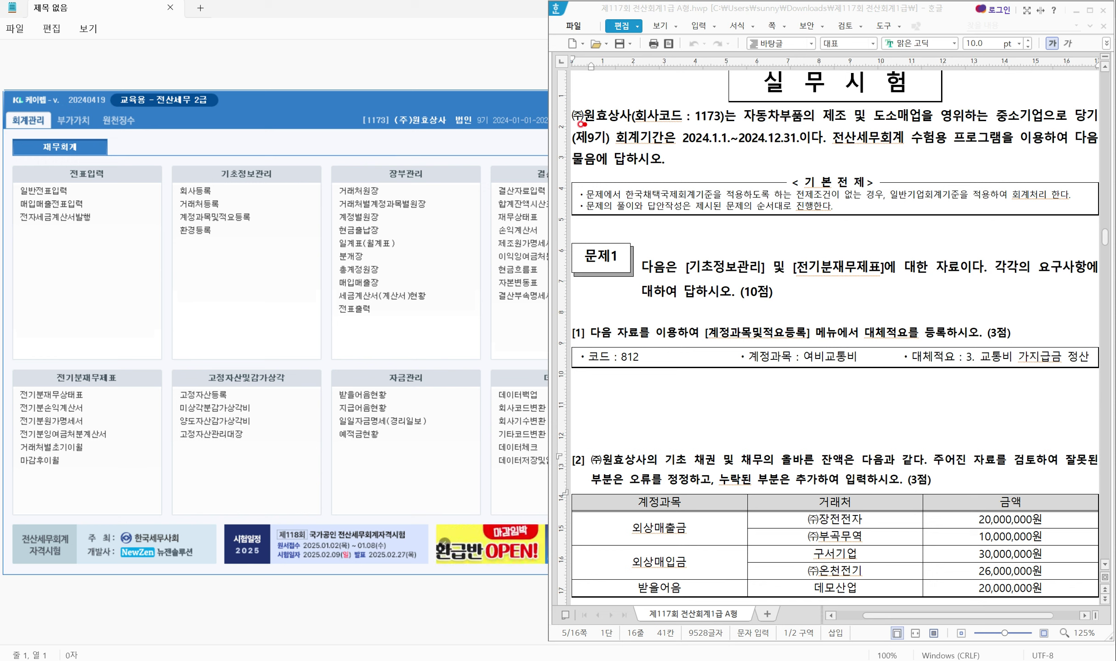
# Read the exam's company introduction and question [1] on registering a 대체적요 for account 812 여비교통비
pyautogui.moveTo(581, 125); pyautogui.dragTo(639, 124)
pyautogui.moveTo(750, 124); pyautogui.dragTo(966, 126)
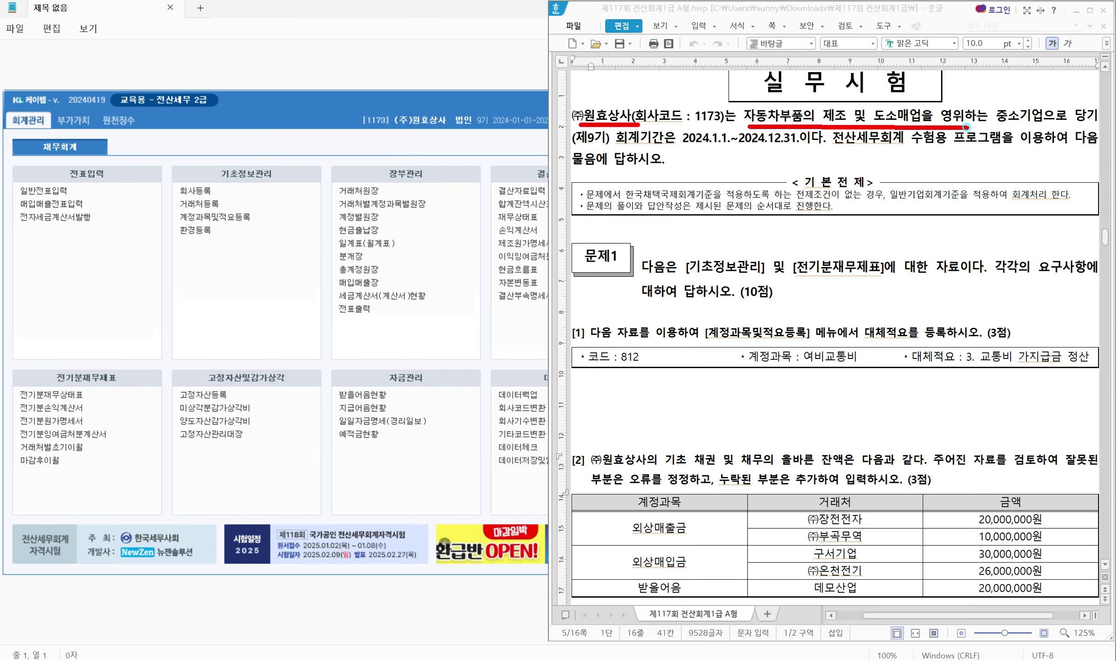
pyautogui.moveTo(985, 127); pyautogui.dragTo(1049, 128)
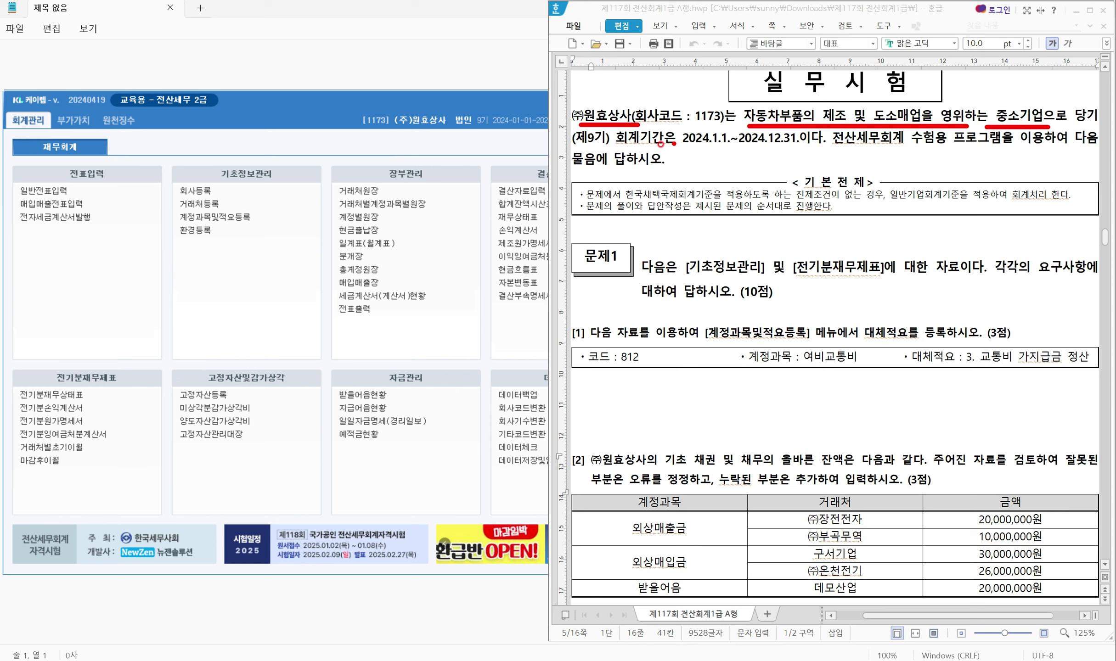
pyautogui.moveTo(619, 146); pyautogui.dragTo(801, 147)
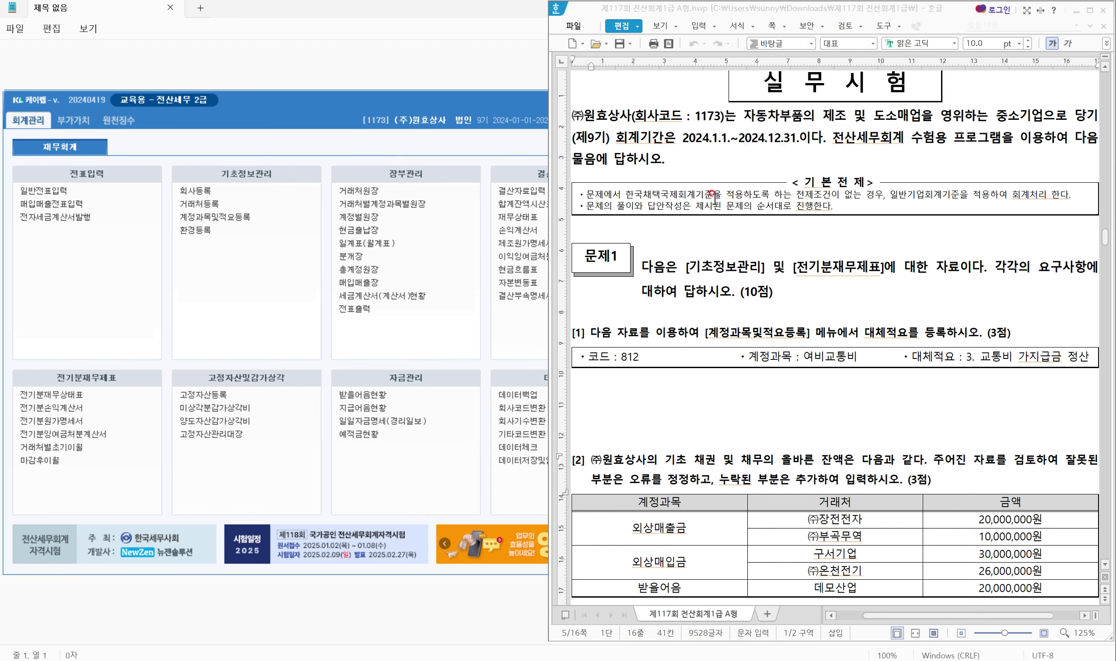
pyautogui.scroll(-3, 712, 193)
pyautogui.scroll(-2, 713, 195)
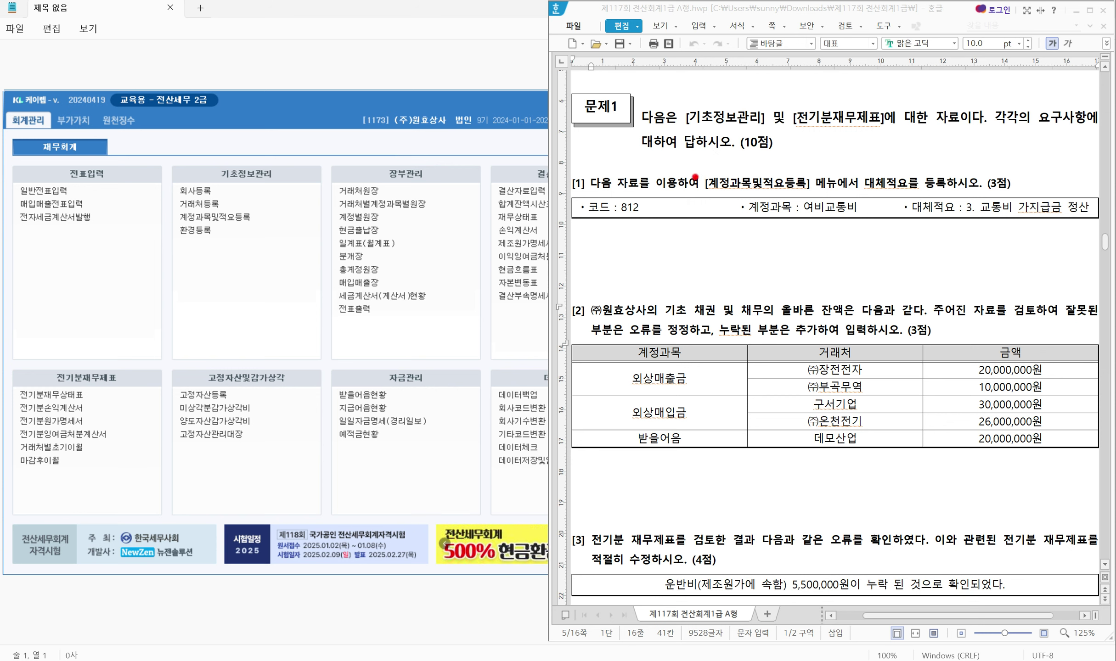
pyautogui.moveTo(698, 170)
pyautogui.mouseDown()
pyautogui.moveTo(710, 191)
pyautogui.moveTo(830, 195)
pyautogui.moveTo(842, 184)
pyautogui.moveTo(954, 200)
pyautogui.mouseUp()
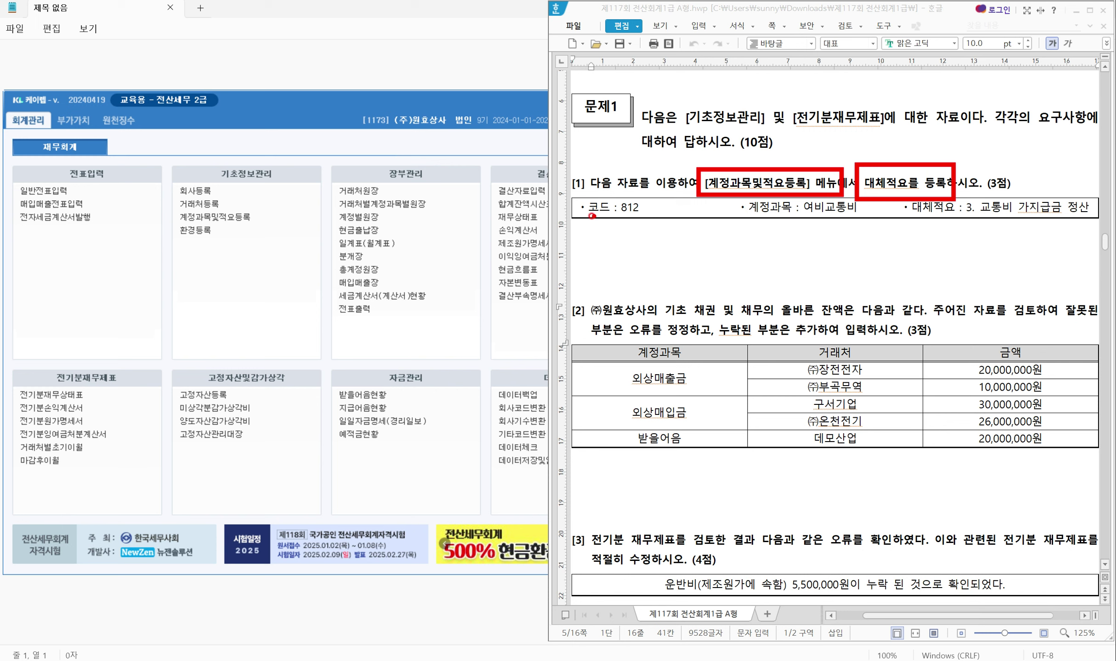
pyautogui.moveTo(580, 217); pyautogui.dragTo(653, 217)
pyautogui.moveTo(799, 219); pyautogui.dragTo(1093, 215)
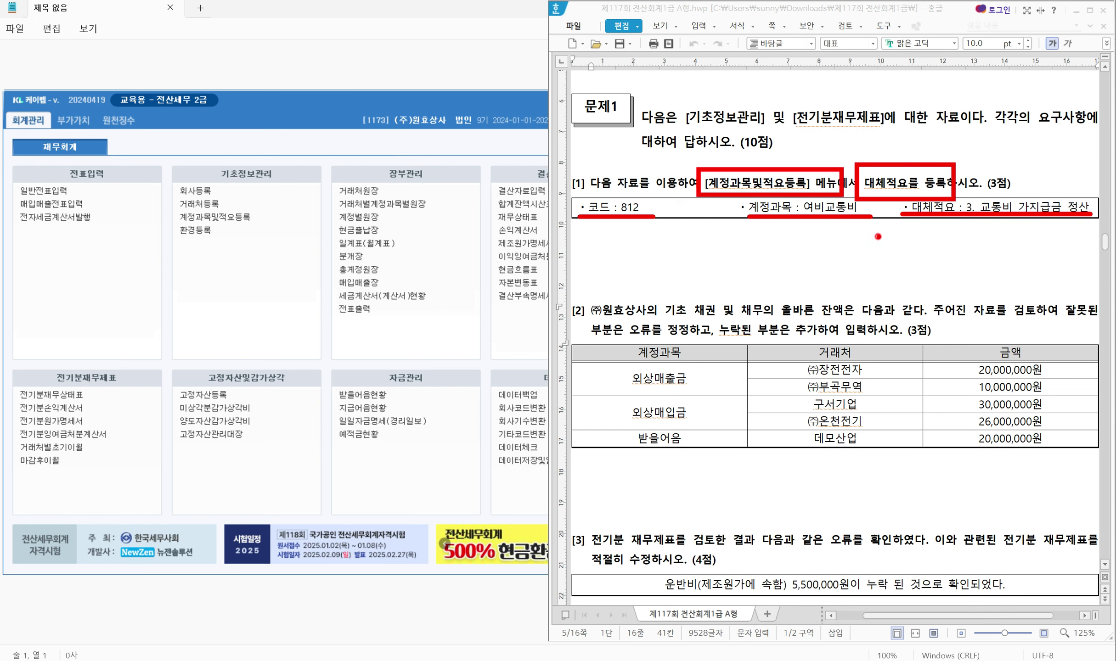
pyautogui.press('Escape')
pyautogui.scroll(-2, 593, 152)
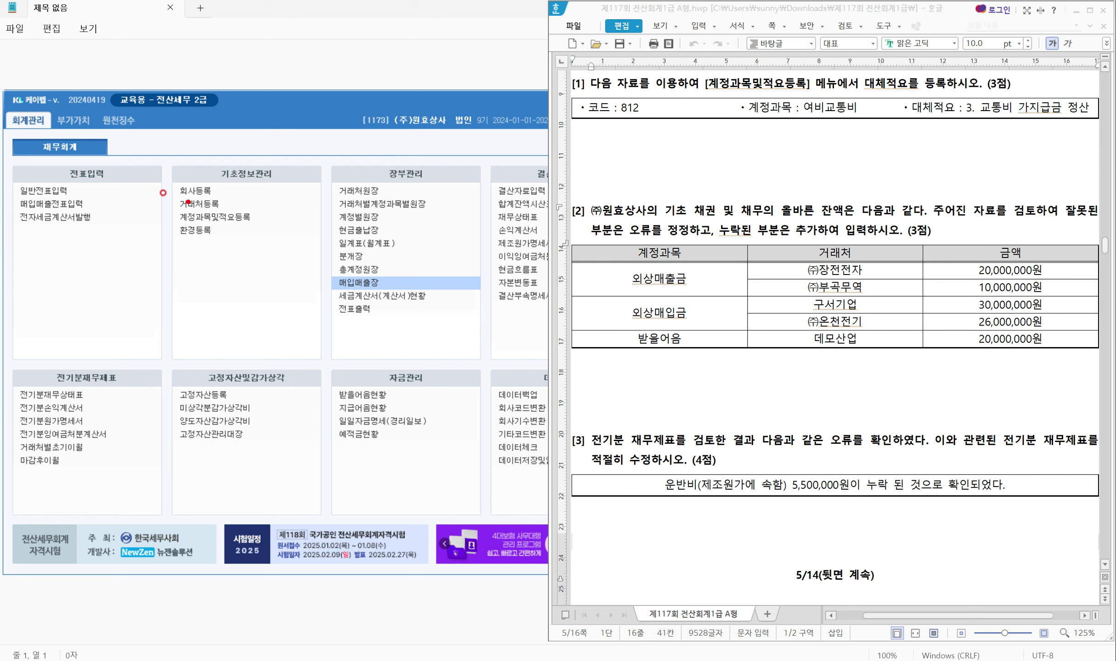
# Switch to KcLep, open the 계정과목및적요등록 window and minimize the main program window
pyautogui.moveTo(5, 111)
pyautogui.mouseDown()
pyautogui.moveTo(116, 157)
pyautogui.moveTo(304, 180)
pyautogui.mouseUp()
pyautogui.moveTo(166, 207); pyautogui.dragTo(261, 225)
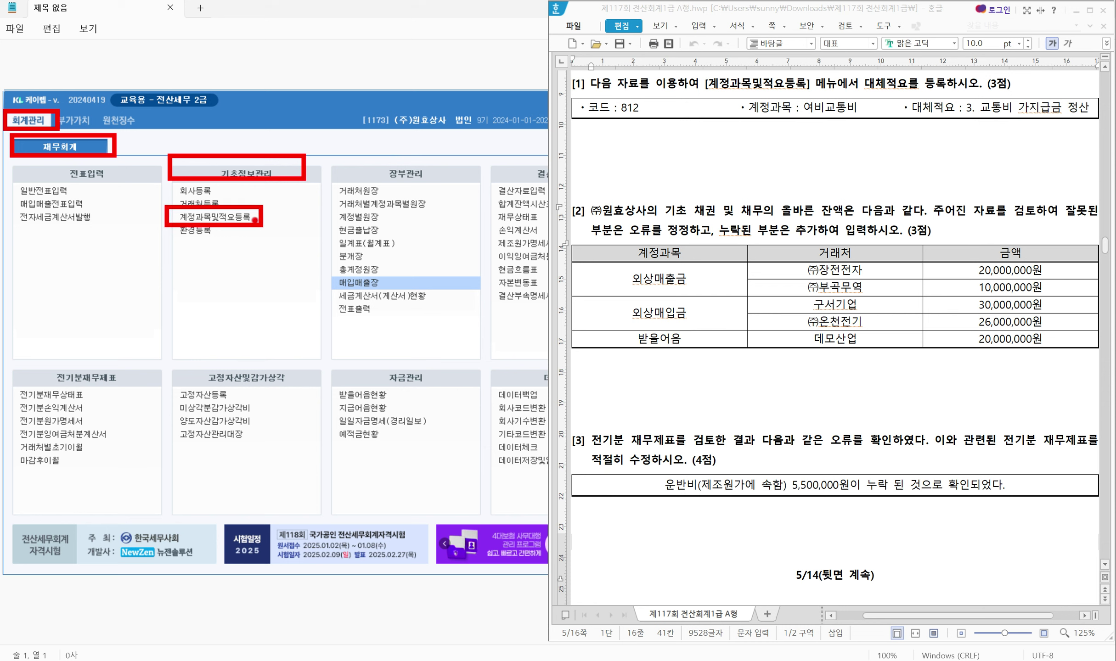
pyautogui.press('Escape')
pyautogui.click(248, 218)
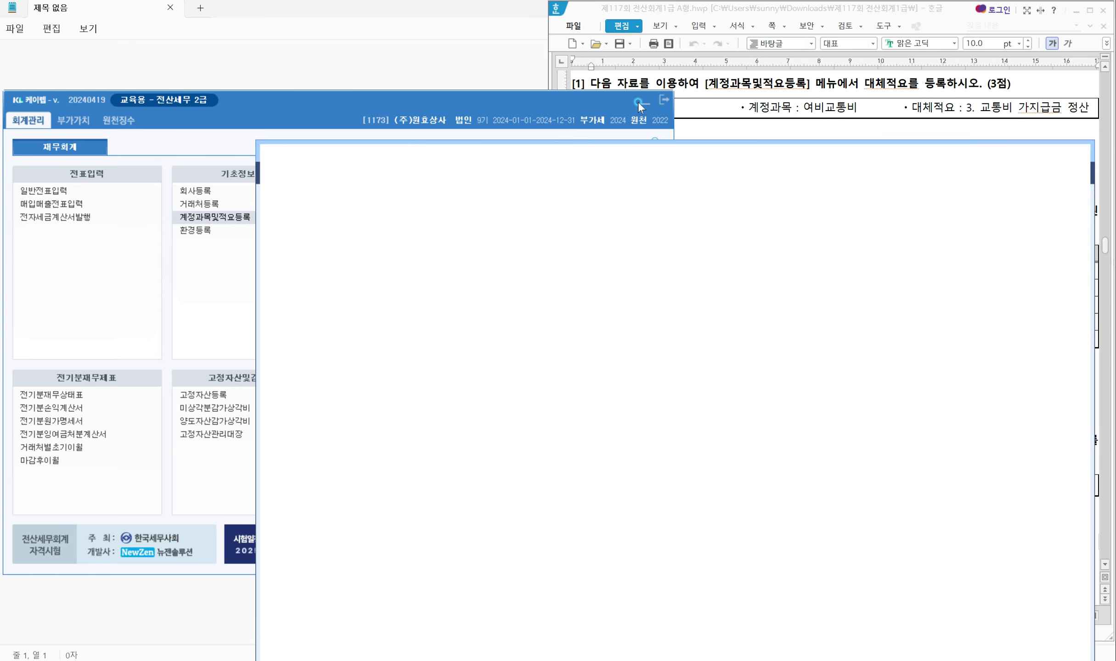
pyautogui.click(644, 102)
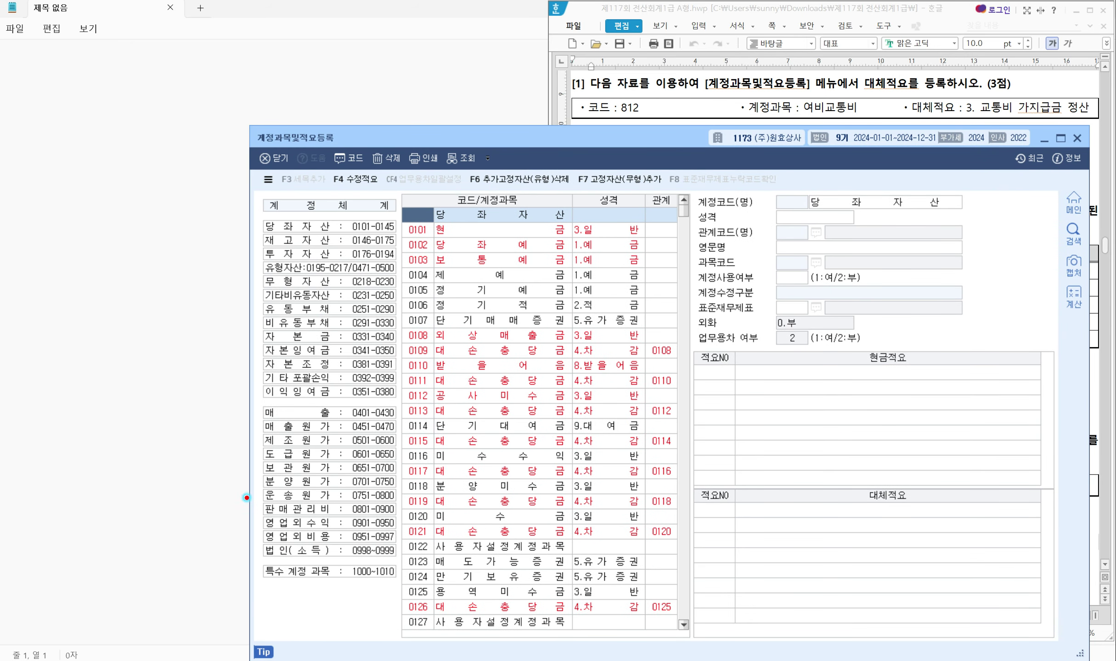
# Jump to the 판매관리비 accounts (0801-0900) and select account 0812 여비교통비
pyautogui.moveTo(260, 511); pyautogui.dragTo(407, 523)
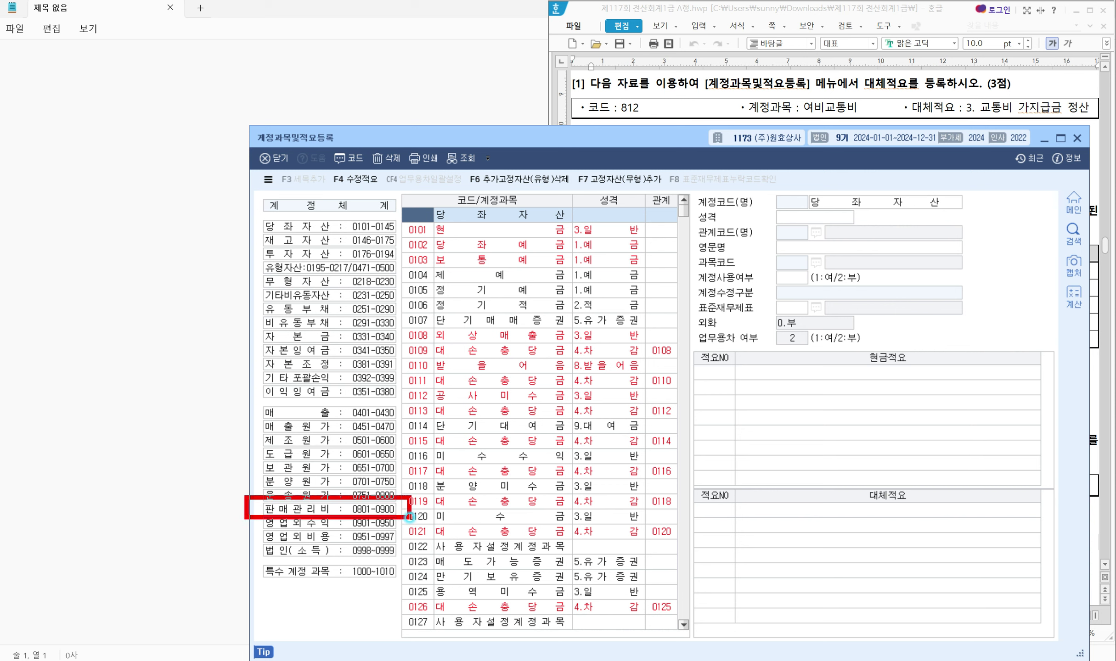
pyautogui.click(328, 511)
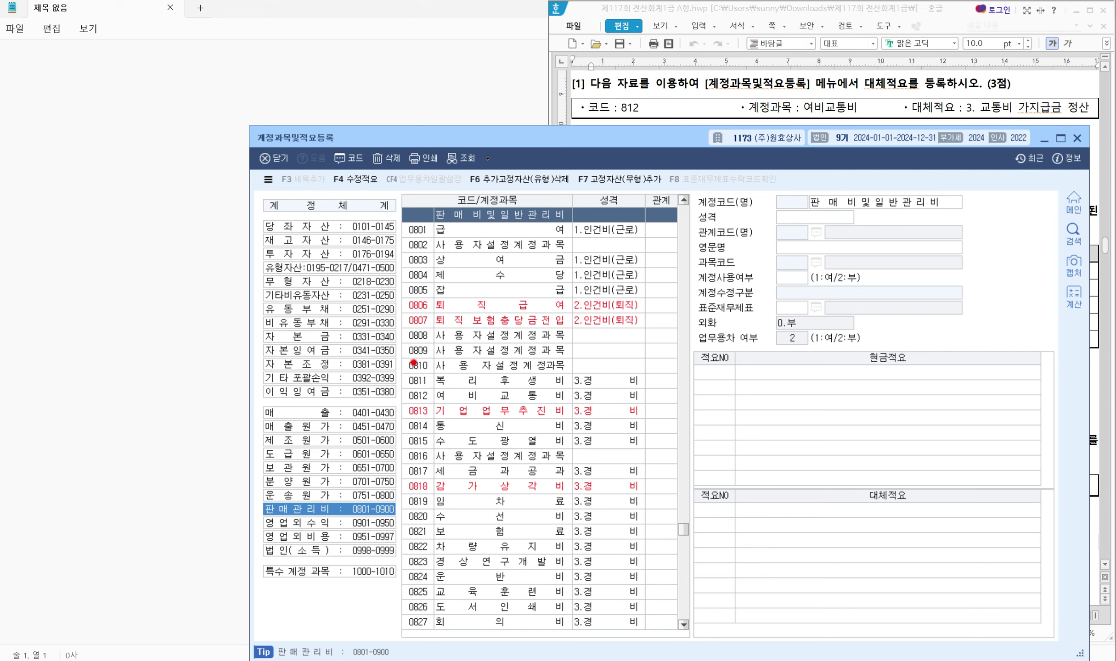
pyautogui.moveTo(402, 382)
pyautogui.mouseDown()
pyautogui.moveTo(407, 401)
pyautogui.moveTo(652, 408)
pyautogui.mouseUp()
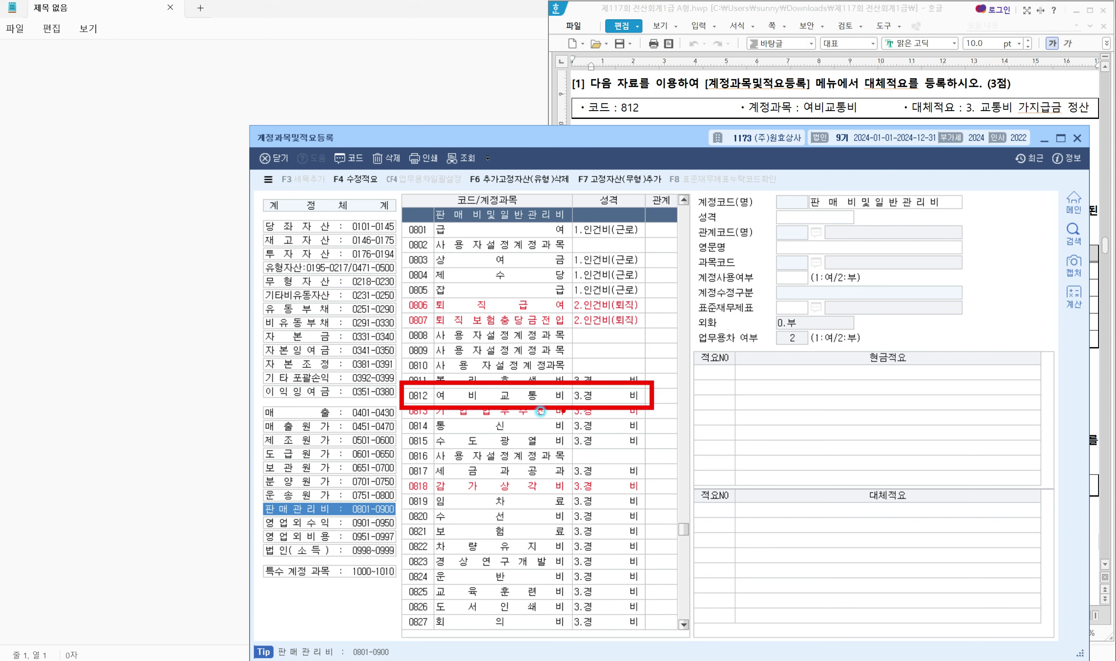
pyautogui.click(495, 398)
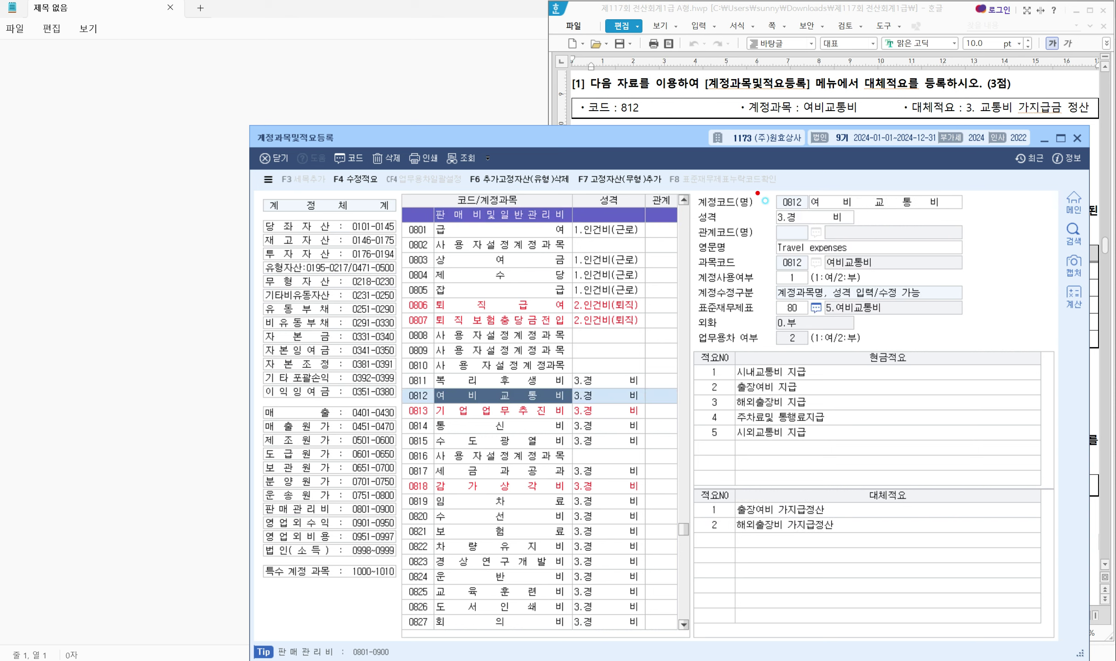
# Register 대체적요 number 3 for account 0812 as "교통비 가지급금 정산" and close the account registration window
pyautogui.moveTo(757, 192); pyautogui.dragTo(991, 212)
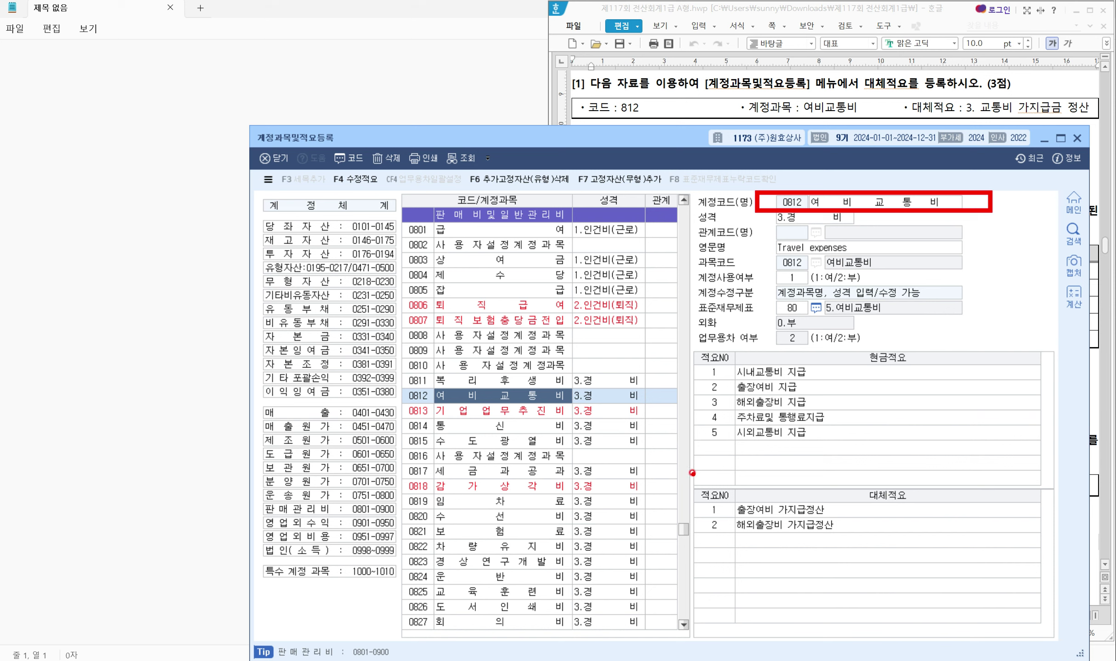
pyautogui.moveTo(692, 473); pyautogui.dragTo(925, 499)
pyautogui.click(714, 540)
pyautogui.write('3')
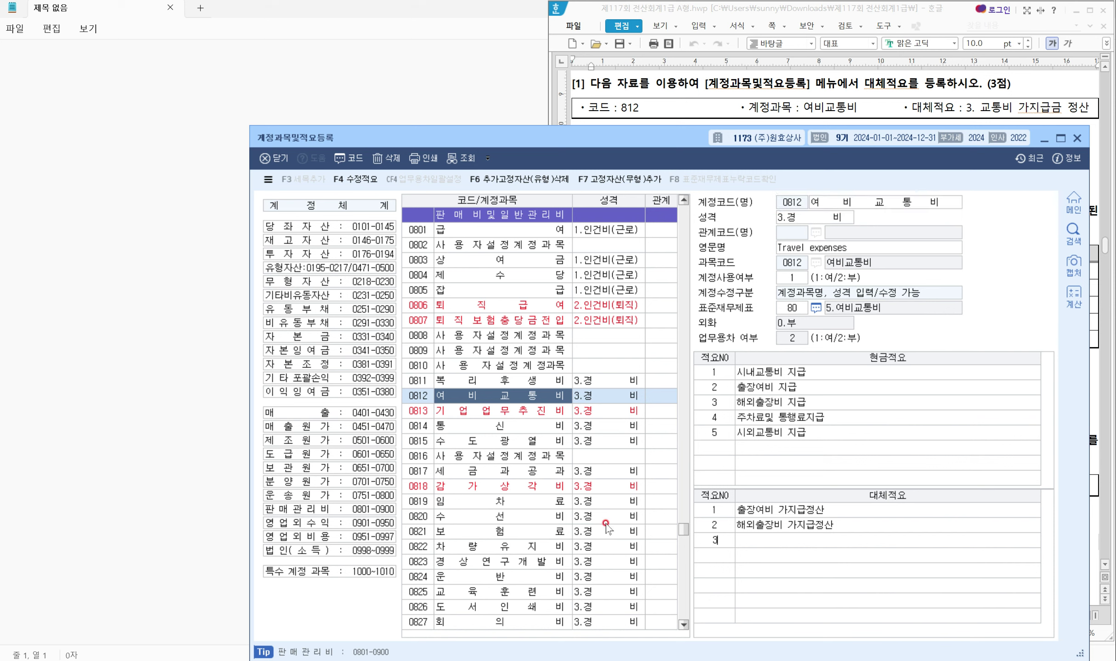
pyautogui.press('Return')
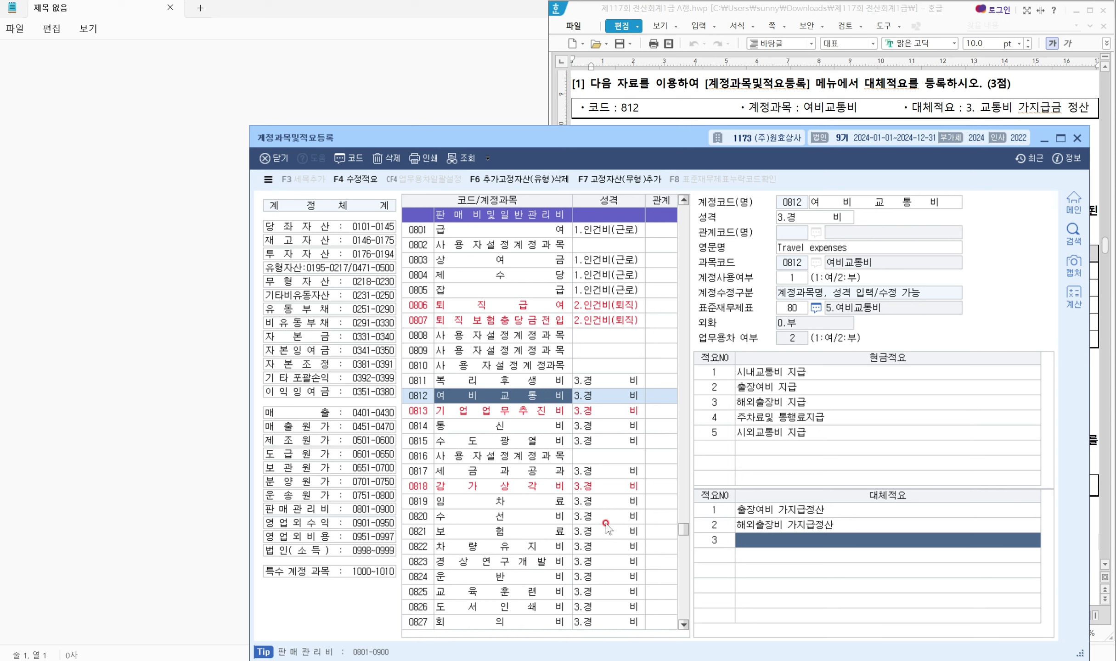
pyautogui.write('교통비 ')
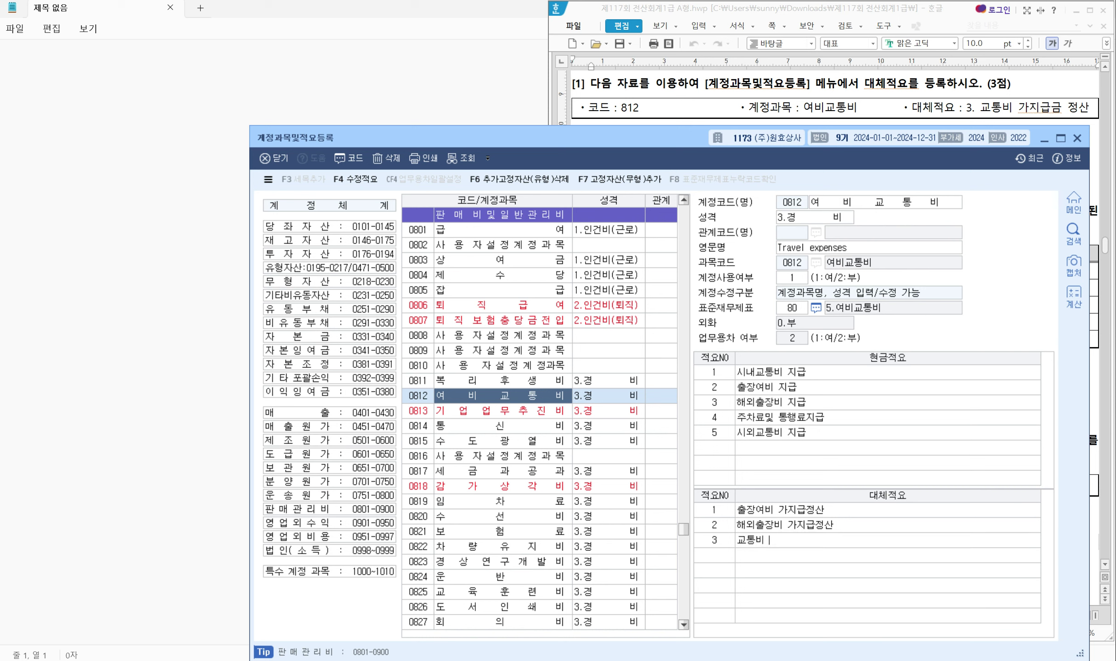
pyautogui.write('가지급금 정산')
pyautogui.press('Return')
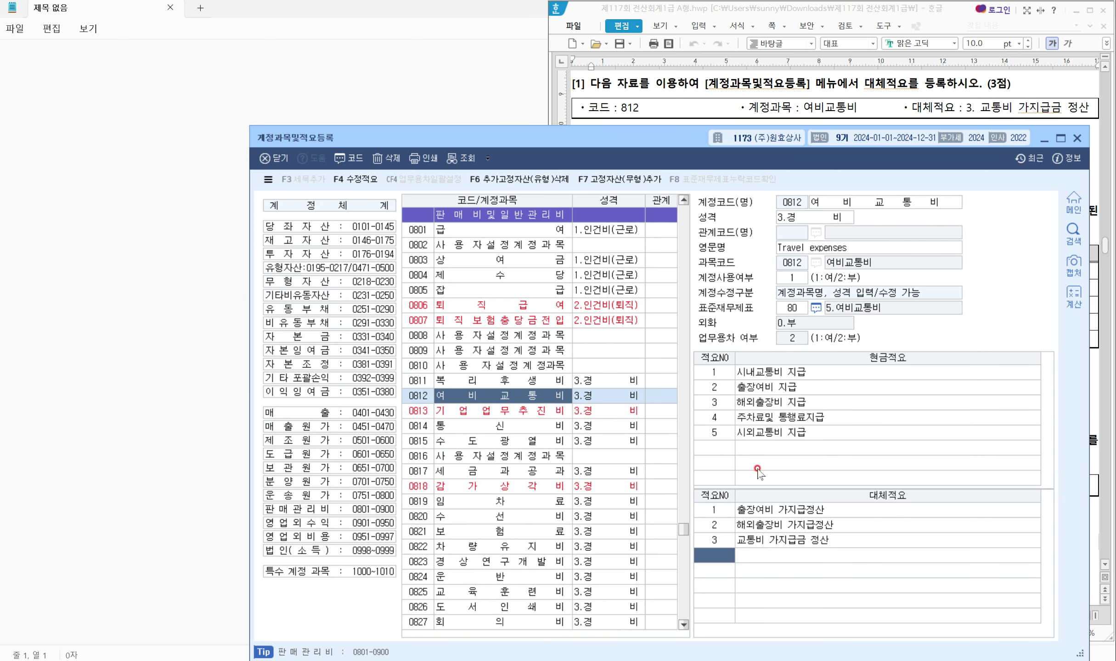
pyautogui.press('Escape')
# Read question [2] on correcting and adding the opening receivable and payable balances by 거래처
pyautogui.scroll(-3, 835, 321)
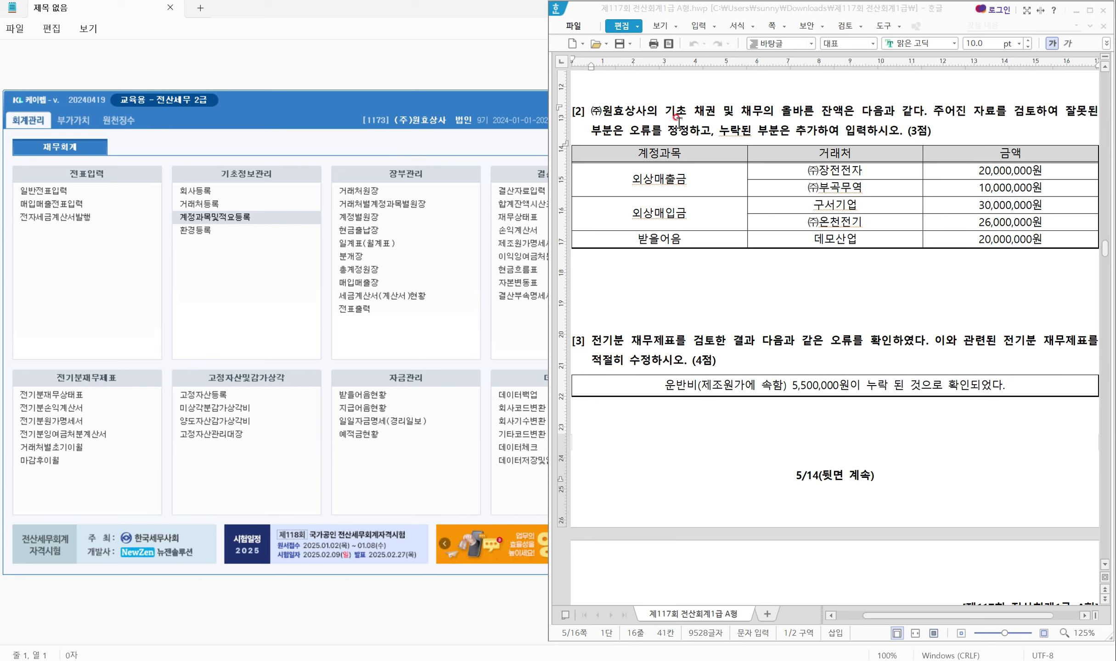
pyautogui.moveTo(660, 96); pyautogui.dragTo(773, 123)
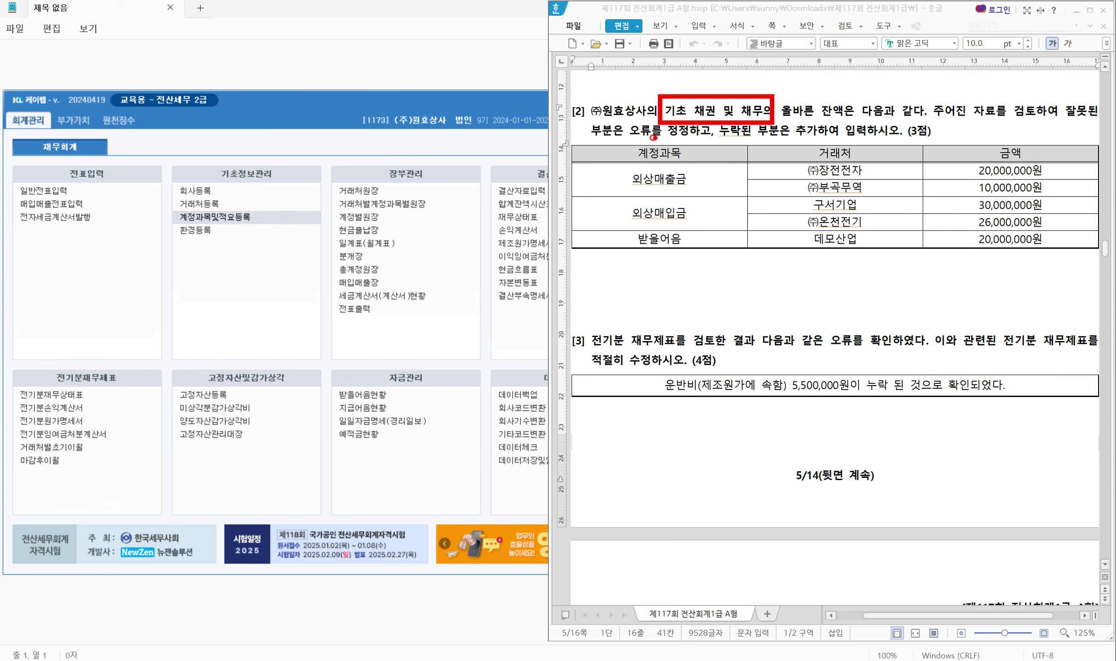
pyautogui.moveTo(628, 137); pyautogui.dragTo(695, 138)
pyautogui.moveTo(791, 141); pyautogui.dragTo(881, 143)
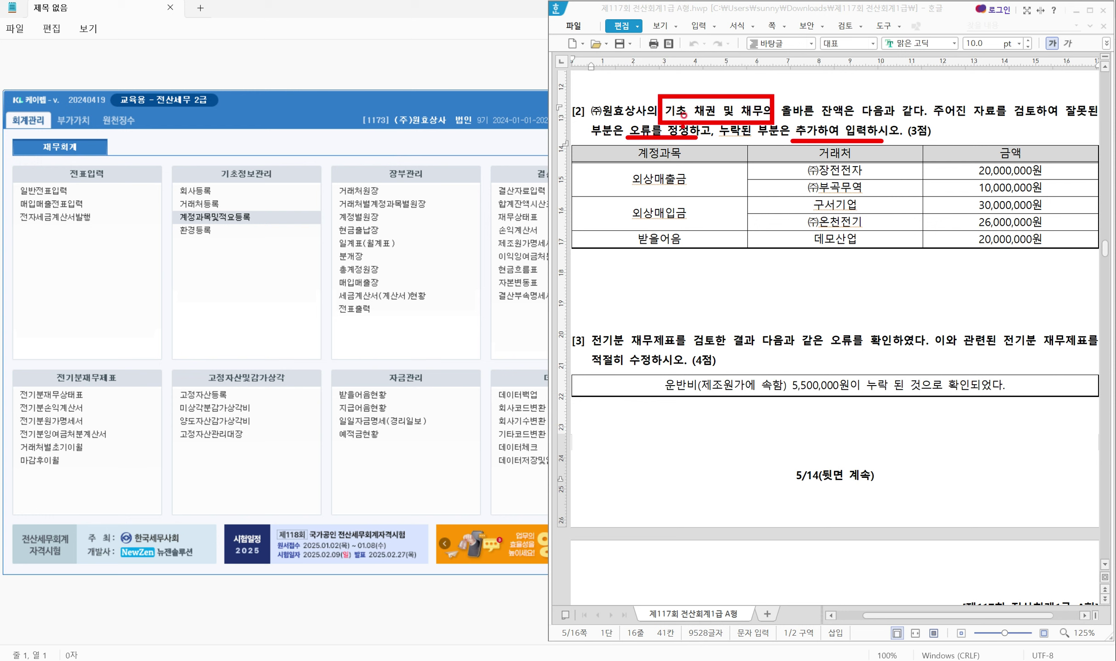
pyautogui.moveTo(691, 83); pyautogui.dragTo(709, 80)
# Open the 거래처별초기이월 window under 전기분재무제표 and minimize the main program window
pyautogui.moveTo(38, 364); pyautogui.dragTo(127, 390)
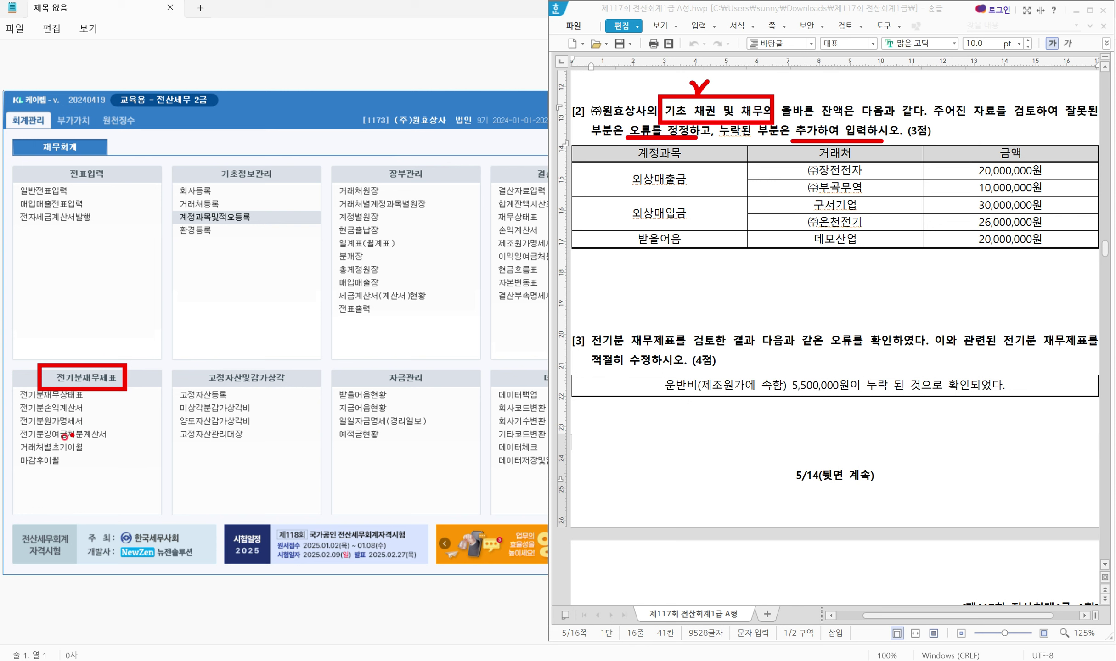
pyautogui.moveTo(6, 439)
pyautogui.mouseDown()
pyautogui.moveTo(19, 455)
pyautogui.moveTo(101, 461)
pyautogui.mouseUp()
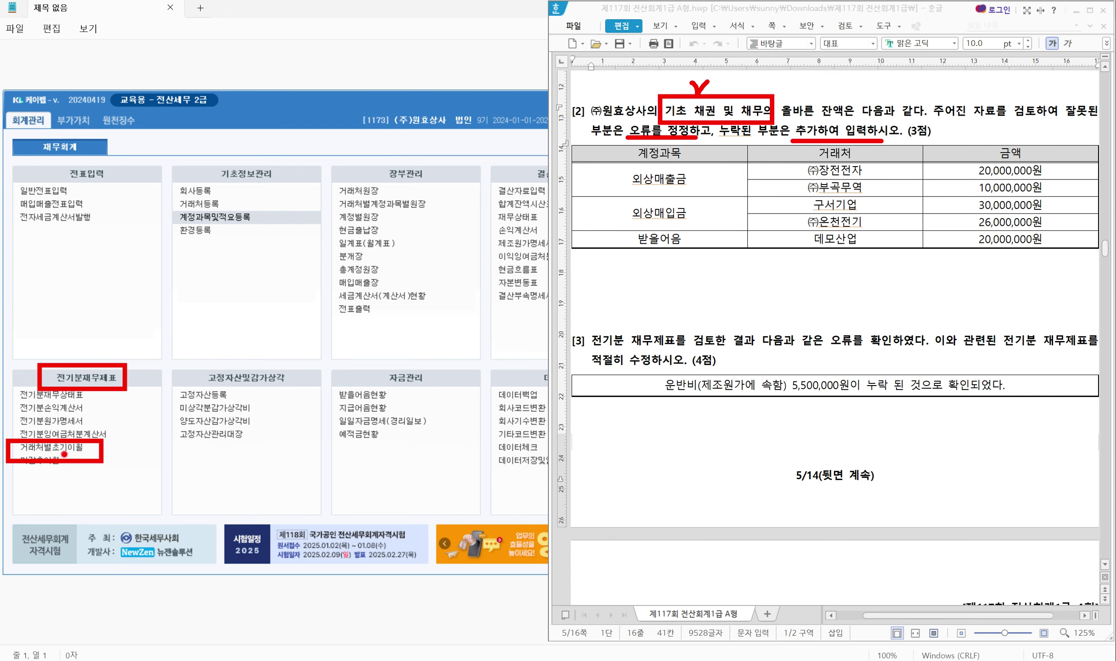
pyautogui.click(65, 448)
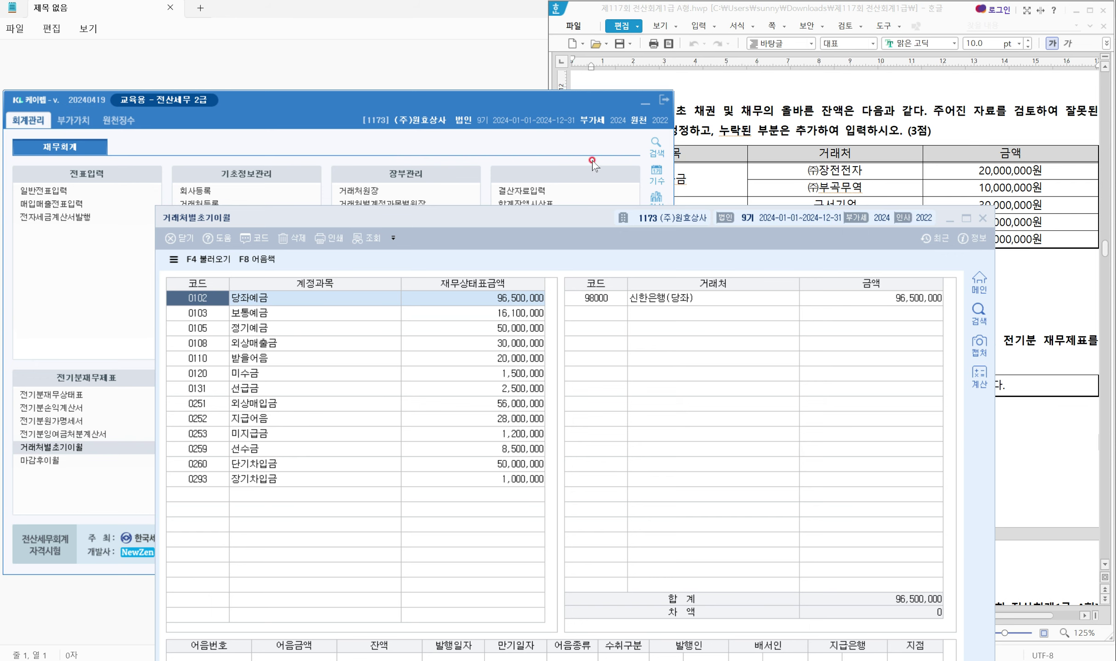
pyautogui.click(639, 98)
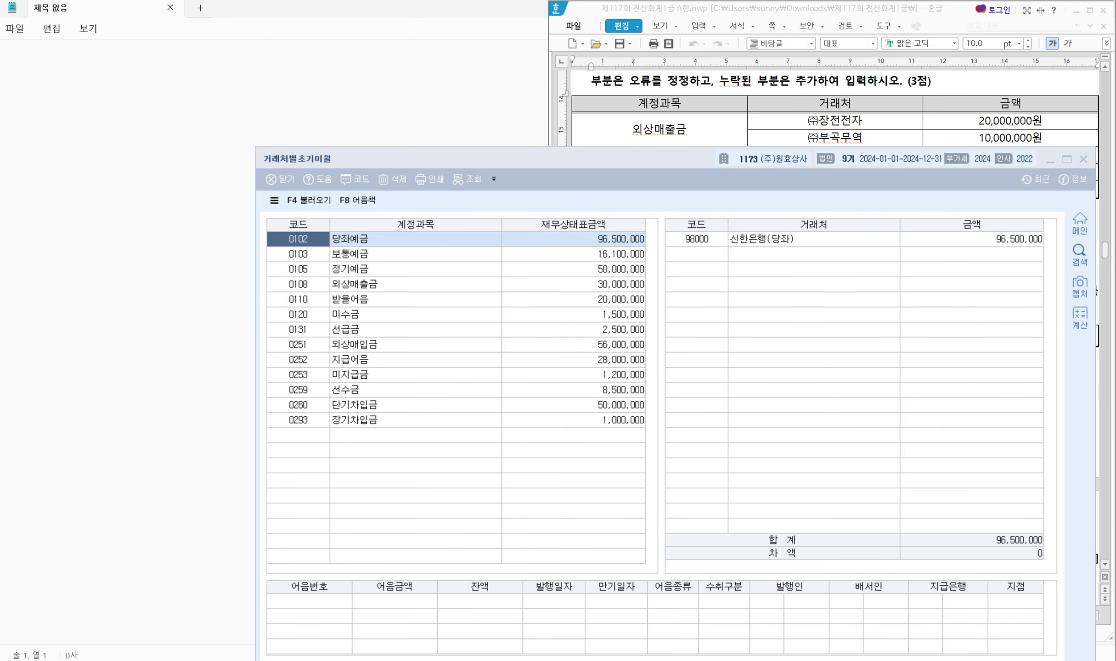
pyautogui.click(366, 228)
pyautogui.moveTo(236, 135); pyautogui.dragTo(371, 176)
pyautogui.moveTo(243, 209)
pyautogui.mouseDown()
pyautogui.moveTo(584, 430)
pyautogui.moveTo(668, 459)
pyautogui.mouseUp()
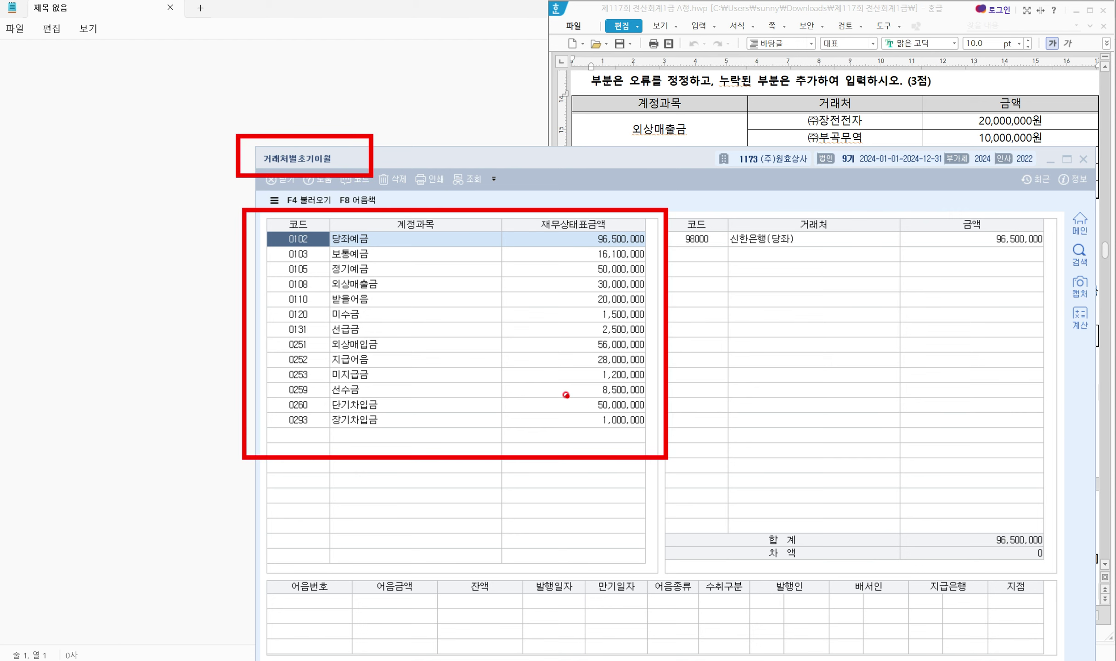
pyautogui.press('Escape')
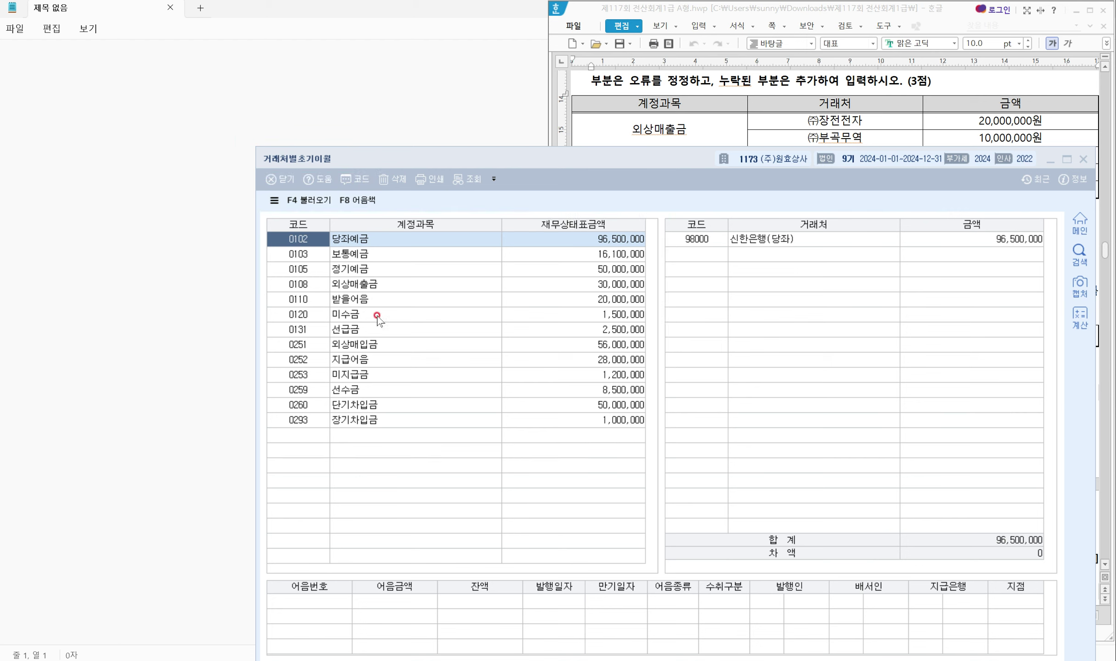
# Set the opening balance of (주)장전전자 under account 0108 외상매출금 to 20,000,000
pyautogui.click(386, 286)
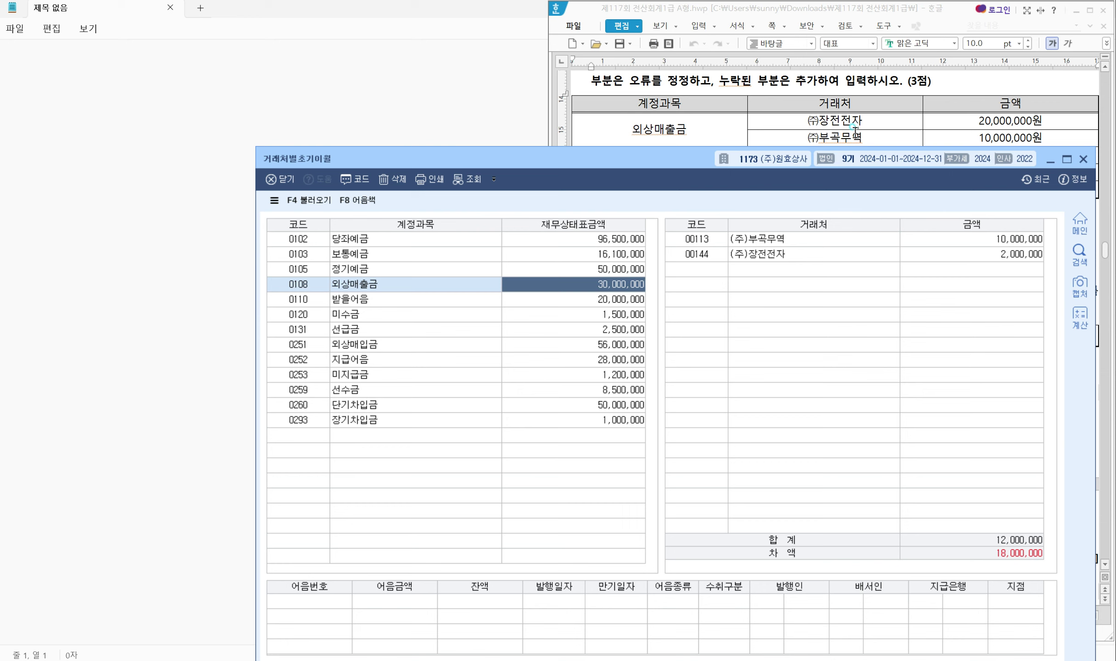
pyautogui.click(781, 254)
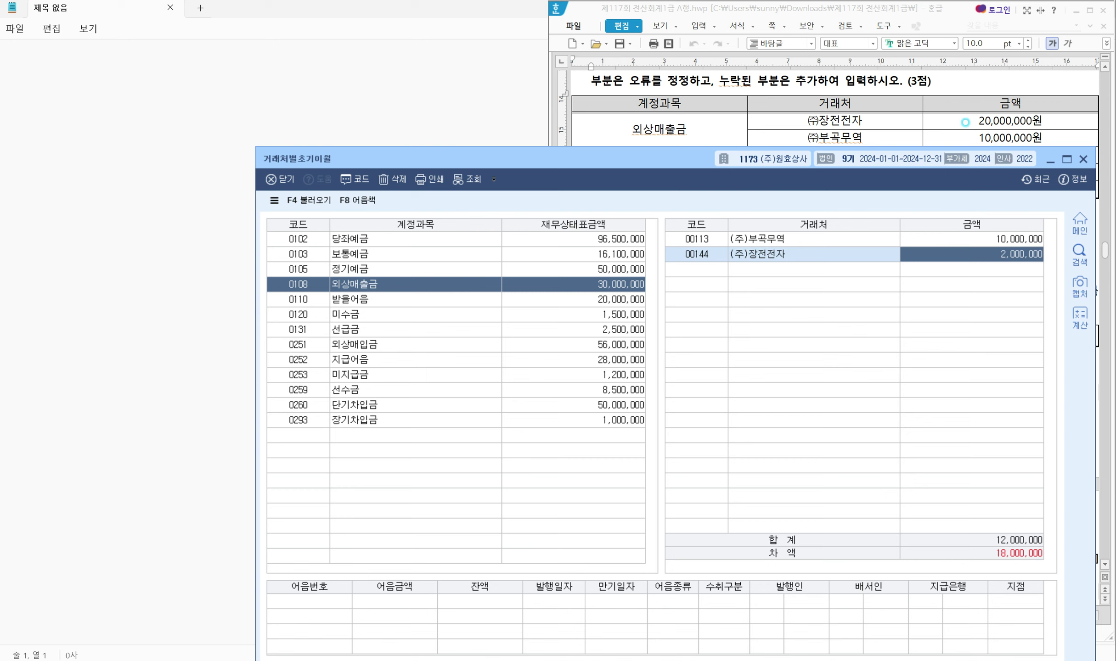
pyautogui.moveTo(961, 111); pyautogui.dragTo(1045, 126)
pyautogui.moveTo(966, 120)
pyautogui.mouseDown()
pyautogui.moveTo(930, 200)
pyautogui.moveTo(939, 250)
pyautogui.moveTo(973, 251)
pyautogui.moveTo(978, 262)
pyautogui.mouseUp()
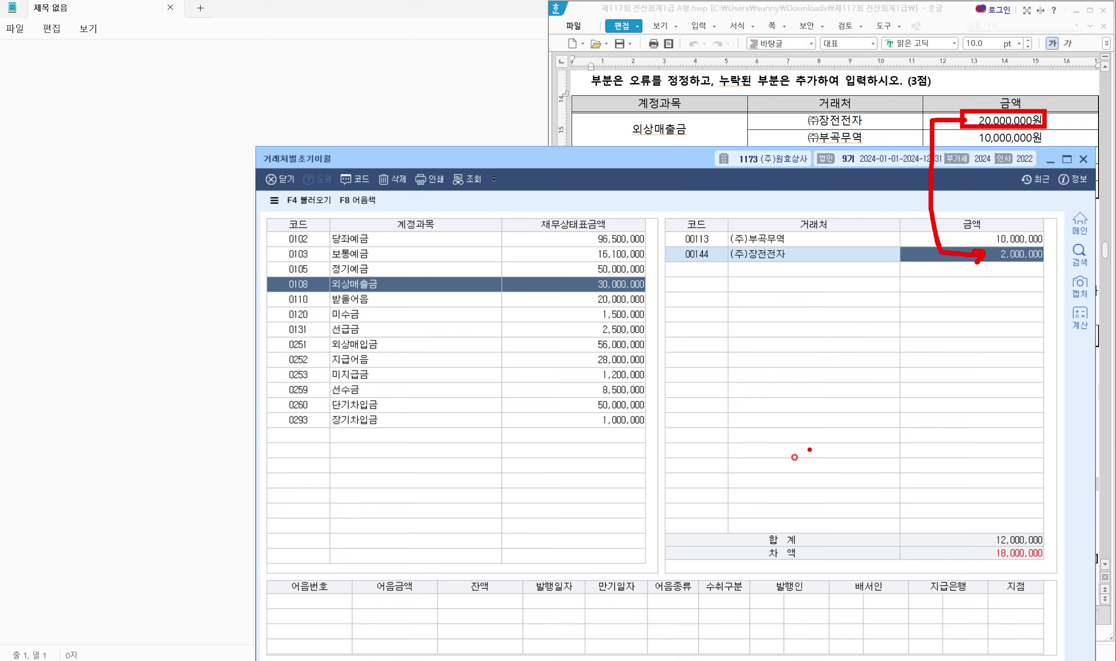
pyautogui.moveTo(722, 545); pyautogui.dragTo(1059, 568)
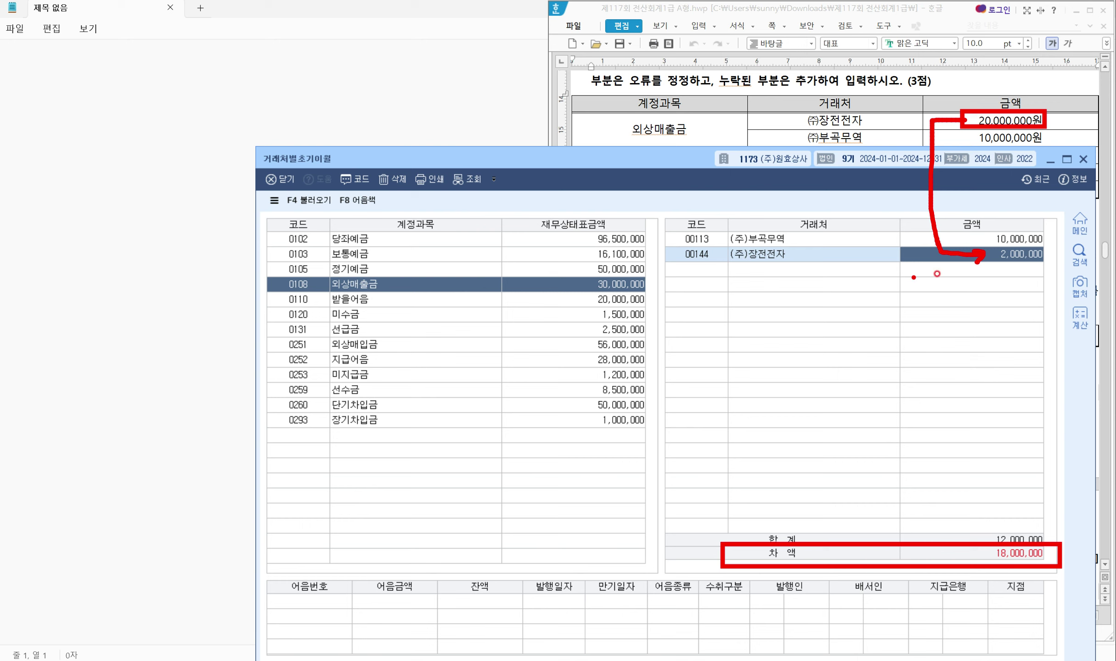
pyautogui.press('Escape')
pyautogui.click(982, 255)
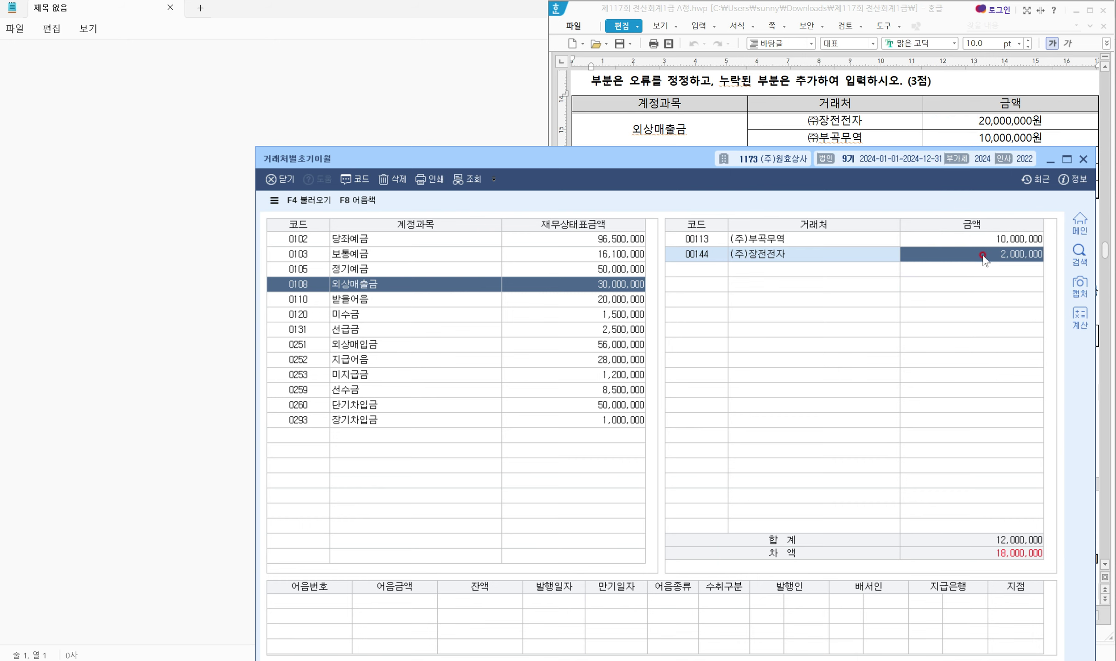
pyautogui.write('20000000')
pyautogui.press('Return')
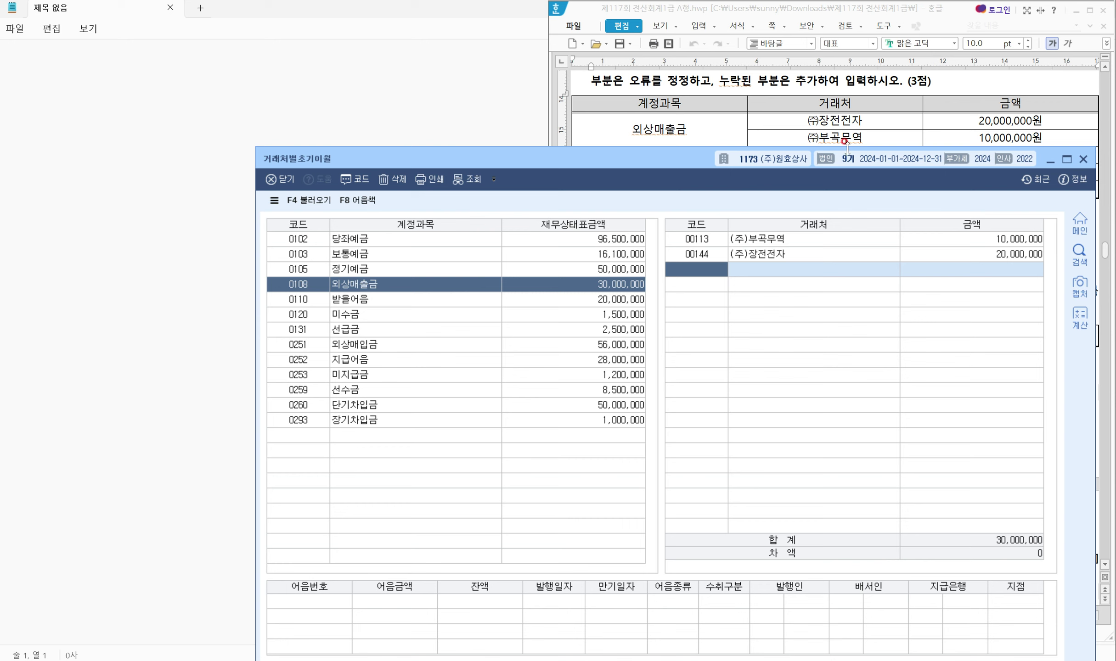
# Check the (주)부곡무역 balance and move the 거래처별초기이월 window to uncover the 외상매입금 rows of the question
pyautogui.click(970, 239)
pyautogui.moveTo(671, 157); pyautogui.dragTo(690, 203)
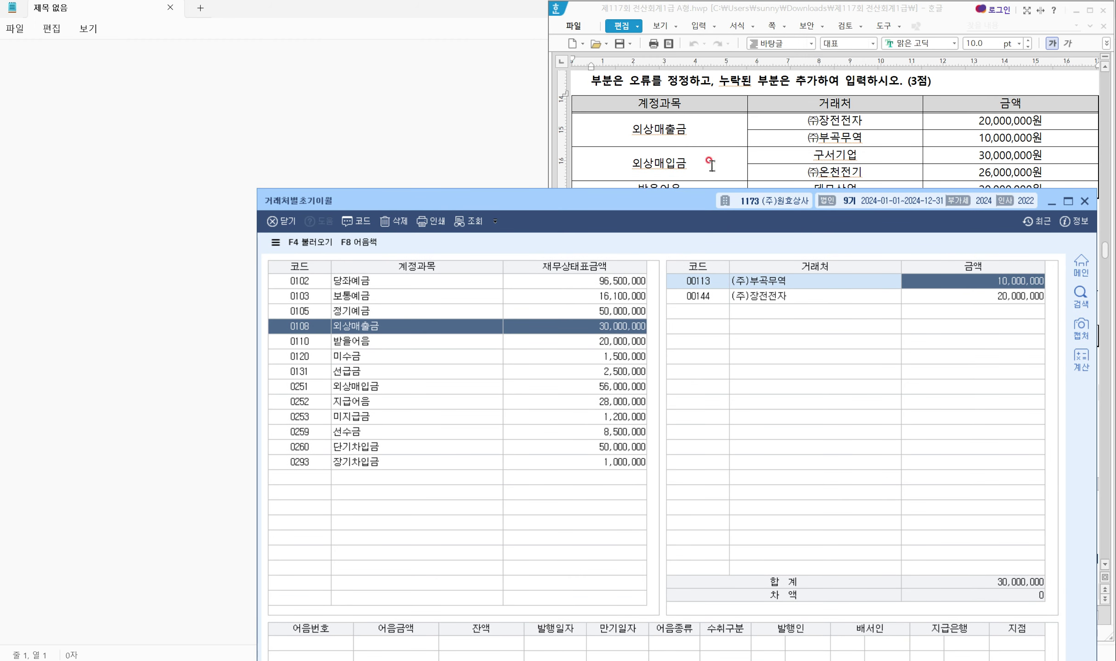
# Set the opening balance of 구서기업 under account 0251 외상매입금 to 30,000,000 and check the (주)온천전기 row
pyautogui.click(379, 390)
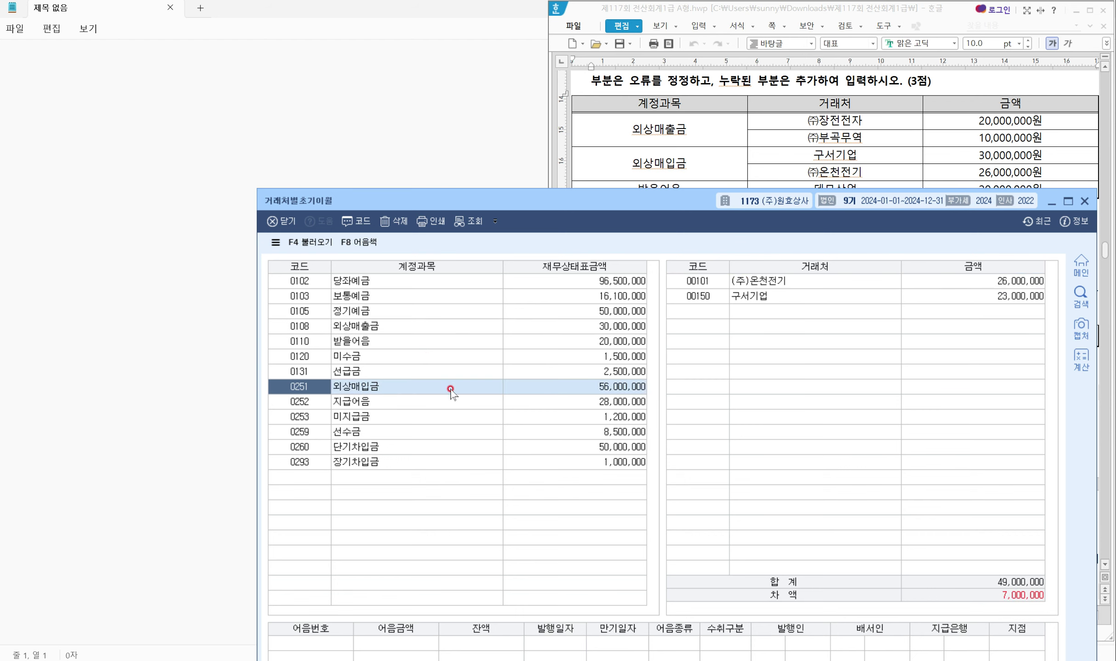
pyautogui.click(786, 297)
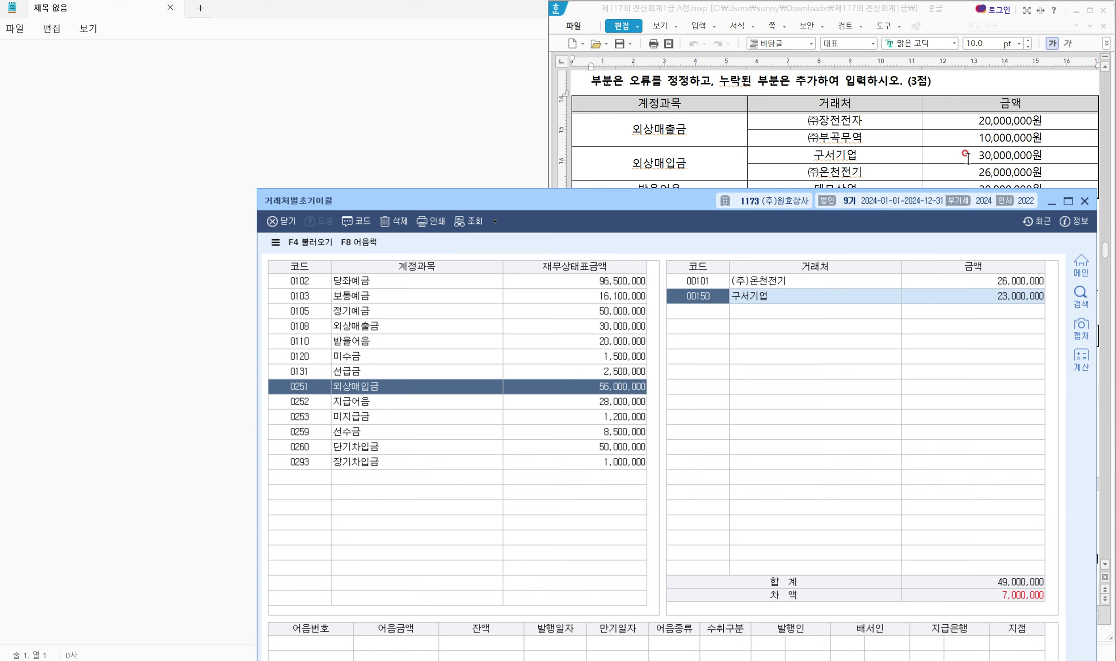
pyautogui.moveTo(953, 143)
pyautogui.mouseDown()
pyautogui.moveTo(967, 166)
pyautogui.moveTo(1039, 168)
pyautogui.mouseUp()
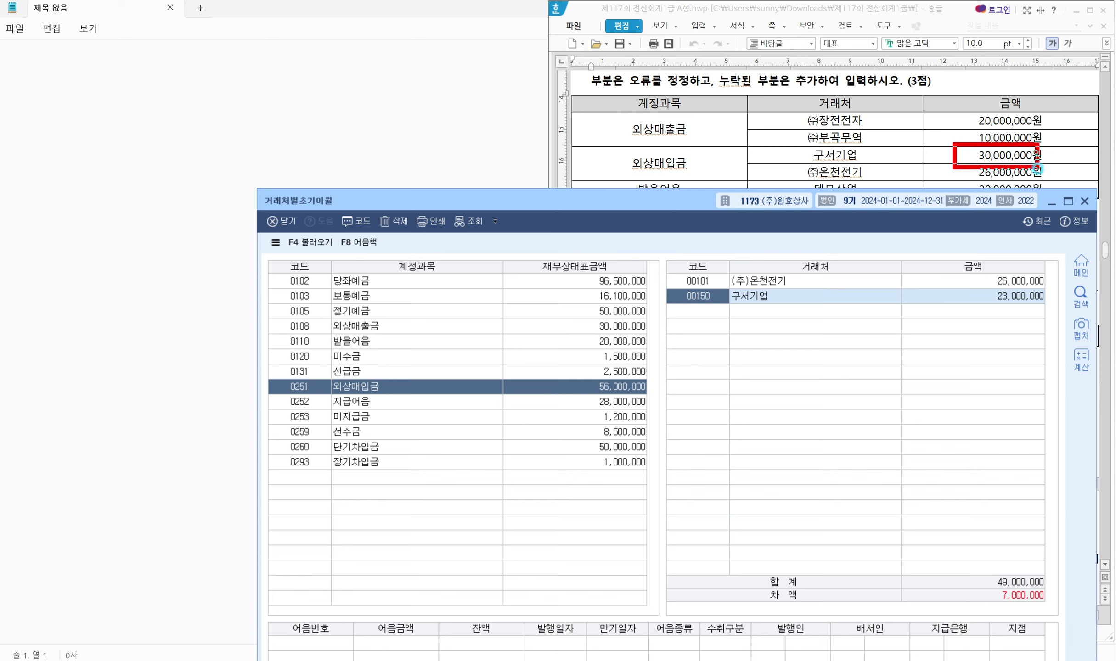
pyautogui.moveTo(957, 287); pyautogui.dragTo(1080, 319)
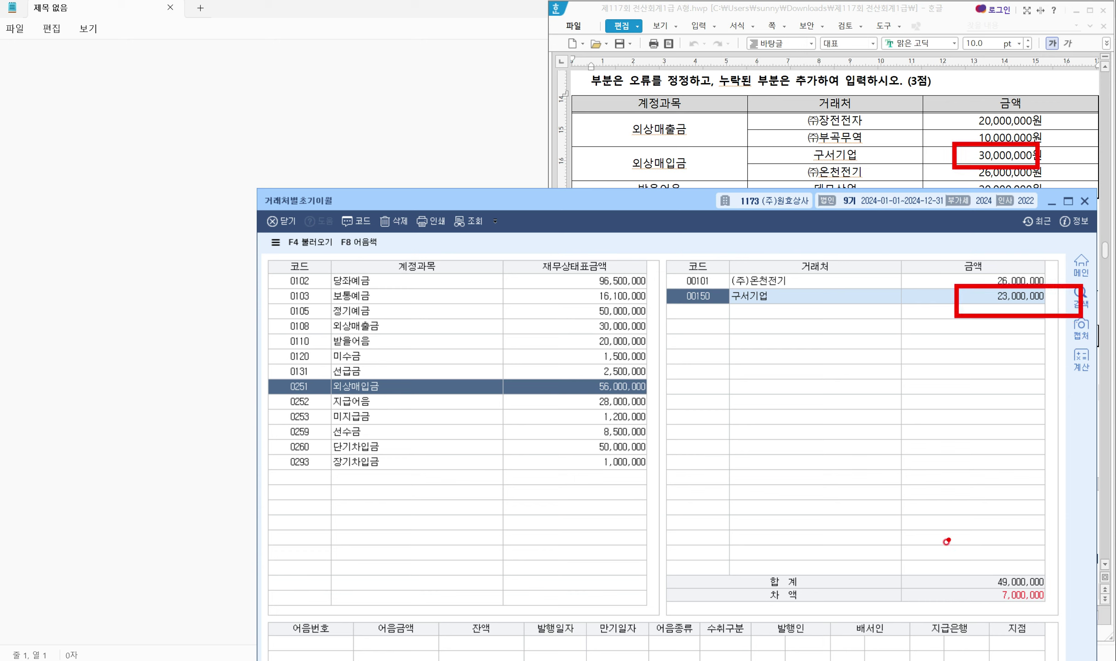
pyautogui.moveTo(751, 588); pyautogui.dragTo(1068, 605)
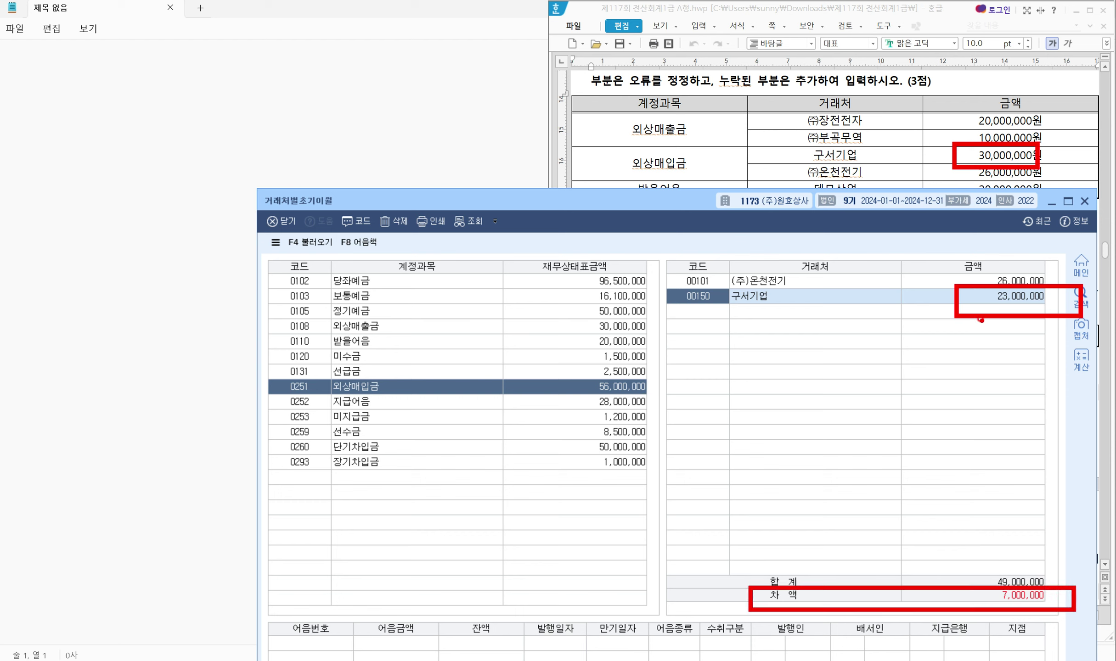
pyautogui.press('Escape')
pyautogui.click(975, 298)
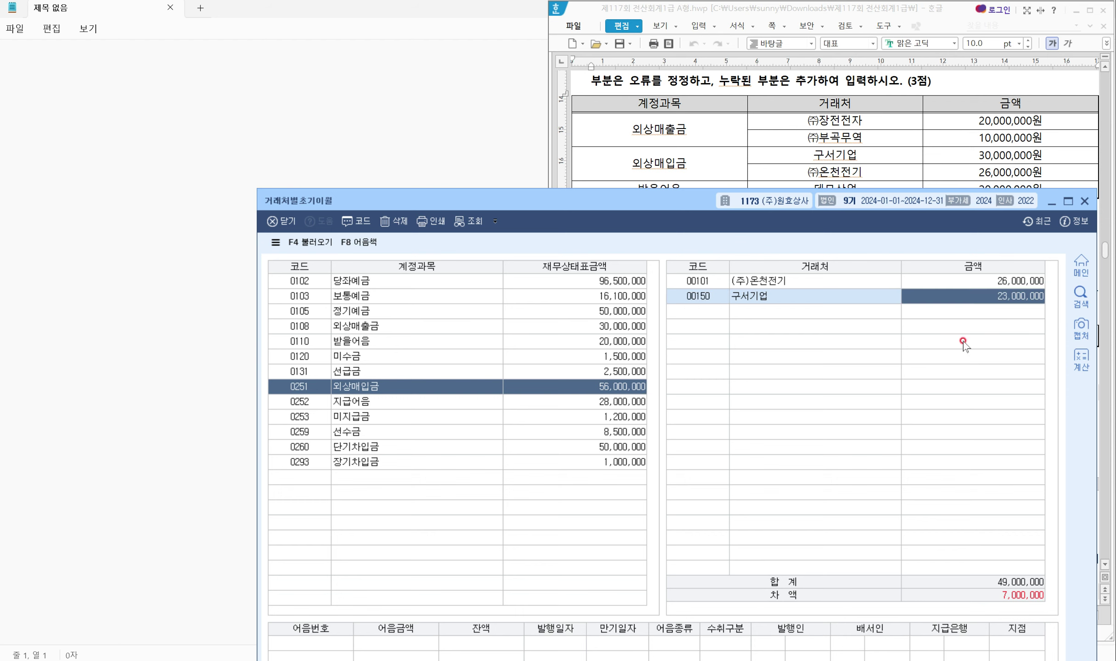
pyautogui.write('30000000')
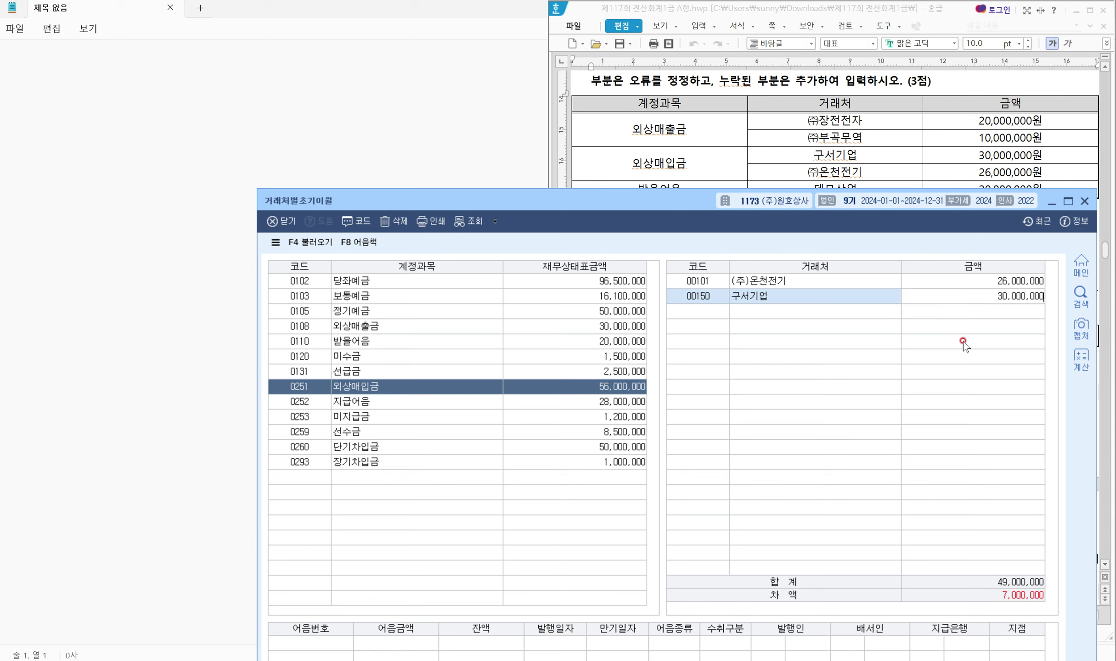
pyautogui.press('Return')
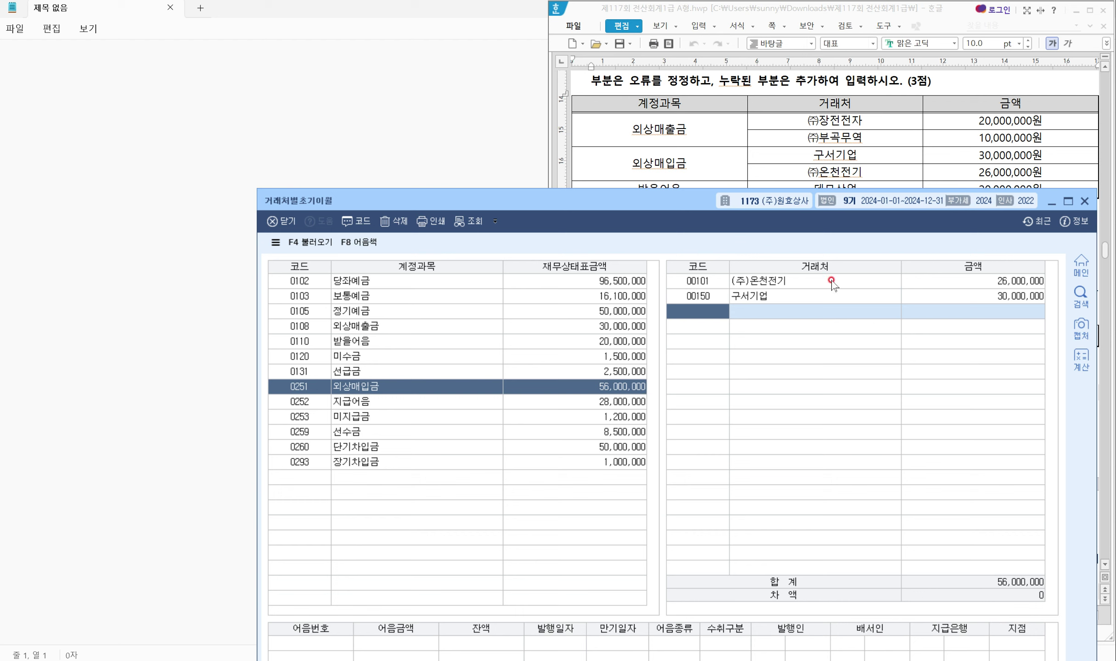
pyautogui.click(778, 281)
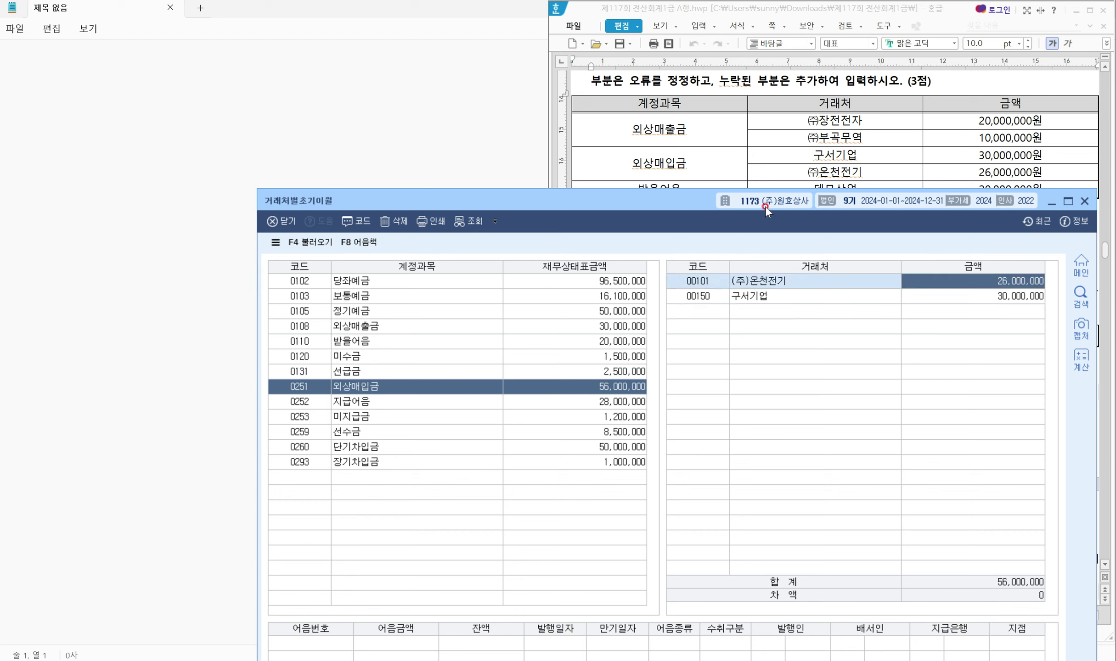
# Uncover the 받을어음 row of the question and add 데모산업 as a 거래처 under account 0110 받을어음
pyautogui.moveTo(682, 202); pyautogui.dragTo(685, 215)
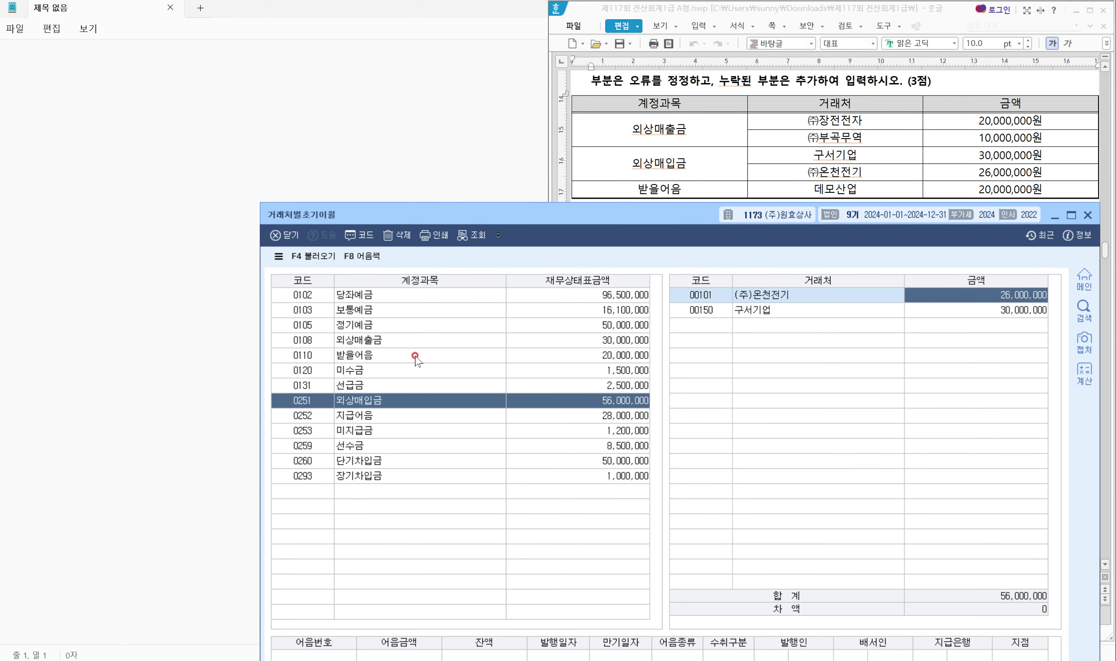
pyautogui.click(388, 357)
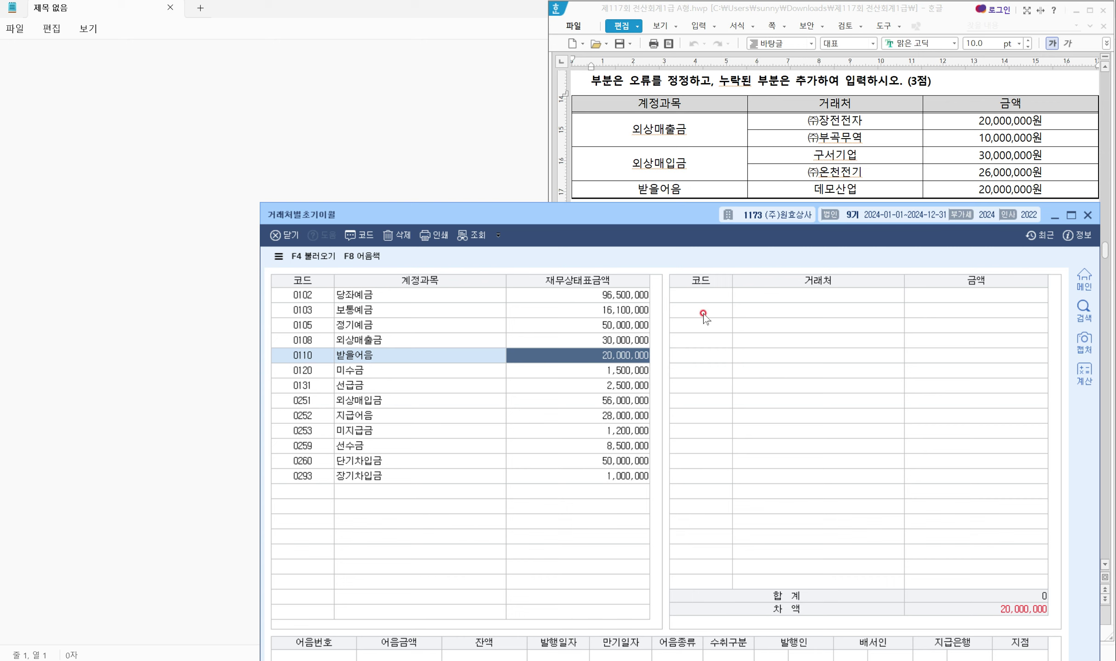
pyautogui.click(694, 295)
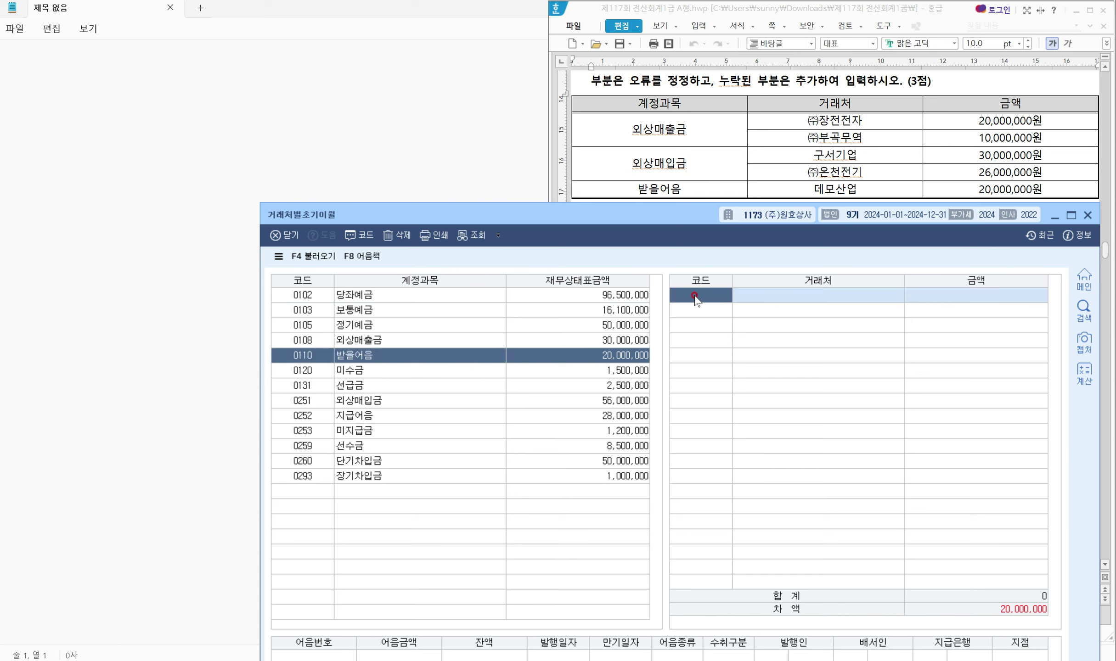
pyautogui.press('F2')
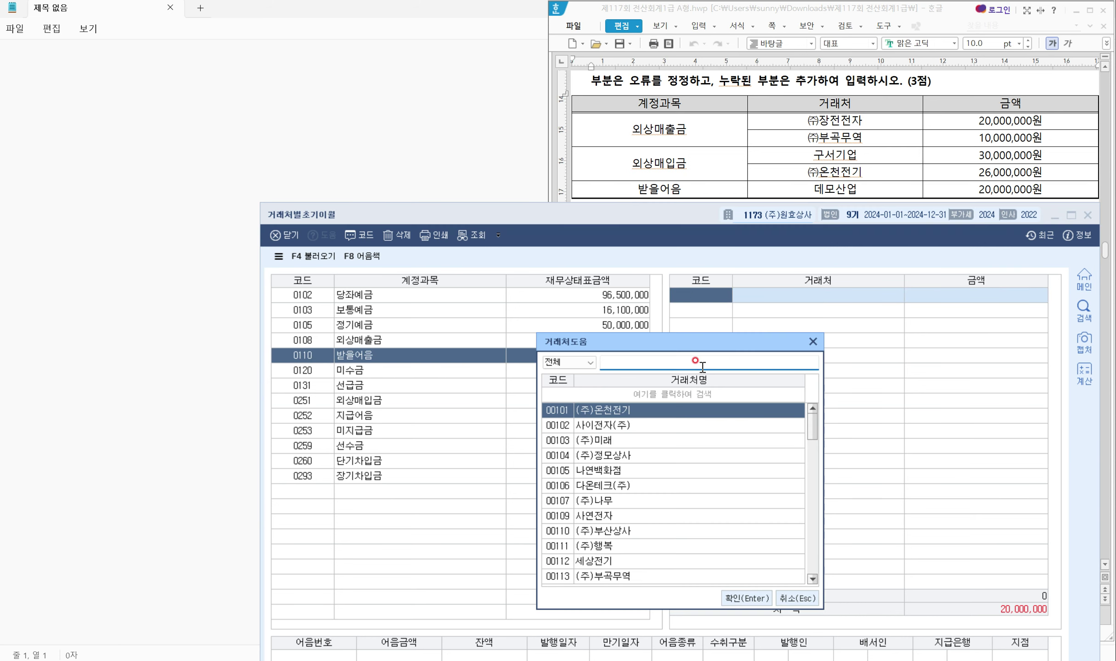
pyautogui.write('데모')
pyautogui.press('Return')
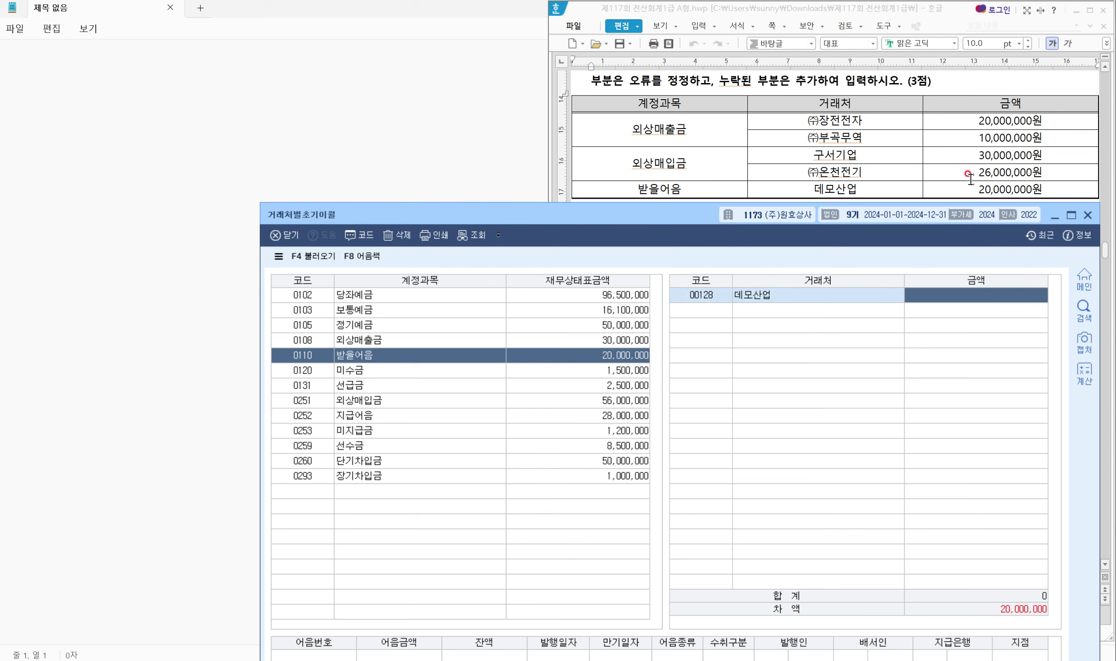
# Set the opening balance of 데모산업 to 20,000,000 as given in the question
pyautogui.moveTo(958, 177); pyautogui.dragTo(1050, 202)
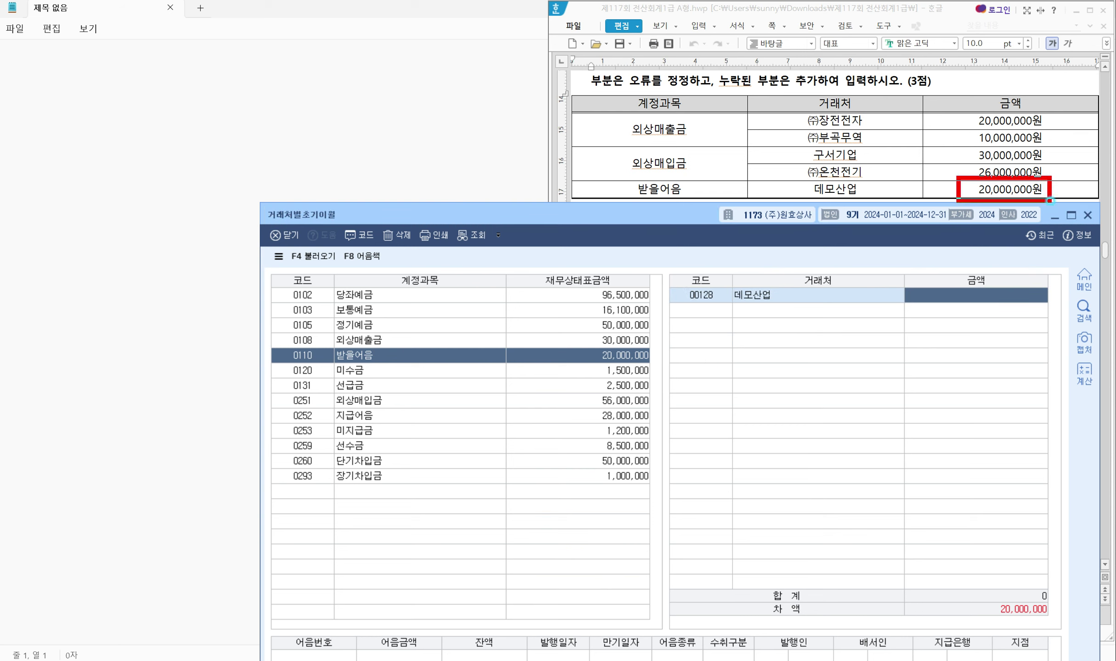
pyautogui.moveTo(734, 598); pyautogui.dragTo(1071, 631)
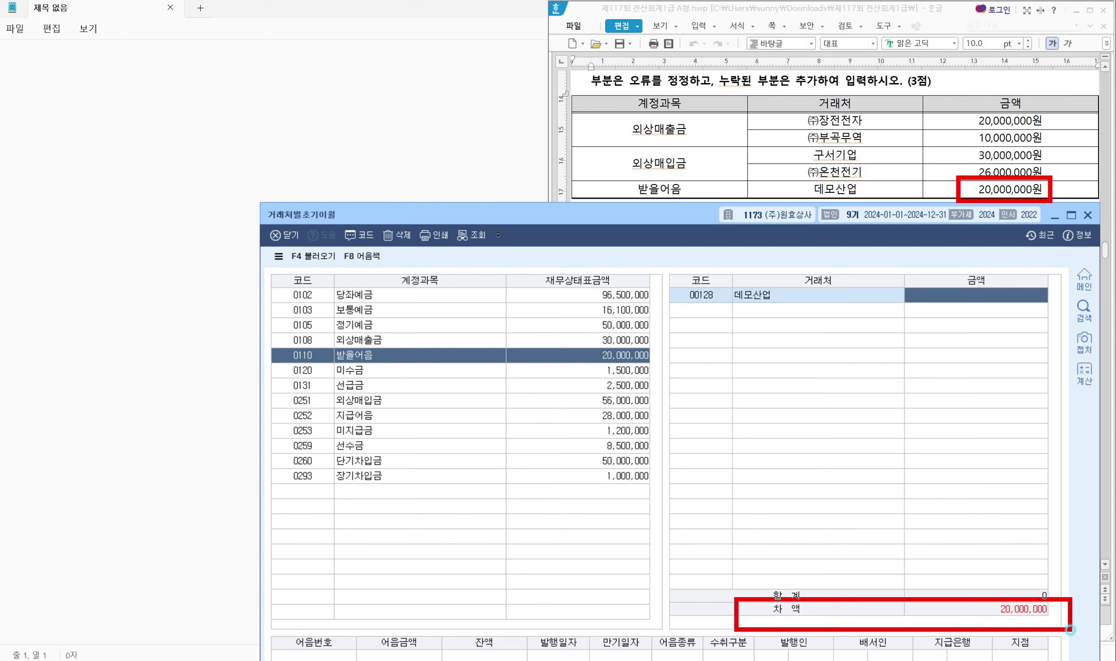
pyautogui.press('Escape')
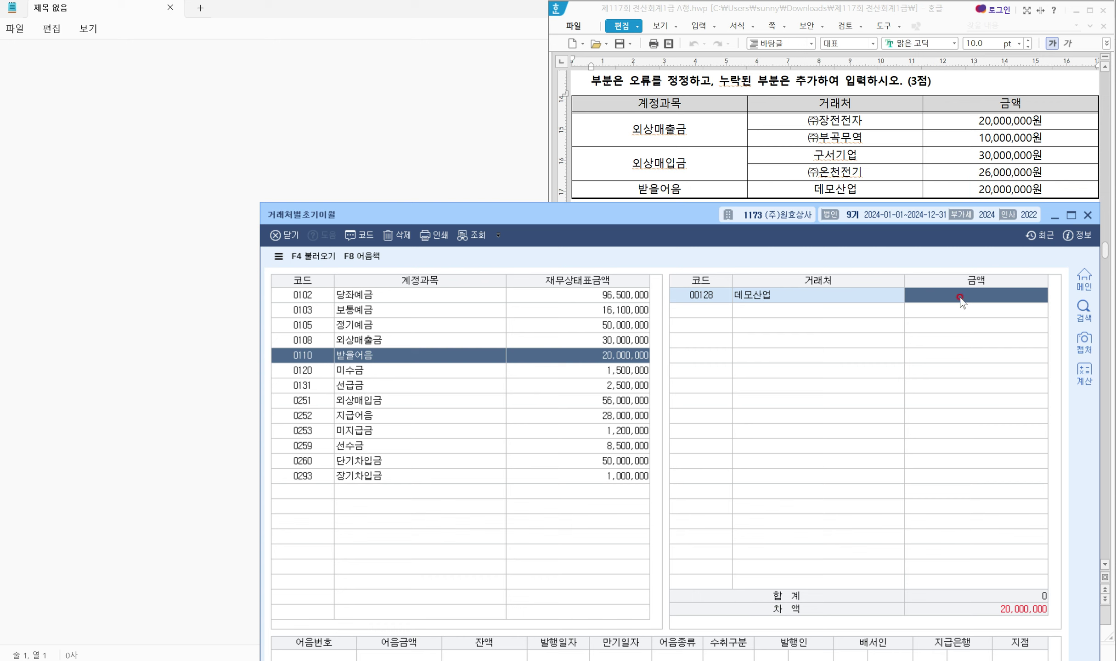
pyautogui.click(960, 297)
pyautogui.write('20000000')
pyautogui.press('Return')
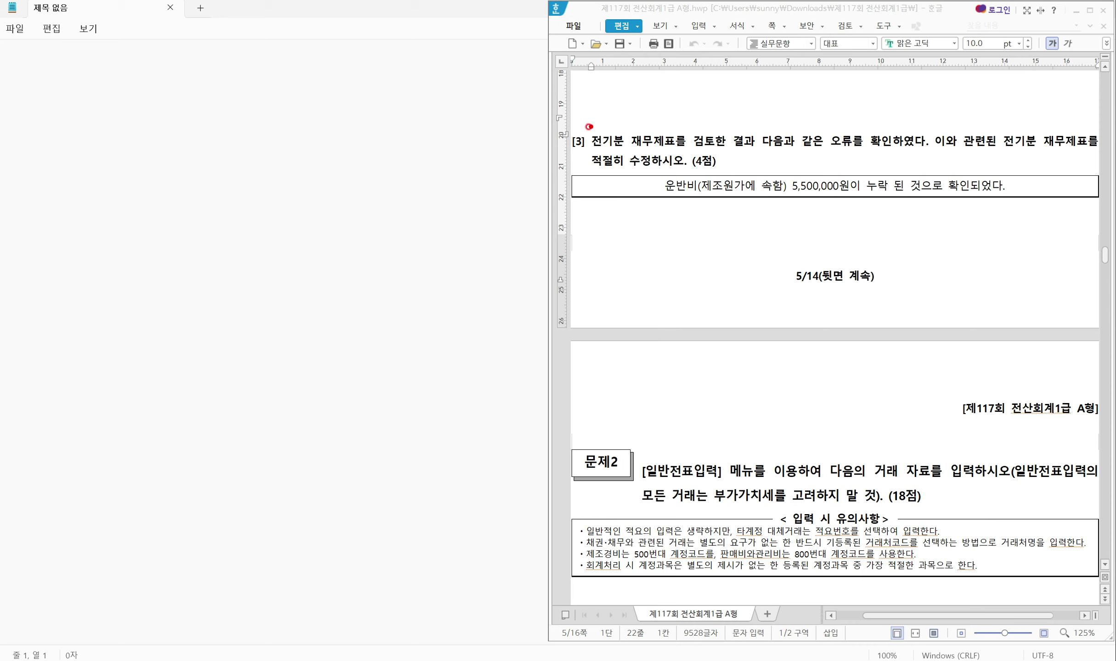
# Read question [3] on correcting the 전기분 재무제표 for the omitted 운반비
pyautogui.moveTo(585, 128); pyautogui.dragTo(684, 155)
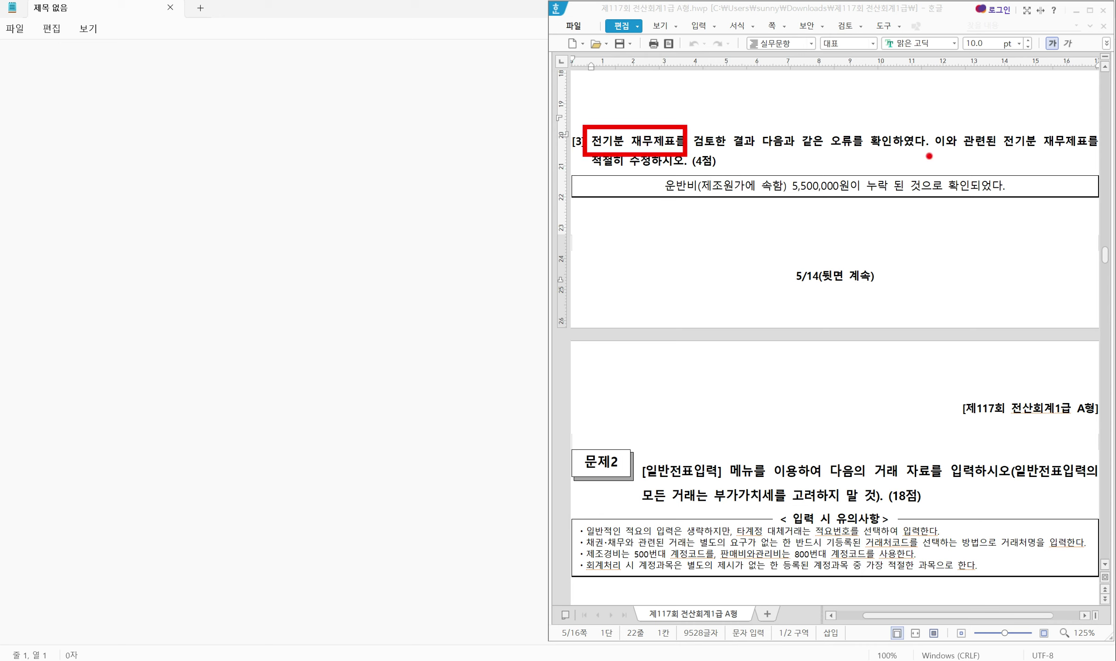
pyautogui.moveTo(997, 126); pyautogui.dragTo(1086, 157)
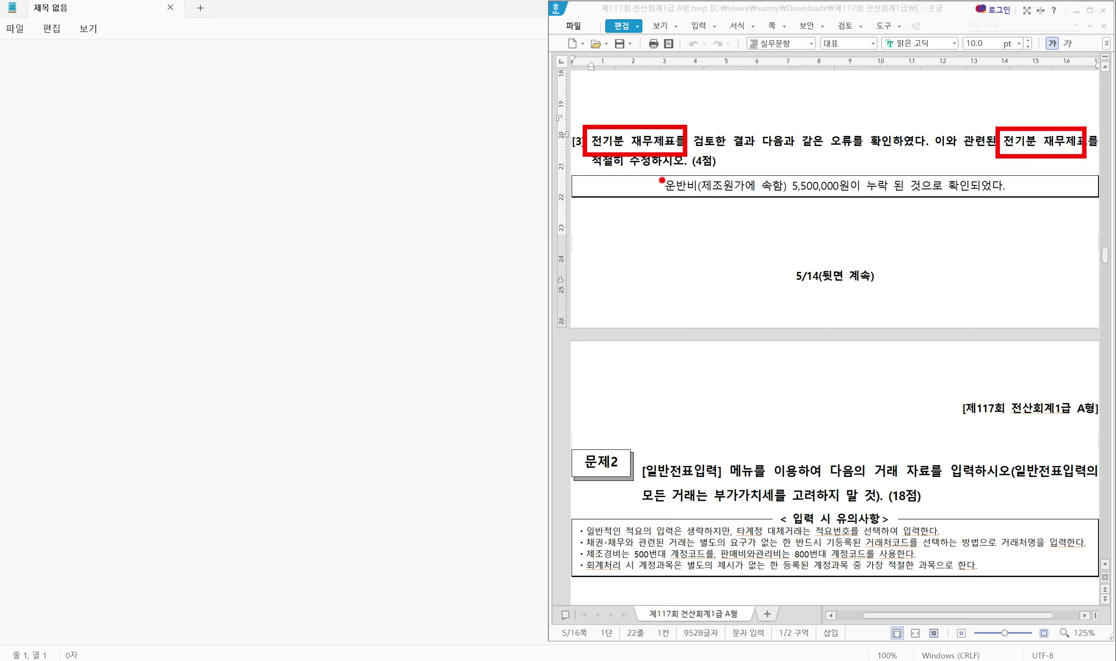
pyautogui.moveTo(653, 173)
pyautogui.mouseDown()
pyautogui.moveTo(666, 194)
pyautogui.moveTo(791, 202)
pyautogui.mouseUp()
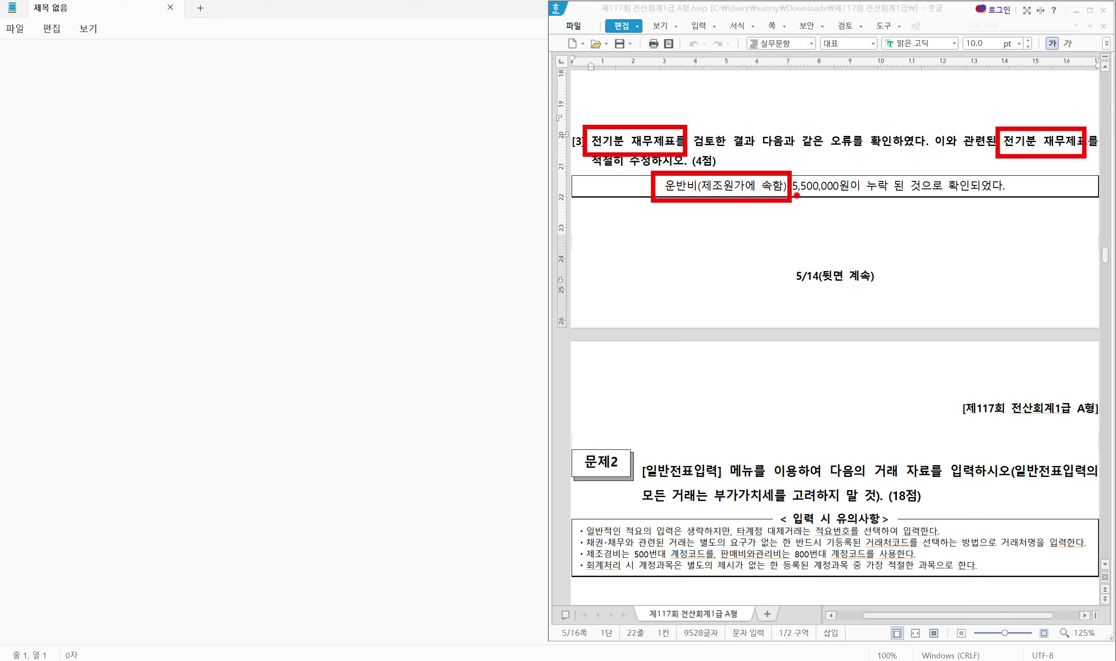
pyautogui.moveTo(851, 159); pyautogui.dragTo(890, 203)
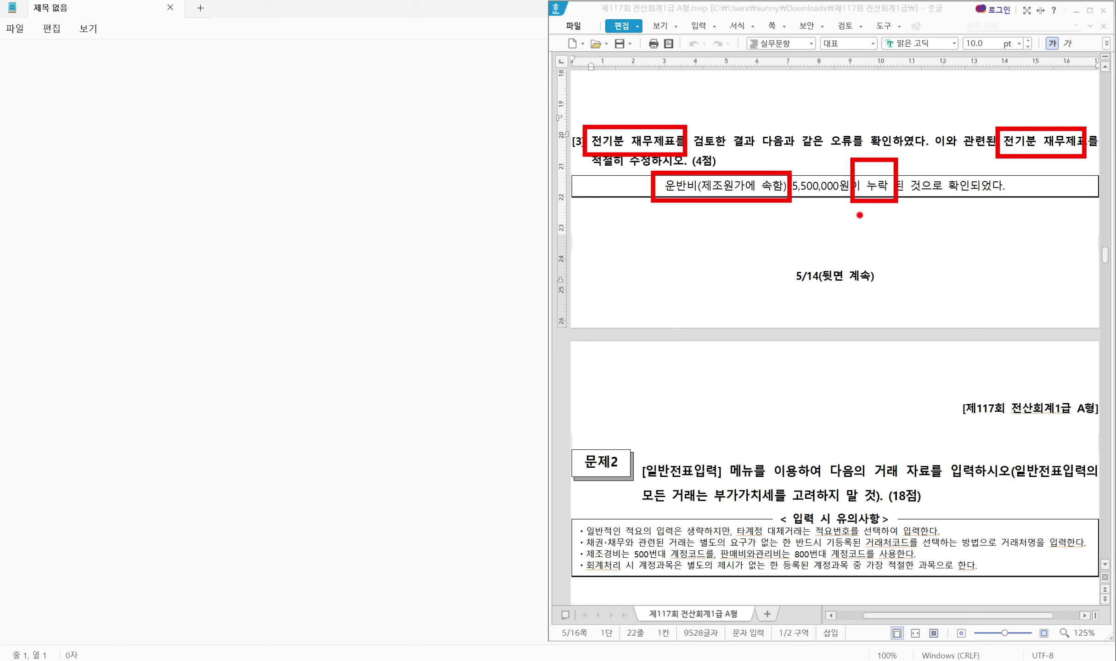
pyautogui.press('Escape')
# Bring up the KcLep main window beside the question and open 전기분원가명세서 under 전기분재무제표
pyautogui.hotkey('alt', 'Tab')
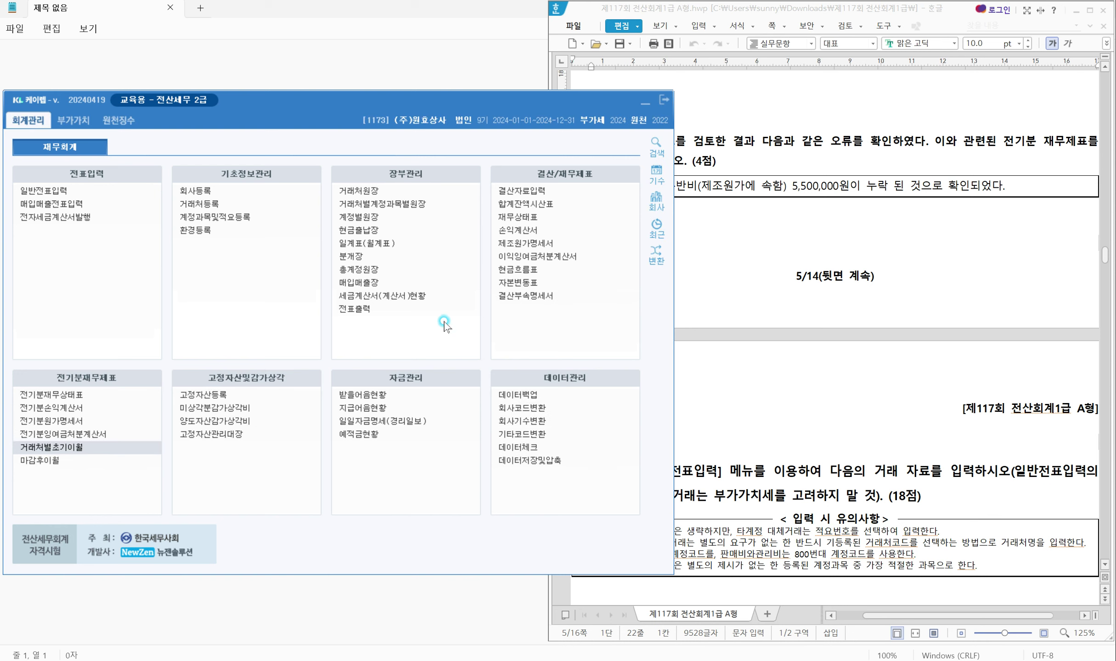
pyautogui.click(731, 78)
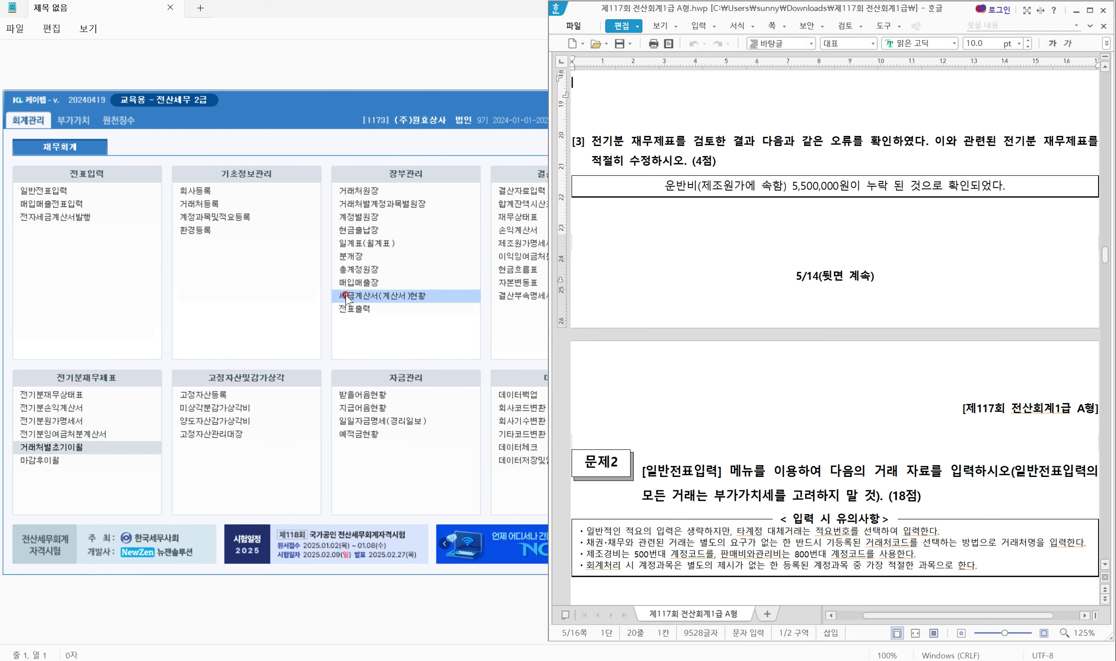
pyautogui.moveTo(37, 365); pyautogui.dragTo(152, 389)
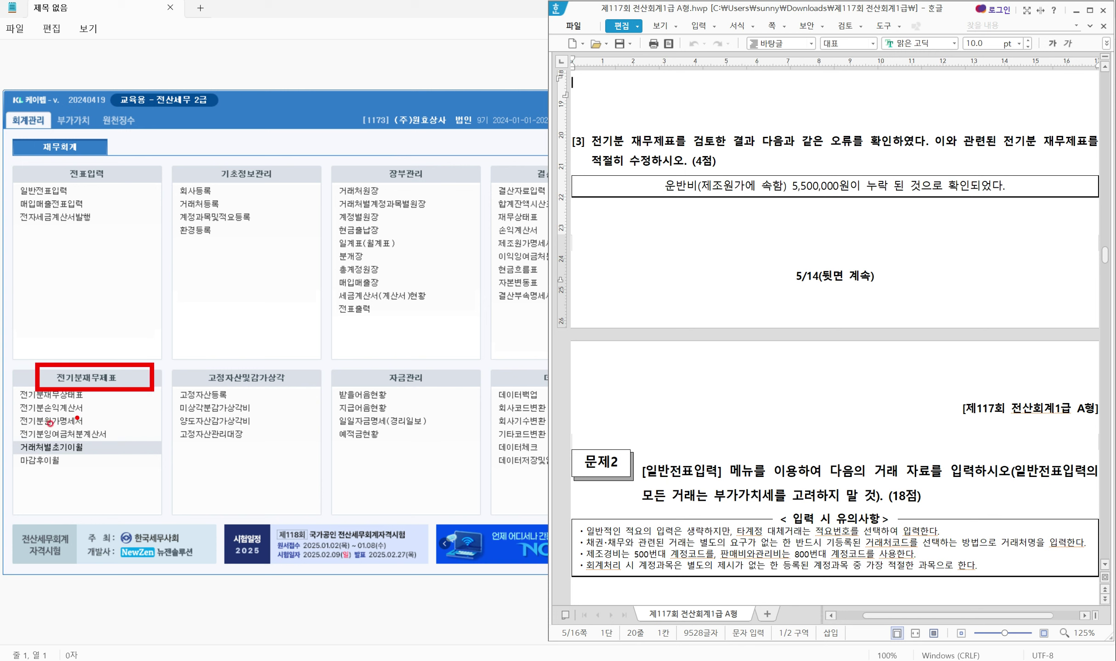
pyautogui.moveTo(9, 412); pyautogui.dragTo(130, 430)
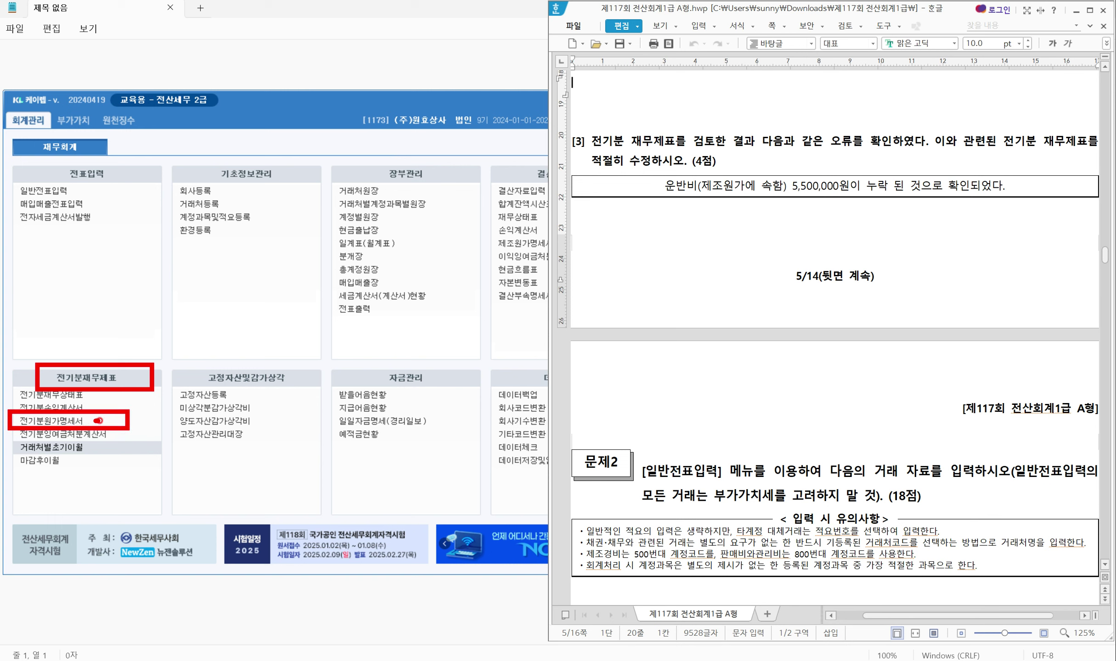
pyautogui.moveTo(696, 197); pyautogui.dragTo(748, 197)
pyautogui.press('Escape')
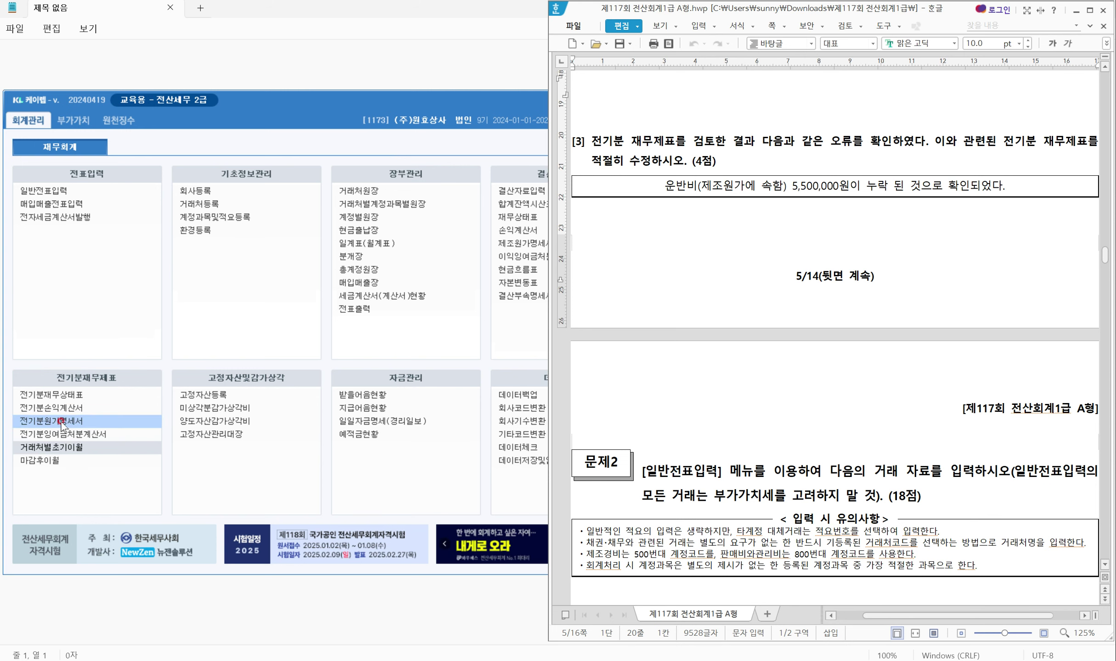
pyautogui.click(51, 421)
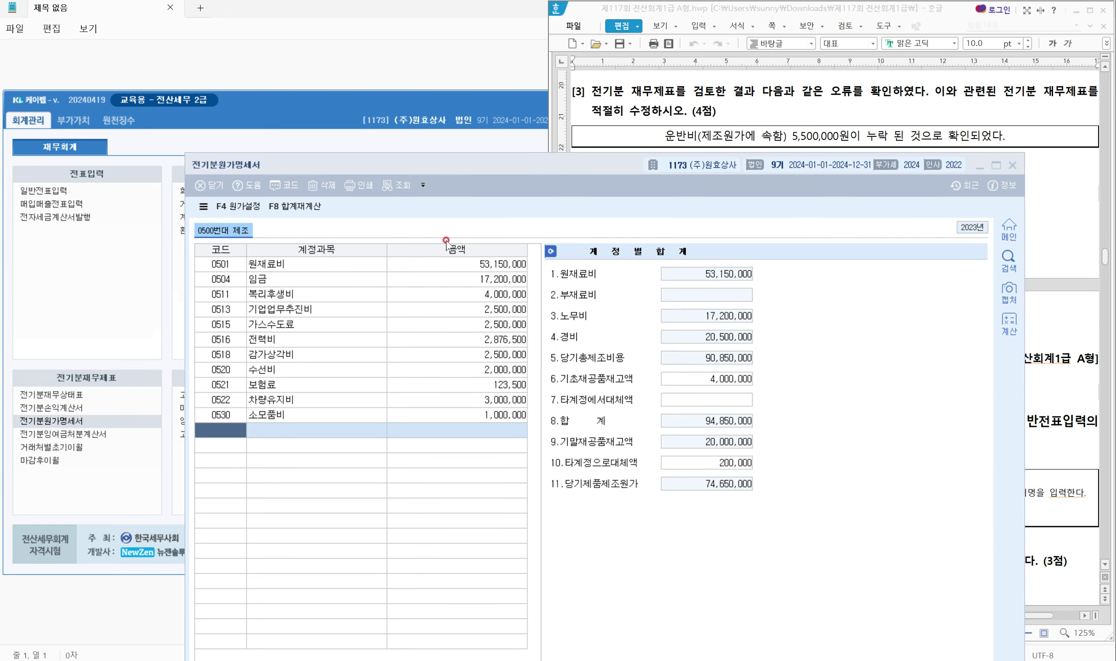
# Compare the account list of 전기분원가명세서 with the question's omitted 운반비 entry
pyautogui.moveTo(174, 141)
pyautogui.mouseDown()
pyautogui.moveTo(202, 182)
pyautogui.moveTo(272, 182)
pyautogui.mouseUp()
pyautogui.moveTo(181, 234)
pyautogui.mouseDown()
pyautogui.moveTo(333, 417)
pyautogui.moveTo(545, 478)
pyautogui.mouseUp()
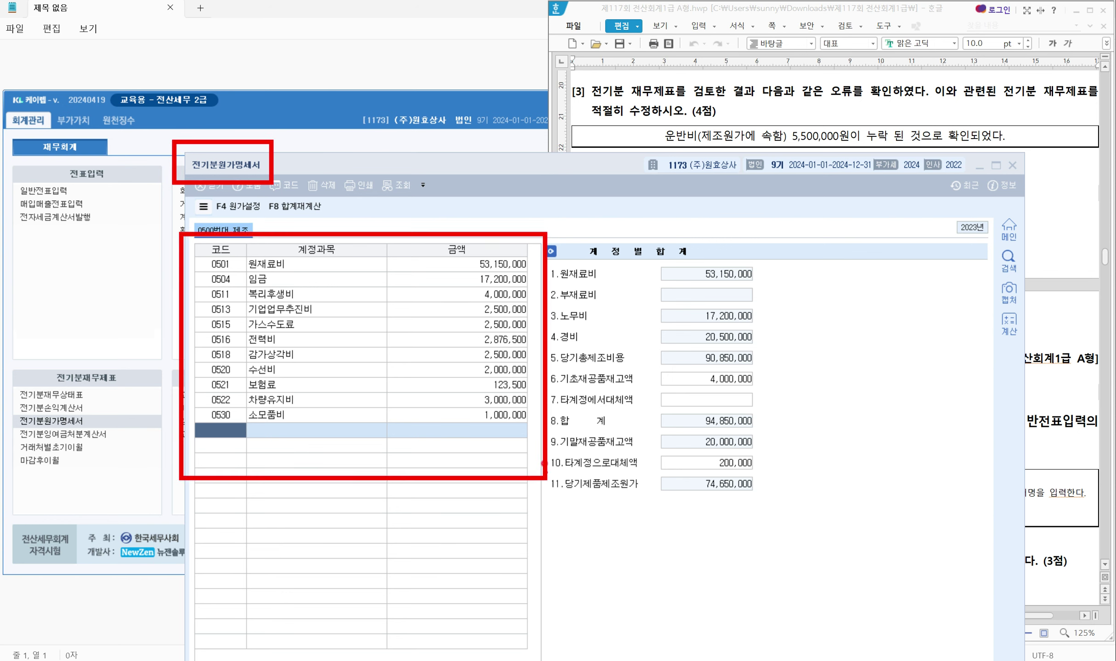
pyautogui.moveTo(644, 132)
pyautogui.mouseDown()
pyautogui.moveTo(649, 141)
pyautogui.moveTo(665, 122)
pyautogui.mouseUp()
pyautogui.moveTo(322, 243); pyautogui.dragTo(328, 423)
pyautogui.moveTo(890, 154)
pyautogui.mouseDown()
pyautogui.moveTo(852, 129)
pyautogui.moveTo(895, 140)
pyautogui.moveTo(890, 155)
pyautogui.mouseUp()
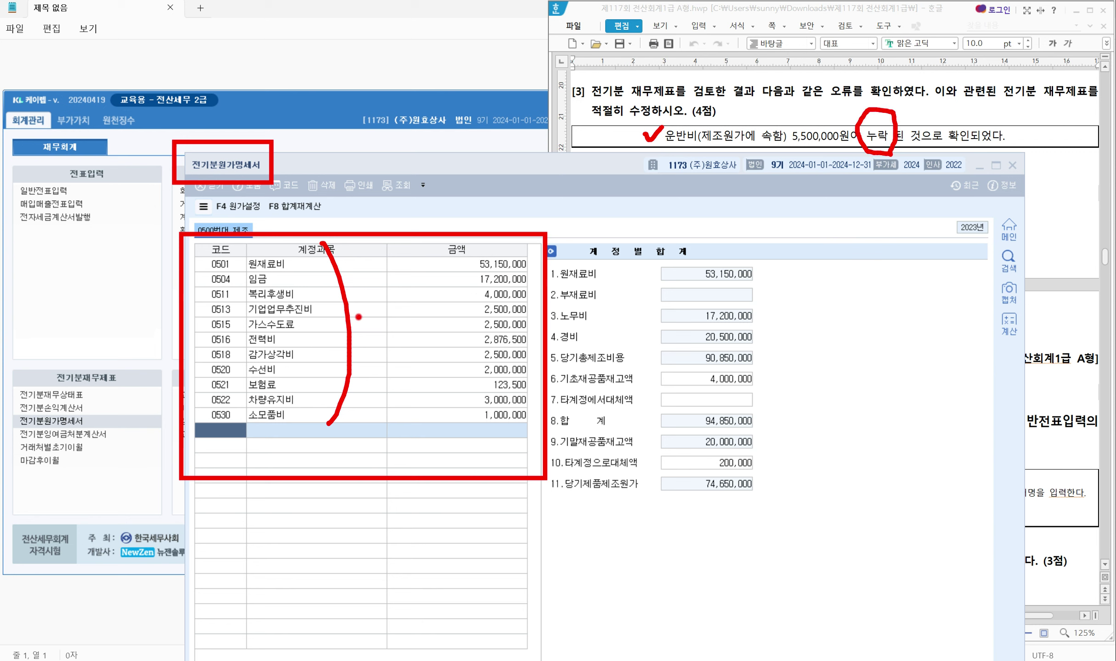
pyautogui.moveTo(196, 428); pyautogui.dragTo(209, 423)
pyautogui.press('Escape')
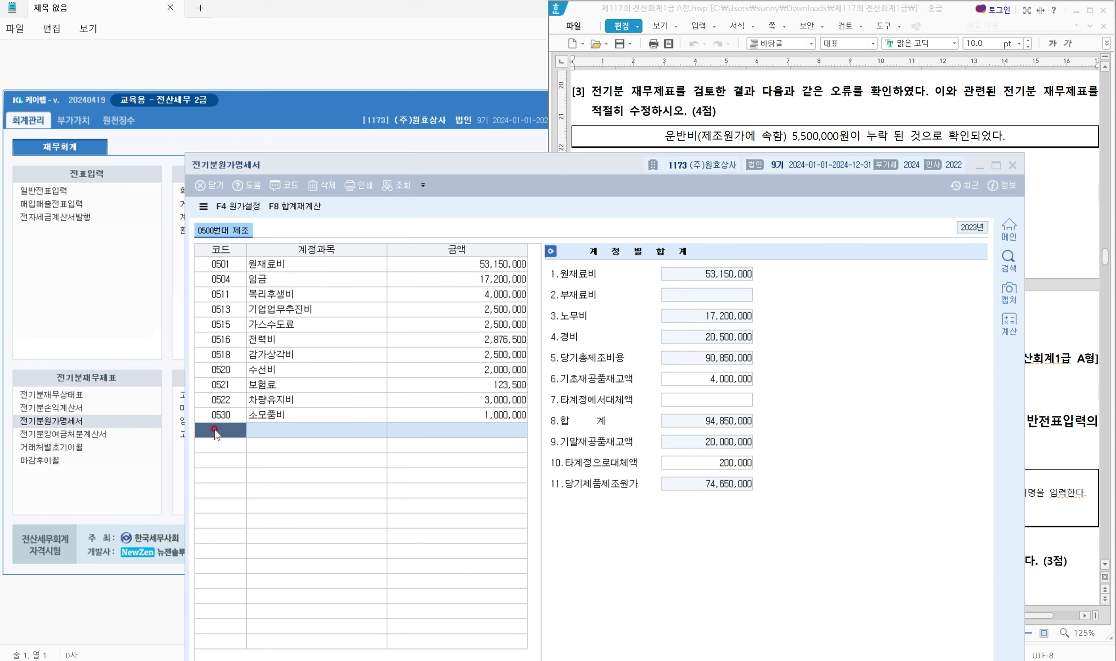
# Add account 0524 운반비 with an amount of 5,500,000 to 전기분원가명세서 and check 당기제품제조원가
pyautogui.click(214, 430)
pyautogui.press('F2')
pyautogui.write('운반')
pyautogui.press('Return')
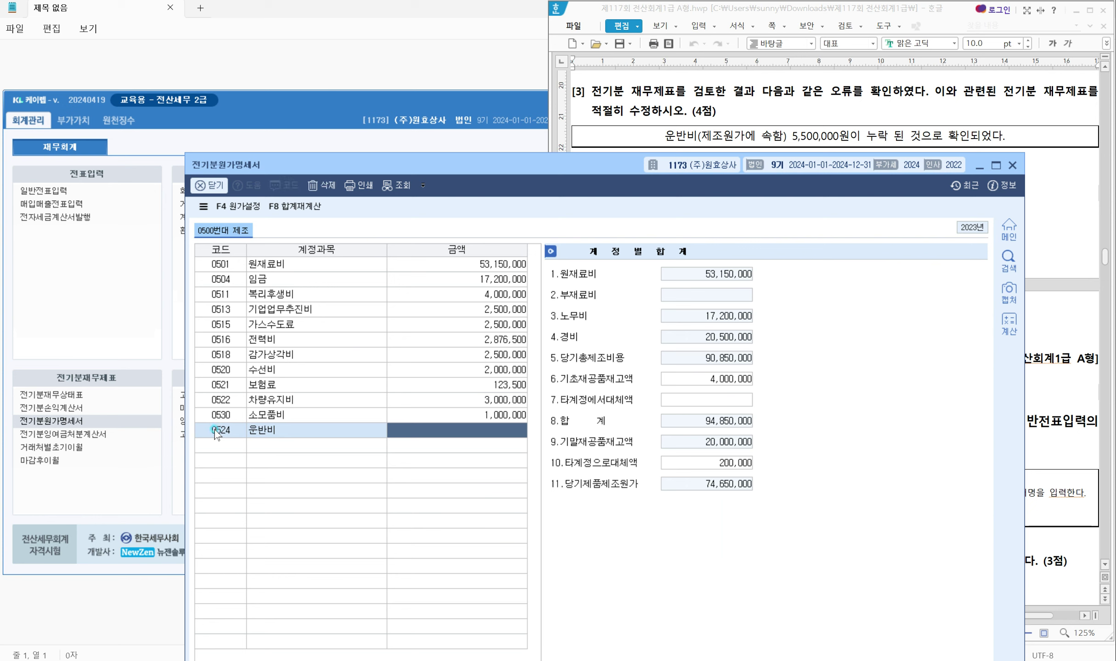
pyautogui.write('5500000')
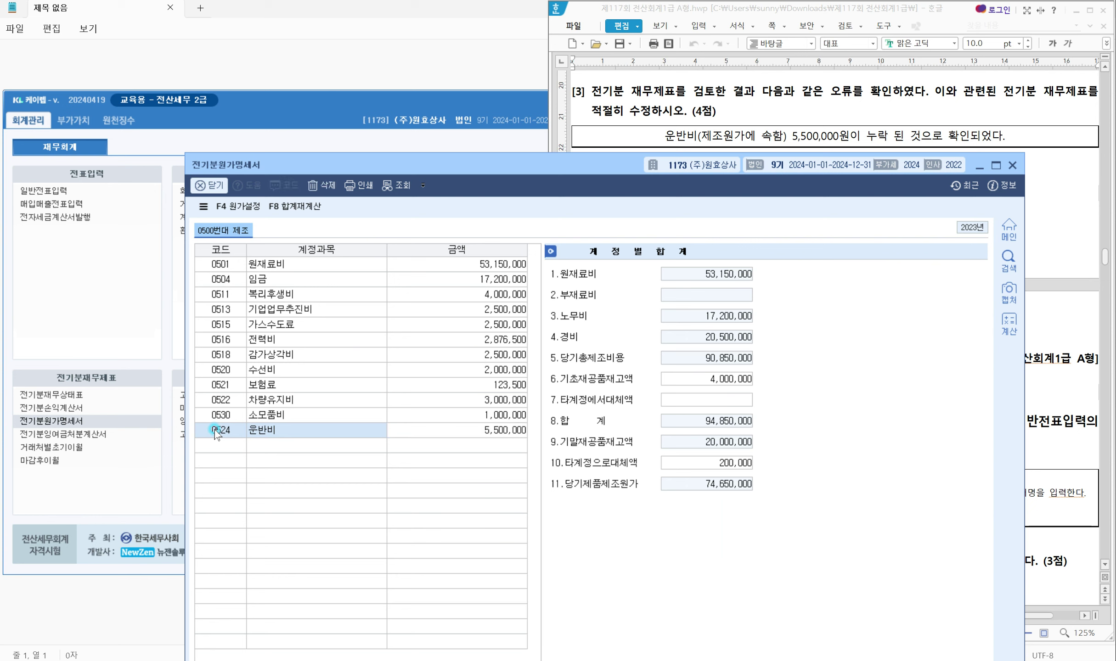
pyautogui.click(595, 463)
pyautogui.moveTo(559, 500); pyautogui.dragTo(772, 503)
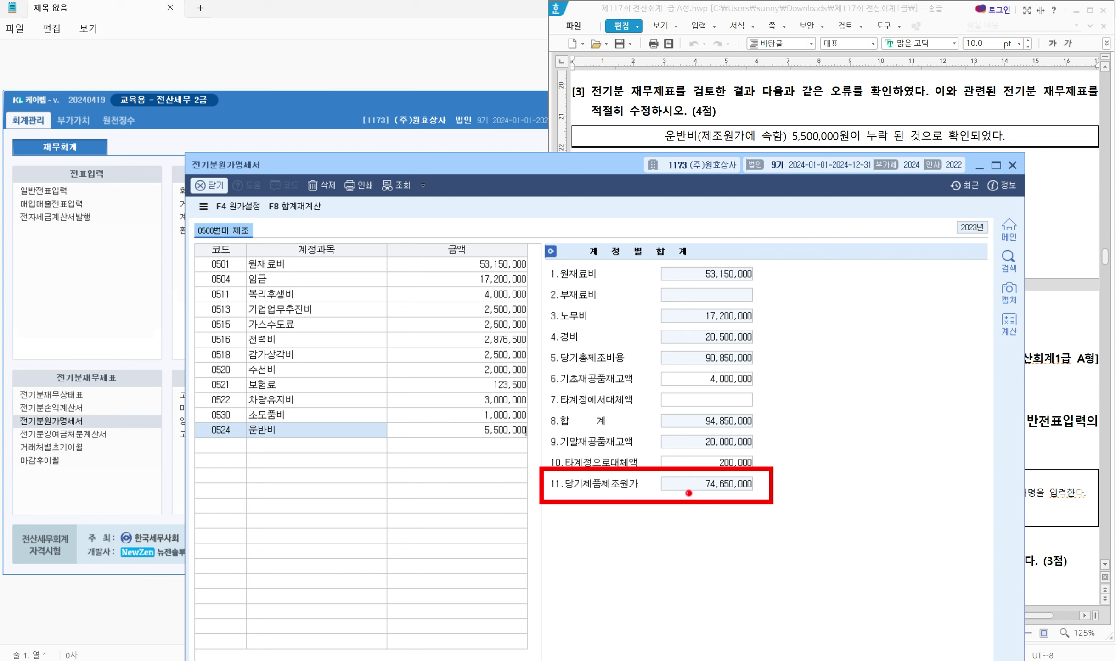
pyautogui.press('Escape')
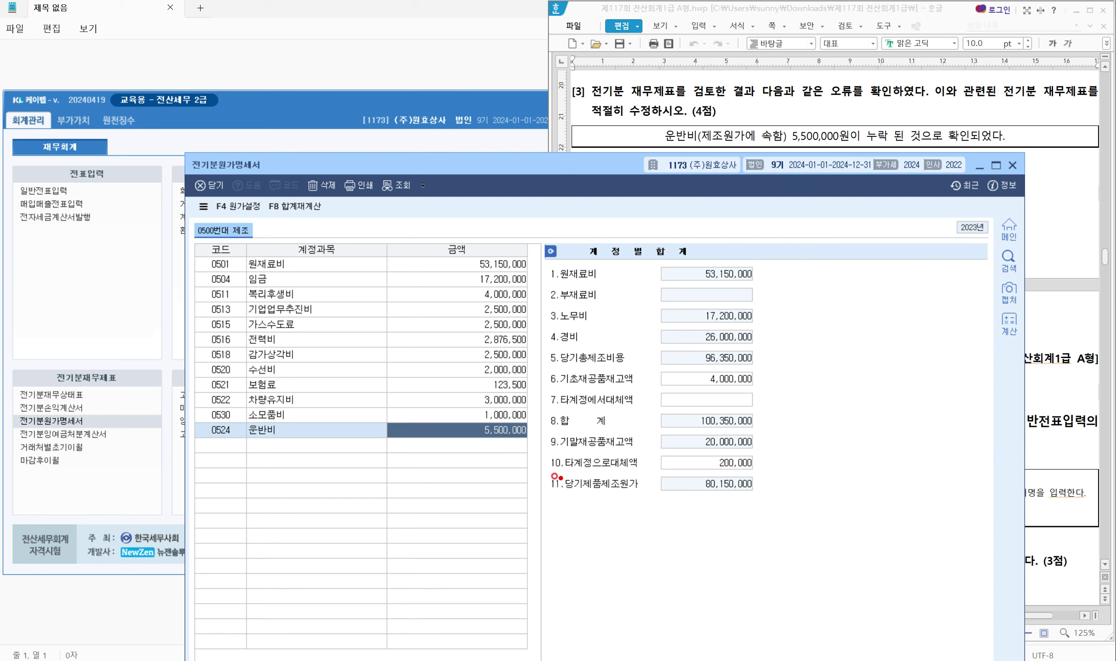
# Review the 당기제품제조원가 figure in 전기분원가명세서 as the amount to carry into 전기분손익계산서
pyautogui.moveTo(538, 472)
pyautogui.mouseDown()
pyautogui.moveTo(748, 515)
pyautogui.moveTo(767, 508)
pyautogui.mouseUp()
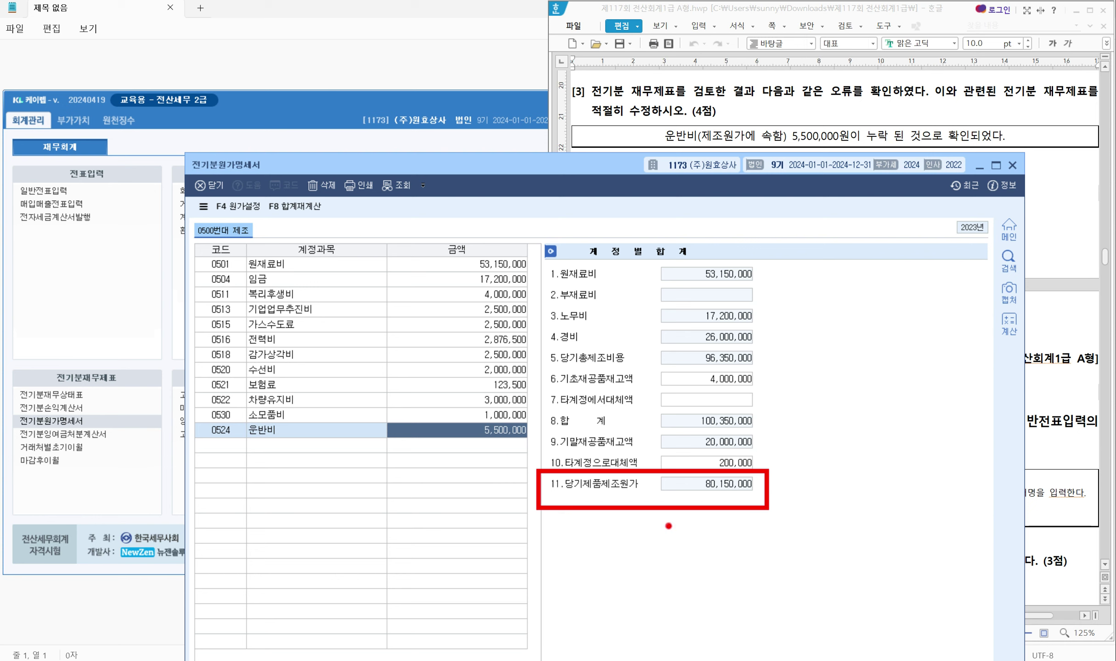
pyautogui.moveTo(650, 514); pyautogui.dragTo(651, 537)
pyautogui.write('전기분손익계산')
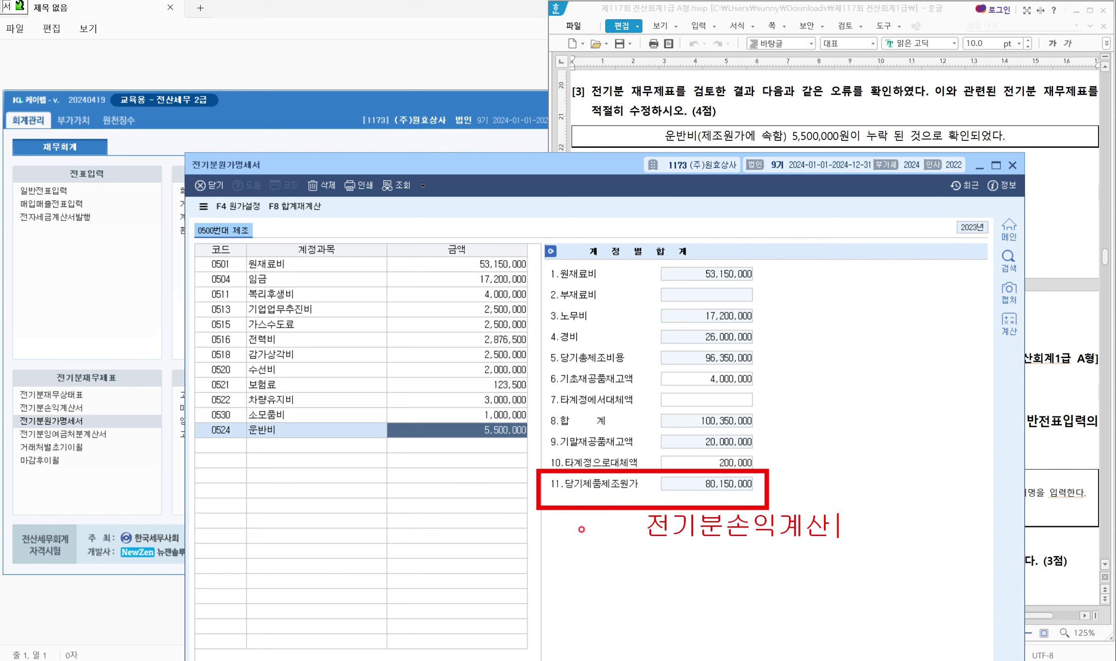
pyautogui.write('서')
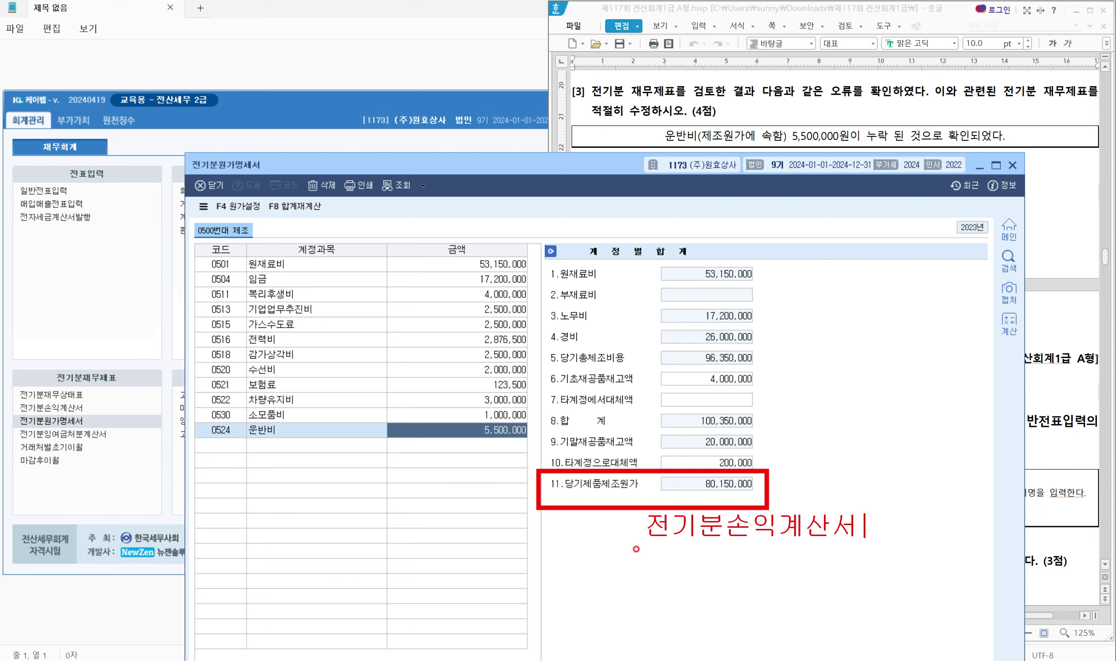
pyautogui.click(803, 494)
pyautogui.moveTo(663, 493); pyautogui.dragTo(751, 493)
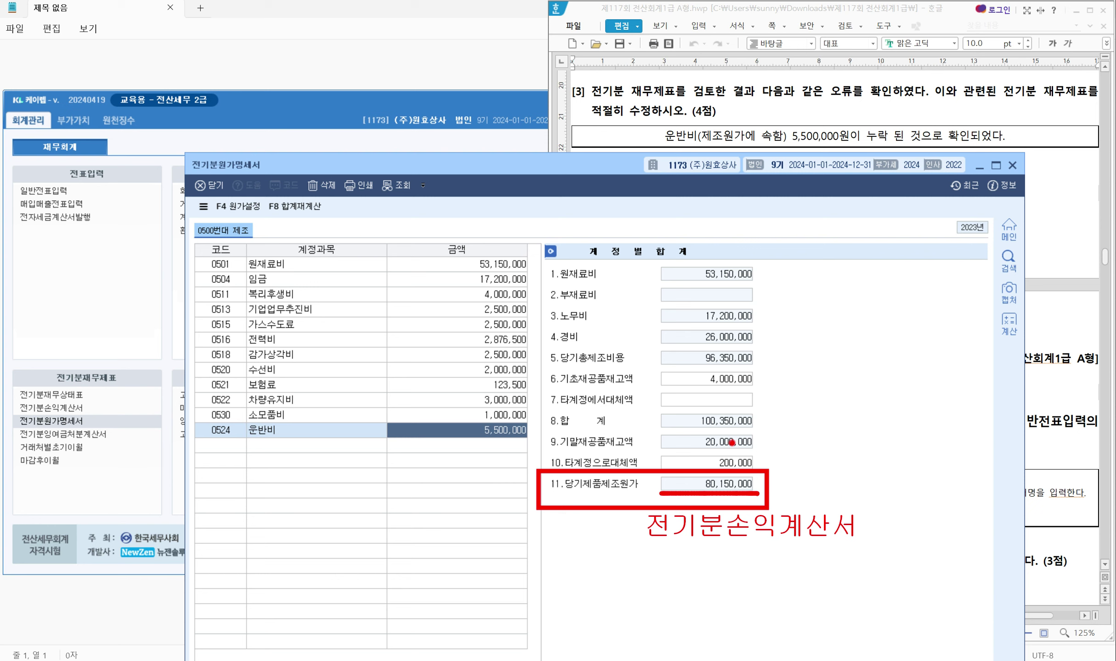
pyautogui.press('e')
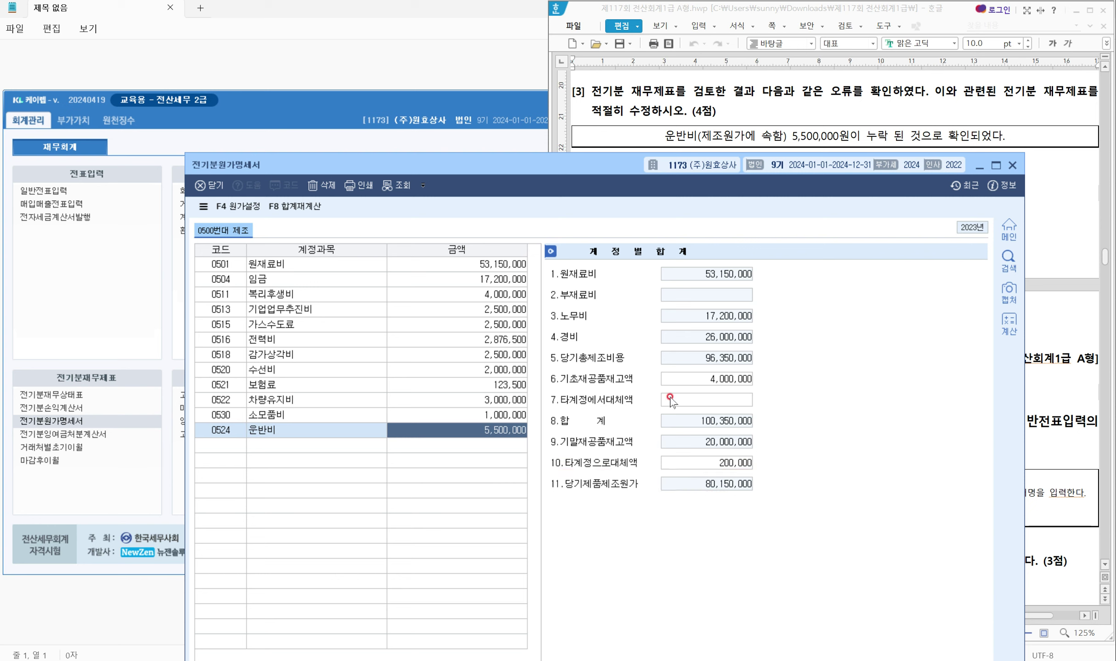
# Open 전기분손익계산서, place it below question [3] and locate the 0455 제품매출원가 row
pyautogui.click(71, 409)
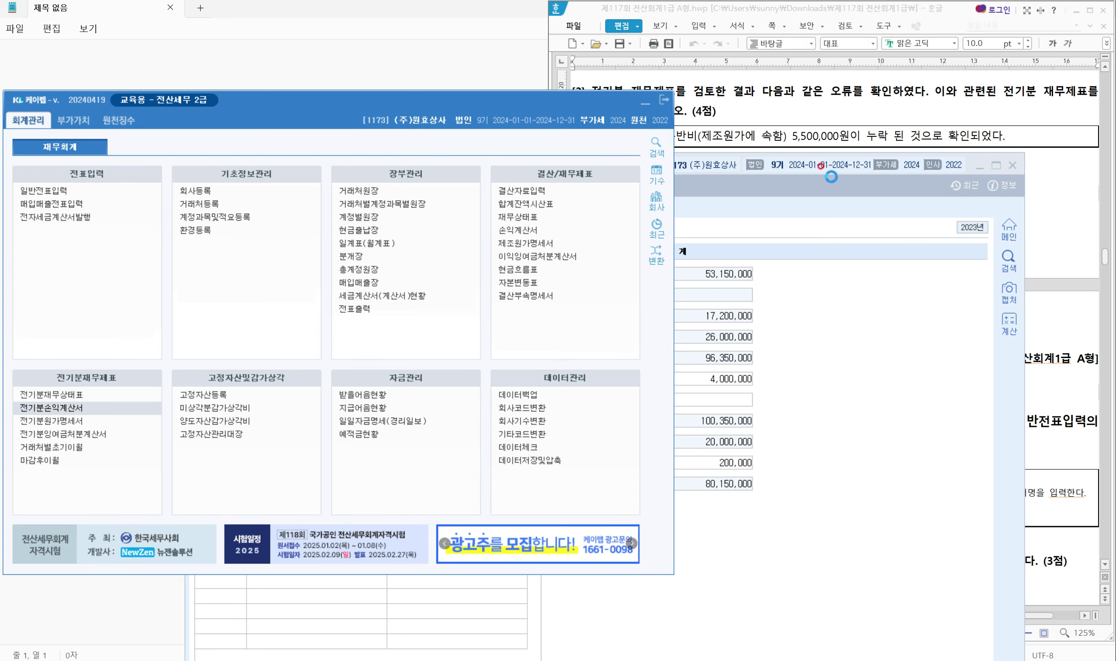
pyautogui.moveTo(765, 34); pyautogui.dragTo(538, 171)
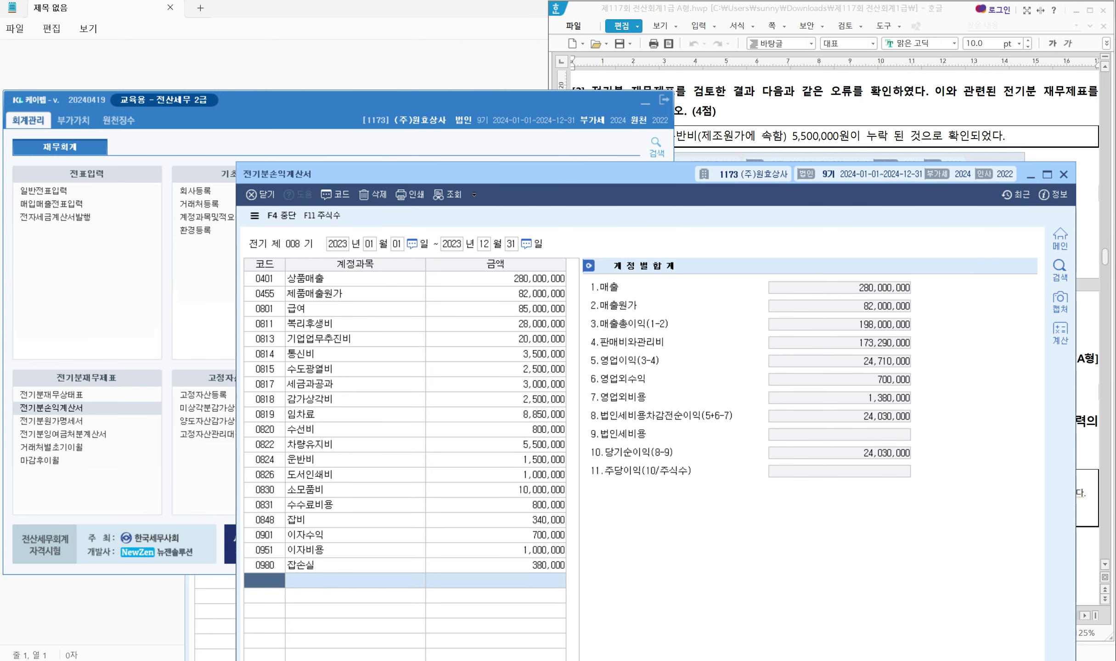
pyautogui.click(872, 110)
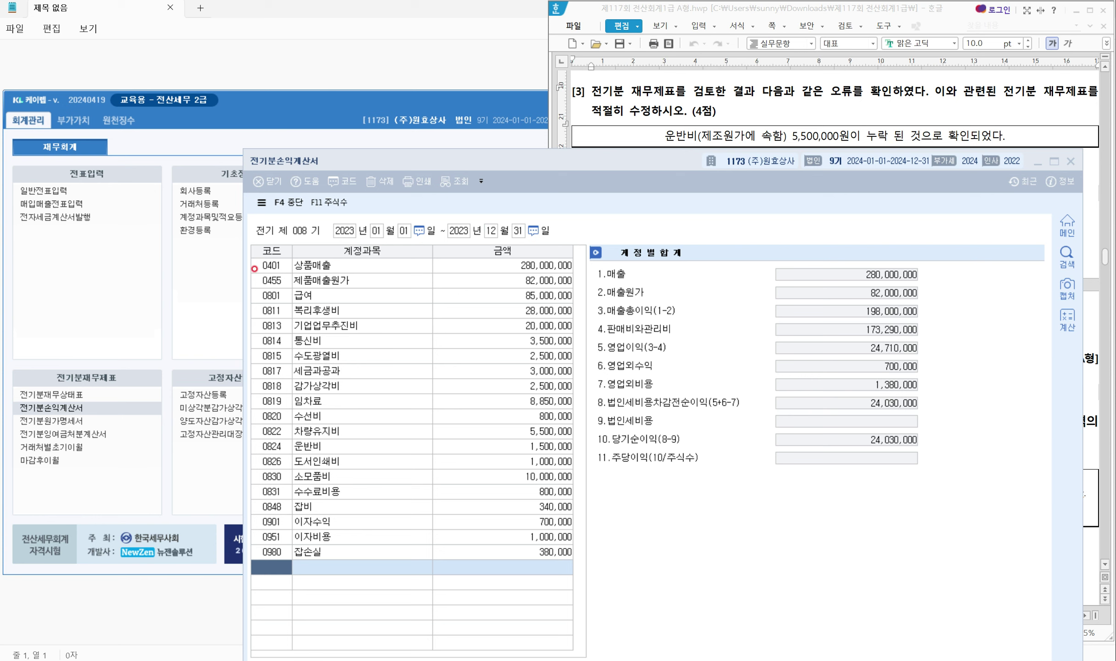
pyautogui.moveTo(246, 269)
pyautogui.mouseDown()
pyautogui.moveTo(291, 290)
pyautogui.moveTo(607, 294)
pyautogui.mouseUp()
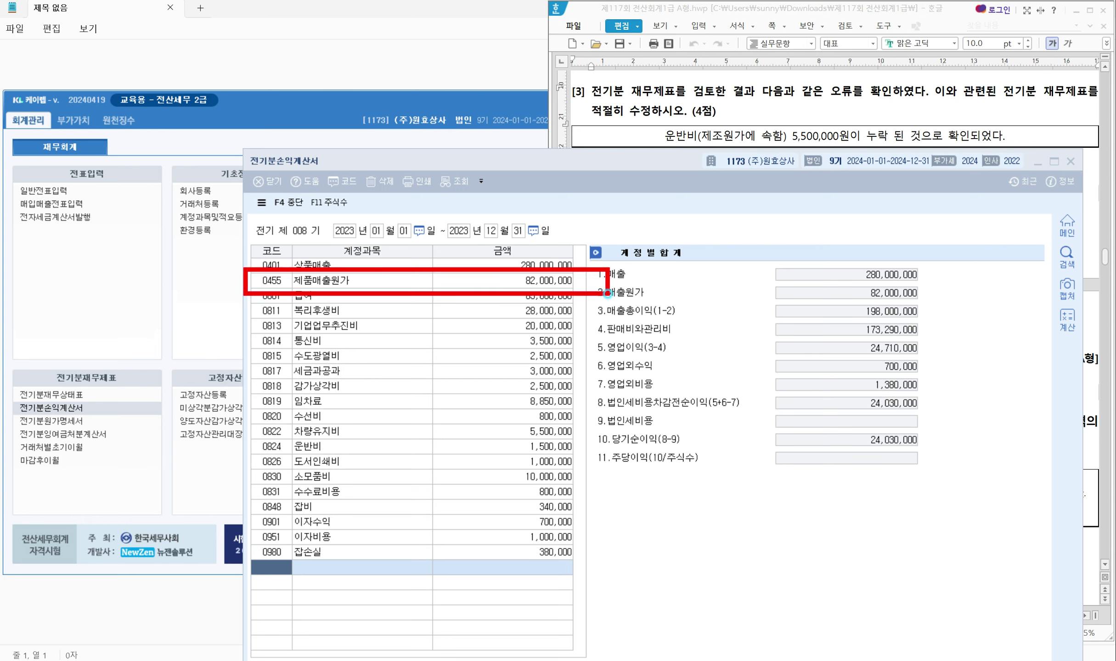
# Set 당기제품제조원가 to 80,150,000 in the 매출원가 details of 0455 제품매출원가 and confirm them
pyautogui.click(516, 284)
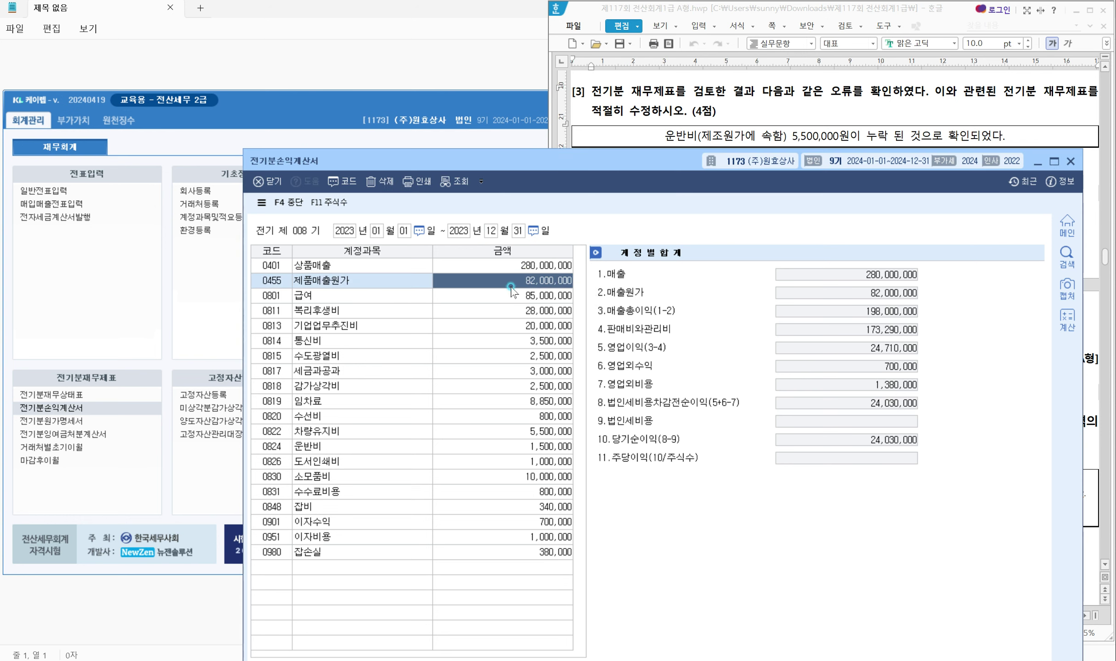
pyautogui.moveTo(502, 301); pyautogui.dragTo(453, 300)
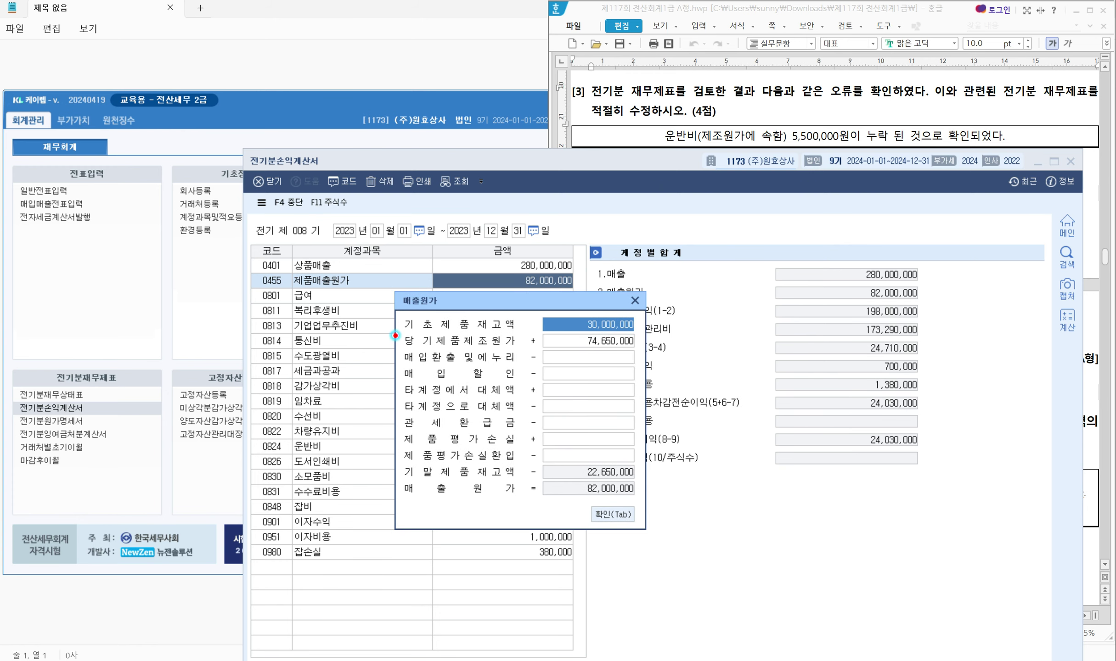
pyautogui.moveTo(391, 333)
pyautogui.mouseDown()
pyautogui.moveTo(486, 350)
pyautogui.moveTo(644, 351)
pyautogui.mouseUp()
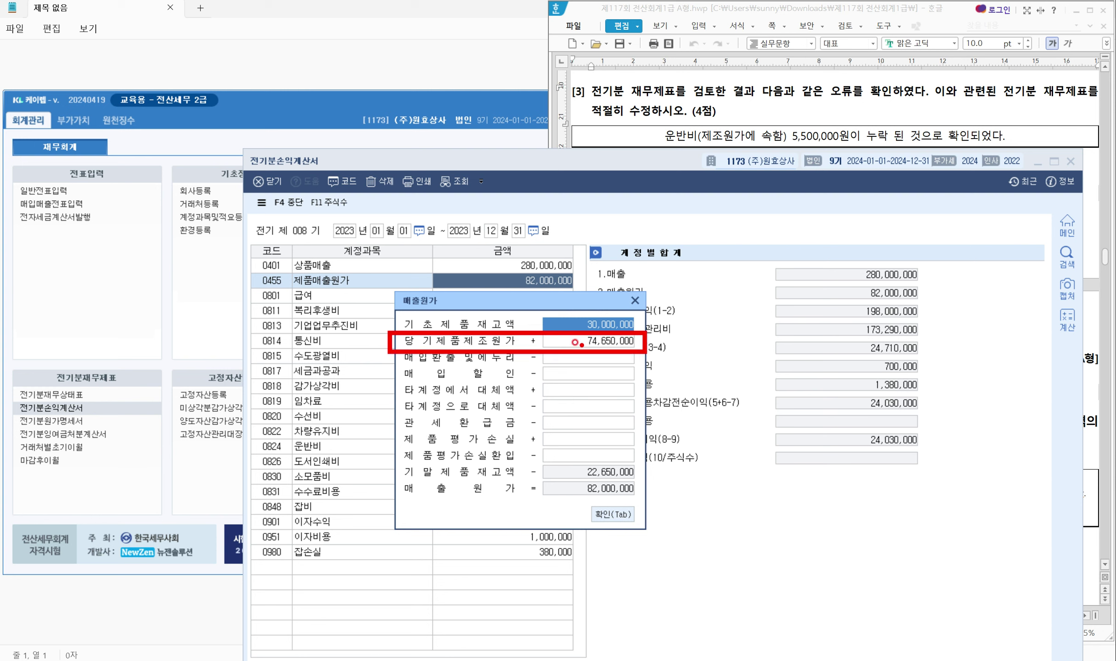
pyautogui.click(574, 342)
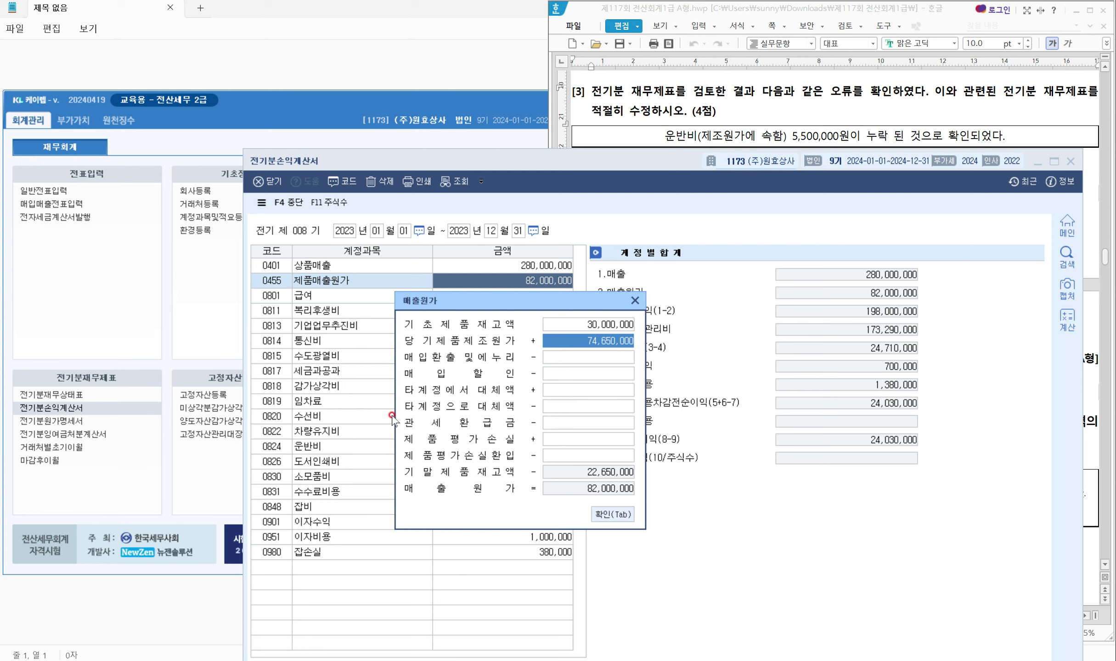
pyautogui.write('80,150,000')
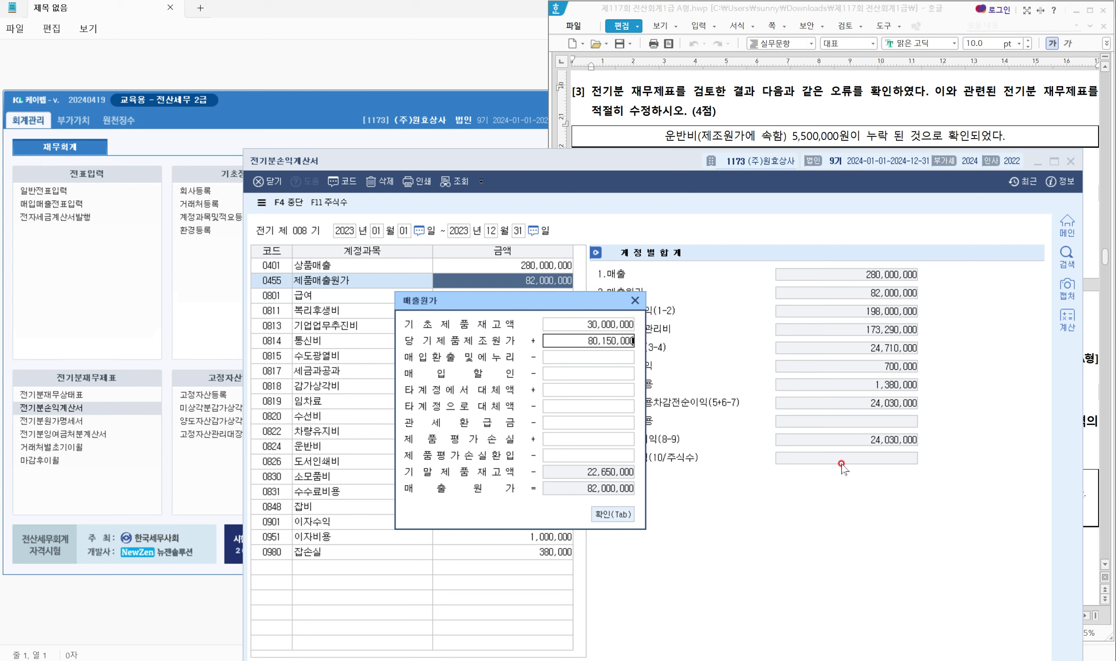
pyautogui.moveTo(531, 305); pyautogui.dragTo(444, 334)
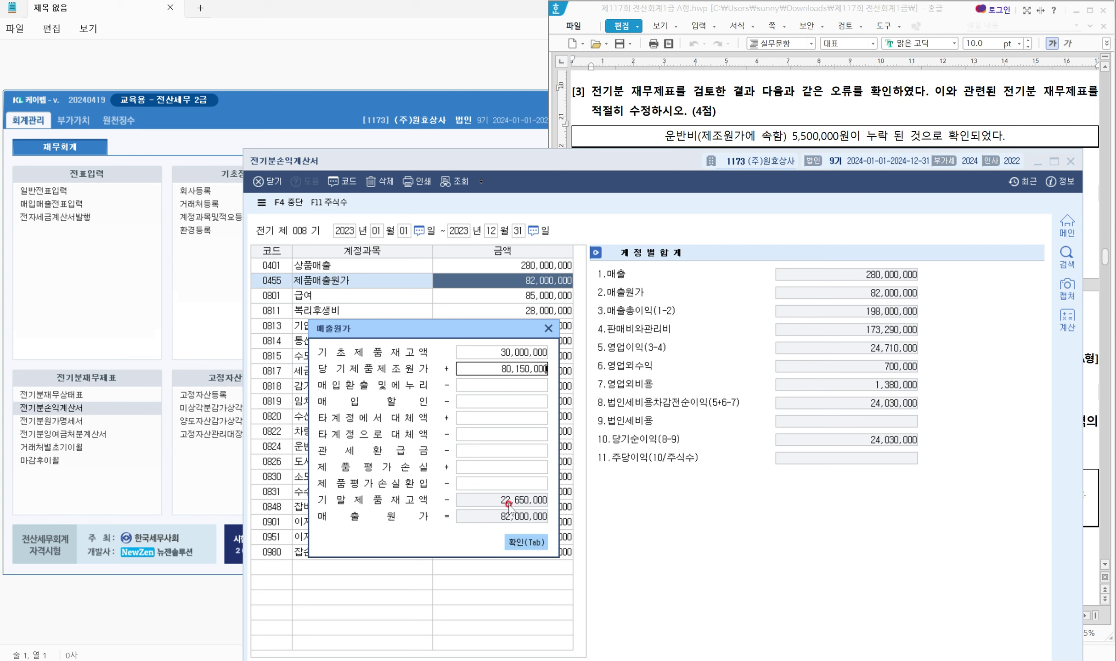
pyautogui.press('Return')
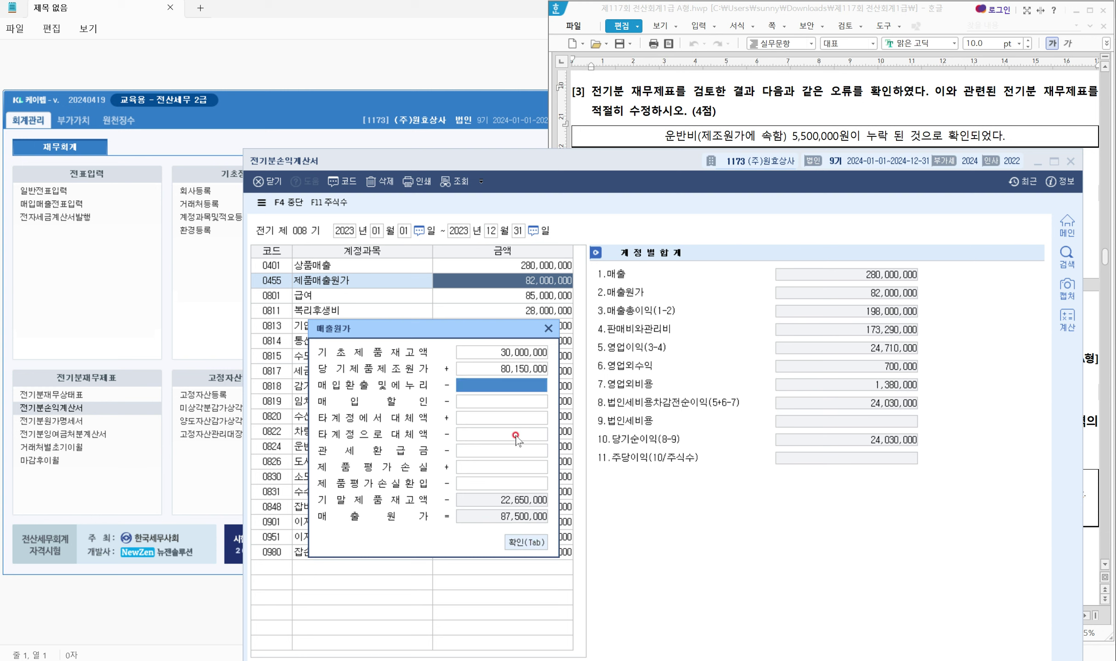
pyautogui.click(519, 541)
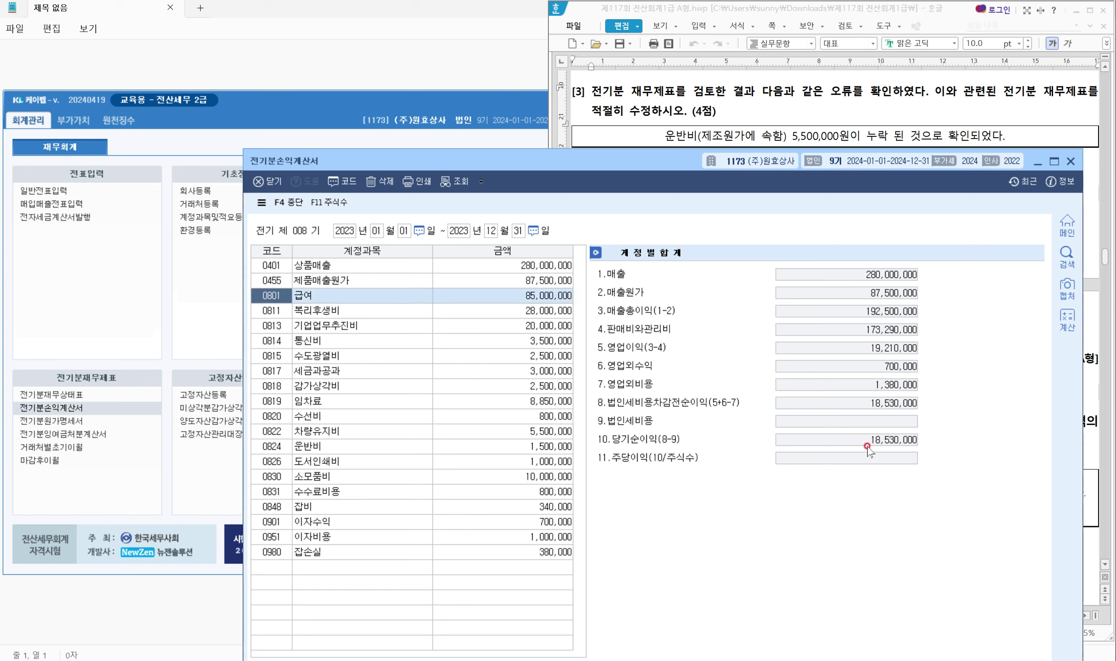
# Review the 당기순이익 figure in 전기분손익계산서 as the amount to carry into 전기분잉여금처분계산서
pyautogui.moveTo(581, 419); pyautogui.dragTo(932, 457)
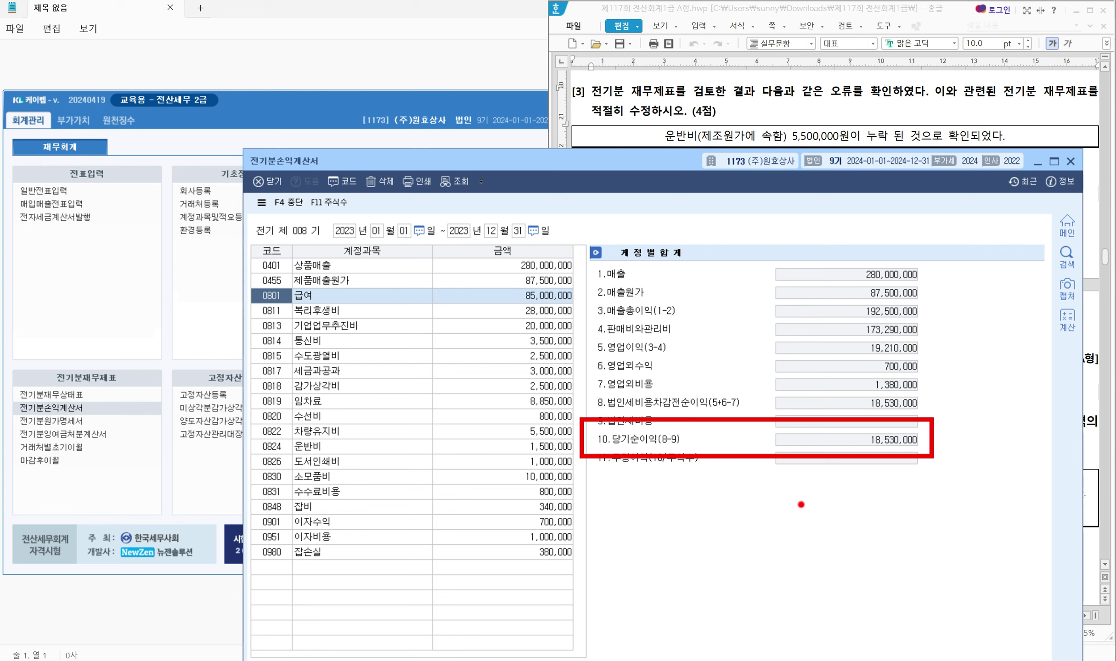
pyautogui.press('t')
pyautogui.click(741, 485)
pyautogui.write('전기분이영')
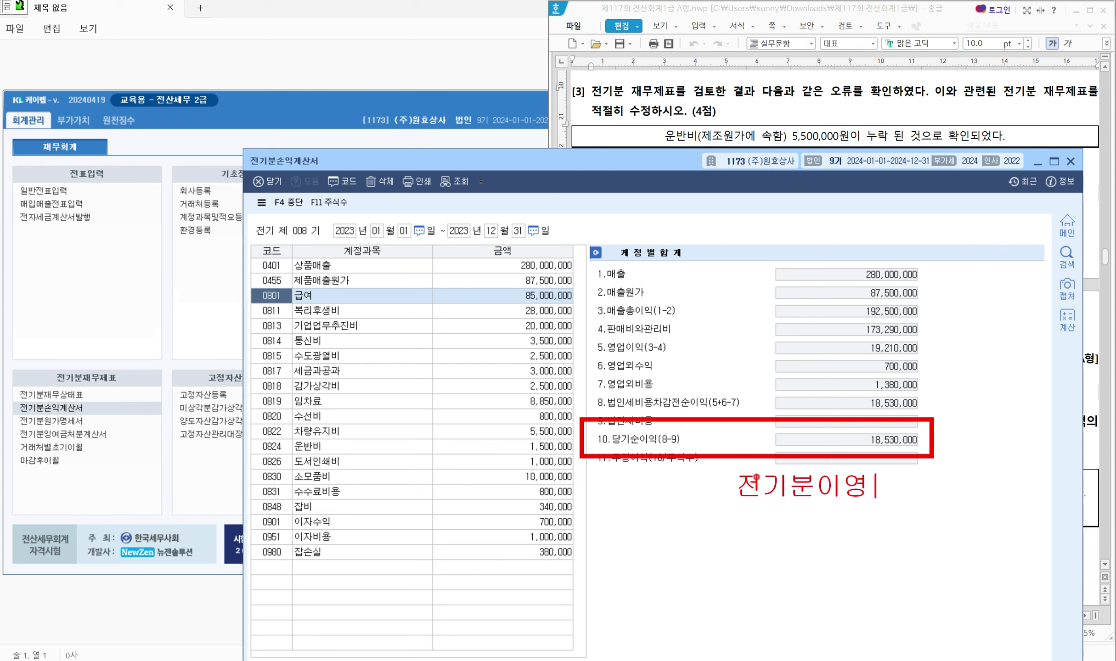
pyautogui.press('BackSpace')
pyautogui.press('BackSpace')
pyautogui.write('잉여금처분계산')
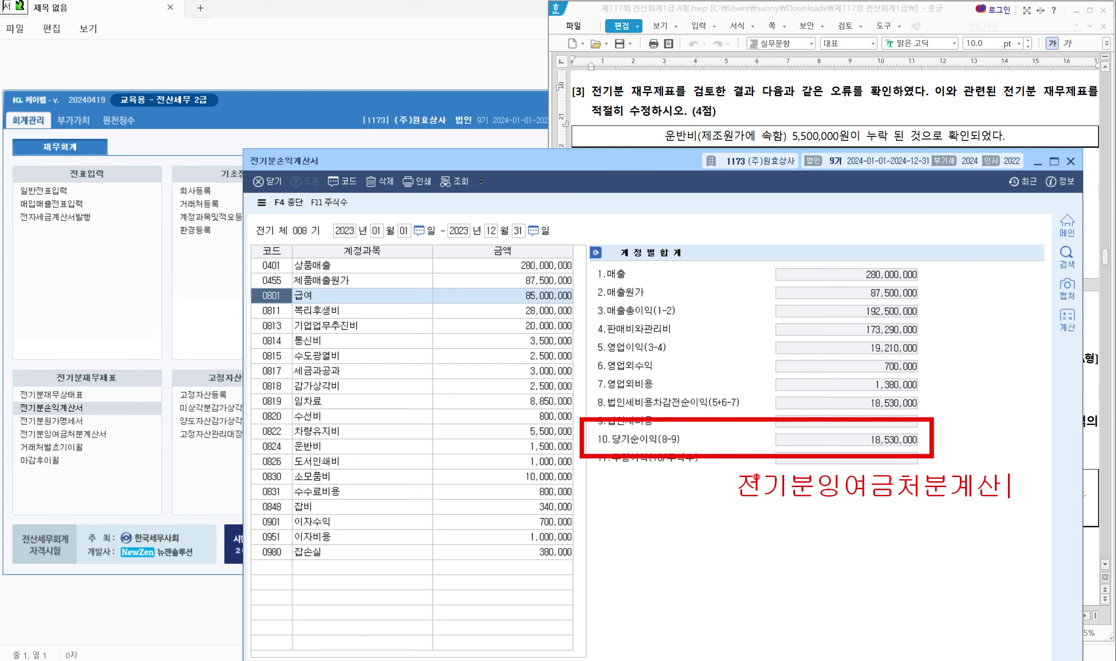
pyautogui.write('서')
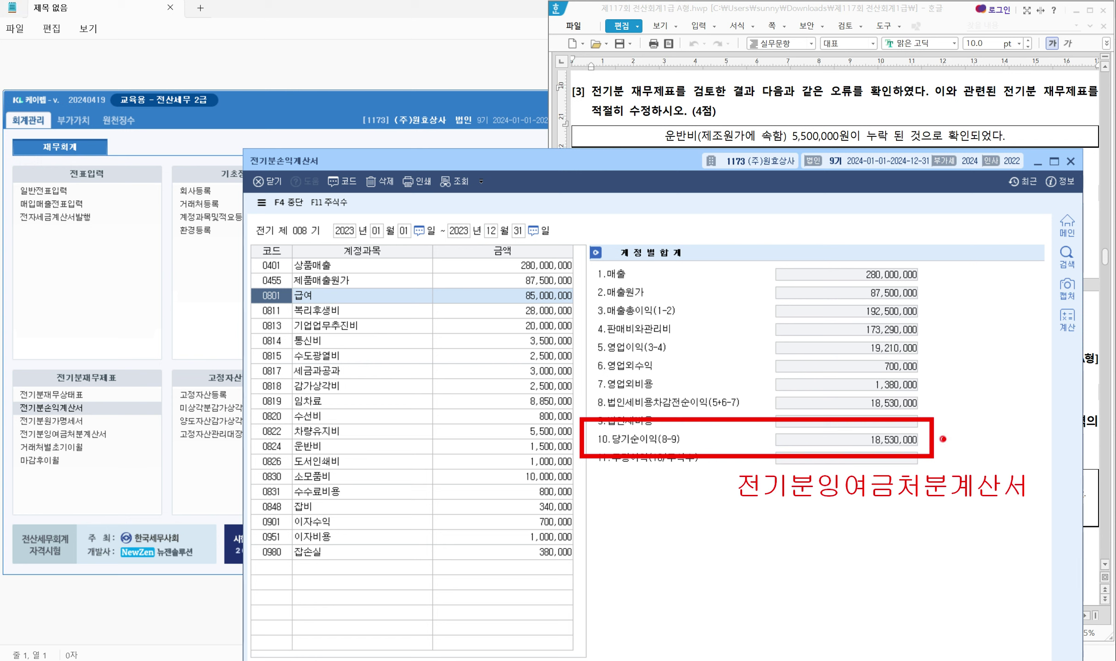
pyautogui.moveTo(949, 439)
pyautogui.mouseDown()
pyautogui.moveTo(954, 466)
pyautogui.moveTo(969, 455)
pyautogui.mouseUp()
pyautogui.moveTo(740, 504); pyautogui.dragTo(977, 509)
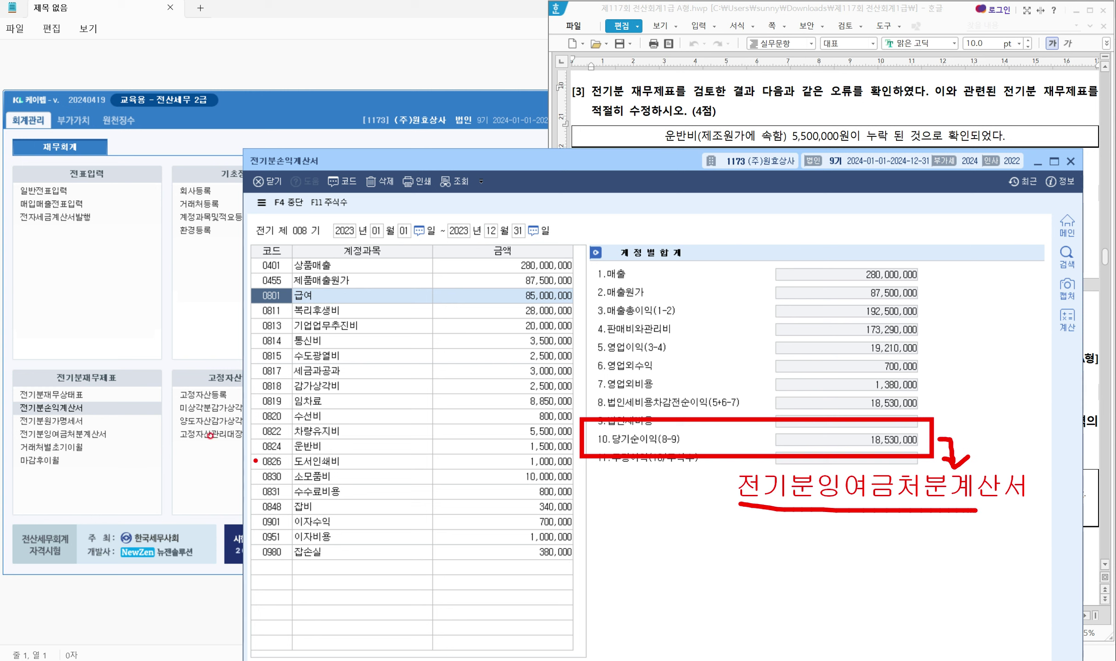
pyautogui.moveTo(111, 430); pyautogui.dragTo(123, 426)
pyautogui.moveTo(22, 440); pyautogui.dragTo(116, 440)
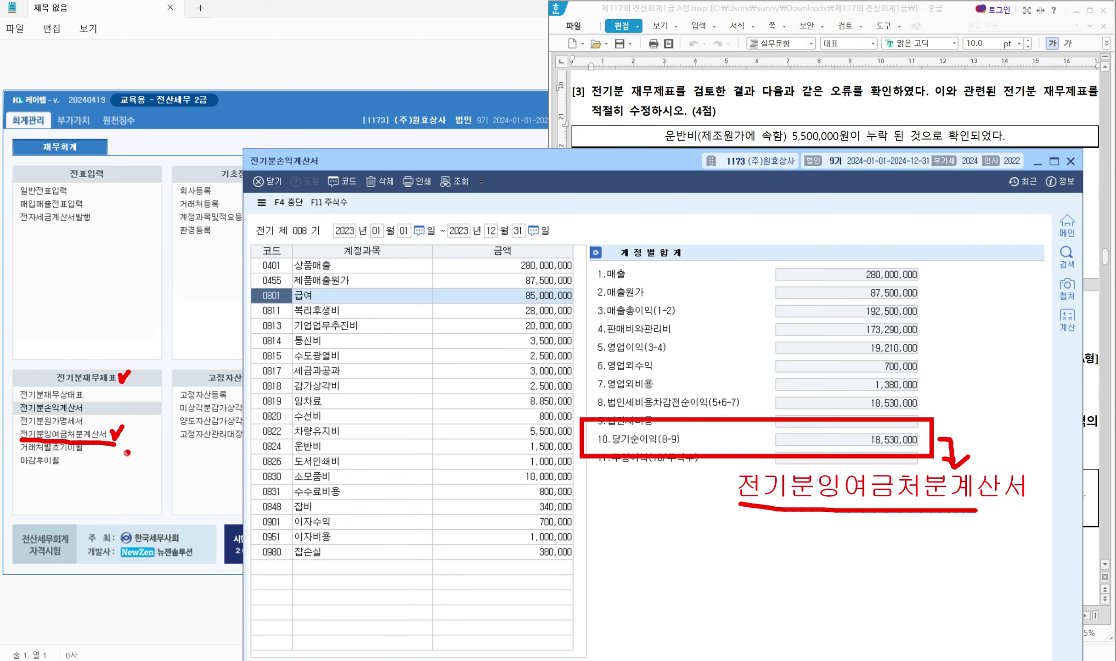
pyautogui.press('Escape')
# Open 전기분잉여금처분계산서 and examine its 당기순이익 and 미처분이익잉여금 rows
pyautogui.click(132, 449)
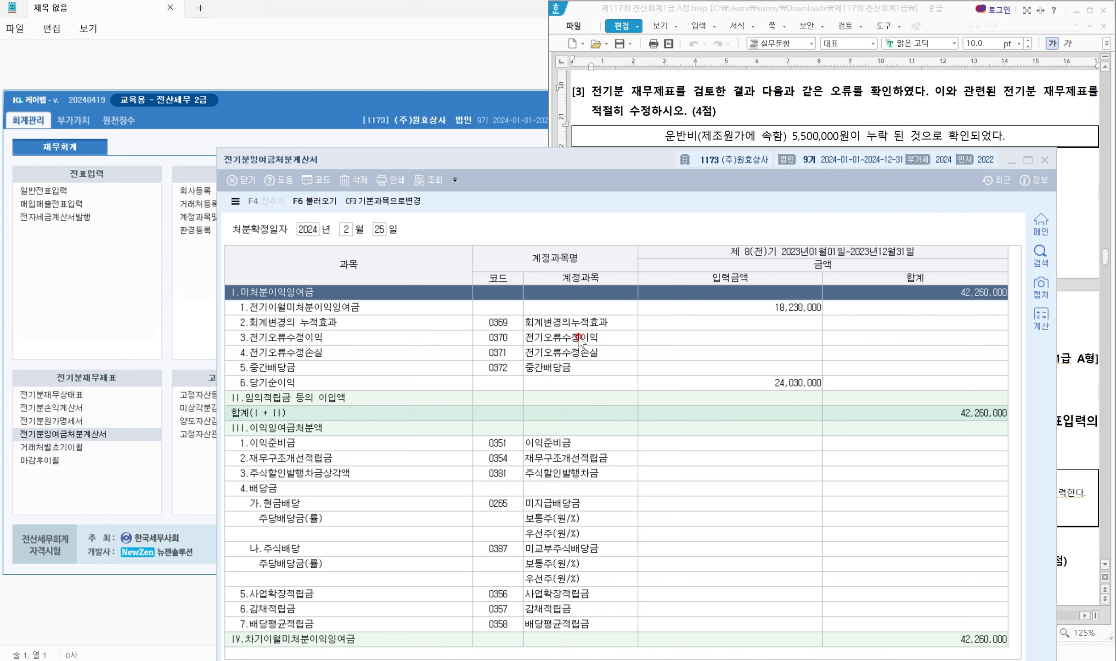
pyautogui.moveTo(194, 138); pyautogui.dragTo(346, 177)
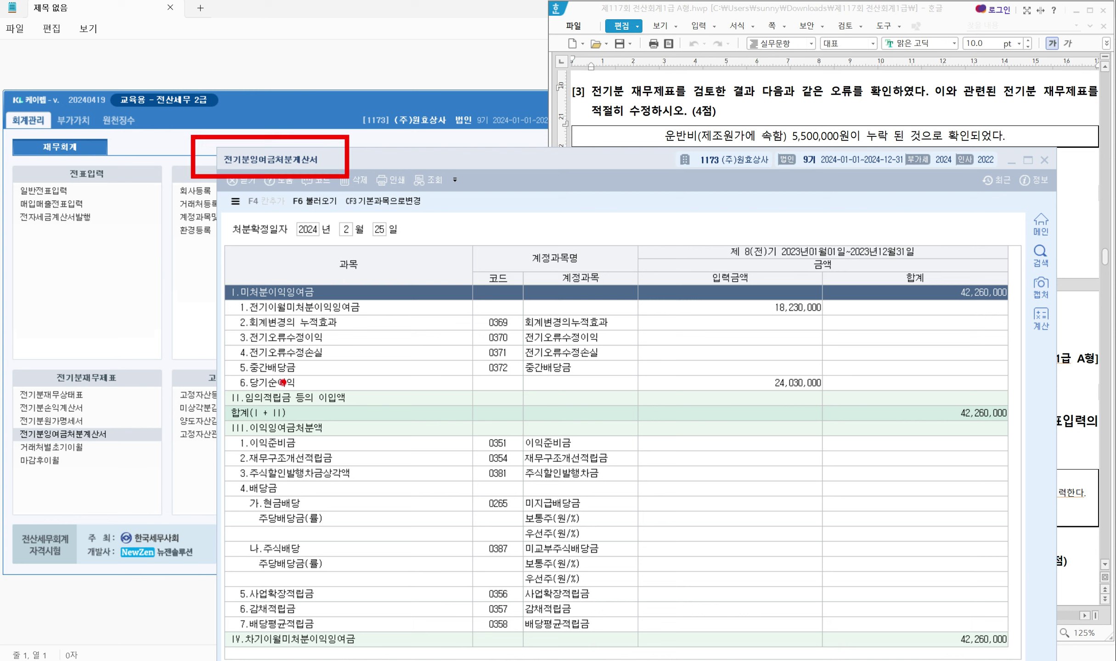
pyautogui.moveTo(216, 367); pyautogui.dragTo(829, 398)
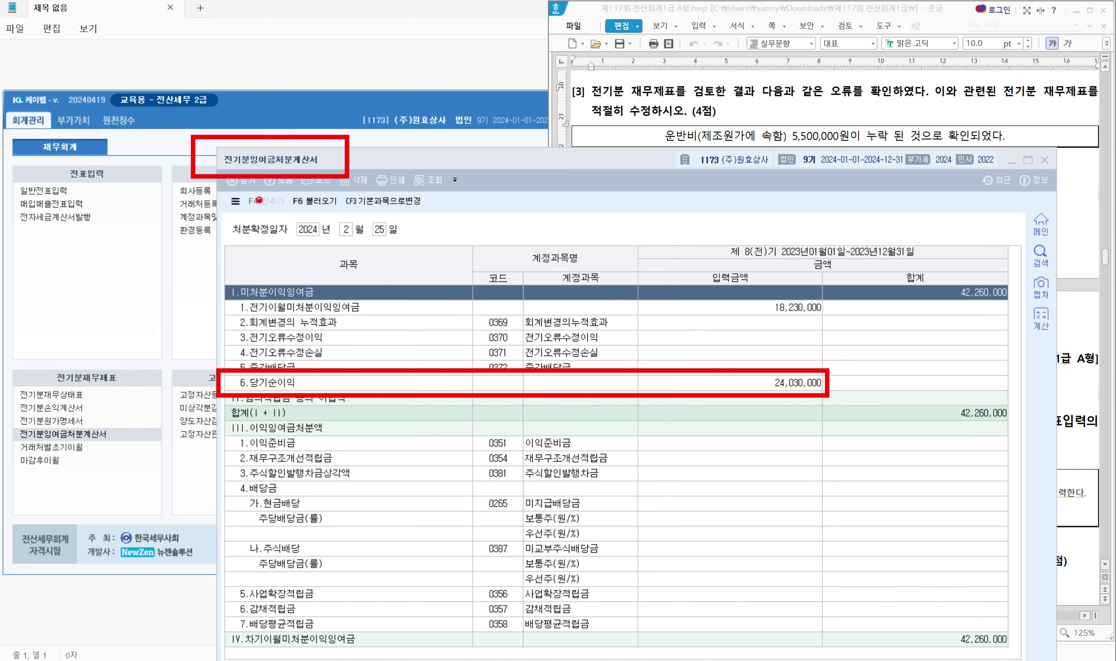
pyautogui.moveTo(271, 186); pyautogui.dragTo(344, 212)
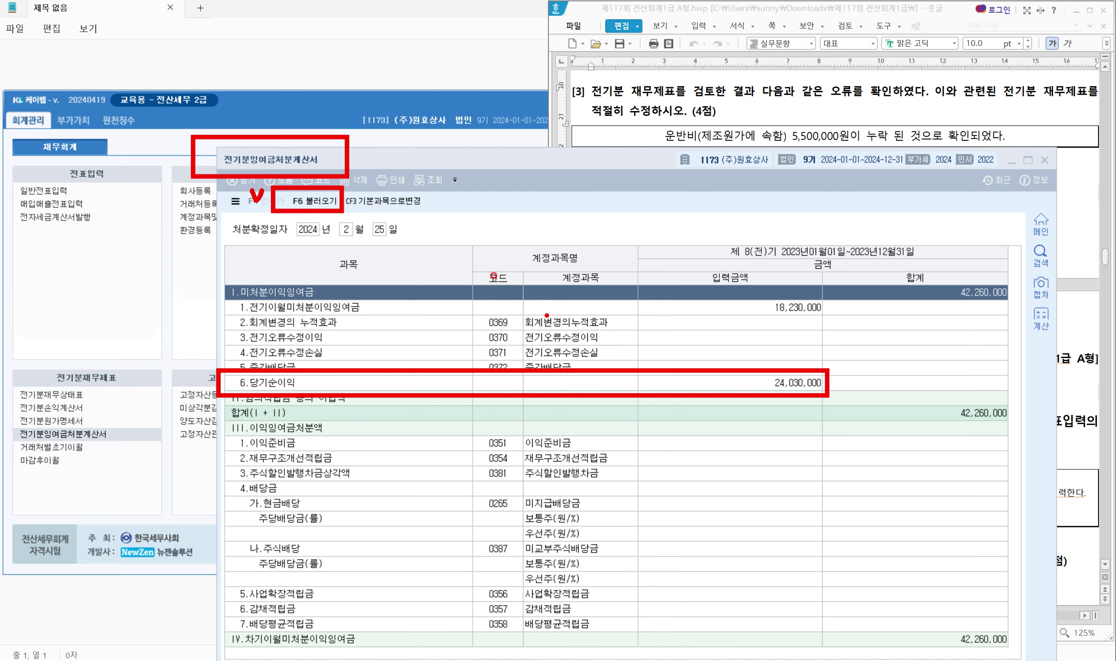
pyautogui.moveTo(361, 198)
pyautogui.mouseDown()
pyautogui.moveTo(651, 223)
pyautogui.moveTo(673, 333)
pyautogui.moveTo(704, 378)
pyautogui.moveTo(716, 371)
pyautogui.mouseUp()
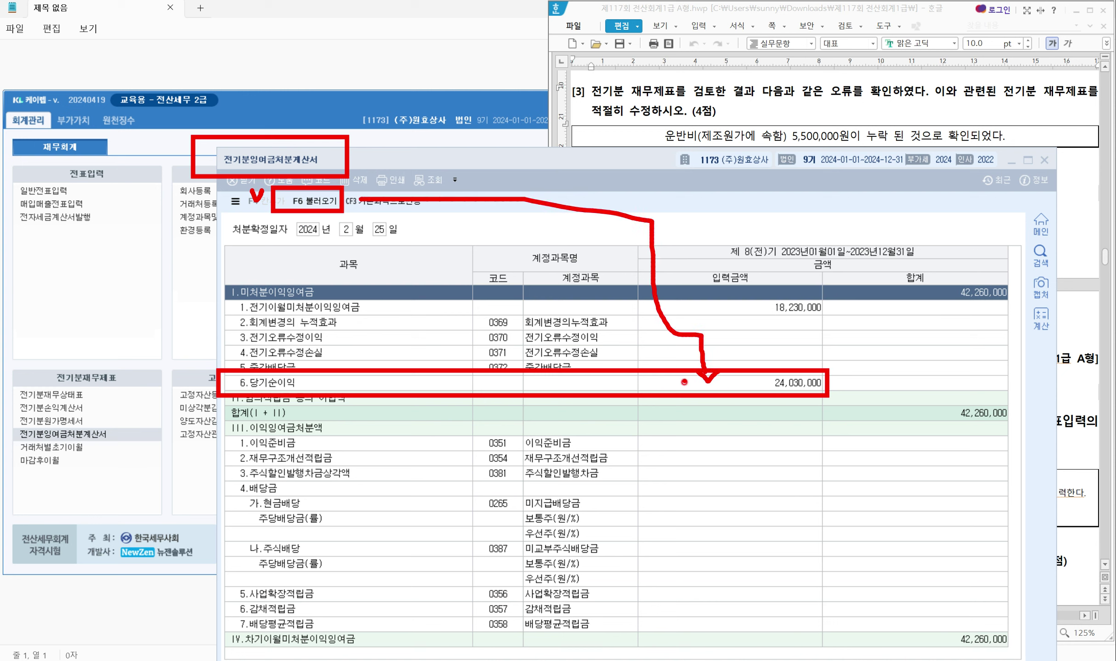
pyautogui.moveTo(223, 272)
pyautogui.mouseDown()
pyautogui.moveTo(317, 305)
pyautogui.moveTo(1027, 319)
pyautogui.moveTo(1039, 307)
pyautogui.mouseUp()
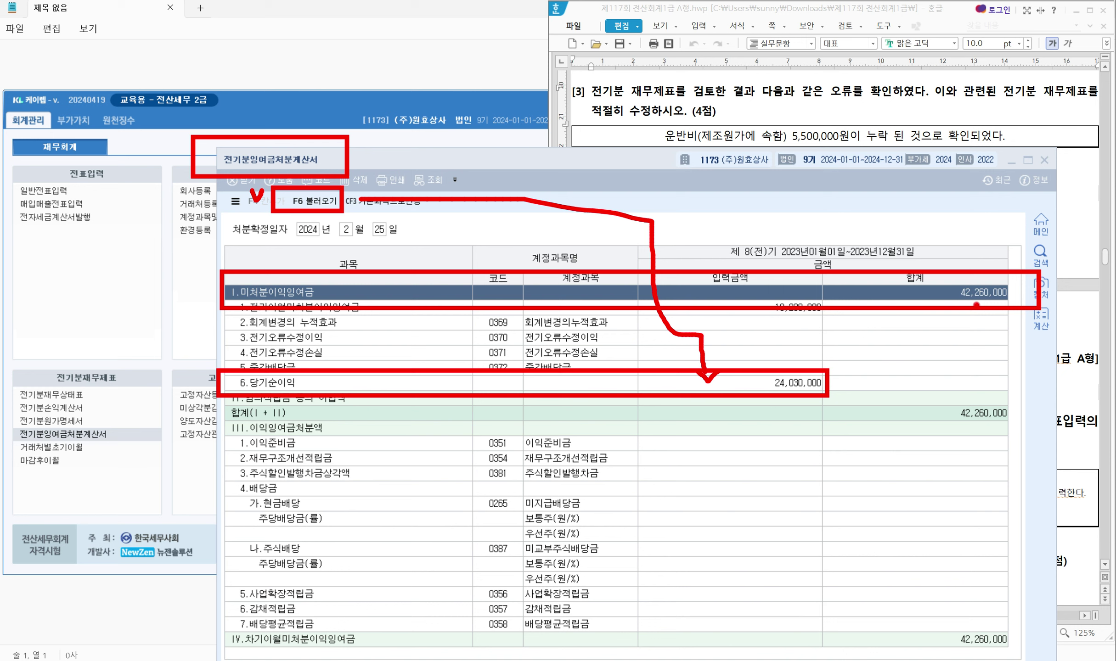
pyautogui.moveTo(933, 285); pyautogui.dragTo(948, 274)
pyautogui.press('Escape')
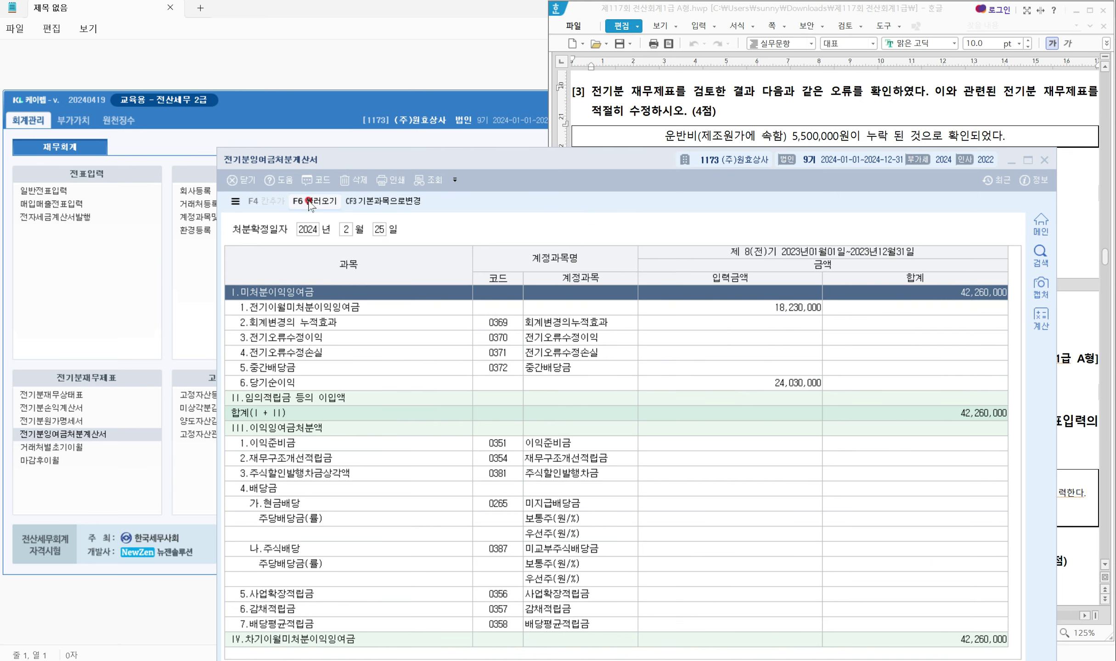
# Load 당기순이익 from 전기분손익계산서 into 전기분잉여금처분계산서 and review 미처분이익잉여금 for carrying into 전기분재무상태표
pyautogui.press('F6')
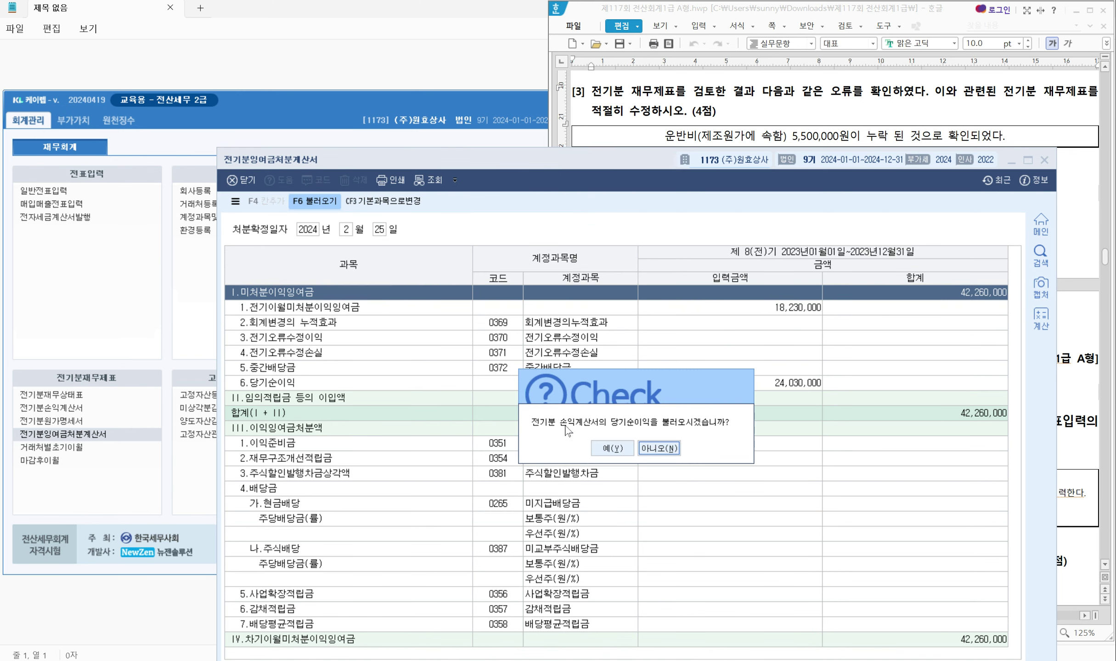
pyautogui.click(612, 448)
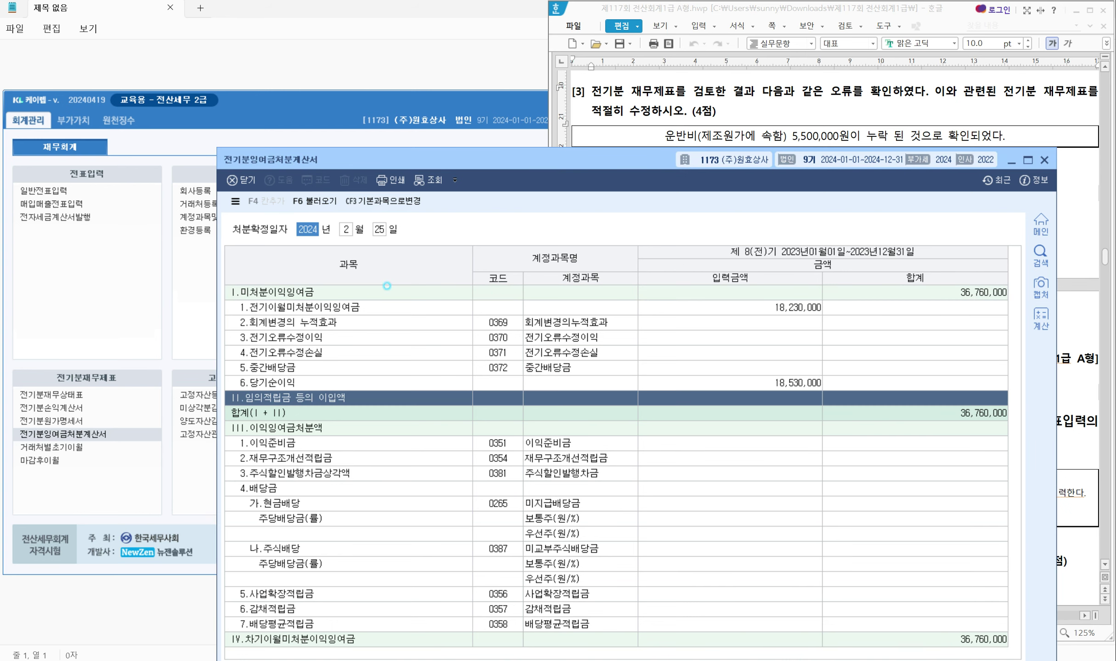
pyautogui.moveTo(225, 271)
pyautogui.mouseDown()
pyautogui.moveTo(228, 299)
pyautogui.moveTo(1028, 302)
pyautogui.mouseUp()
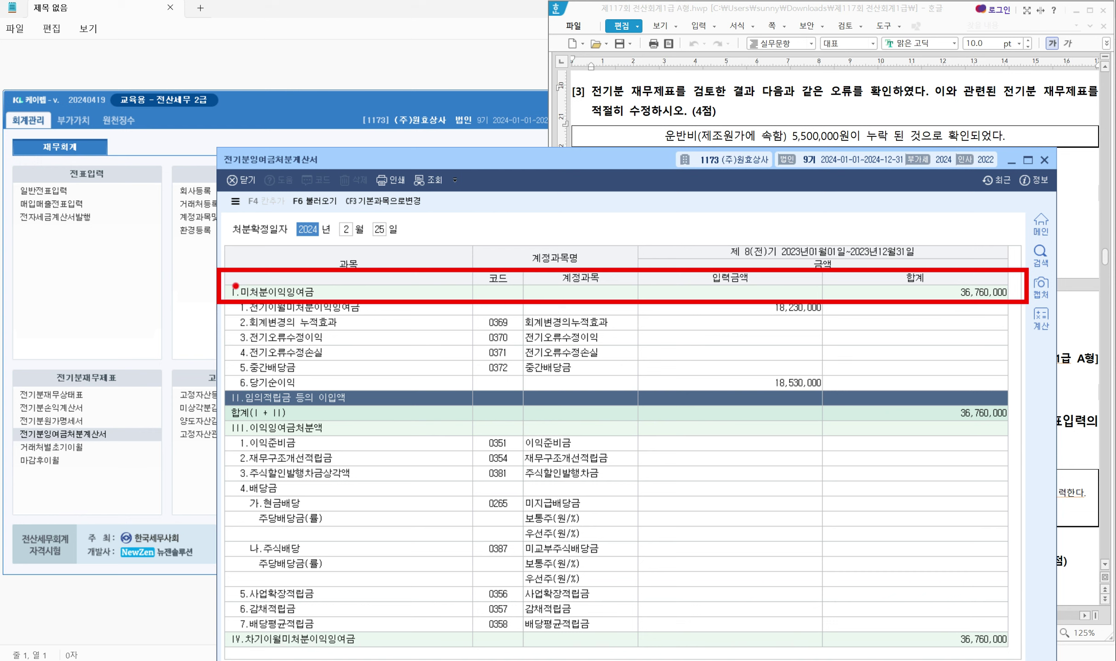
pyautogui.moveTo(9, 383); pyautogui.dragTo(121, 408)
pyautogui.moveTo(234, 289)
pyautogui.mouseDown()
pyautogui.moveTo(112, 317)
pyautogui.moveTo(111, 381)
pyautogui.moveTo(98, 390)
pyautogui.moveTo(120, 390)
pyautogui.mouseUp()
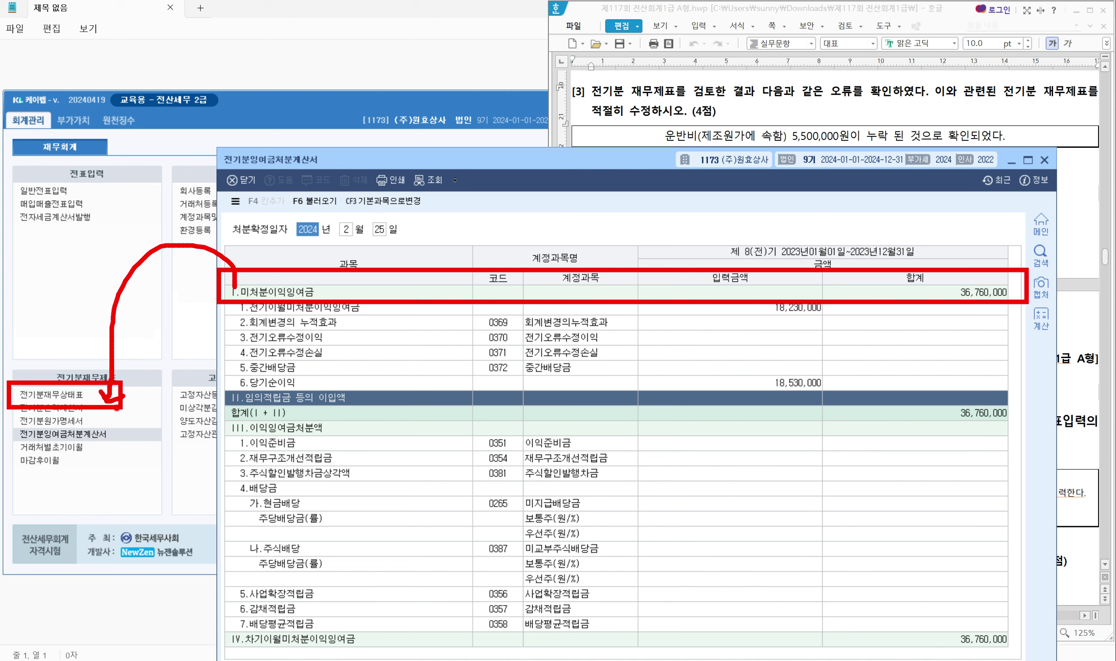
pyautogui.press('e')
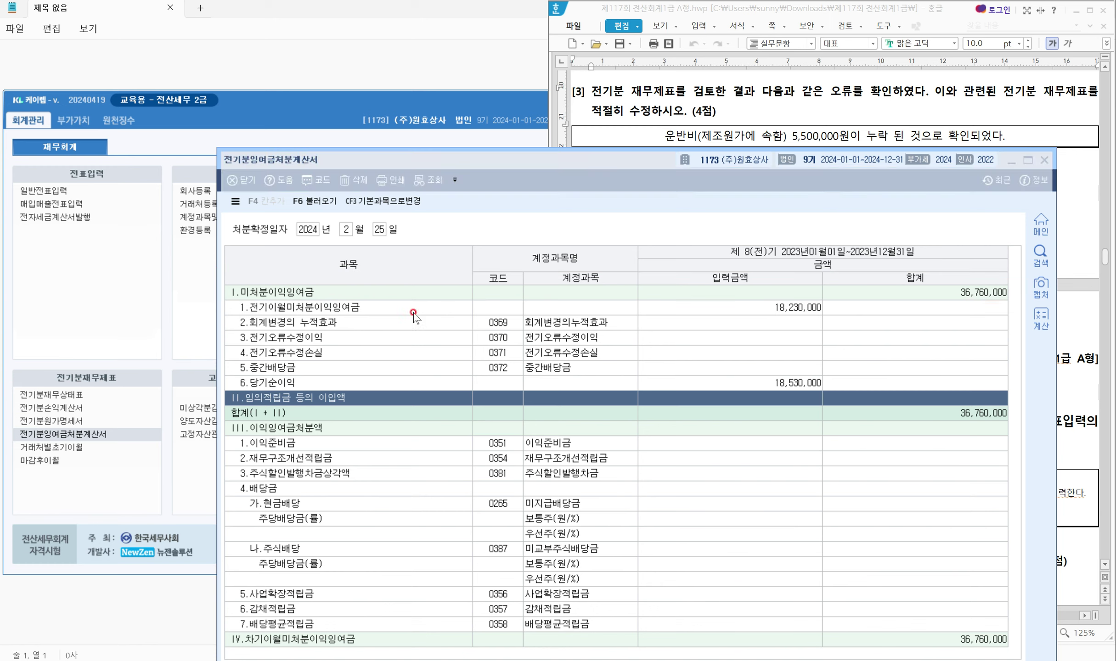
# Close 전기분잉여금처분계산서, open 전기분재무상태표 and examine its 0375 이월이익잉여금 row and 대차차액
pyautogui.click(1044, 161)
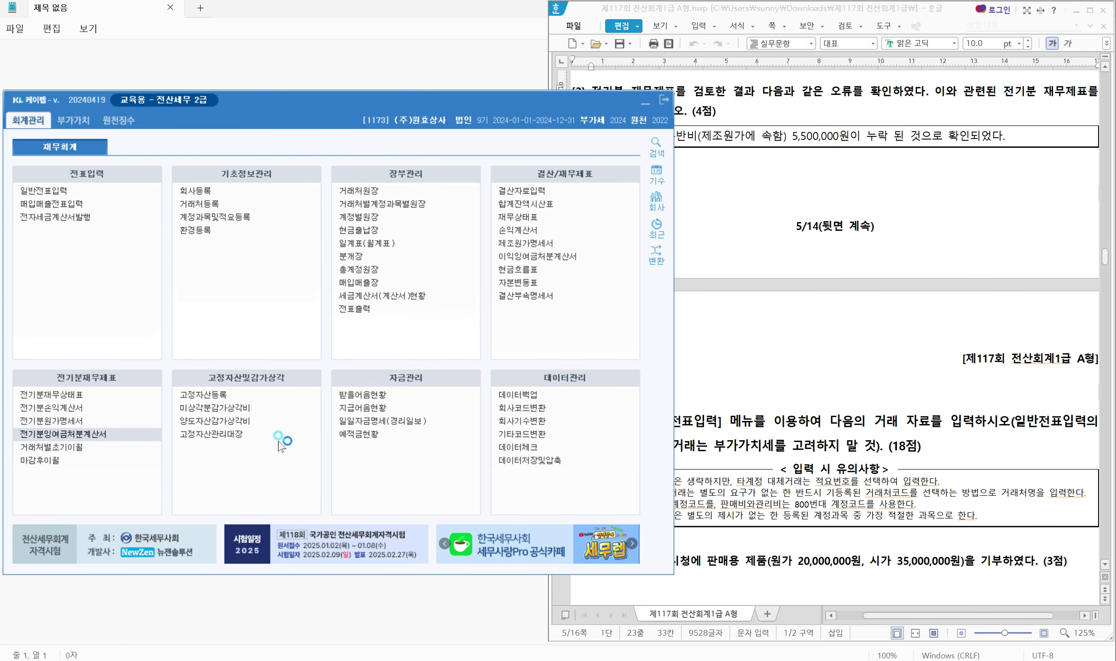
pyautogui.click(278, 421)
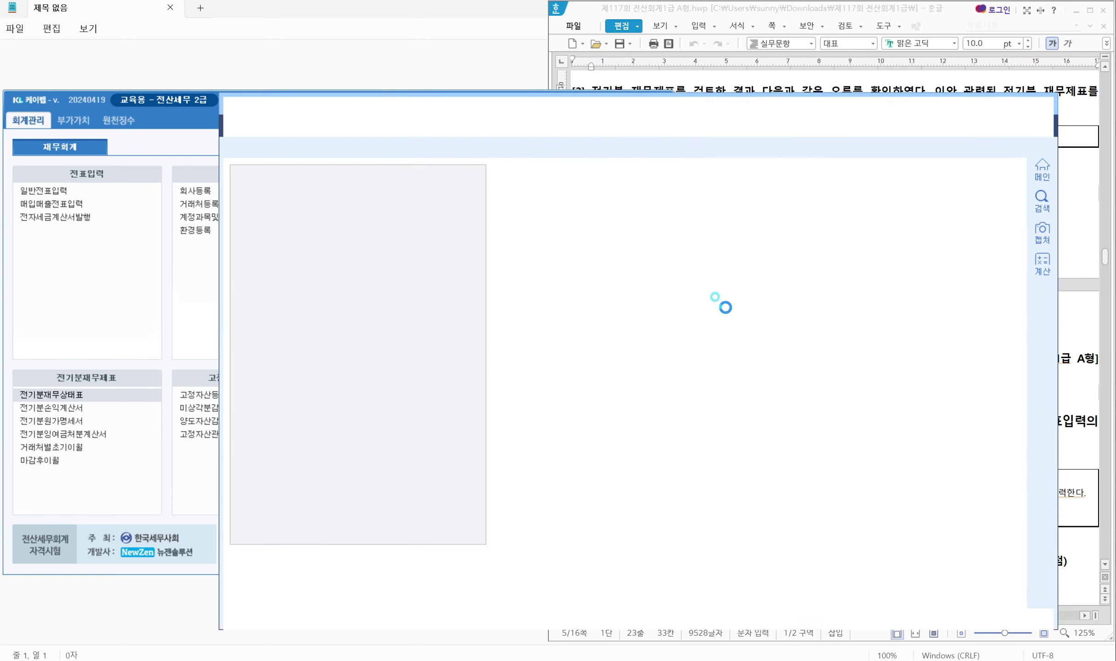
pyautogui.click(648, 80)
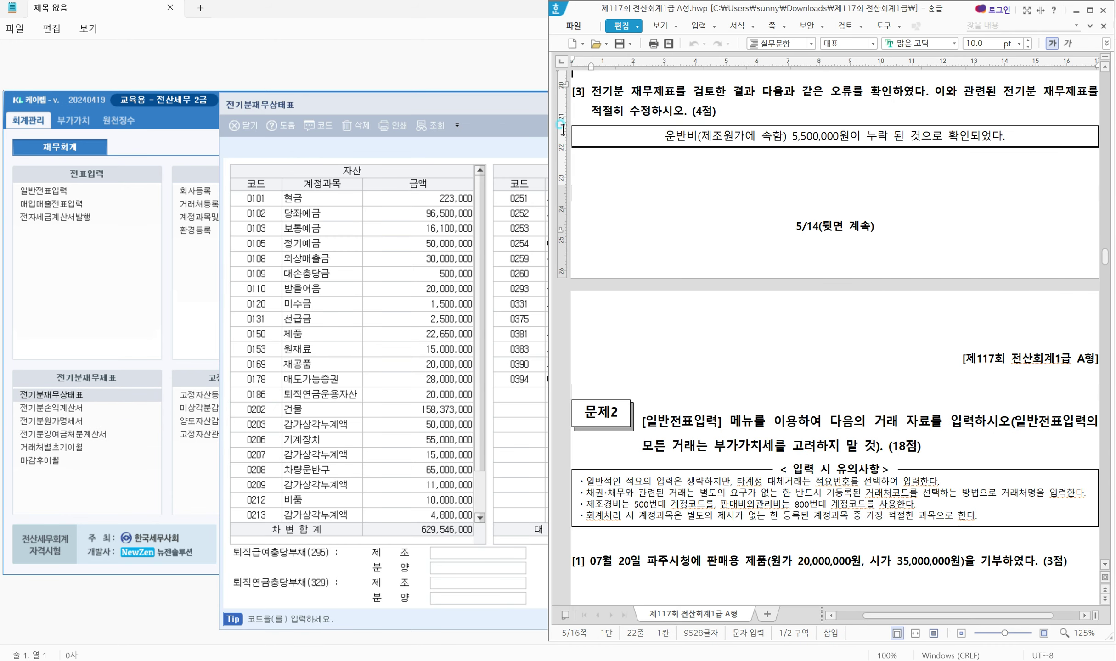
pyautogui.moveTo(481, 106); pyautogui.dragTo(491, 159)
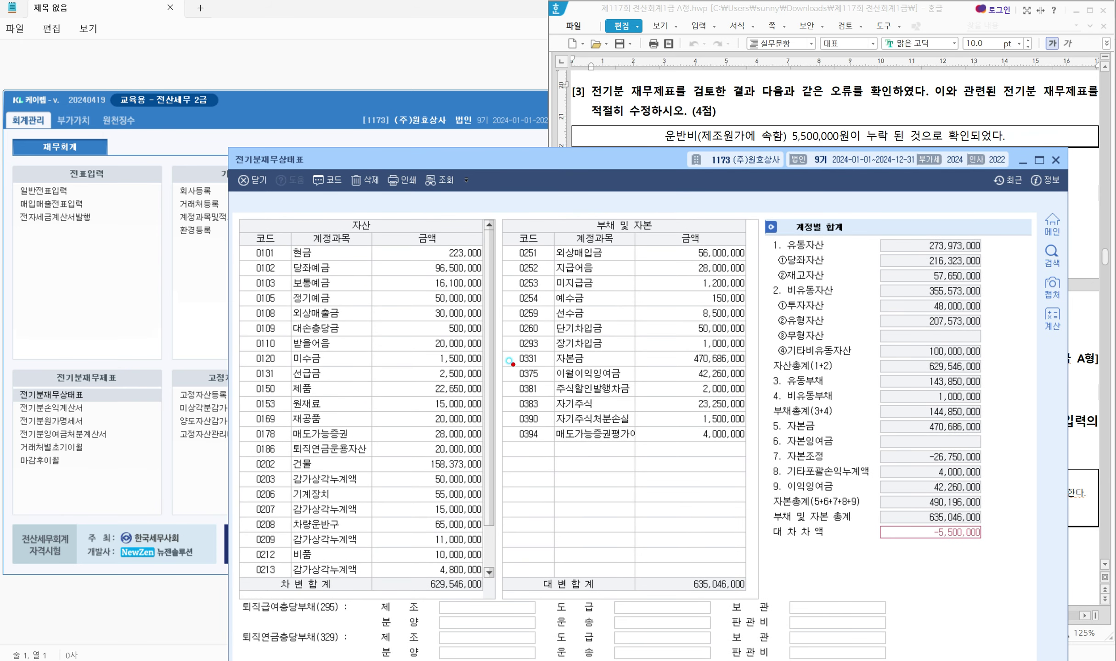
pyautogui.moveTo(500, 358); pyautogui.dragTo(510, 381)
pyautogui.moveTo(753, 377); pyautogui.dragTo(754, 383)
pyautogui.moveTo(763, 519)
pyautogui.mouseDown()
pyautogui.moveTo(920, 561)
pyautogui.moveTo(1017, 562)
pyautogui.mouseUp()
pyautogui.moveTo(912, 529); pyautogui.dragTo(924, 525)
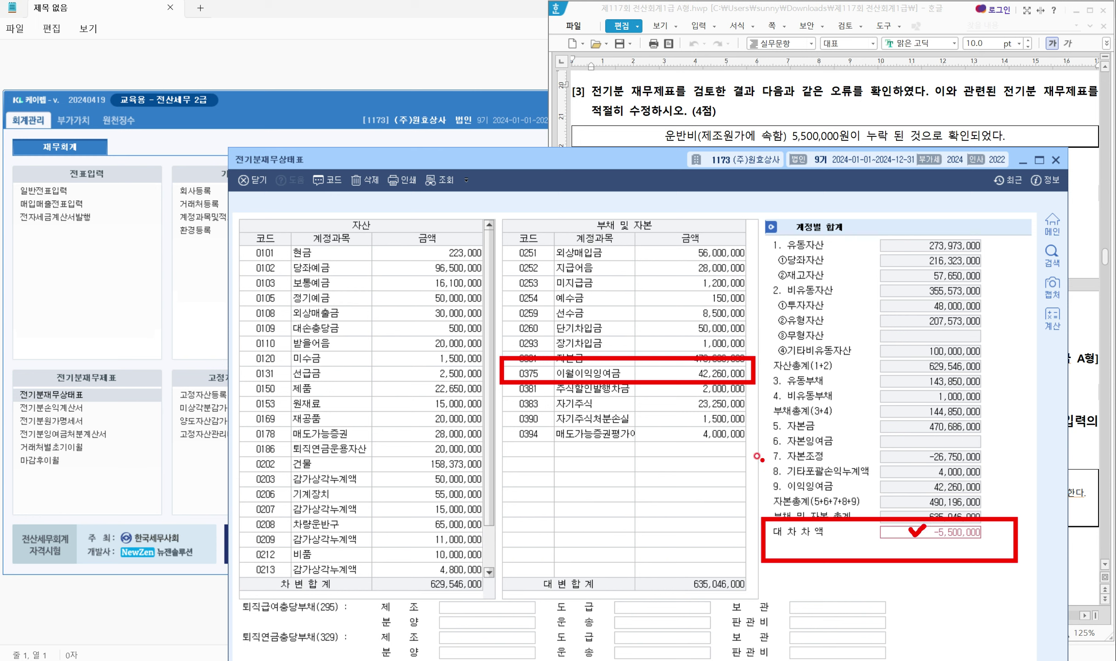
pyautogui.press('Escape')
# Clear the amount of 0375 이월이익잉여금 in 전기분재무상태표 and set it to 36,760,000
pyautogui.click(683, 375)
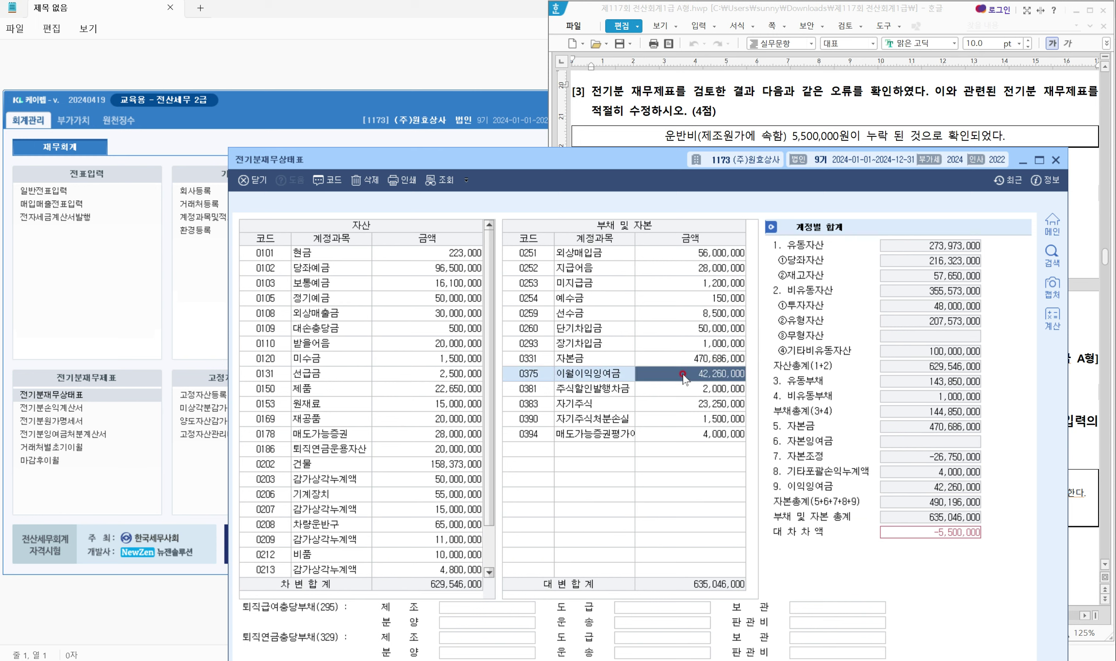
pyautogui.press('Delete')
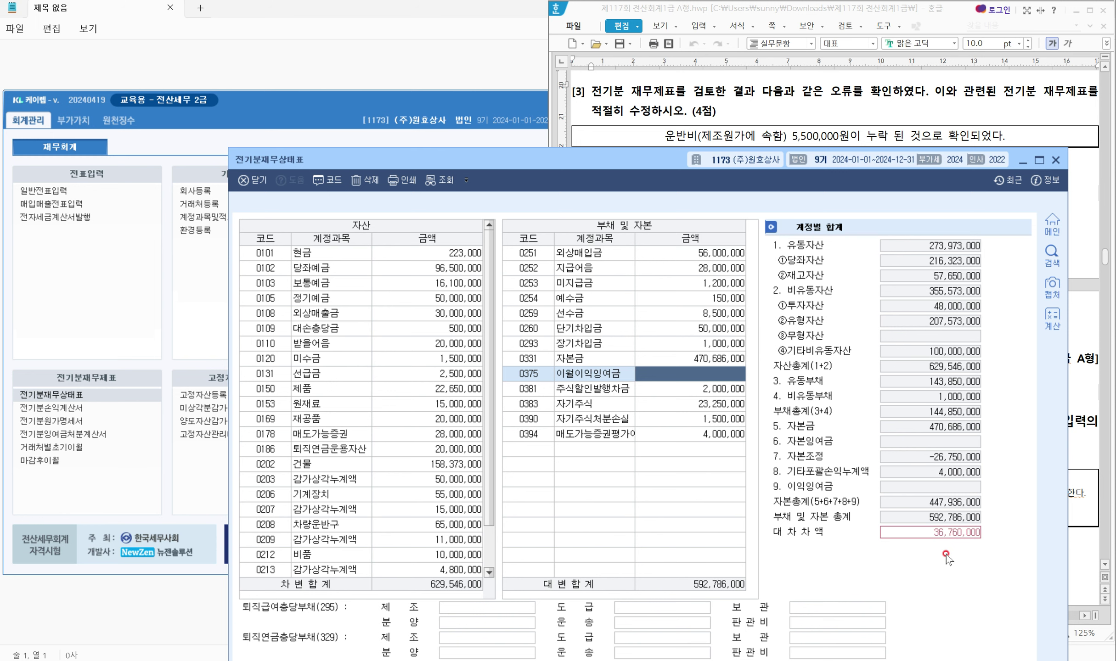
pyautogui.moveTo(764, 518)
pyautogui.mouseDown()
pyautogui.moveTo(778, 541)
pyautogui.moveTo(994, 547)
pyautogui.mouseUp()
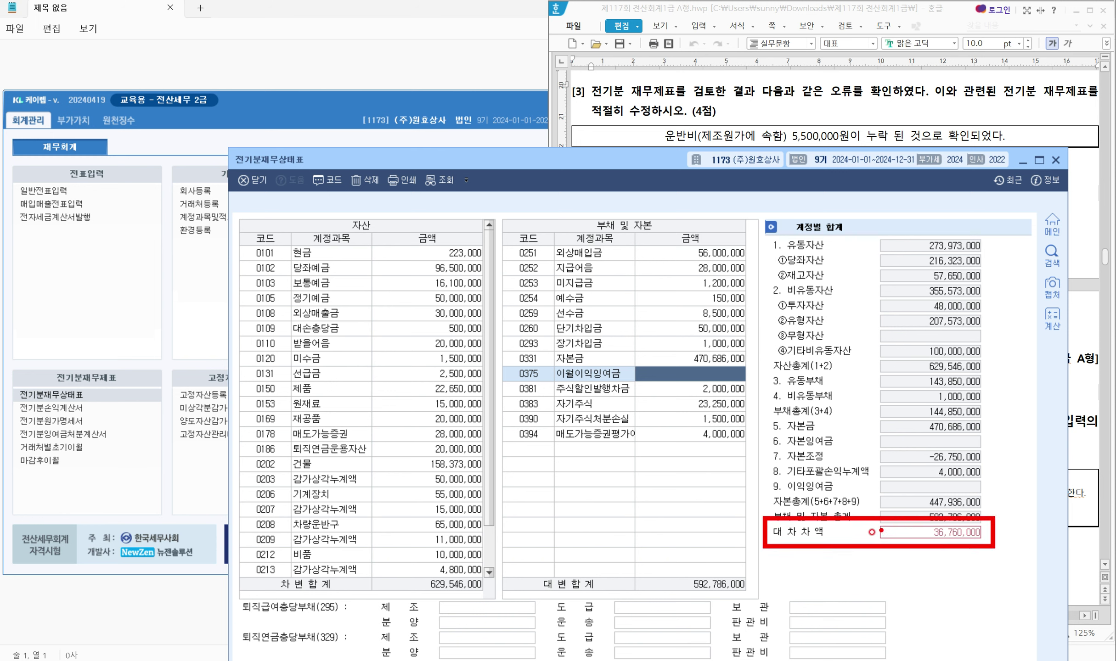
pyautogui.click(667, 377)
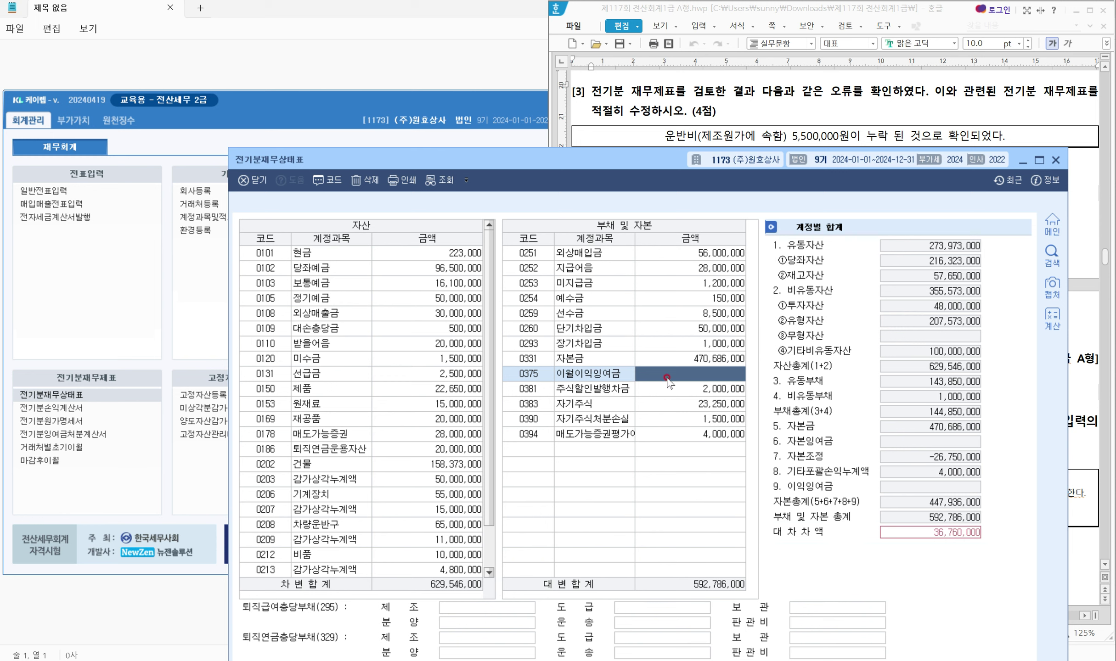
pyautogui.write('36,760,000')
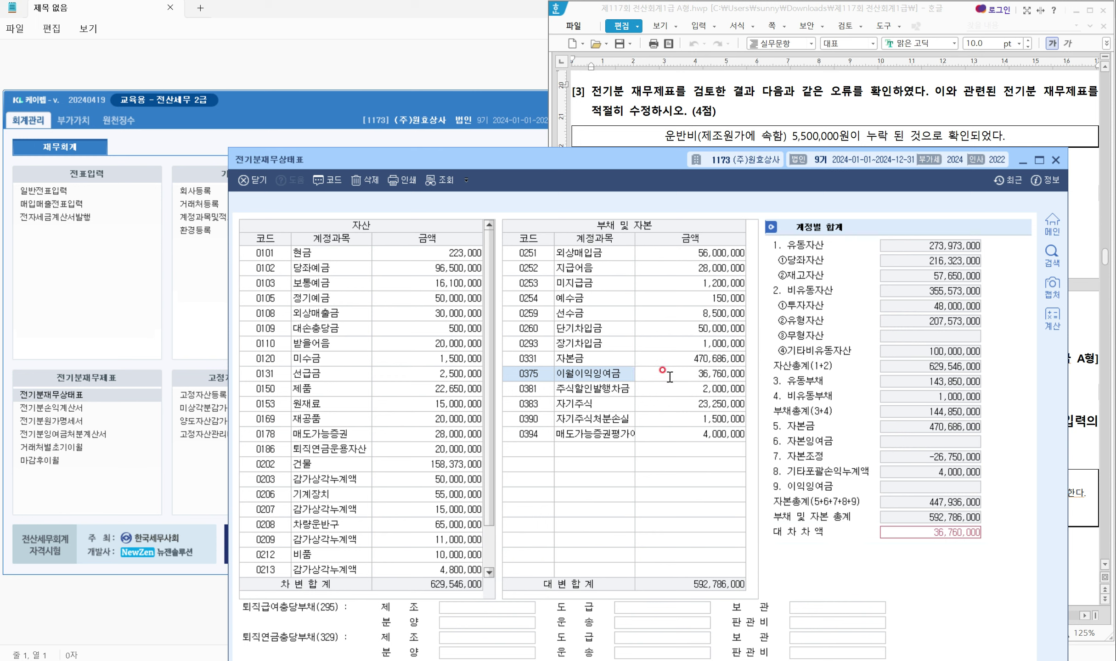
pyautogui.press('Return')
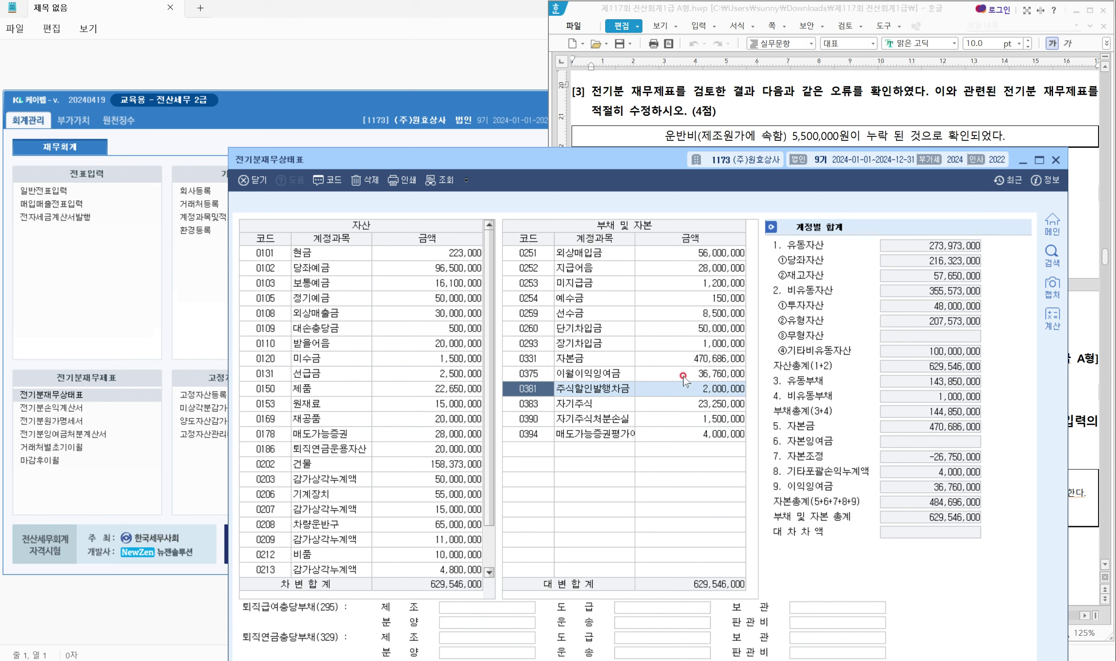
# Check 미처분이익잉여금 in 전기분잉여금처분계산서 against 전기분재무상태표, and check that statement's 대차차액
pyautogui.click(110, 437)
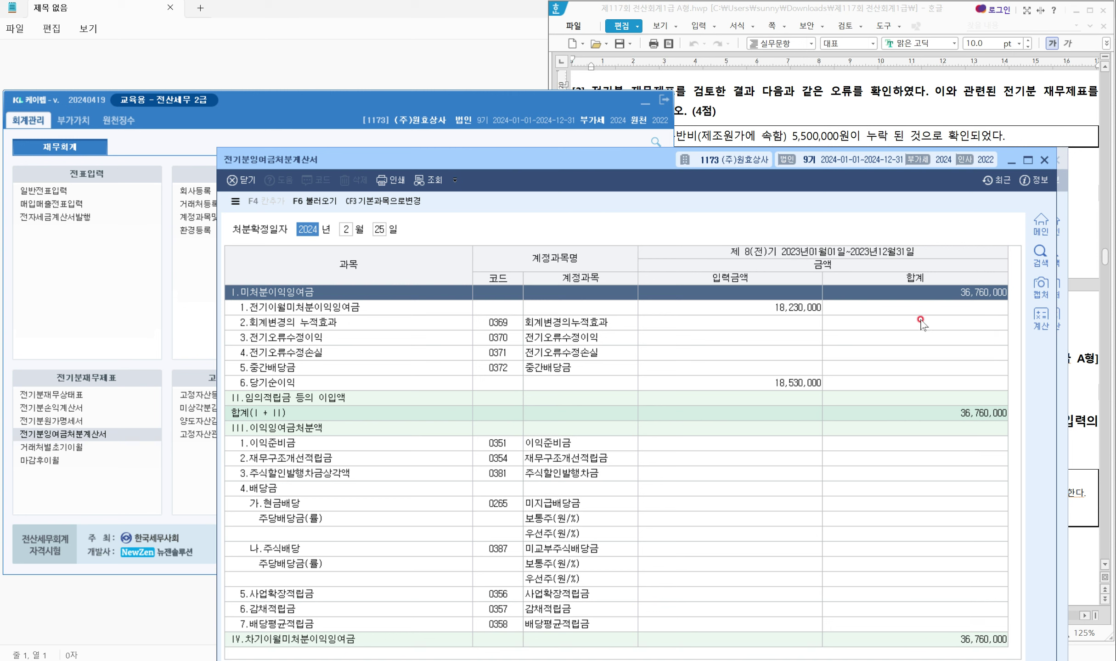
pyautogui.click(1044, 160)
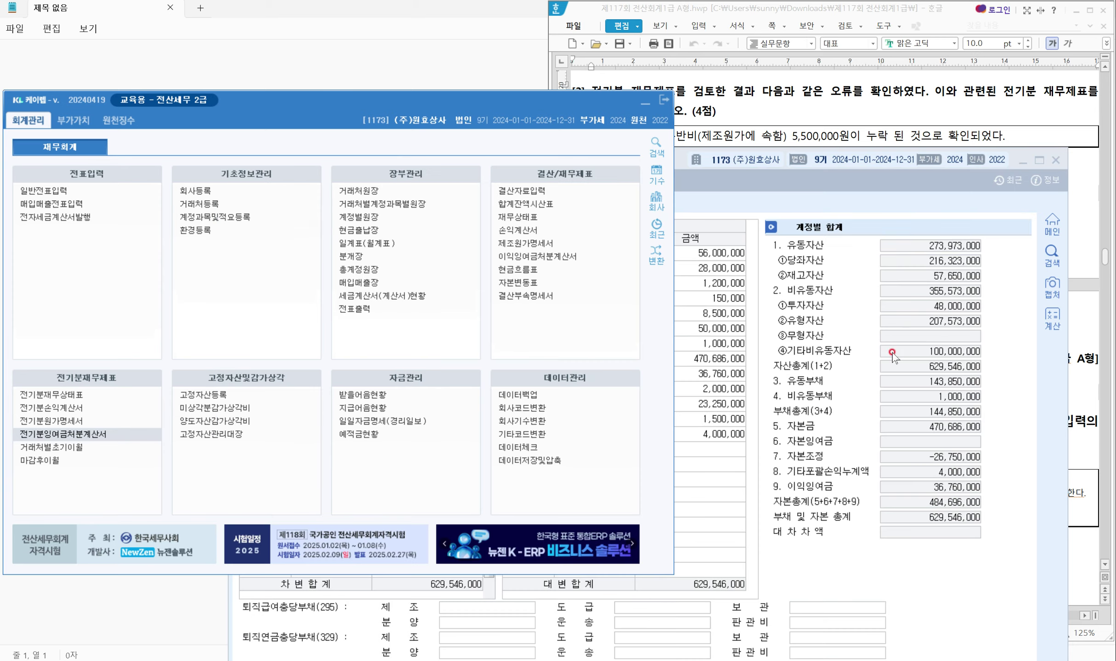
pyautogui.click(758, 184)
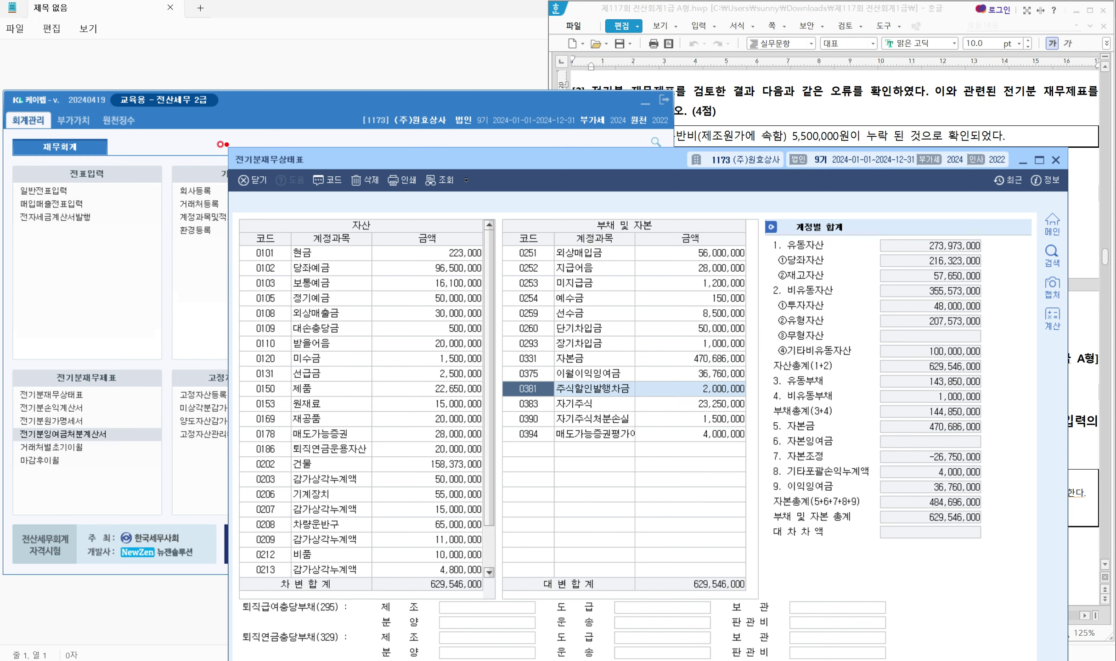
pyautogui.moveTo(210, 140); pyautogui.dragTo(341, 187)
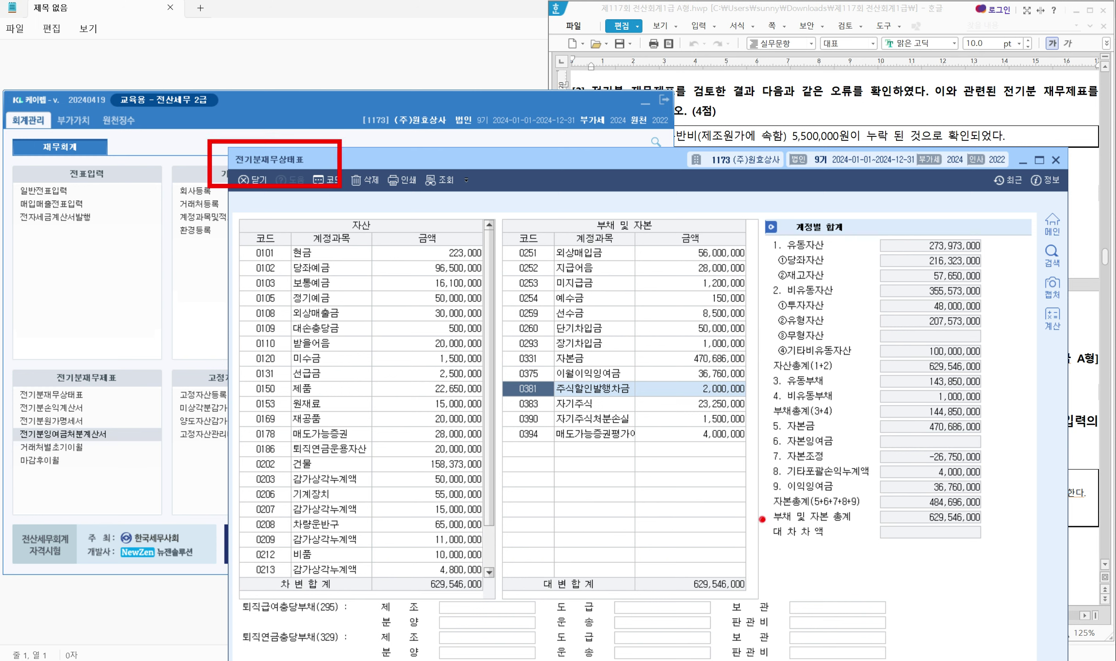
pyautogui.moveTo(759, 518); pyautogui.dragTo(1003, 560)
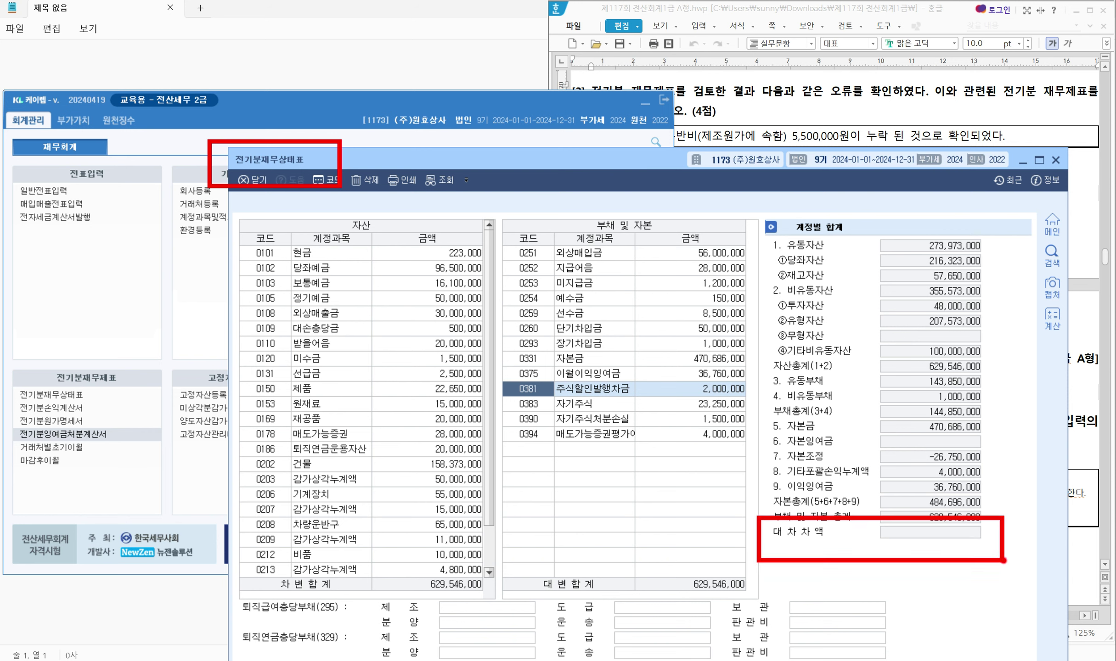
pyautogui.press('Escape')
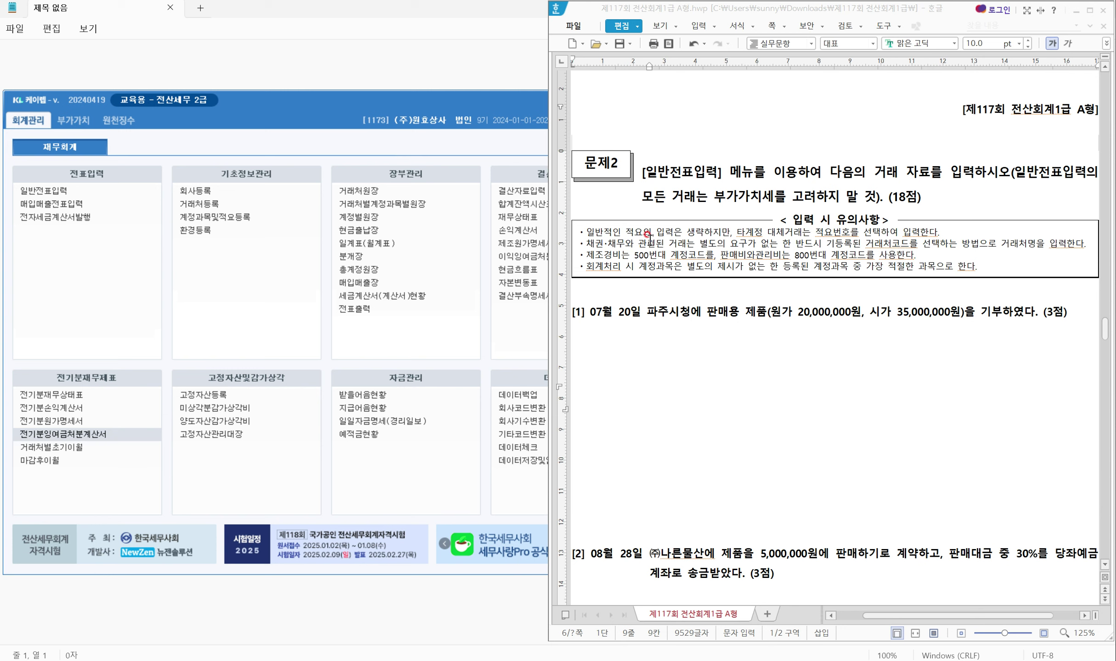
# Examine the 문제2 instruction, the location of 일반전표입력, and the cost and fair value of the donated products in transaction [1]
pyautogui.moveTo(634, 158); pyautogui.dragTo(760, 187)
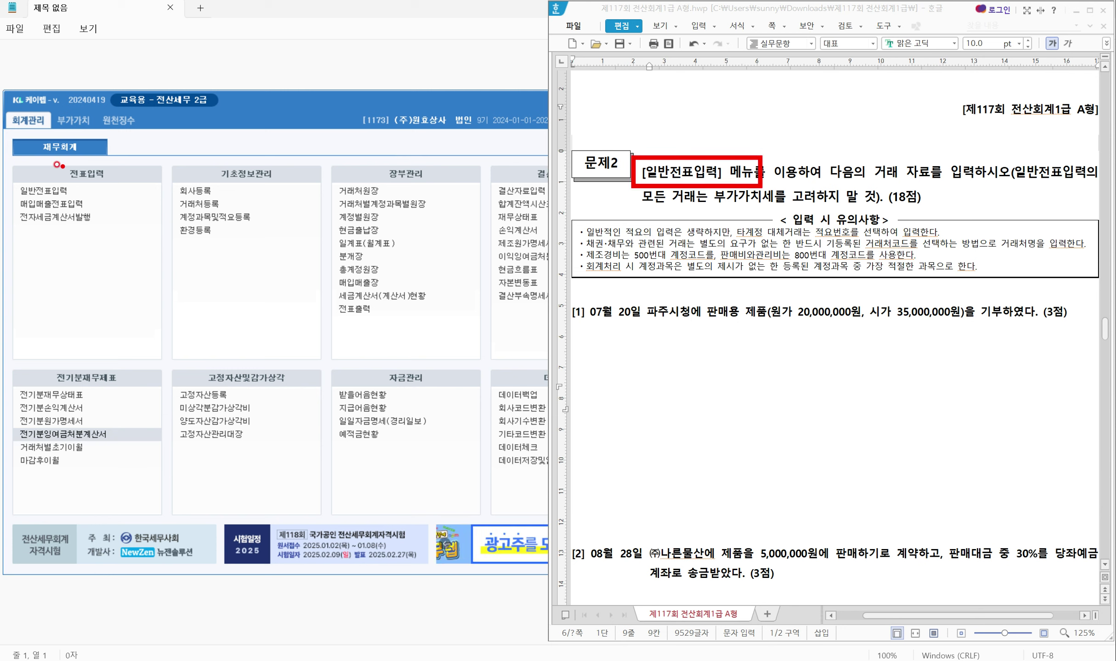
pyautogui.moveTo(1, 100)
pyautogui.mouseDown()
pyautogui.moveTo(72, 132)
pyautogui.moveTo(113, 181)
pyautogui.mouseUp()
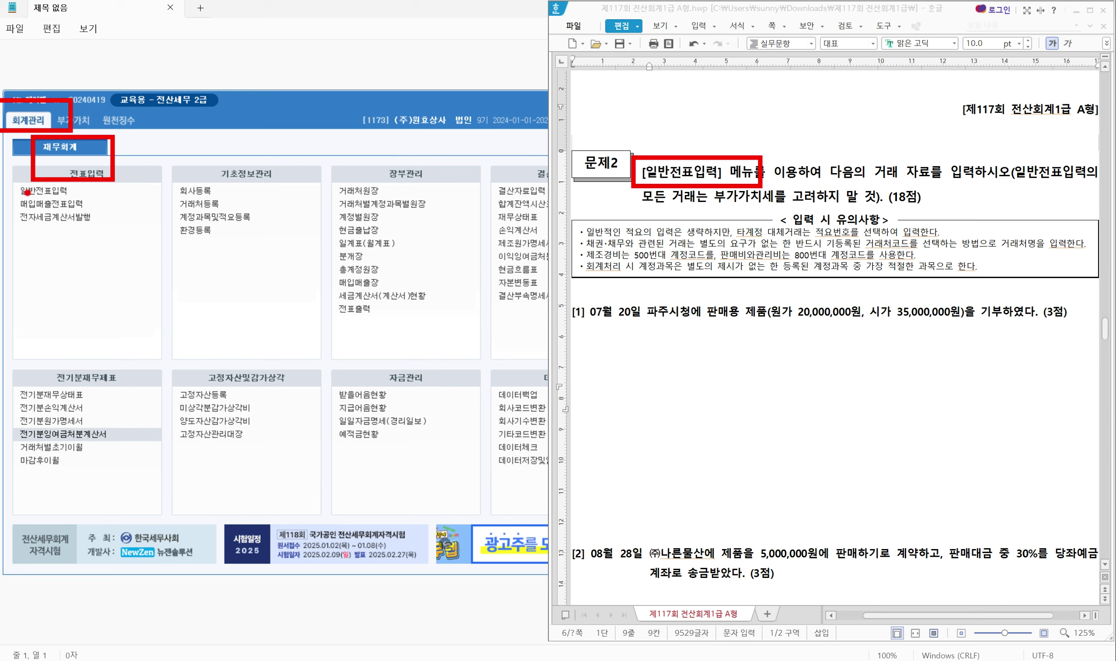
pyautogui.moveTo(22, 196)
pyautogui.mouseDown()
pyautogui.moveTo(107, 195)
pyautogui.moveTo(113, 185)
pyautogui.mouseUp()
pyautogui.press('Escape')
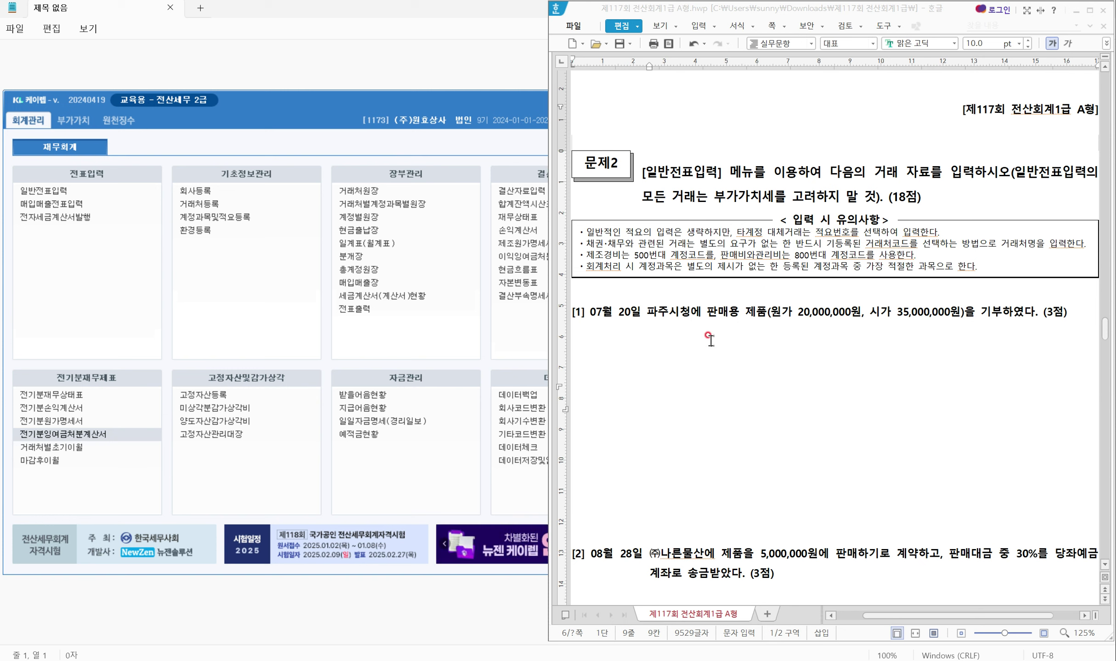
pyautogui.moveTo(700, 298)
pyautogui.mouseDown()
pyautogui.moveTo(773, 325)
pyautogui.moveTo(1005, 323)
pyautogui.mouseUp()
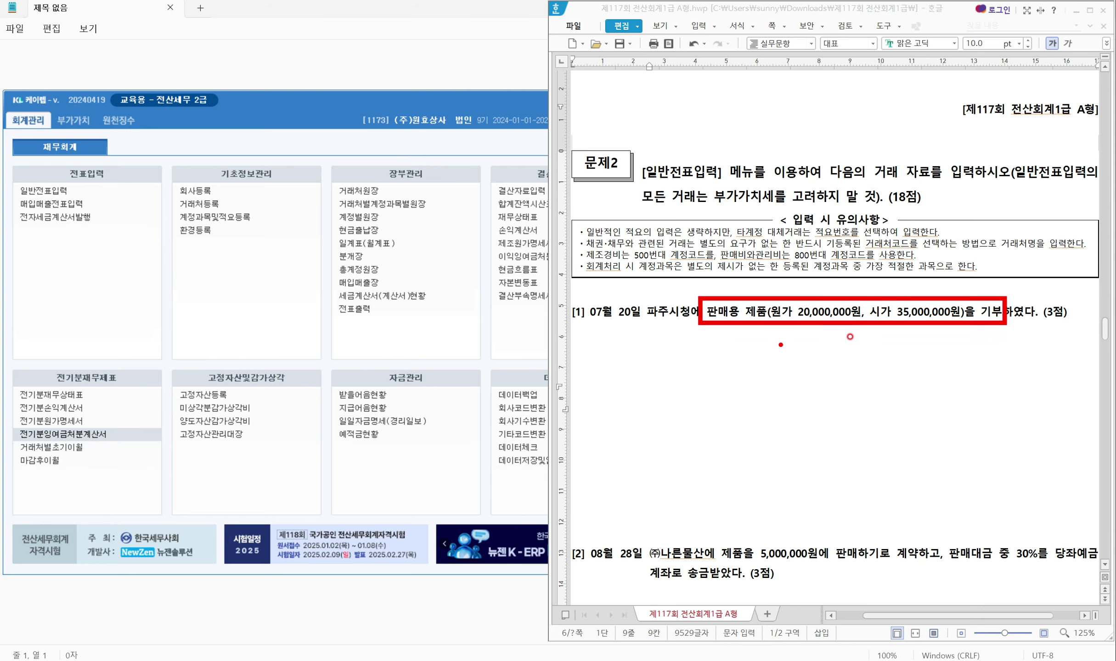
pyautogui.moveTo(756, 291); pyautogui.dragTo(771, 289)
pyautogui.moveTo(983, 291); pyautogui.dragTo(1010, 286)
pyautogui.press('Escape')
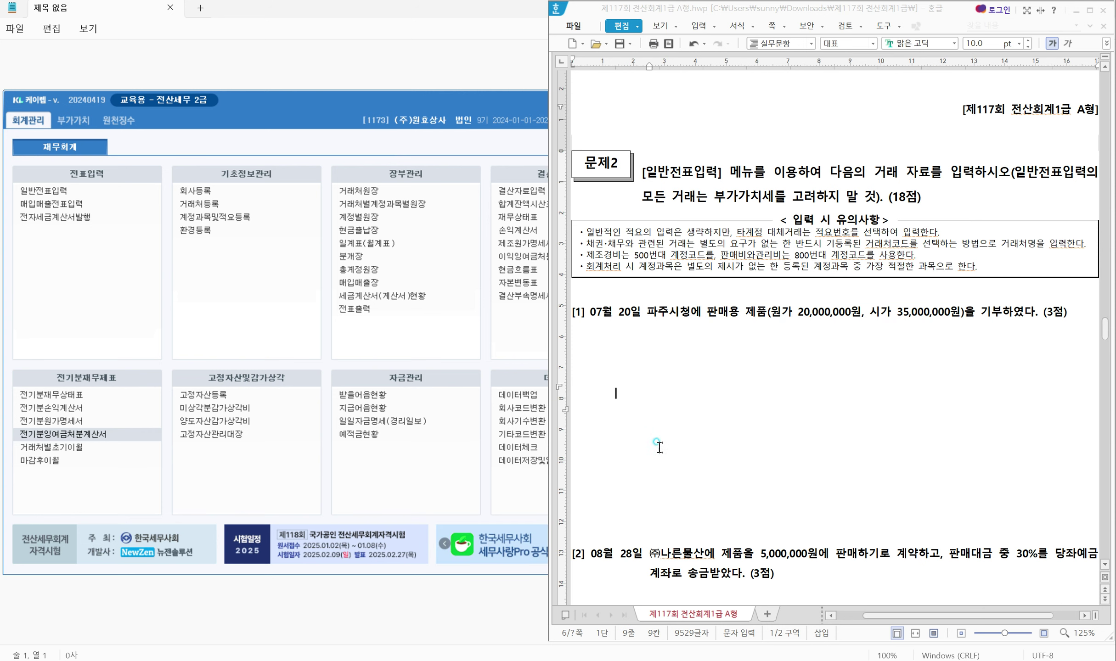
# Write the debit side of the entry, 기부금 20,000,000 followed by a slash, below 문제2 question [1] in the Hangul exam document
pyautogui.click(660, 396)
pyautogui.write('기부금')
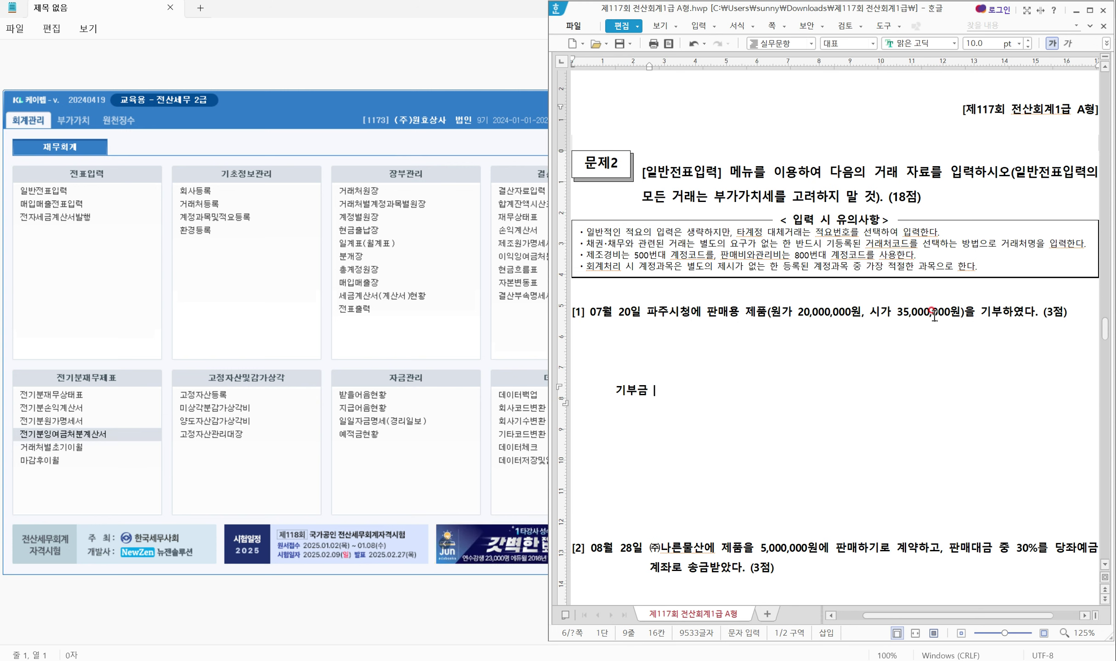
pyautogui.press('Hangul')
pyautogui.moveTo(751, 292)
pyautogui.mouseDown()
pyautogui.moveTo(802, 329)
pyautogui.moveTo(865, 327)
pyautogui.mouseUp()
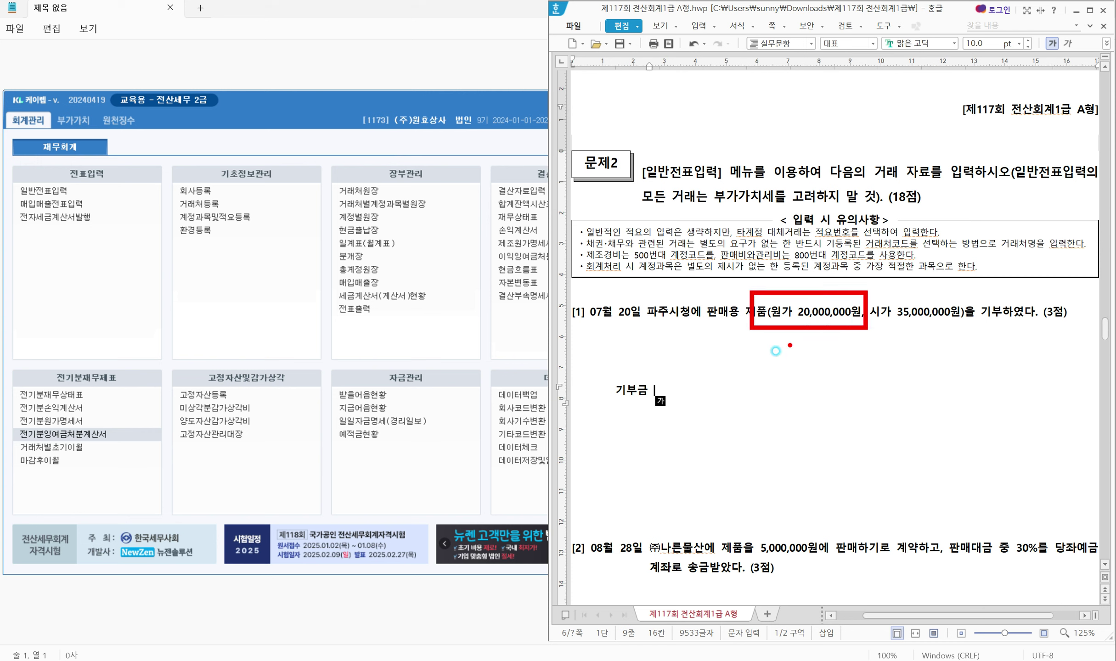
pyautogui.press('Escape')
pyautogui.write('20,0')
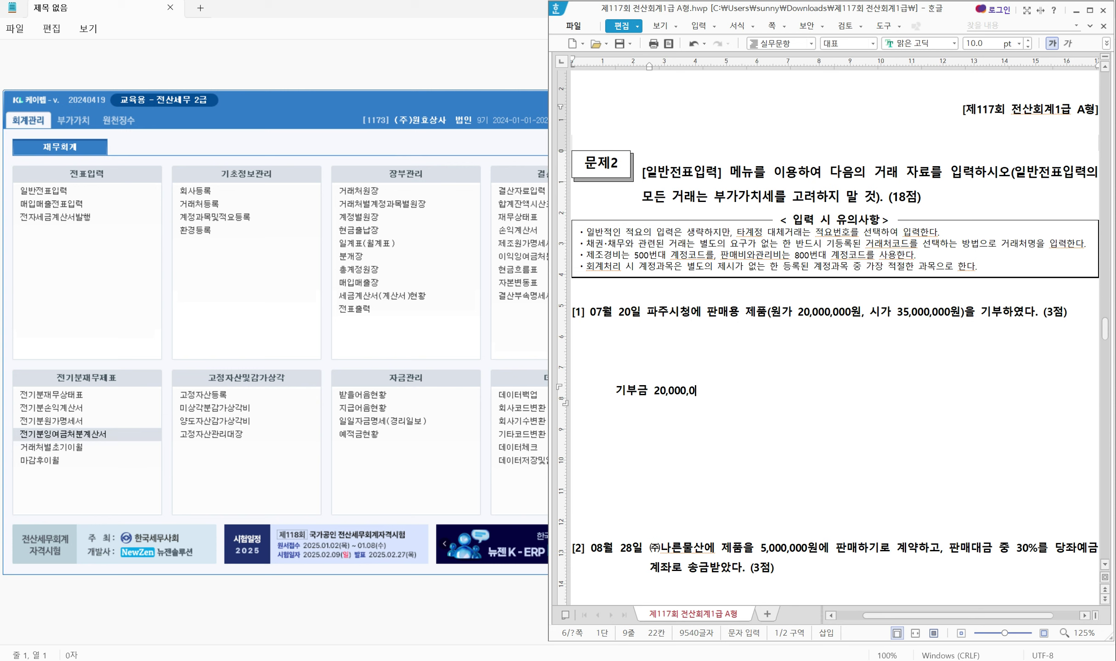
pyautogui.write('00,000 /  ')
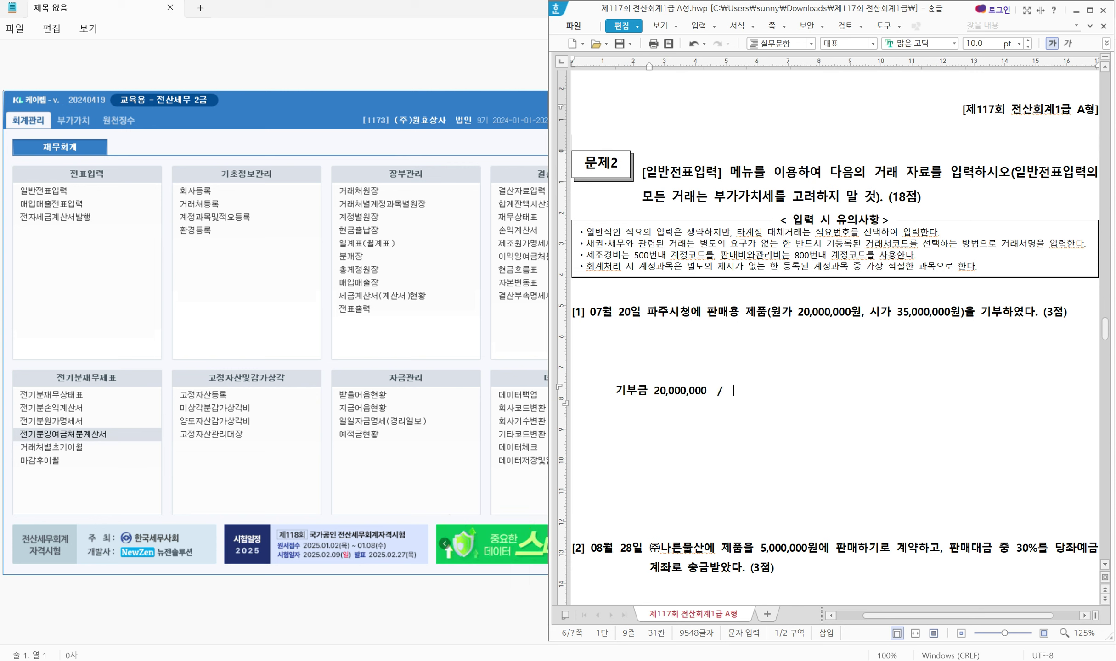
# Add the credit side 제품 20,000,000 to the entry, with the note (적요8. 타계정으로 대체~~)
pyautogui.write('제')
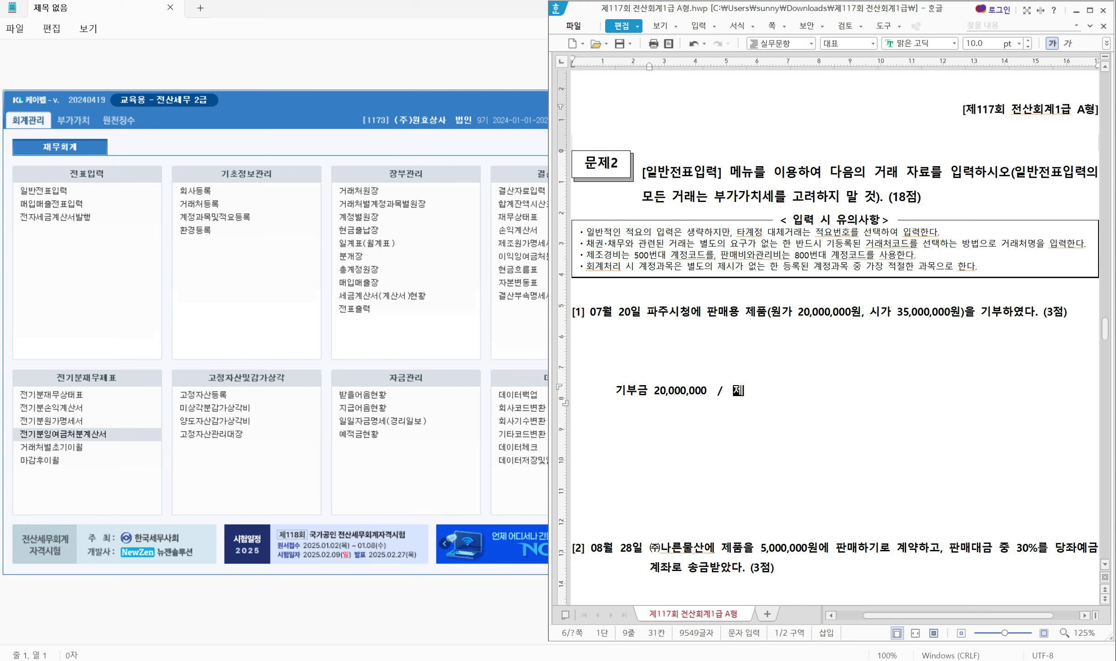
pyautogui.write('품 20,000,000')
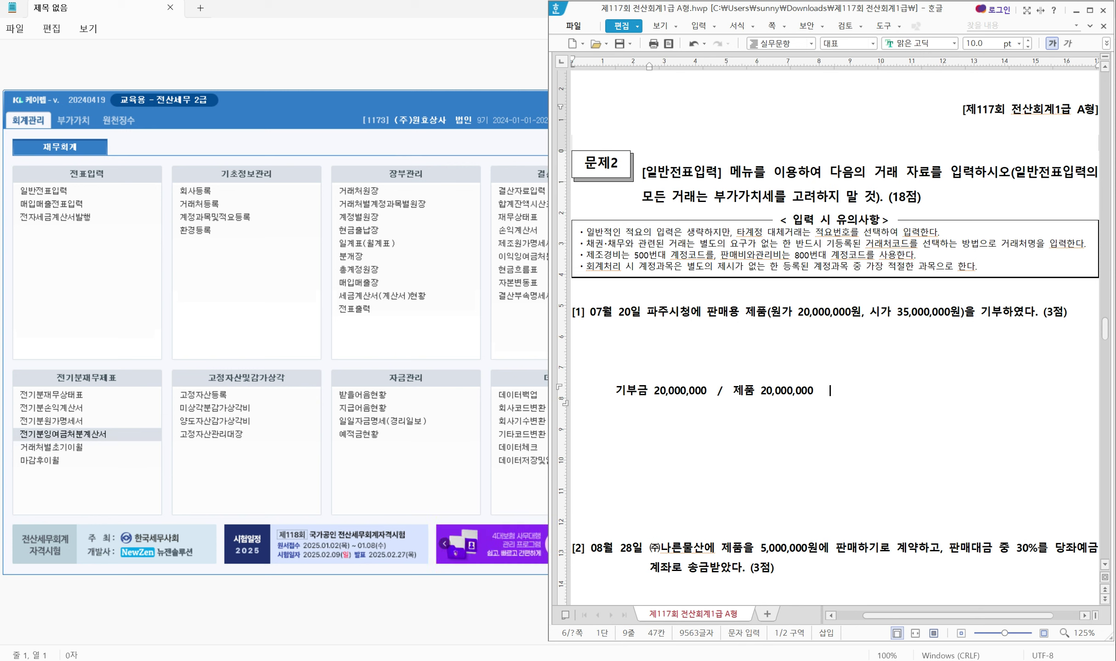
pyautogui.write('   (')
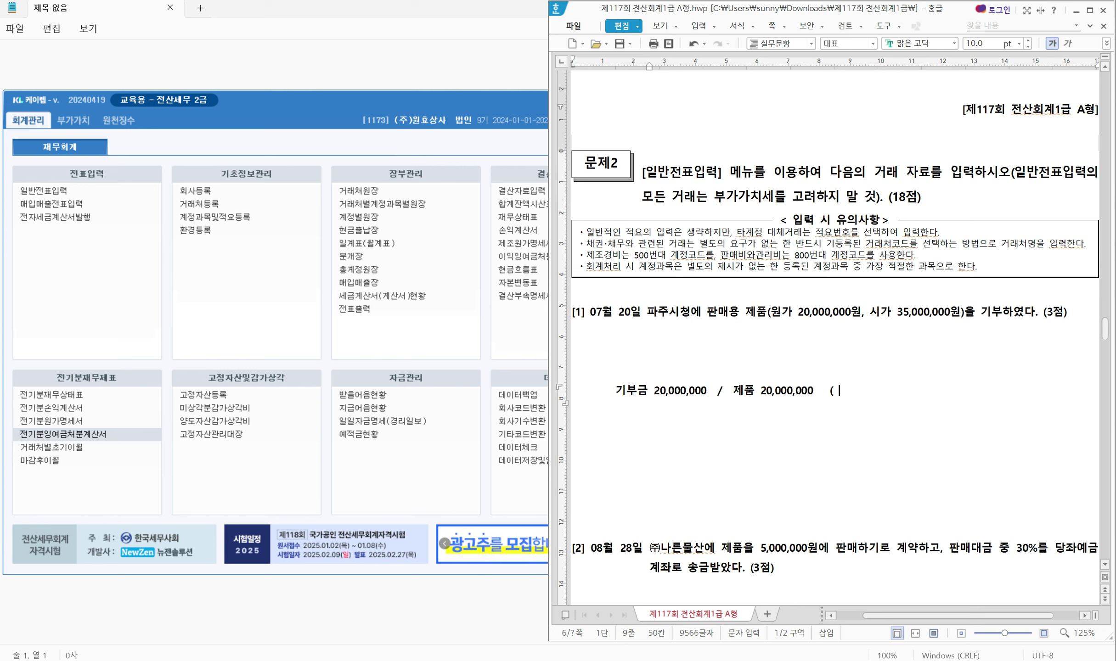
pyautogui.write('적ㅇ')
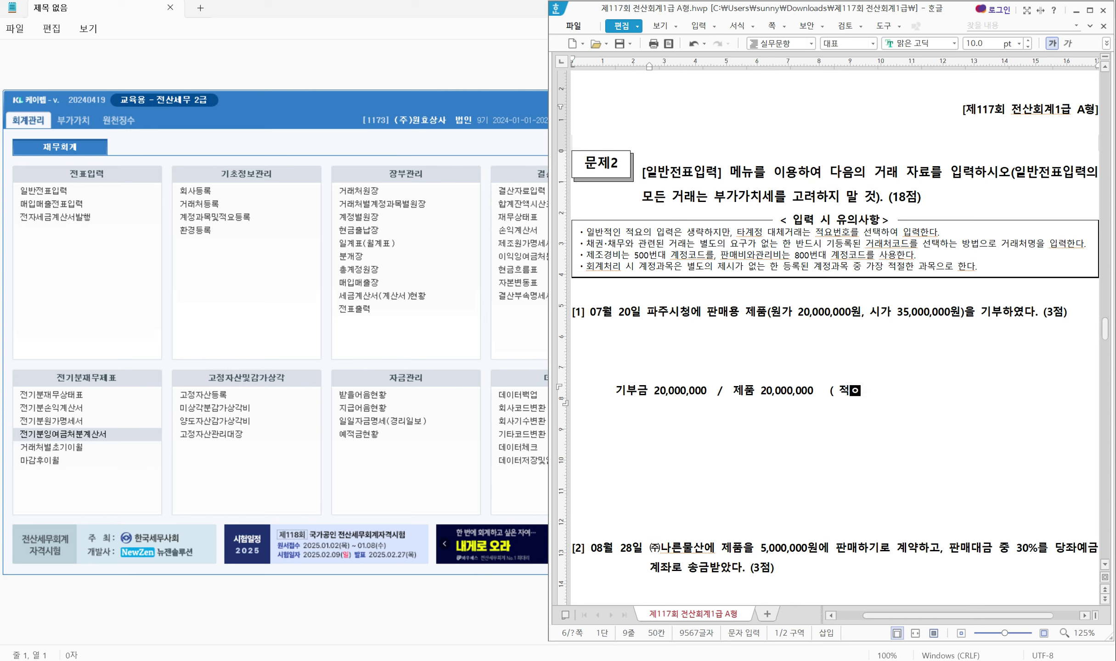
pyautogui.write('8. 타계정으로 대체~~')
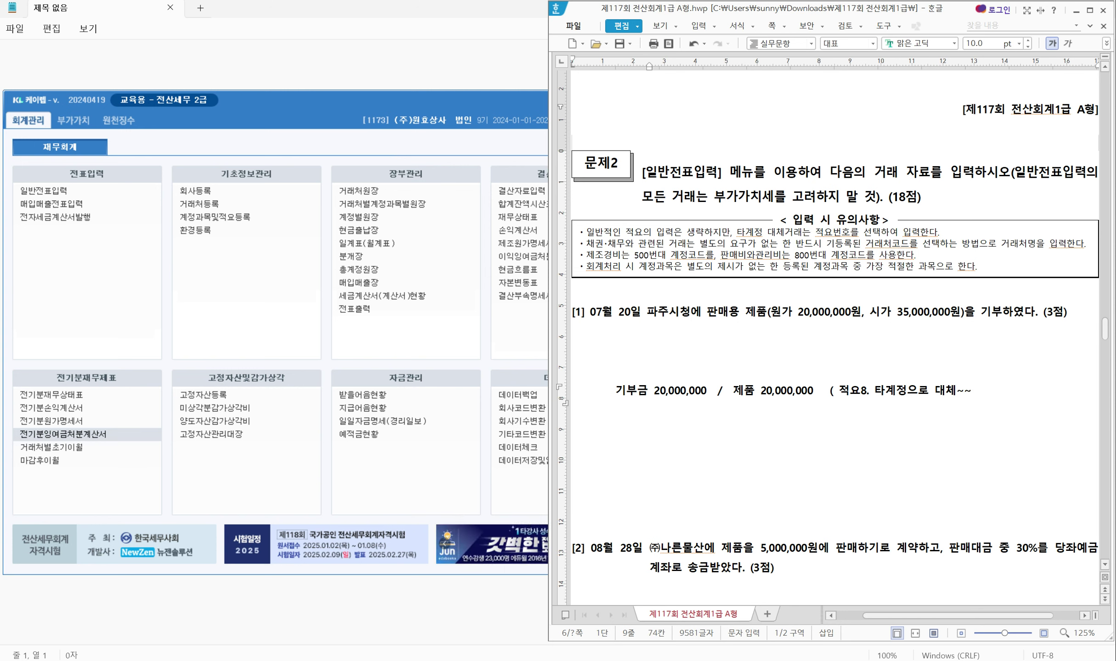
# Color the whole journal entry line under question [1] red, and place the cursor at the line's end
pyautogui.moveTo(612, 391); pyautogui.dragTo(982, 399)
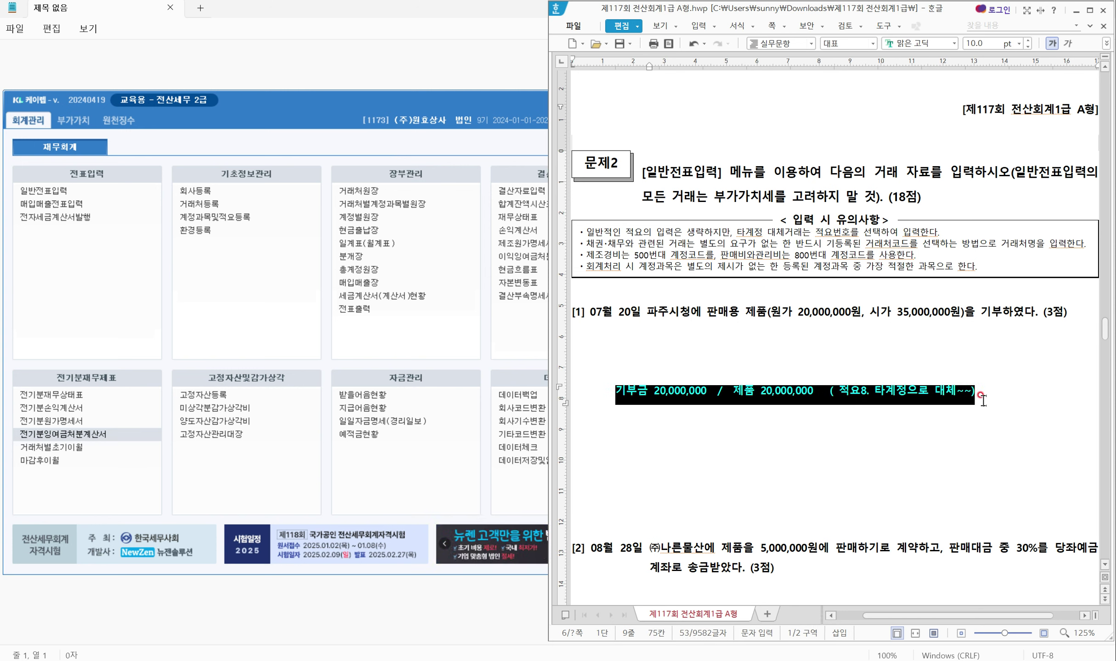
pyautogui.click(993, 391)
pyautogui.moveTo(875, 391); pyautogui.dragTo(976, 392)
pyautogui.click(953, 391)
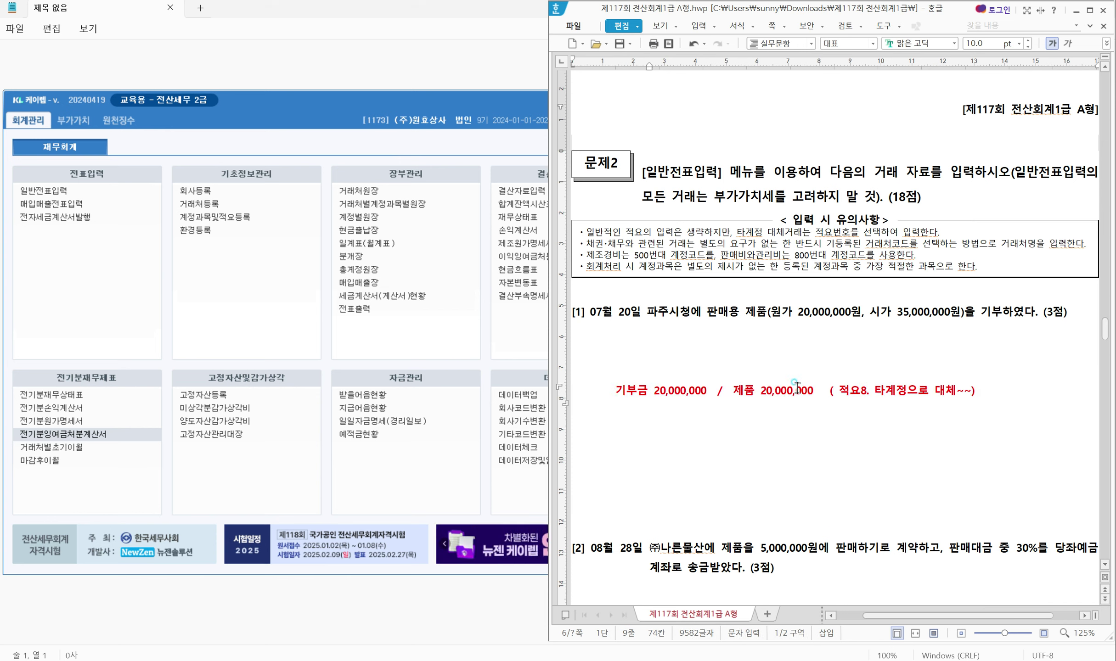
pyautogui.click(819, 389)
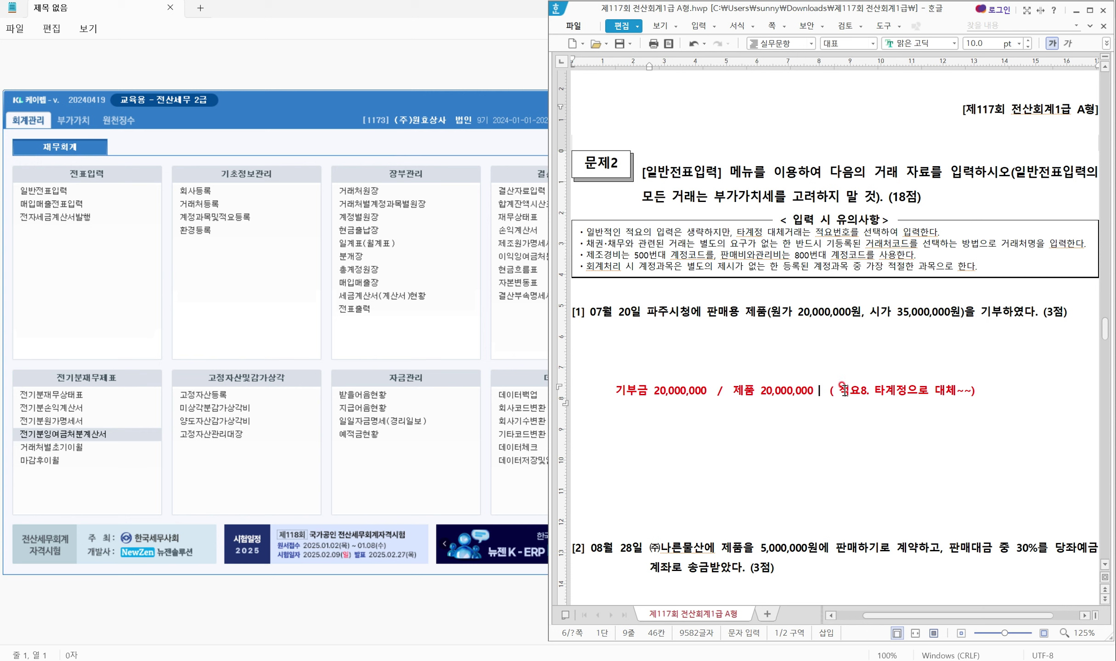
pyautogui.click(994, 390)
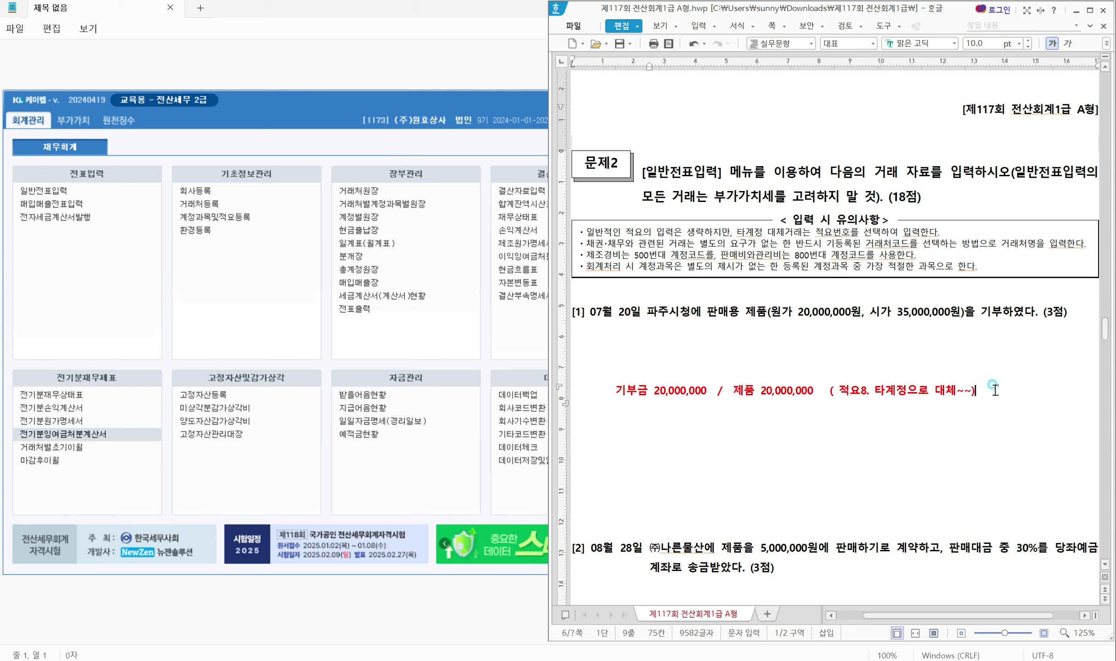
# Switch to KcLep, open 일반전표입력 and set the voucher date to 07월 20일
pyautogui.click(974, 394)
pyautogui.click(72, 191)
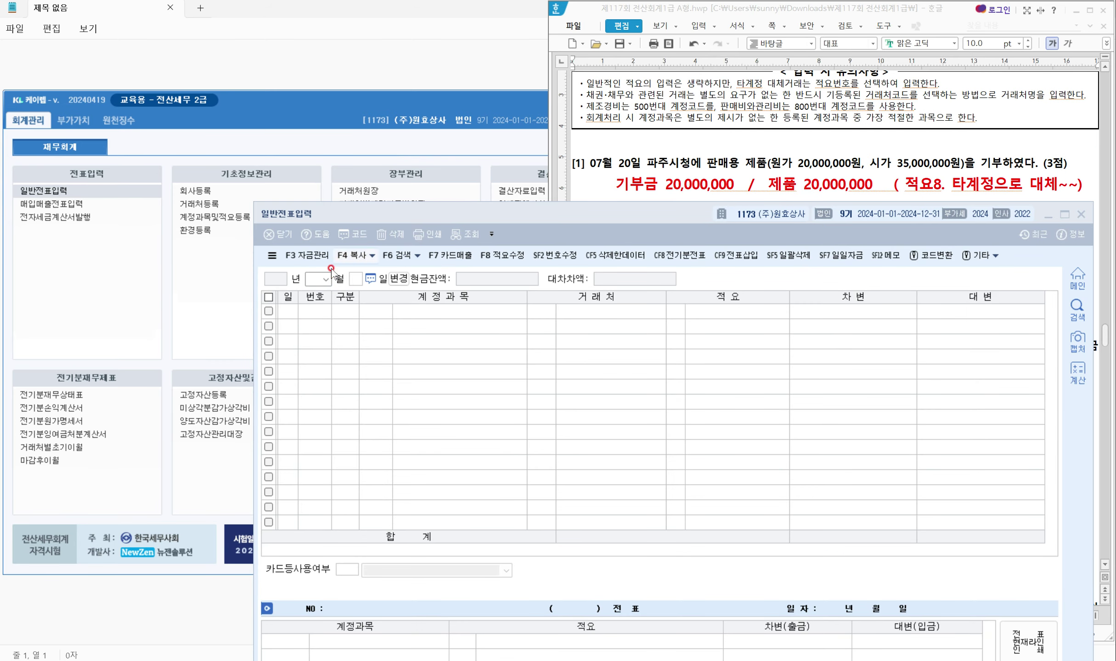
pyautogui.click(309, 316)
pyautogui.write('07')
pyautogui.press('Return')
pyautogui.write('20')
pyautogui.press('Return')
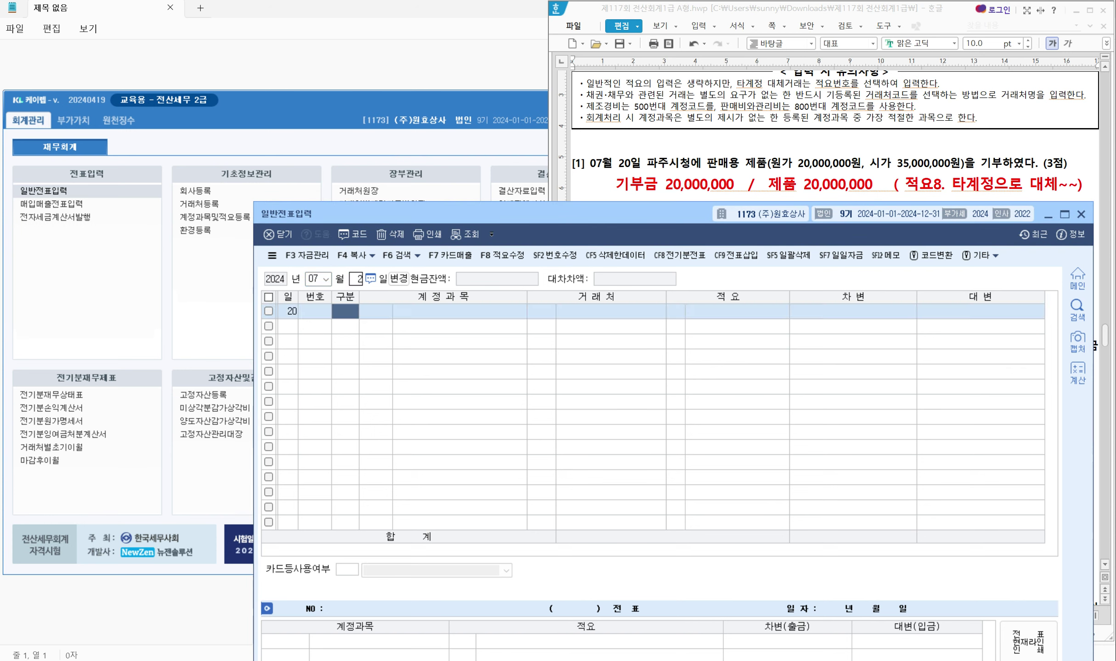
# Enter a 차변 line with account 기부금 and amount 20,000,000 in the 07월 20일 voucher
pyautogui.write('3 ')
pyautogui.write('기부')
pyautogui.write('금')
pyautogui.press('Return')
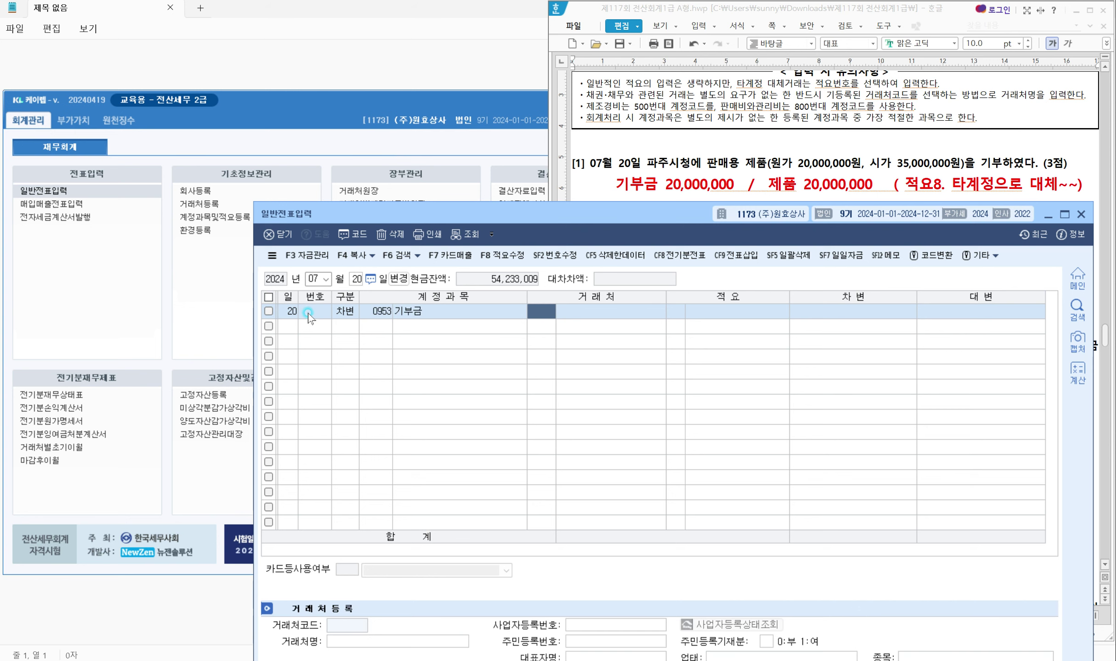
pyautogui.press('Return')
pyautogui.press('Return')
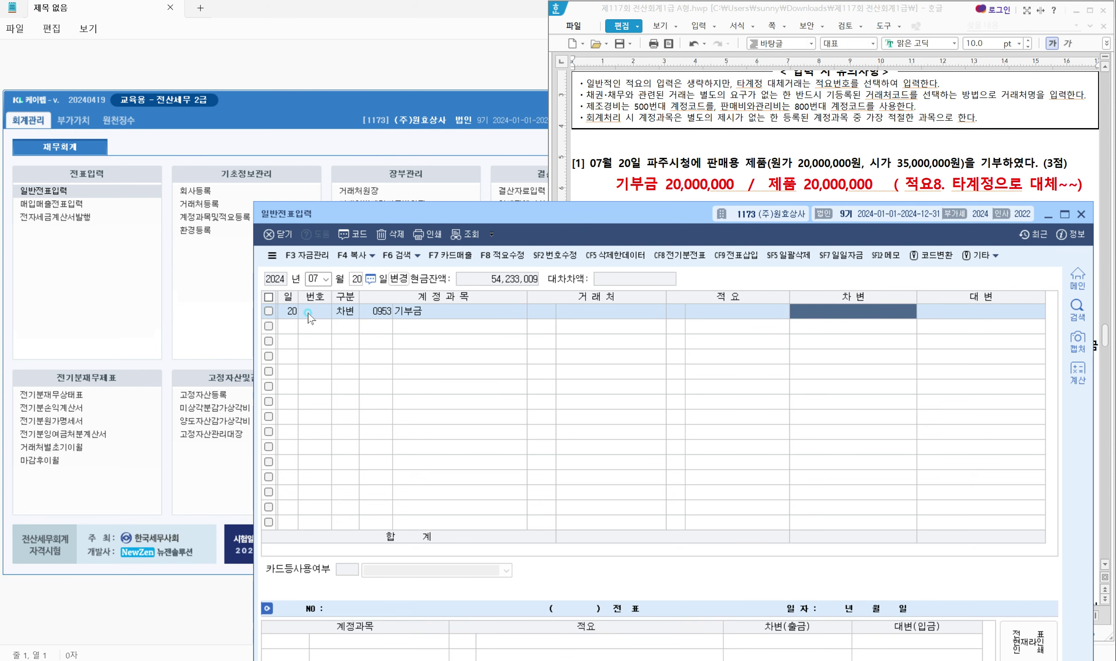
pyautogui.write('20000000')
pyautogui.press('Return')
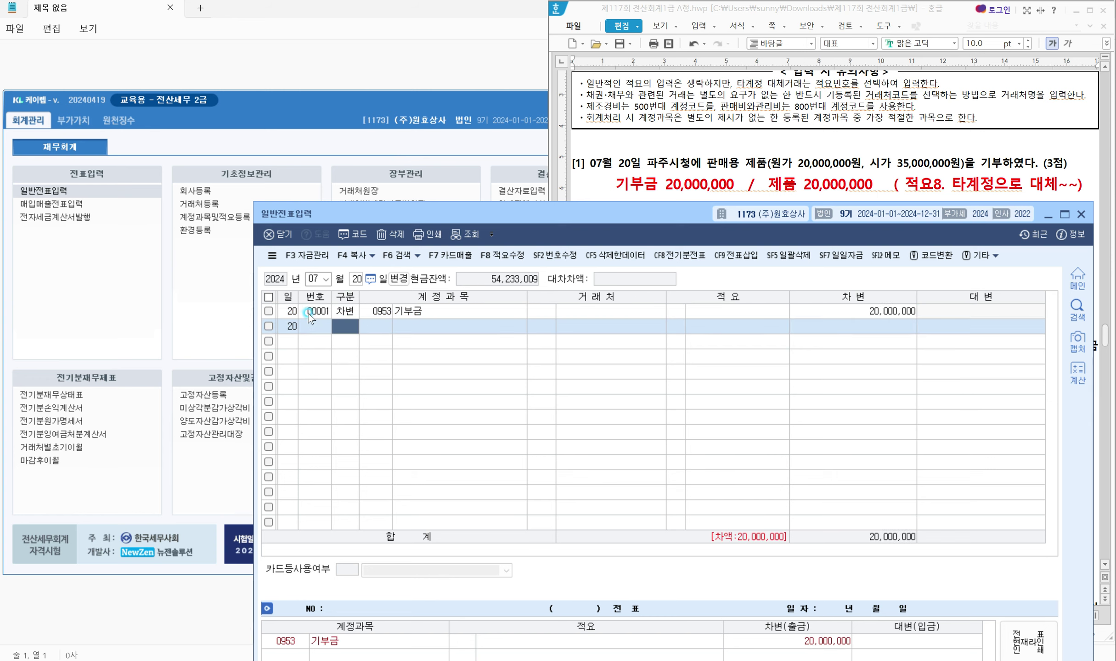
# Add a 대변 line with account 제품 for 20,000,000 to the 07월 20일 voucher
pyautogui.write('4')
pyautogui.press('Return')
pyautogui.write('제품')
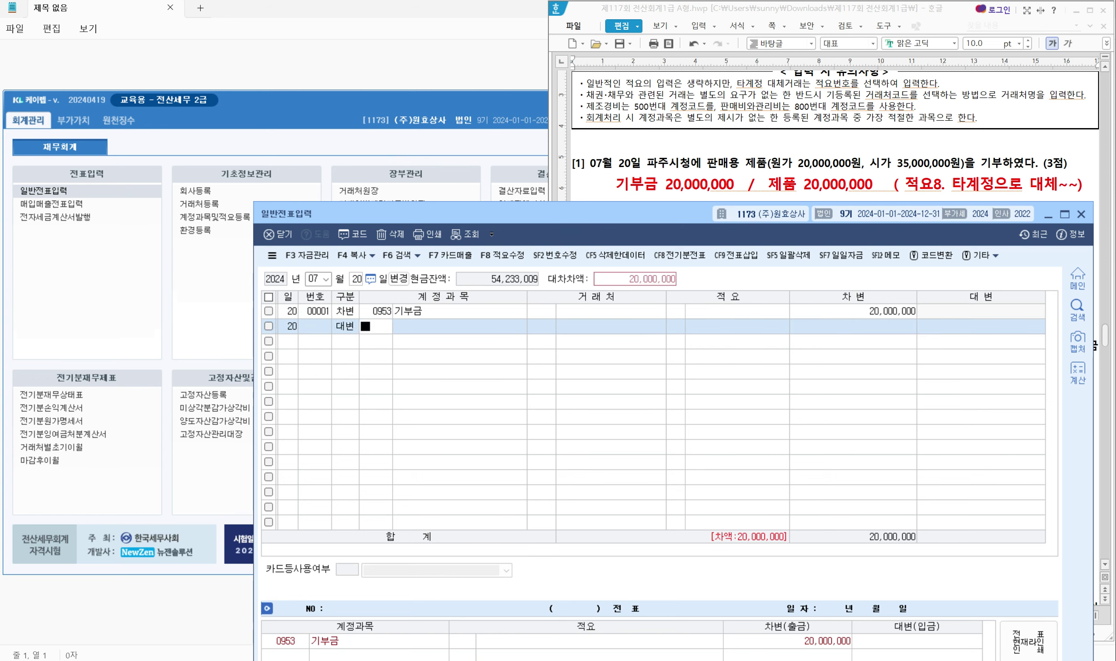
pyautogui.press('Return')
pyautogui.press('Return')
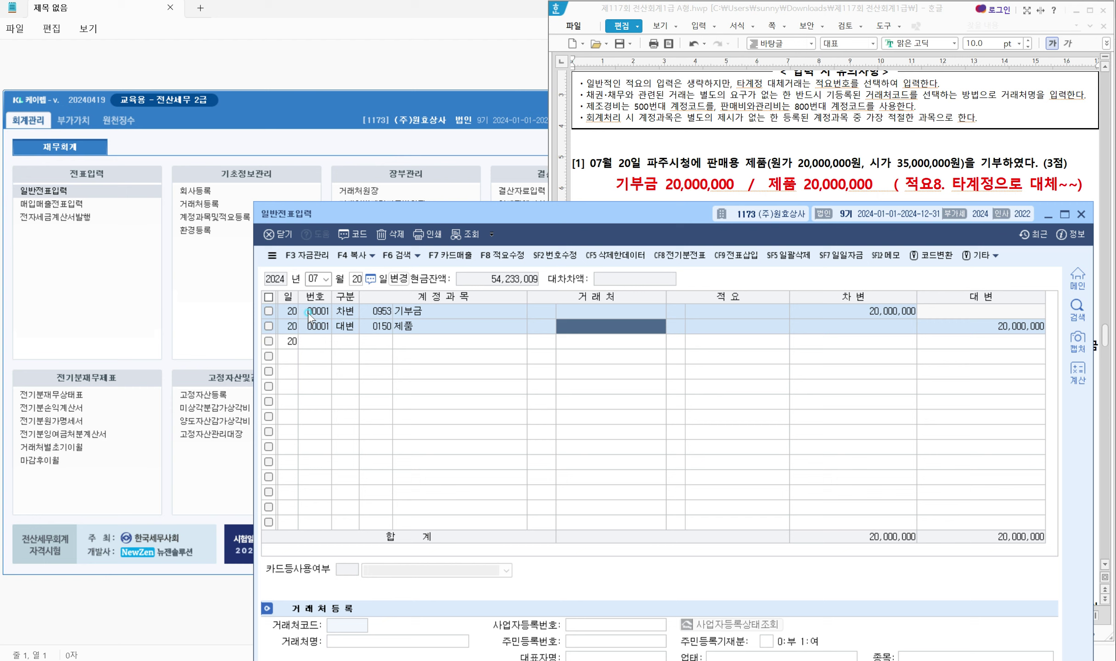
# Assign 적요 08 타계정으로 대체액 손익계산서 반영분 to the 제품 line and complete the line
pyautogui.press('Return')
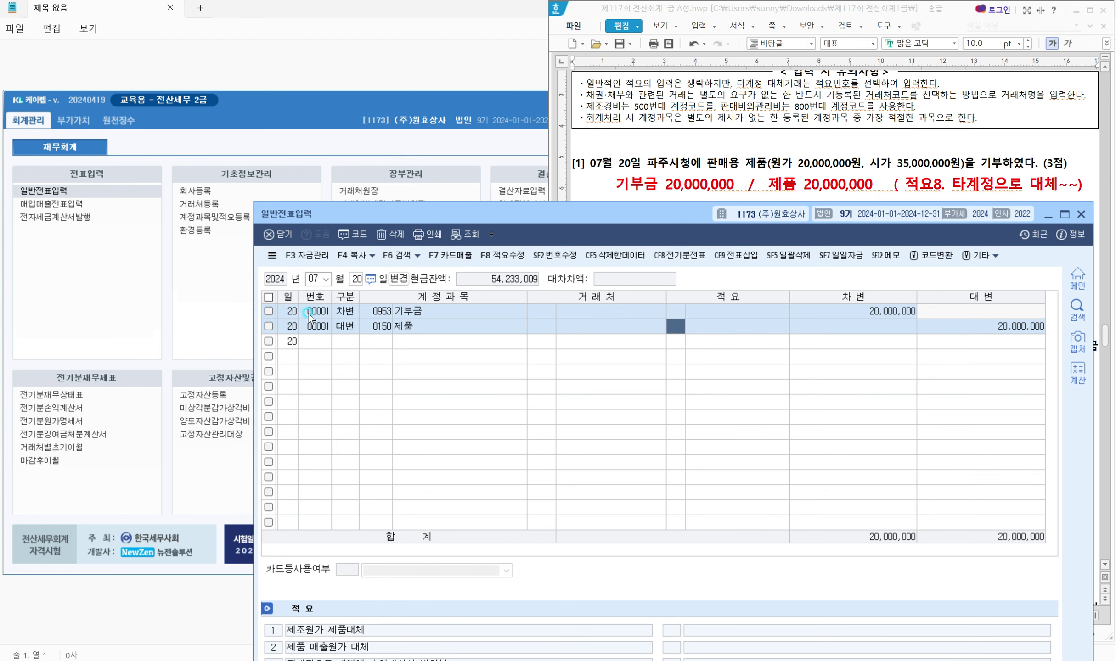
pyautogui.moveTo(521, 214); pyautogui.dragTo(520, 131)
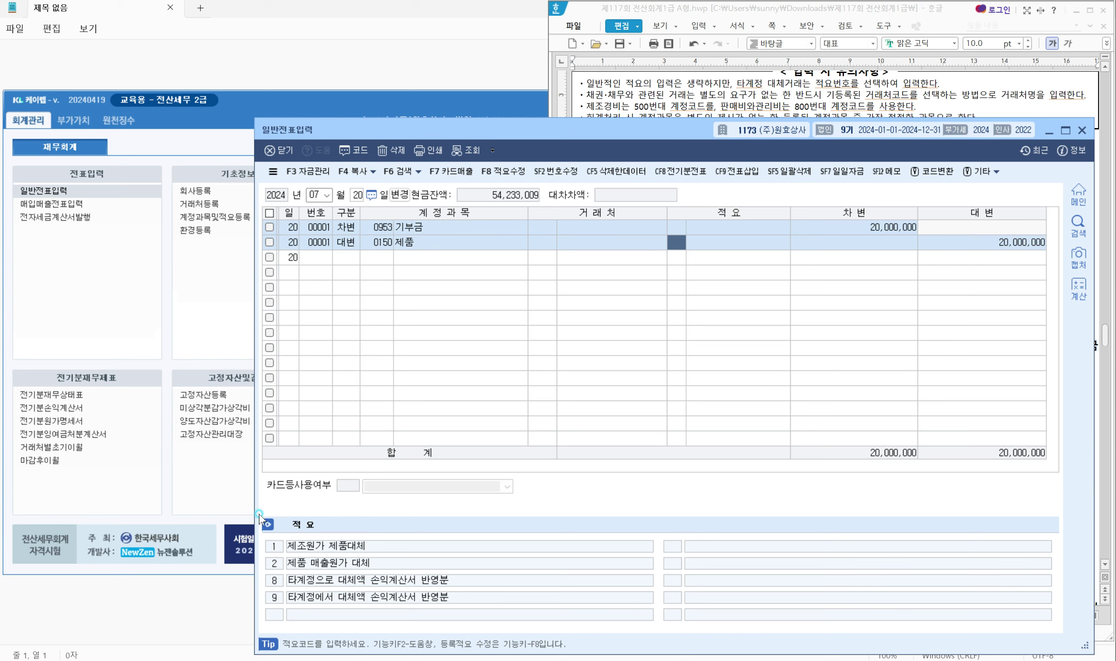
pyautogui.moveTo(251, 511)
pyautogui.mouseDown()
pyautogui.moveTo(278, 581)
pyautogui.moveTo(541, 609)
pyautogui.mouseUp()
pyautogui.moveTo(459, 573); pyautogui.dragTo(495, 568)
pyautogui.moveTo(667, 261)
pyautogui.mouseDown()
pyautogui.moveTo(717, 250)
pyautogui.moveTo(665, 281)
pyautogui.mouseUp()
pyautogui.press('Escape')
pyautogui.press('F2')
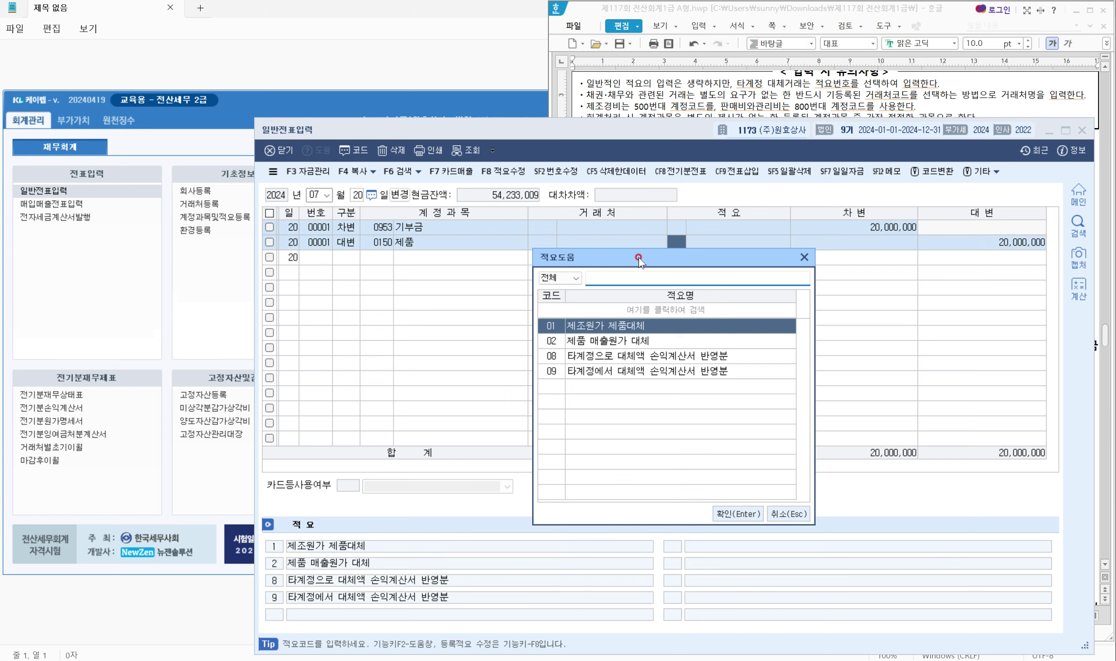
pyautogui.moveTo(583, 248); pyautogui.dragTo(461, 237)
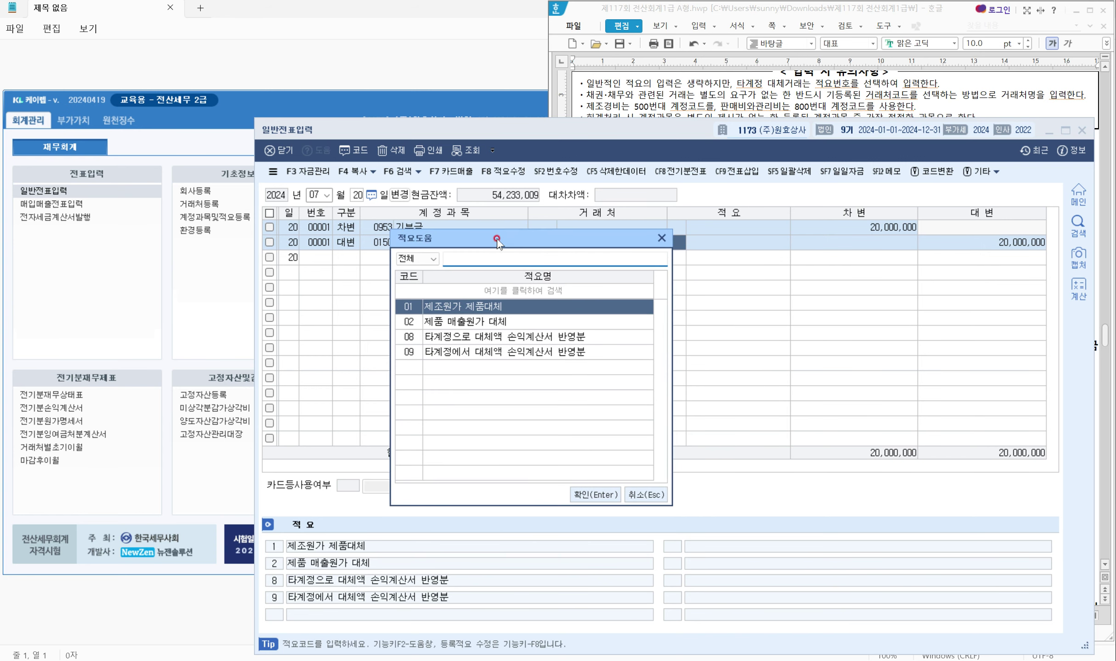
pyautogui.click(436, 338)
pyautogui.click(592, 494)
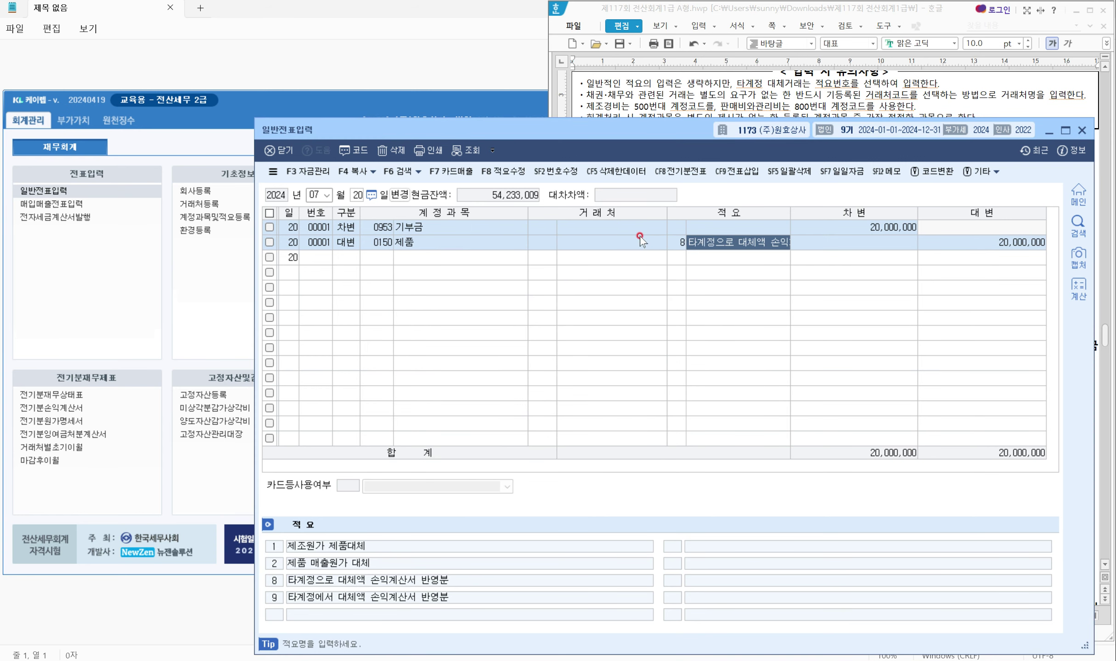
pyautogui.moveTo(643, 132); pyautogui.dragTo(644, 219)
pyautogui.click(693, 334)
pyautogui.press('Return')
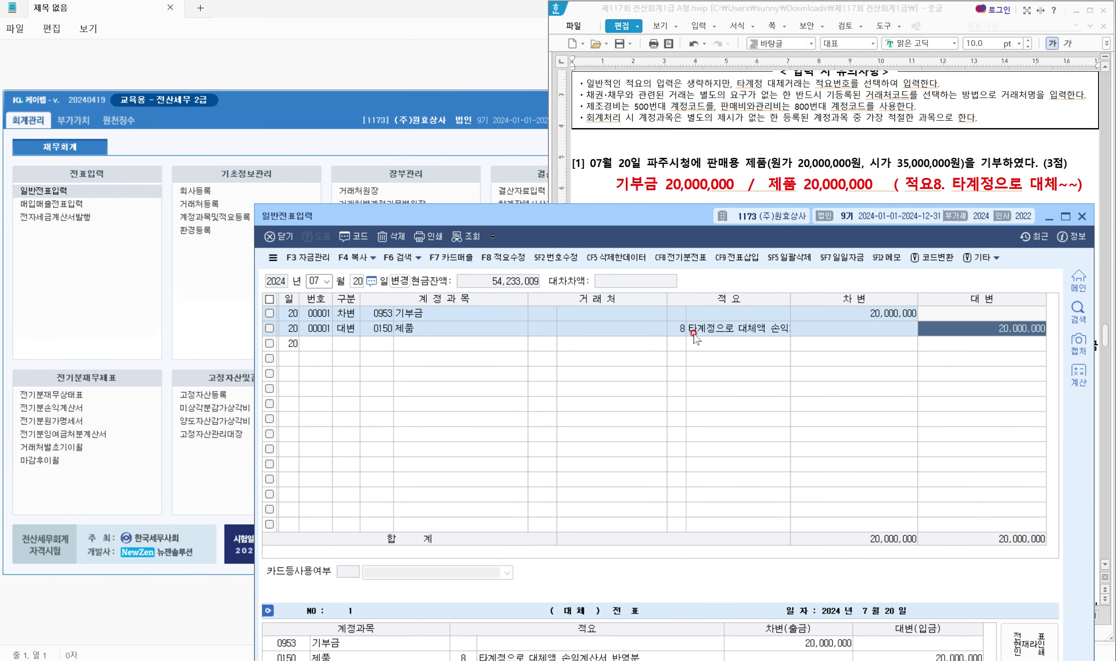
pyautogui.press('Return')
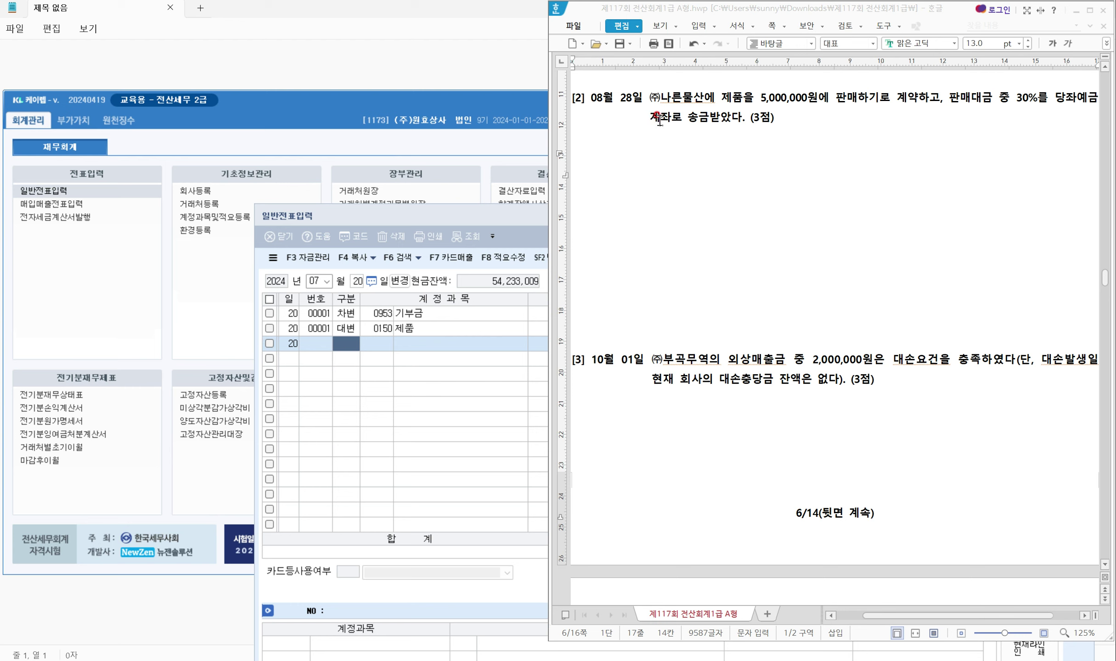
# Write the debit side of the entry, 당좌예금 1,500,000 followed by a slash, below question [2] in the Hangul exam document
pyautogui.moveTo(713, 85)
pyautogui.mouseDown()
pyautogui.moveTo(873, 112)
pyautogui.moveTo(904, 108)
pyautogui.moveTo(896, 100)
pyautogui.moveTo(924, 132)
pyautogui.moveTo(1011, 103)
pyautogui.moveTo(1097, 102)
pyautogui.mouseUp()
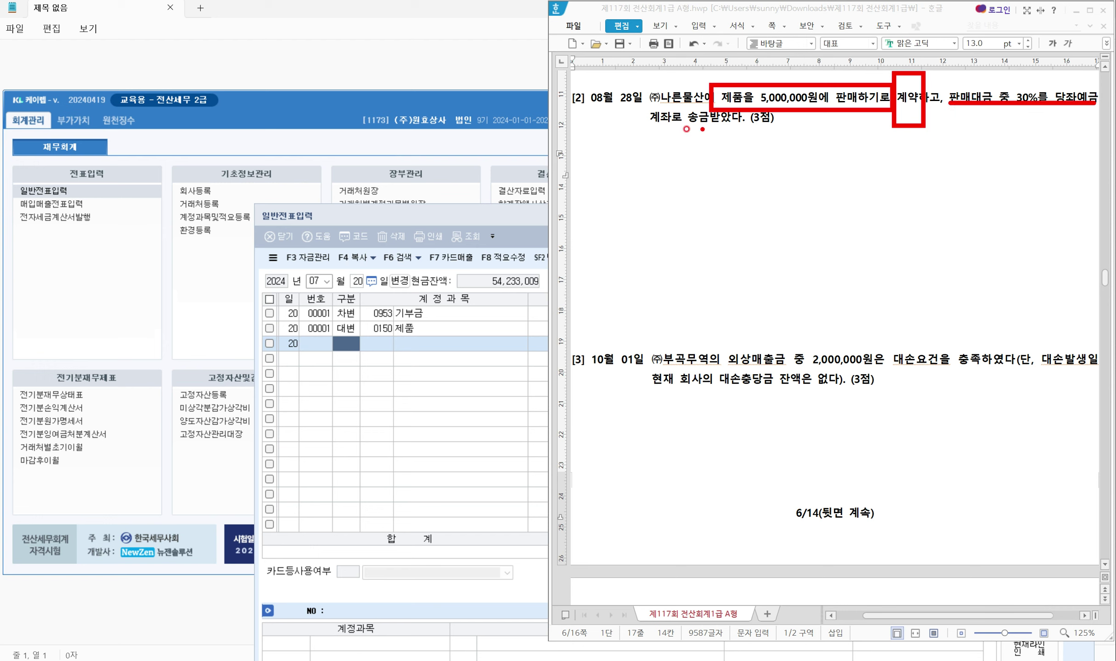
pyautogui.moveTo(661, 126); pyautogui.dragTo(740, 125)
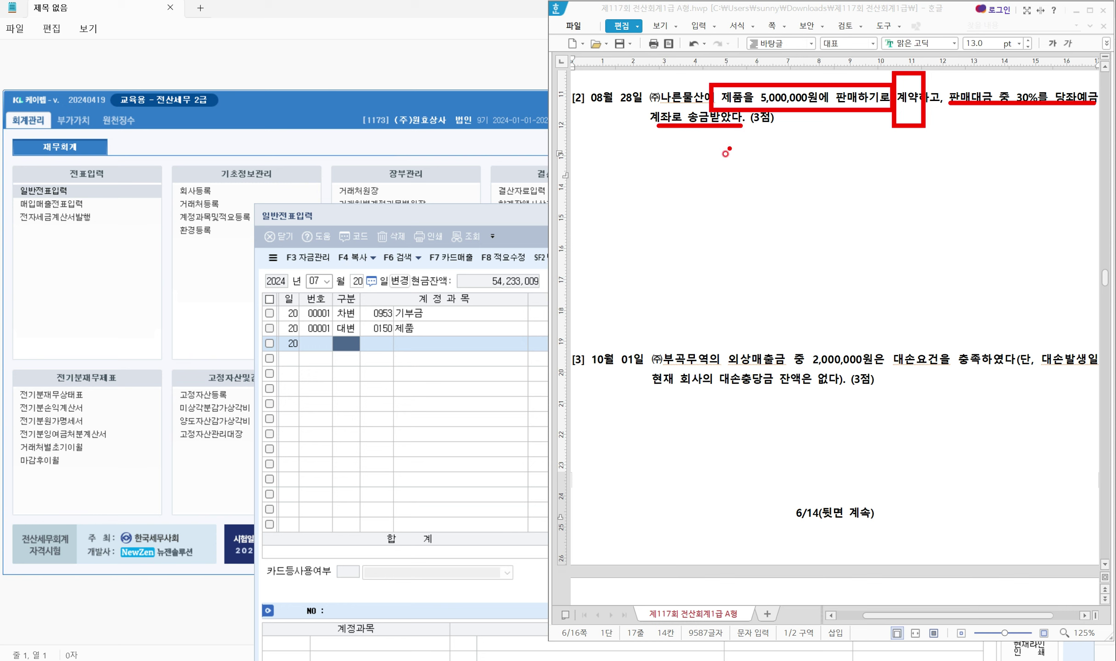
pyautogui.press('Escape')
pyautogui.click(701, 181)
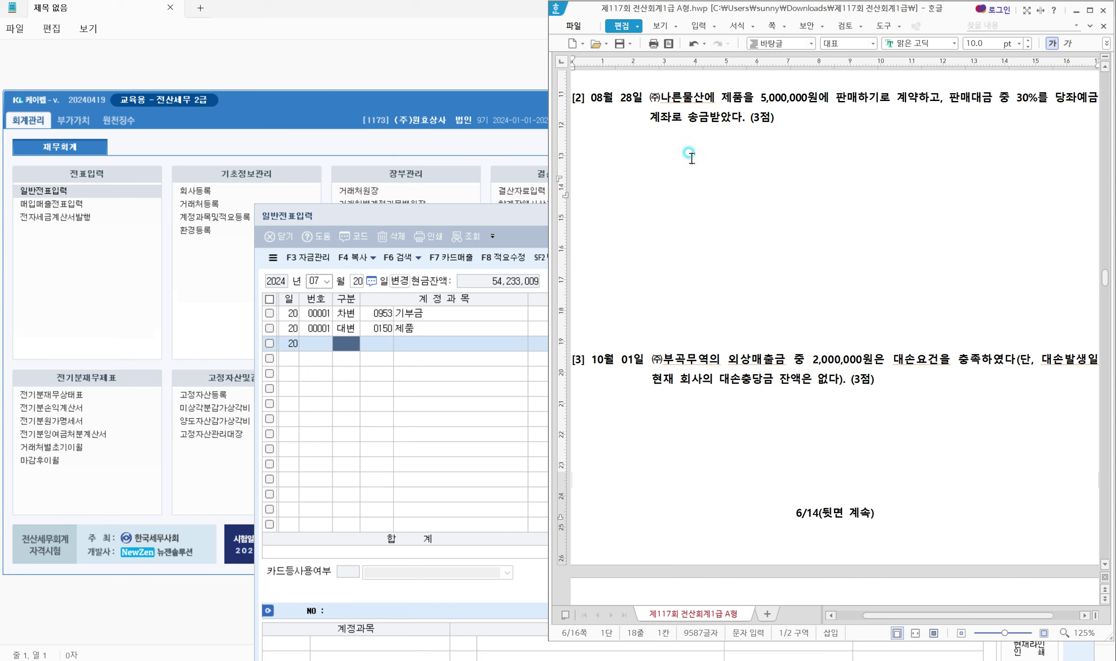
pyautogui.write('당')
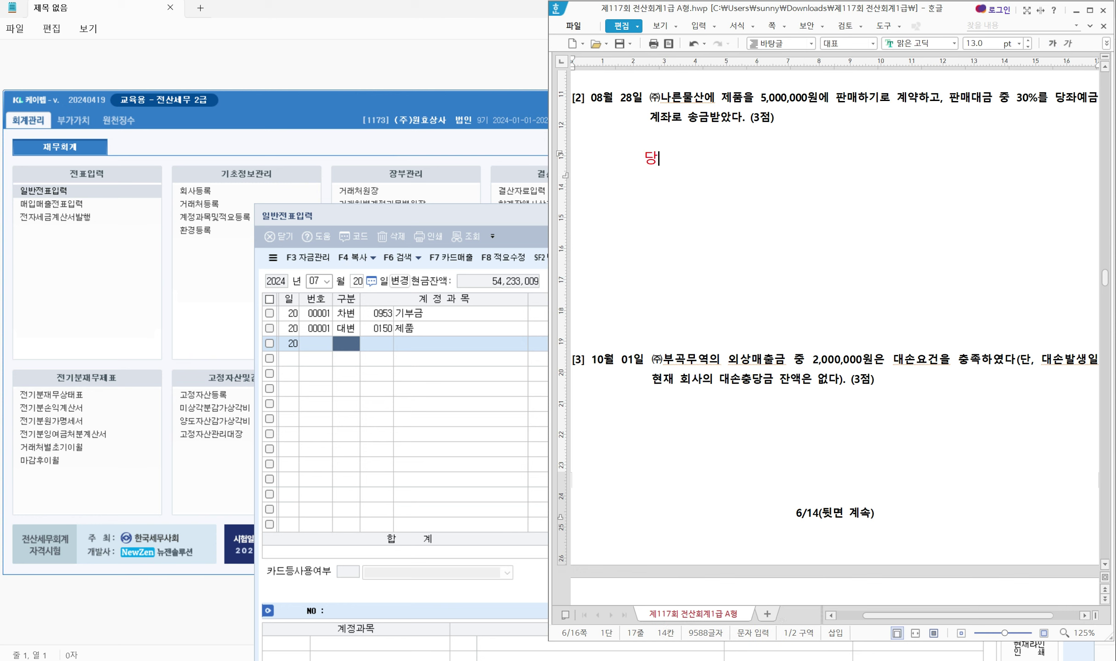
pyautogui.write('좌예금')
pyautogui.moveTo(761, 105); pyautogui.dragTo(815, 106)
pyautogui.moveTo(1021, 111)
pyautogui.mouseDown()
pyautogui.moveTo(1001, 104)
pyautogui.moveTo(1041, 85)
pyautogui.moveTo(1036, 113)
pyautogui.mouseUp()
pyautogui.moveTo(809, 76)
pyautogui.mouseDown()
pyautogui.moveTo(969, 76)
pyautogui.moveTo(988, 87)
pyautogui.mouseUp()
pyautogui.moveTo(927, 54)
pyautogui.mouseDown()
pyautogui.moveTo(913, 70)
pyautogui.moveTo(928, 70)
pyautogui.mouseUp()
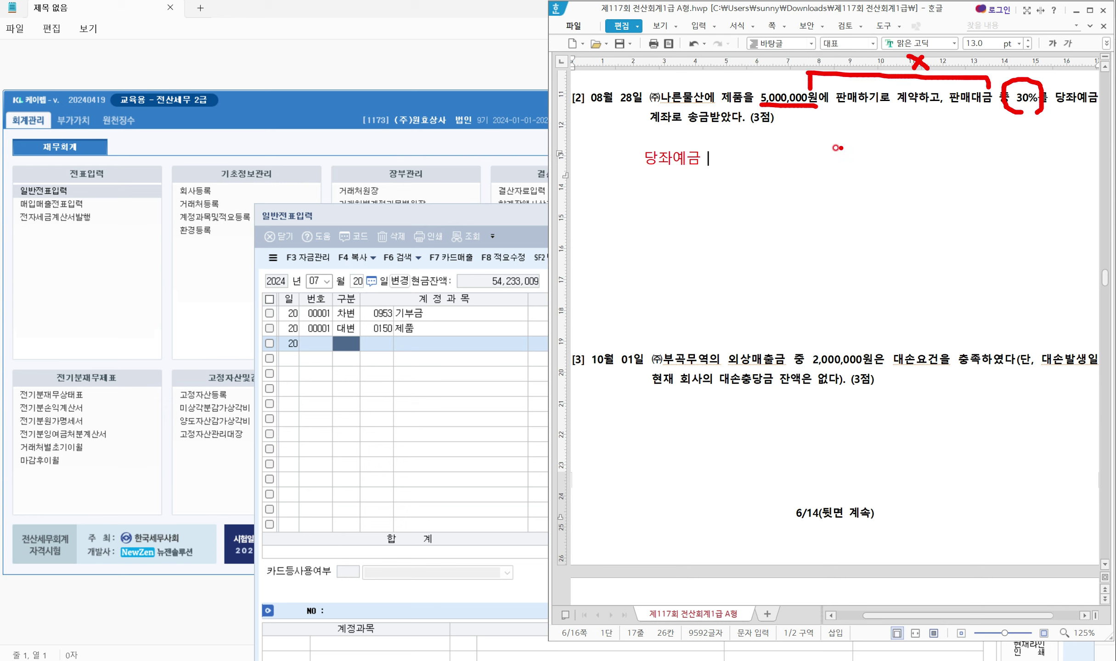
pyautogui.press('Escape')
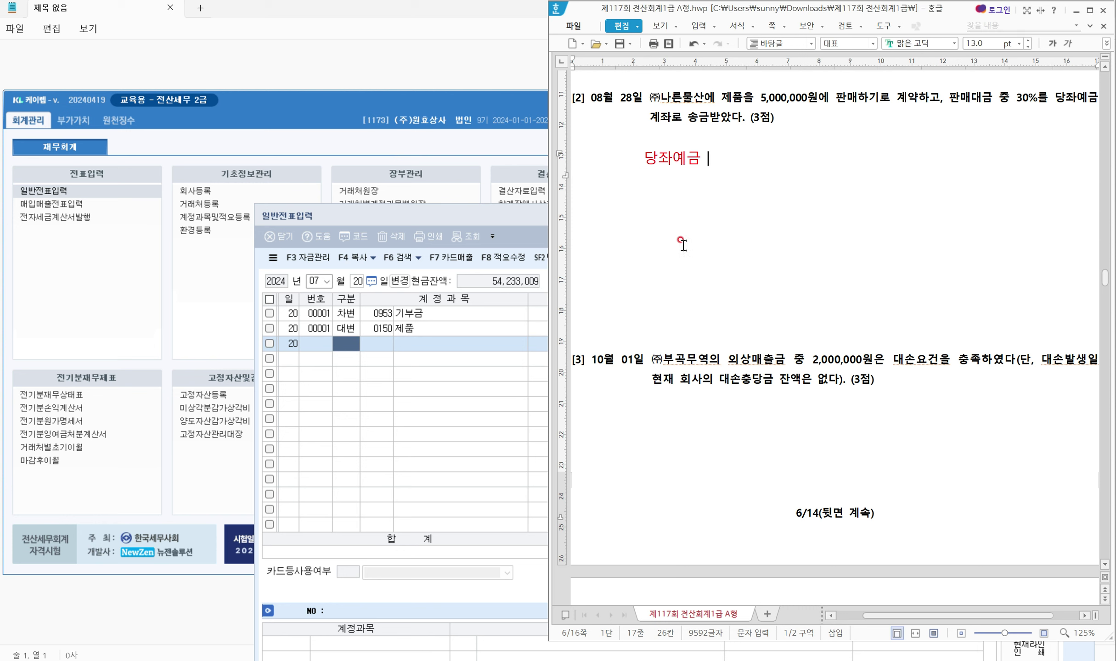
pyautogui.write('1,500,000    /')
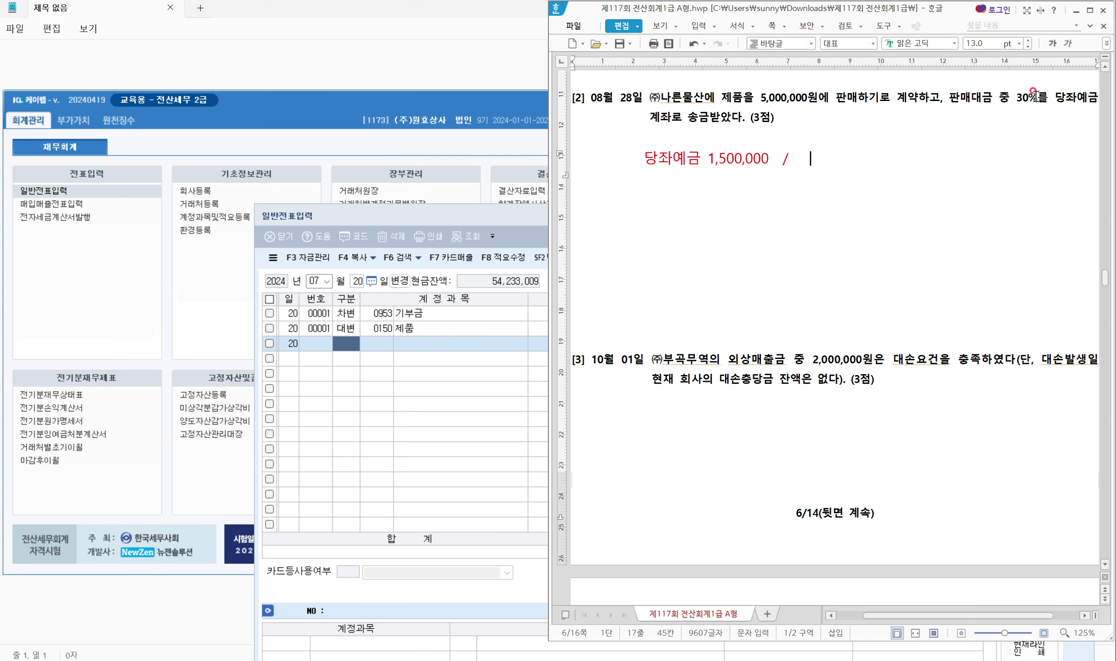
# Add the credit side 선수금 ㈜나른물산 1,500,000 to the entry below question [2]
pyautogui.press('Hangul')
pyautogui.click(814, 157)
pyautogui.rightClick(758, 221)
pyautogui.press('Hangul')
pyautogui.write('선수금 ')
pyautogui.write('(주)')
pyautogui.write('나른물산 ')
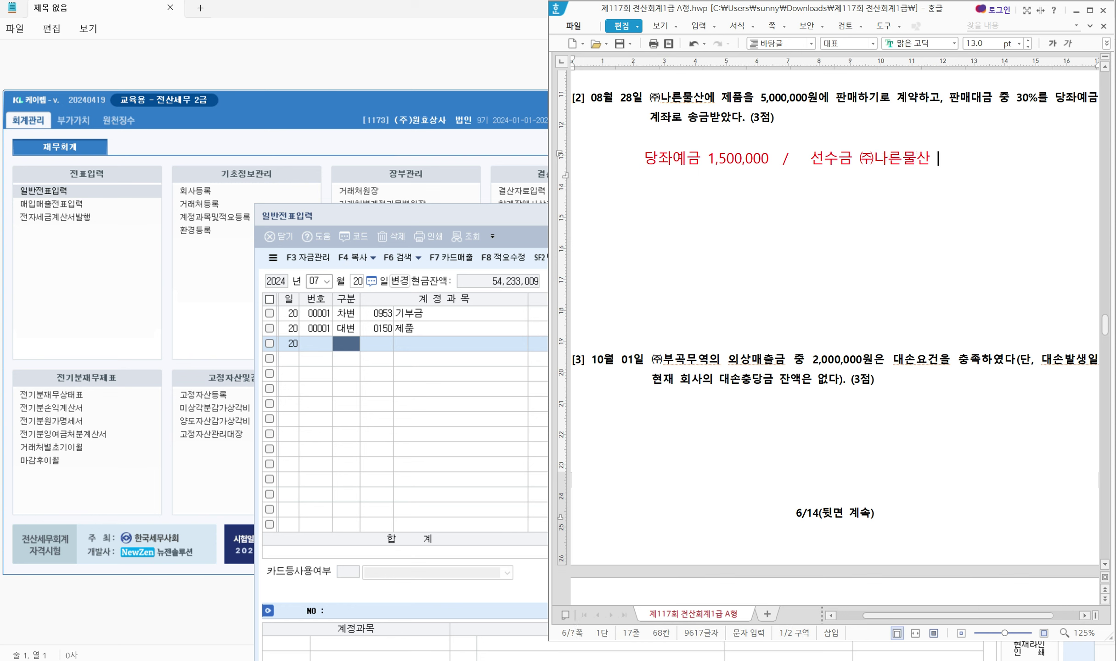
pyautogui.write('1,500,000')
# Return to the 일반전표입력 window in KcLep, keep the written answer uncovered, and set the voucher date to 08월 28일
pyautogui.click(484, 214)
pyautogui.moveTo(483, 213); pyautogui.dragTo(485, 185)
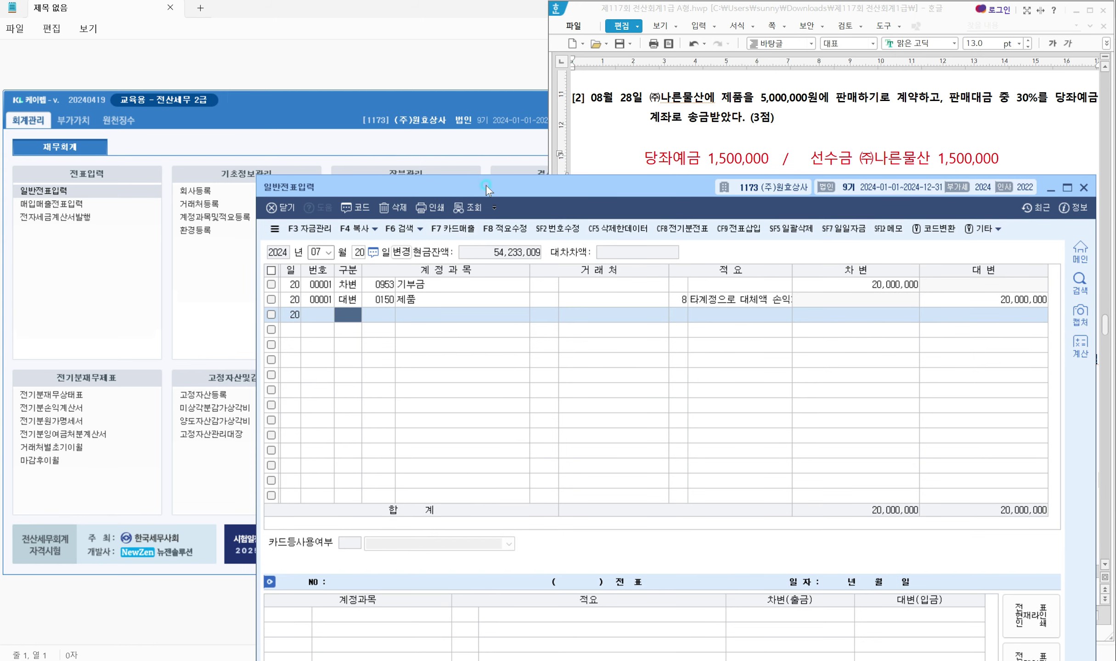
pyautogui.click(315, 253)
pyautogui.write('08')
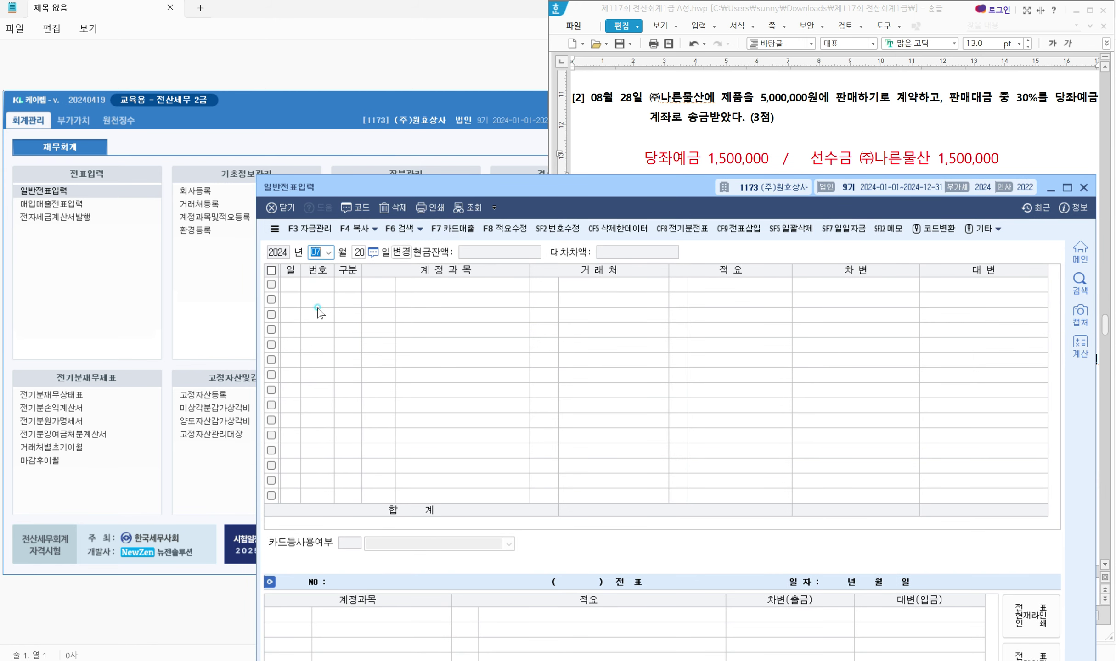
pyautogui.click(359, 252)
pyautogui.write('28')
pyautogui.press('Return')
pyautogui.press('Return')
# Enter a 차변 line with account 당좌예금 and amount 1,500,000 in the 08월 28일 voucher
pyautogui.write('3ㄷ당좌')
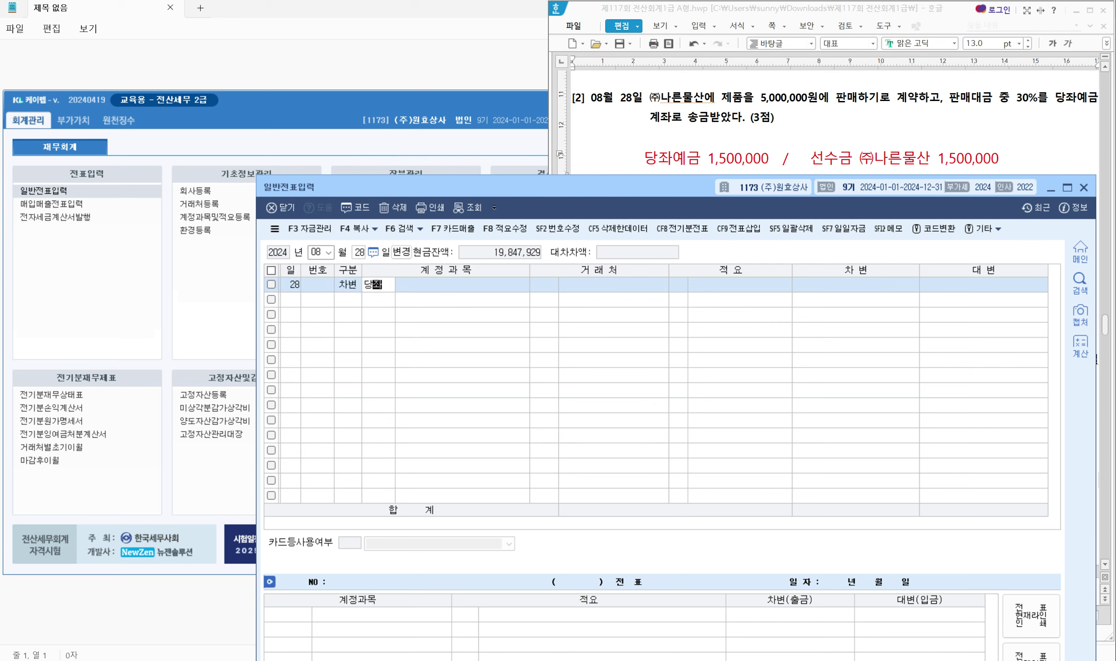
pyautogui.press('Return')
pyautogui.press('Return')
pyautogui.press('Return')
pyautogui.write('1,500,000')
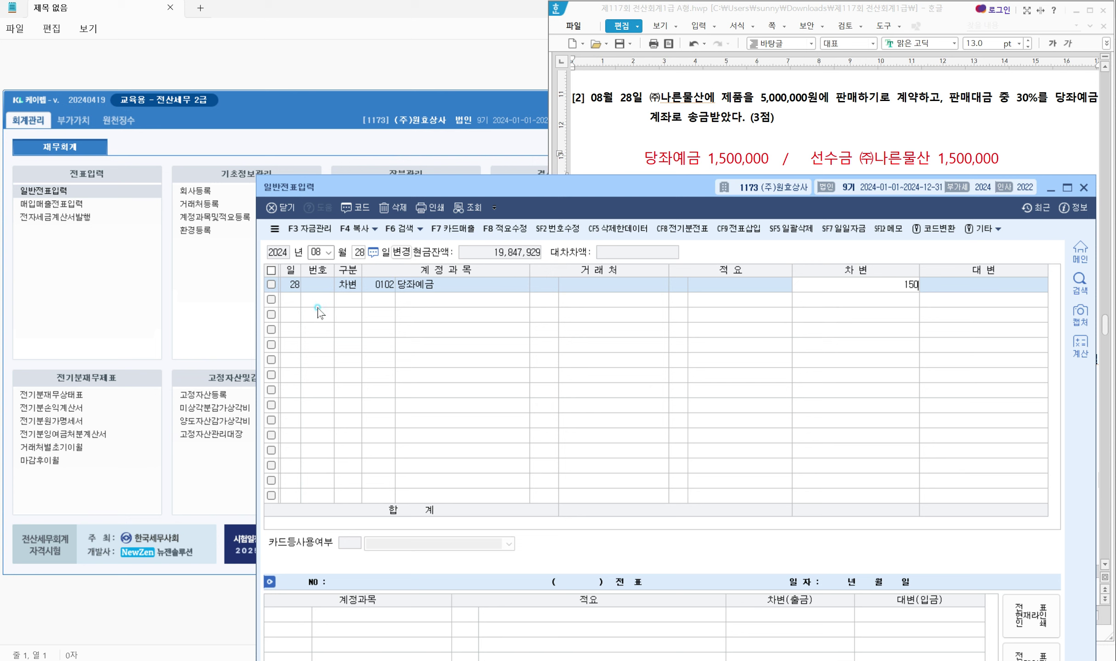
pyautogui.press('Return')
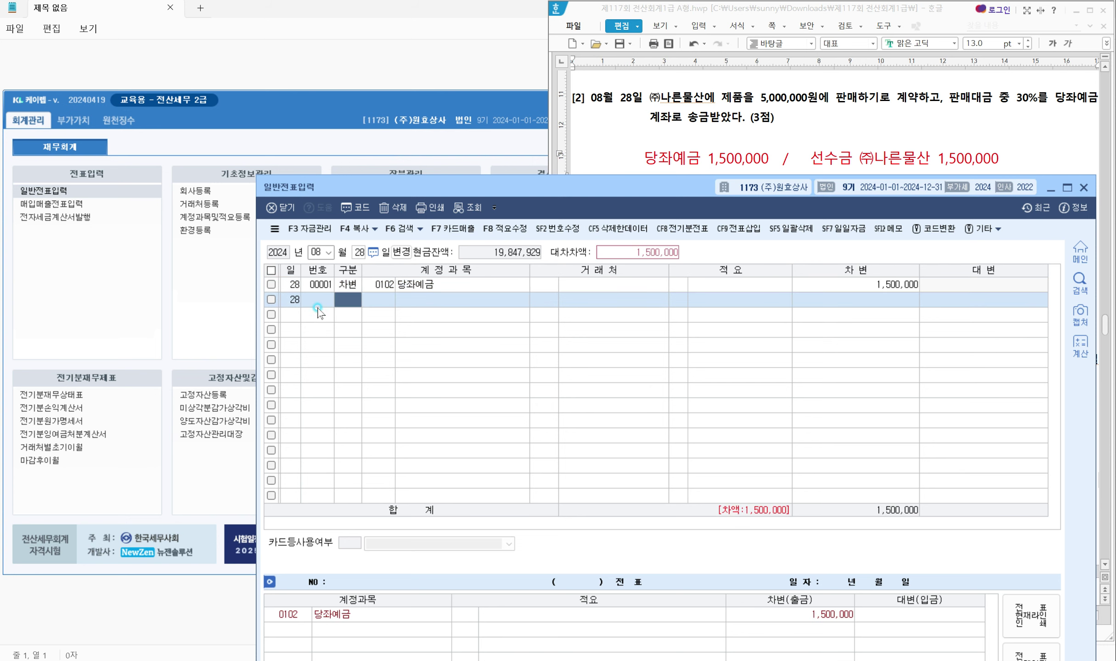
# Add a 대변 line with account 선수금, 거래처 (주)나른물산 and amount 1,500,000 to the 08월 28일 voucher
pyautogui.write('4선수금')
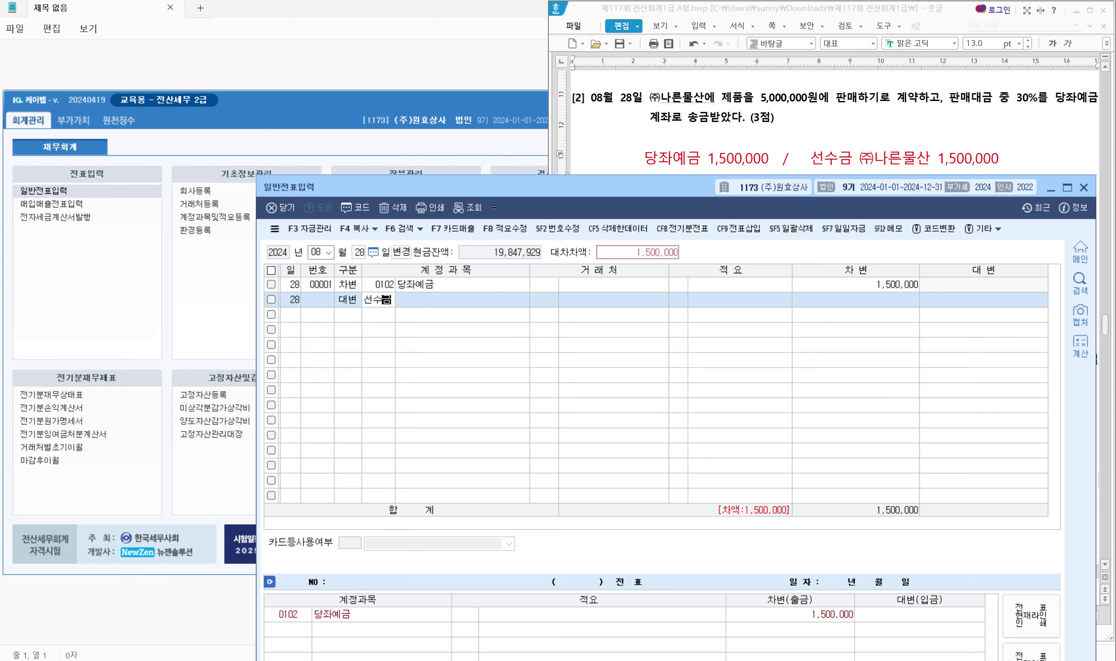
pyautogui.press('Return')
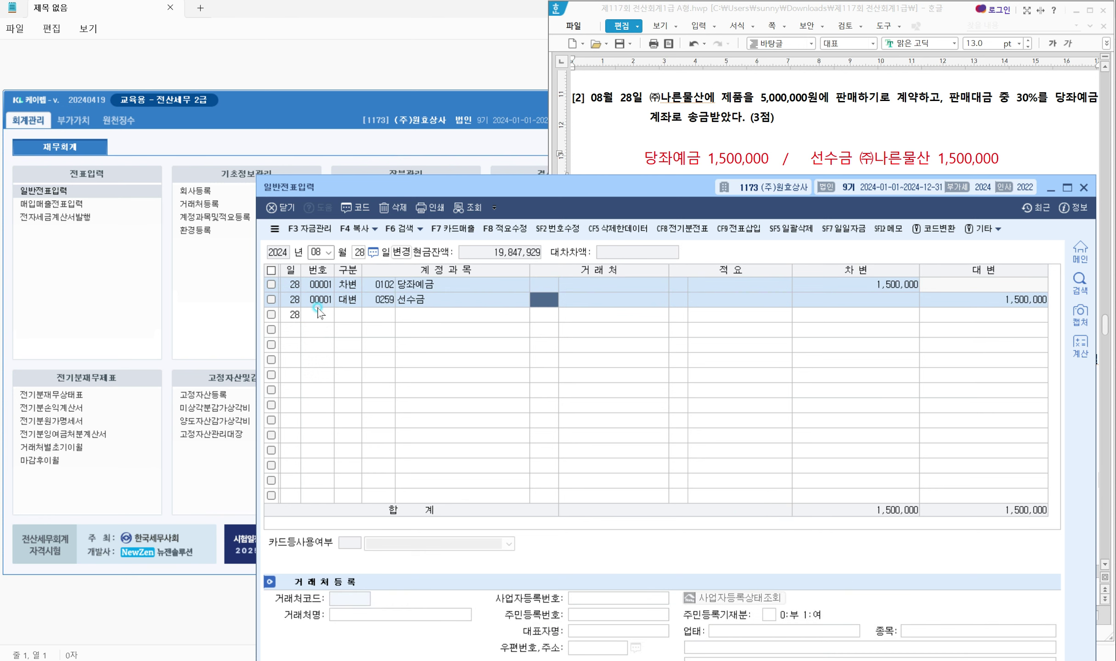
pyautogui.write('나른')
pyautogui.press('Return')
pyautogui.press('Return')
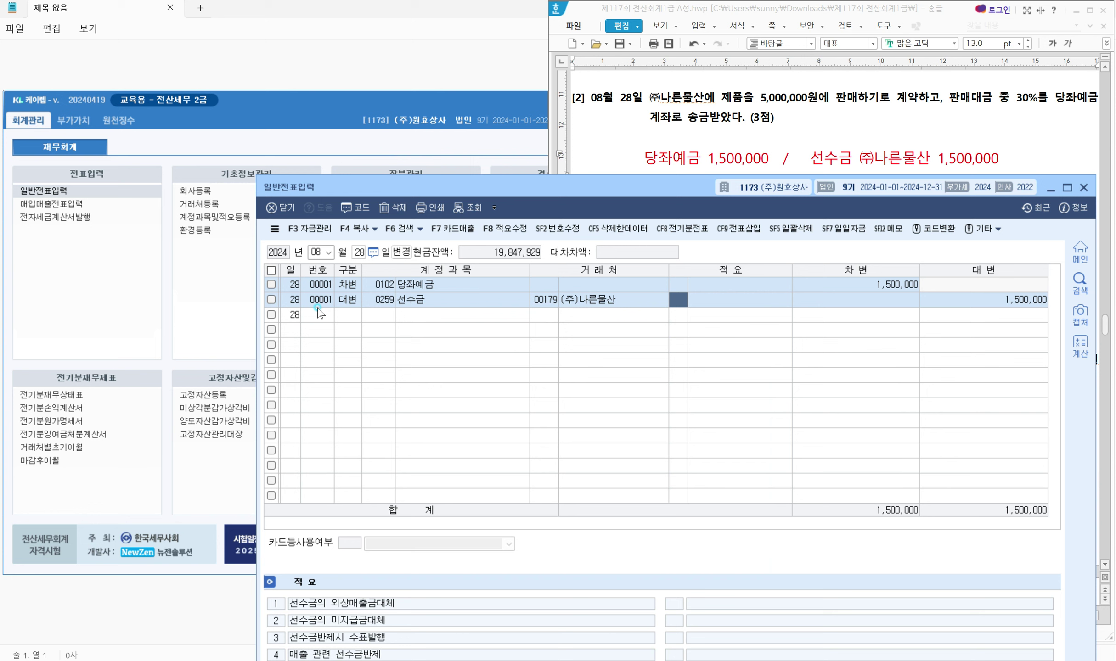
pyautogui.click(318, 309)
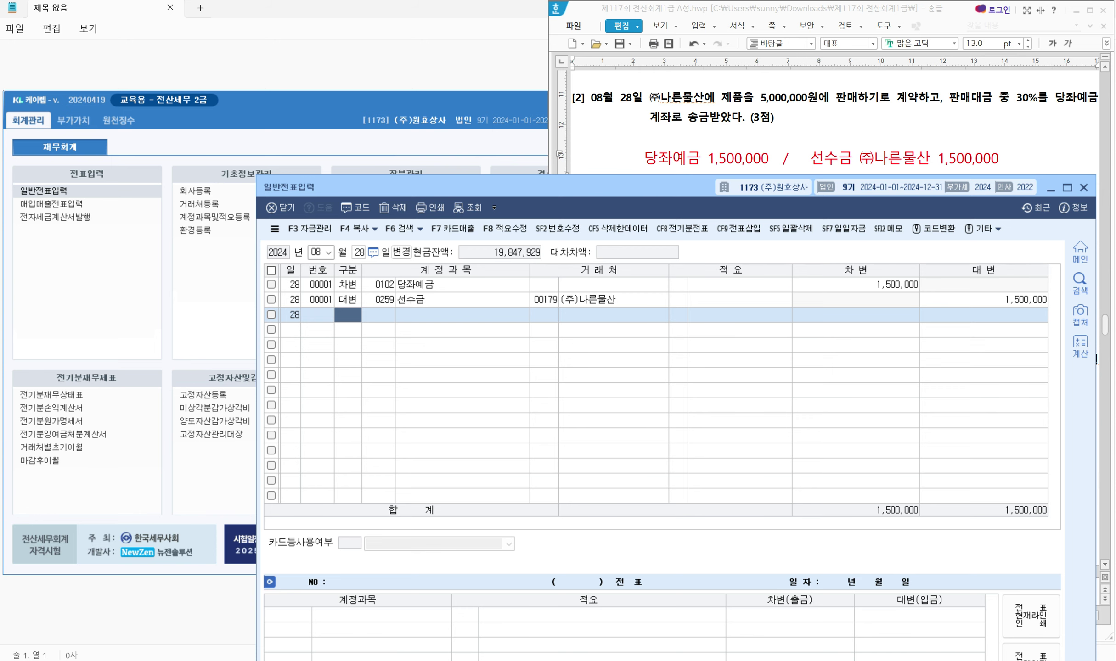
# Examine the 외상매출금 amount, 대손요건 and 대손충당금 condition in question [3] of the Hangul document, and place the cursor below it
pyautogui.click(659, 155)
pyautogui.scroll(-3, 659, 155)
pyautogui.click(648, 149)
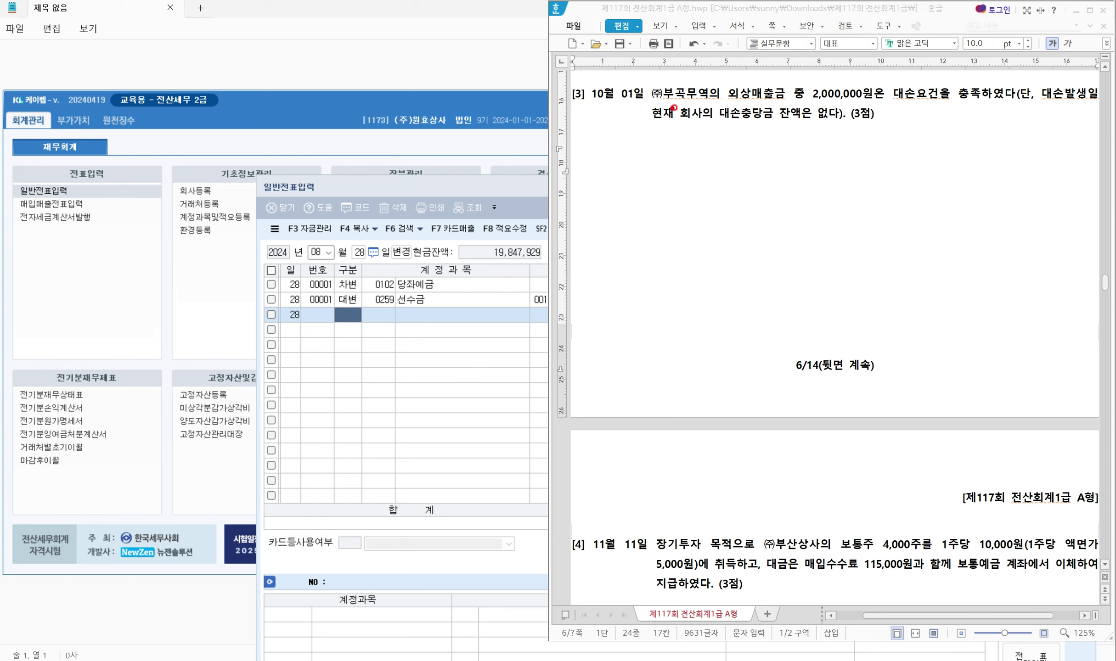
pyautogui.moveTo(731, 102); pyautogui.dragTo(993, 101)
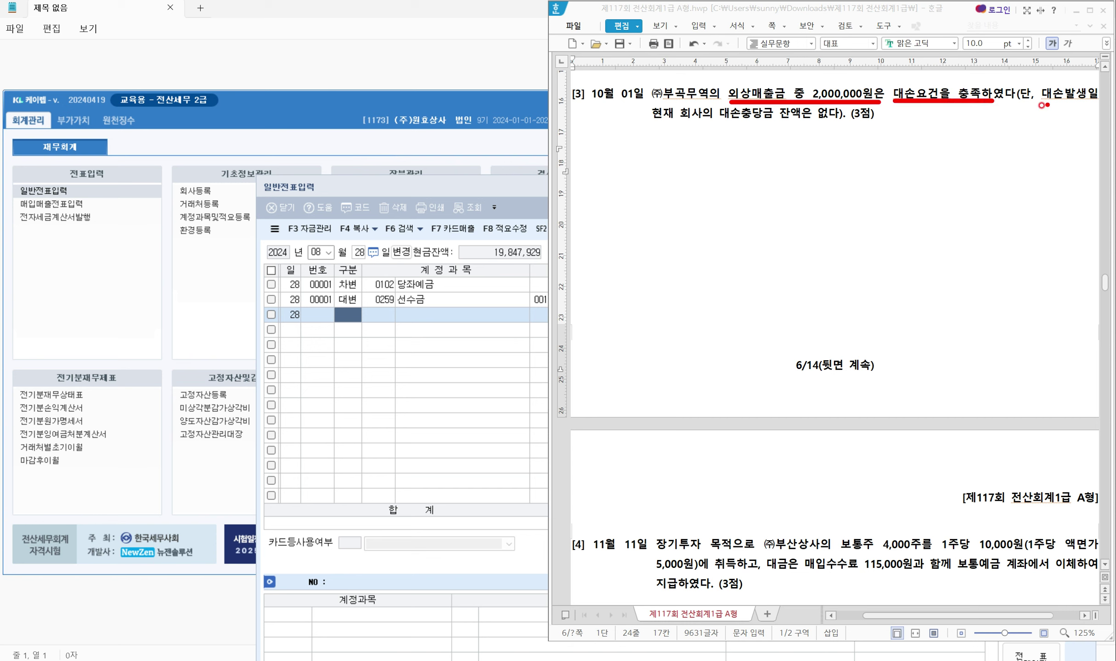
pyautogui.moveTo(718, 121); pyautogui.dragTo(843, 116)
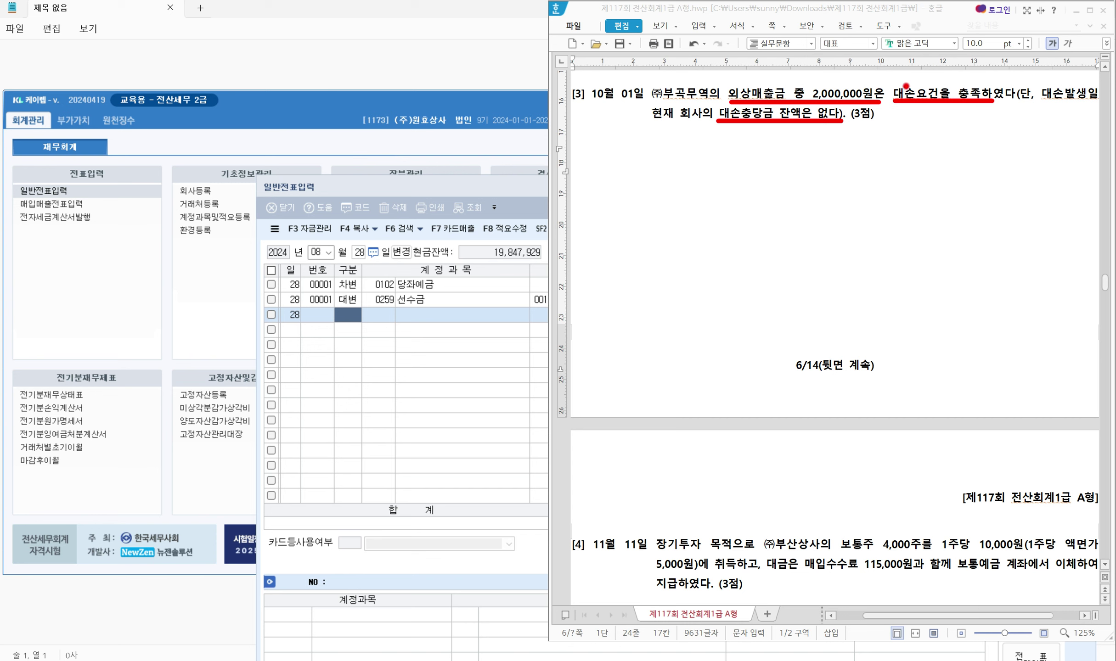
pyautogui.moveTo(908, 76); pyautogui.dragTo(930, 70)
pyautogui.press('Escape')
pyautogui.click(683, 161)
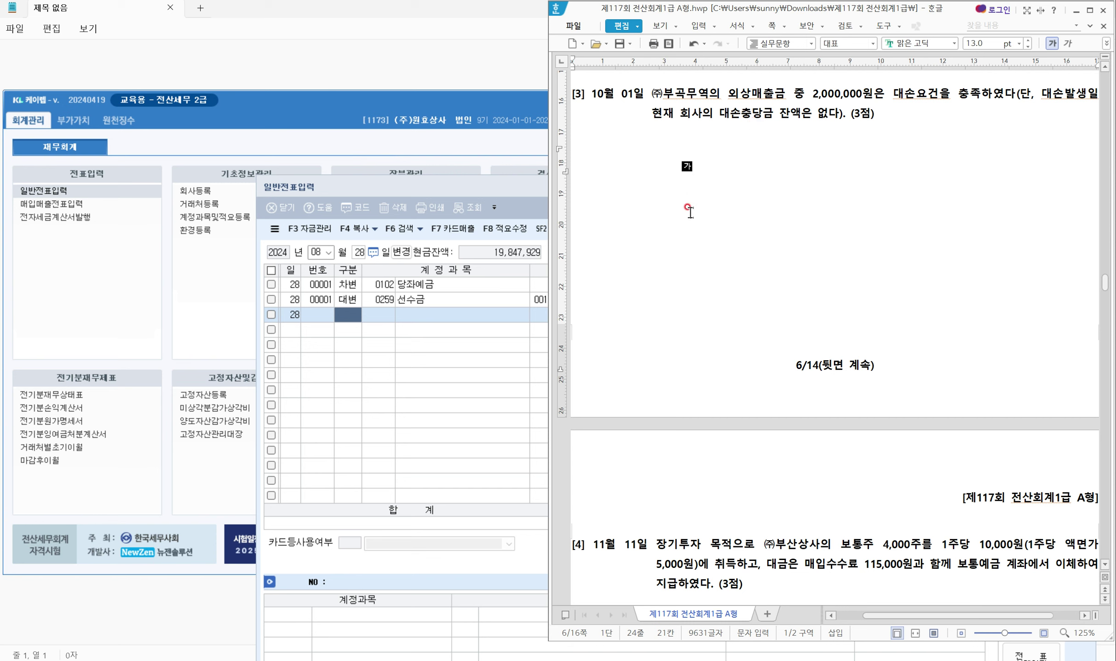
# Write the question [3] answer in the Hangul document: 대손상각비(판) 2,000,000 / 외상매출금 ㈜부곡무역 2,000,000
pyautogui.write('대손상락')
pyautogui.press('BackSpace')
pyautogui.press('BackSpace')
pyautogui.write('각비')
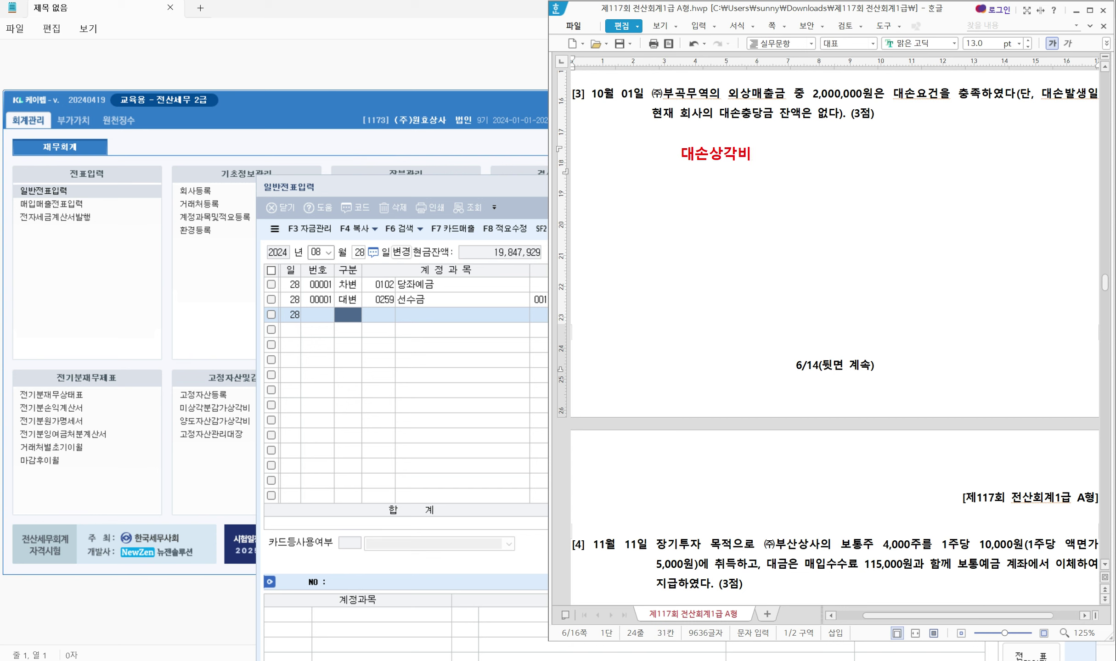
pyautogui.write('(판 ) 2,000,000   /')
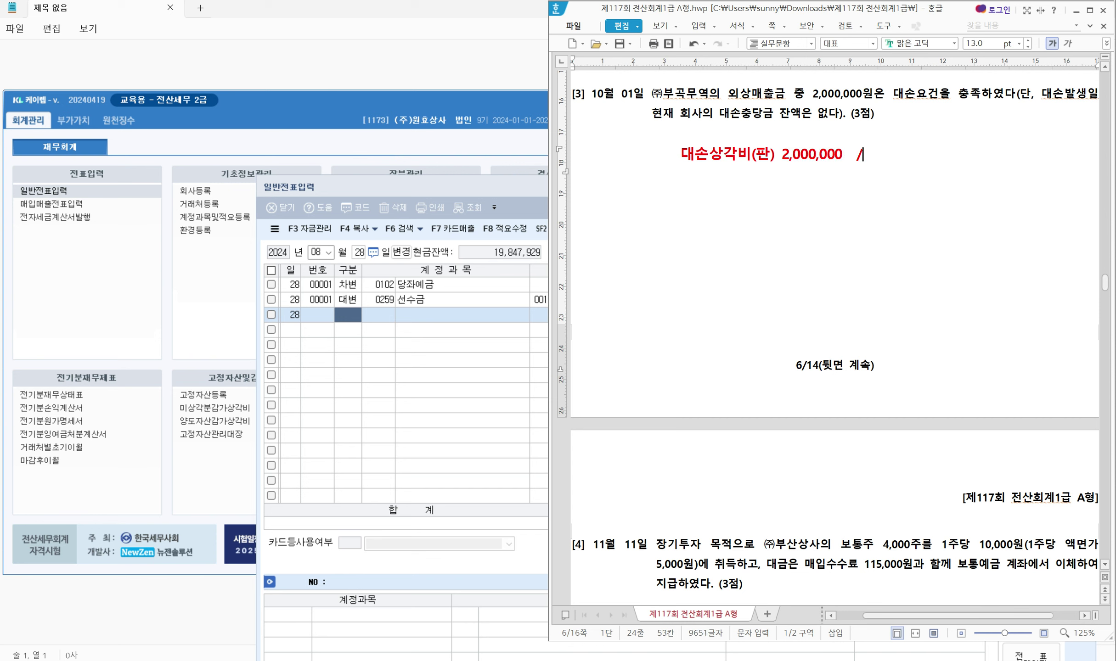
pyautogui.write('외상매출그')
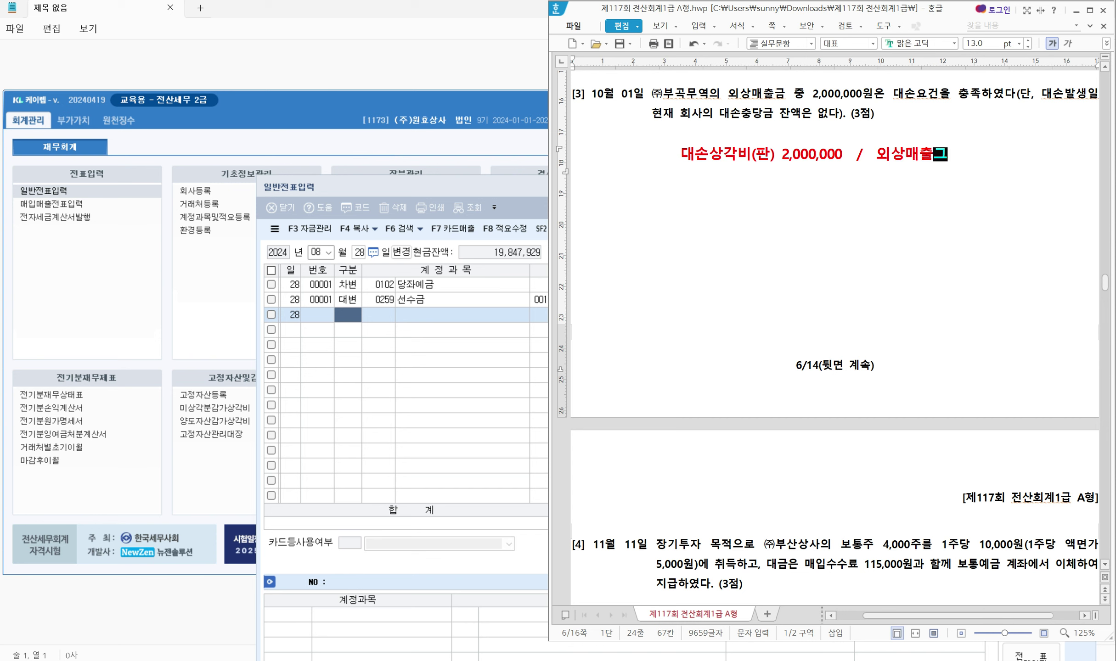
pyautogui.write(' (주)')
pyautogui.write('부곡무역')
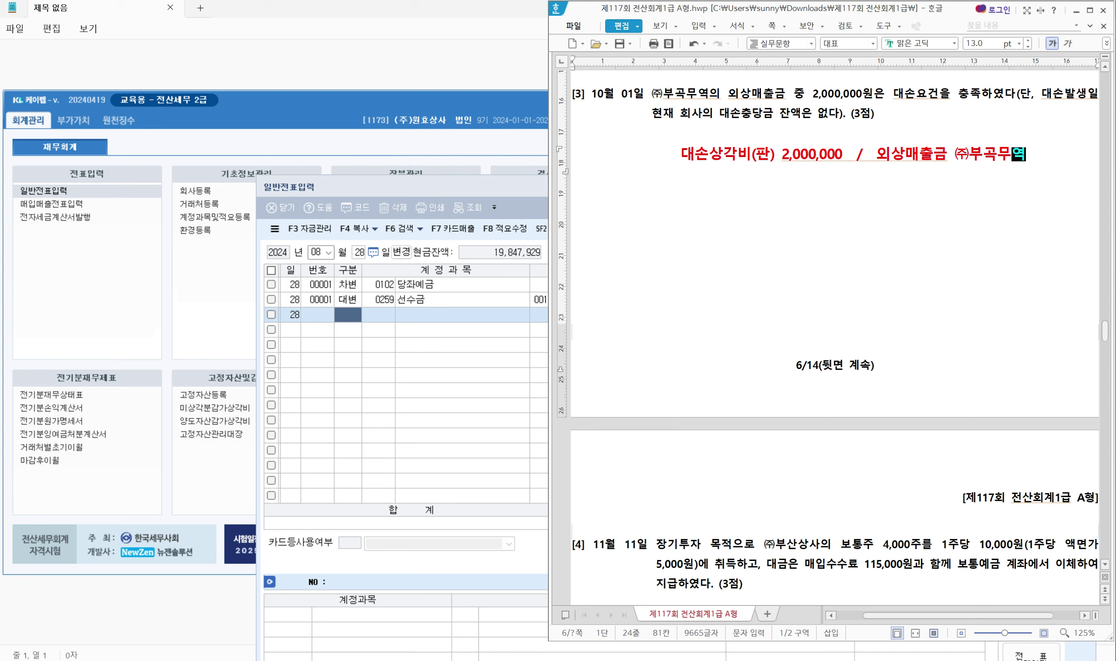
pyautogui.write(' 2,000,000')
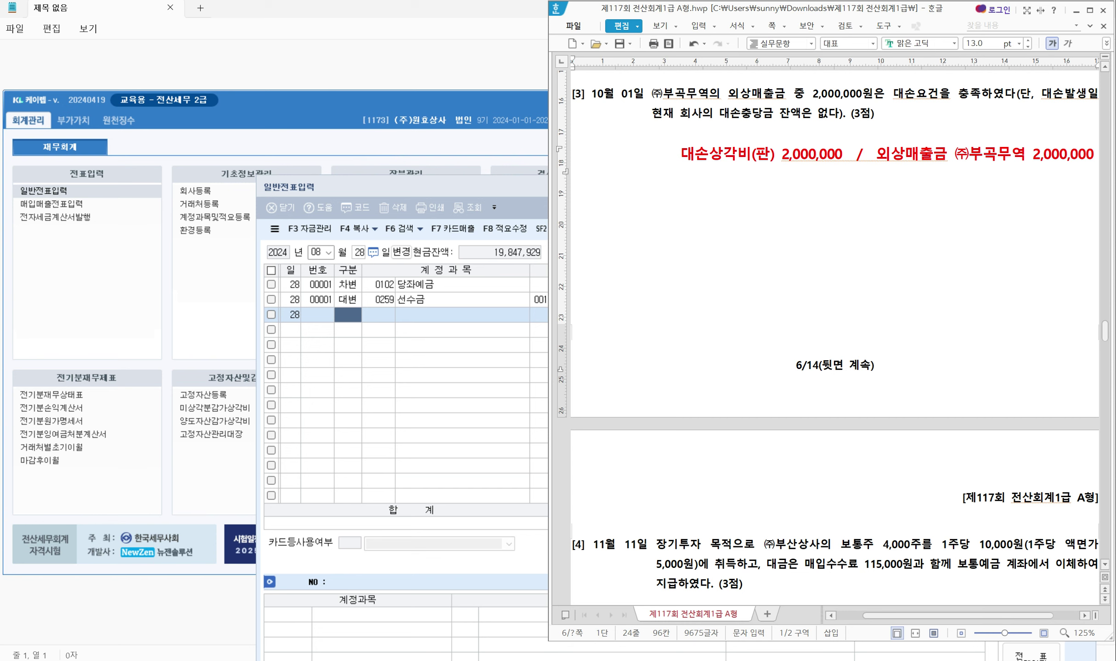
# Switch to the 일반전표입력 window in KcLep and set the voucher date to 10월 1일
pyautogui.click(482, 193)
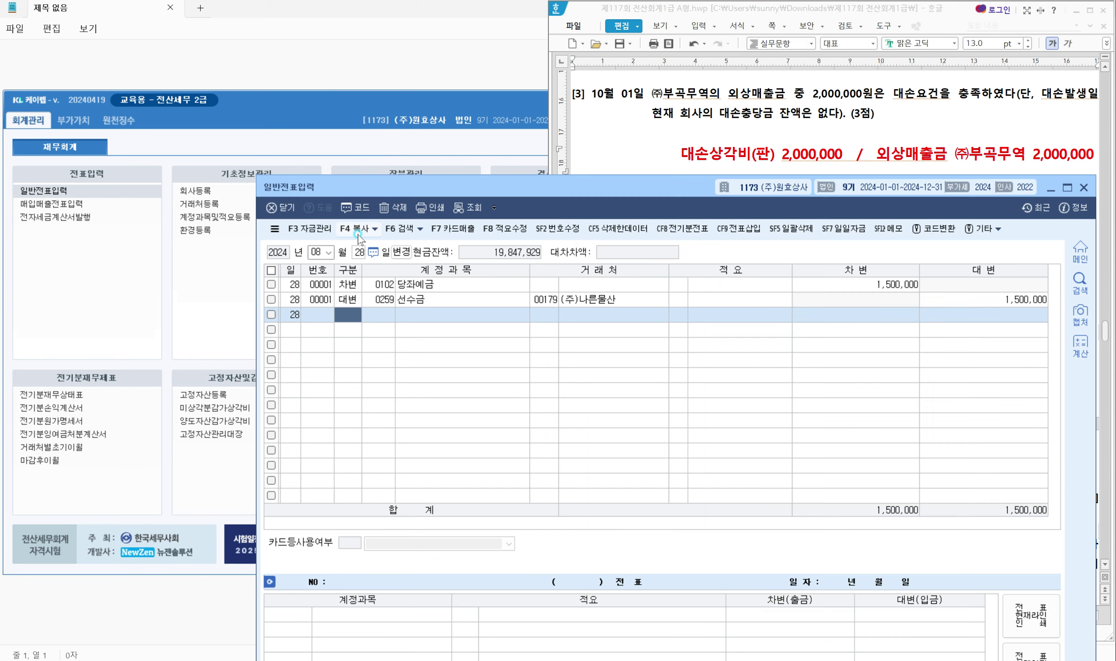
pyautogui.click(328, 253)
pyautogui.write('10')
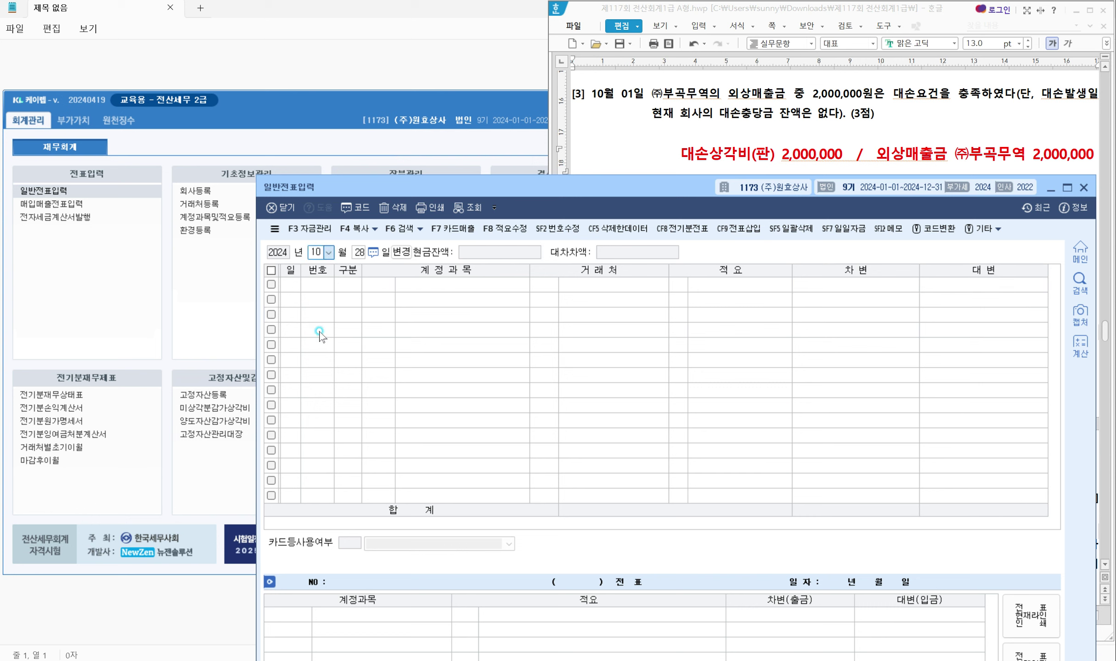
pyautogui.write('1')
pyautogui.press('Return')
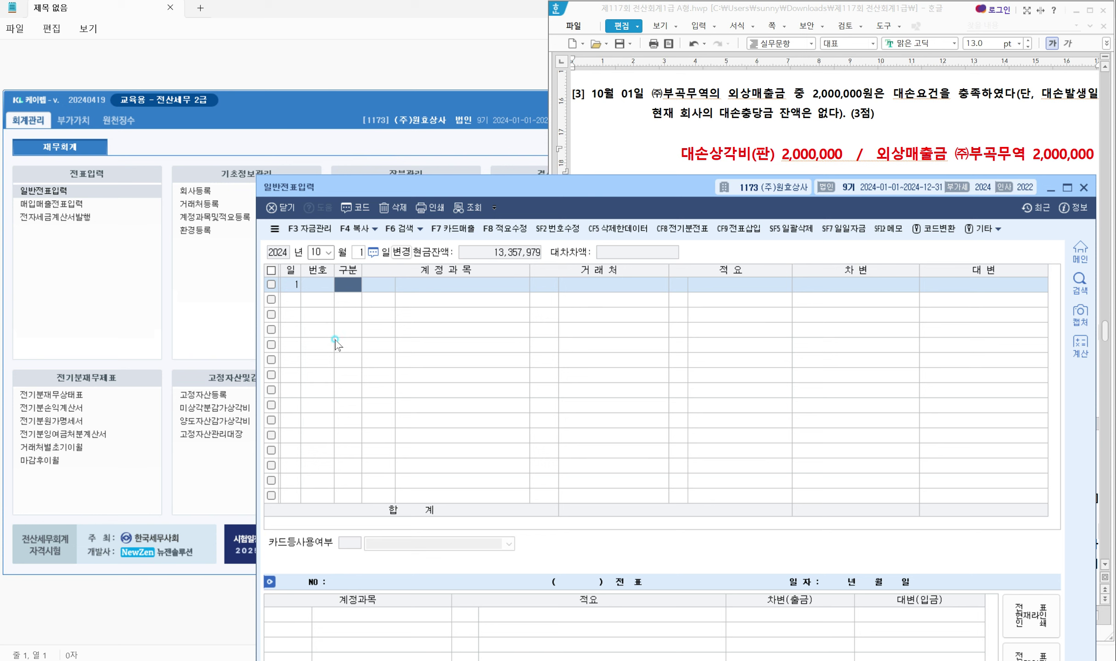
# Enter a 차변 line with account 0835 대손상각비 and amount 2,000,000 in the 10월 1일 voucher
pyautogui.press('3')
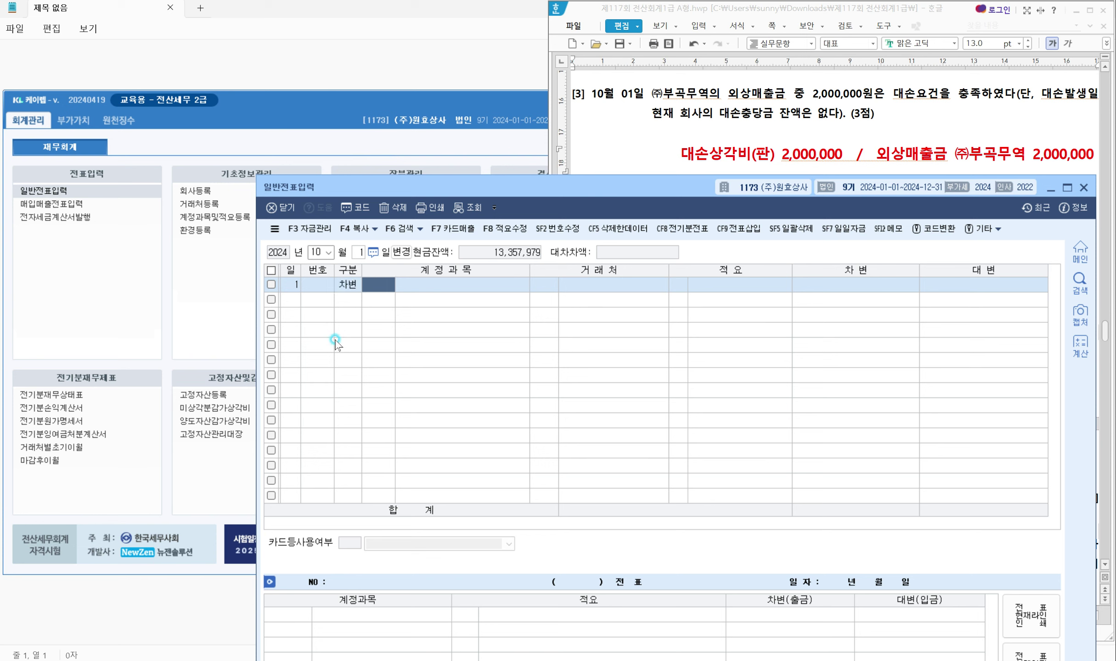
pyautogui.write('대손상')
pyautogui.press('Return')
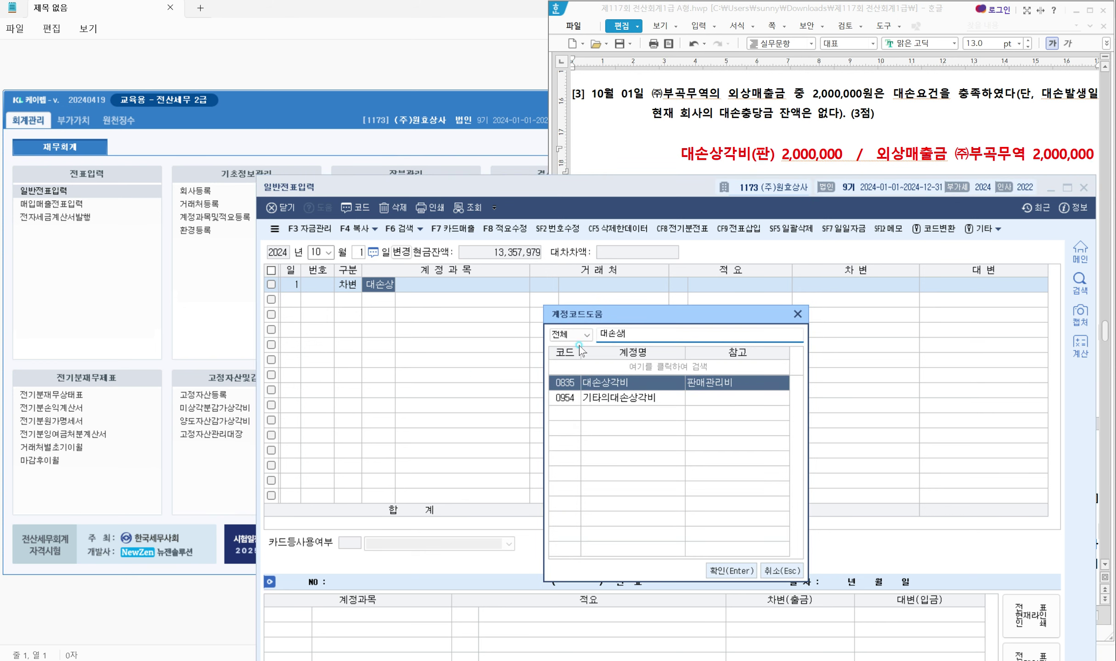
pyautogui.click(662, 382)
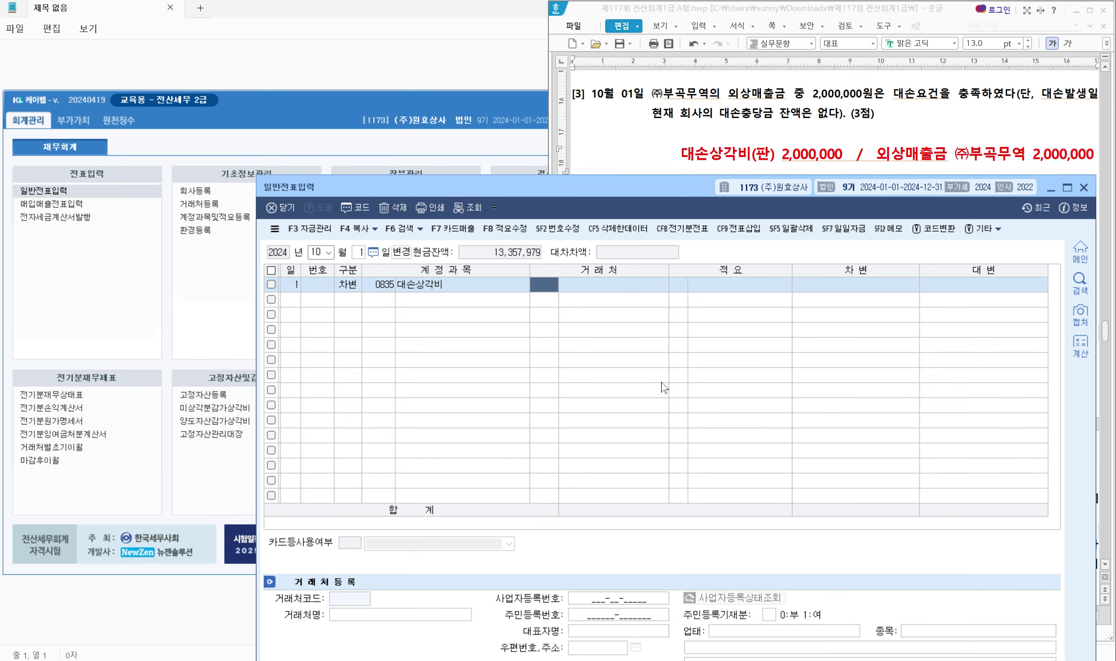
pyautogui.press('Return')
pyautogui.press('Return')
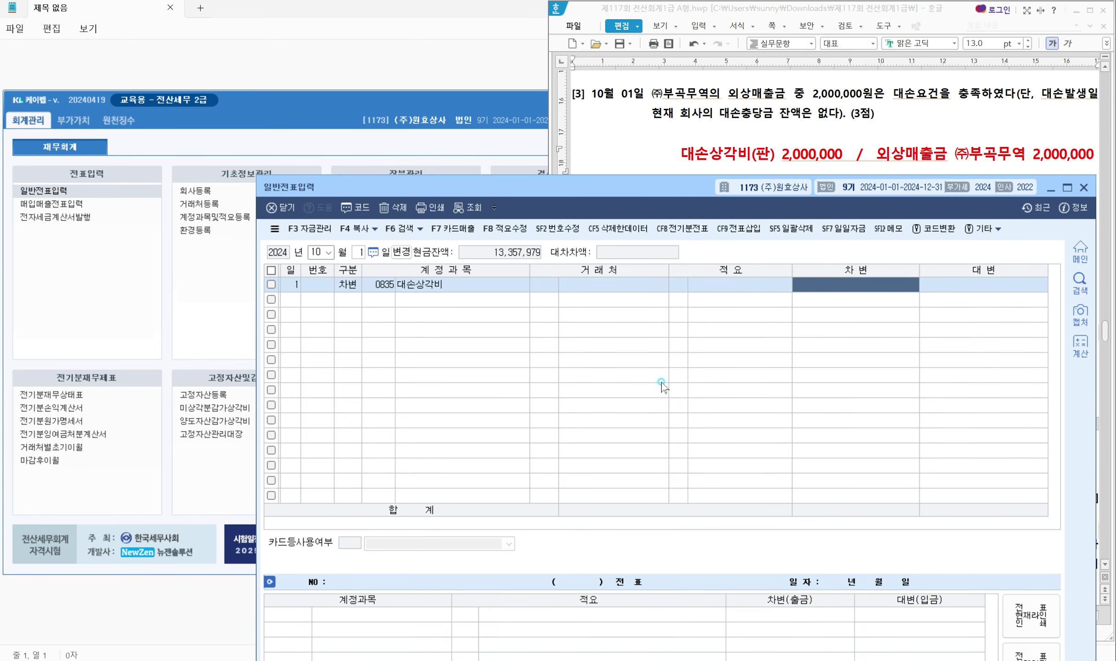
pyautogui.write('2000000')
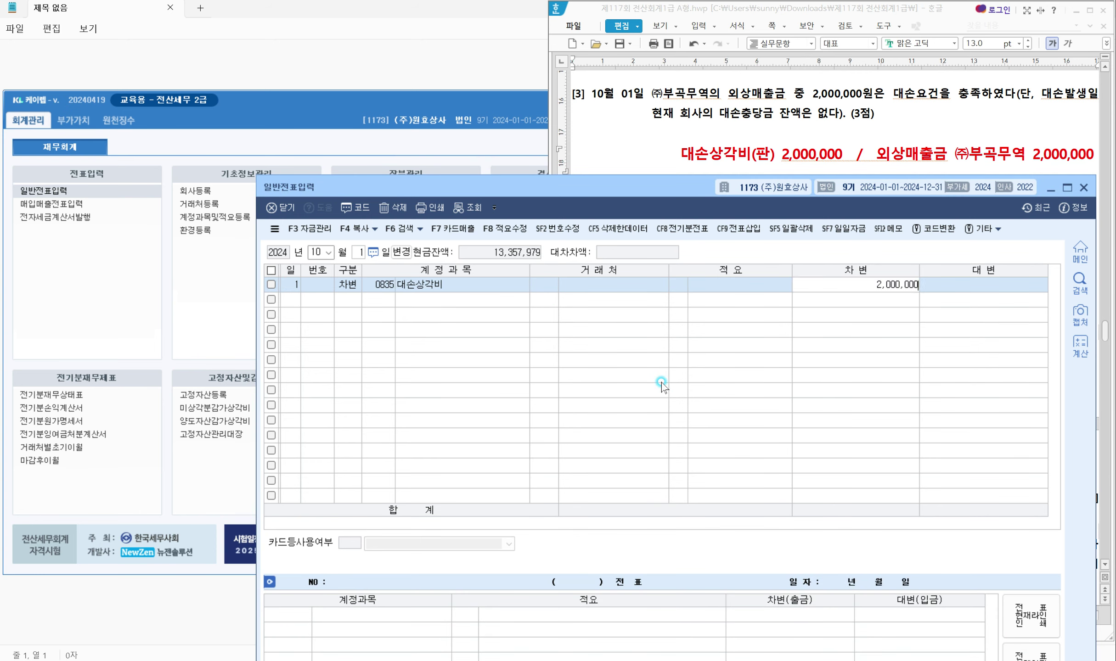
pyautogui.press('Return')
# Add a 대변 line with account 0108 외상매출금, 거래처 (주)부곡무역 and amount 2,000,000 to the 10월 1일 voucher
pyautogui.write('4')
pyautogui.press('Return')
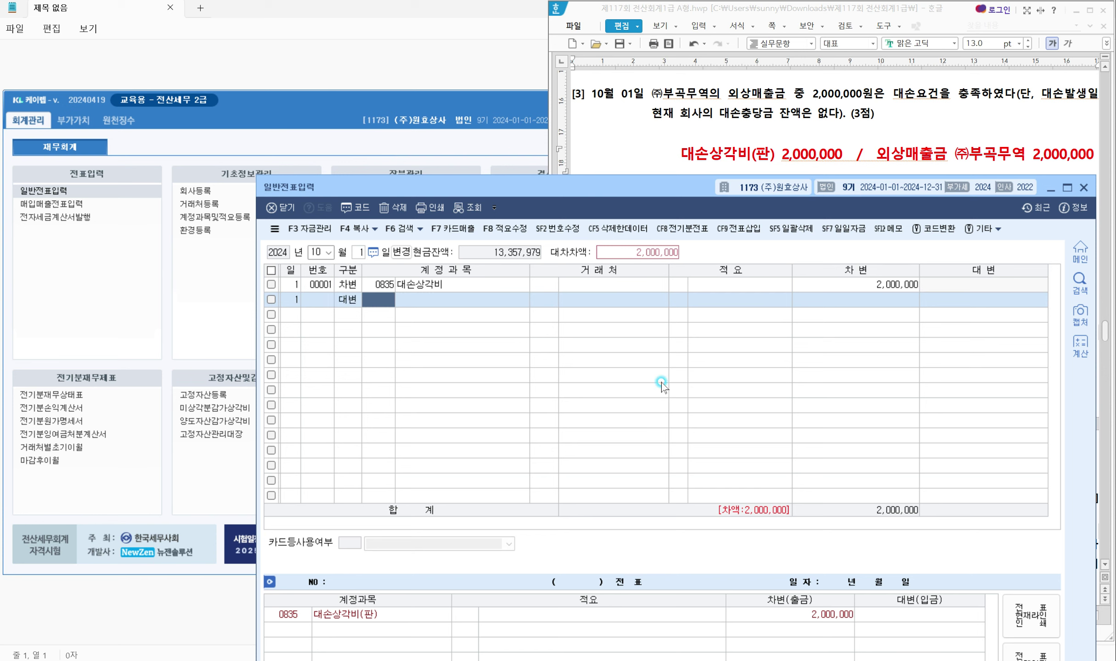
pyautogui.write('외상매')
pyautogui.press('Return')
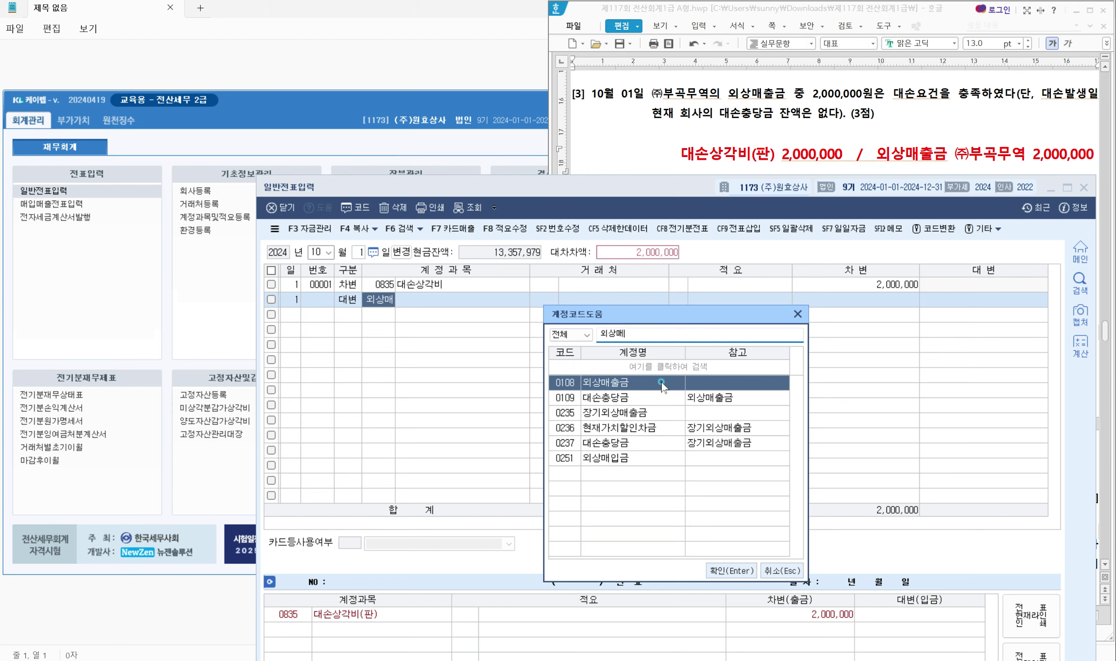
pyautogui.press('Return')
pyautogui.write('부곡')
pyautogui.press('Return')
pyautogui.press('Return')
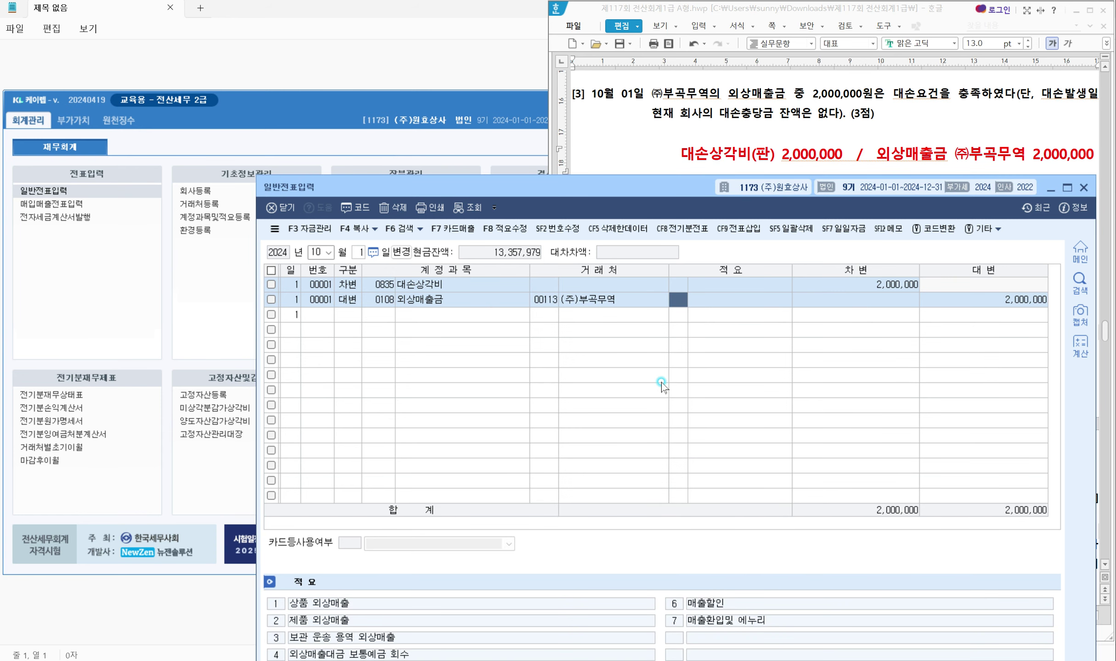
pyautogui.press('Return')
pyautogui.press('Return')
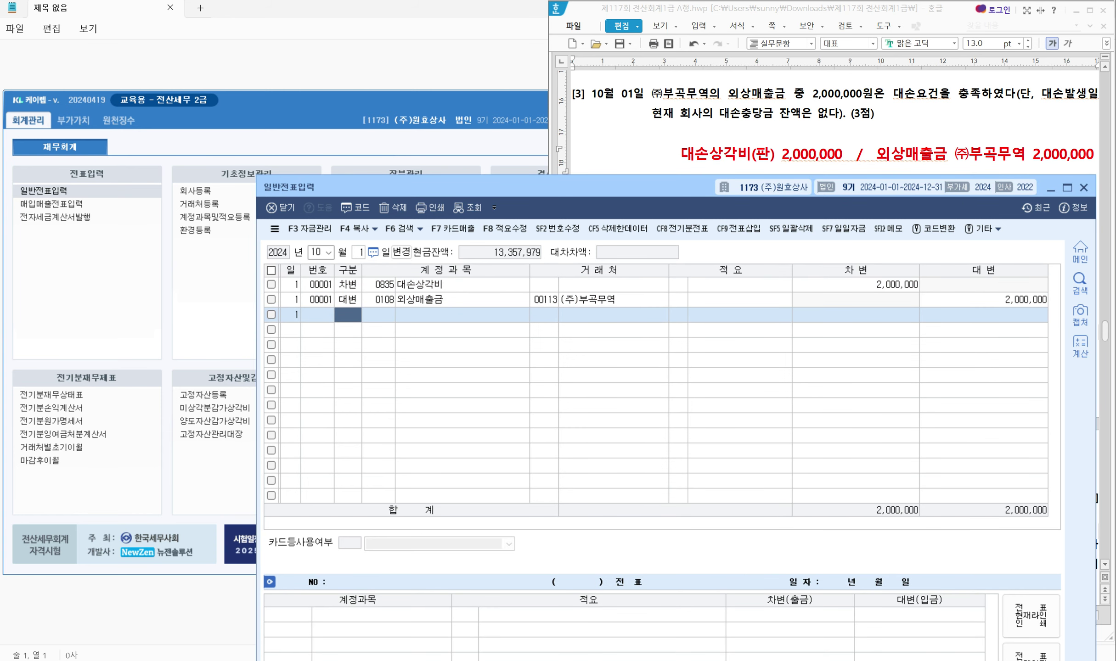
# Return to the Hangul document and examine the investment purpose, share quantity, unit price, 매입수수료 and payment account in question [4]
pyautogui.hotkey('alt', 'Tab')
pyautogui.press('pagedown')
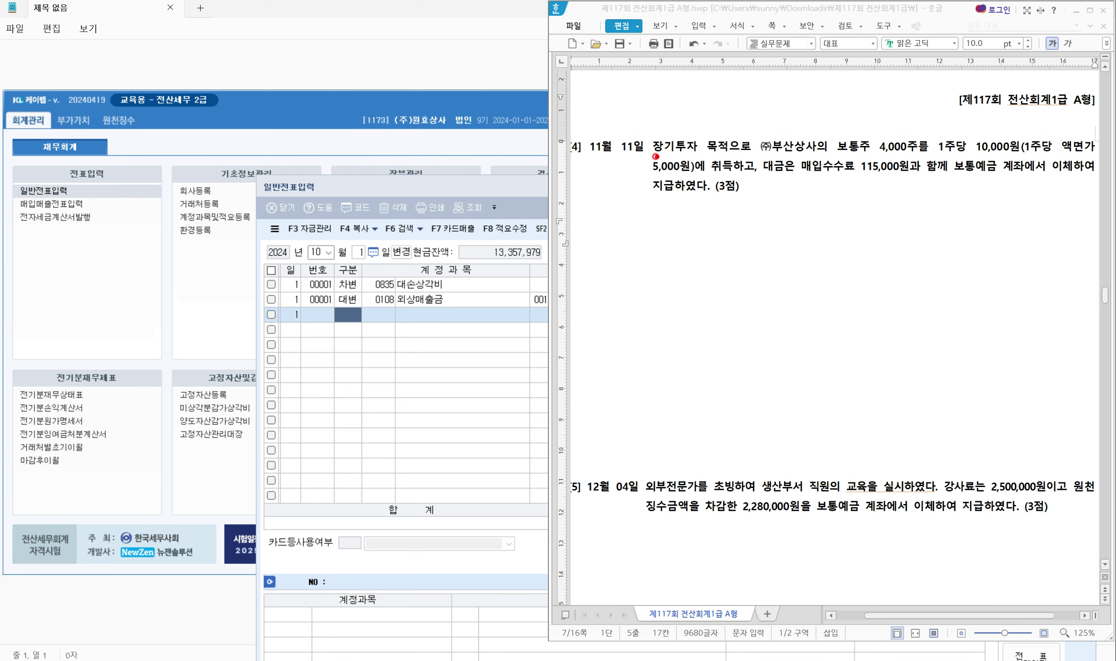
pyautogui.moveTo(648, 152); pyautogui.dragTo(733, 154)
pyautogui.moveTo(869, 154); pyautogui.dragTo(1020, 156)
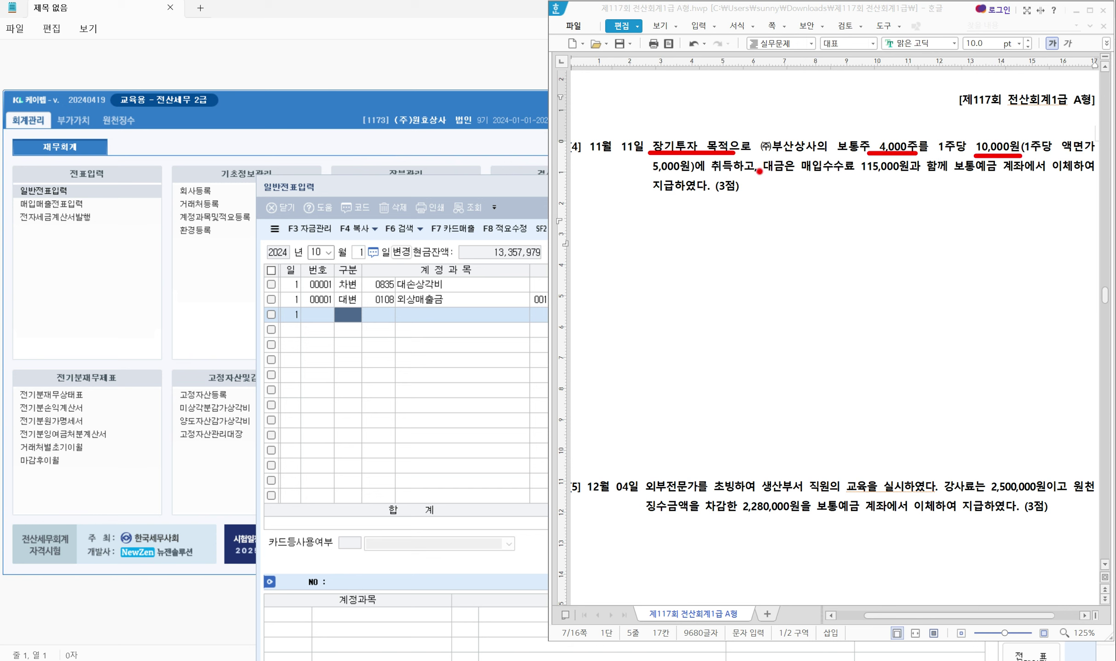
pyautogui.moveTo(714, 177); pyautogui.dragTo(1044, 177)
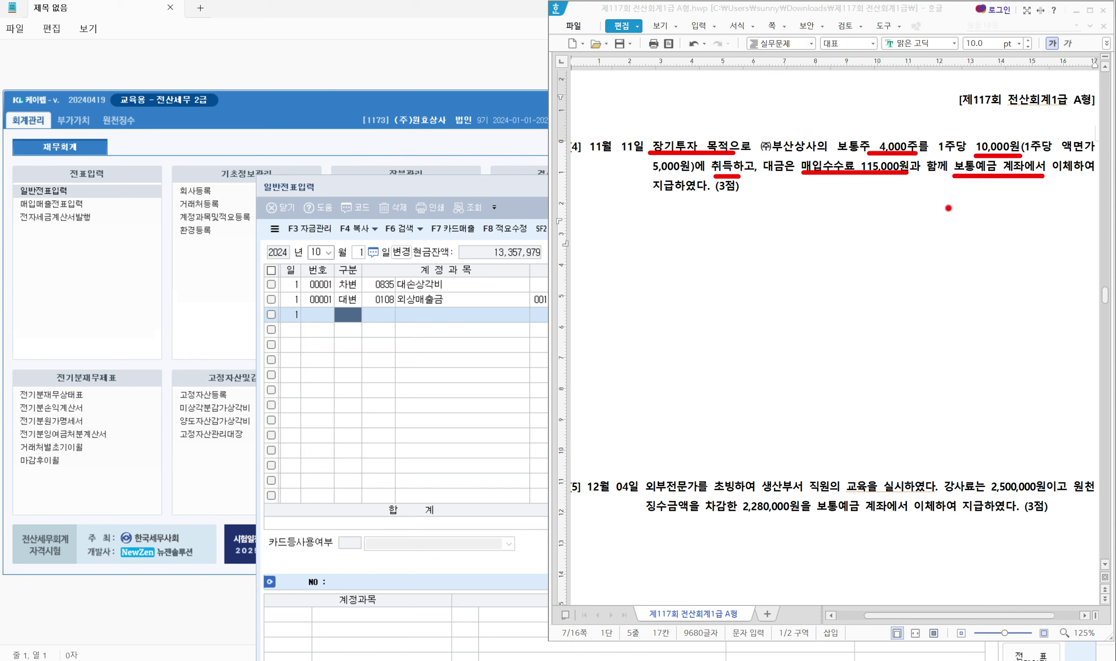
pyautogui.moveTo(670, 129); pyautogui.dragTo(684, 125)
pyautogui.moveTo(844, 130); pyautogui.dragTo(855, 122)
pyautogui.moveTo(891, 135)
pyautogui.mouseDown()
pyautogui.moveTo(894, 114)
pyautogui.moveTo(986, 127)
pyautogui.moveTo(986, 136)
pyautogui.mouseUp()
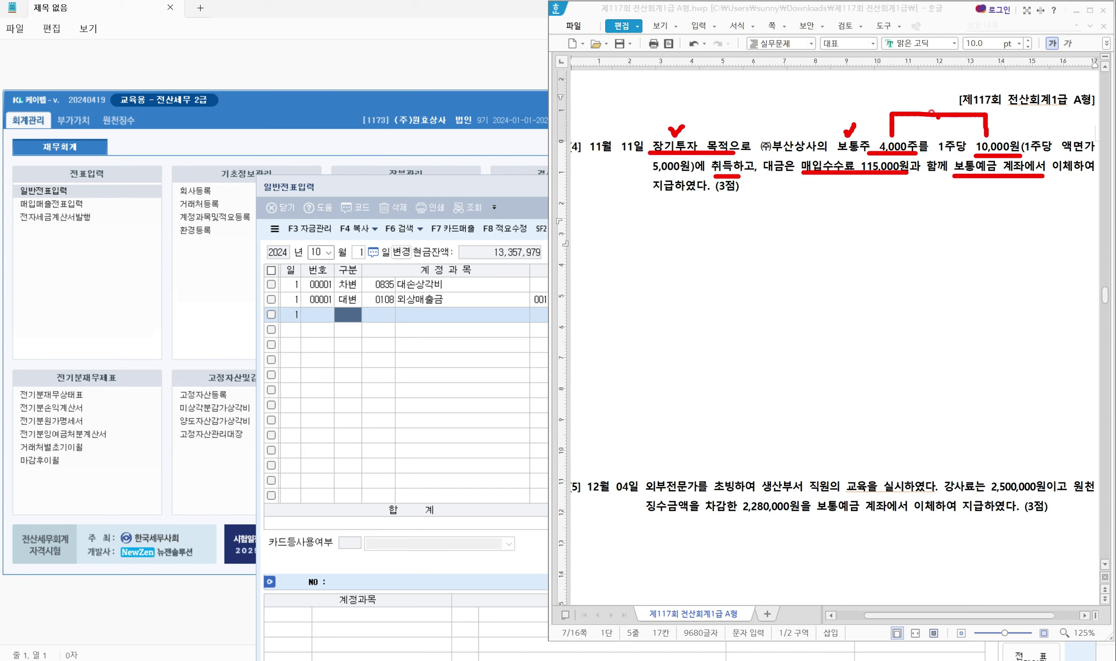
pyautogui.moveTo(924, 90)
pyautogui.mouseDown()
pyautogui.moveTo(915, 108)
pyautogui.moveTo(930, 111)
pyautogui.mouseUp()
pyautogui.press('Escape')
# Write 매도가능증권 as the debit account below question [4] in red text
pyautogui.click(668, 248)
pyautogui.write('매도간으즈')
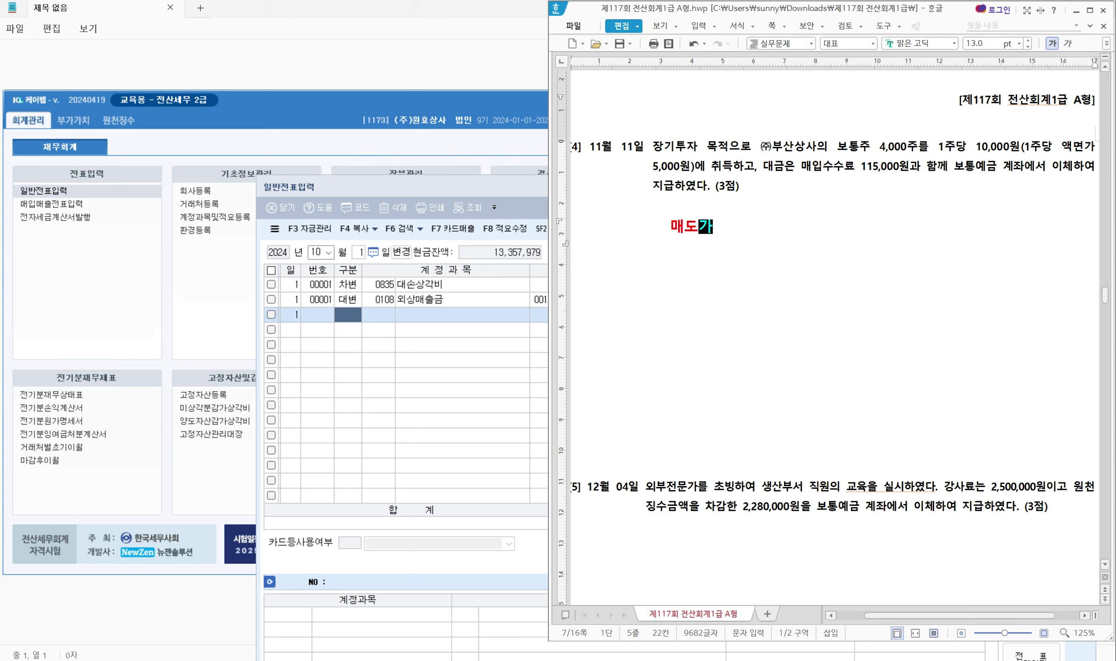
pyautogui.press('BackSpace')
pyautogui.press('BackSpace')
pyautogui.press('BackSpace')
pyautogui.press('BackSpace')
pyautogui.write('가능ㅈ')
pyautogui.write('증권')
# Examine the share quantity, price per share and 매입수수료 that make up the acquisition cost in question [4]
pyautogui.click(865, 156)
pyautogui.moveTo(865, 155); pyautogui.dragTo(1031, 156)
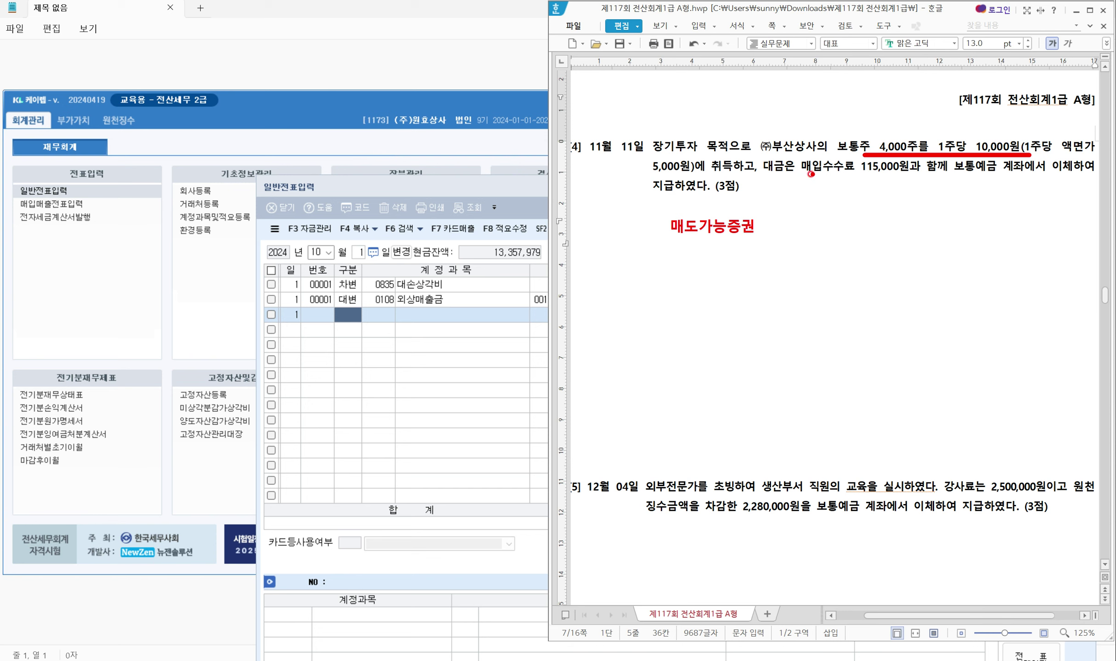
pyautogui.moveTo(801, 175); pyautogui.dragTo(909, 175)
pyautogui.moveTo(844, 149)
pyautogui.mouseDown()
pyautogui.moveTo(838, 118)
pyautogui.moveTo(873, 135)
pyautogui.mouseUp()
pyautogui.moveTo(802, 125)
pyautogui.mouseDown()
pyautogui.moveTo(822, 124)
pyautogui.moveTo(815, 140)
pyautogui.mouseUp()
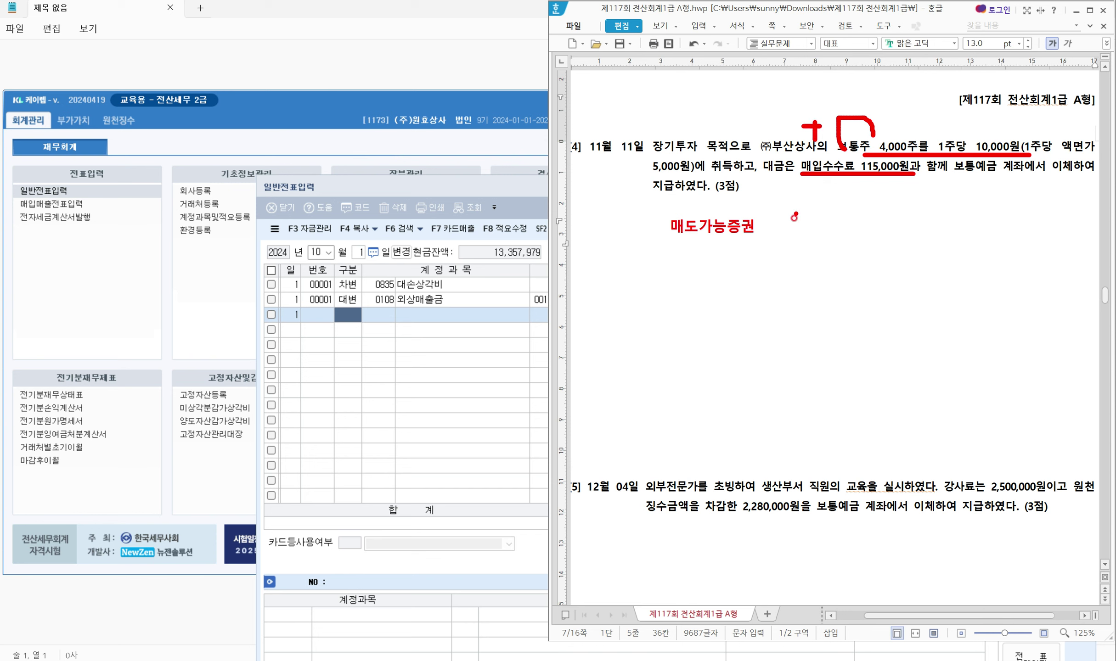
pyautogui.press('Escape')
# Complete the question [4] answer after 매도가능증권 with 40,115,000 / 보통예금 40,115,000
pyautogui.click(782, 238)
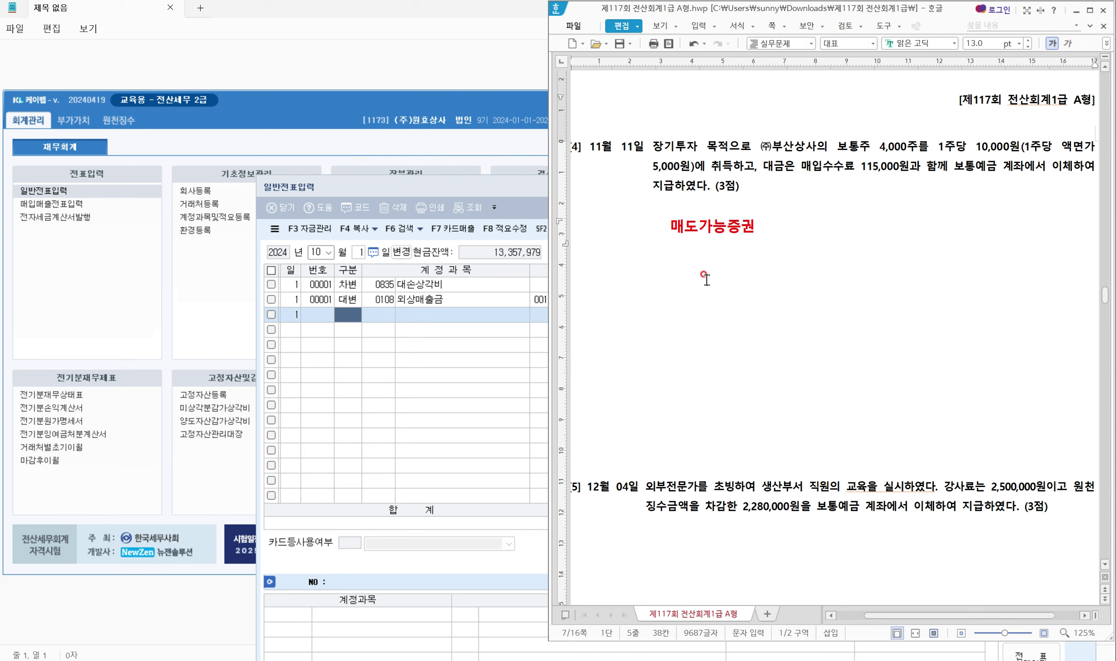
pyautogui.write('40,')
pyautogui.write('115,000')
pyautogui.write('    /')
pyautogui.write(' ㅂ보토예')
pyautogui.press('BackSpace')
pyautogui.press('BackSpace')
pyautogui.press('BackSpace')
pyautogui.write('통ㅇ')
pyautogui.write('예금 ')
pyautogui.write('40,115,000')
# Keep the written answer uncovered, return to 일반전표입력 in KcLep, and set the voucher date to 11월 11일
pyautogui.scroll(-2, 826, 321)
pyautogui.click(327, 254)
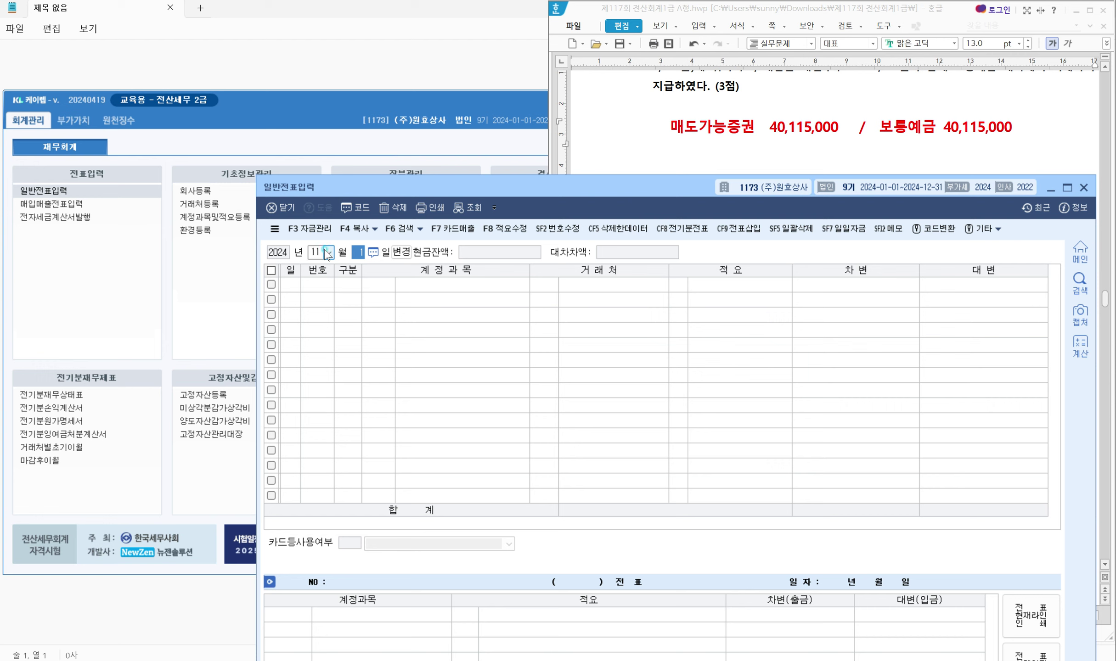
pyautogui.write('11')
pyautogui.press('Return')
pyautogui.write('11')
pyautogui.press('Return')
# Start a 차변 line in the 11월 11일 voucher and look up accounts matching 매도가
pyautogui.write('3')
pyautogui.press('Return')
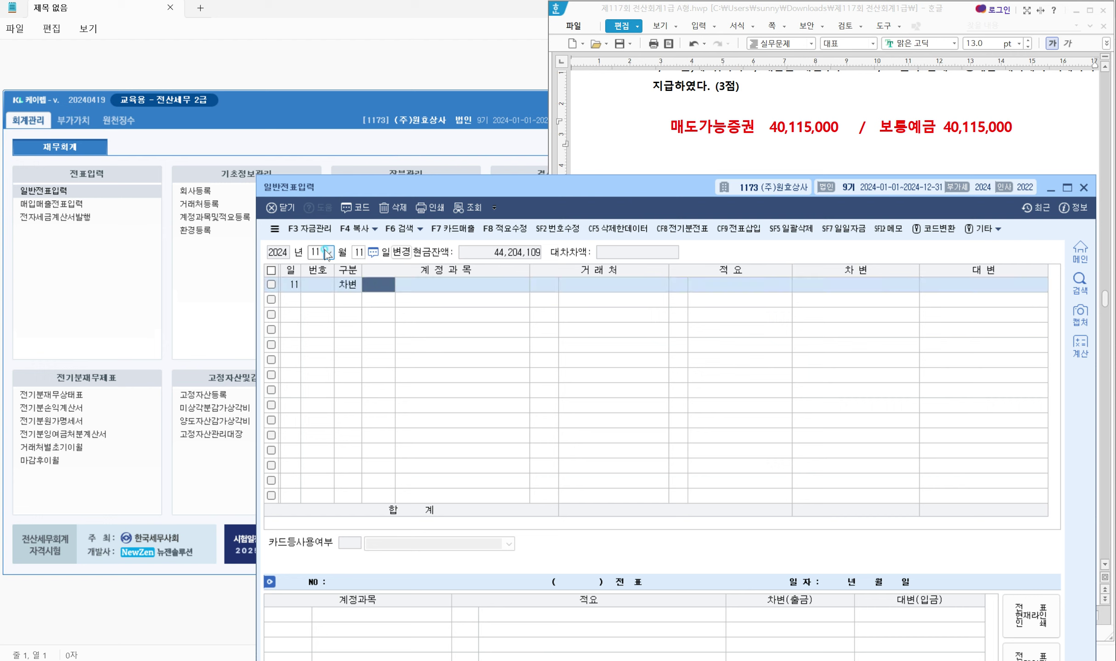
pyautogui.write('매도가')
pyautogui.press('Return')
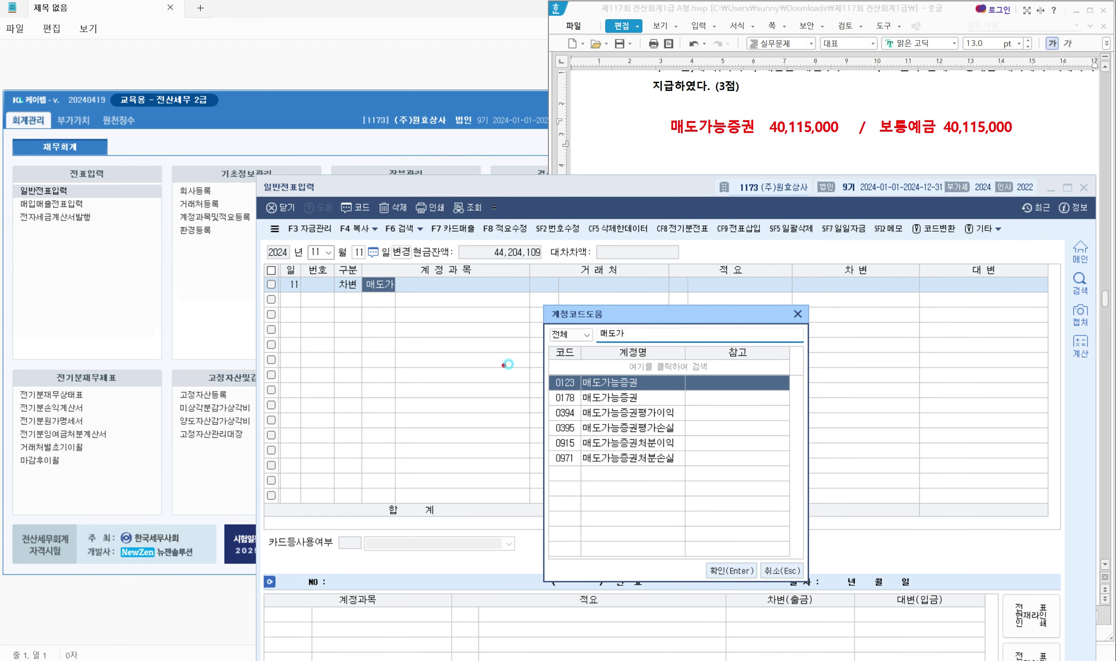
# Compare the 0123 and 0178 매도가능증권 accounts in 계정코드도움 by 당좌자산 and 투자자산 classification
pyautogui.moveTo(529, 362); pyautogui.dragTo(817, 411)
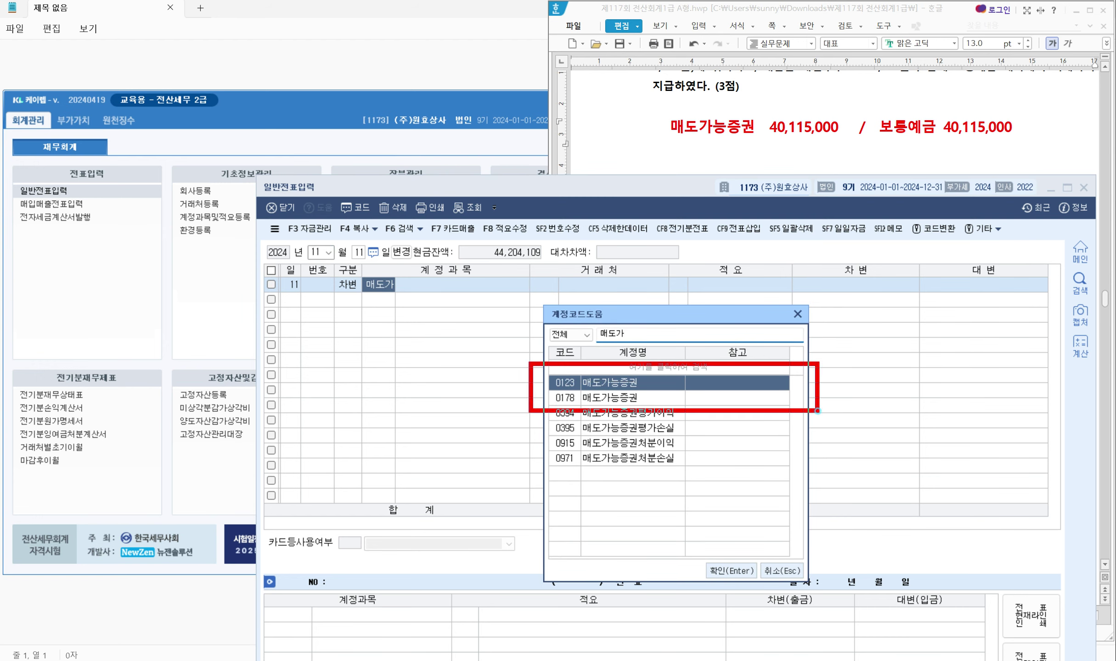
pyautogui.moveTo(647, 367); pyautogui.dragTo(746, 383)
pyautogui.moveTo(648, 390); pyautogui.dragTo(746, 406)
pyautogui.moveTo(553, 389); pyautogui.dragTo(647, 389)
pyautogui.moveTo(542, 398); pyautogui.dragTo(647, 405)
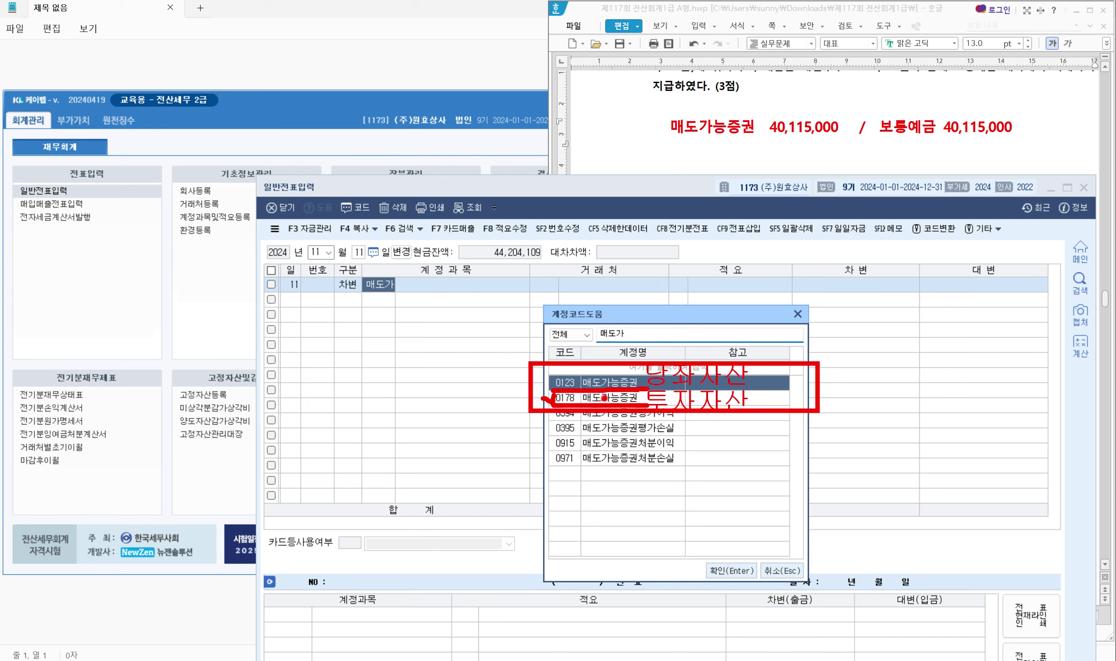
pyautogui.press('Escape')
# Choose account 0178 매도가능증권 for the 차변 line and enter the amount 40,115,000
pyautogui.click(604, 399)
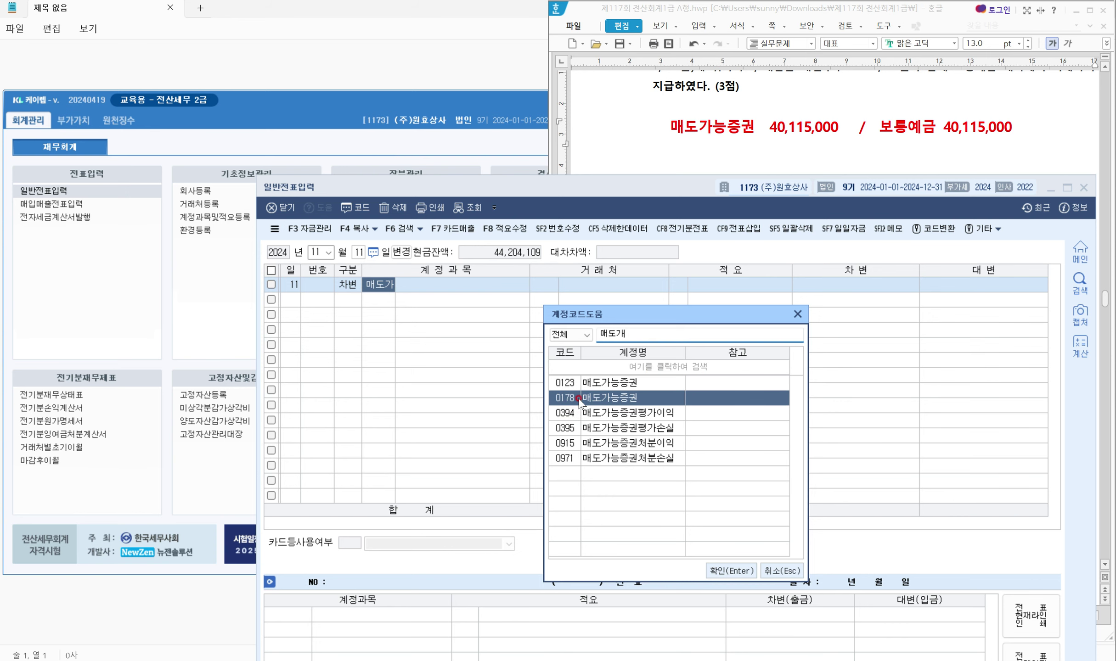
pyautogui.click(716, 570)
pyautogui.press('Return')
pyautogui.press('Return')
pyautogui.press('Return')
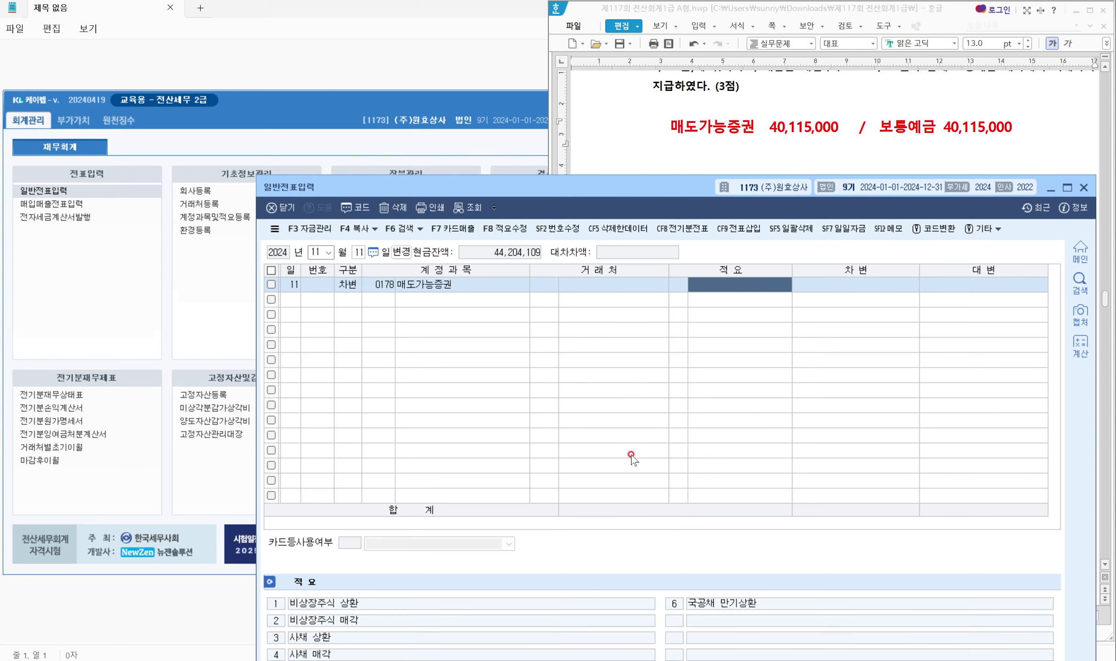
pyautogui.write('40,115,000')
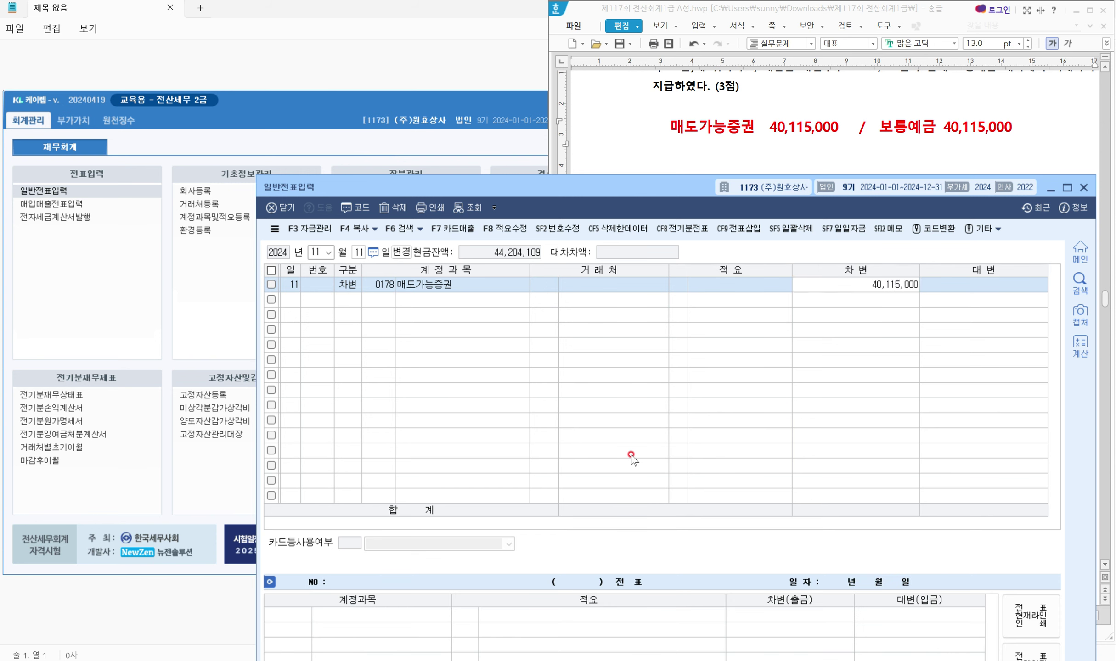
pyautogui.press('Return')
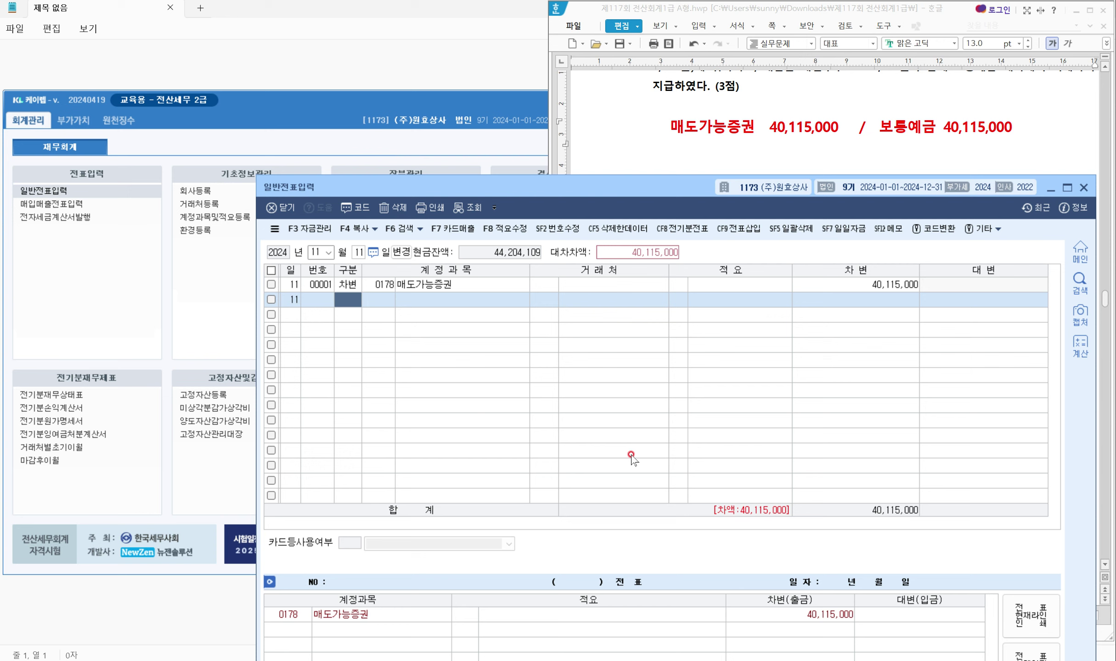
# Add a 대변 line for account 0103 보통예금 to the 11월 11일 voucher, accepting the balancing amount
pyautogui.write('4')
pyautogui.write('보통')
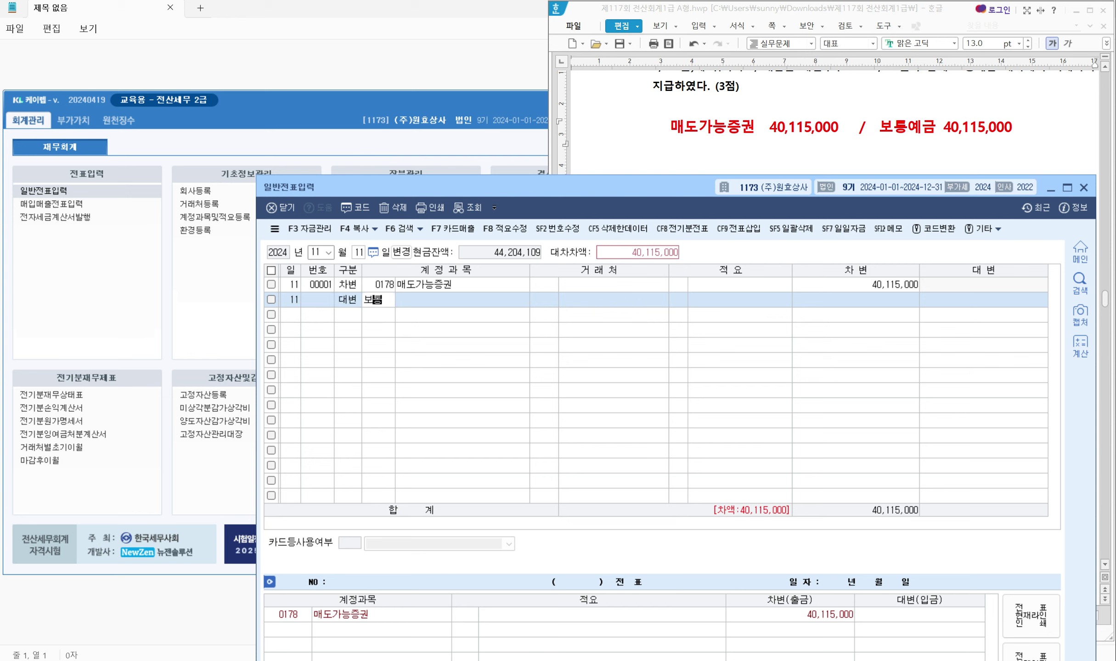
pyautogui.press('Return')
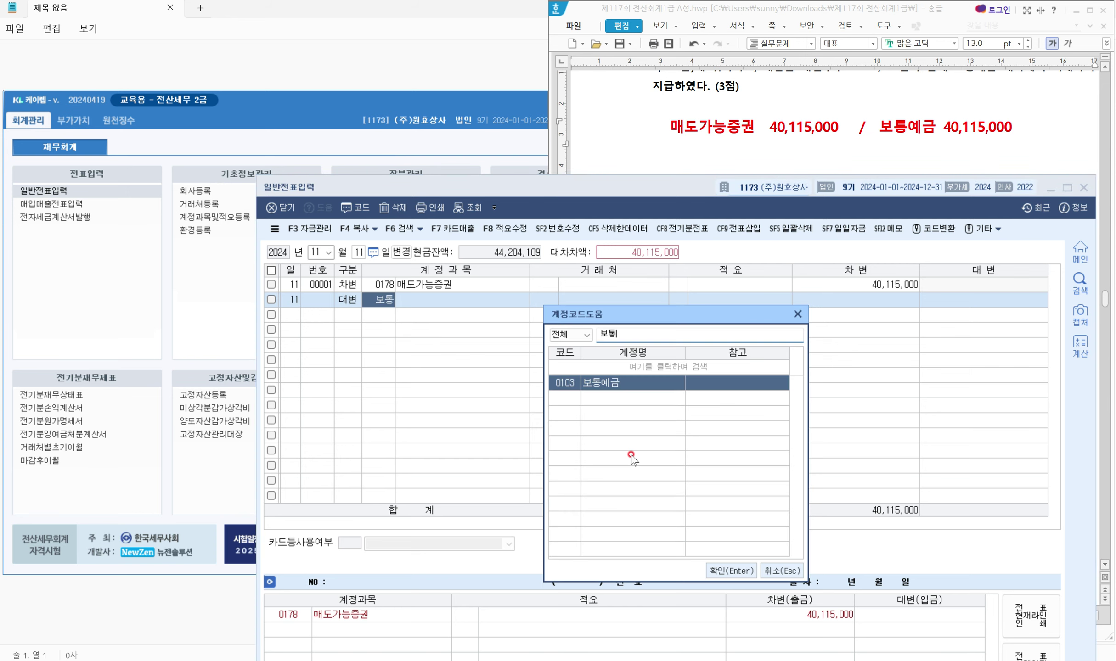
pyautogui.press('Return')
pyautogui.press('Return')
pyautogui.press('Return')
pyautogui.press('Return')
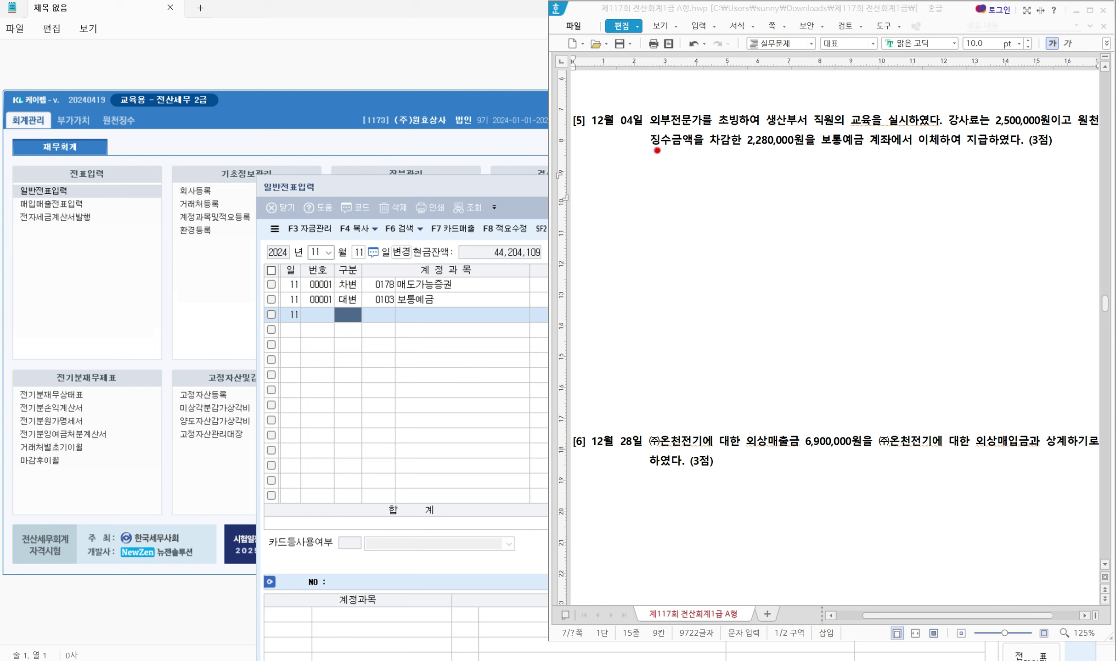
# Read question [5] in the Hangul document, temporarily underlining the 생산부서 training, the 강사료, the withheld tax and the 보통예금 payment
pyautogui.click(653, 131)
pyautogui.moveTo(765, 129); pyautogui.dragTo(908, 127)
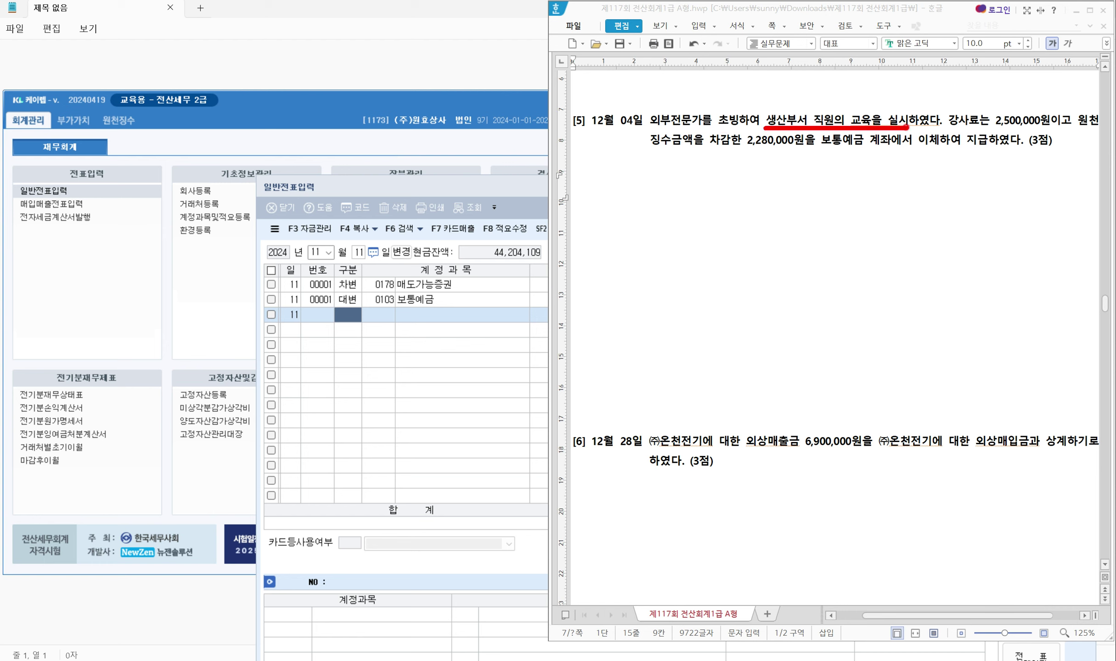
pyautogui.moveTo(950, 125); pyautogui.dragTo(1091, 126)
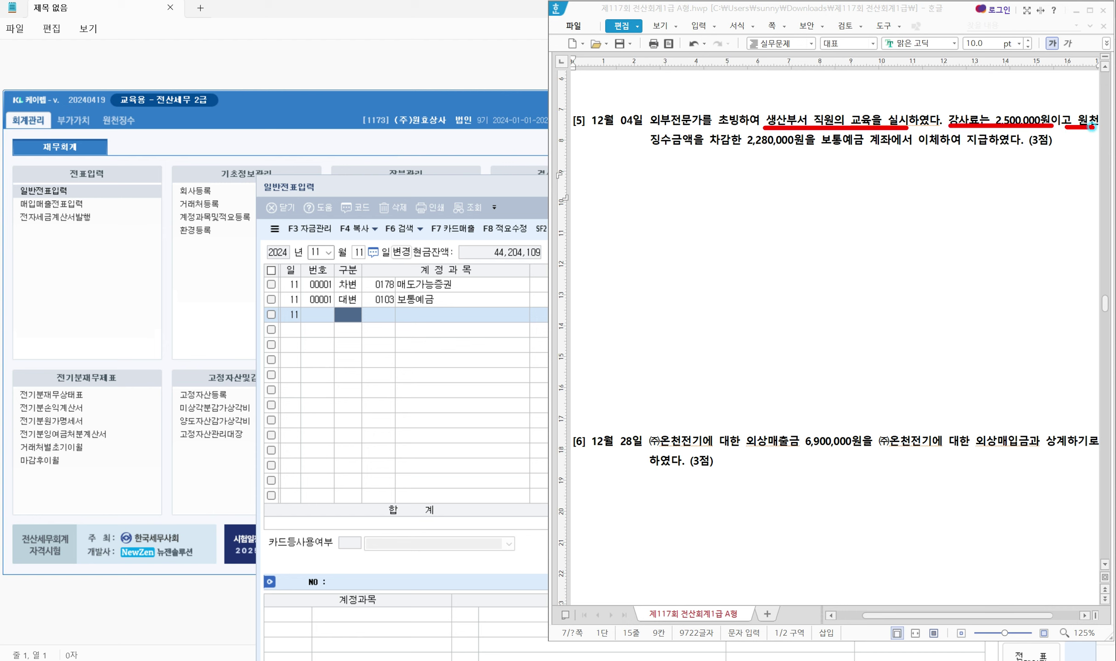
pyautogui.moveTo(650, 148); pyautogui.dragTo(767, 147)
pyautogui.moveTo(774, 147); pyautogui.dragTo(895, 148)
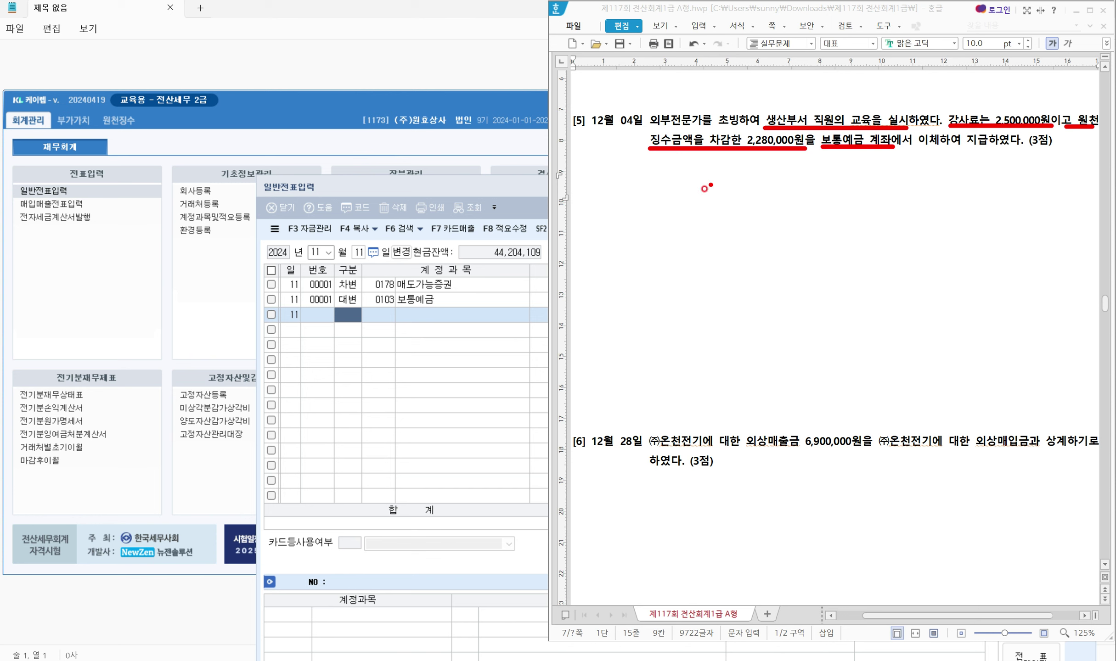
pyautogui.press('Escape')
# Write the entry under question [5]: 교육훈련비(제) 2,500,000 / 예수금 220,000, with 보통예금 2,280,000 on the second line
pyautogui.click(683, 186)
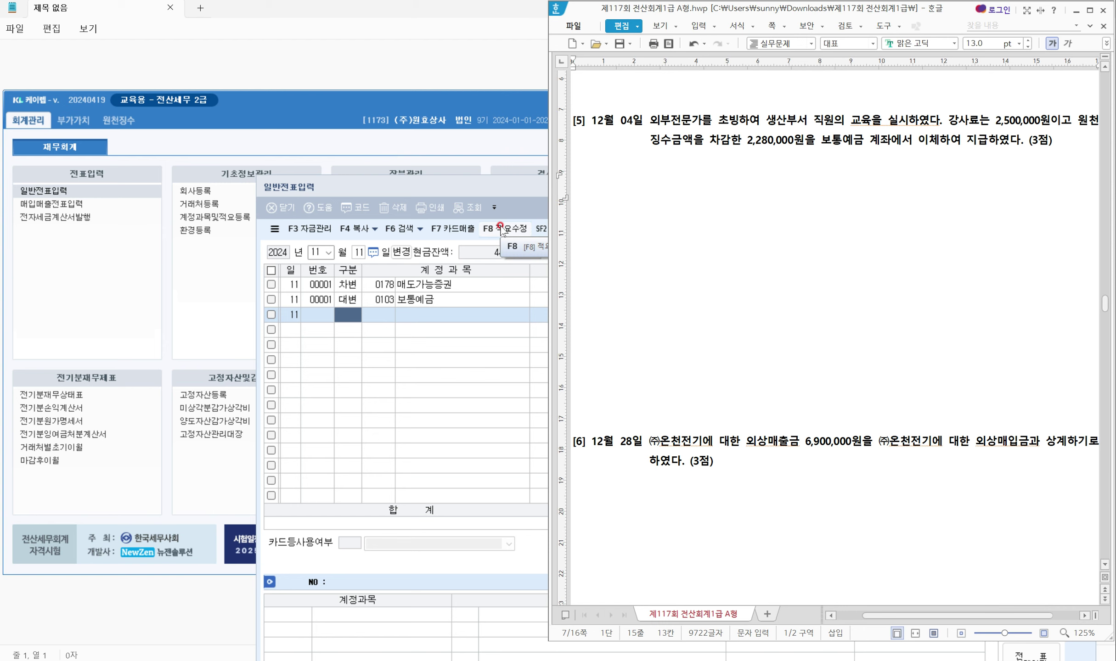
pyautogui.write('교육훈련비(제')
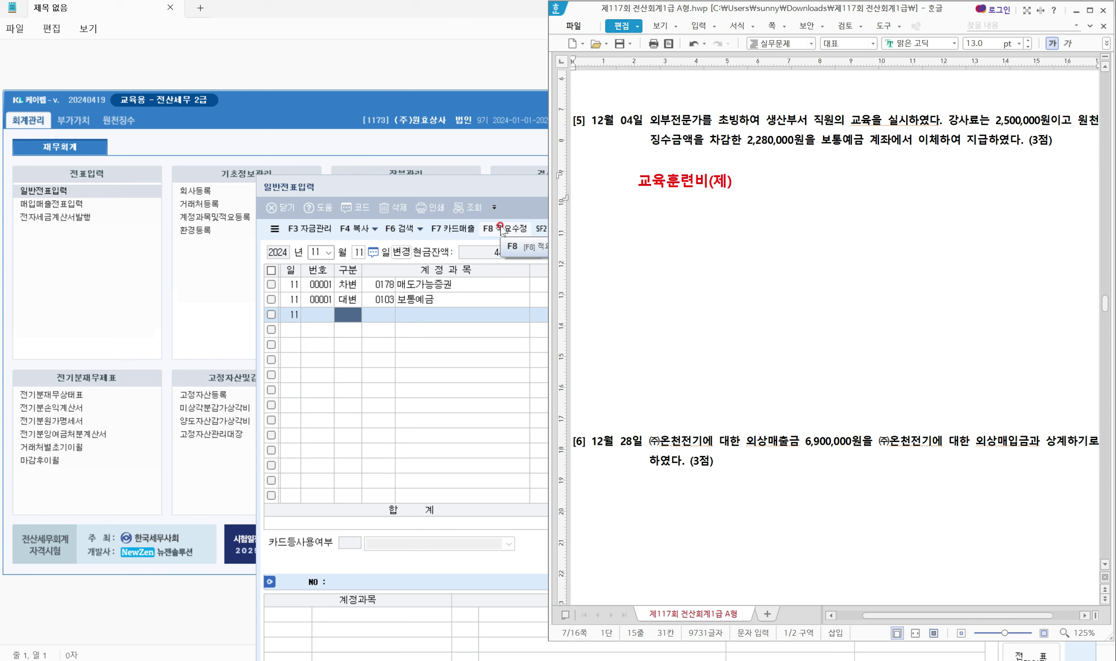
pyautogui.write(') 2,500,000   /   ')
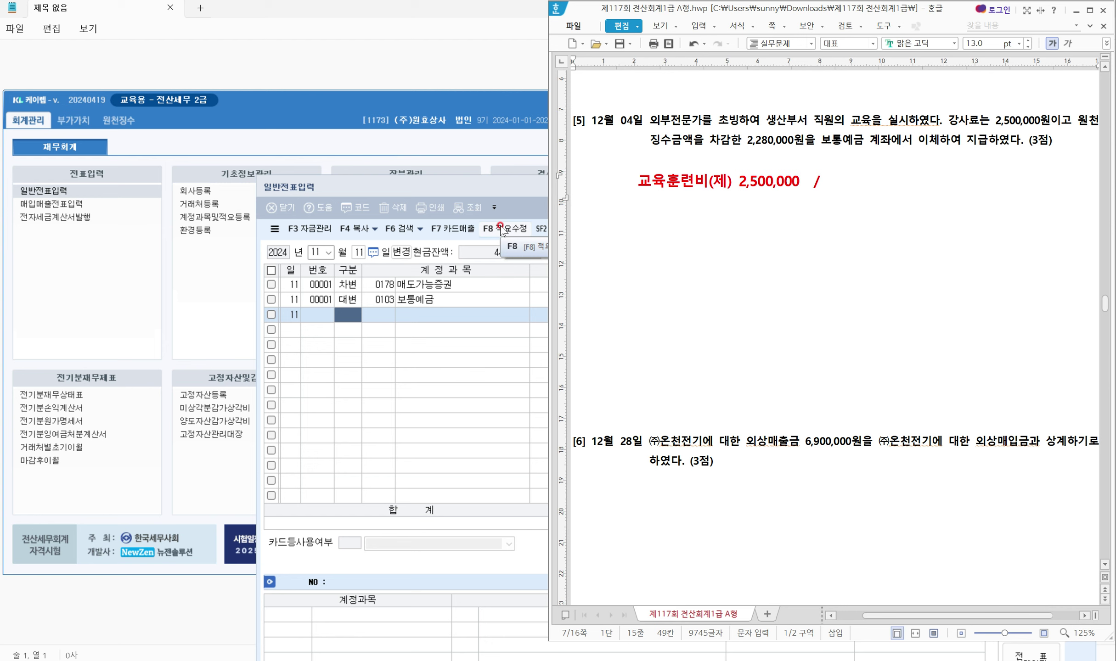
pyautogui.write('예수금')
pyautogui.write('220,000')
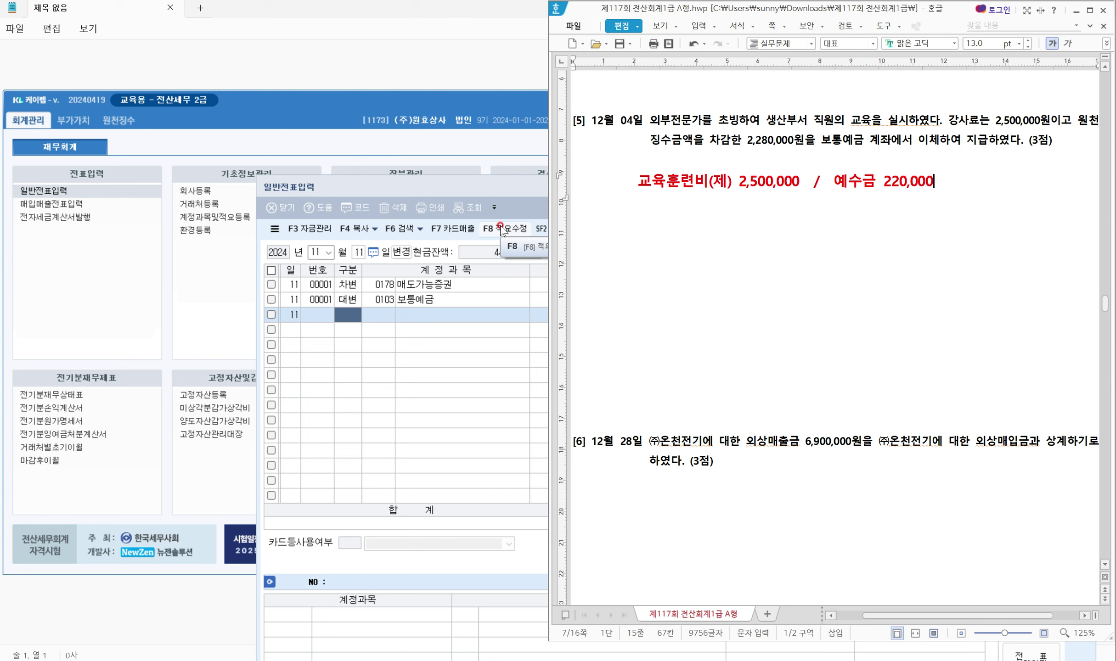
pyautogui.press('Return')
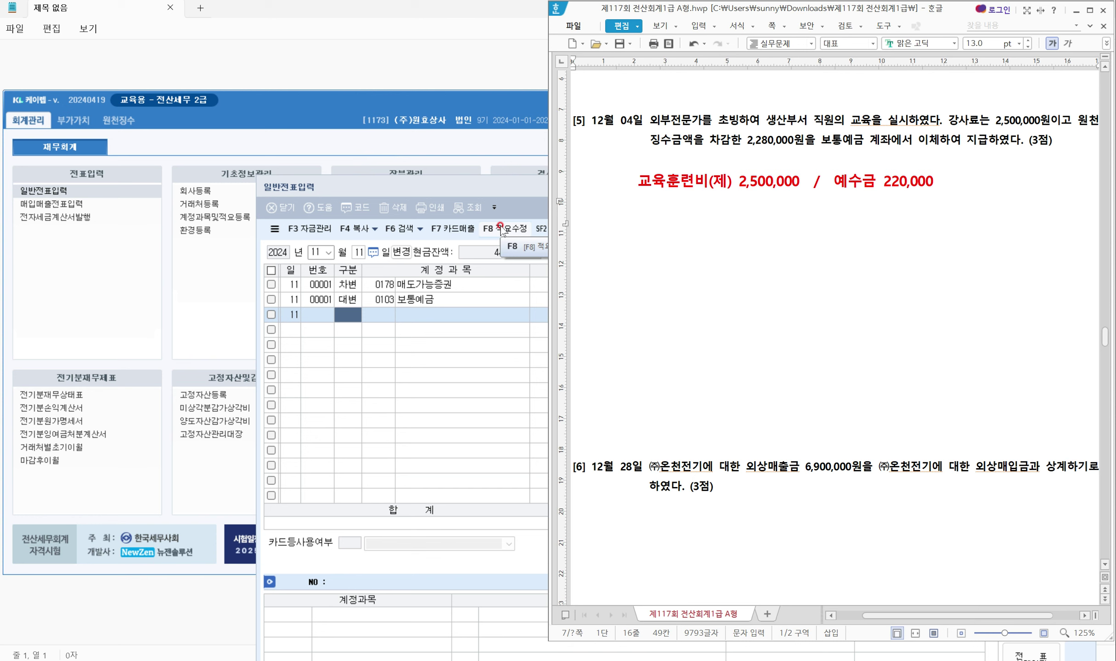
pyautogui.write('보통예금  2,2')
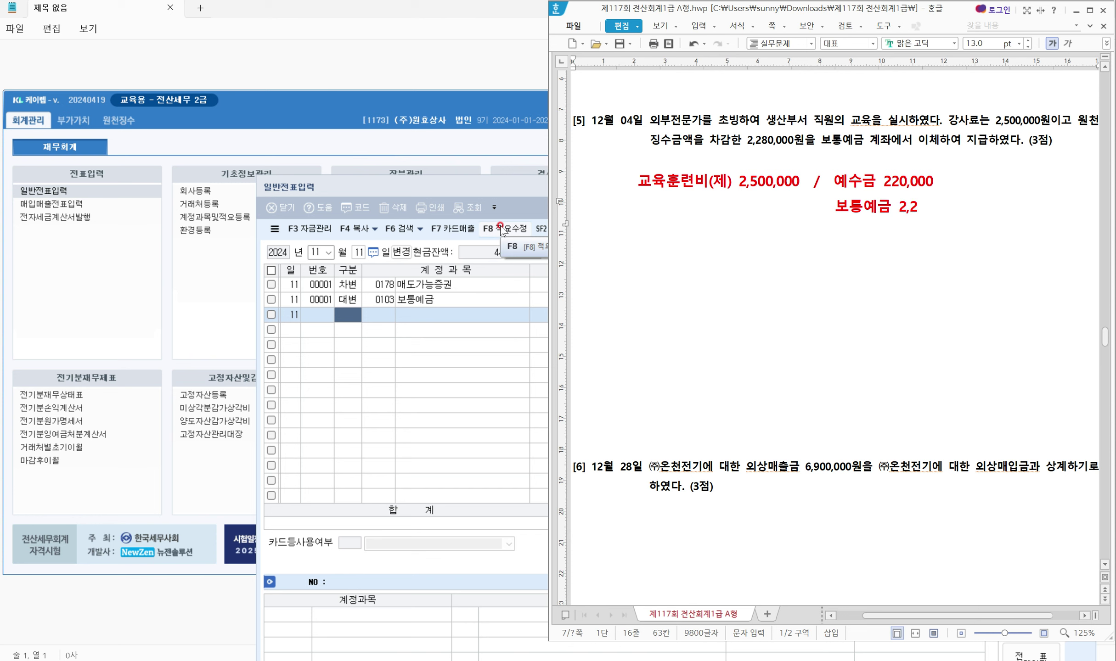
pyautogui.write('80,000')
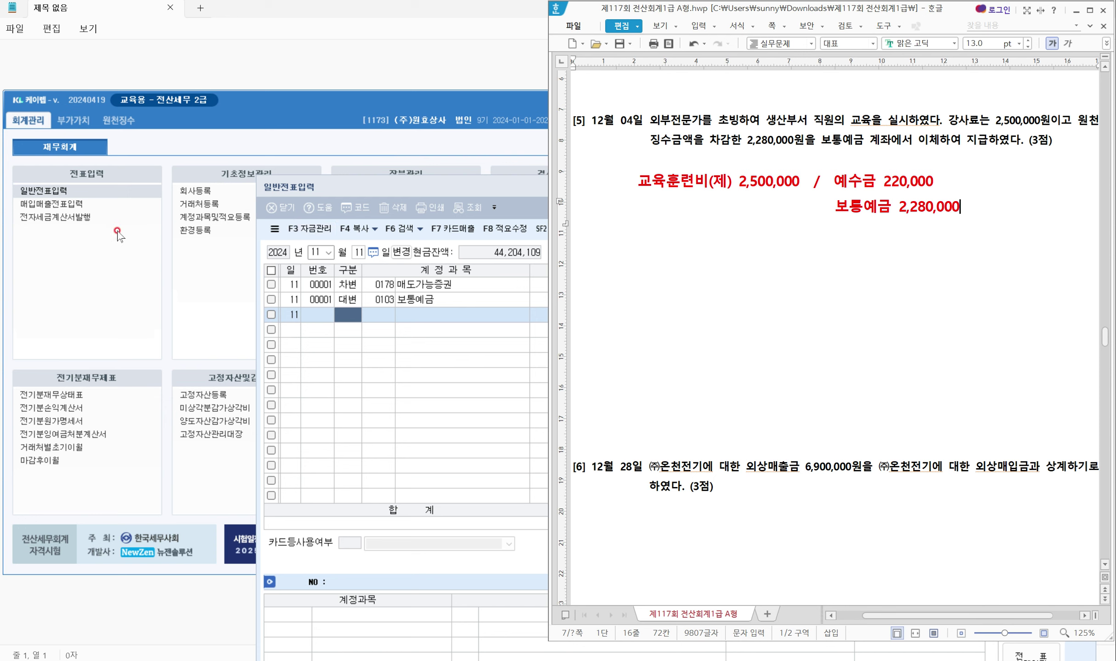
# Return to 일반전표입력 in KcLep, set the voucher date to 12월 4일, and keep the written answer uncovered
pyautogui.click(306, 243)
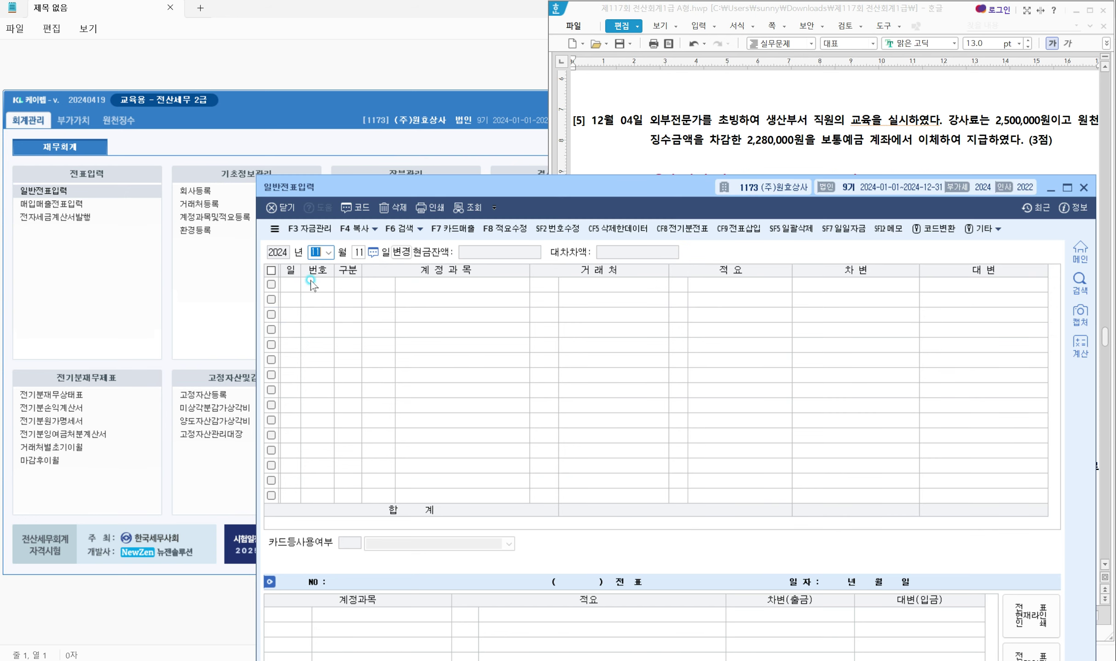
pyautogui.write('12')
pyautogui.write('4')
pyautogui.press('Return')
pyautogui.scroll(-2, 600, 128)
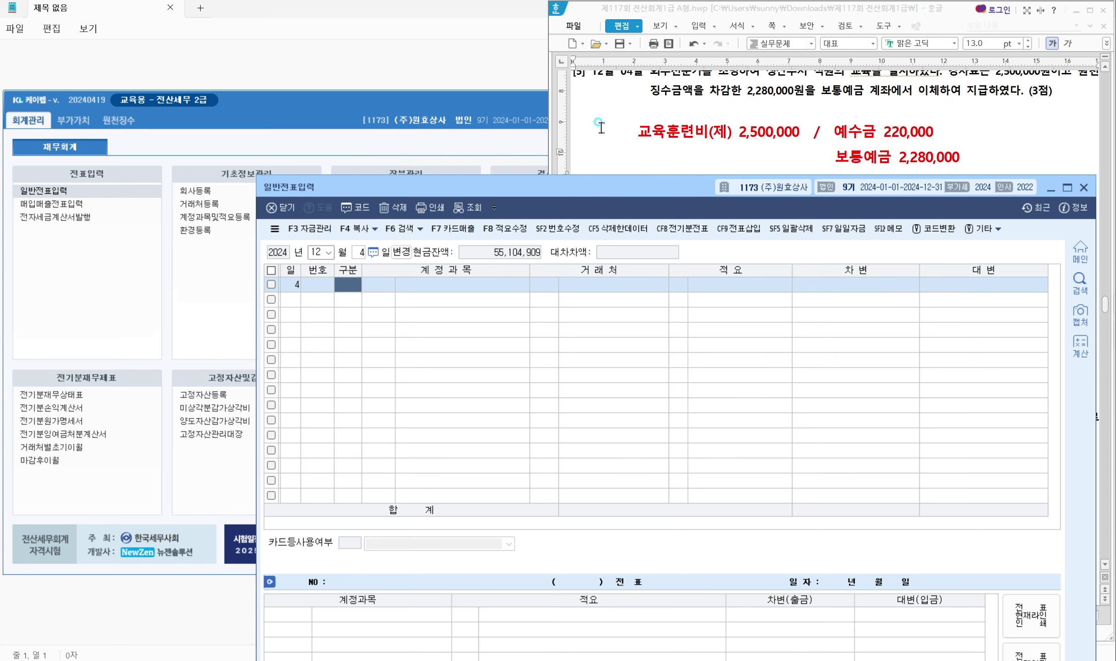
# Enter a 차변 line with account 0525 교육훈련비 (제조원가) and amount 2,500,000 in the 12월 4일 voucher
pyautogui.click(355, 285)
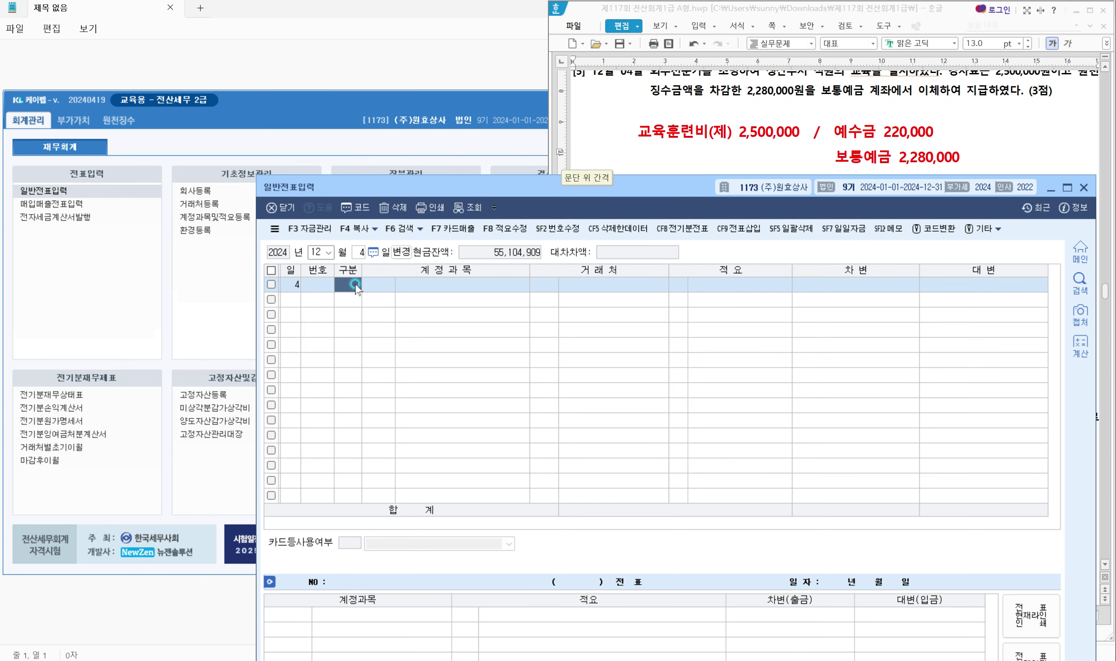
pyautogui.write('3')
pyautogui.press('Return')
pyautogui.write('교육')
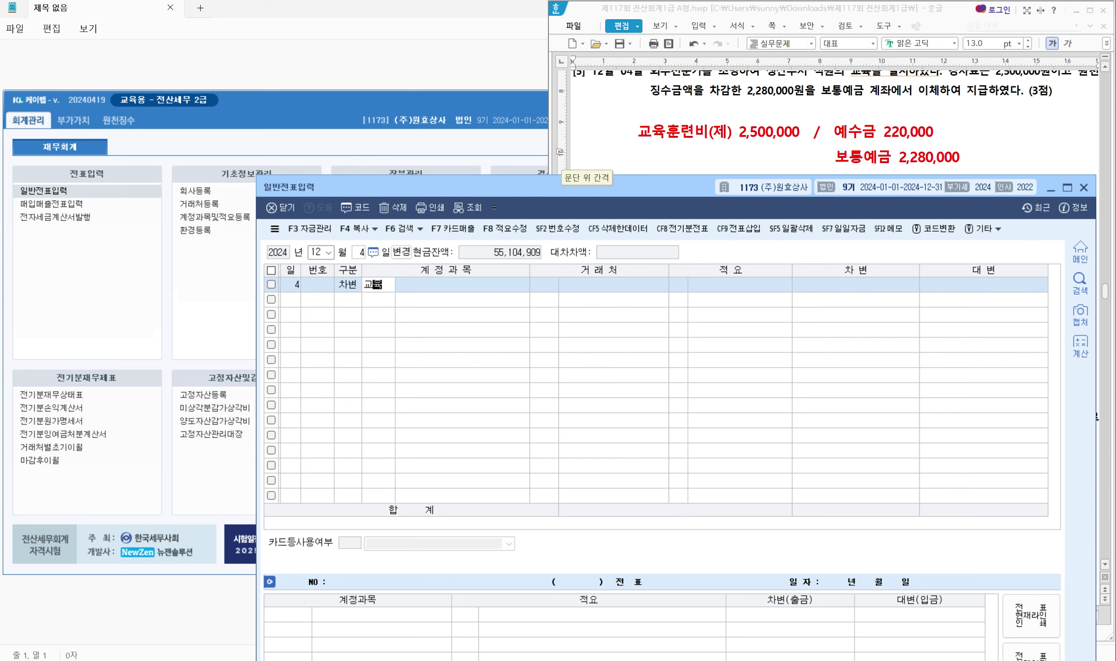
pyautogui.press('Return')
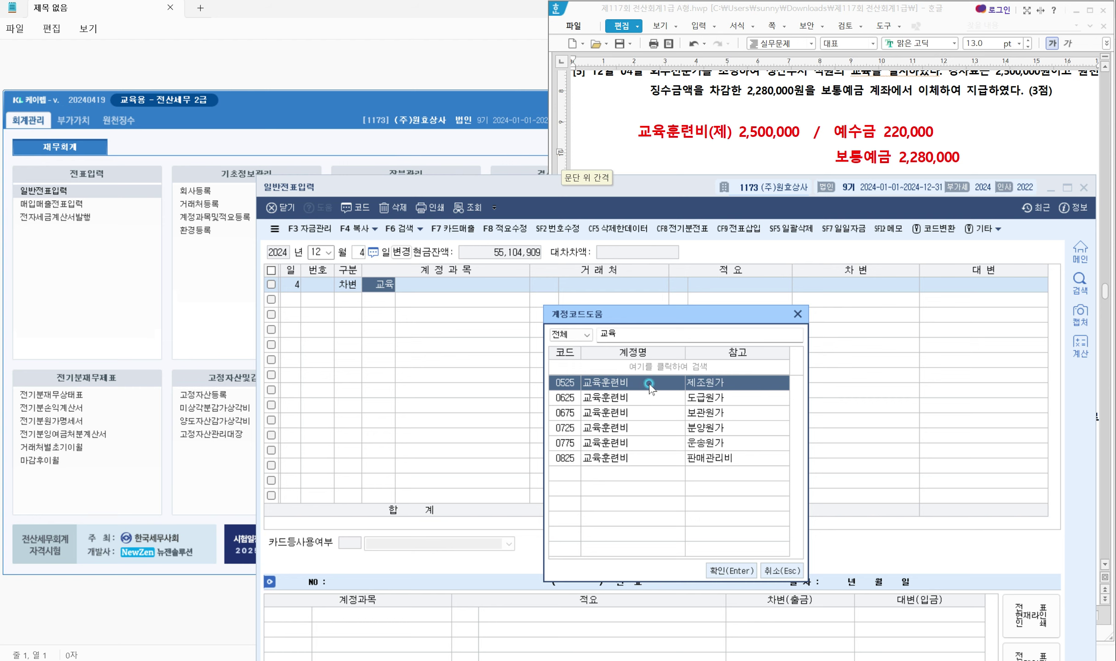
pyautogui.doubleClick(649, 383)
pyautogui.press('Return')
pyautogui.press('Return')
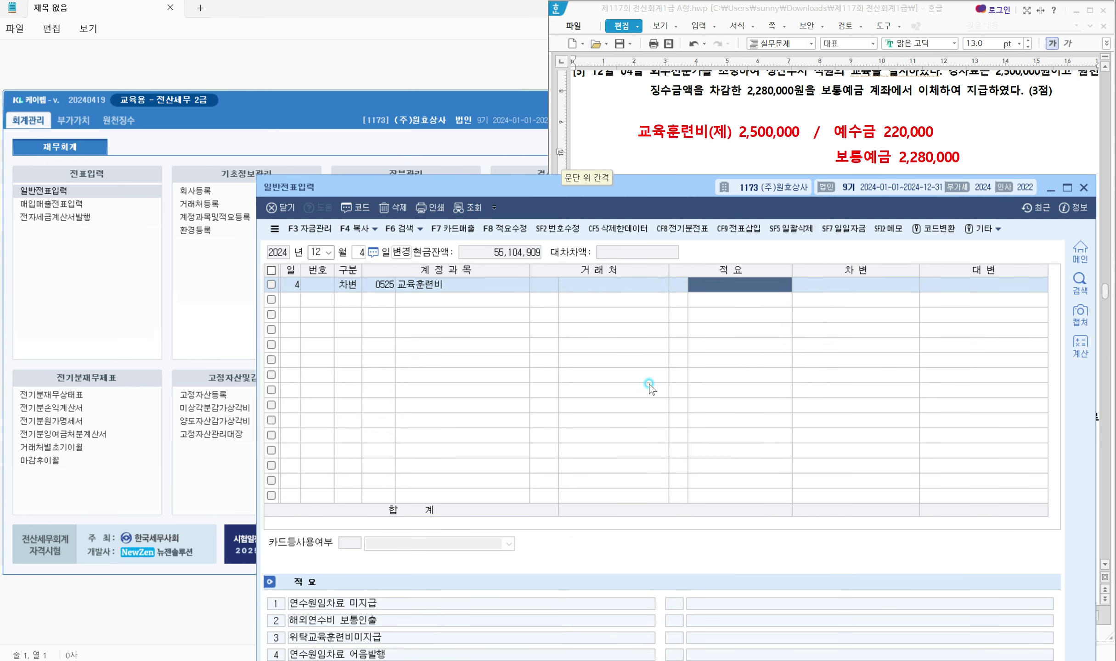
pyautogui.press('Return')
pyautogui.write('2,500,000')
pyautogui.press('Return')
# Add a 대변 line for account 0254 예수금 to the 12월 4일 voucher and go to its amount
pyautogui.press('Return')
pyautogui.write('예수금')
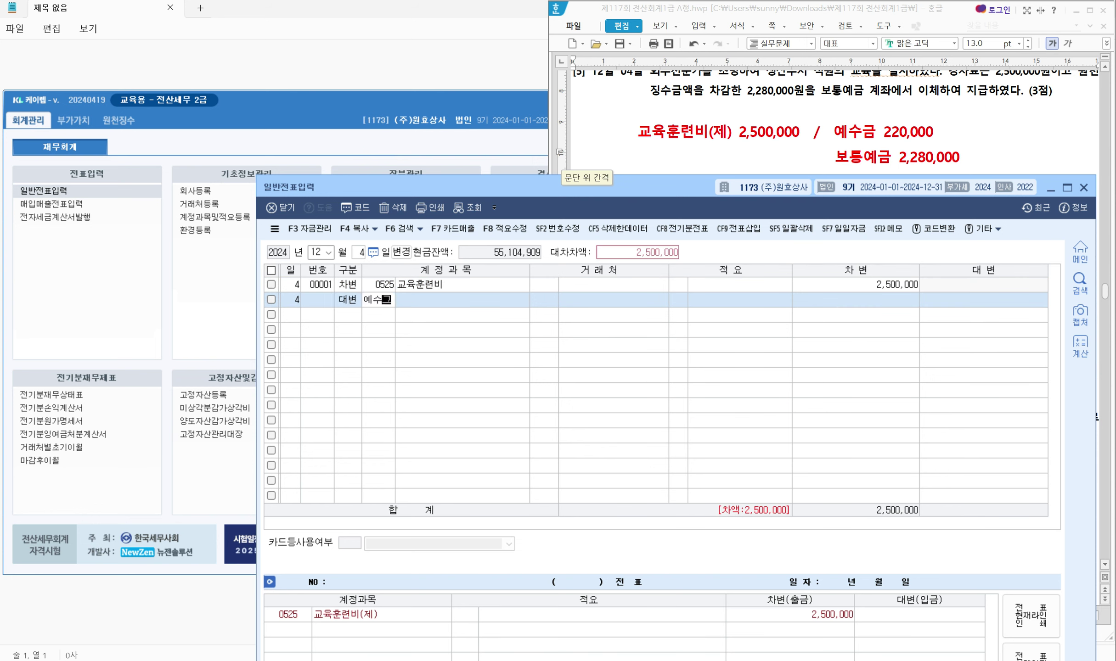
pyautogui.press('Return')
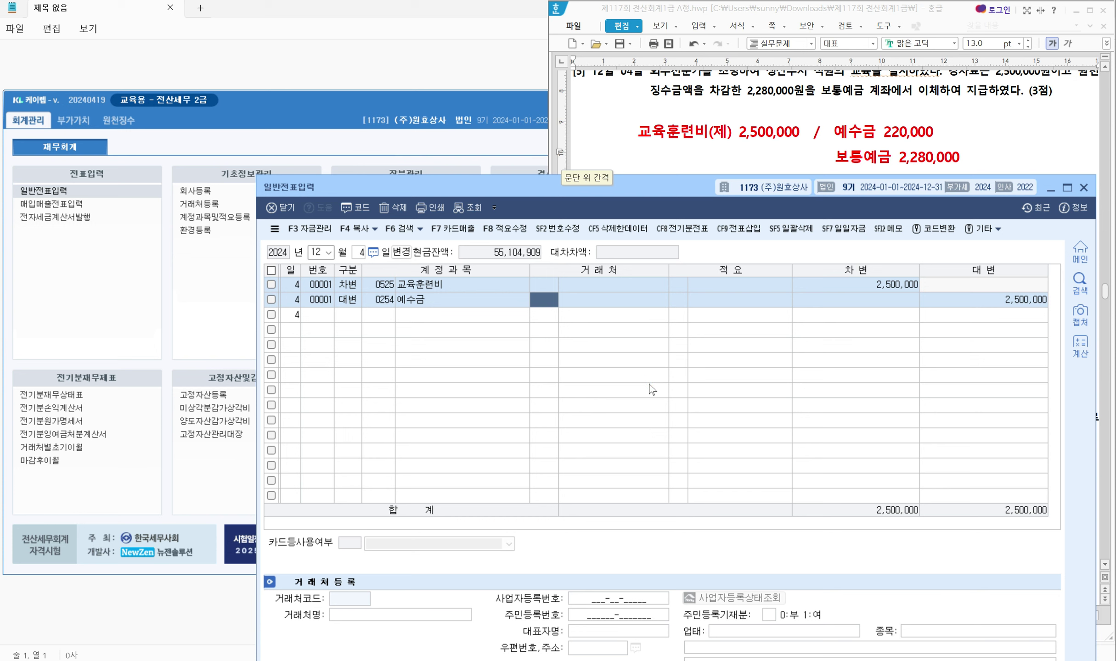
pyautogui.press('Return')
pyautogui.press('Return')
pyautogui.press('Return')
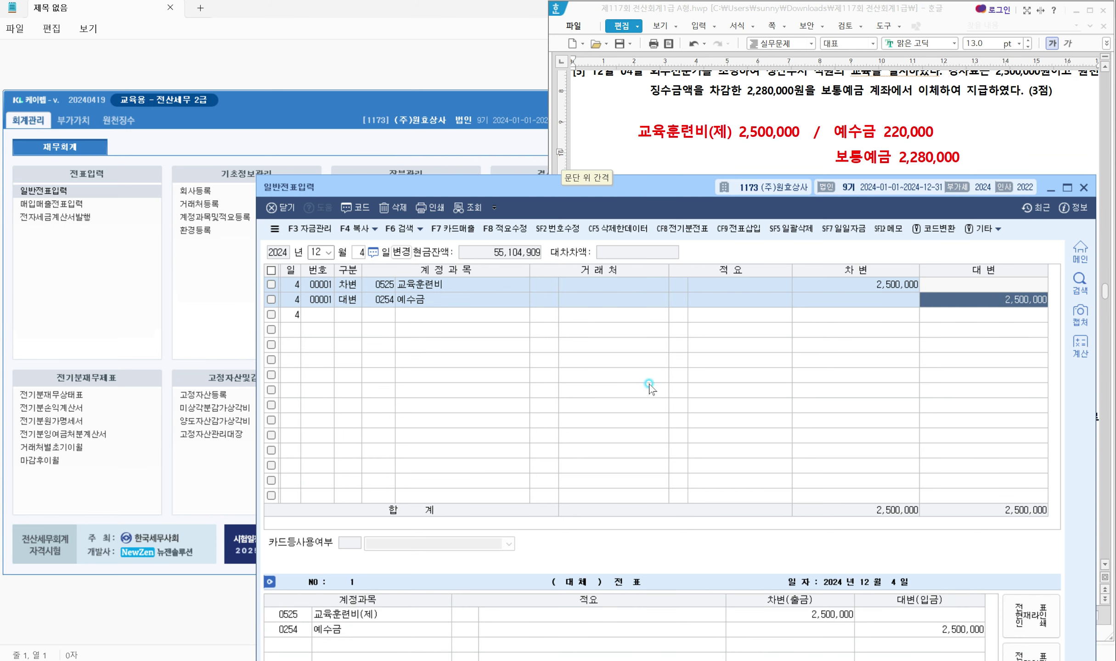
# Set the 대변 amount of the 예수금 line to 220,000
pyautogui.write('2,208')
pyautogui.press('Return')
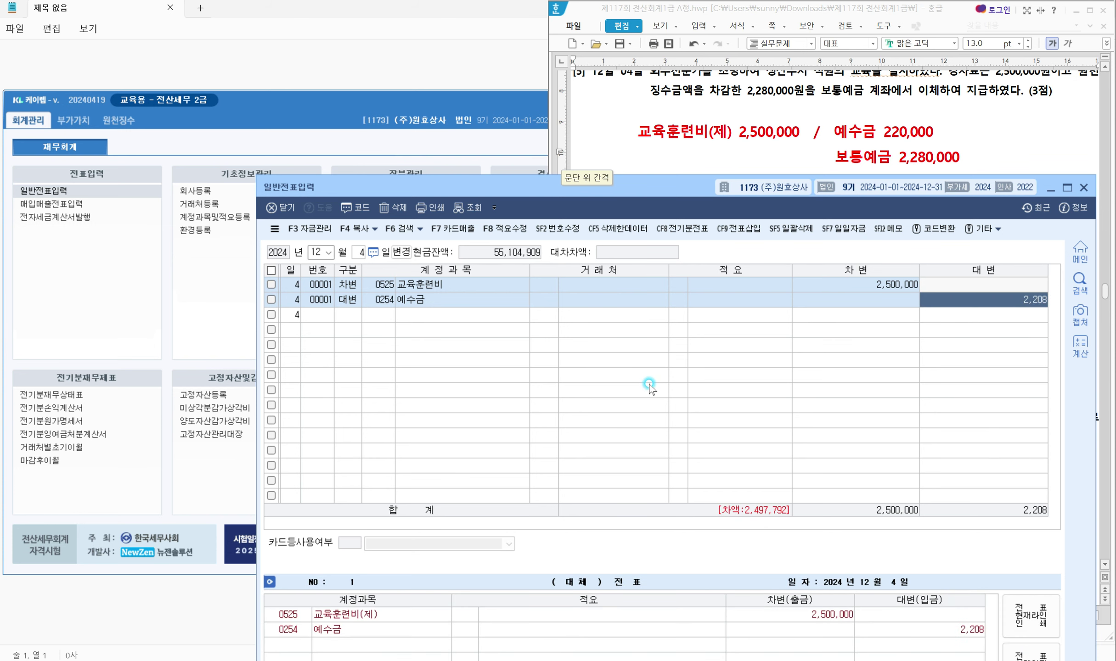
pyautogui.hotkey('shift', 'Tab')
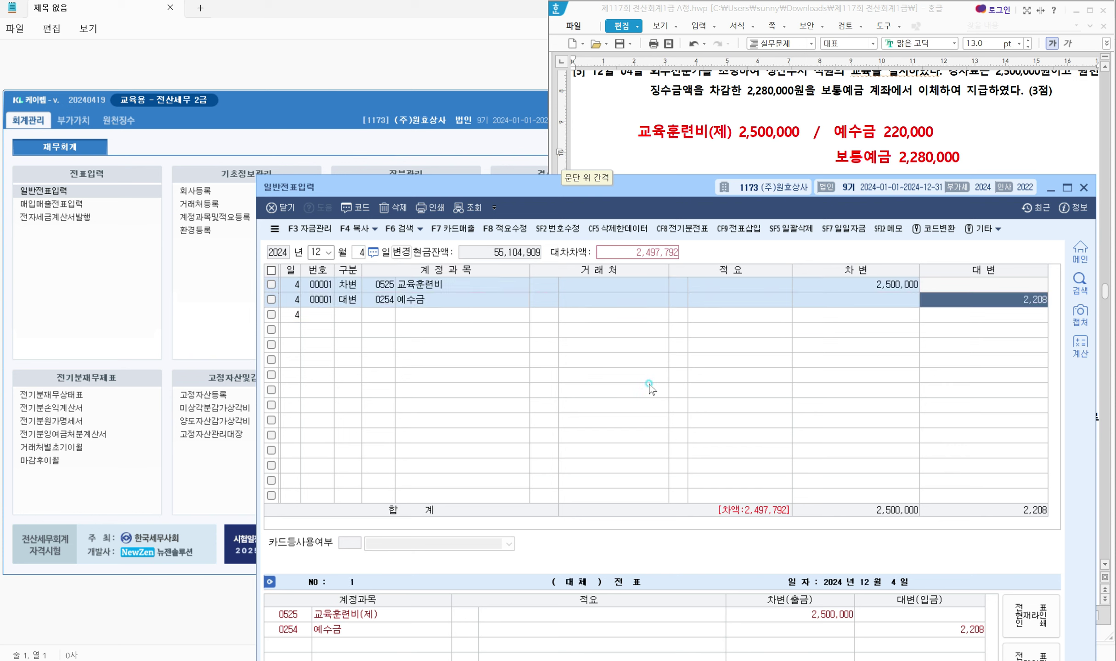
pyautogui.write('220,000')
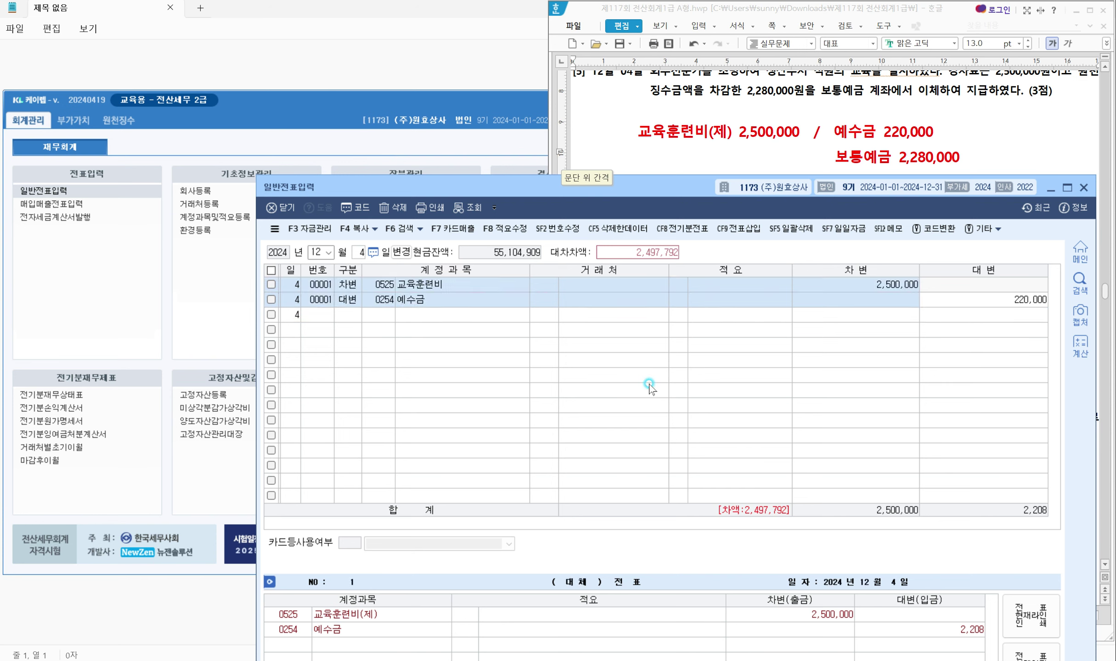
pyautogui.press('Return')
# Add a second 대변 line for account 0103 보통예금 to the 12월 4일 voucher, accepting the balancing amount
pyautogui.write('4')
pyautogui.write('보통예')
pyautogui.press('Return')
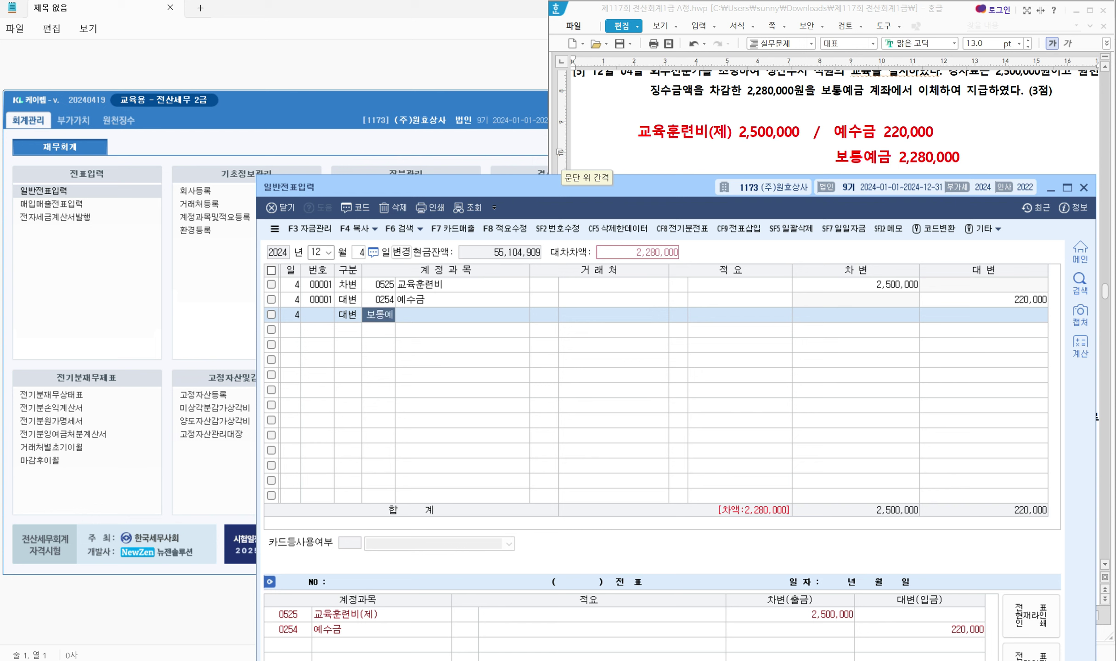
pyautogui.press('Return')
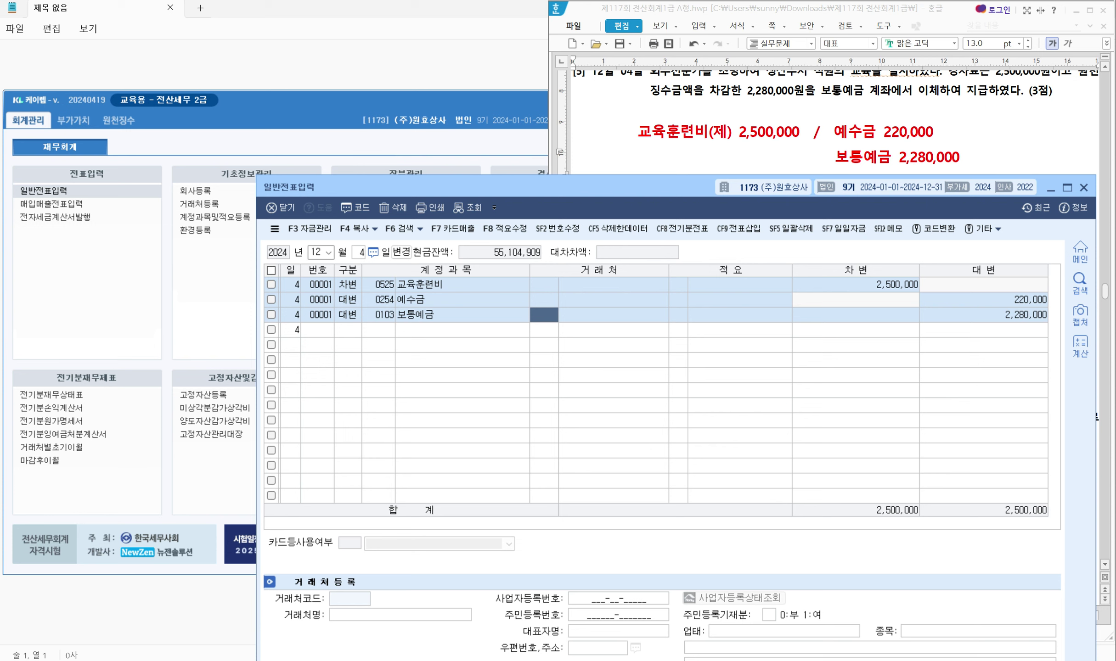
# Read question [6] in the Hangul document, temporarily marking ㈜온천전기, the 외상매출금 amount and its offset against 외상매입금
pyautogui.click(918, 138)
pyautogui.scroll(-3, 918, 138)
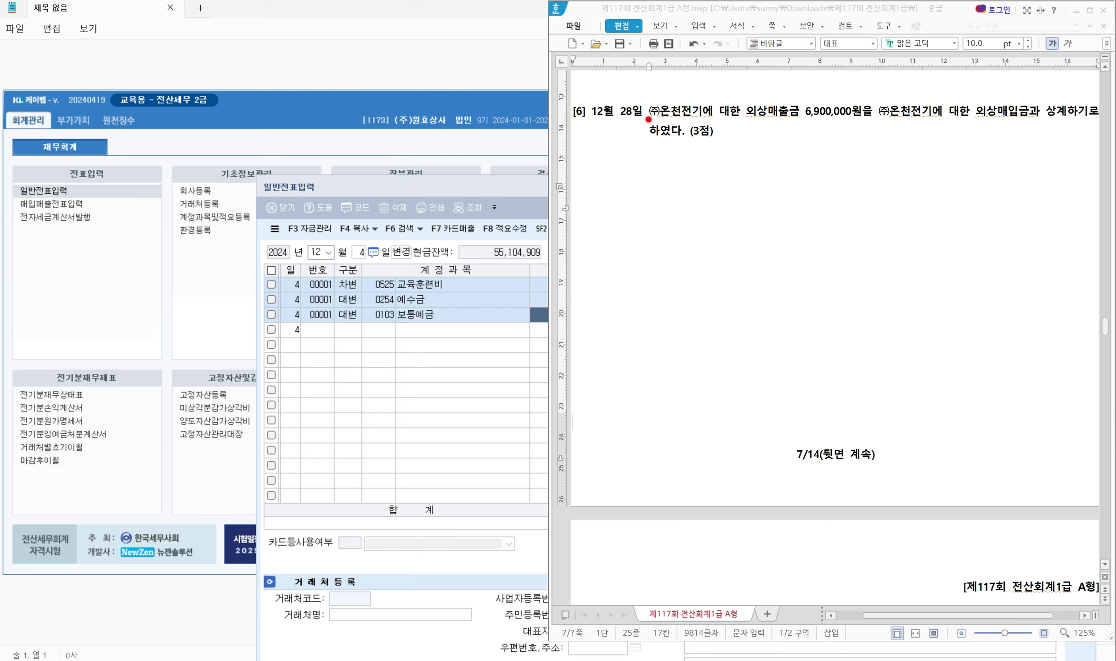
pyautogui.moveTo(647, 117); pyautogui.dragTo(1068, 118)
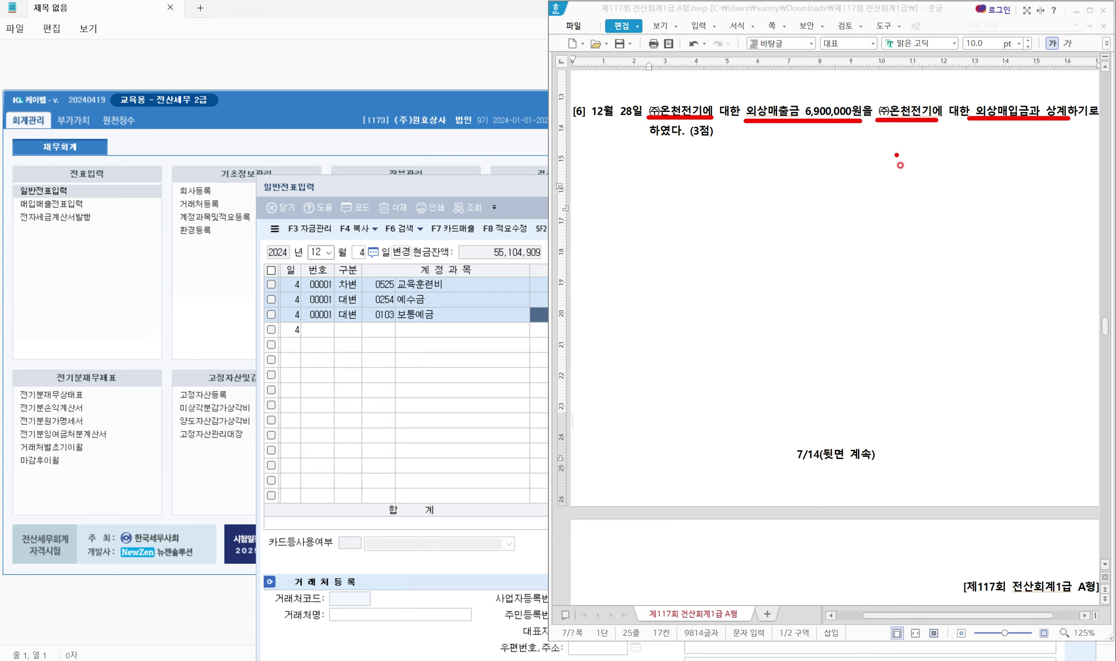
pyautogui.moveTo(1045, 113); pyautogui.dragTo(1062, 104)
pyautogui.moveTo(841, 131)
pyautogui.mouseDown()
pyautogui.moveTo(873, 156)
pyautogui.moveTo(989, 129)
pyautogui.mouseUp()
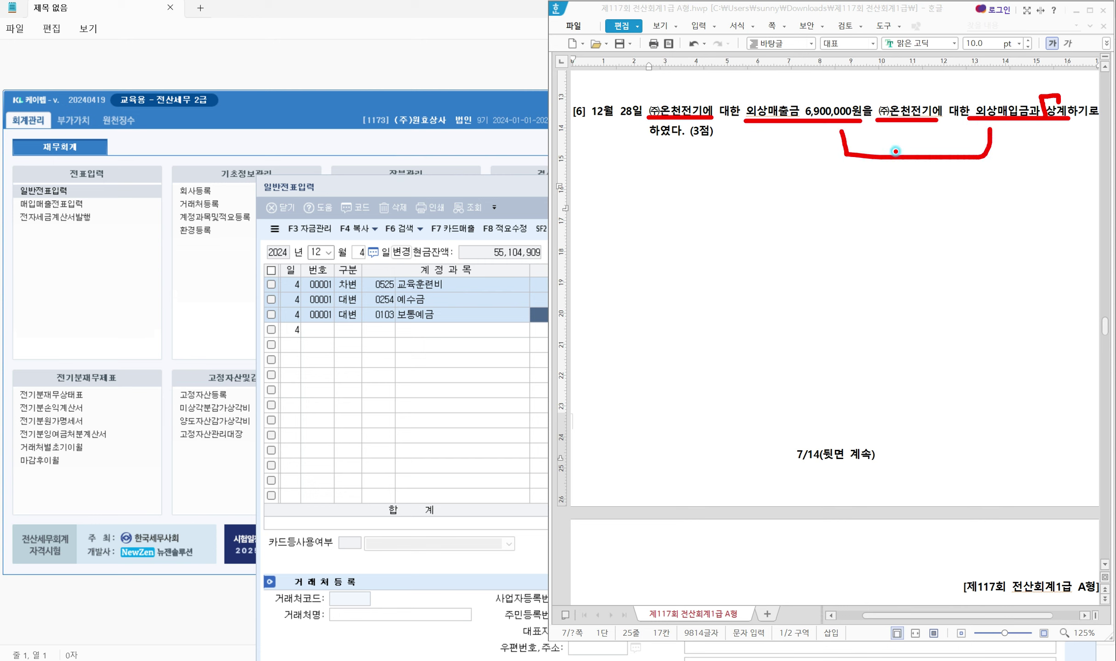
pyautogui.moveTo(843, 141)
pyautogui.mouseDown()
pyautogui.moveTo(841, 129)
pyautogui.moveTo(852, 140)
pyautogui.mouseUp()
pyautogui.moveTo(977, 146)
pyautogui.mouseDown()
pyautogui.moveTo(990, 129)
pyautogui.moveTo(1001, 154)
pyautogui.mouseUp()
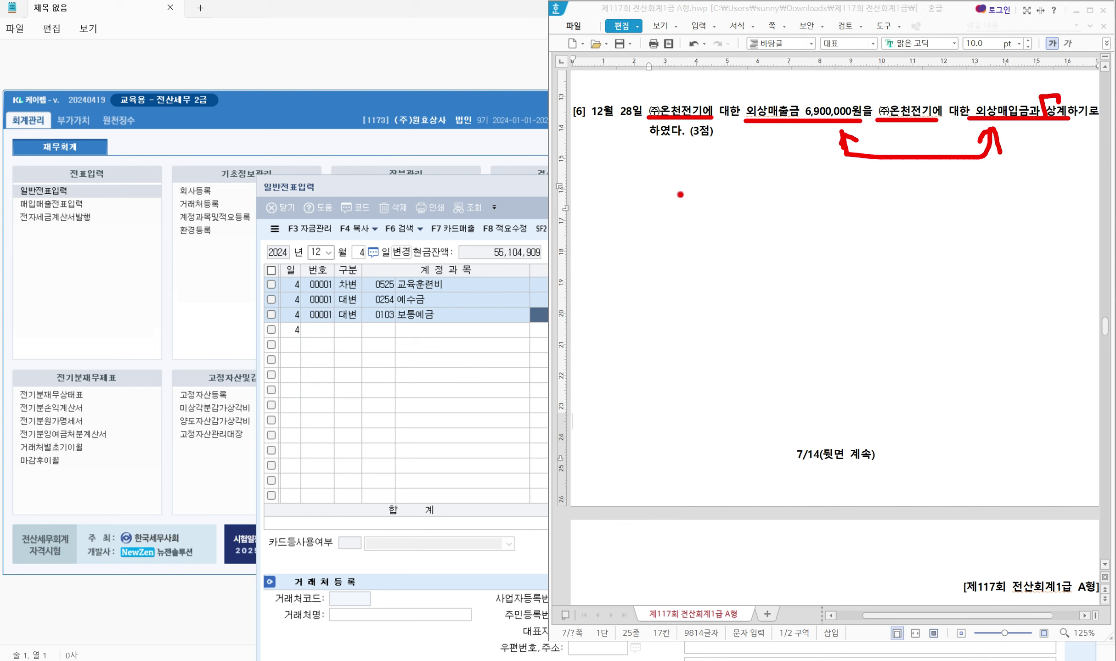
pyautogui.press('Escape')
# Write the debit side 외상매입금 ㈜온천전기 6,900,000 below question [6] and start the credit side with 외상매출금
pyautogui.click(652, 189)
pyautogui.write('외상매이')
pyautogui.write('입금 ')
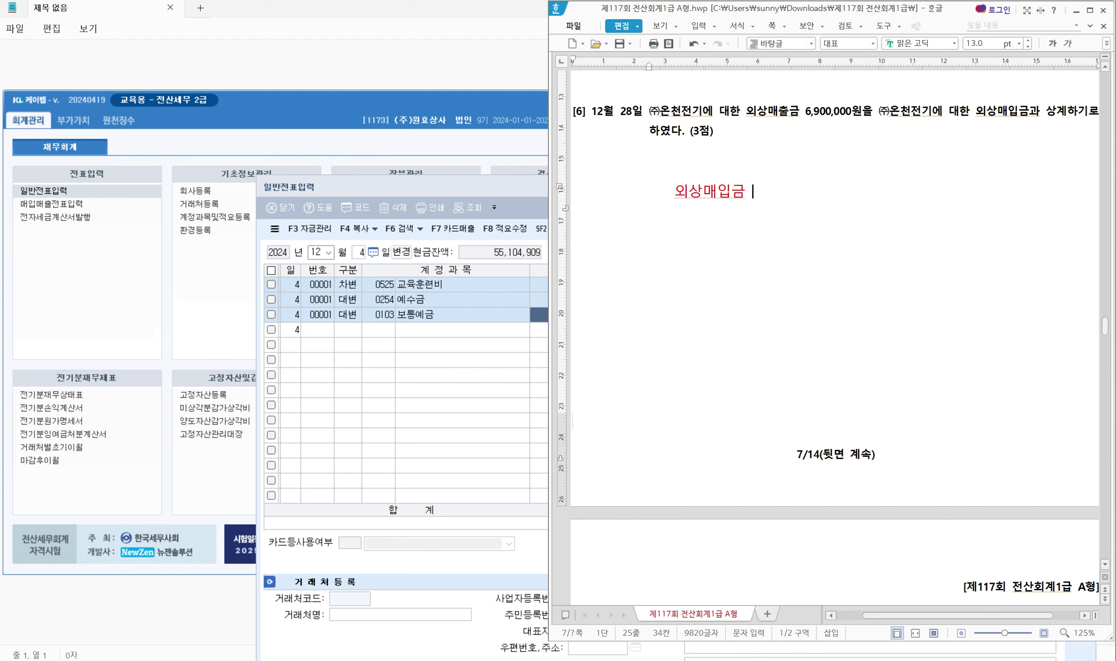
pyautogui.write('9')
pyautogui.hotkey('shift', 'Left')
pyautogui.press('BackSpace')
pyautogui.write('주)(온천전기 6,900,0')
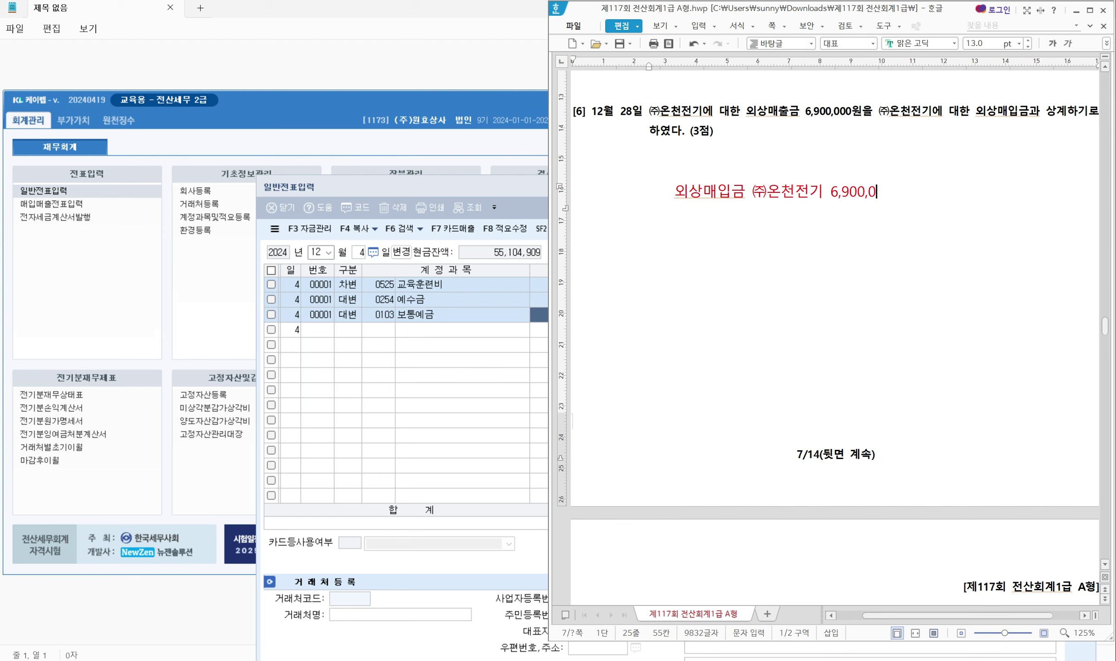
pyautogui.write('00  /  외상매출금 ')
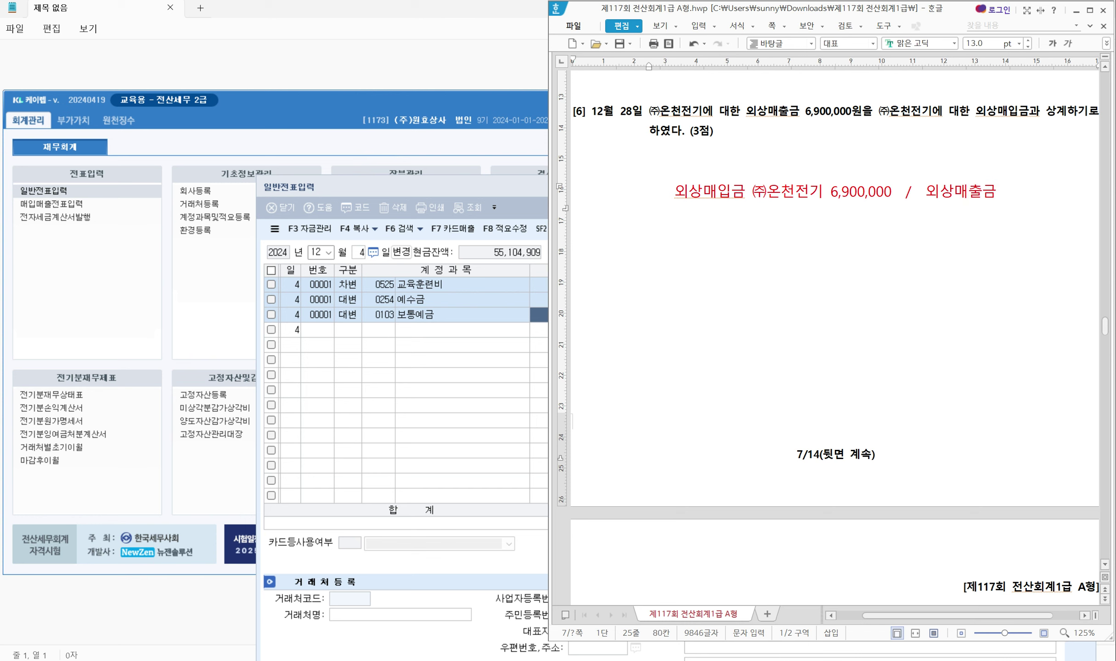
# Complete the credit side of the question [6] entry with ㈜온천전기 6,900,000
pyautogui.write('(주')
pyautogui.write(')온천전기 ')
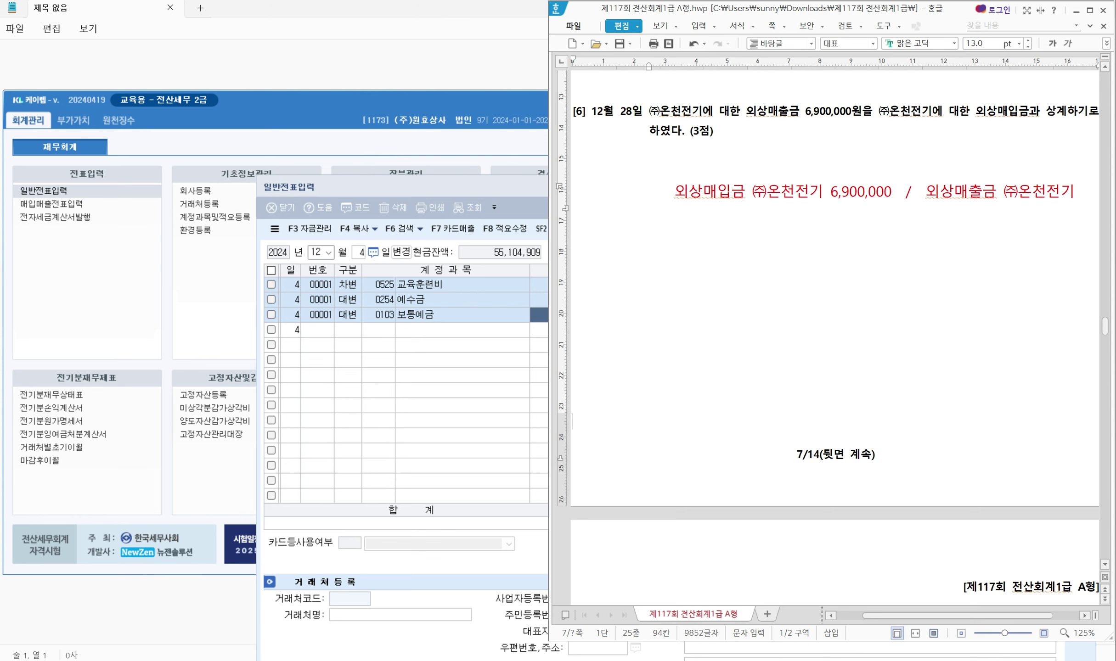
pyautogui.write('6,9')
pyautogui.press('BackSpace')
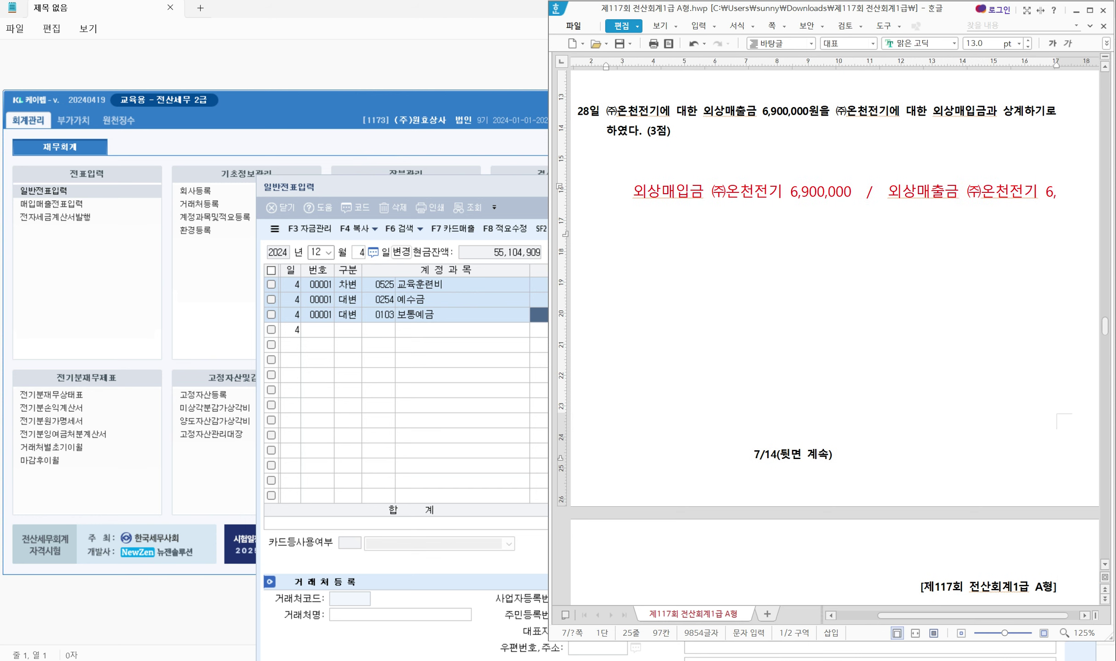
pyautogui.write('900,000')
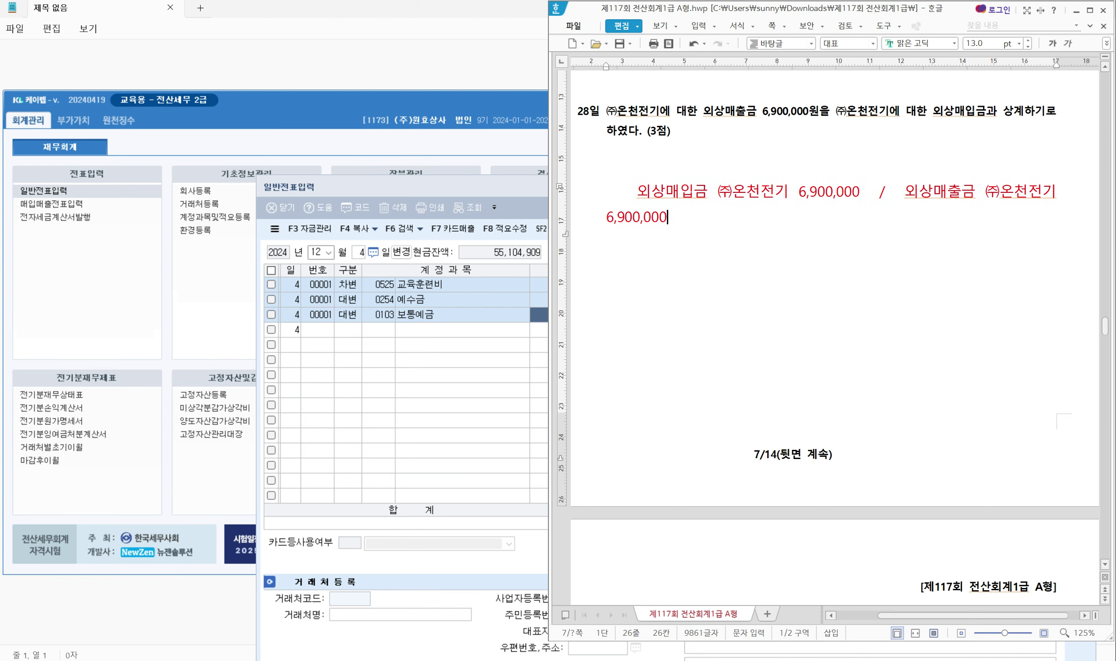
# Remove the leading indentation of the question [6] entry so that it fits on one line
pyautogui.click(628, 198)
pyautogui.press('Delete')
pyautogui.press('BackSpace')
pyautogui.press('BackSpace')
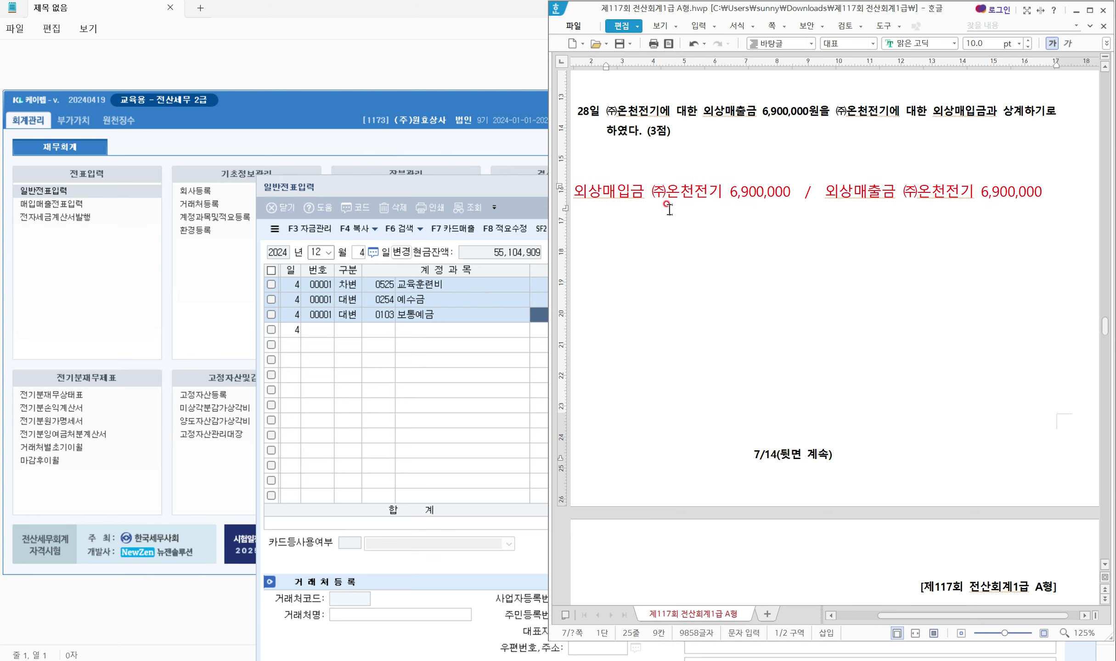
# In 일반전표입력, set the voucher date to 12월 28일 and start a 차변 line
pyautogui.scroll(-1, 634, 193)
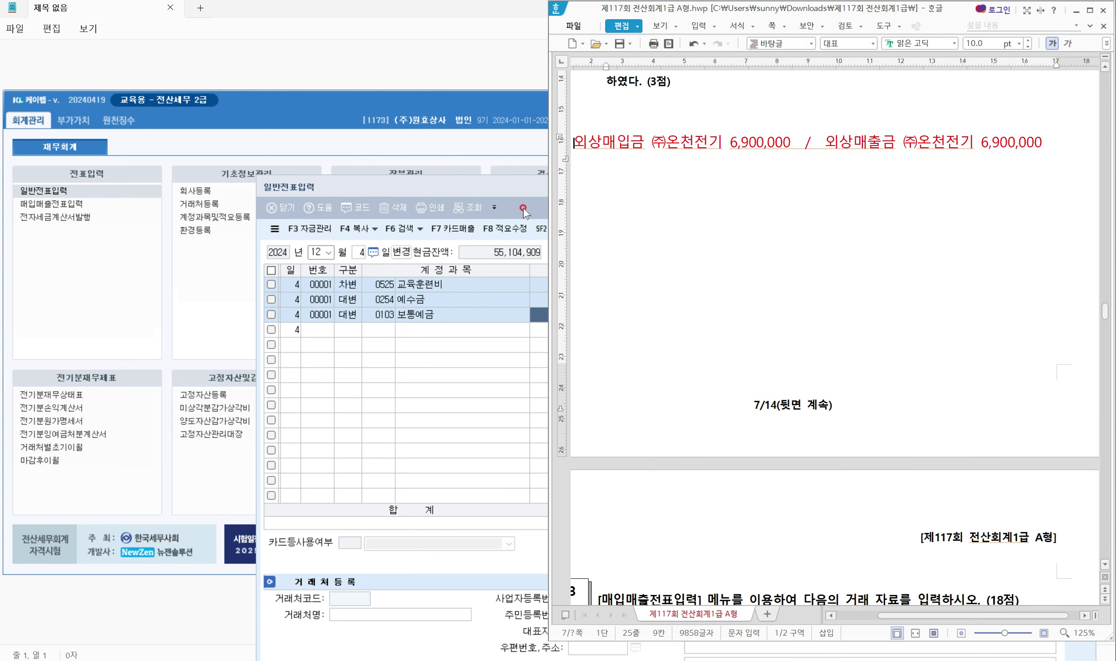
pyautogui.click(465, 188)
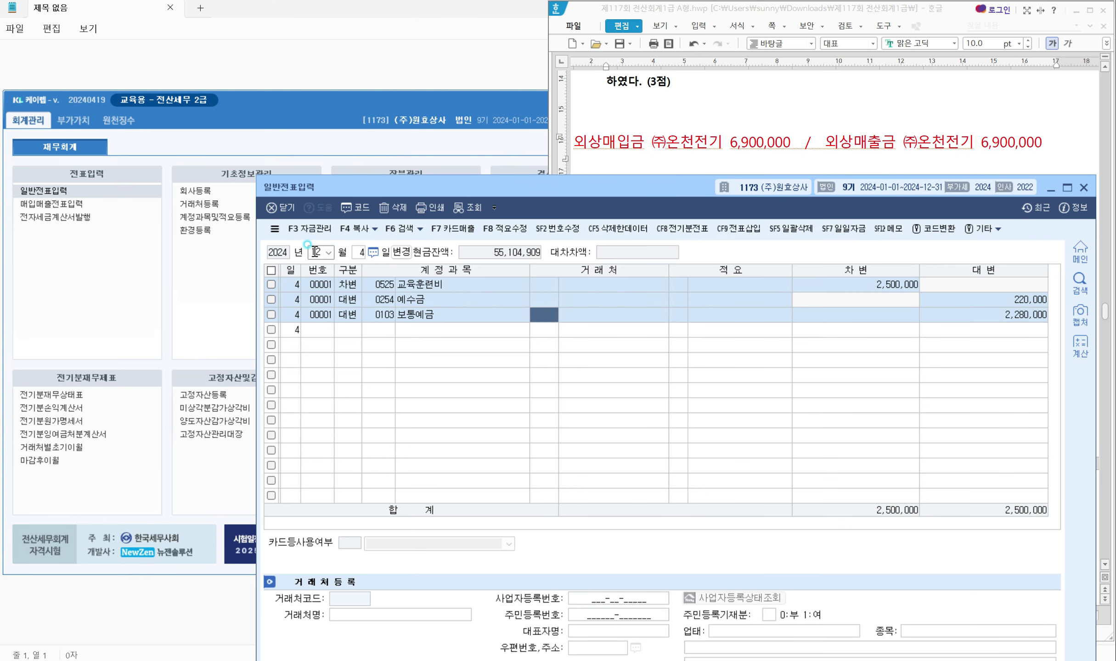
pyautogui.press('Return')
pyautogui.write('3')
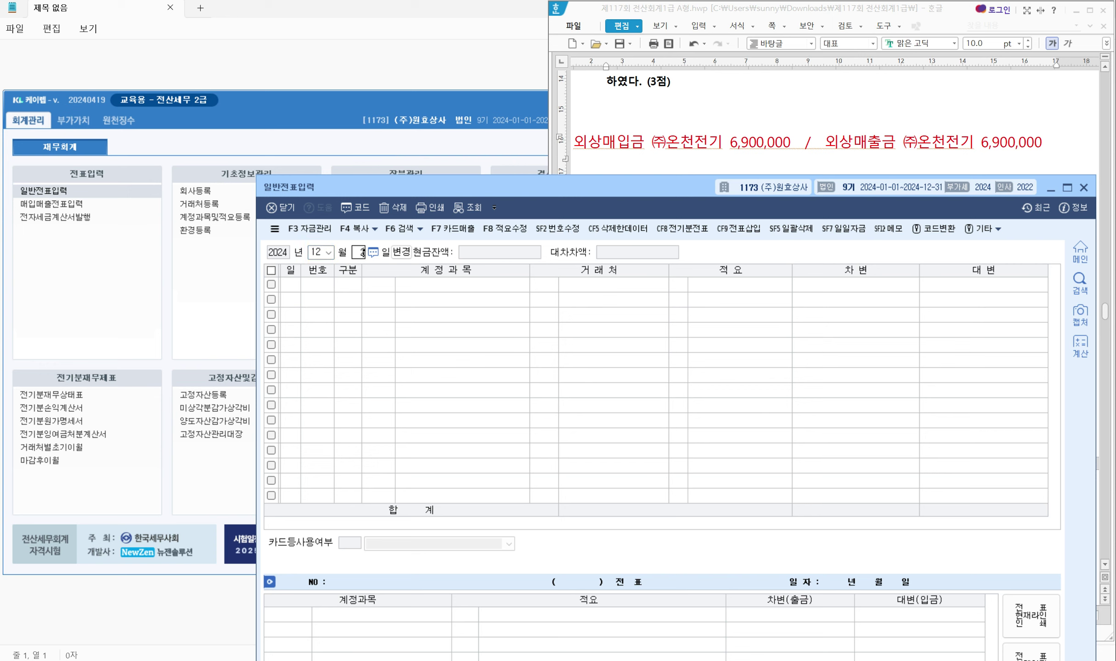
pyautogui.write('8')
pyautogui.press('Return')
pyautogui.write('3')
pyautogui.press('Return')
pyautogui.write('외사')
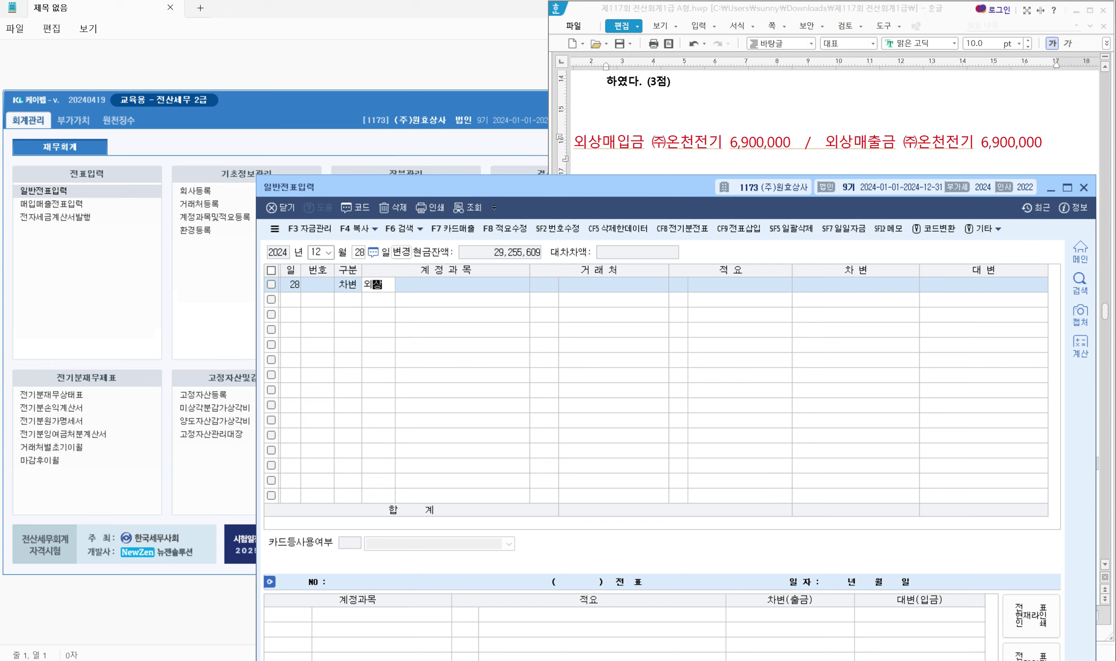
pyautogui.press('Return')
pyautogui.press('Return')
pyautogui.write('ㅂ')
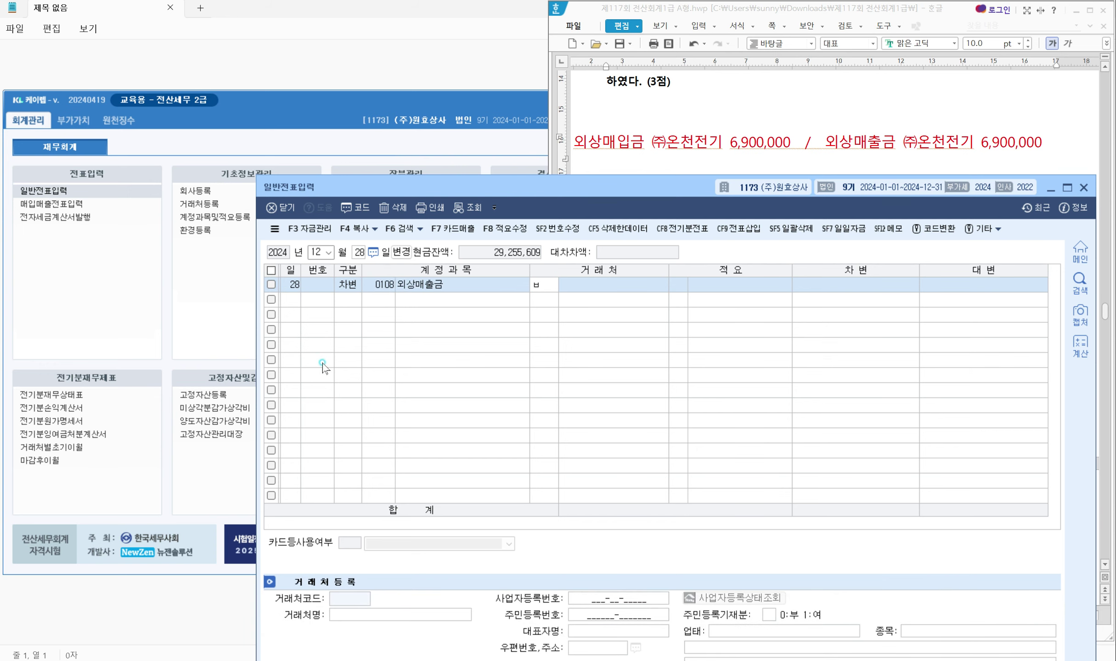
pyautogui.press('BackSpace')
pyautogui.press('Left')
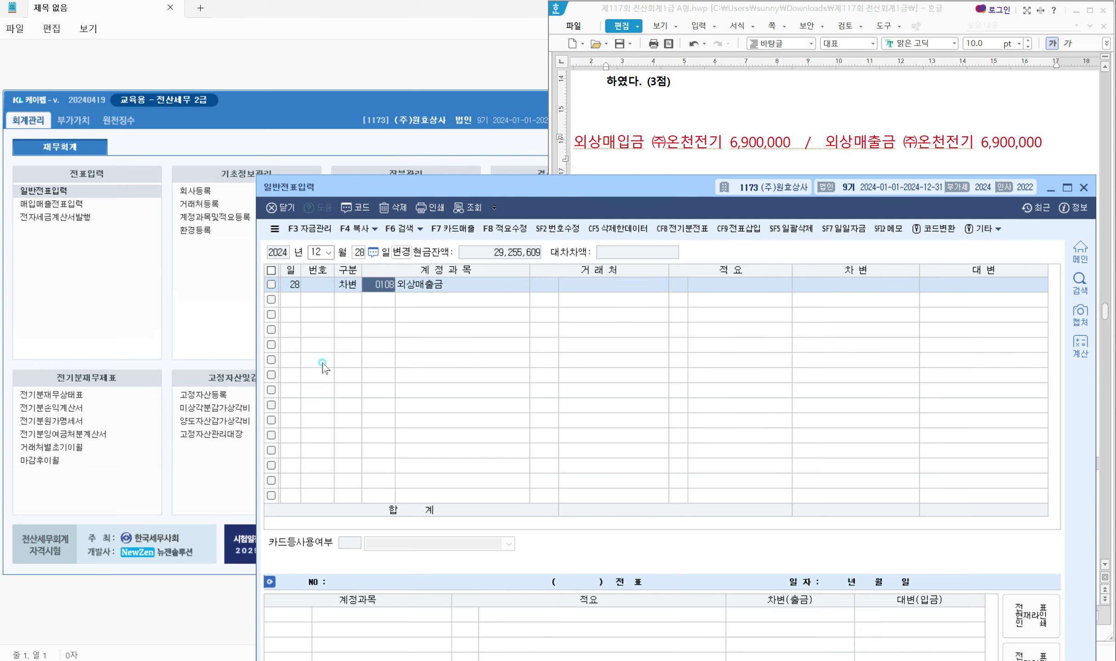
# Fill the 차변 line with account 0251 외상매입금, 거래처 (주)온천전기 and the amount 6,900,000
pyautogui.write('251')
pyautogui.press('Return')
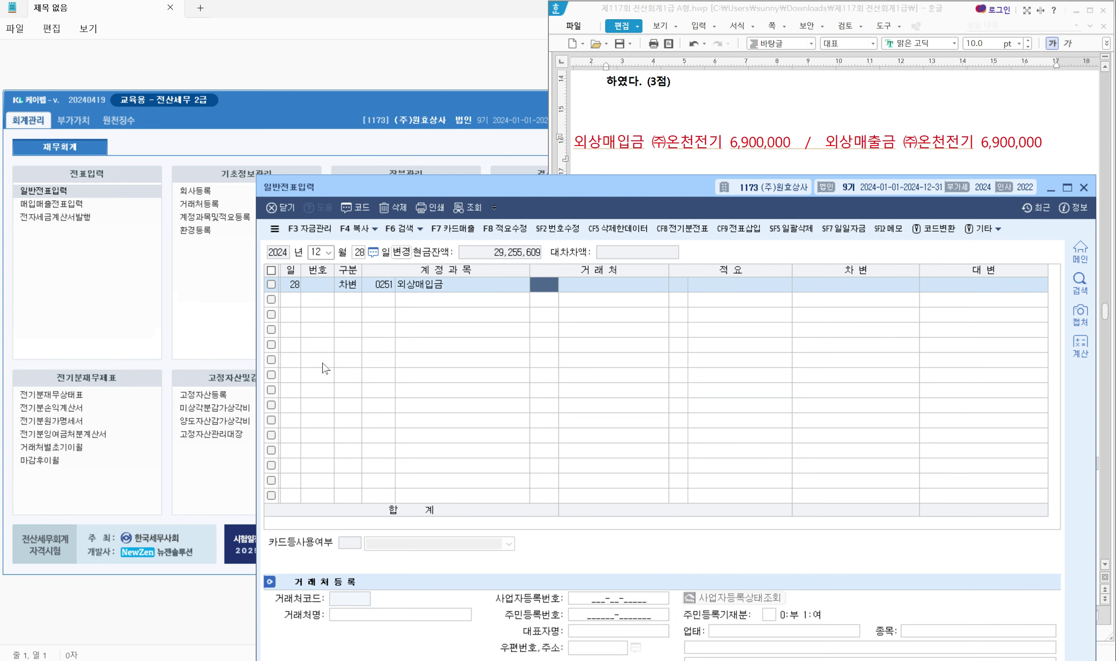
pyautogui.write('온천')
pyautogui.press('Return')
pyautogui.press('Return')
pyautogui.press('Return')
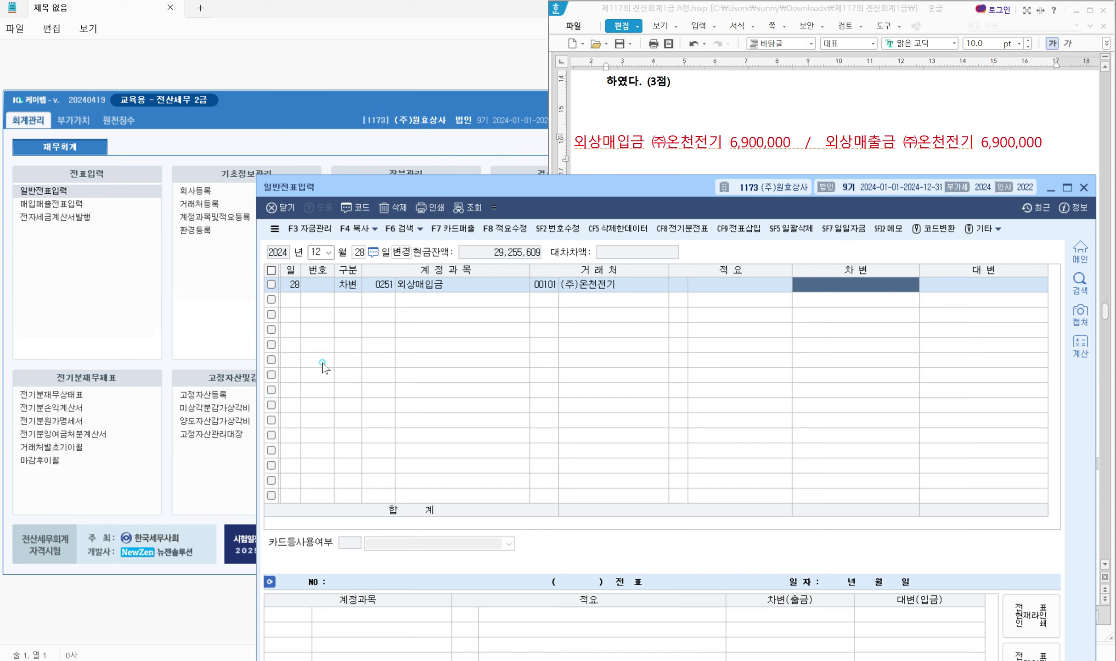
pyautogui.write('6900000')
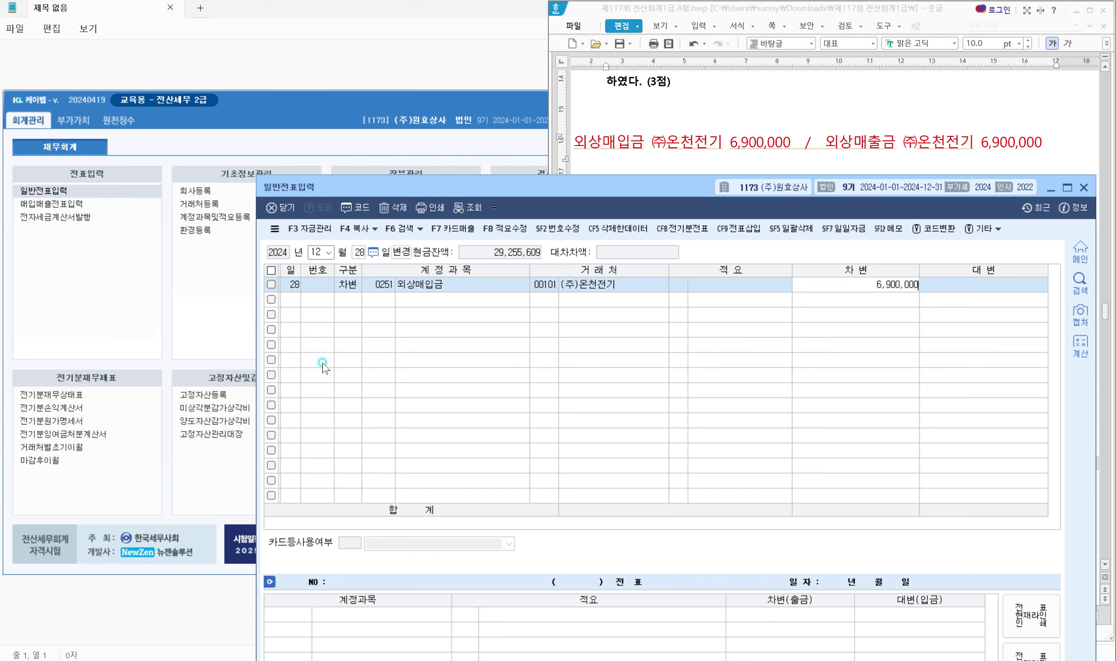
pyautogui.press('Return')
# Add a 대변 line for 0108 외상매출금 with 거래처 (주)온천전기, accepting the balancing amount, and close 일반전표입력
pyautogui.press('Return')
pyautogui.write('외상매')
pyautogui.press('Return')
pyautogui.press('Return')
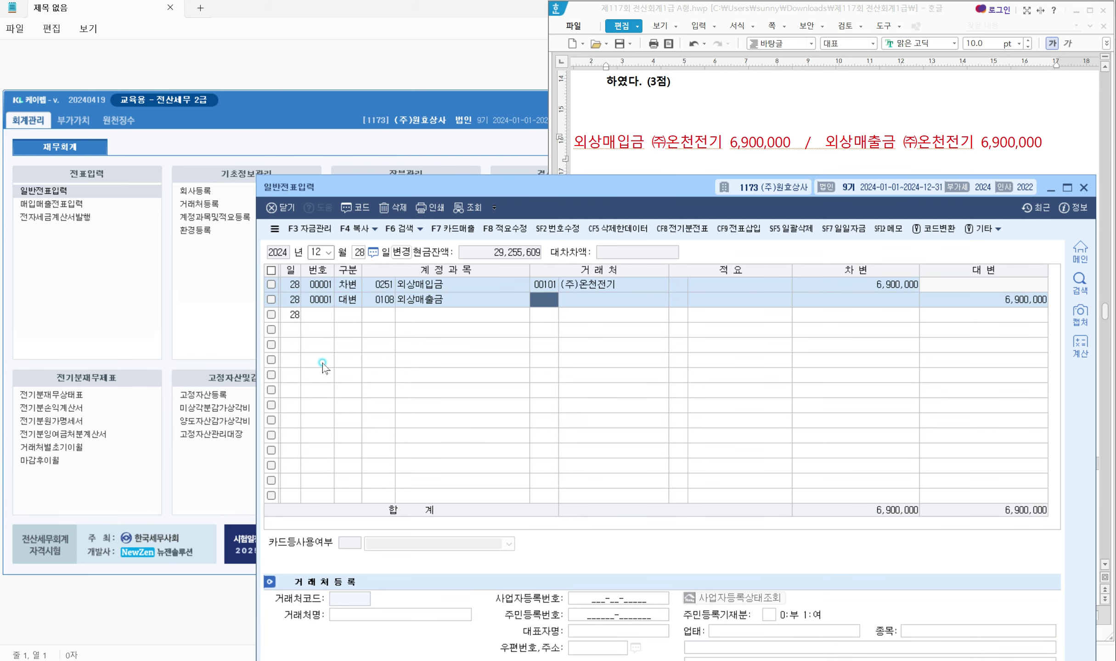
pyautogui.press('Return')
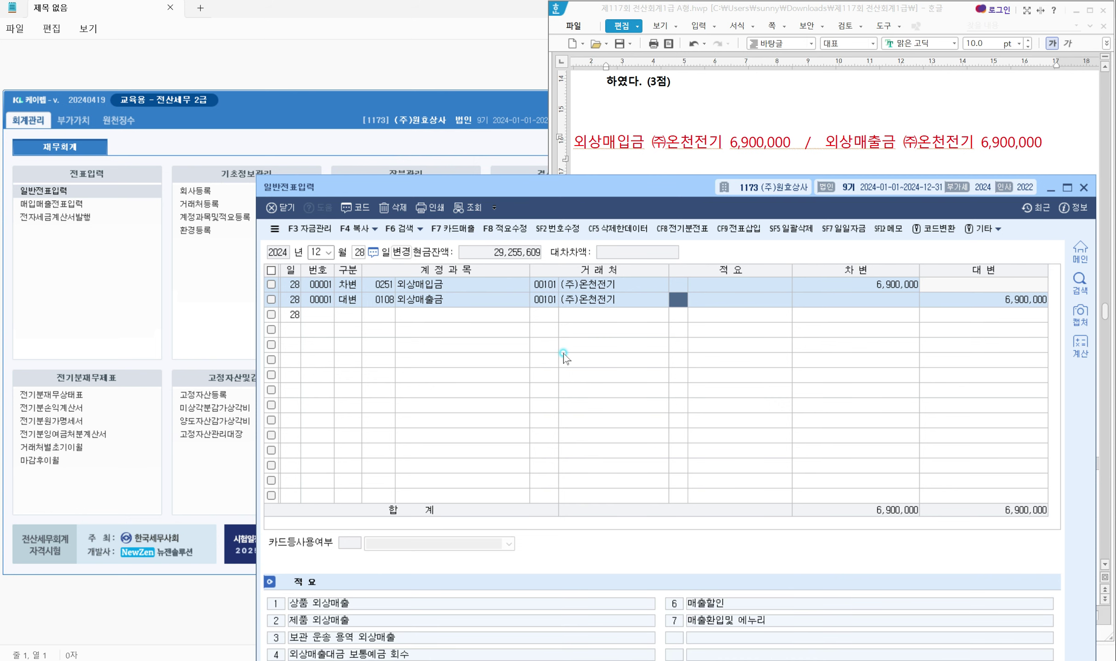
pyautogui.press('Return')
pyautogui.press('Return')
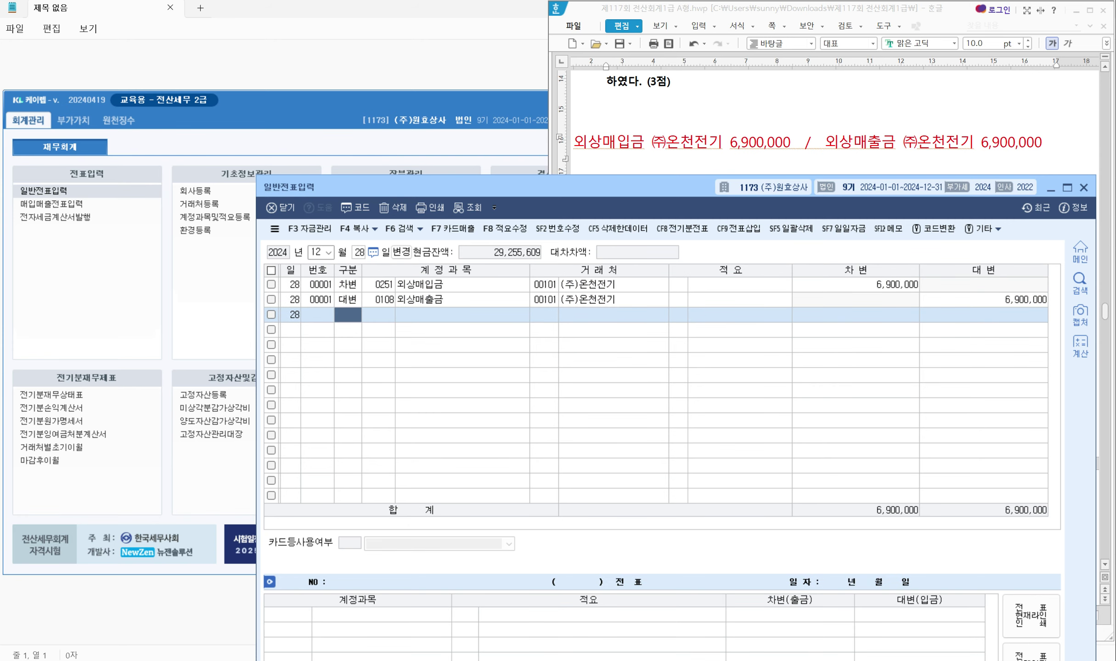
pyautogui.press('Escape')
# Read the instructions of 문제3 in the Hangul document, temporarily marking 매입매출전표입력 there and in the KcLep menu
pyautogui.click(698, 301)
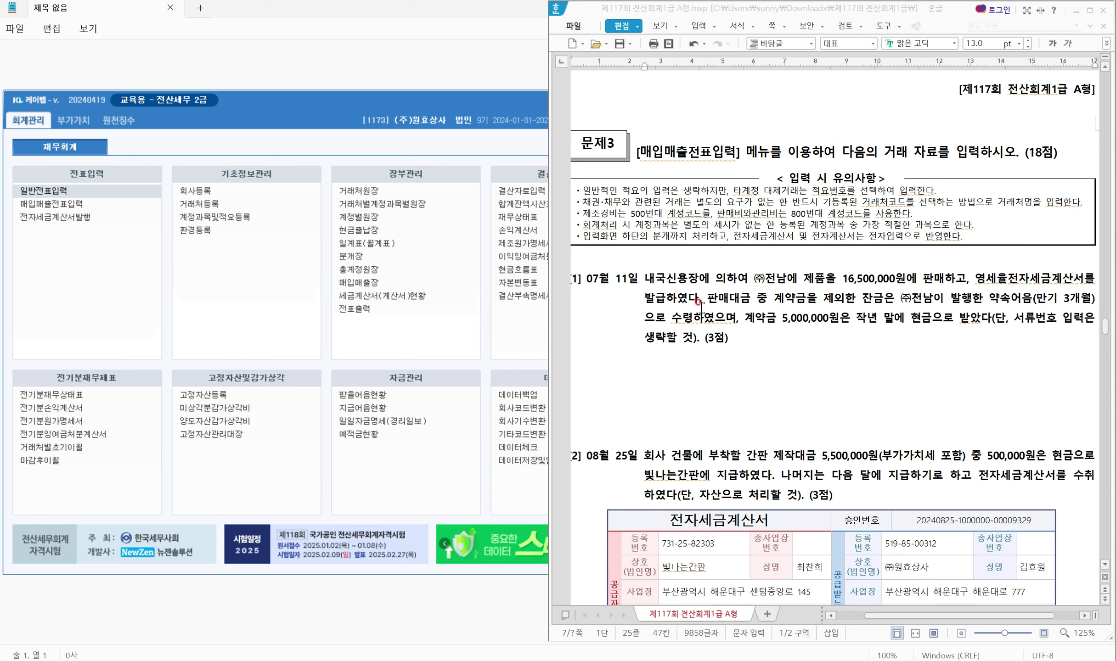
pyautogui.click(628, 181)
pyautogui.click(632, 150)
pyautogui.moveTo(633, 139)
pyautogui.mouseDown()
pyautogui.moveTo(645, 174)
pyautogui.moveTo(769, 165)
pyautogui.mouseUp()
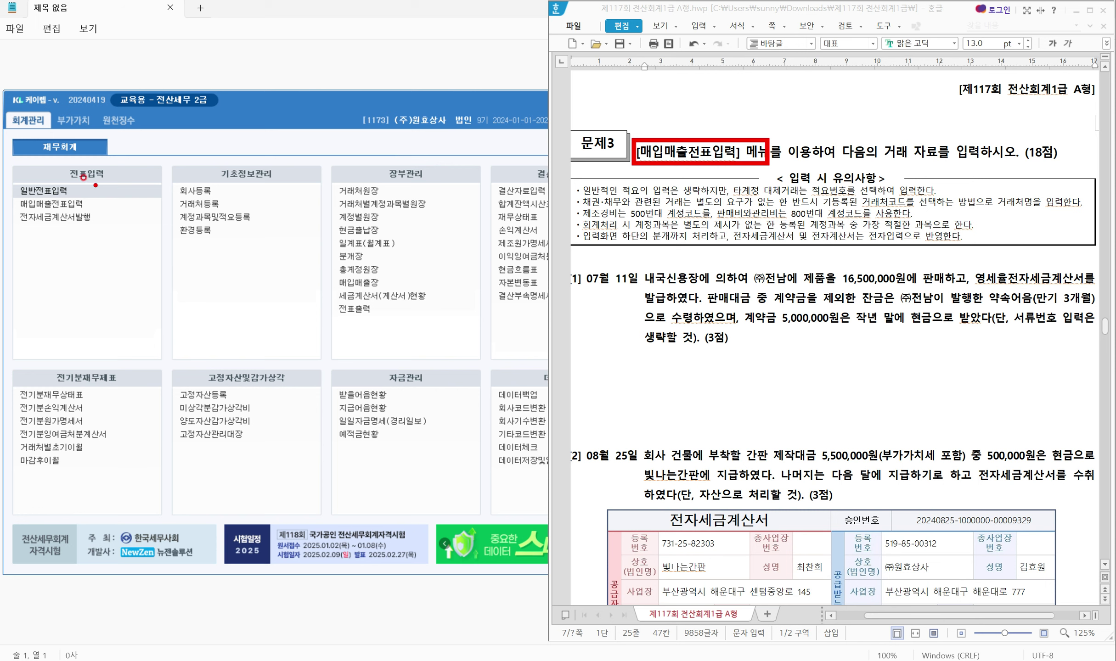
pyautogui.moveTo(11, 136); pyautogui.dragTo(129, 183)
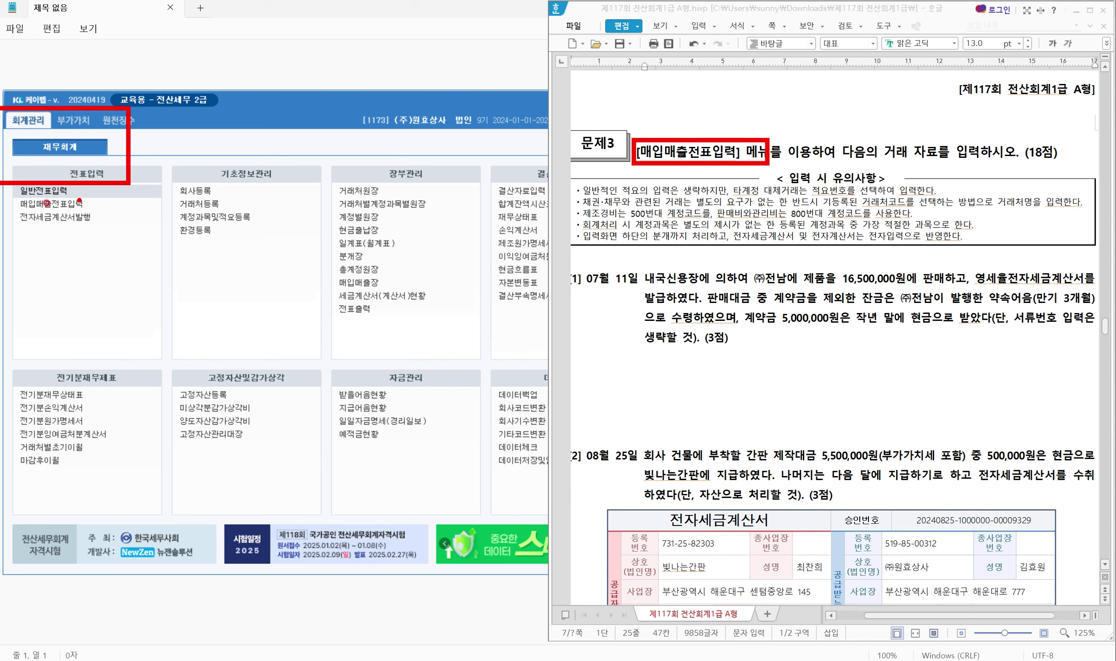
pyautogui.moveTo(7, 196); pyautogui.dragTo(112, 216)
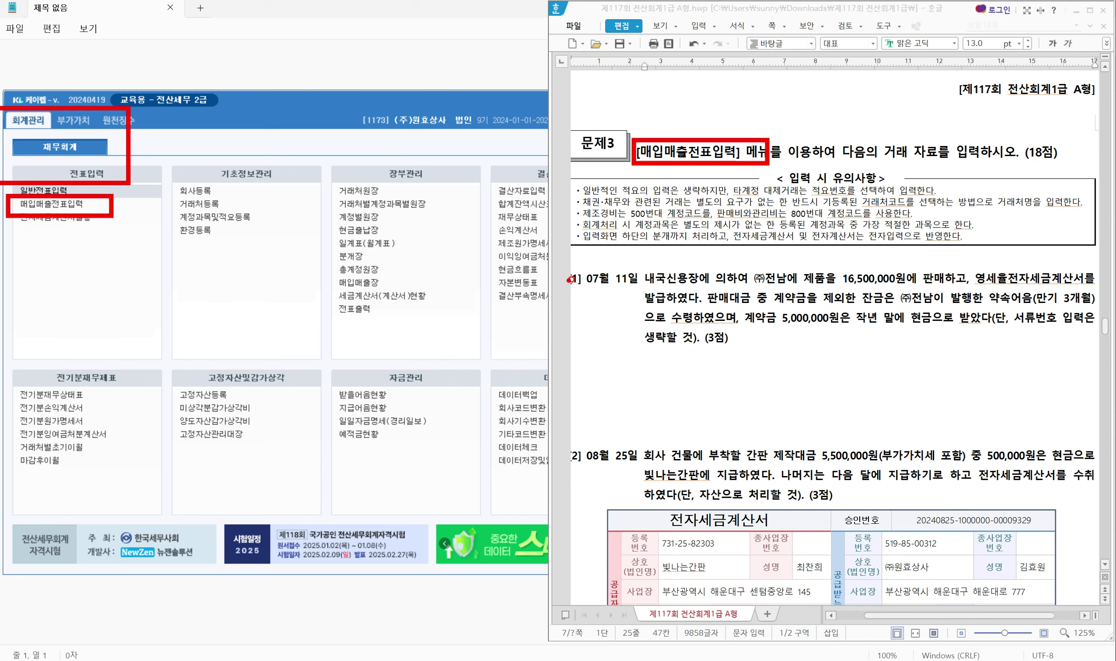
pyautogui.press('Escape')
pyautogui.scroll(-1, 625, 275)
pyautogui.scroll(-3, 626, 276)
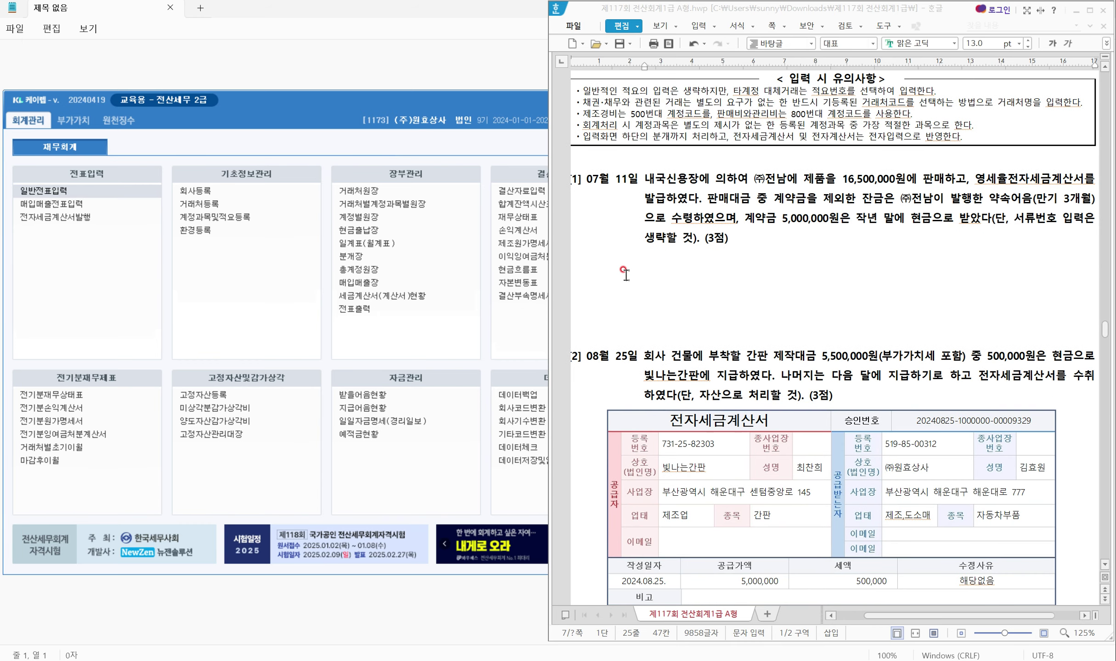
# Read 문제3 question [1] of 07월 11일, temporarily marking the sale, 영세율전자세금계산서, 약속어음, 계약금 and the 서류번호 note
pyautogui.scroll(-1, 632, 236)
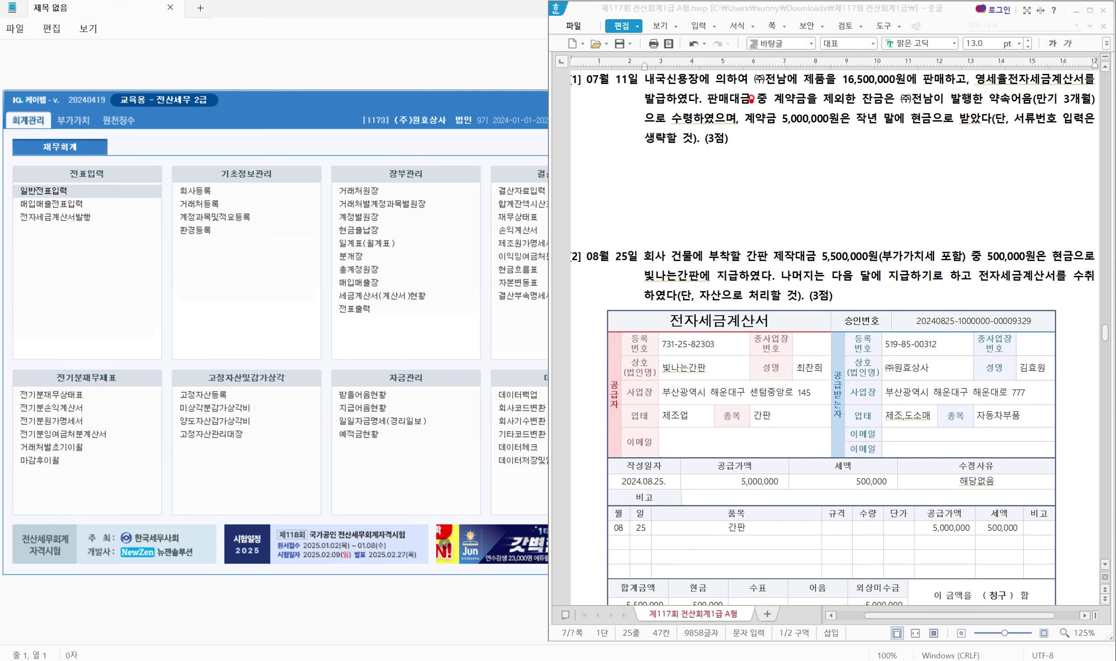
pyautogui.moveTo(798, 87); pyautogui.dragTo(1076, 87)
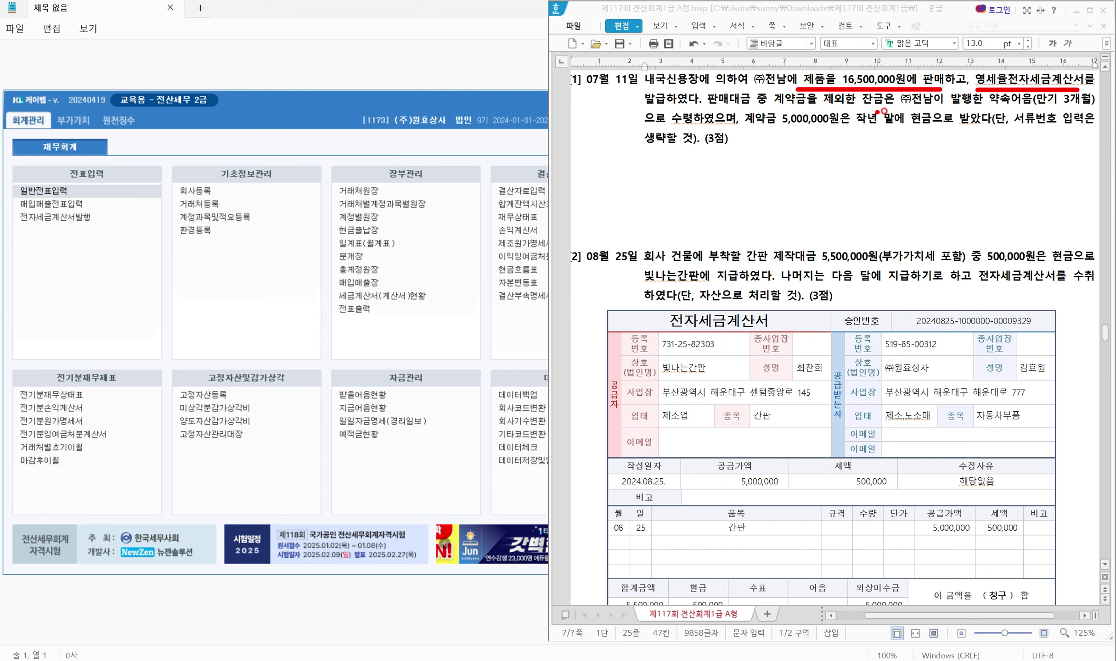
pyautogui.moveTo(980, 107); pyautogui.dragTo(1102, 106)
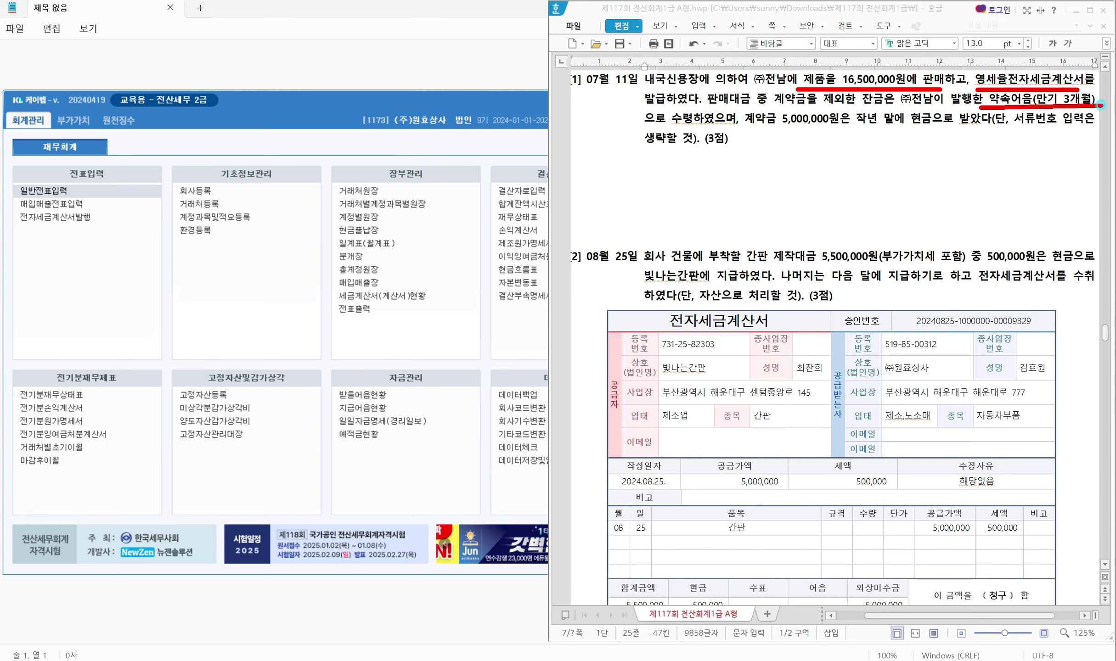
pyautogui.moveTo(647, 129); pyautogui.dragTo(711, 130)
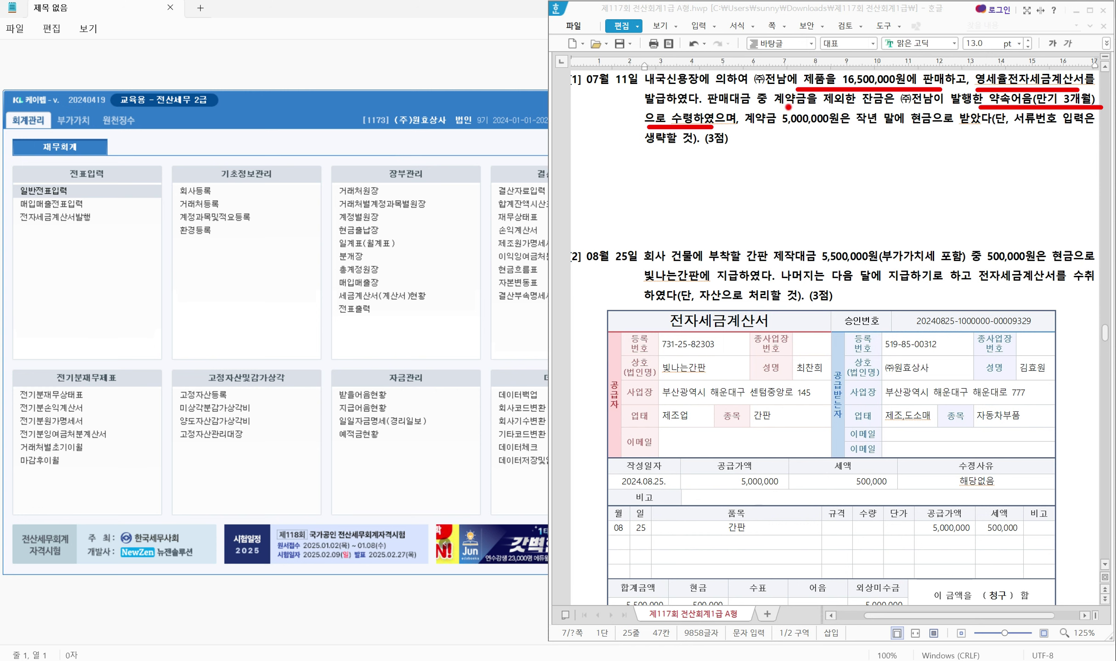
pyautogui.moveTo(746, 129); pyautogui.dragTo(926, 123)
pyautogui.moveTo(1020, 126); pyautogui.dragTo(1078, 126)
pyautogui.moveTo(648, 149); pyautogui.dragTo(703, 149)
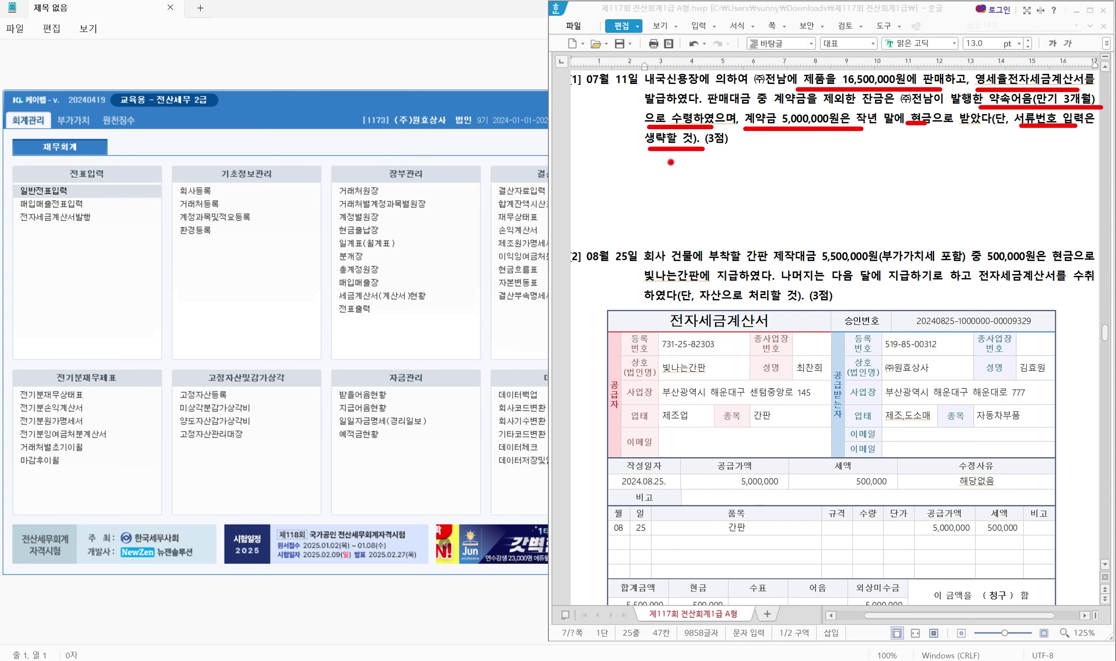
pyautogui.press('e')
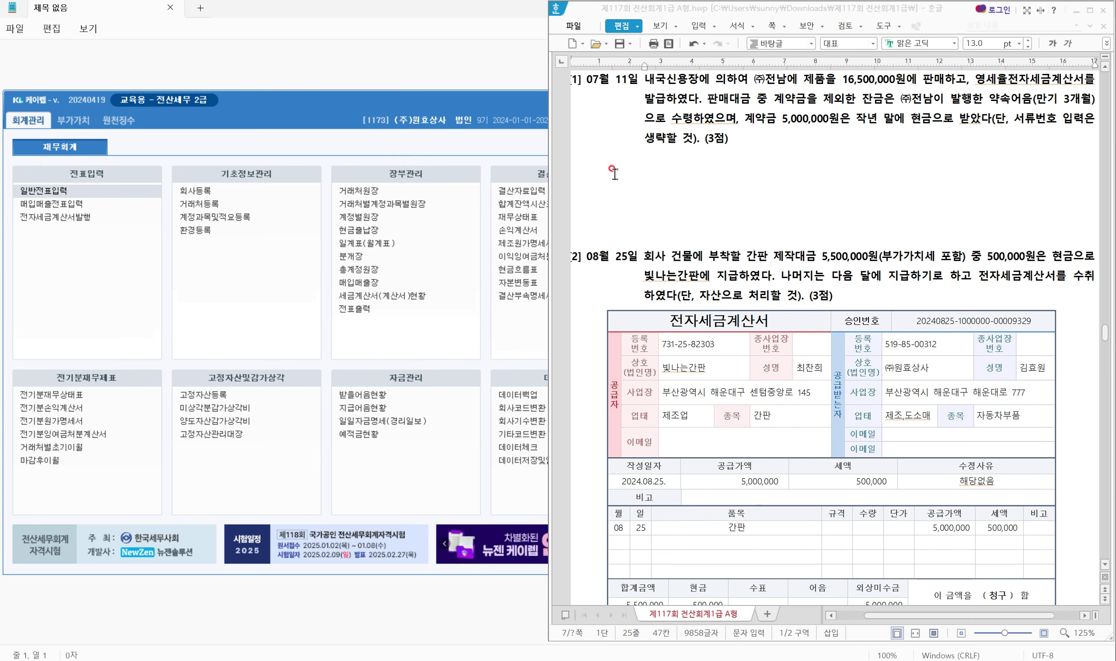
pyautogui.click(614, 173)
pyautogui.moveTo(597, 156); pyautogui.dragTo(598, 180)
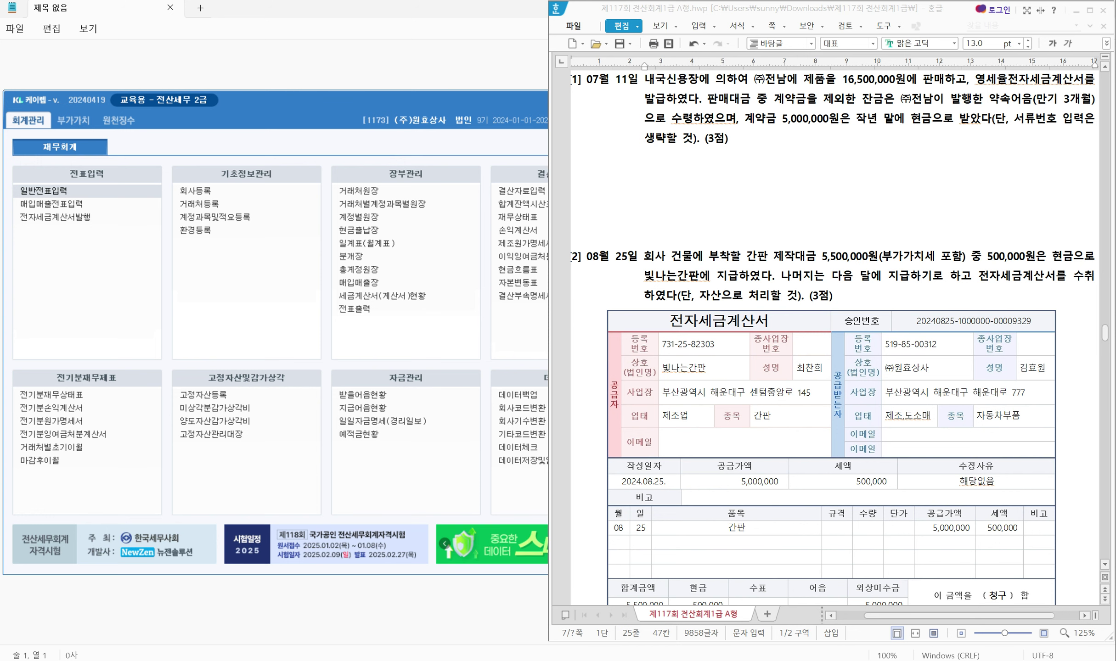
# Switch to Notepad and write the heading 매입매출전표입력 in a blank note, with the subheading 유형파악 below it
pyautogui.click(802, 660)
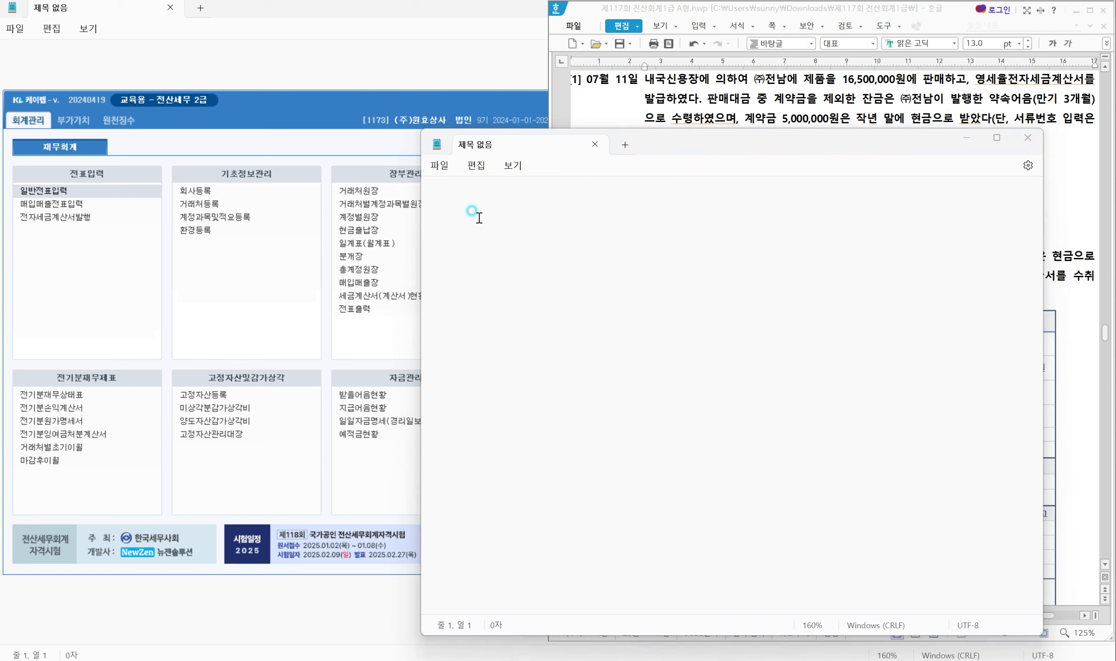
pyautogui.write('aod')
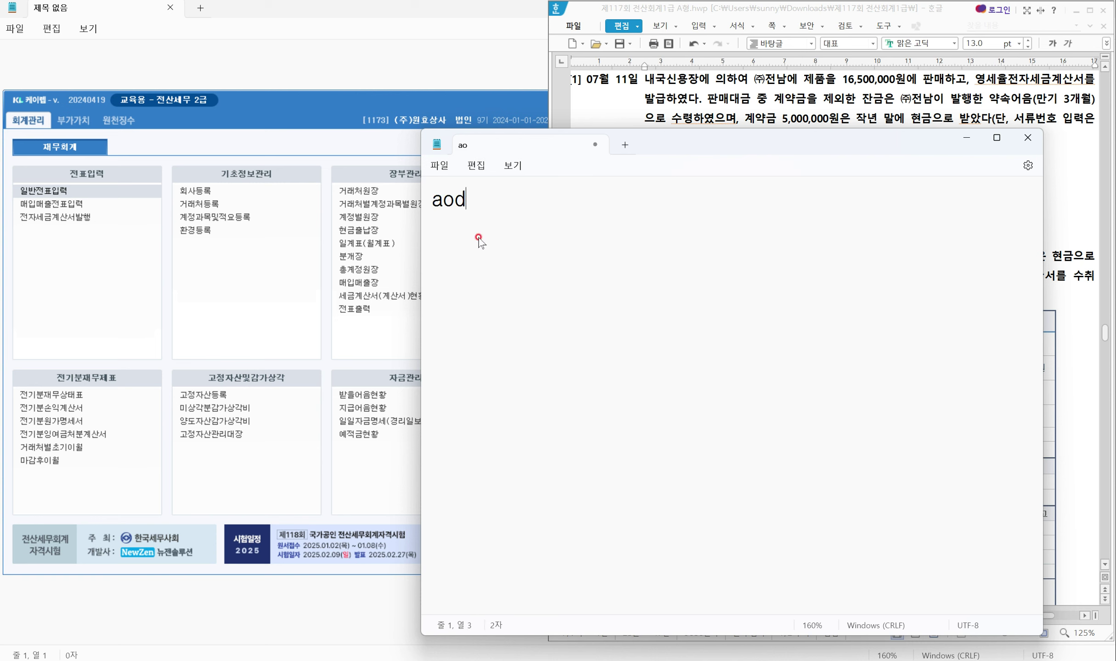
pyautogui.press('BackSpace')
pyautogui.press('BackSpace')
pyautogui.press('BackSpace')
pyautogui.write('매입매출전')
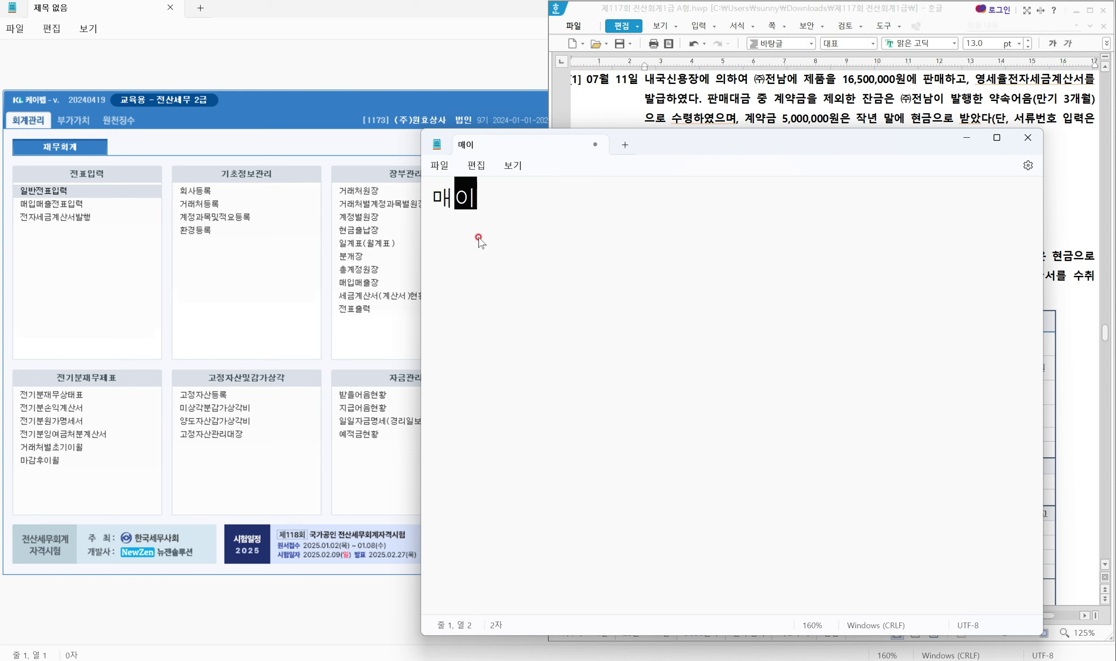
pyautogui.write('표')
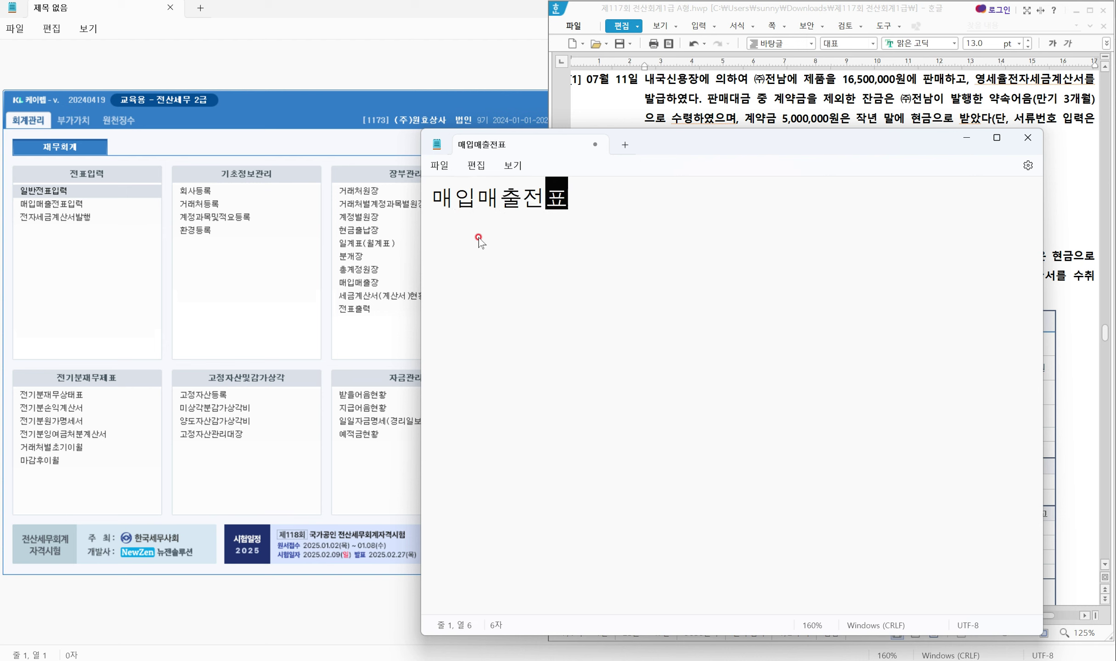
pyautogui.write('입려ㄱ')
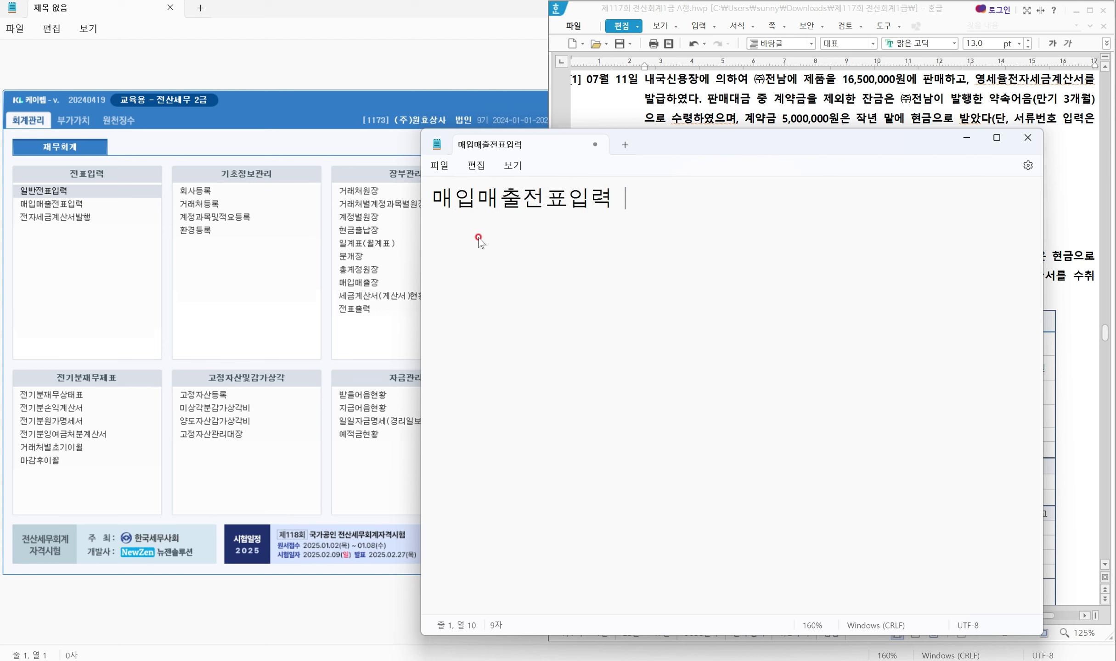
pyautogui.press('Return')
pyautogui.press('Return')
pyautogui.write('유형파악  ')
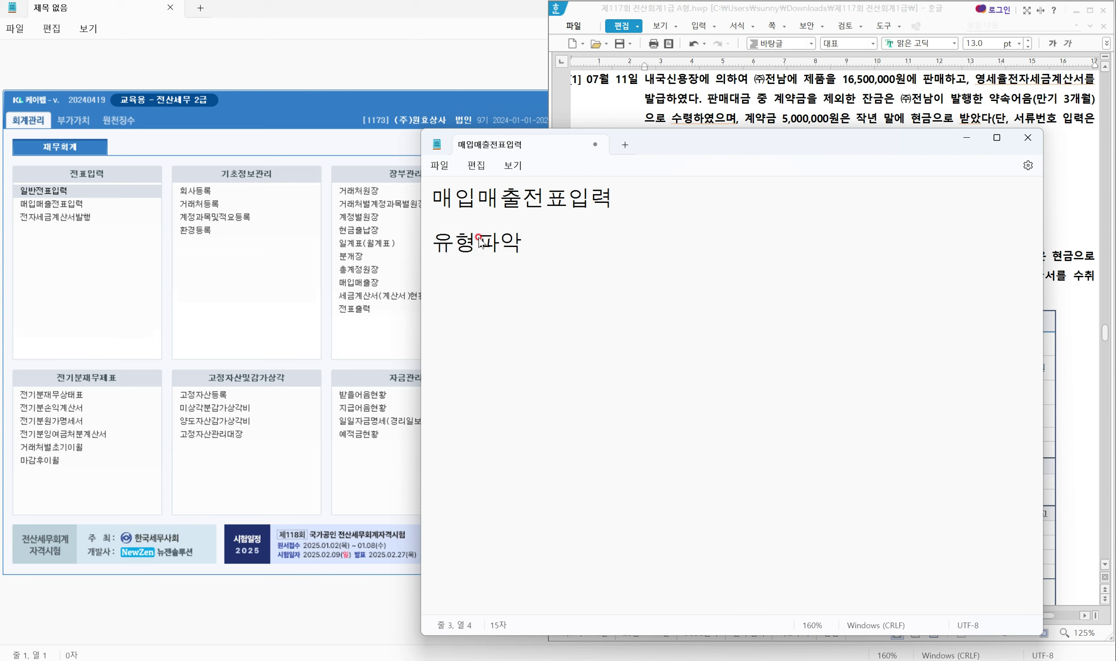
# Add the first item to the note: "1) 거래 (매입 / 매출) 구분"
pyautogui.write('1) ')
pyautogui.write('거래 (')
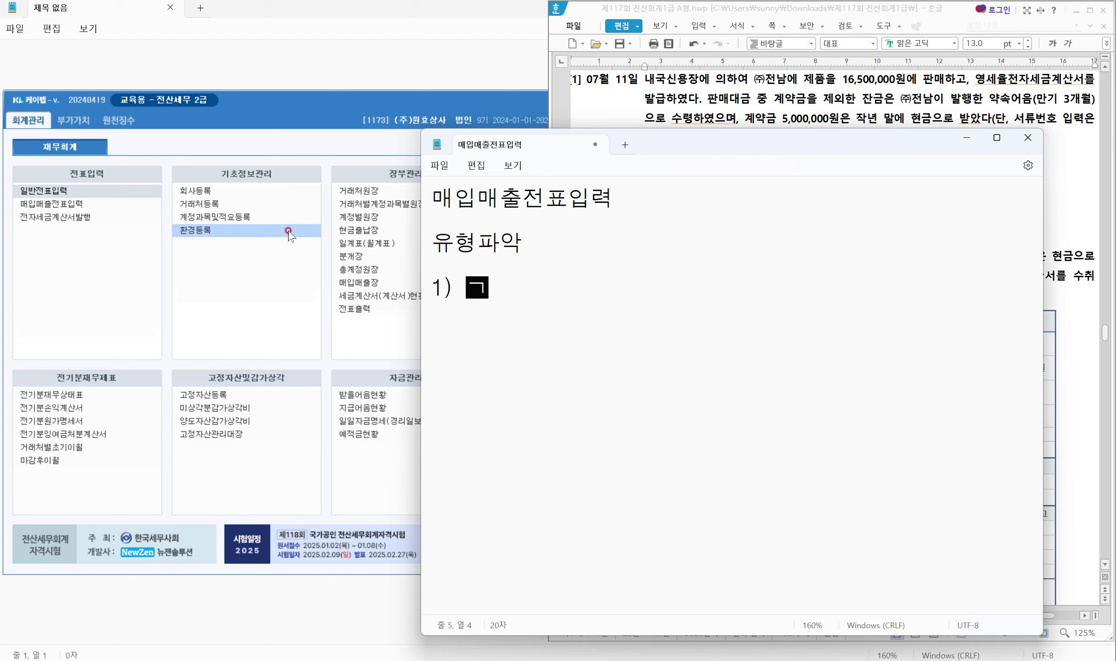
pyautogui.write('매')
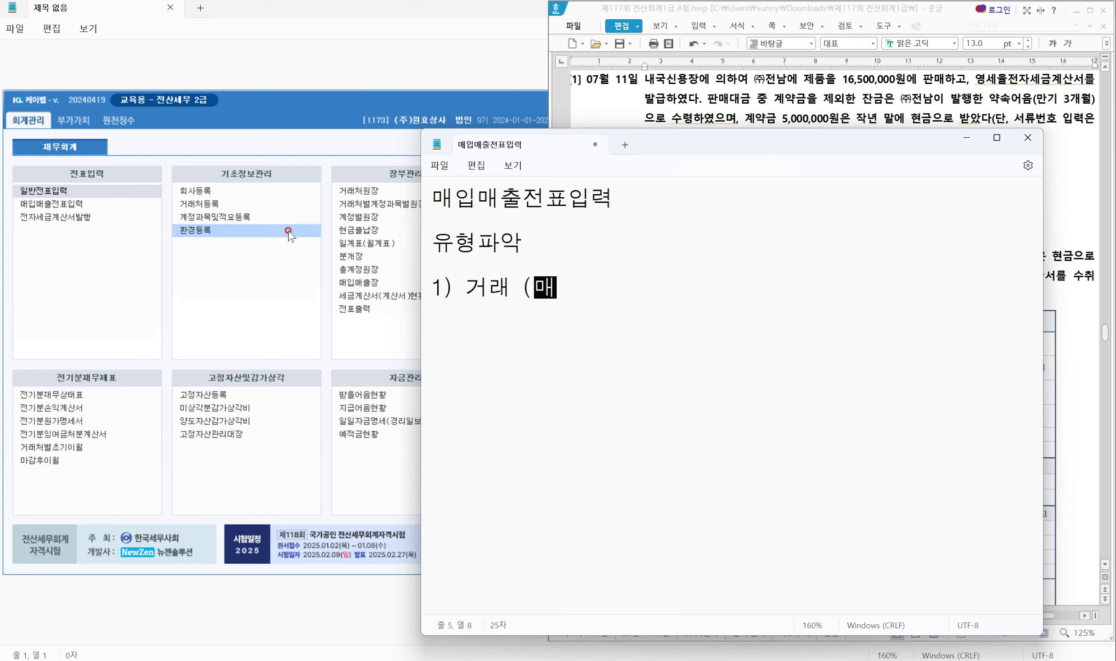
pyautogui.write('입 / 매출) ')
pyautogui.write('구분')
pyautogui.press('Return')
# Add the second item "2) 증빙서류" and begin an indented line below it with 세금계산서, 계산서
pyautogui.write('2')
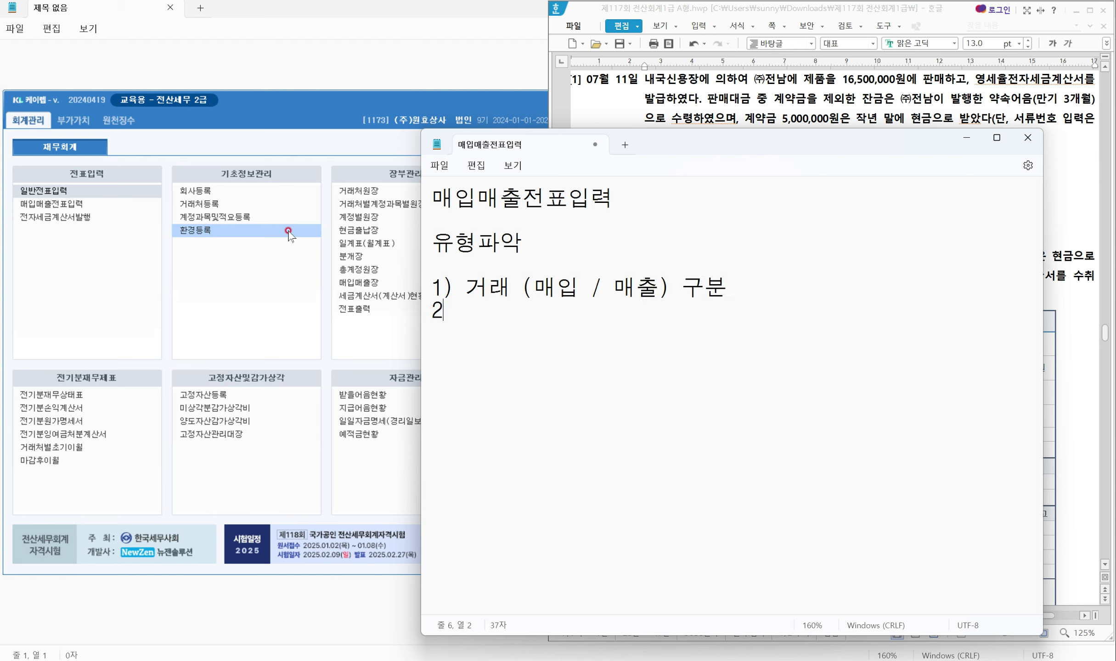
pyautogui.write(') 증빙서류')
pyautogui.press('Return')
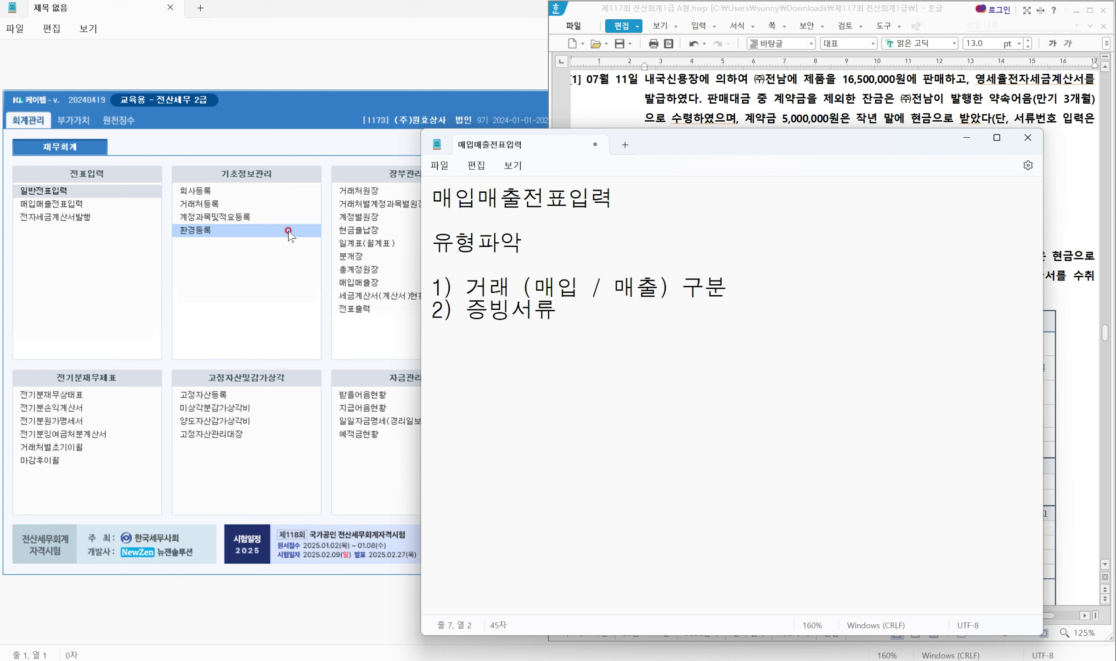
pyautogui.write('세금계')
pyautogui.press('BackSpace')
pyautogui.write('산서')
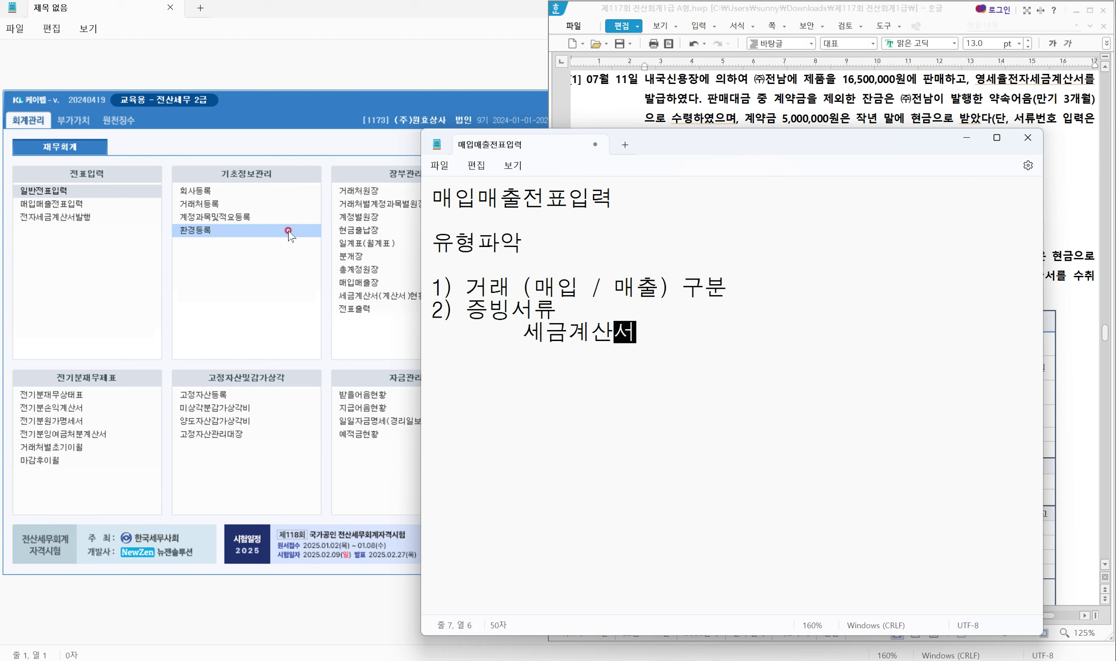
pyautogui.write(', 계사')
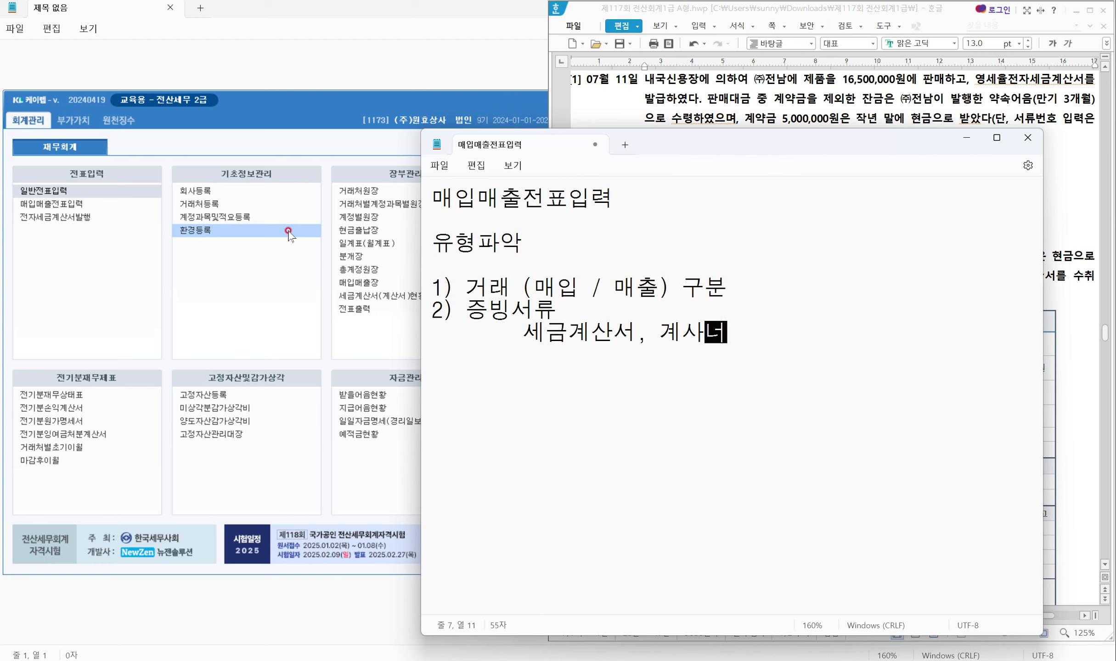
pyautogui.press('BackSpace')
pyautogui.write('산서')
# Continue the list of 증빙서류 on the same line with 현금영수증 and 신용카드매출
pyautogui.write(', 현금영')
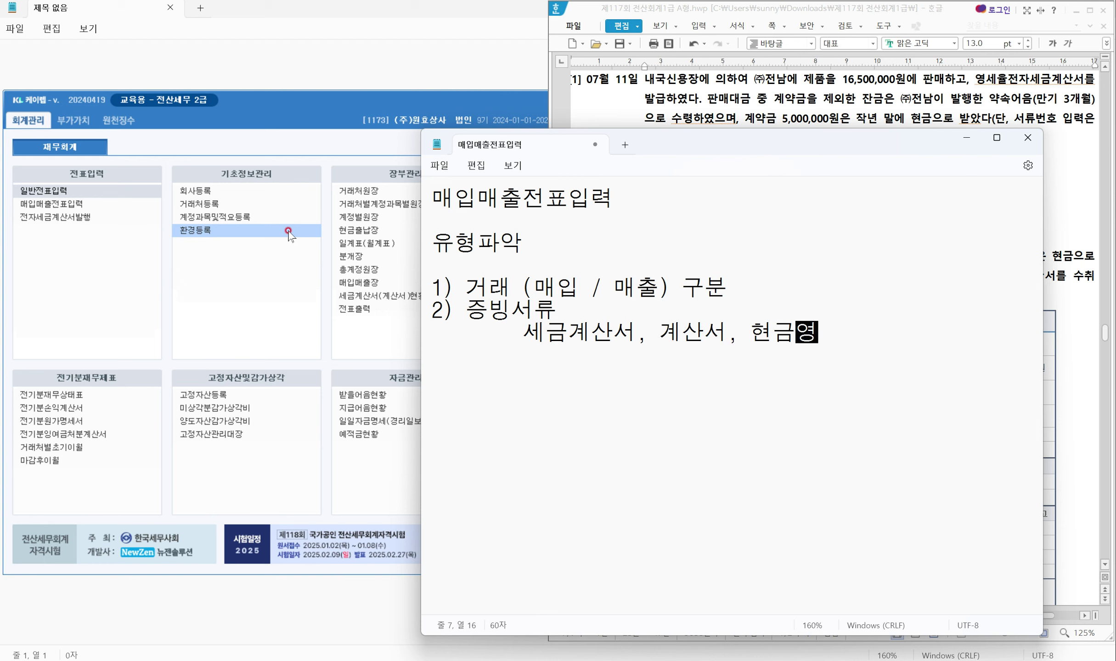
pyautogui.write('수증, 신')
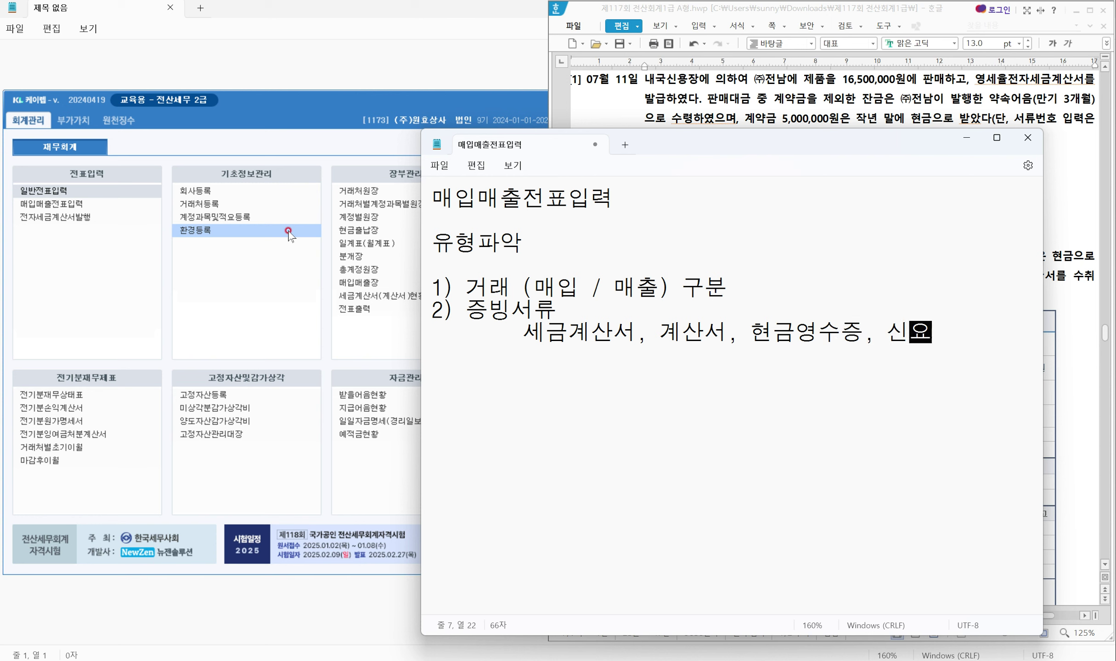
pyautogui.write('요')
pyautogui.press('BackSpace')
pyautogui.write('요ㅇ')
pyautogui.press('BackSpace')
pyautogui.press('BackSpace')
pyautogui.write('용카드매출')
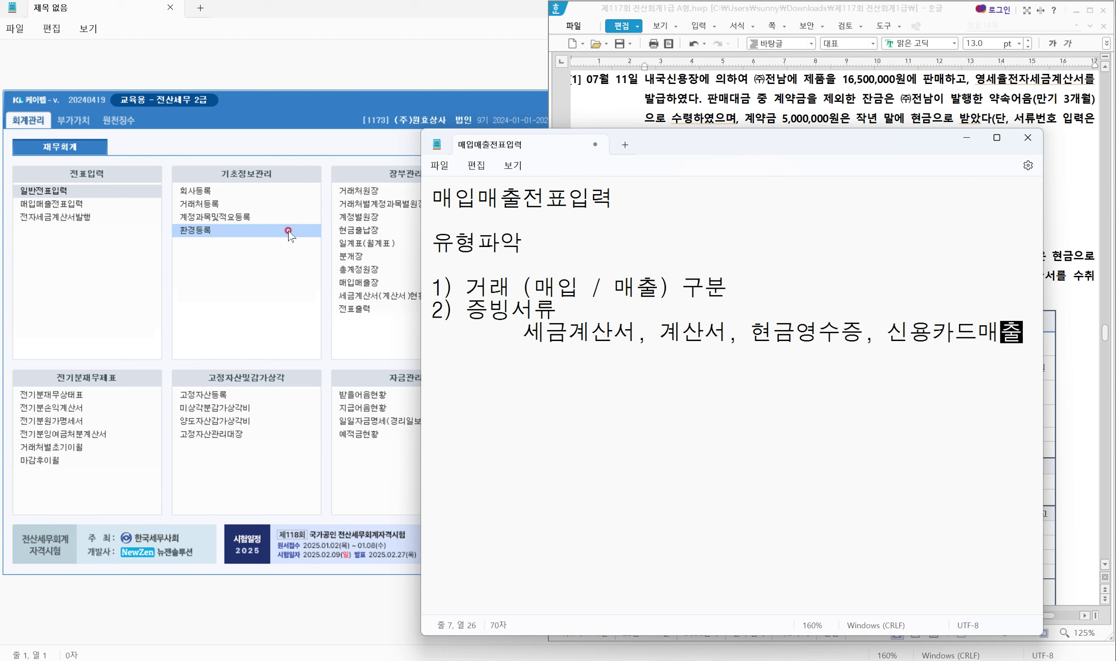
# Add "무증빙(매출-건별)" on an indented line below the other 증빙서류
pyautogui.press('Return')
pyautogui.press('BackSpace')
pyautogui.write('무증빙(')
pyautogui.write('매출')
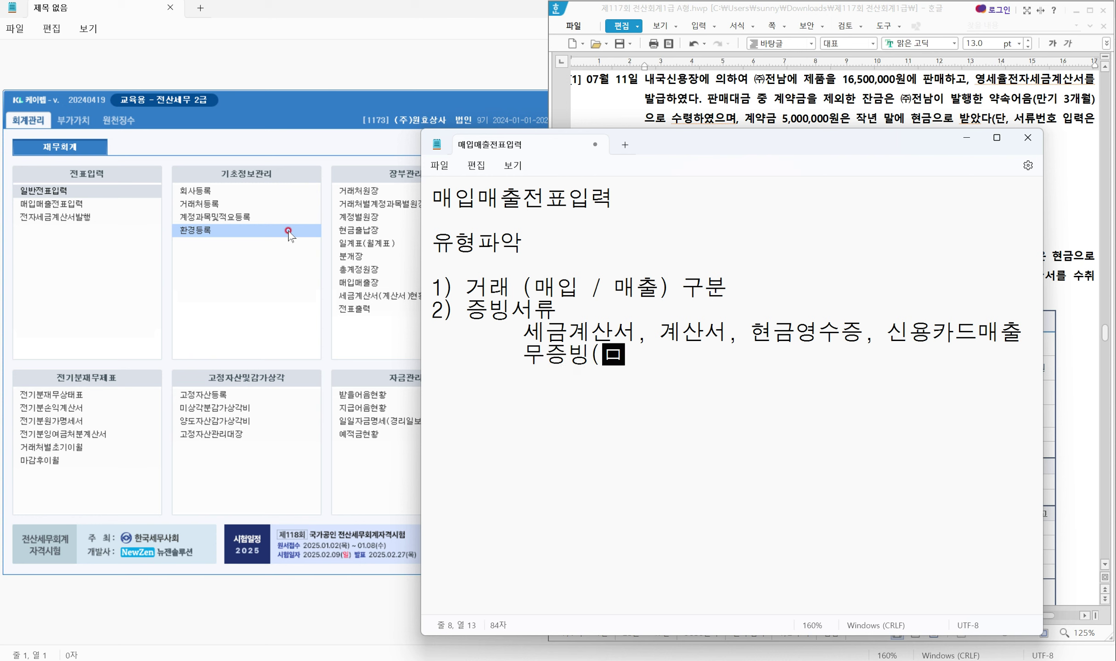
pyautogui.press('Right')
pyautogui.write('-건별)')
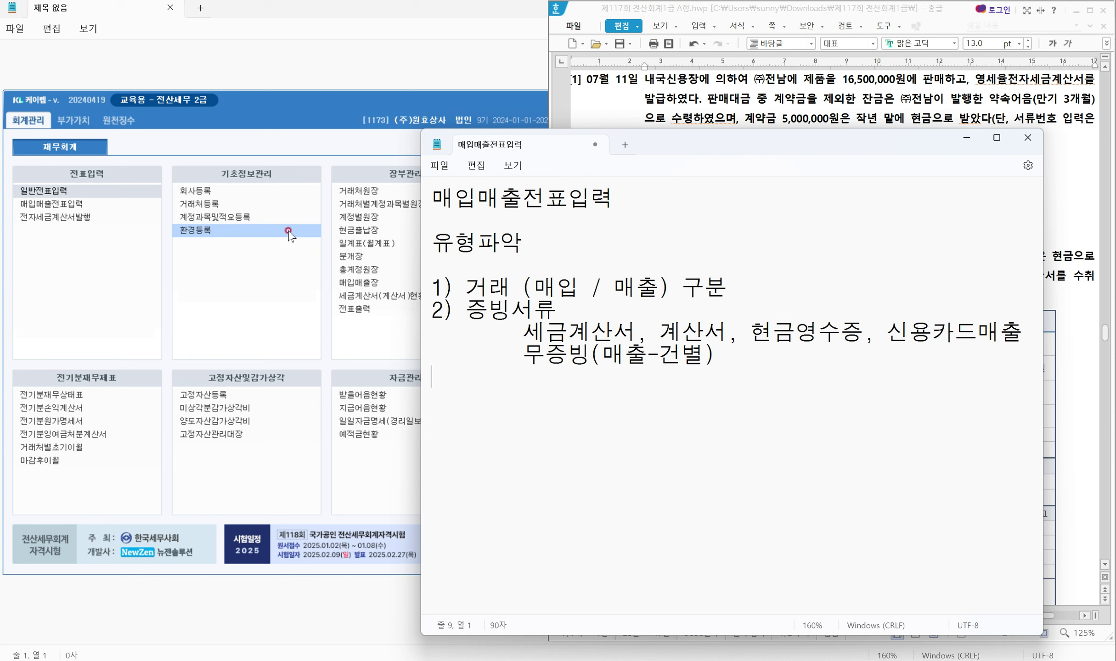
# Add the third item "3) 부가가치세 여부" with the indented line "10% - 과세" below it
pyautogui.write('3) 부가가치세 여부')
pyautogui.press('Return')
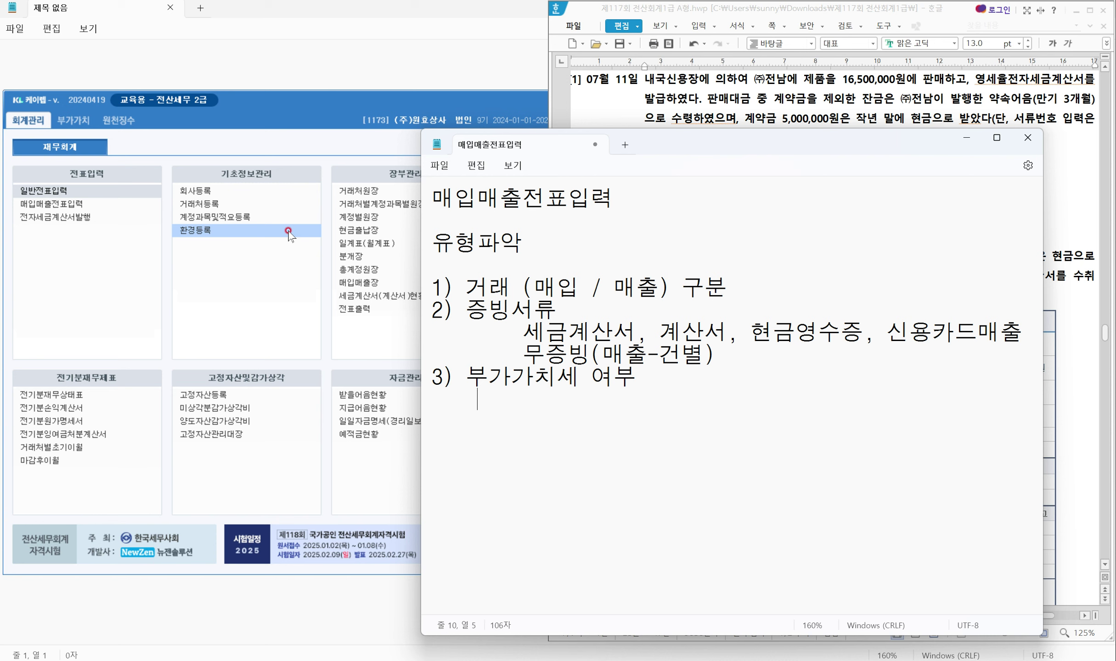
pyautogui.write('10% - 가')
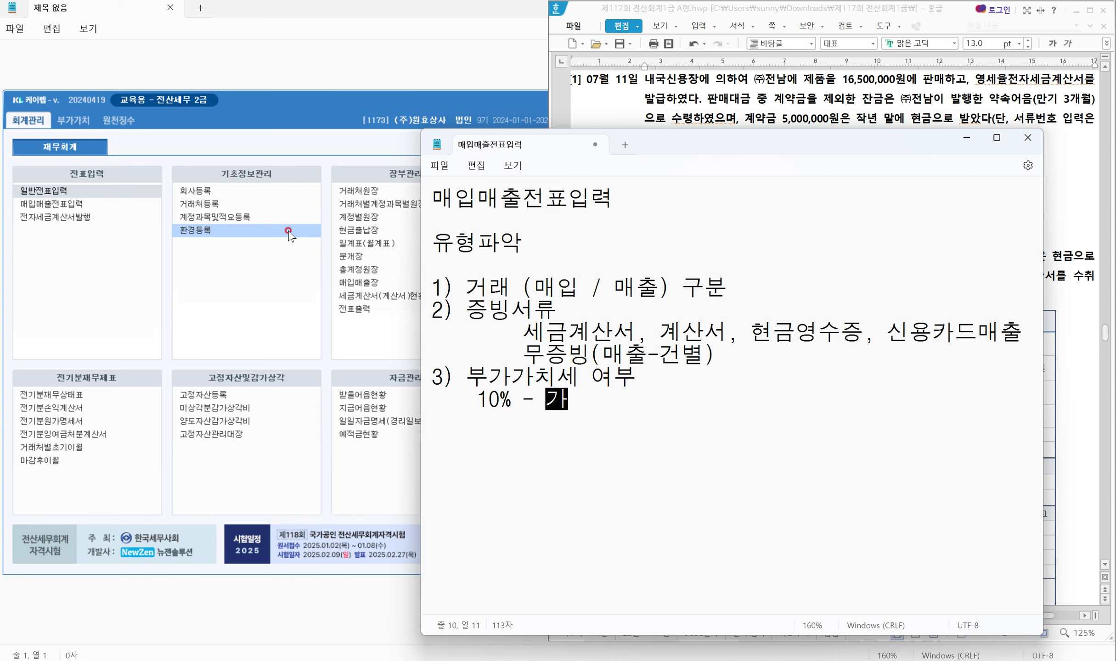
pyautogui.write('과세')
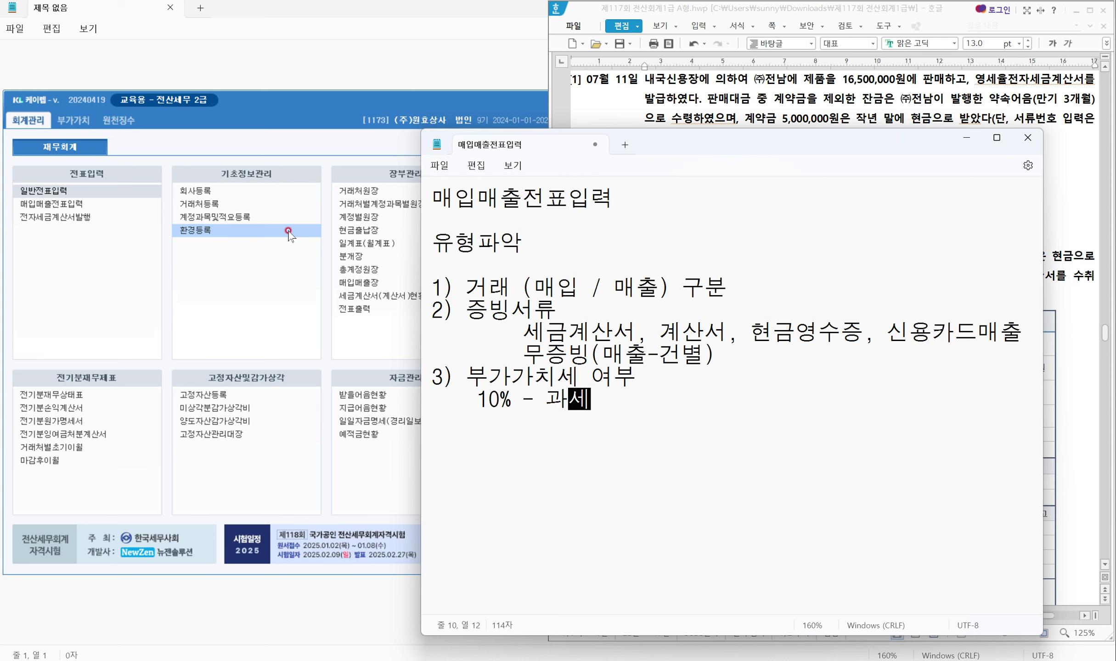
# Add the line "0% - 영세율" below the 10% line of the note
pyautogui.press('Return')
pyautogui.write('0% _')
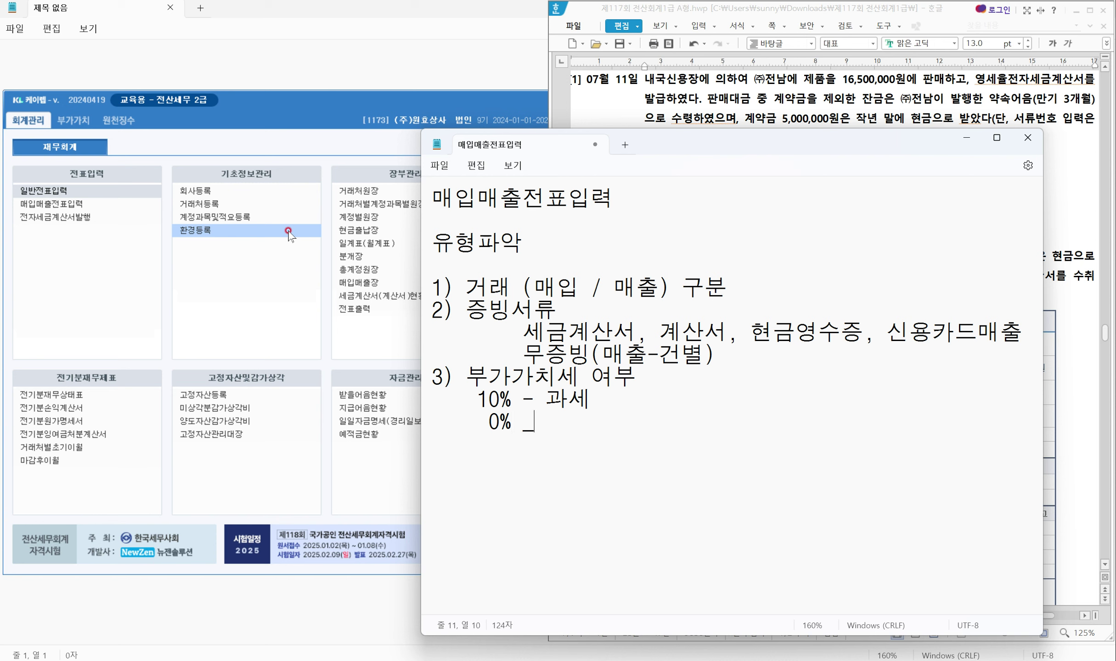
pyautogui.press('BackSpace')
pyautogui.press('BackSpace')
pyautogui.write('- 영ㅅㅇ')
pyautogui.press('BackSpace')
pyautogui.press('BackSpace')
pyautogui.write('세율')
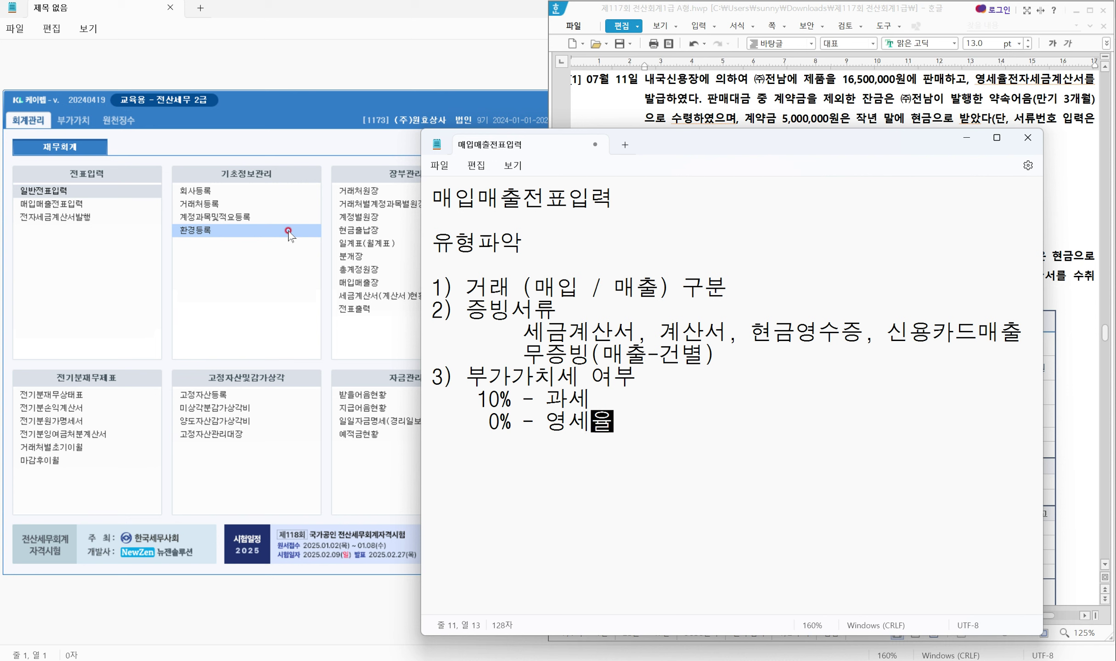
pyautogui.press('Return')
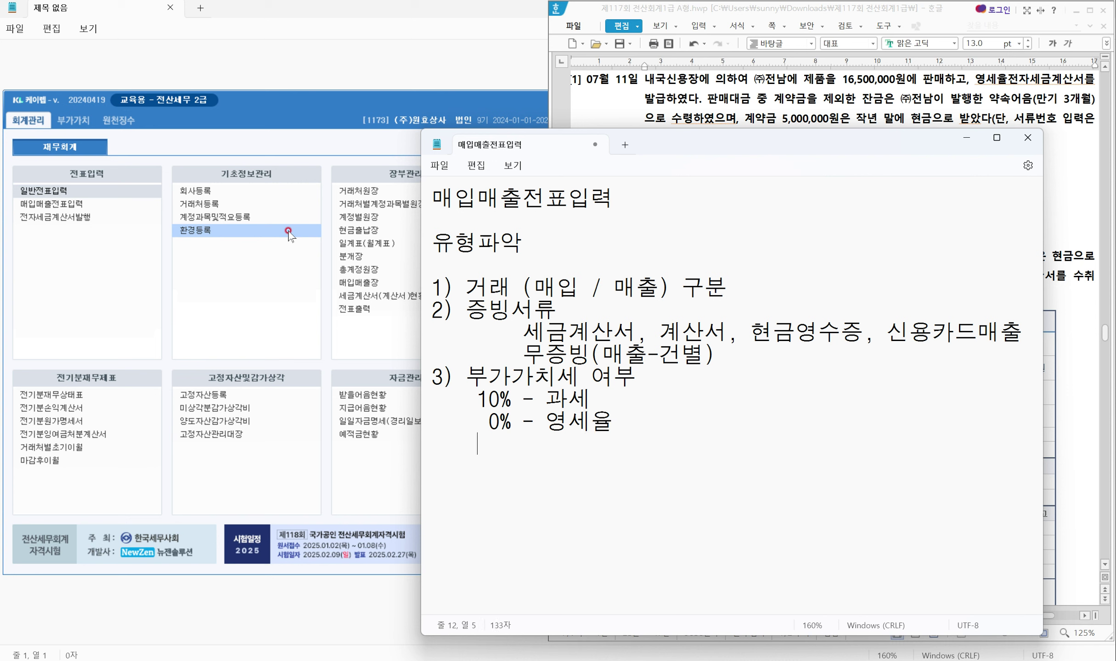
# Add the last line "x - 면세" and minimize the note
pyautogui.write('x ')
pyautogui.write(' -  ')
pyautogui.write('au')
pyautogui.press('BackSpace')
pyautogui.press('BackSpace')
pyautogui.press('Hangul')
pyautogui.write('면세')
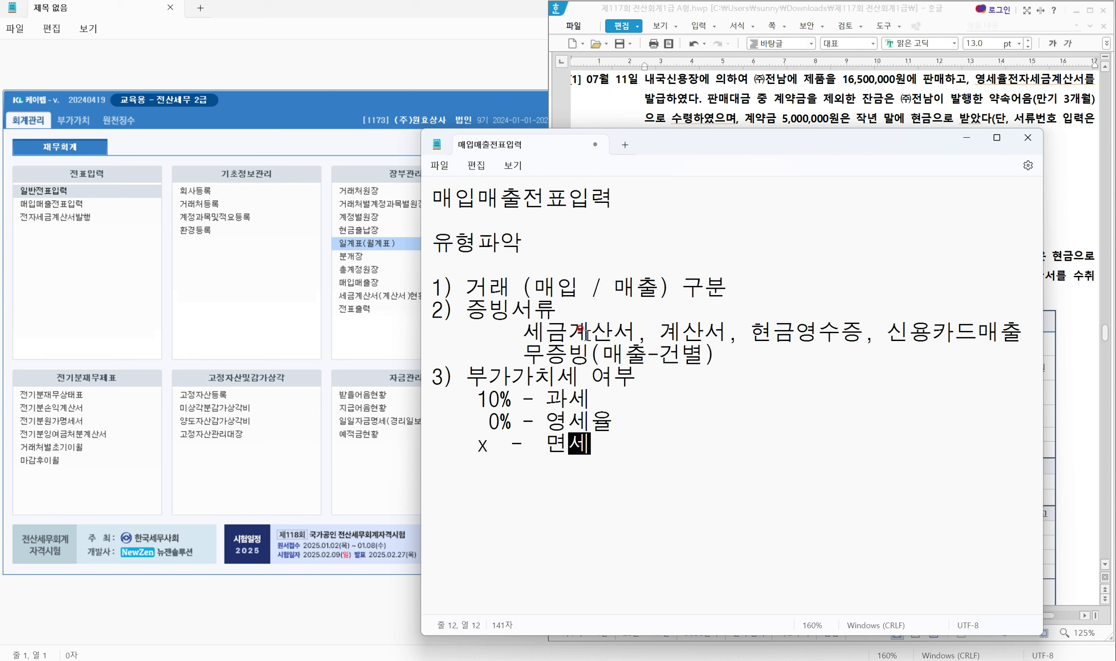
pyautogui.click(966, 137)
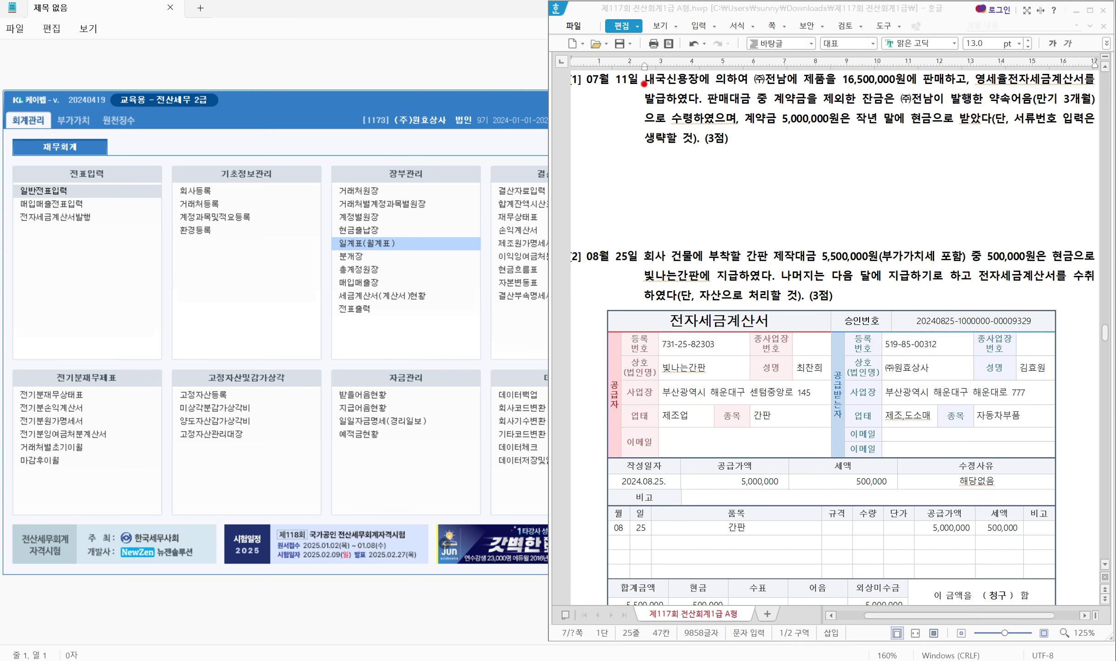
# Reread 문제3 question [1], temporarily marking 내국신용장, 영세율전자세금계산서를 발급 and the product sale of 16,500,000원
pyautogui.moveTo(644, 84); pyautogui.dragTo(699, 84)
pyautogui.moveTo(974, 85); pyautogui.dragTo(1095, 85)
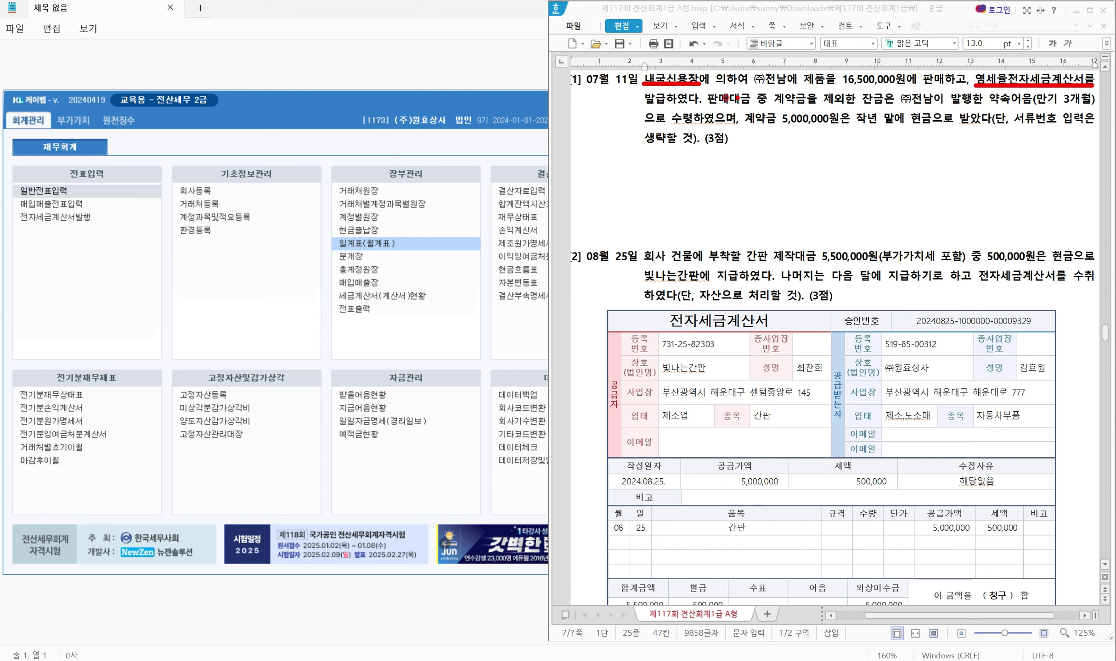
pyautogui.moveTo(662, 106); pyautogui.dragTo(663, 105)
pyautogui.moveTo(804, 86); pyautogui.dragTo(969, 86)
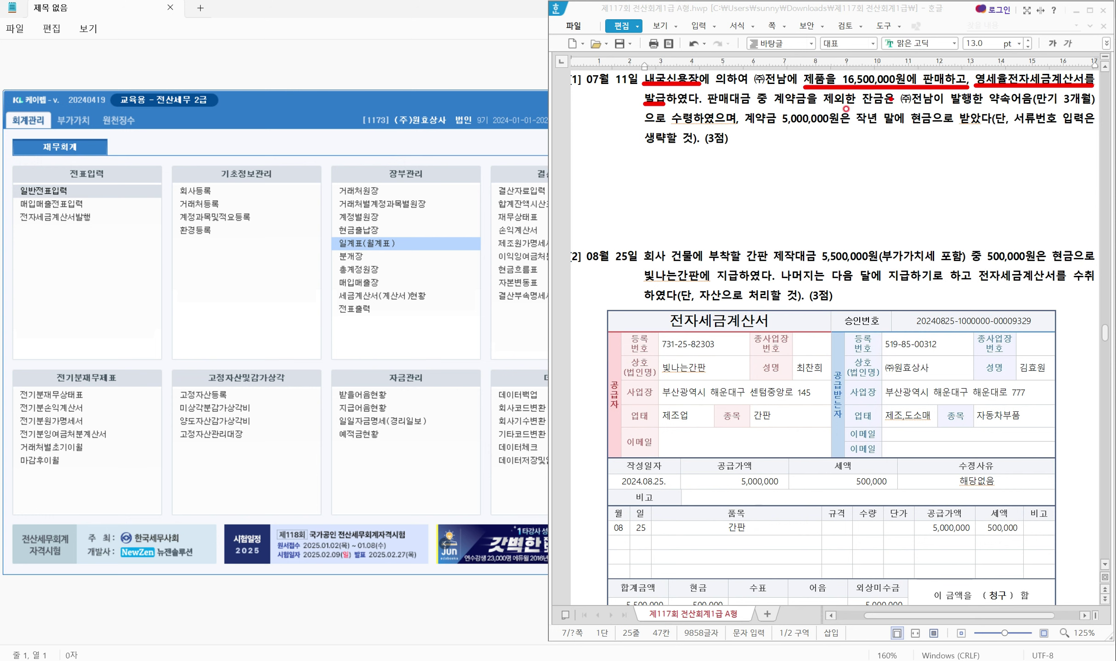
pyautogui.press('Escape')
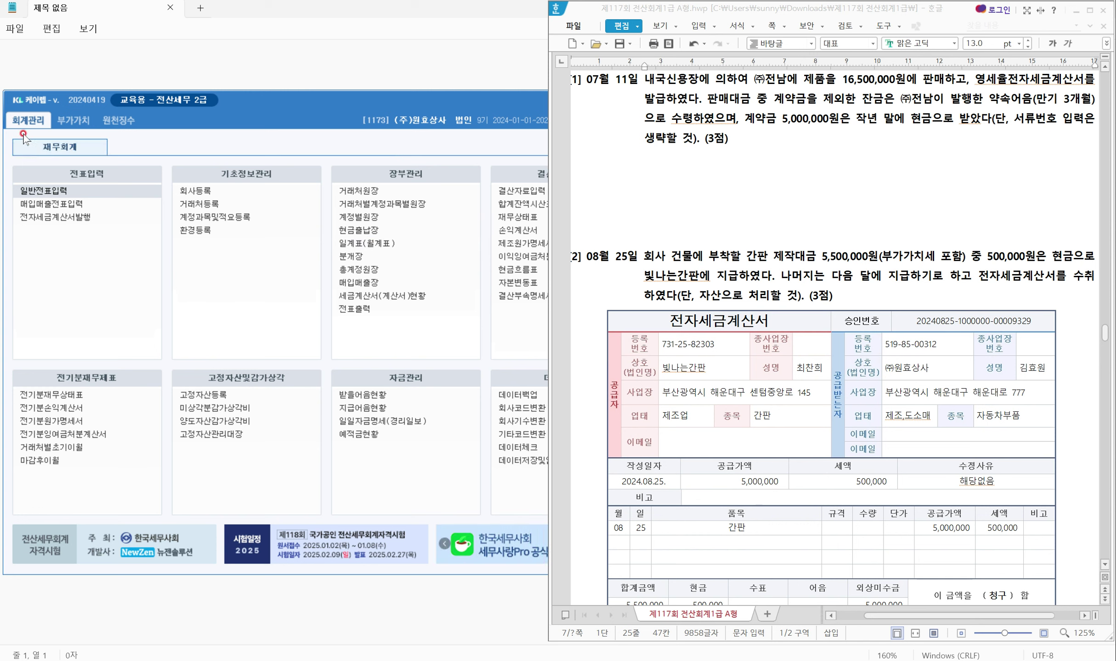
# Open 매입매출전표입력 in KcLep and set the entry date to 07월 11일
pyautogui.click(175, 237)
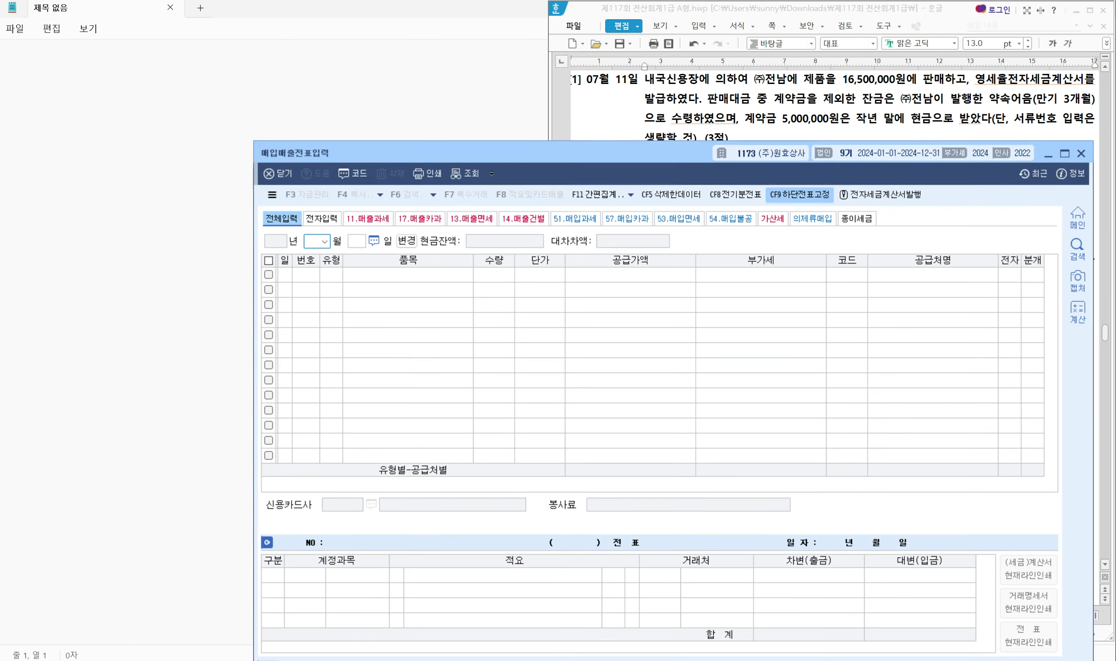
pyautogui.click(366, 159)
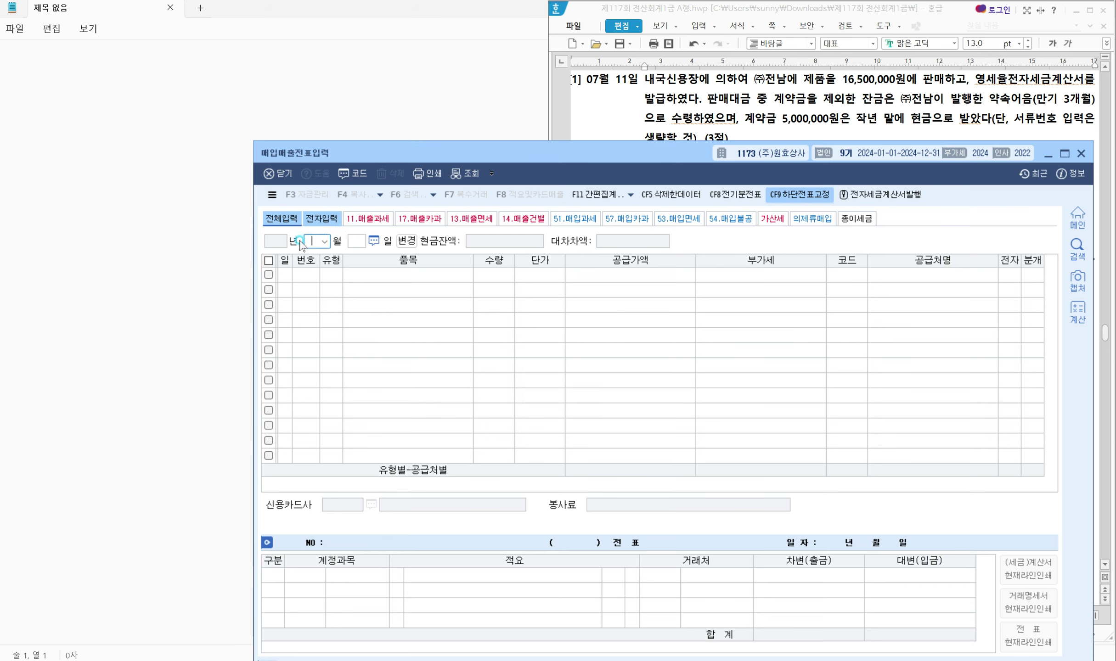
pyautogui.write('07')
pyautogui.press('Return')
pyautogui.write('11')
pyautogui.press('Return')
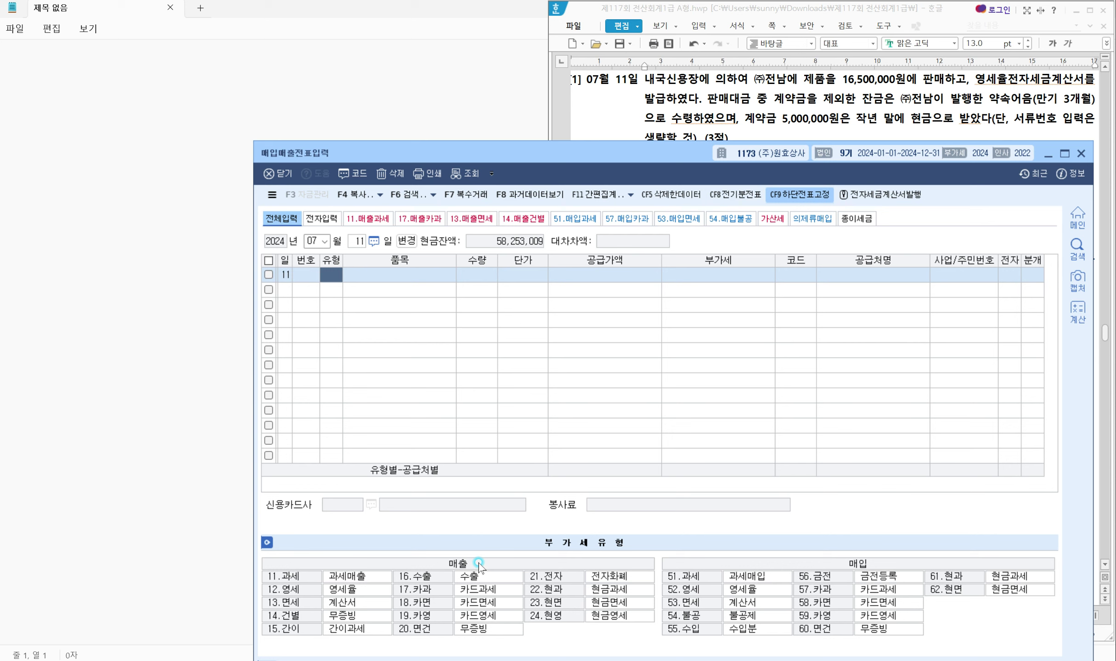
# Temporarily mark 매출 and 12.영세 in the 부가세유형 list and set the entry's 유형 to 12 (영세)
pyautogui.moveTo(438, 548)
pyautogui.mouseDown()
pyautogui.moveTo(455, 575)
pyautogui.moveTo(496, 576)
pyautogui.mouseUp()
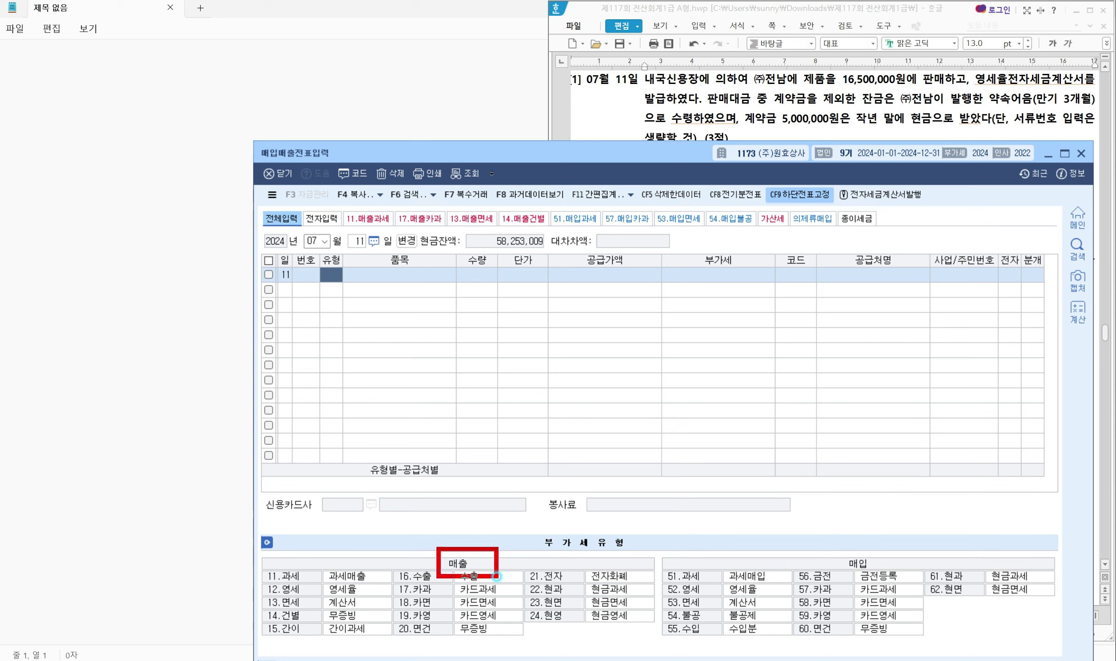
pyautogui.moveTo(263, 580); pyautogui.dragTo(369, 599)
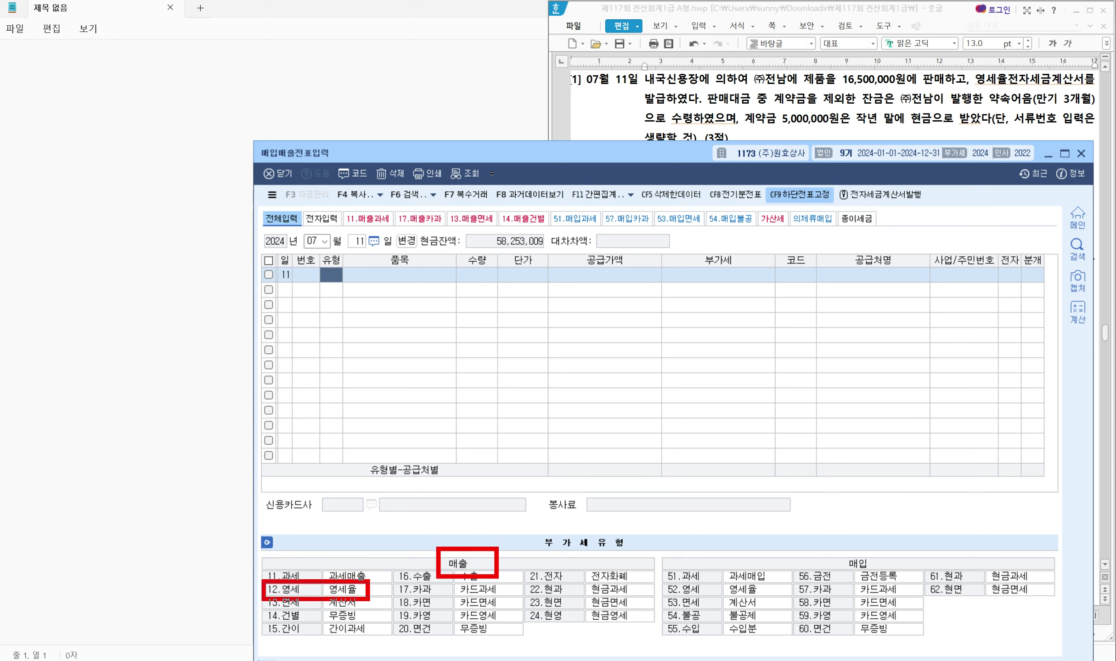
pyautogui.press('Escape')
pyautogui.click(334, 278)
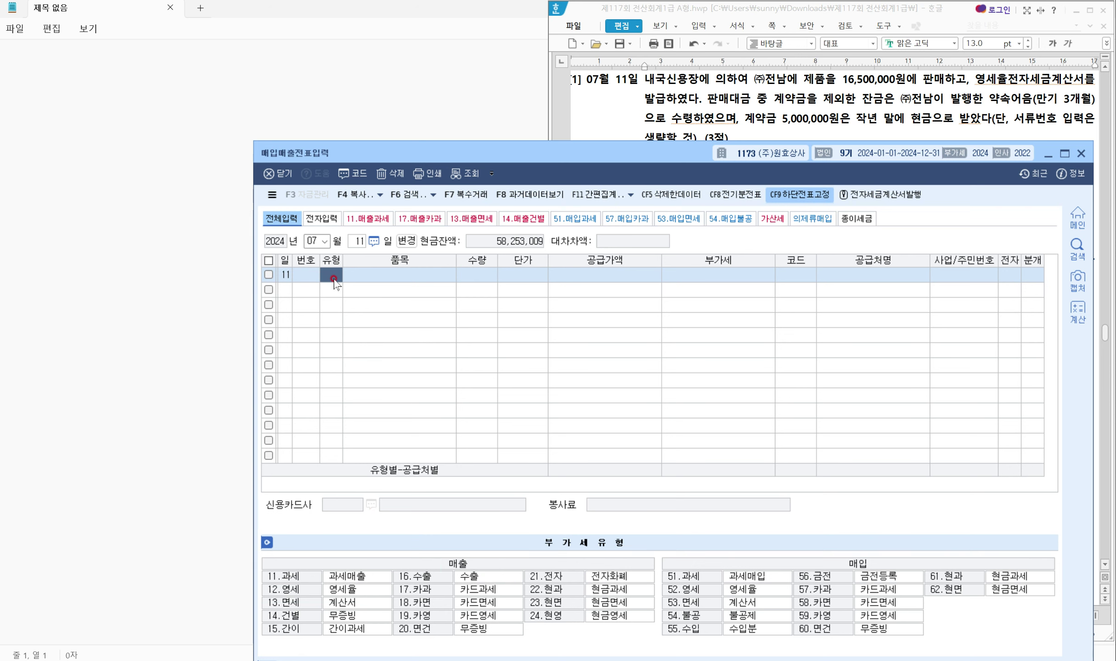
pyautogui.write('12')
pyautogui.press('Return')
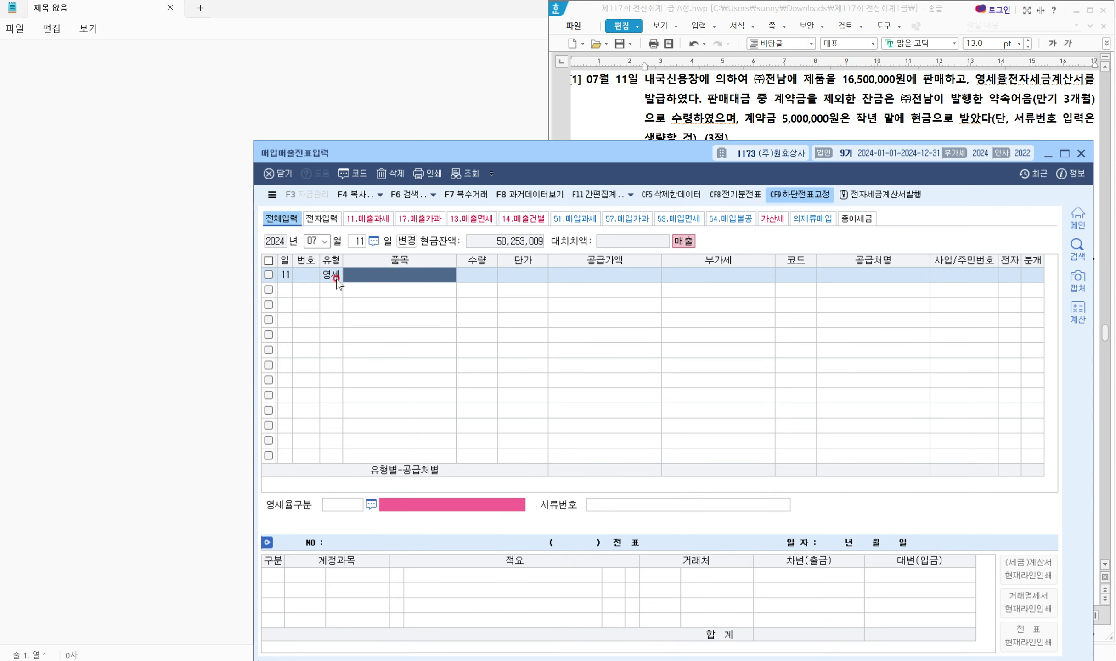
# Enter 제품 판매 as the 품목 and 16,500,000 as the 공급가액, leaving 수량 and 단가 blank
pyautogui.write('제')
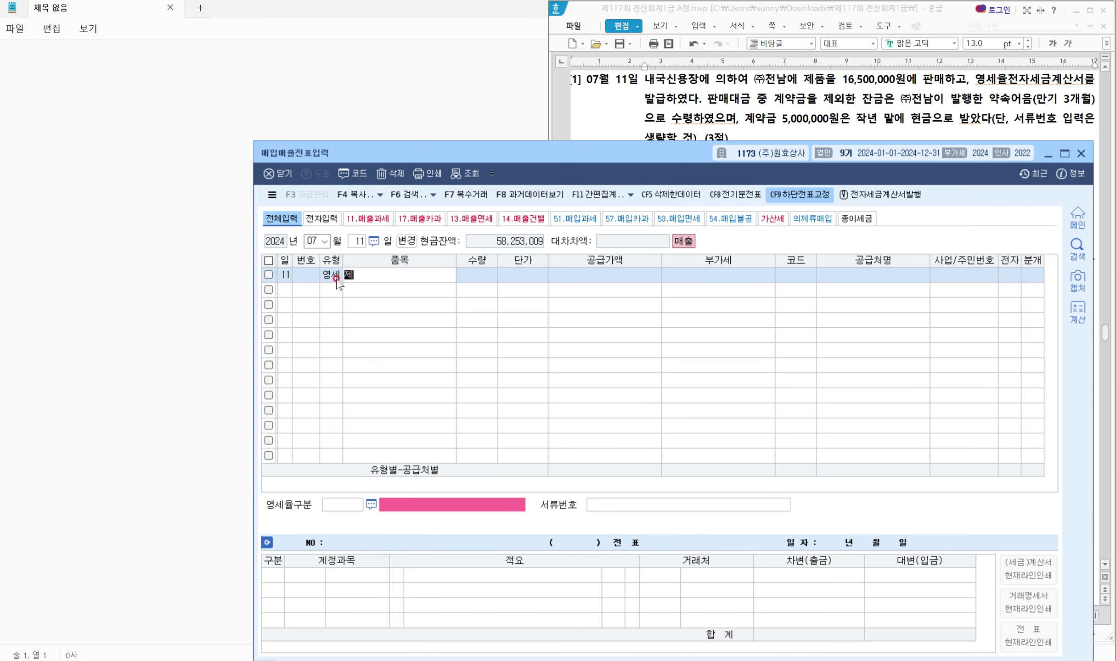
pyautogui.write('품 판매')
pyautogui.press('Return')
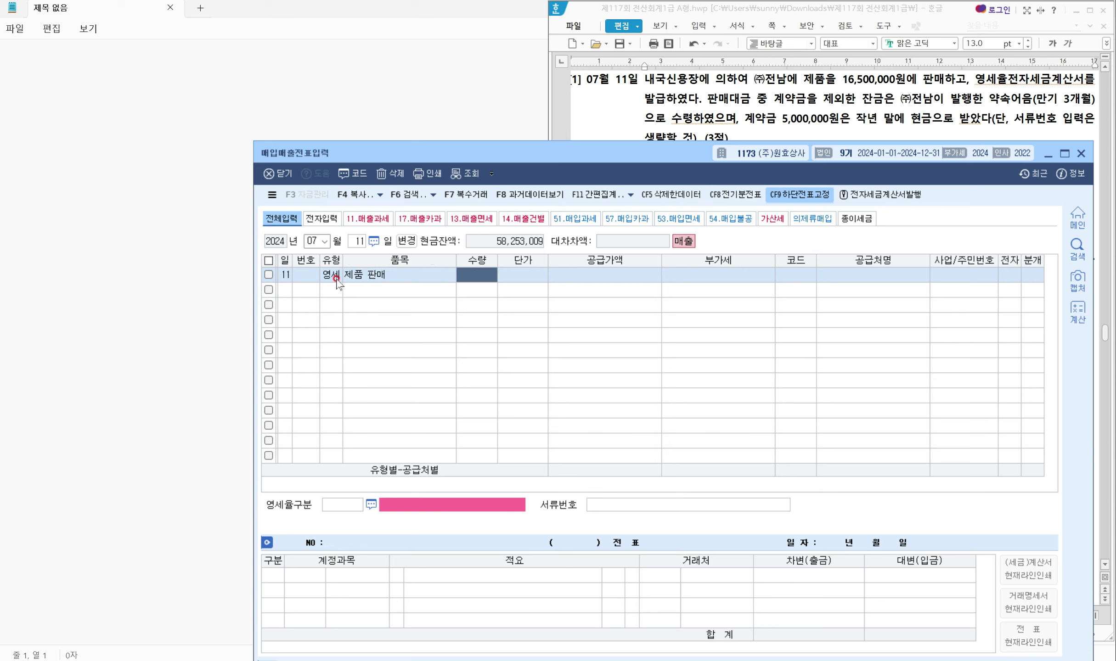
pyautogui.press('Return')
pyautogui.press('Return')
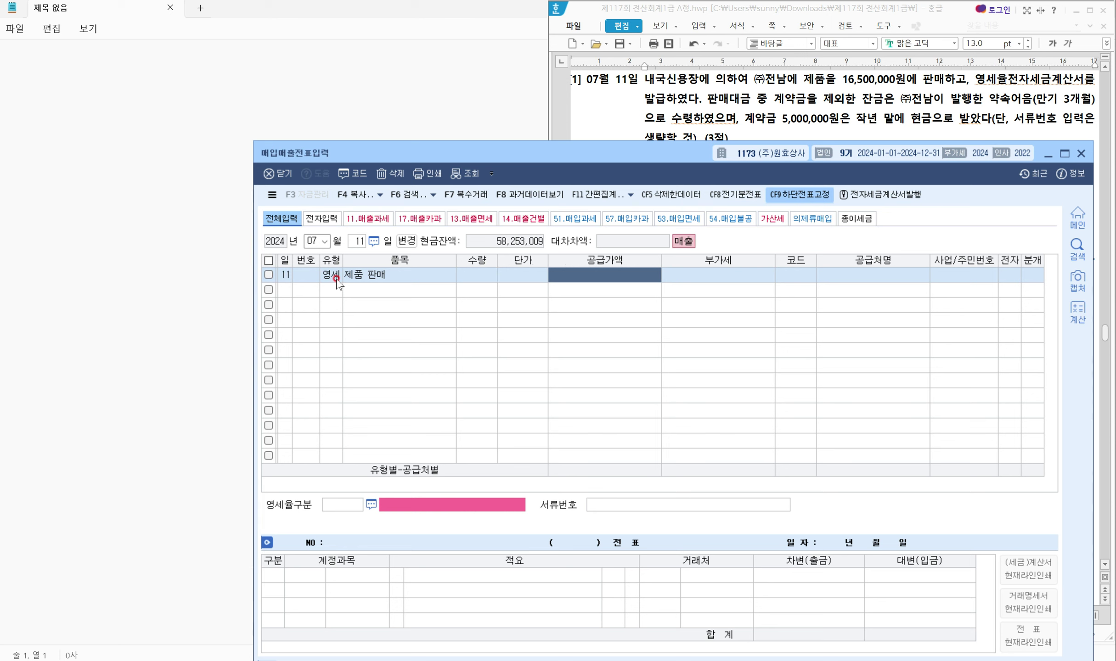
pyautogui.write('16500000')
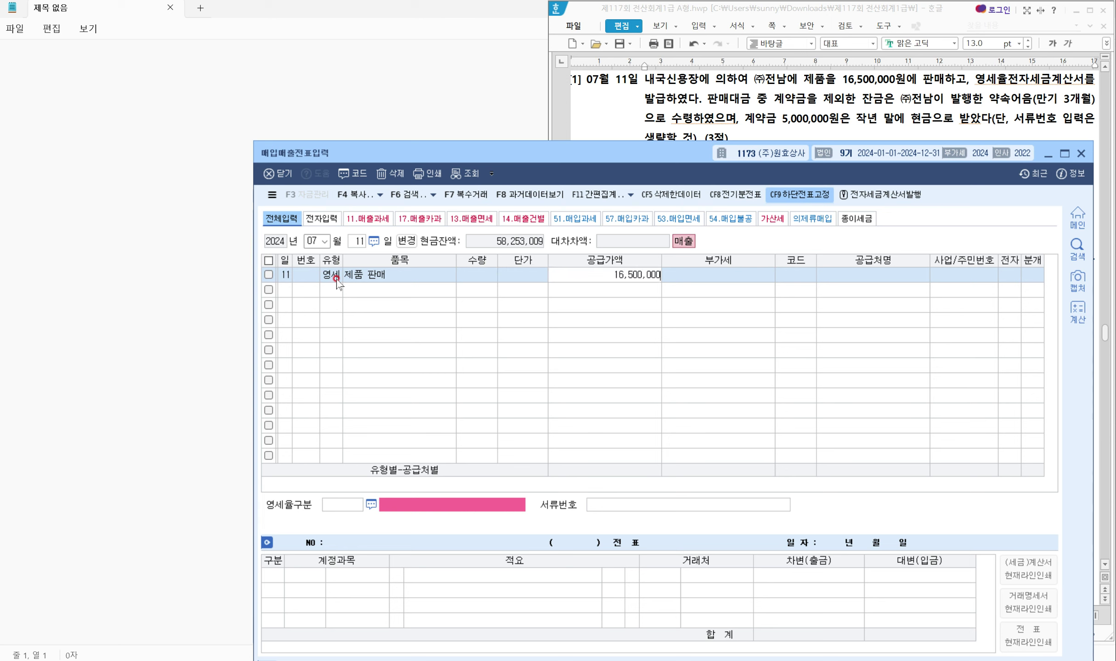
pyautogui.press('Return')
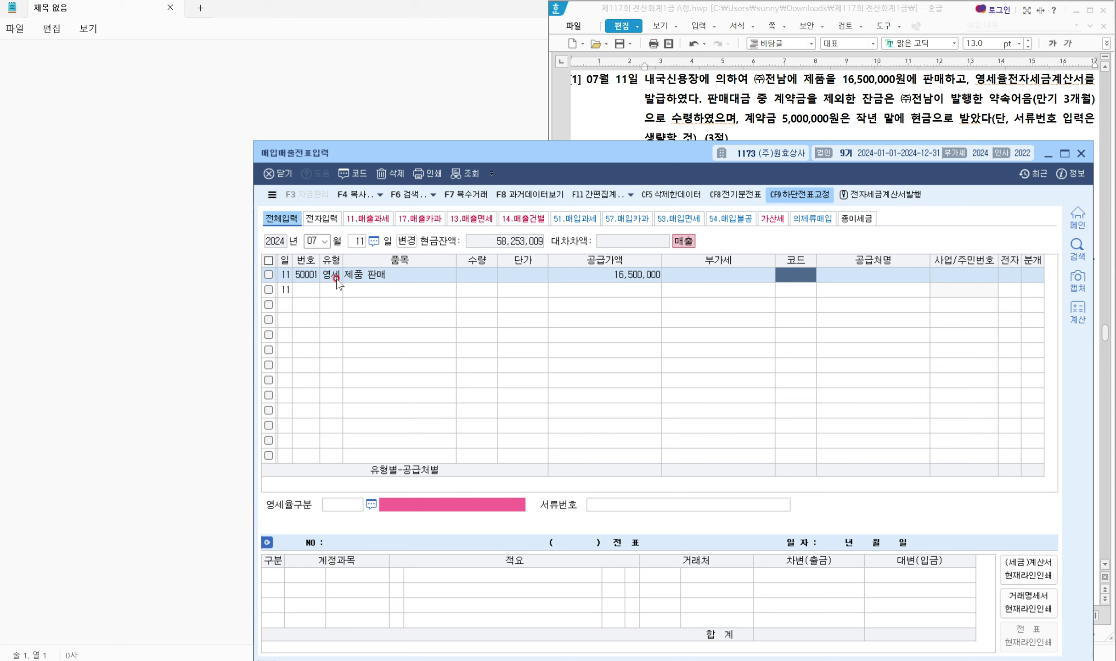
# Set (주)전남 as the entry's 공급처 and set 전자 to 여
pyautogui.write('전남')
pyautogui.press('Return')
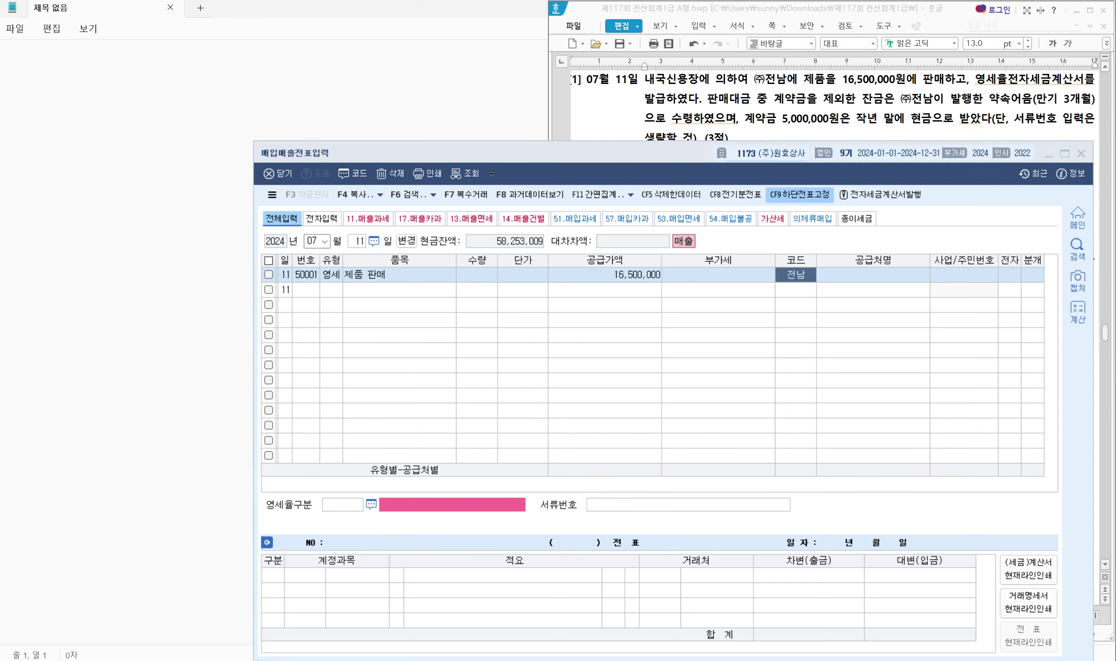
pyautogui.press('Return')
pyautogui.press('Return')
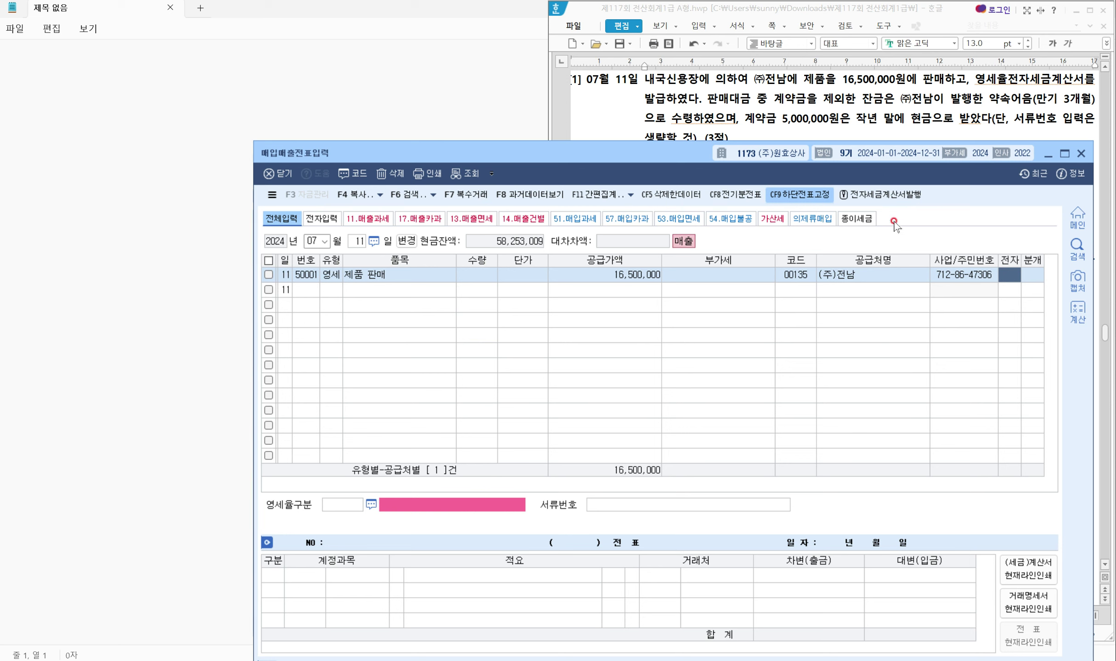
pyautogui.write('1')
pyautogui.press('Return')
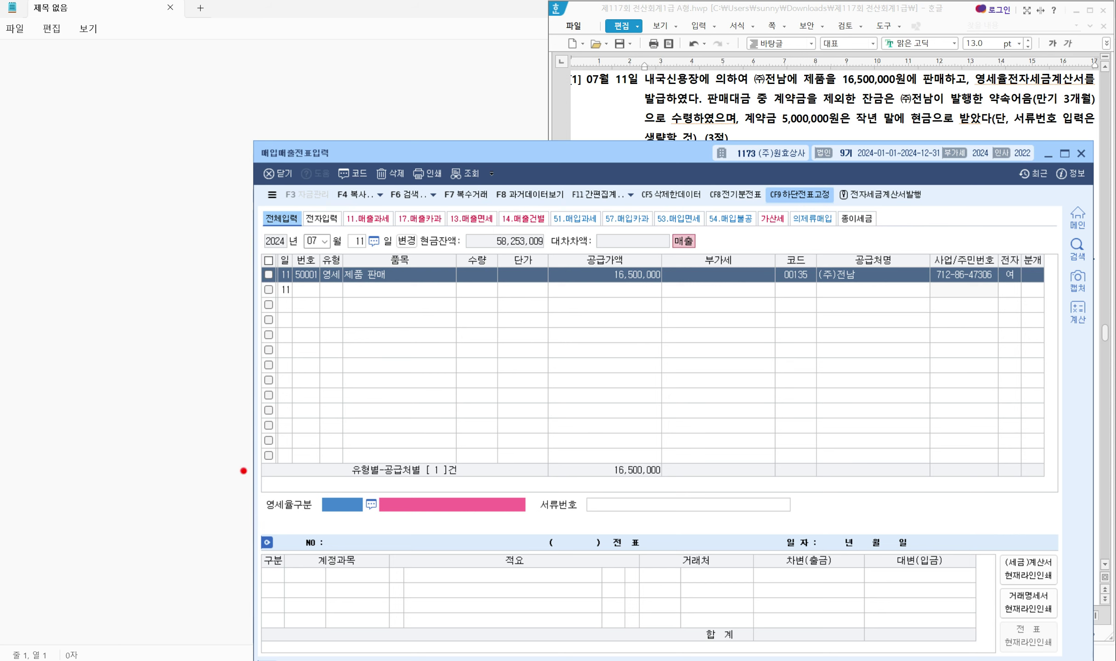
# Set the 영세율구분 to 3 (내국신용장 · 구매확인서에 의하여 공급하는 재화) and leave the 서류번호 blank
pyautogui.moveTo(242, 470); pyautogui.dragTo(571, 526)
pyautogui.click(329, 501)
pyautogui.press('F2')
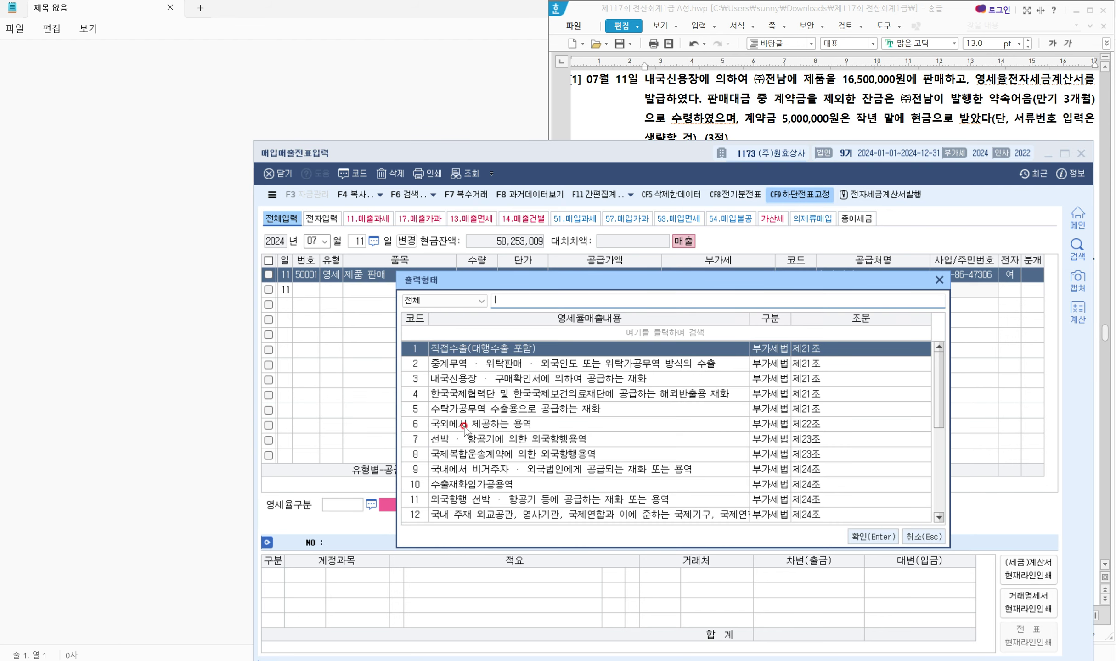
pyautogui.moveTo(391, 368)
pyautogui.mouseDown()
pyautogui.moveTo(433, 406)
pyautogui.moveTo(836, 388)
pyautogui.mouseUp()
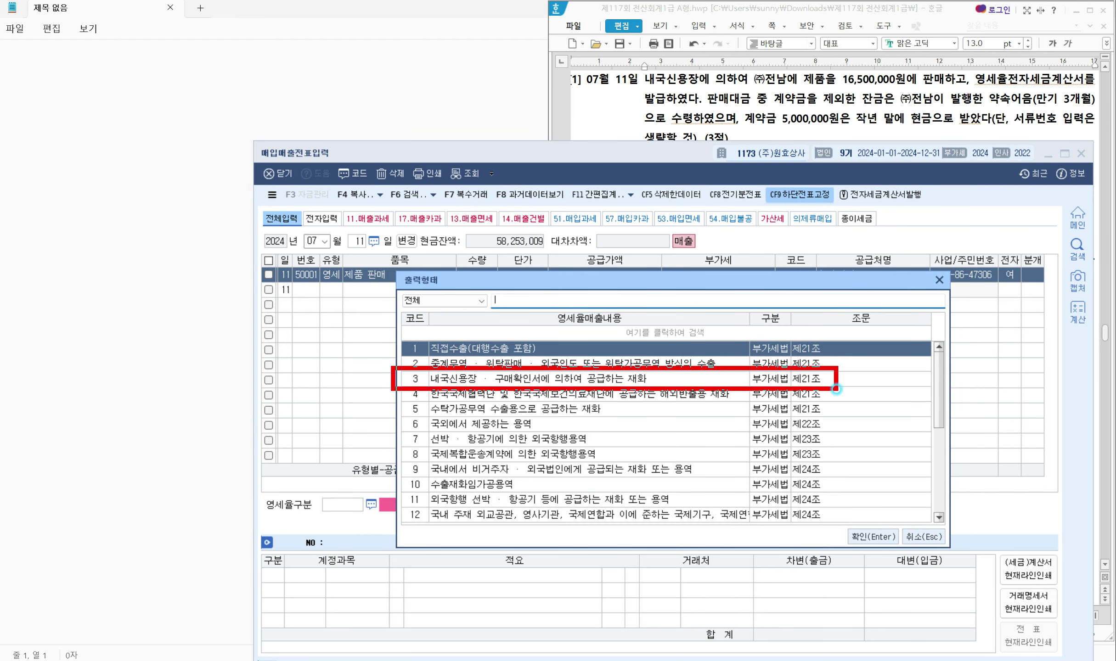
pyautogui.click(588, 380)
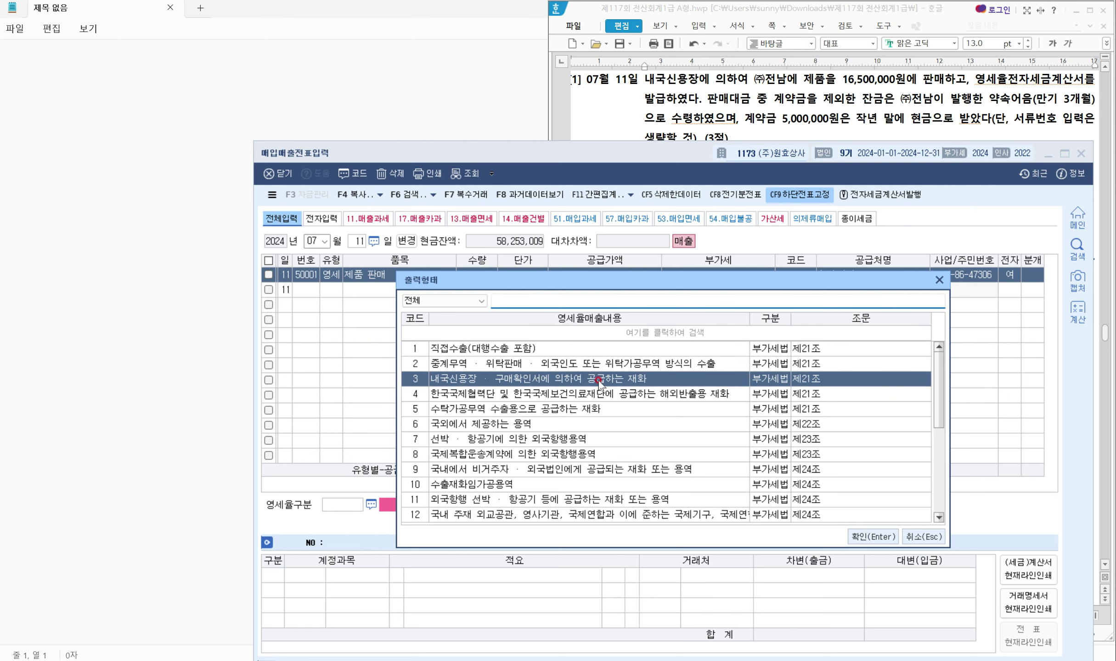
pyautogui.click(875, 534)
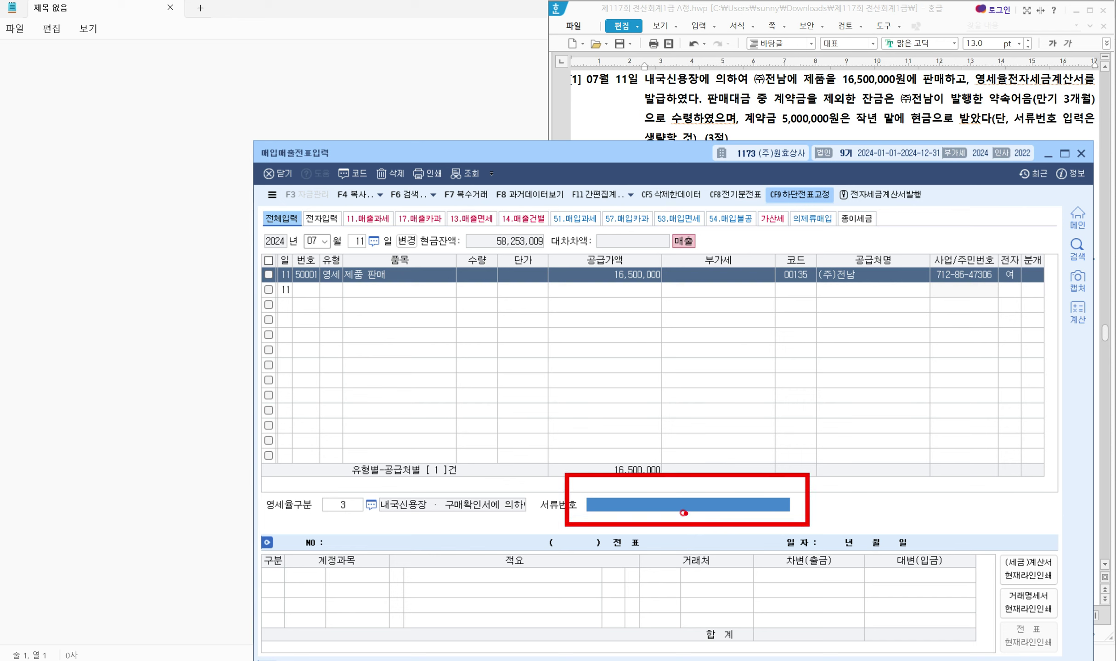
pyautogui.press('Return')
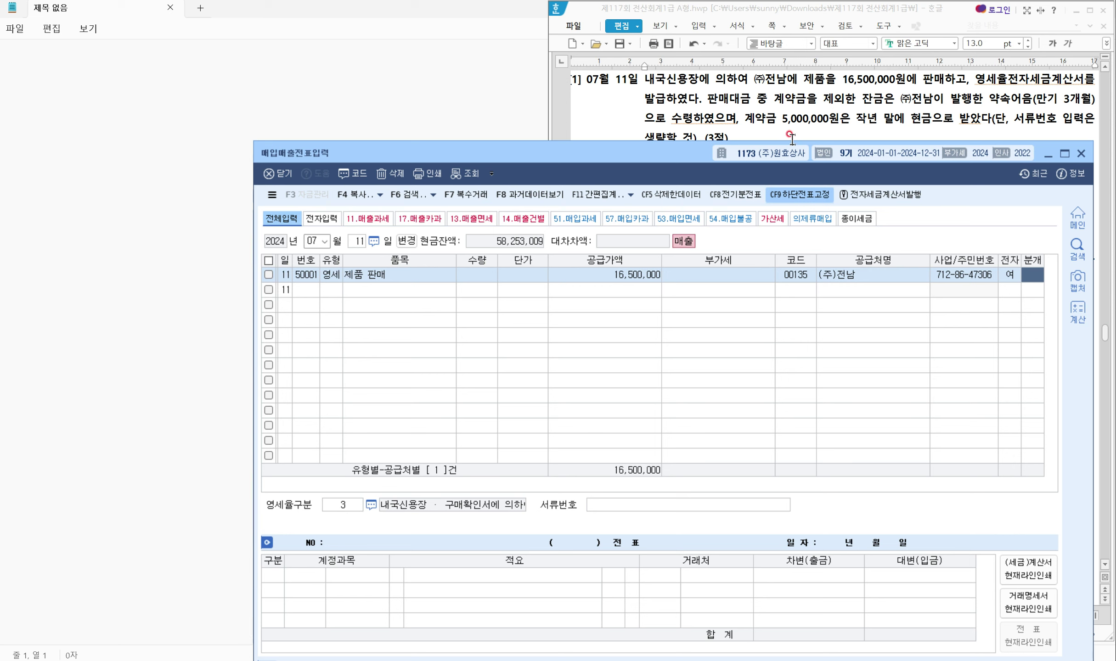
# Set 분개 to 3 (혼합) and add a 차변 line for 선수금 of 5,000,000
pyautogui.write('3')
pyautogui.press('Return')
pyautogui.write('3선수금')
pyautogui.press('Return')
pyautogui.press('Return')
pyautogui.press('Return')
pyautogui.write('5000000')
pyautogui.press('Return')
# Add a 차변 line for 받을어음 of 11,500,000 to complete the journal, and review the finished entry
pyautogui.write('3받을어음')
pyautogui.press('Return')
pyautogui.press('Return')
pyautogui.press('Return')
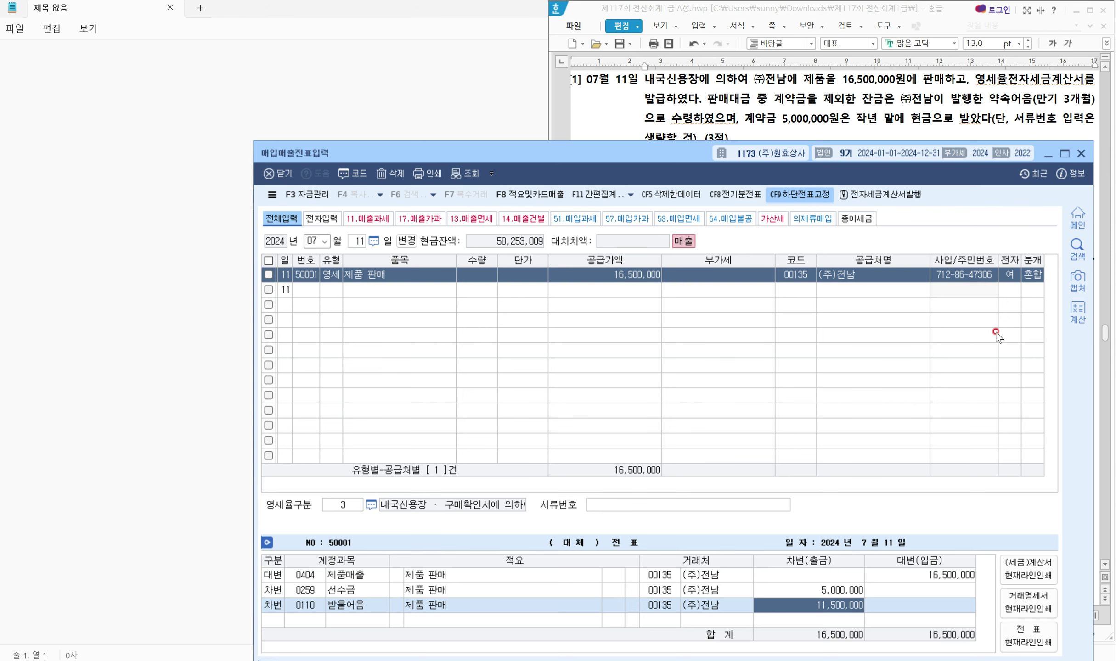
pyautogui.press('Return')
pyautogui.press('Up')
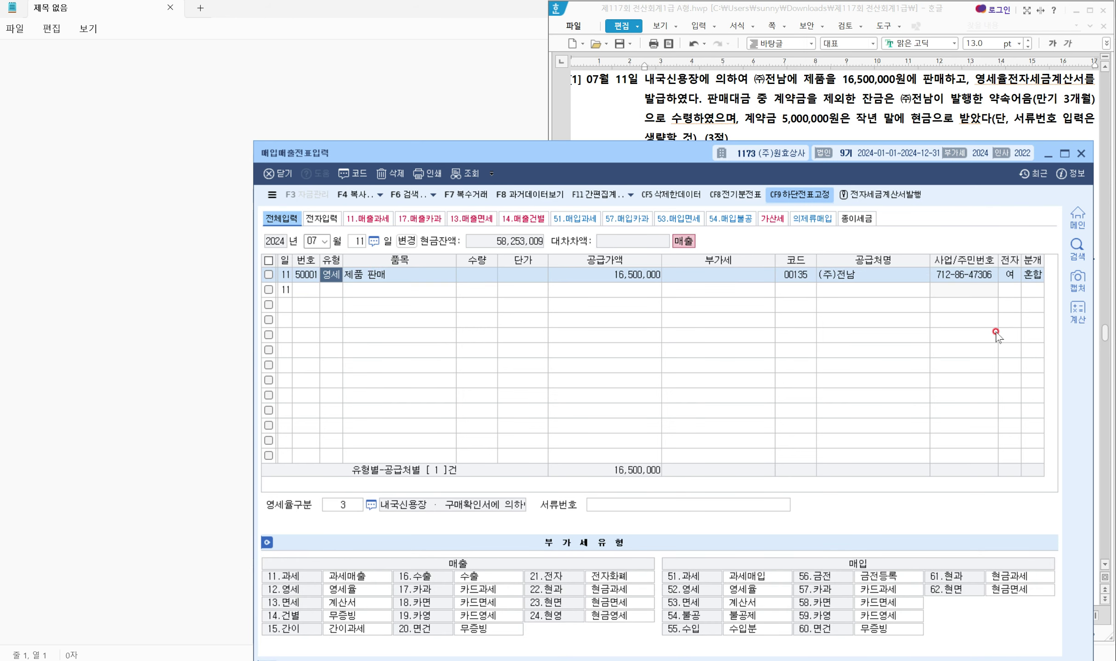
pyautogui.press('Return')
pyautogui.press('Return')
pyautogui.press('Return')
pyautogui.press('Return')
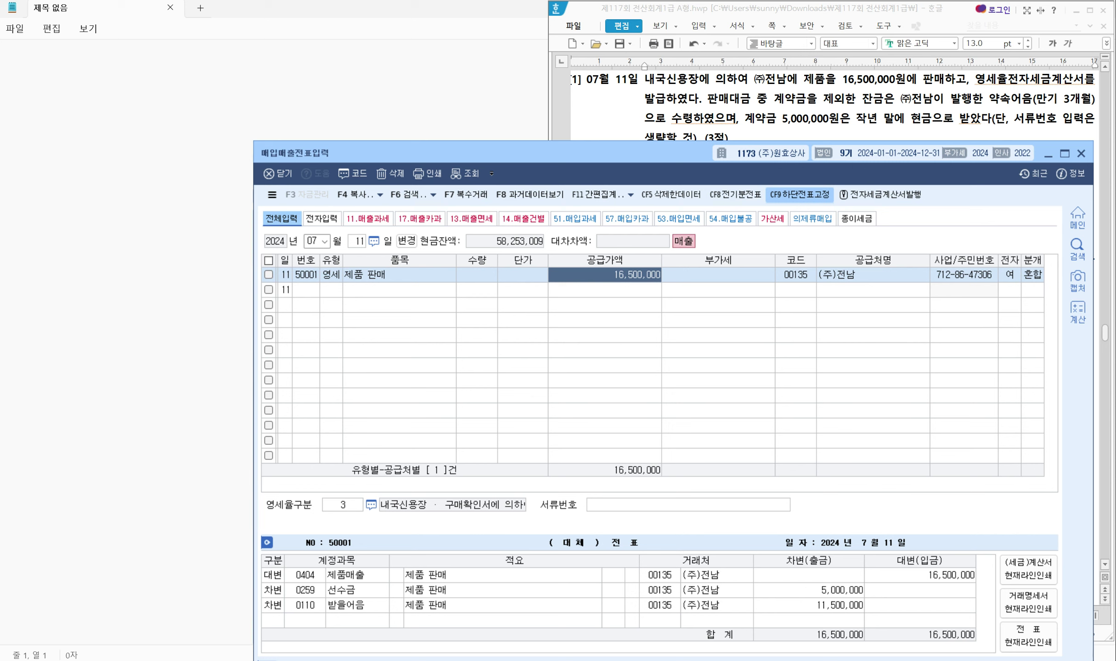
# Read question [2], temporarily marking 5,500,000원(부가가치세 포함) and the tax invoice's 세액, 현금 and 외상미수금 amounts
pyautogui.click(1097, 260)
pyautogui.scroll(-5, 1097, 260)
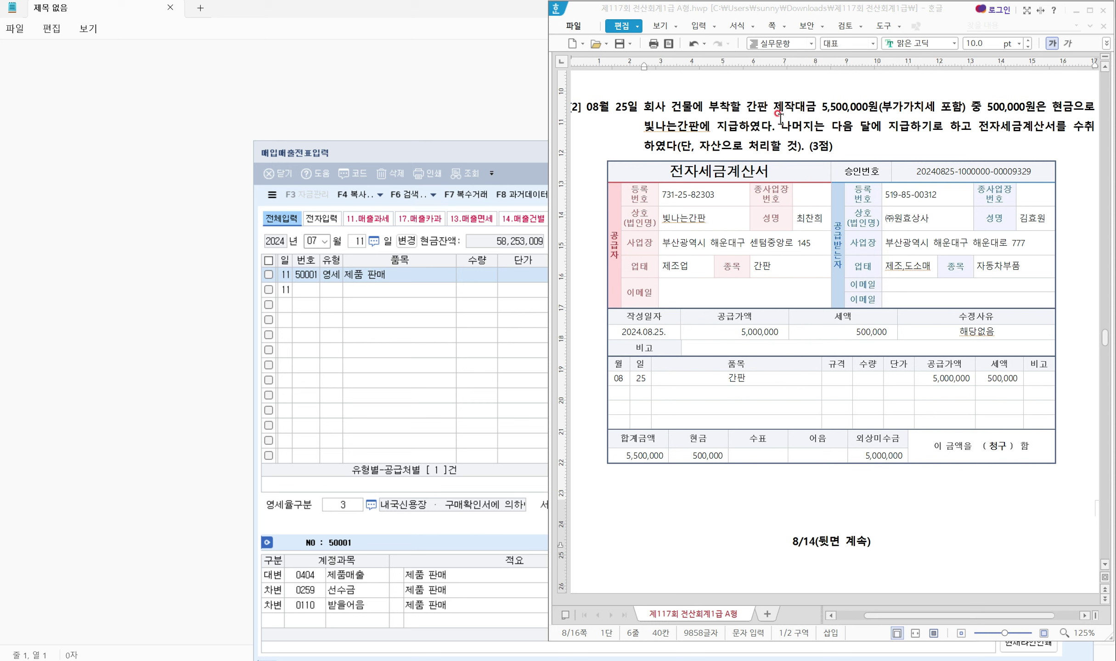
pyautogui.moveTo(814, 96)
pyautogui.mouseDown()
pyautogui.moveTo(835, 120)
pyautogui.moveTo(976, 118)
pyautogui.mouseUp()
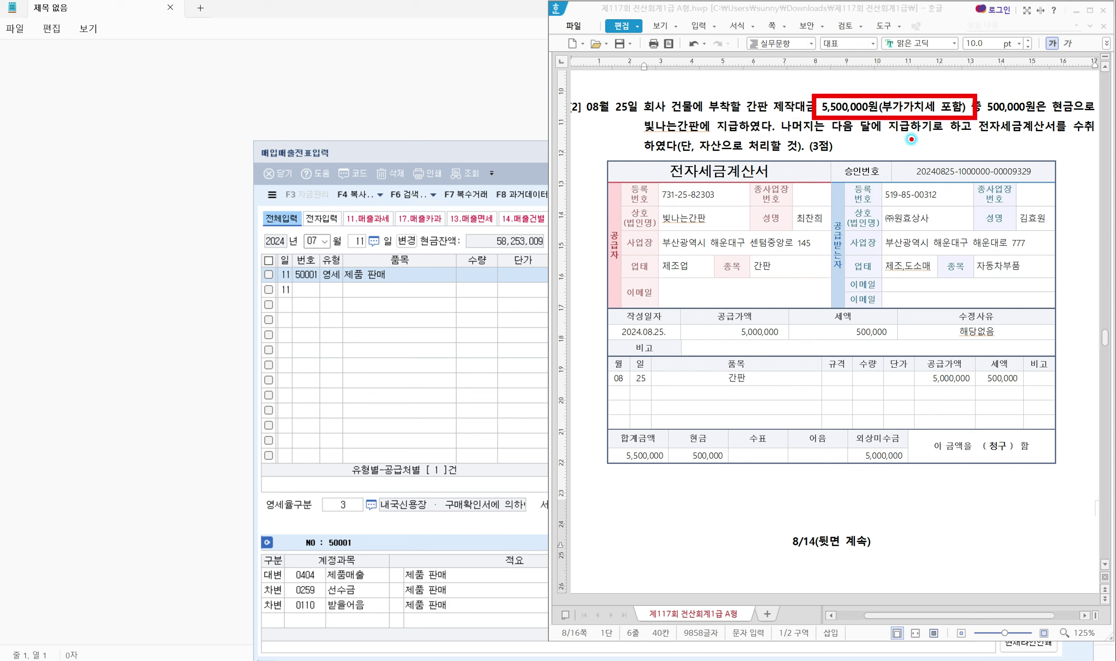
pyautogui.moveTo(976, 354)
pyautogui.mouseDown()
pyautogui.moveTo(998, 387)
pyautogui.moveTo(1026, 391)
pyautogui.mouseUp()
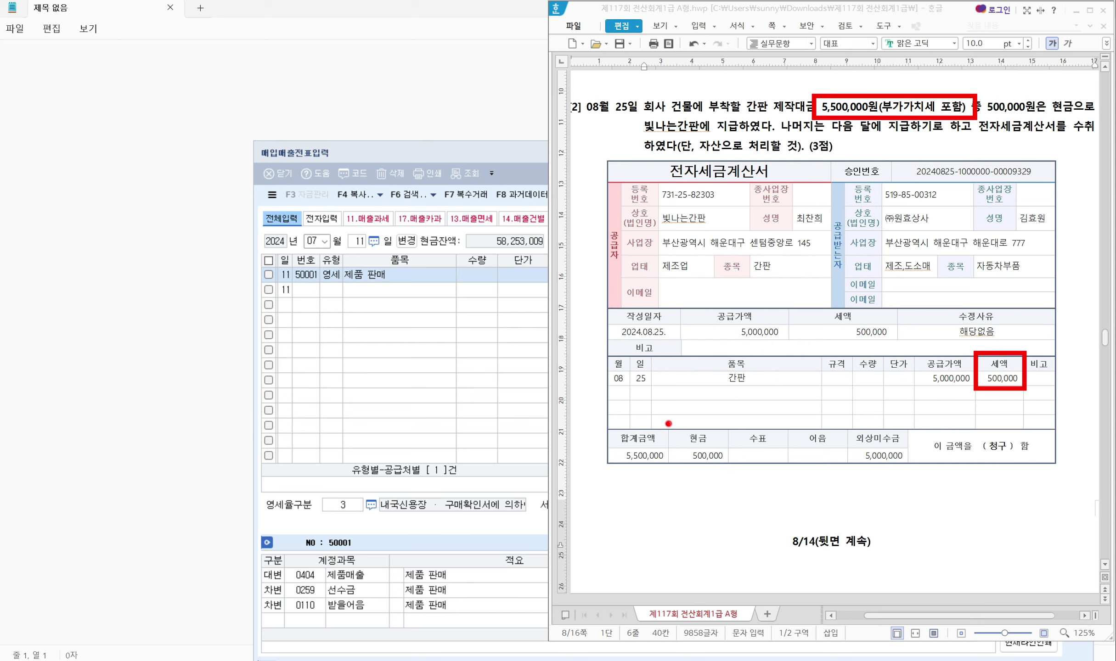
pyautogui.moveTo(668, 424); pyautogui.dragTo(733, 470)
pyautogui.moveTo(839, 426); pyautogui.dragTo(920, 476)
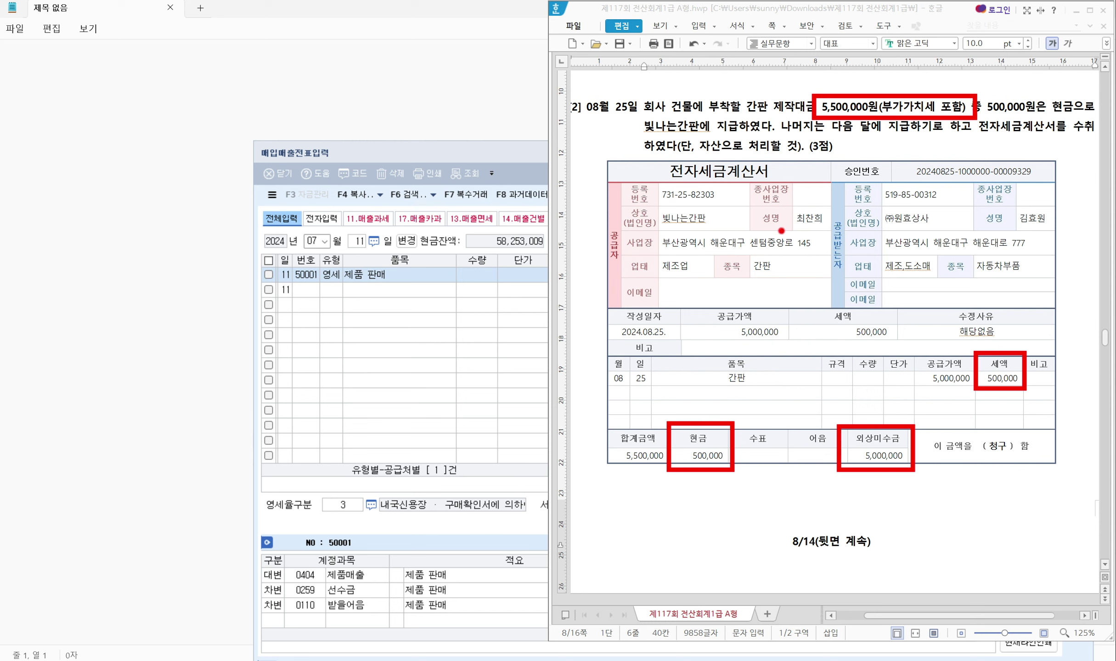
pyautogui.moveTo(880, 410)
pyautogui.mouseDown()
pyautogui.moveTo(891, 418)
pyautogui.moveTo(900, 406)
pyautogui.mouseUp()
pyautogui.moveTo(900, 82); pyautogui.dragTo(915, 79)
pyautogui.press('Escape')
# Move 매입매출전표입력 down so question [2] stays readable, and set the entry date to 08월 25일
pyautogui.click(491, 156)
pyautogui.moveTo(484, 157); pyautogui.dragTo(494, 178)
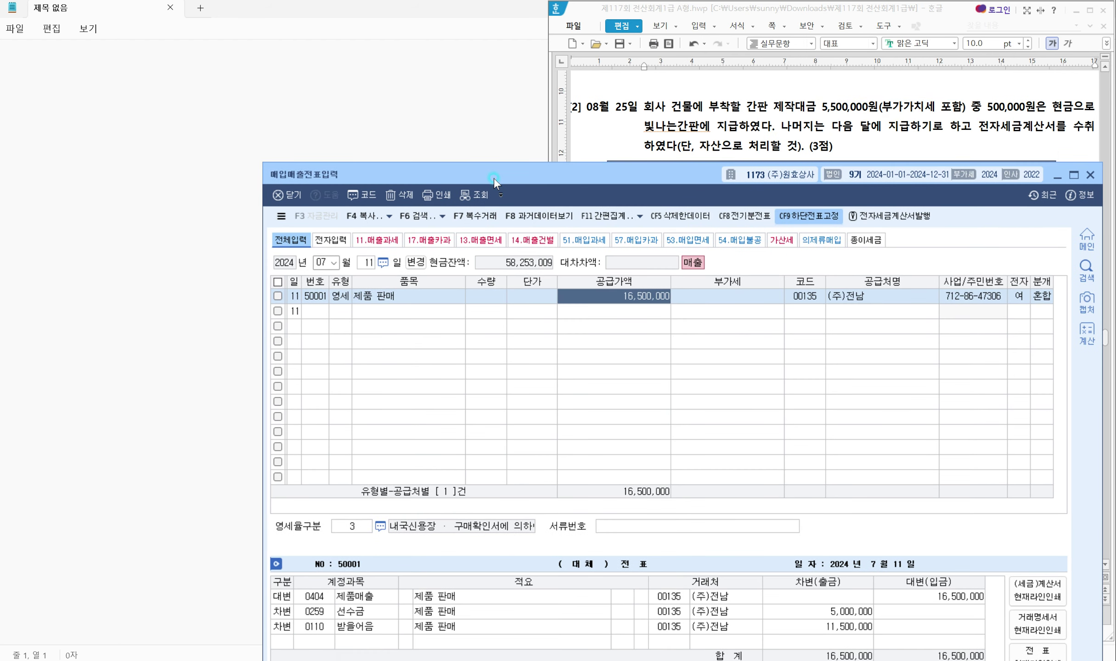
pyautogui.click(335, 264)
pyautogui.write('08')
pyautogui.press('Return')
pyautogui.write('25')
pyautogui.press('Return')
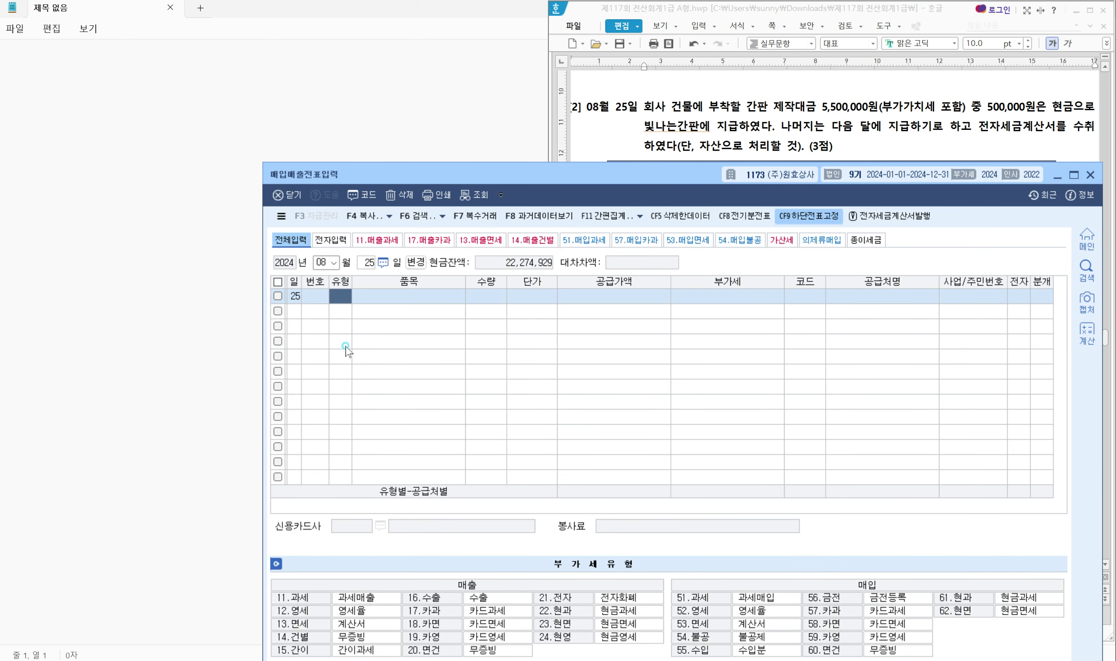
# Temporarily mark 매입 and 51.과세 in the 부가세유형 list and set the entry's 유형 to 51 (과세)
pyautogui.moveTo(818, 568); pyautogui.dragTo(902, 593)
pyautogui.moveTo(659, 582); pyautogui.dragTo(788, 605)
pyautogui.write('51')
pyautogui.press('Return')
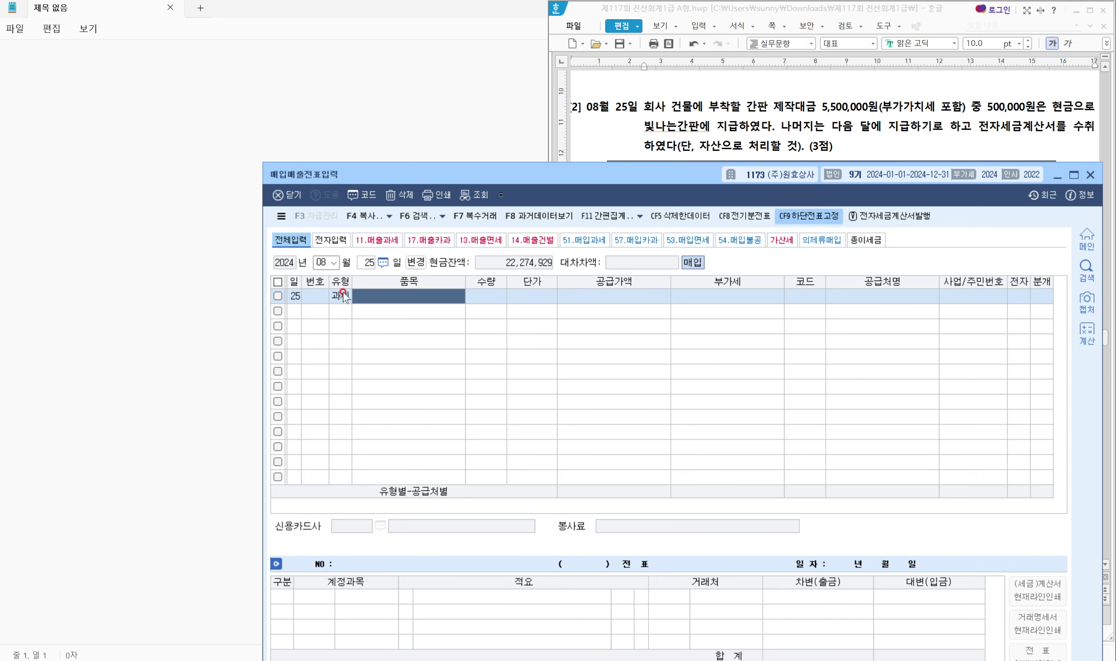
# Enter 간판 as the 품목, leave 수량 and 단가 blank, and go to the 공급가액
pyautogui.write('간판')
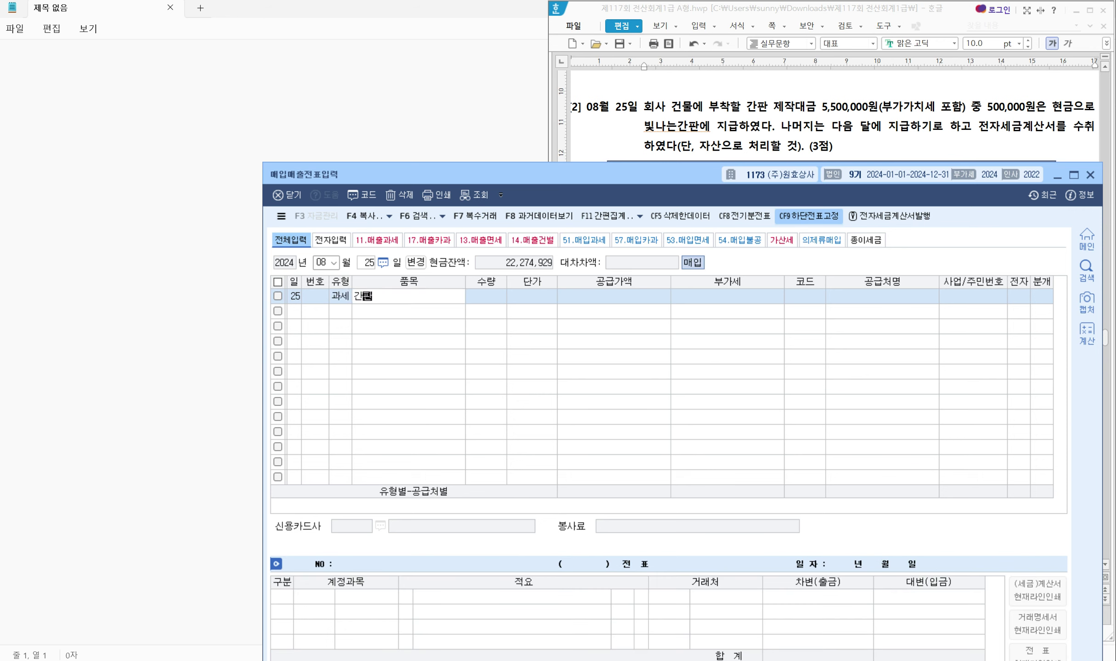
pyautogui.press('Return')
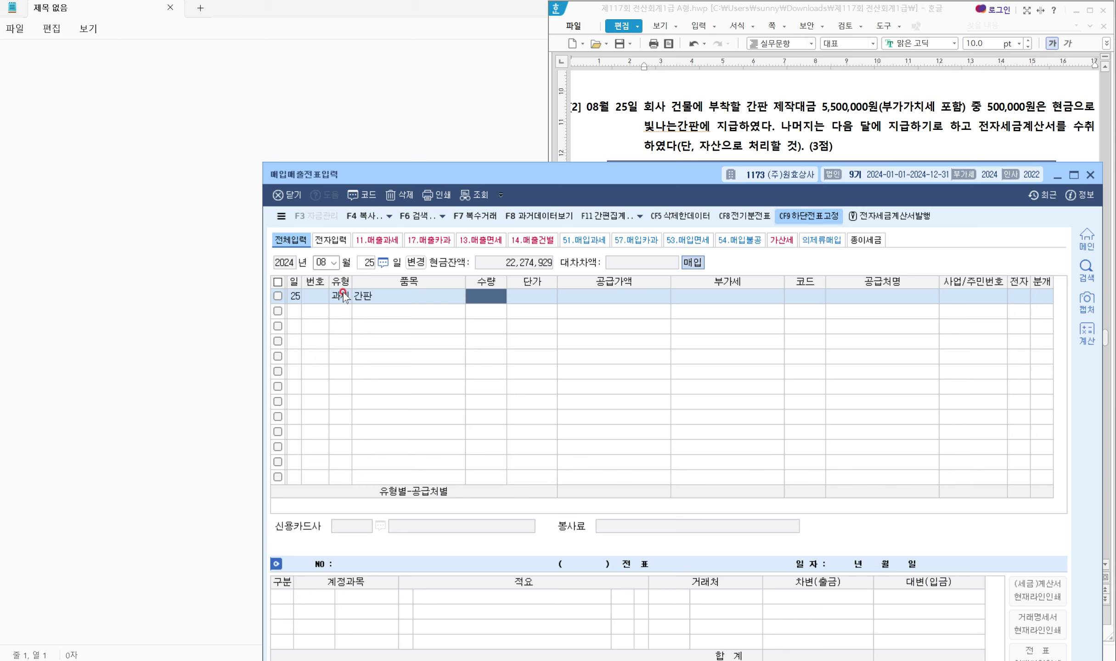
pyautogui.press('Return')
pyautogui.press('Return')
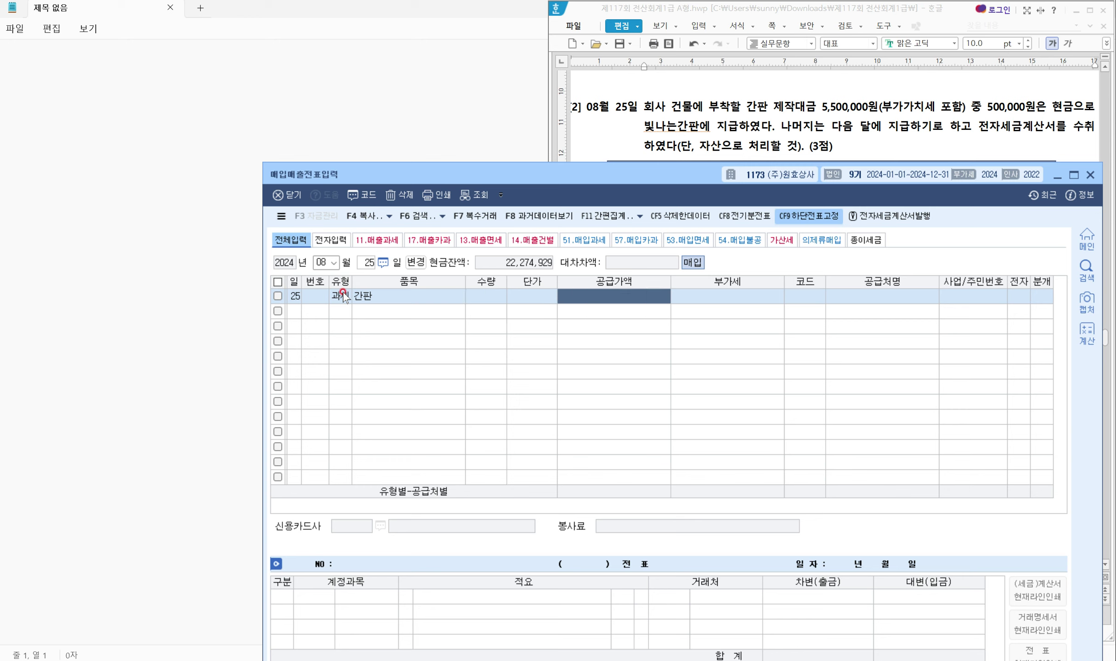
# Enter a supply value of 5,000,000 for the 간판 purchase and select 빛나는간판 as the supplier
pyautogui.write('5000000')
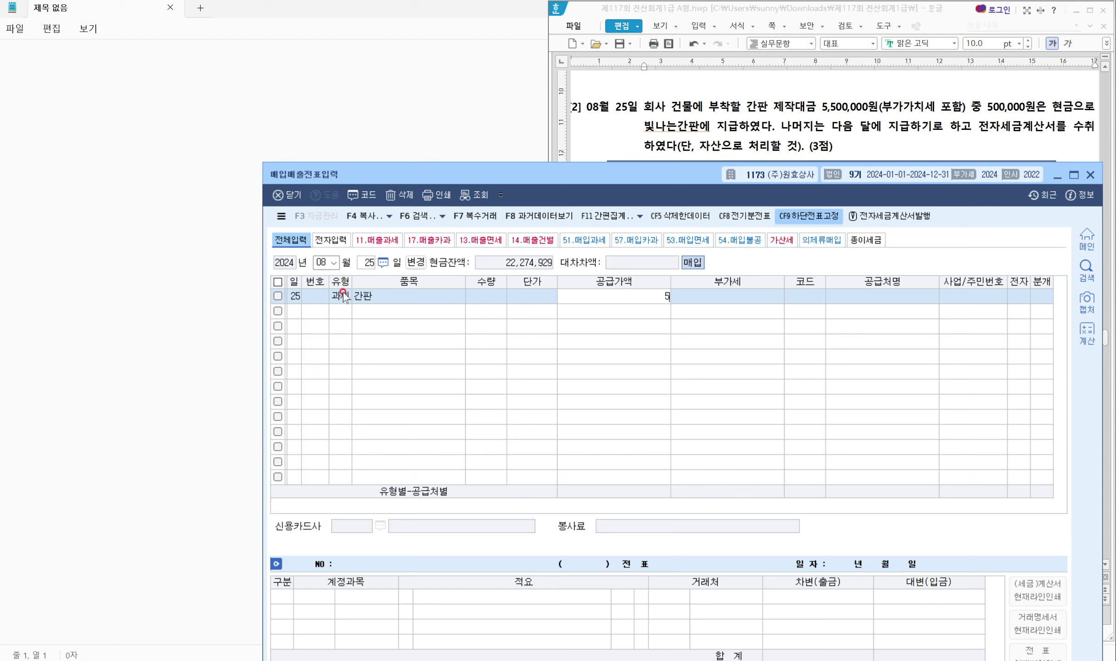
pyautogui.press('Return')
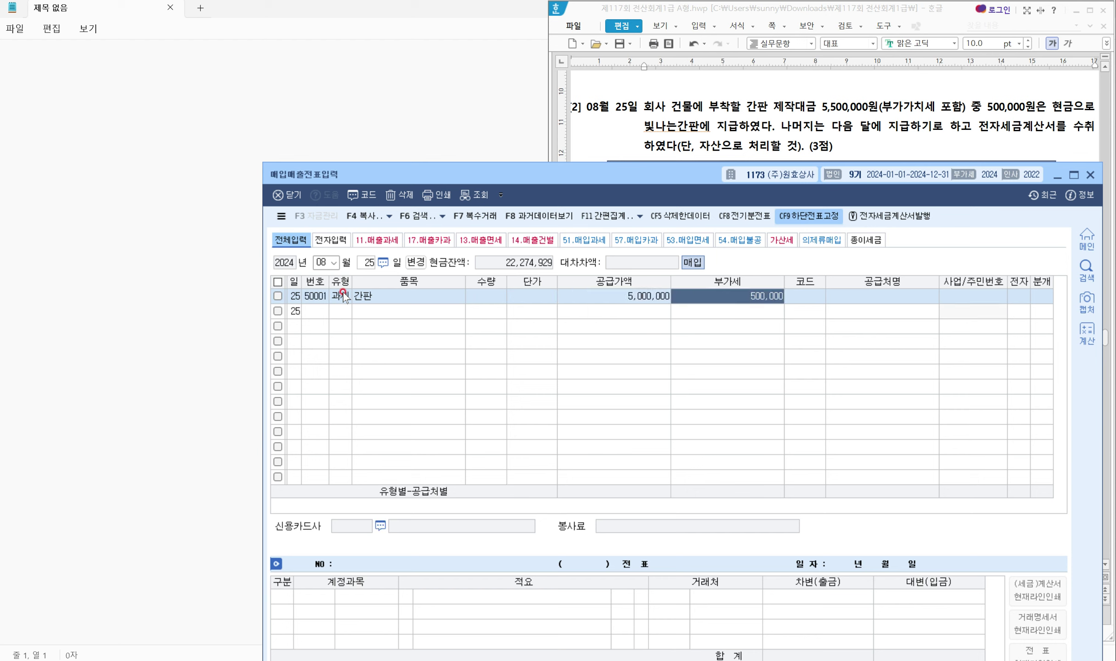
pyautogui.press('Return')
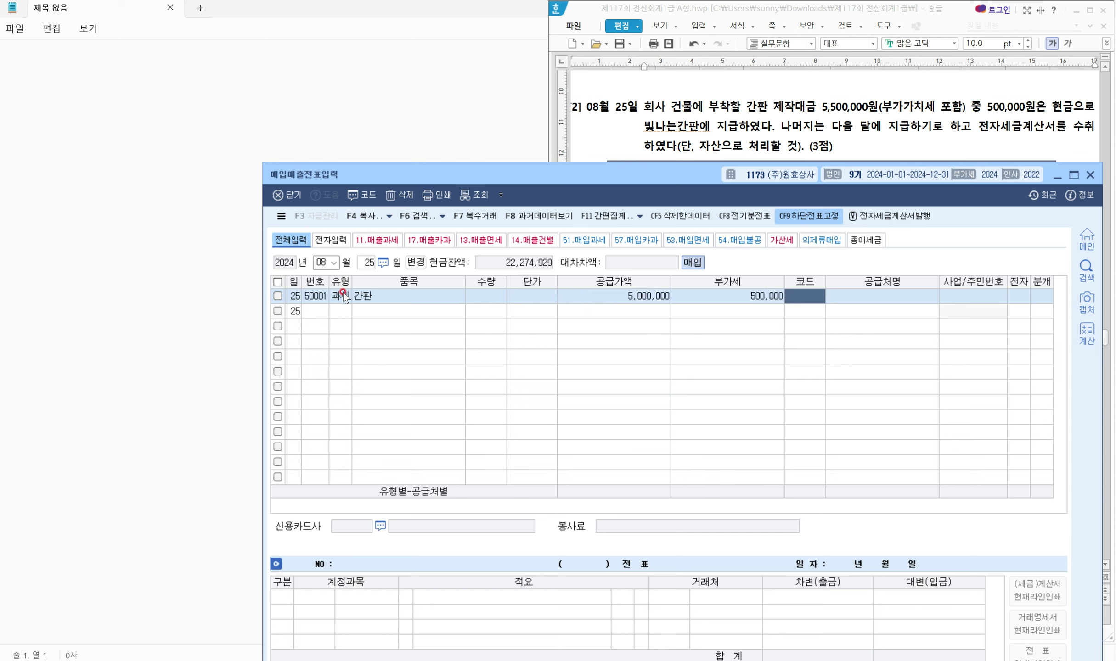
pyautogui.write('빛나')
pyautogui.press('Return')
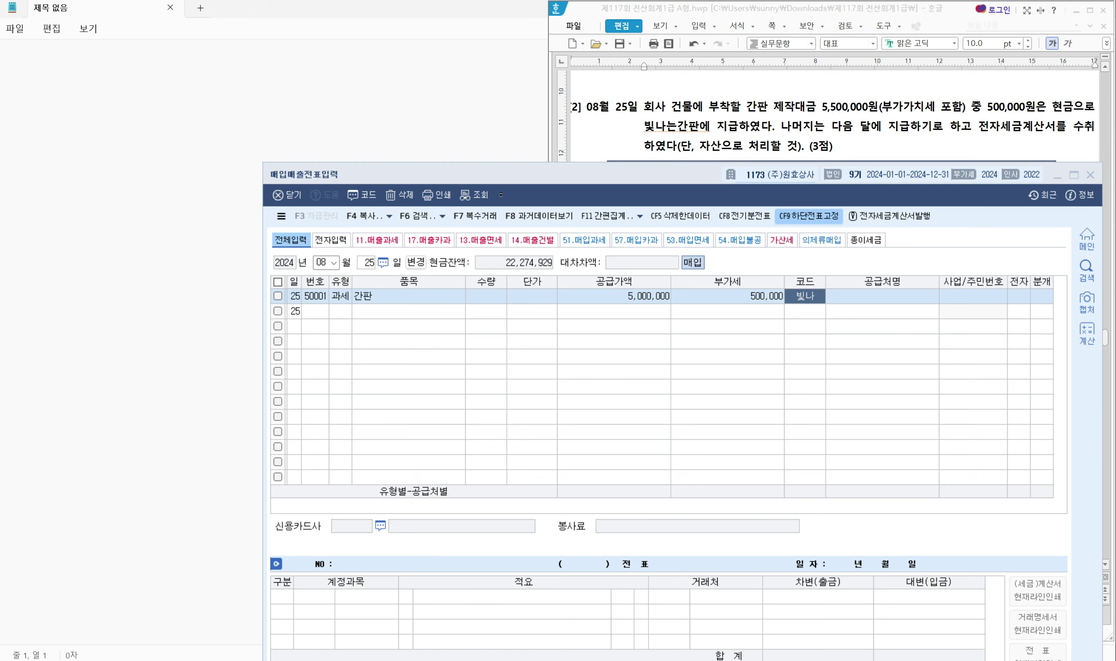
pyautogui.press('Return')
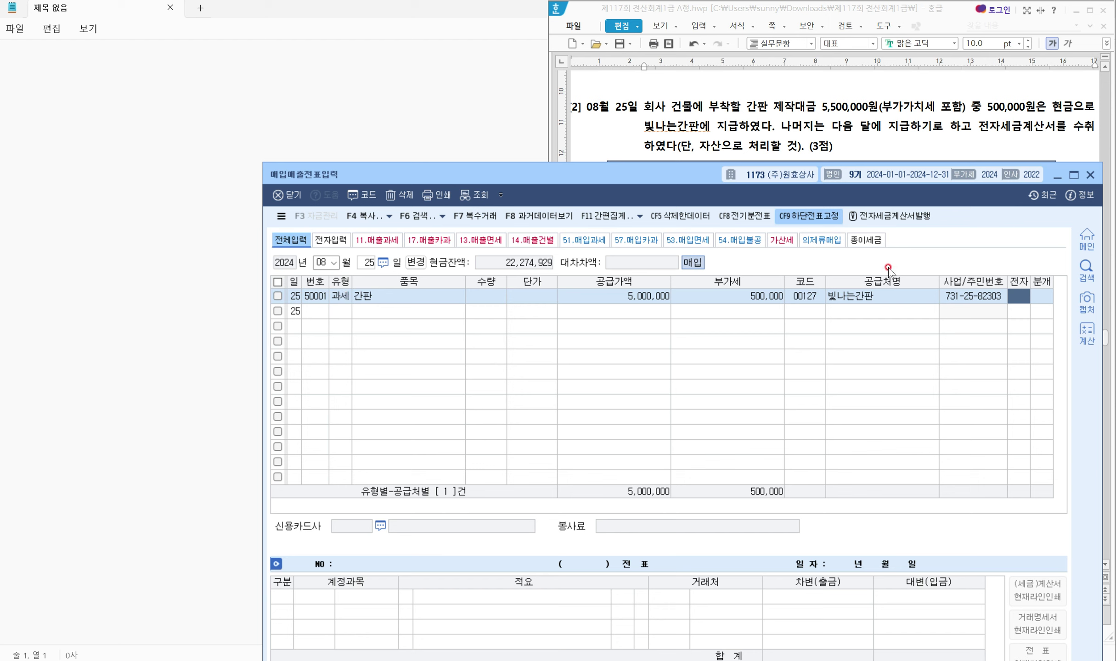
# Mark the 간판 purchase as an electronic tax invoice and set its journal type to 혼합
pyautogui.write('1')
pyautogui.press('Return')
pyautogui.write('3')
pyautogui.press('Return')
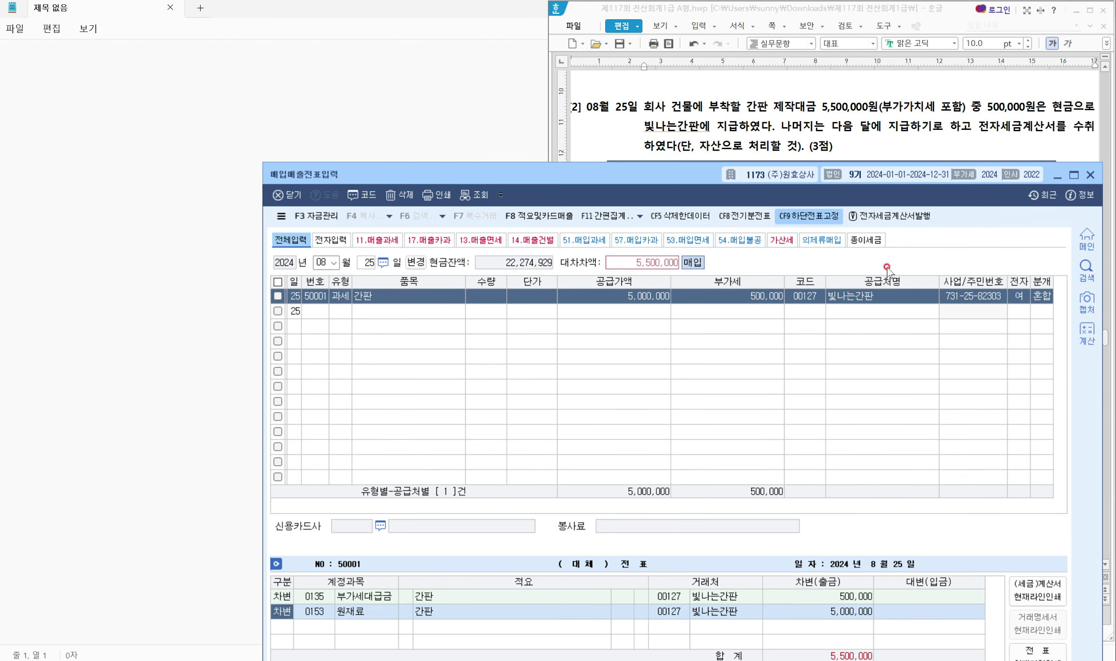
# Change the account of the 원재료 debit line in the 간판 voucher to 비품
pyautogui.moveTo(637, 175); pyautogui.dragTo(636, 137)
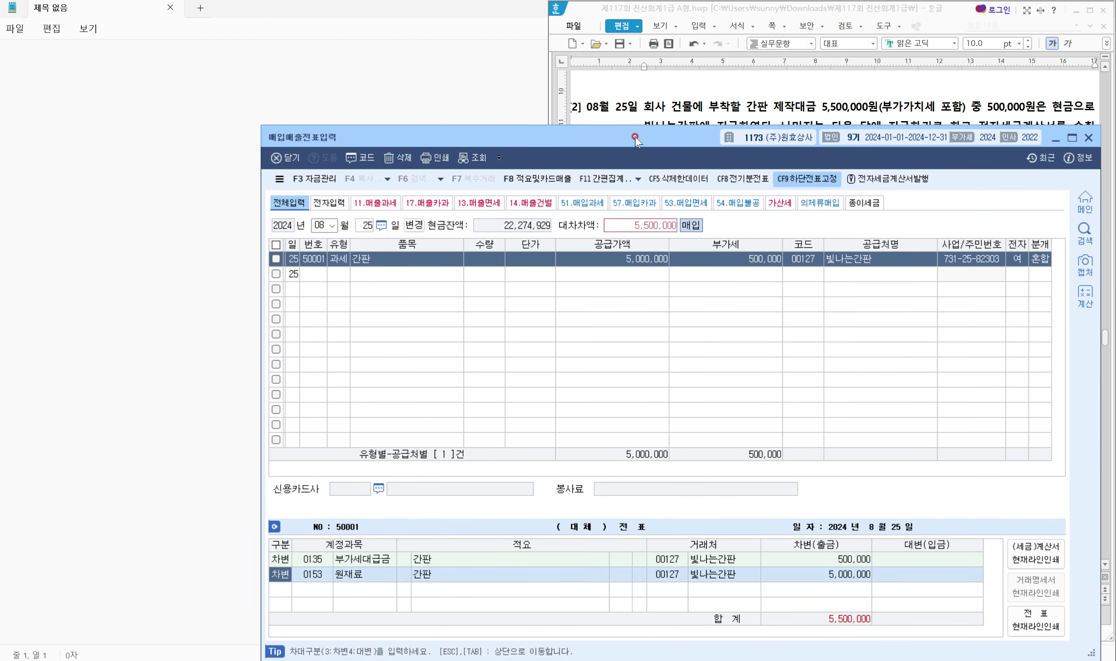
pyautogui.press('Return')
pyautogui.write('비품')
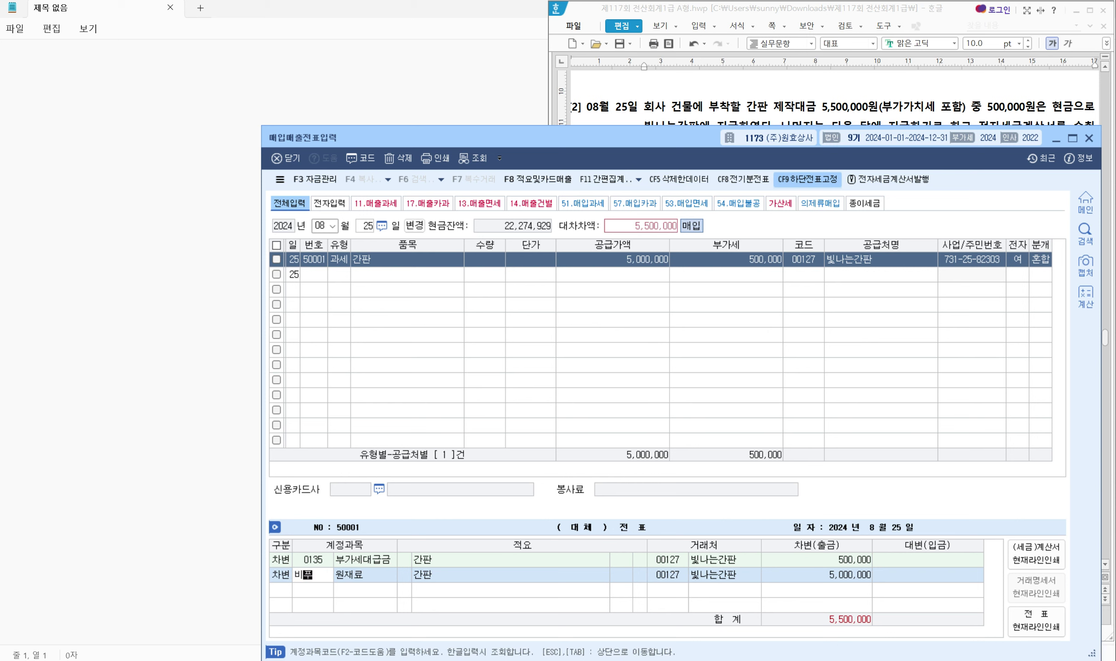
pyautogui.press('Return')
pyautogui.press('Return')
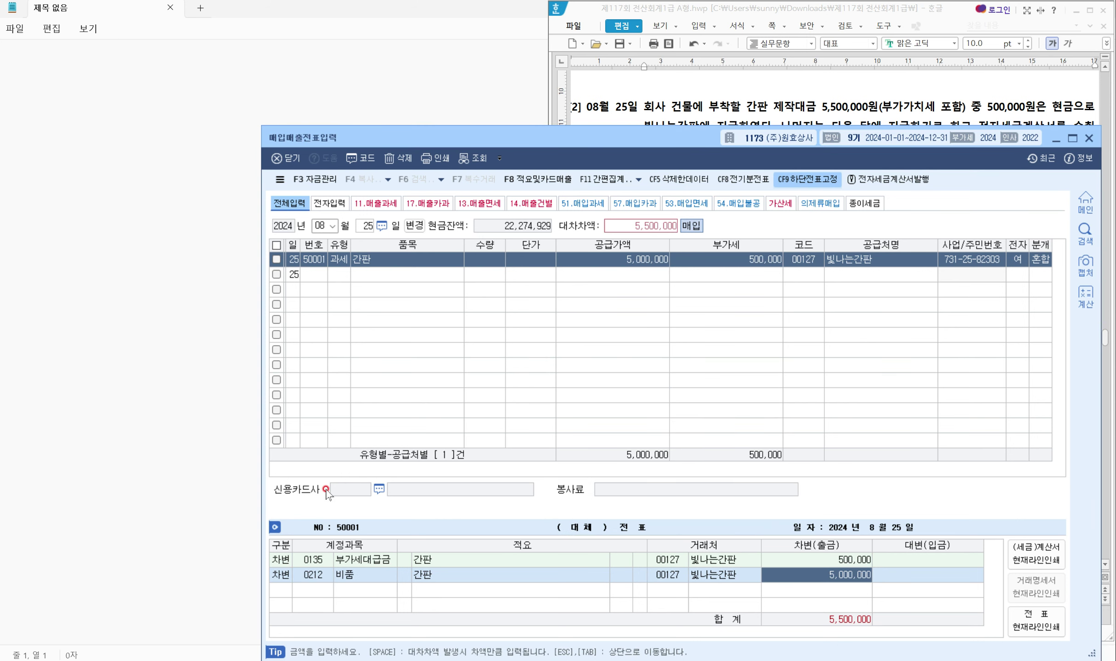
# Add a credit line to the 간판 voucher for 현금 with an amount of 500,000
pyautogui.press('Return')
pyautogui.write('4')
pyautogui.write('현금')
pyautogui.press('Return')
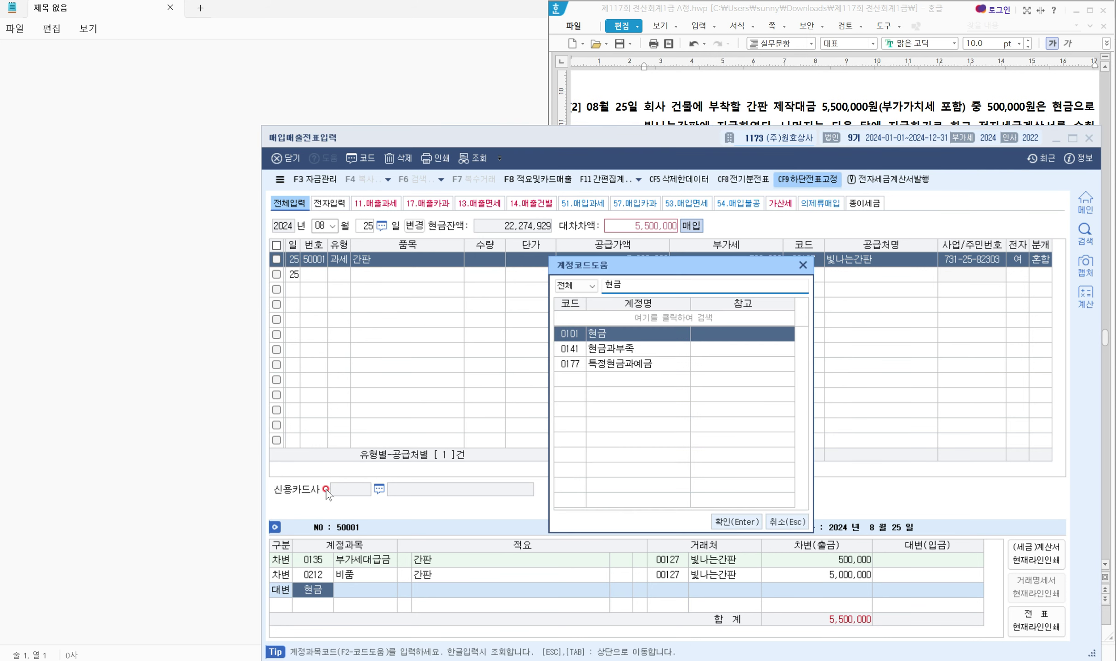
pyautogui.press('Return')
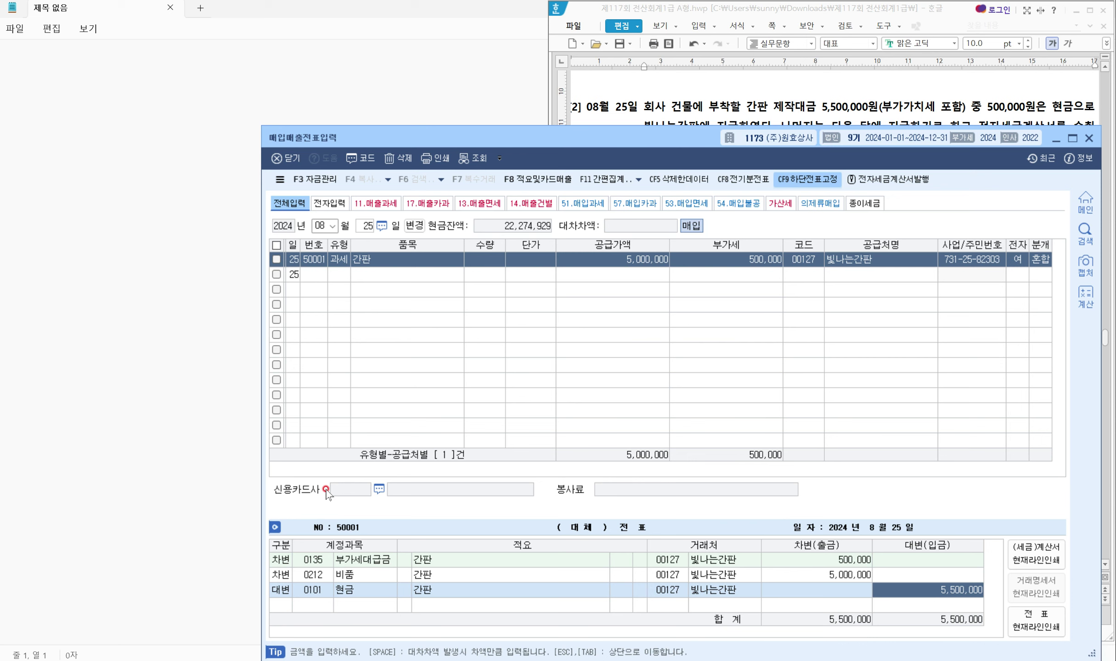
pyautogui.write('500000')
pyautogui.press('Return')
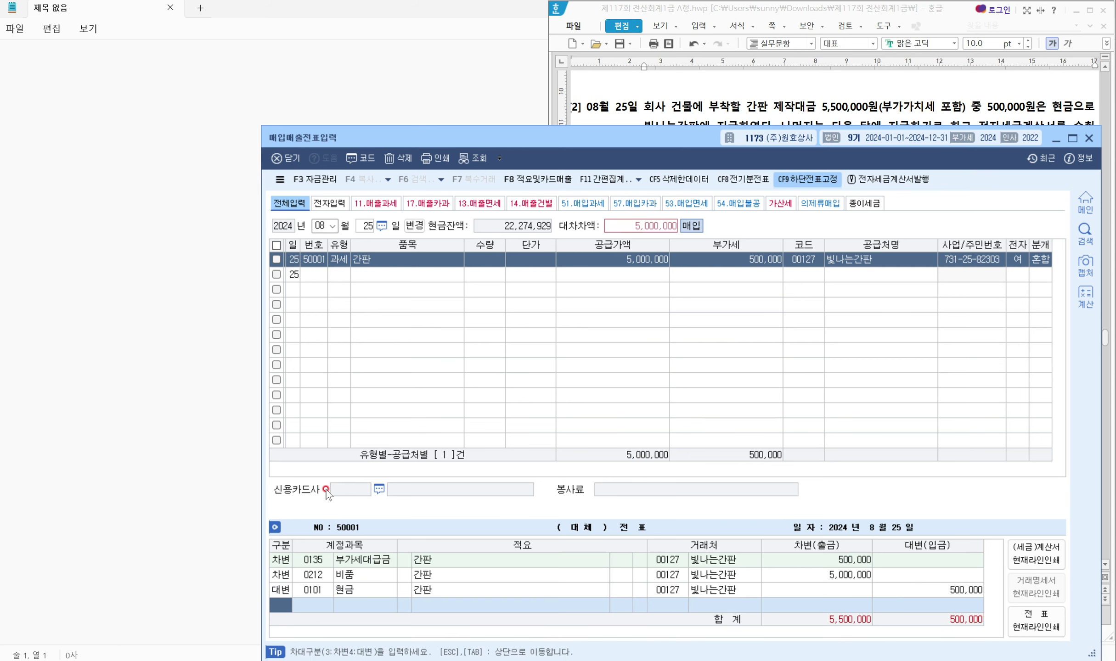
# Add a credit line for 미지급금 covering the remaining 5,000,000 and complete the 간판 voucher
pyautogui.write('4')
pyautogui.write('미지')
pyautogui.write('급')
pyautogui.press('Return')
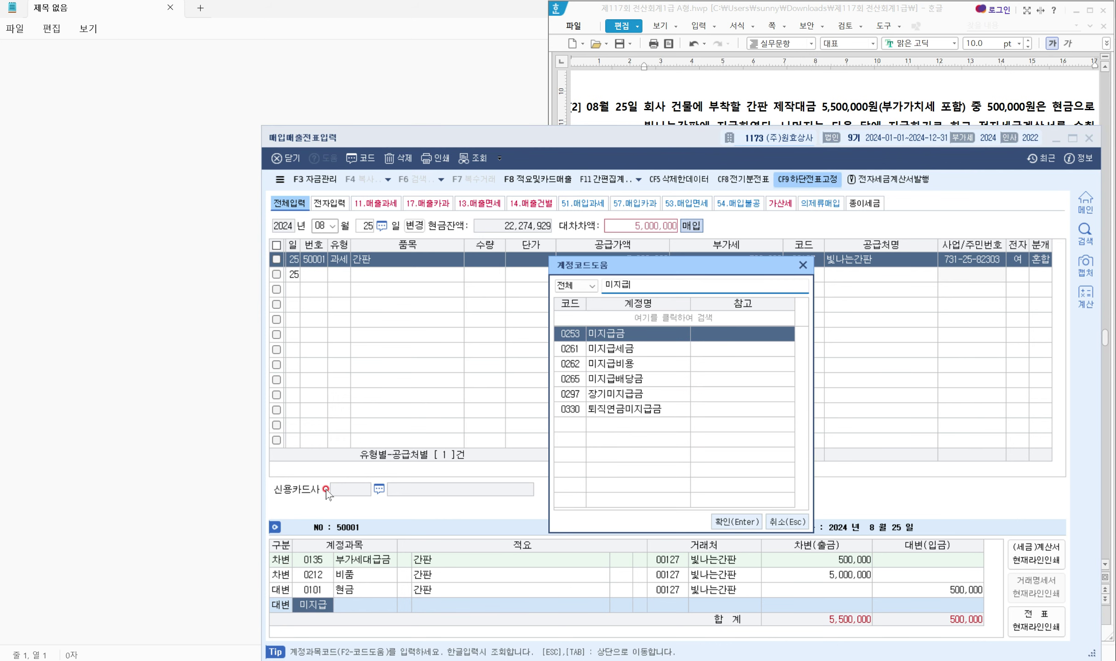
pyautogui.press('Return')
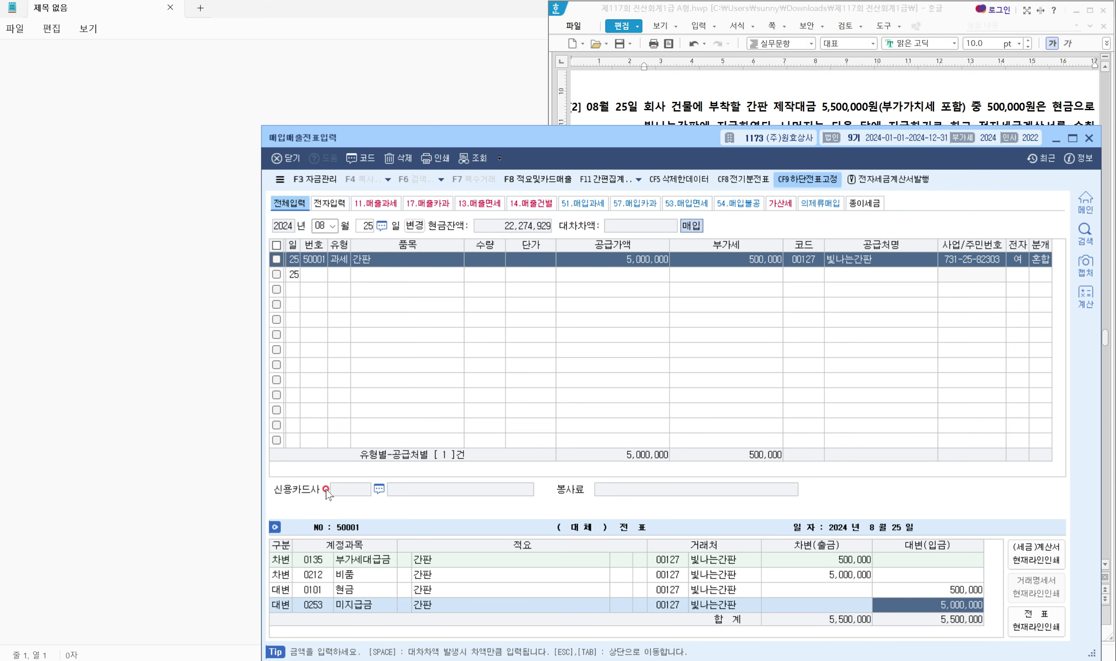
pyautogui.click(589, 271)
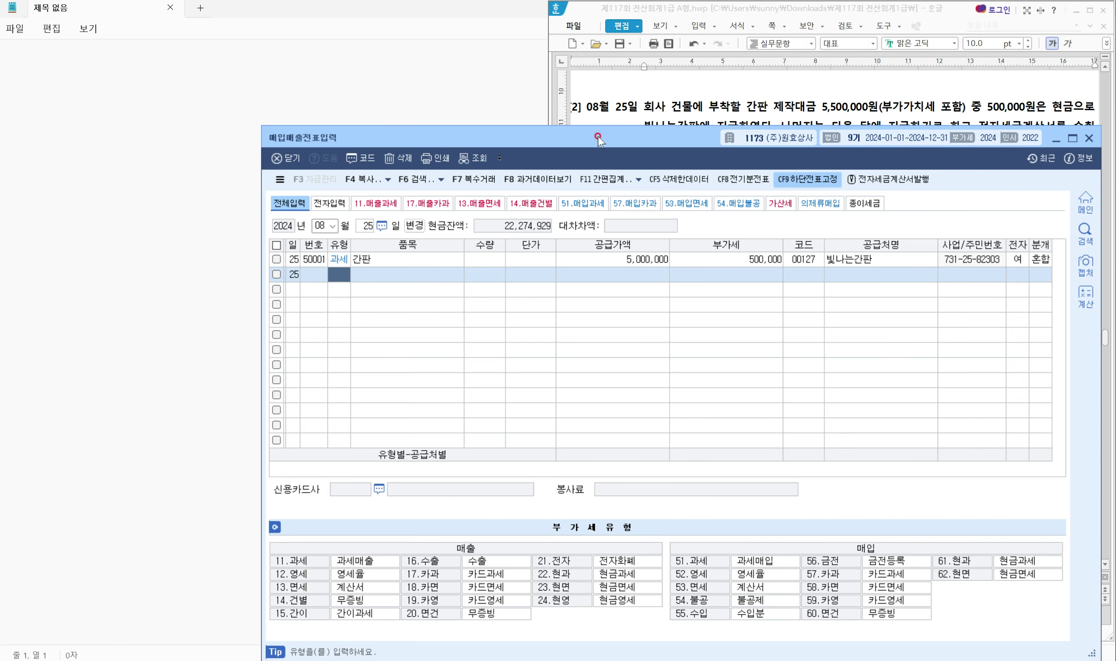
# Examine question 3 on the 한수상사 product sale, checking the tax invoice's tax amount, the deposit received and the receivable
pyautogui.moveTo(597, 139); pyautogui.dragTo(598, 163)
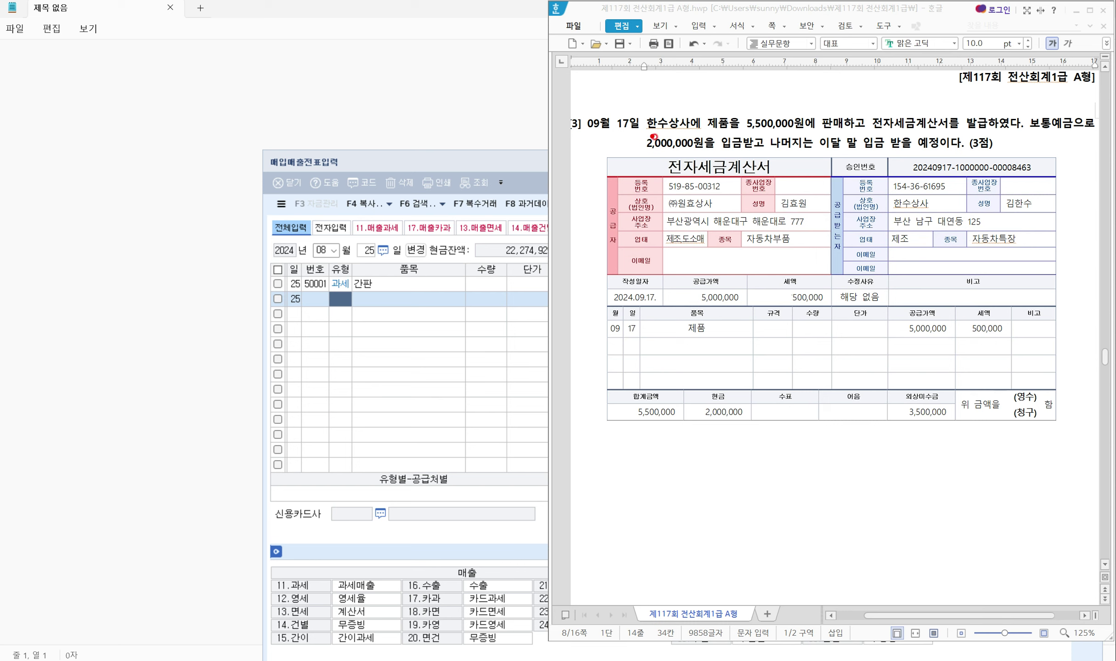
pyautogui.moveTo(706, 127); pyautogui.dragTo(843, 128)
pyautogui.moveTo(734, 102)
pyautogui.mouseDown()
pyautogui.moveTo(813, 95)
pyautogui.moveTo(908, 130)
pyautogui.moveTo(985, 130)
pyautogui.mouseUp()
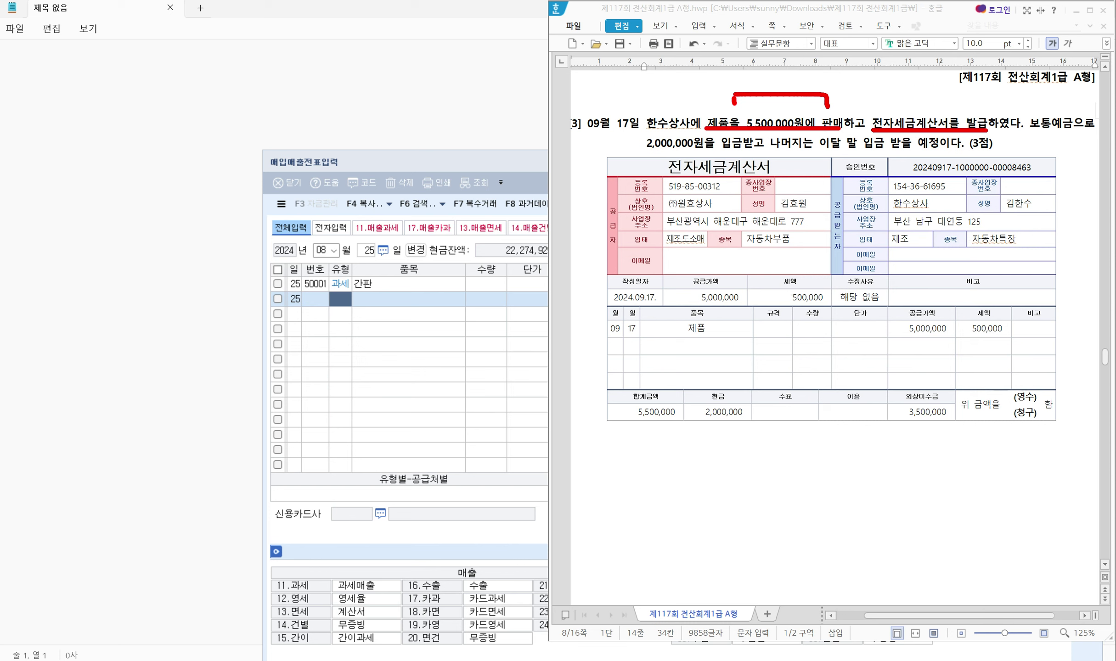
pyautogui.moveTo(945, 306); pyautogui.dragTo(1006, 345)
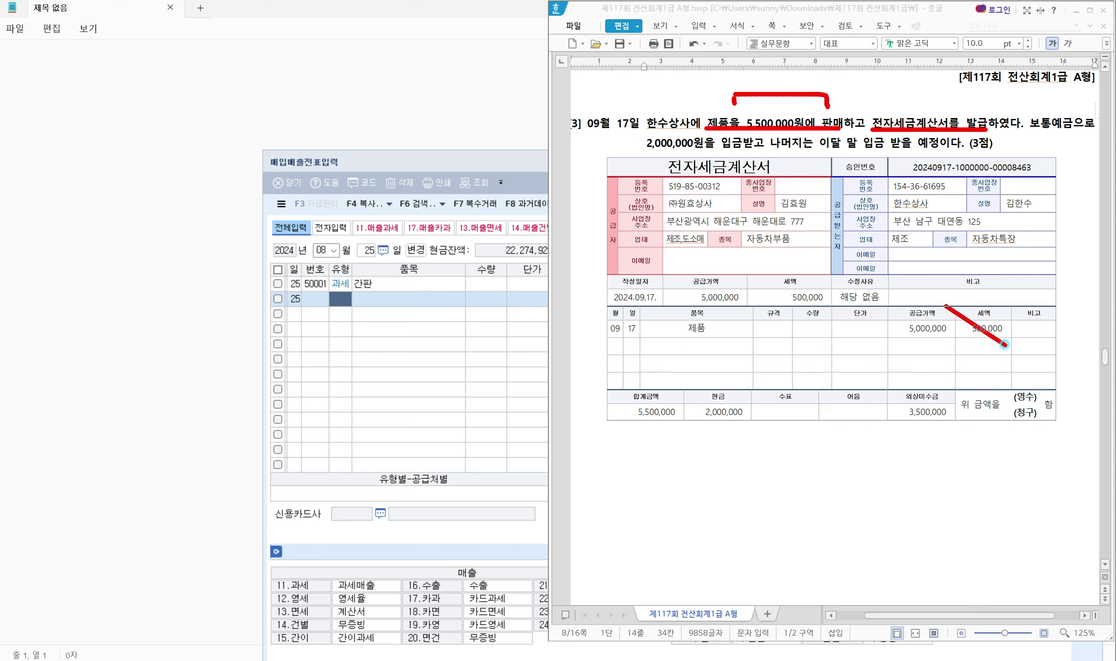
pyautogui.hotkey('ctrl', 'z')
pyautogui.moveTo(949, 294)
pyautogui.mouseDown()
pyautogui.moveTo(991, 350)
pyautogui.moveTo(1027, 352)
pyautogui.mouseUp()
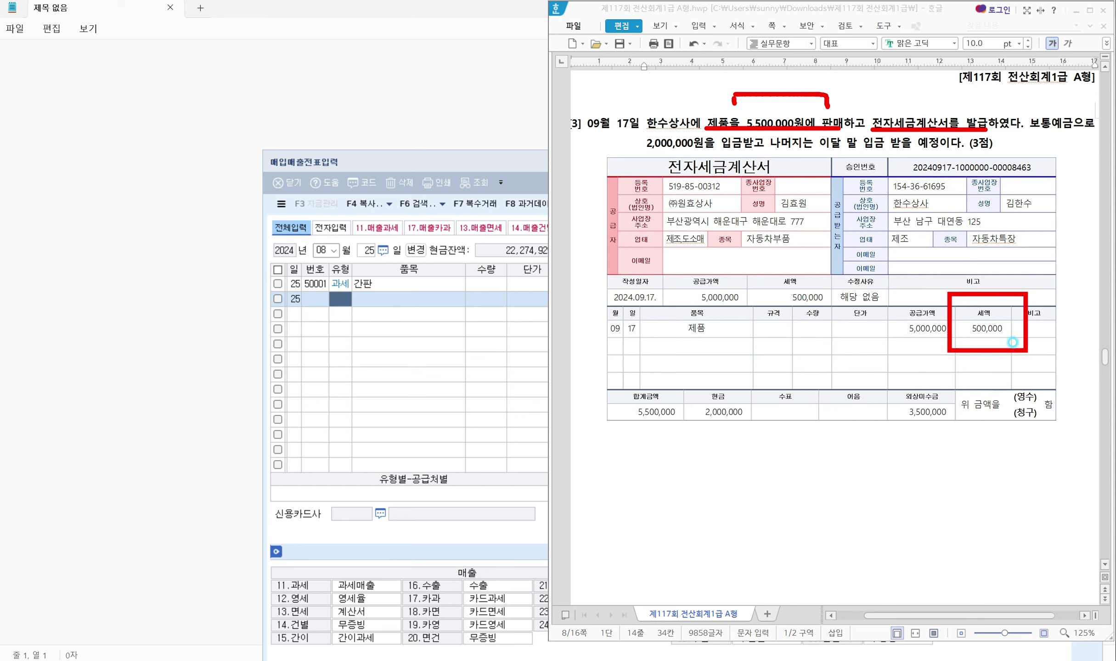
pyautogui.moveTo(1003, 264)
pyautogui.mouseDown()
pyautogui.moveTo(1012, 296)
pyautogui.moveTo(1019, 279)
pyautogui.mouseUp()
pyautogui.moveTo(916, 102); pyautogui.dragTo(933, 91)
pyautogui.moveTo(647, 152); pyautogui.dragTo(737, 149)
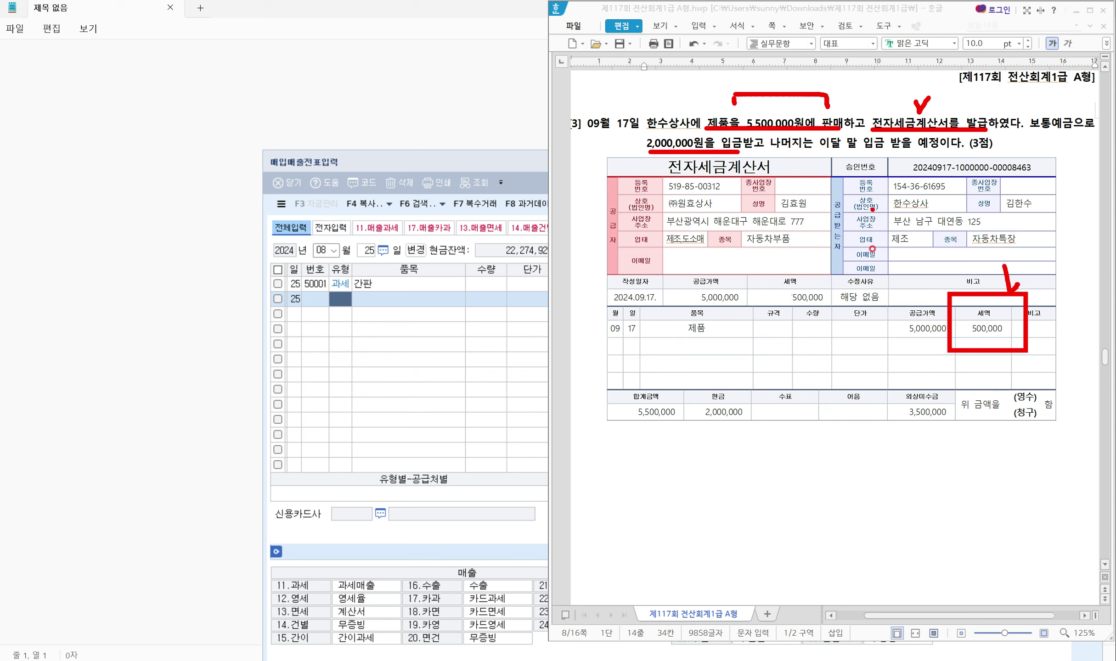
pyautogui.moveTo(882, 370); pyautogui.dragTo(970, 433)
pyautogui.hotkey('ctrl', 'z')
pyautogui.moveTo(867, 380); pyautogui.dragTo(976, 444)
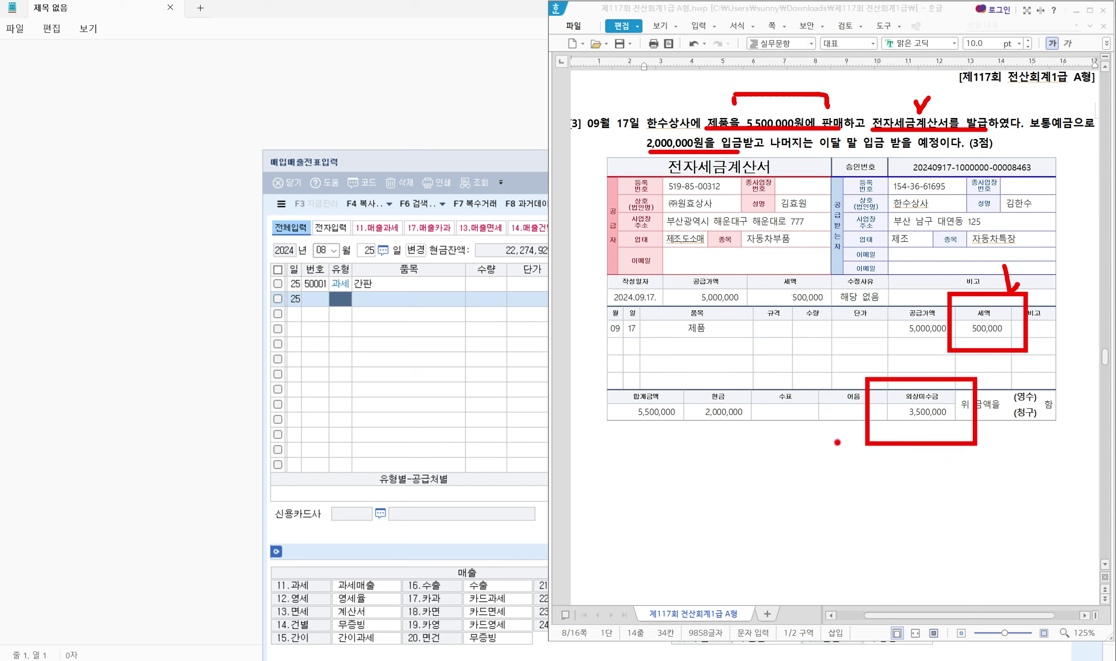
pyautogui.moveTo(884, 458); pyautogui.dragTo(908, 455)
pyautogui.press('Escape')
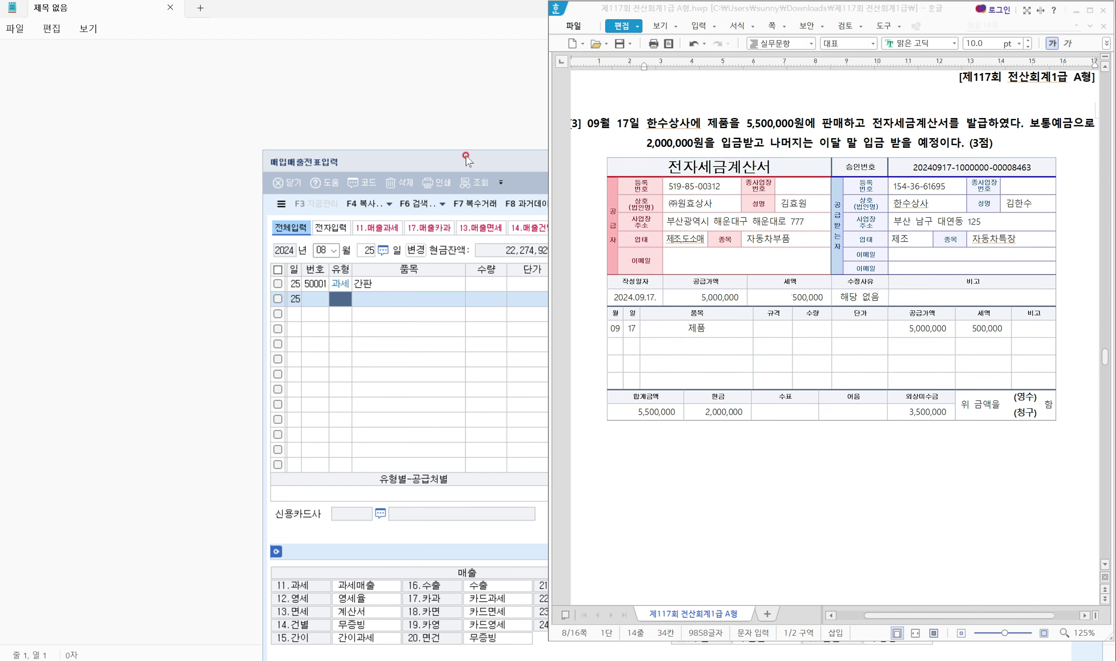
# Set the voucher entry date to month 07, day 17
pyautogui.click(384, 268)
pyautogui.click(327, 249)
pyautogui.write('7')
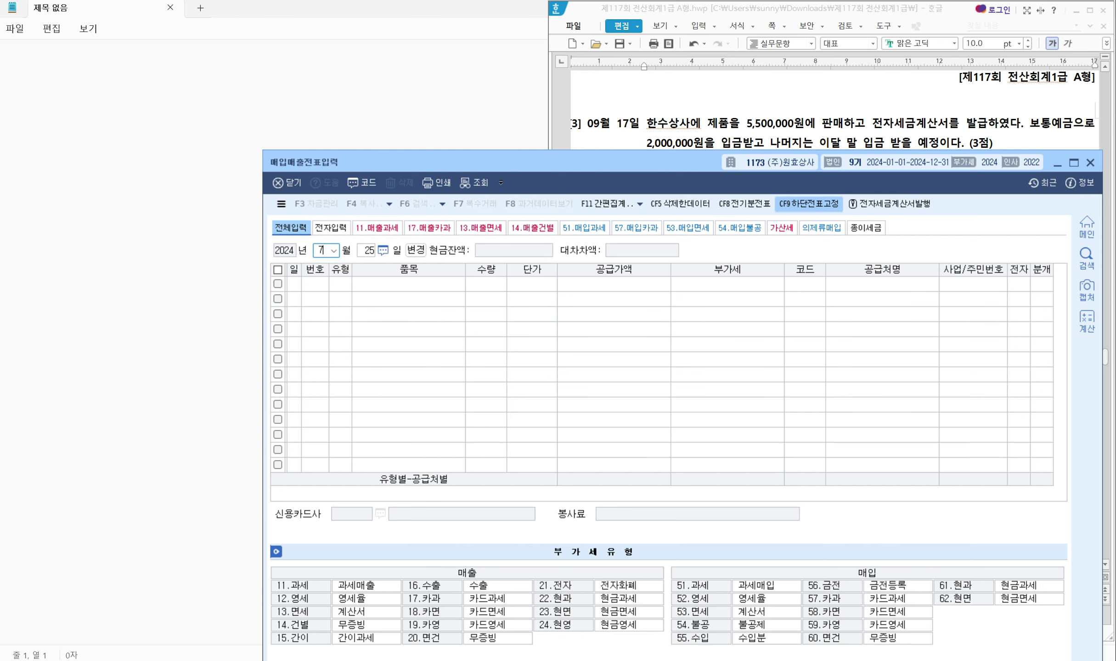
pyautogui.press('Return')
pyautogui.write('17')
pyautogui.press('Return')
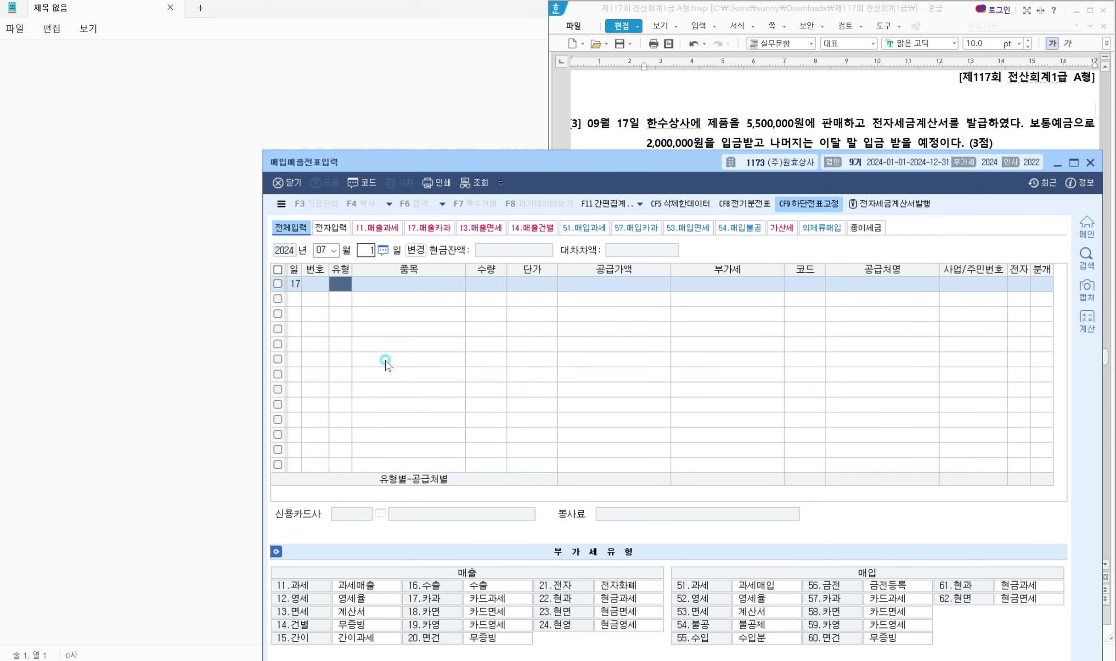
pyautogui.scroll(-2, 661, 103)
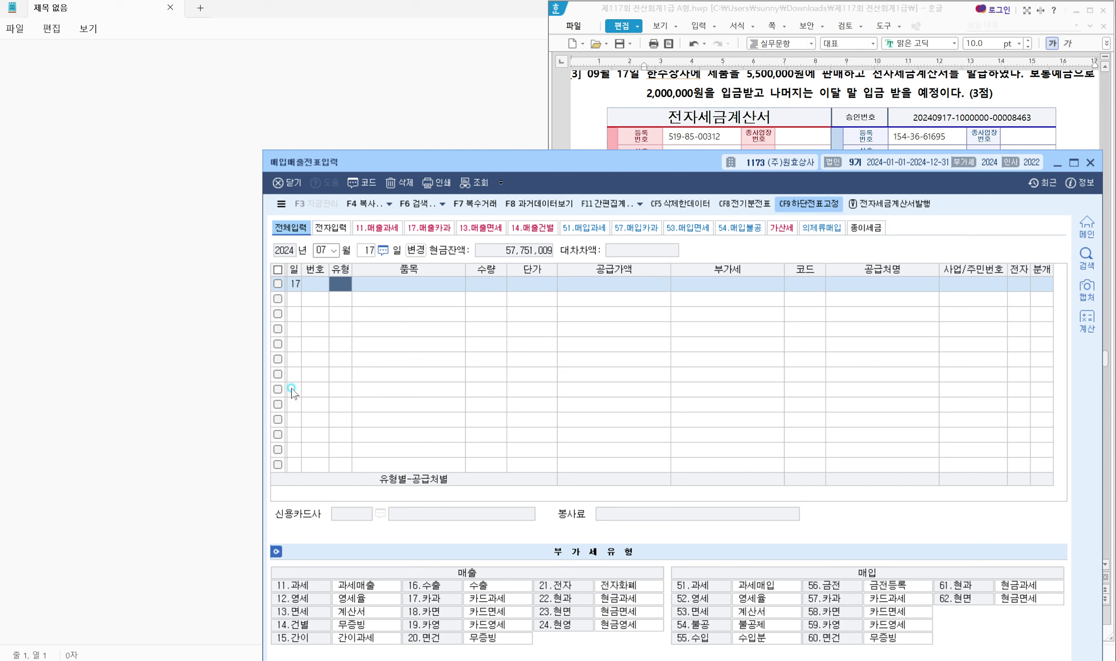
# Start a sales entry on day 17 with VAT type 11 (과세) and item 제품 판매, leaving quantity and unit price empty
pyautogui.moveTo(400, 548)
pyautogui.mouseDown()
pyautogui.moveTo(436, 569)
pyautogui.moveTo(507, 584)
pyautogui.mouseUp()
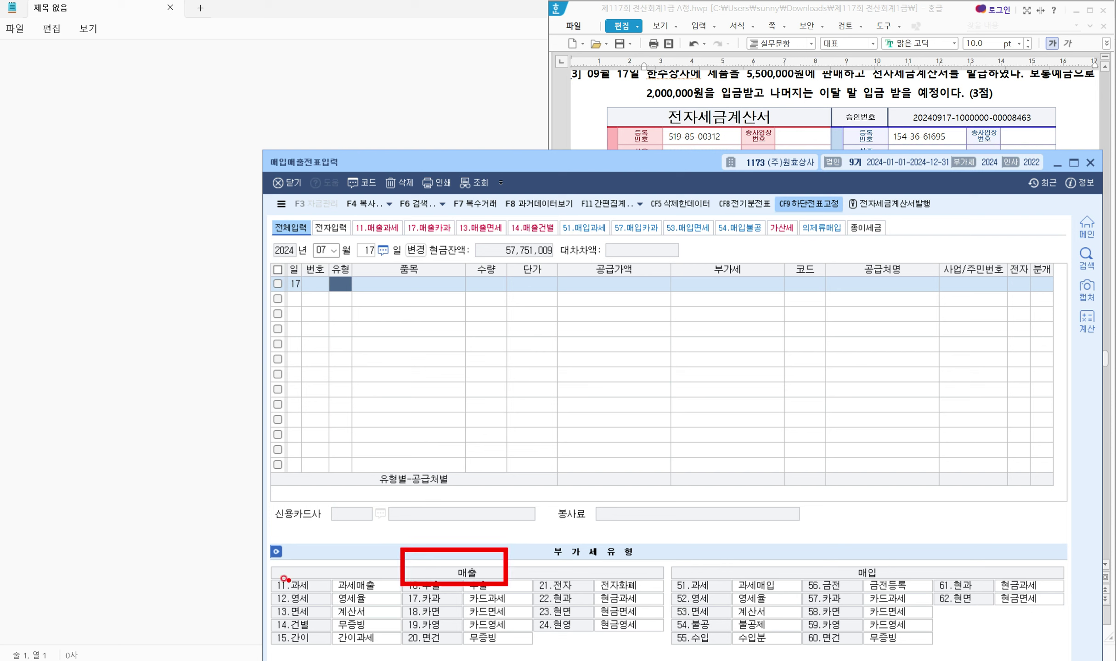
pyautogui.moveTo(265, 576); pyautogui.dragTo(398, 596)
pyautogui.press('Escape')
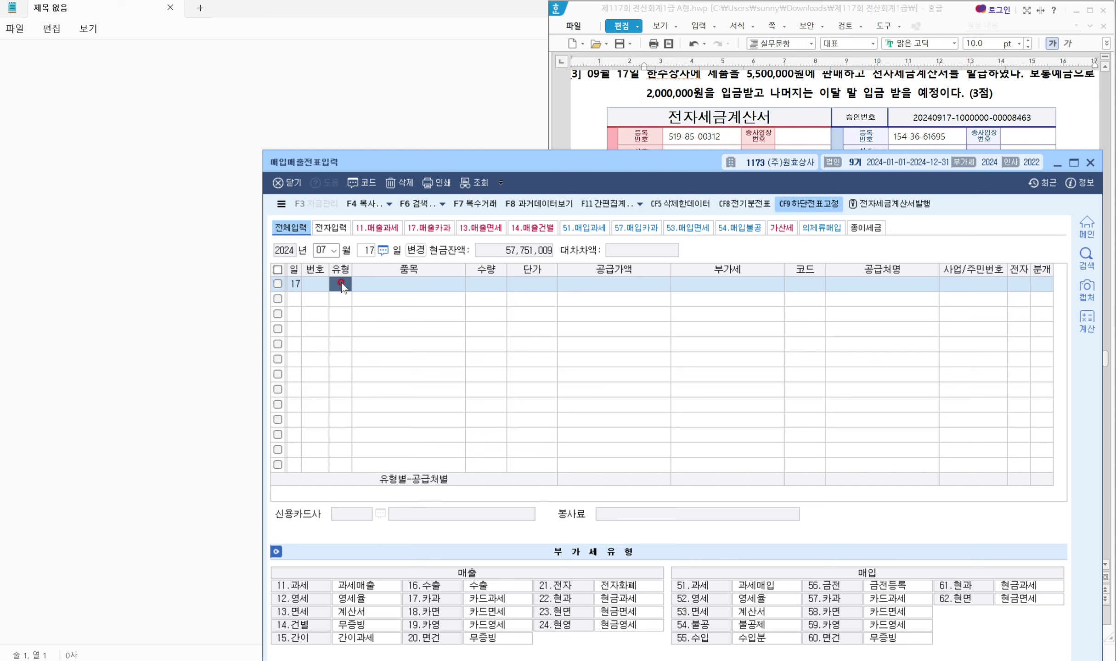
pyautogui.write('11')
pyautogui.press('Return')
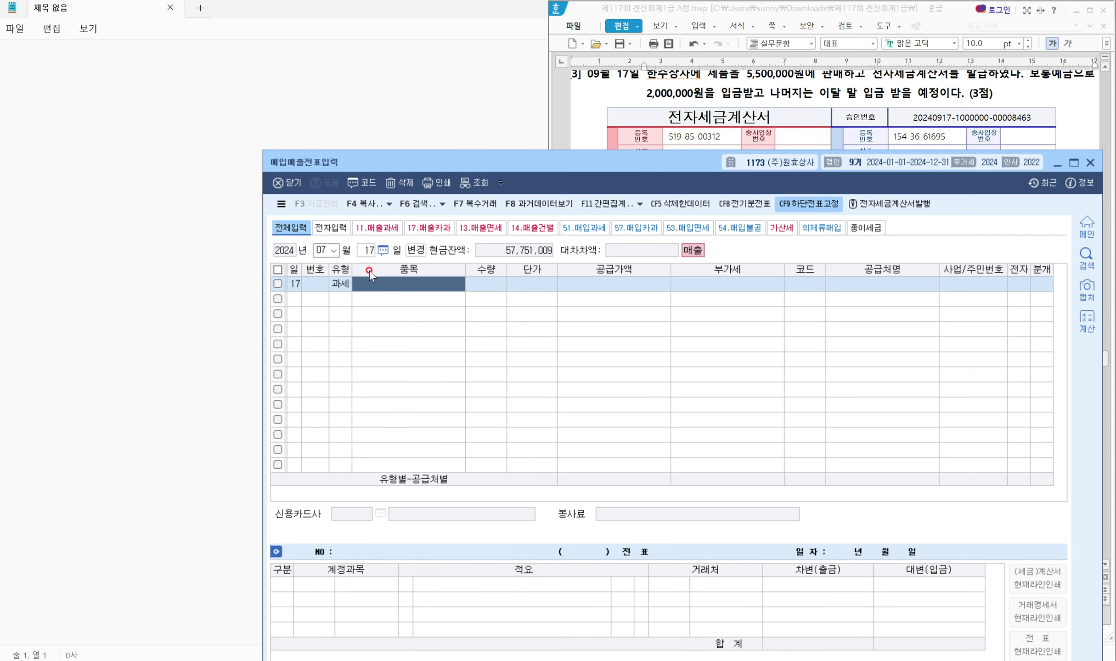
pyautogui.write('제품 판매')
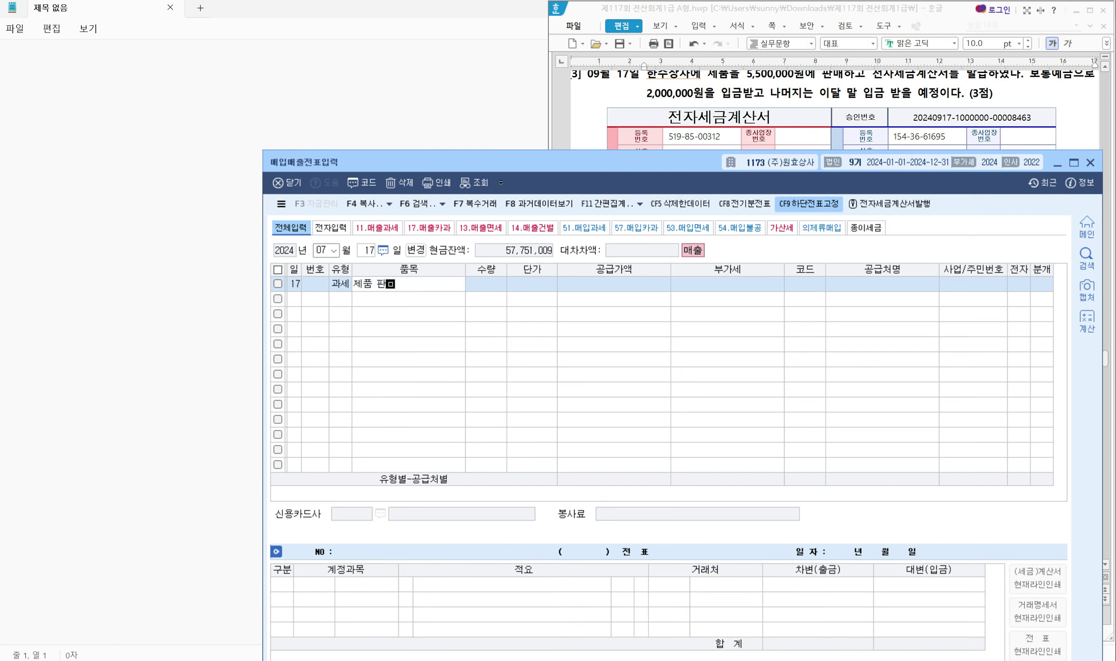
pyautogui.press('Return')
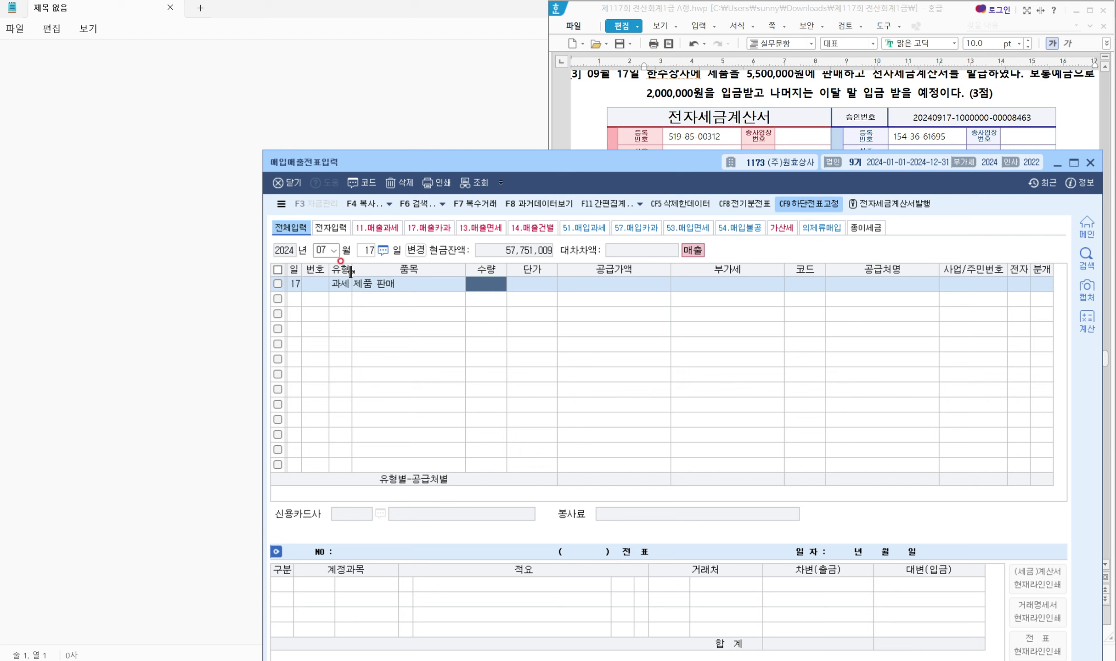
pyautogui.press('Return')
pyautogui.press('Return')
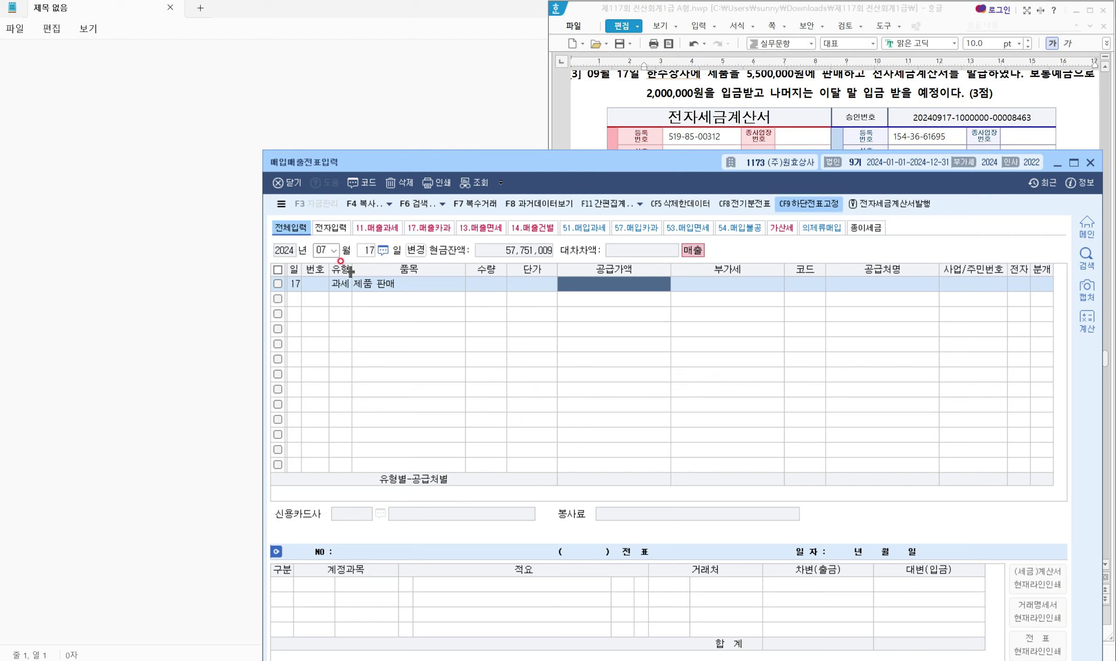
# Enter a supply value of 5,000,000 for the 제품 판매 entry and select 한수상사 as the customer
pyautogui.write('5000000')
pyautogui.press('Return')
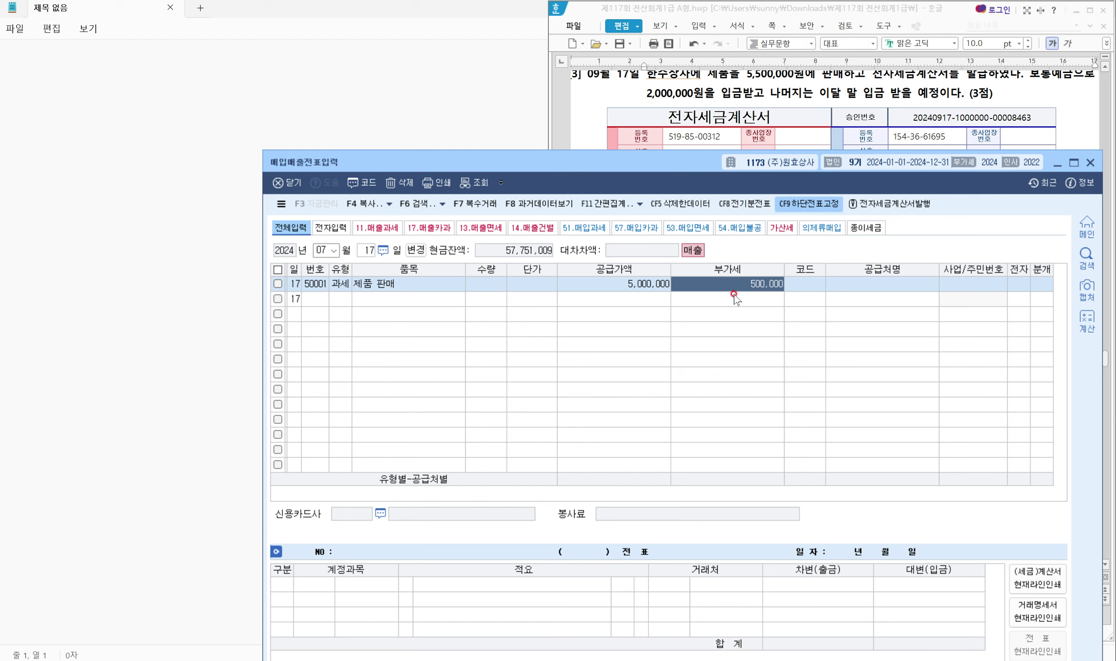
pyautogui.press('Return')
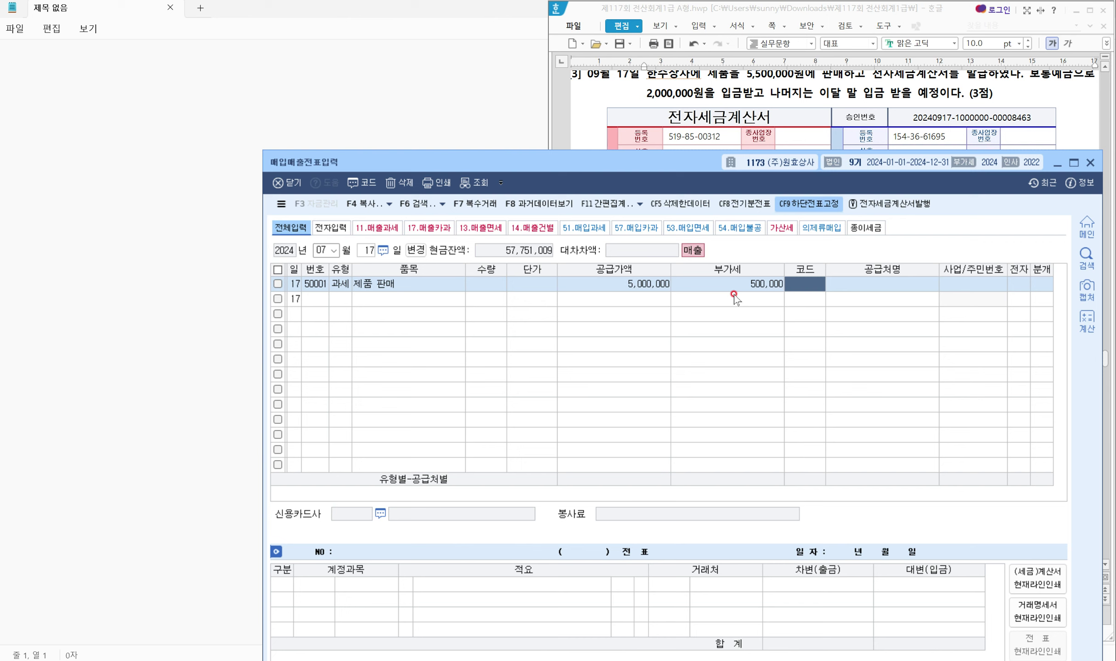
pyautogui.write('한수')
pyautogui.press('Return')
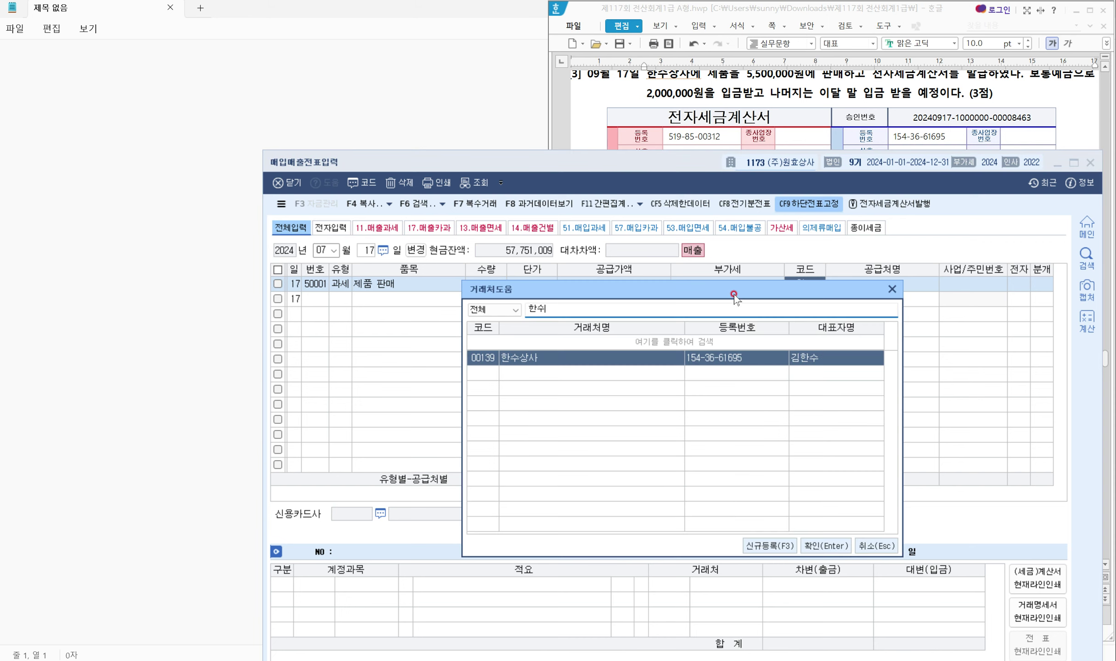
pyautogui.press('Escape')
pyautogui.press('Return')
pyautogui.press('Return')
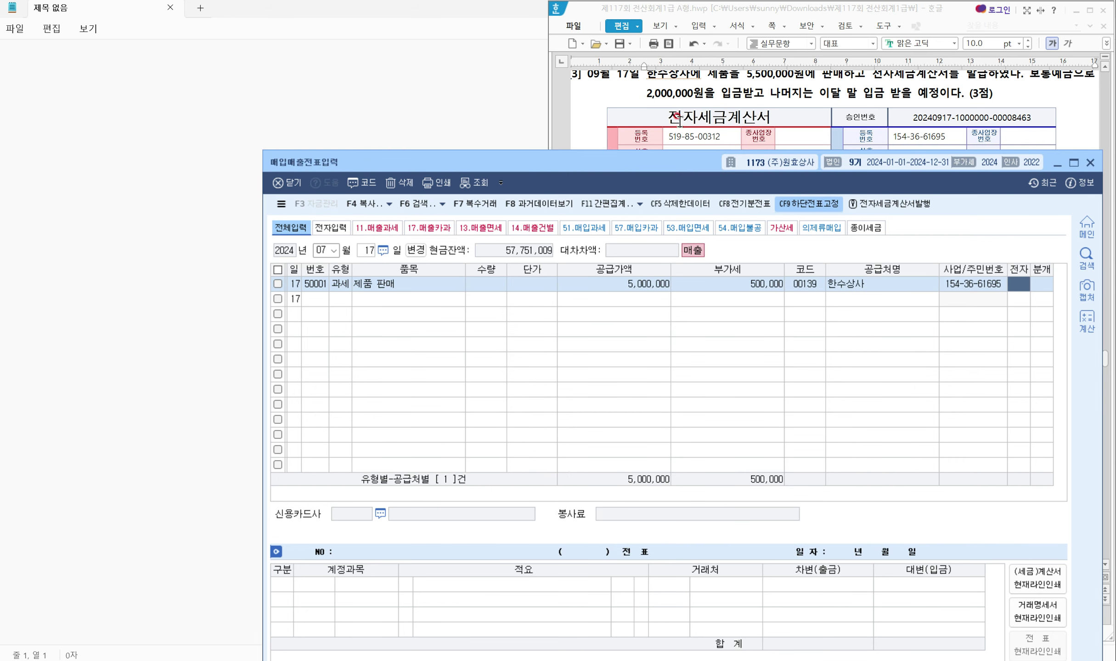
# Mark the 한수상사 sale as electronically invoiced (여) and set its journal type to 혼합
pyautogui.write('1')
pyautogui.press('Return')
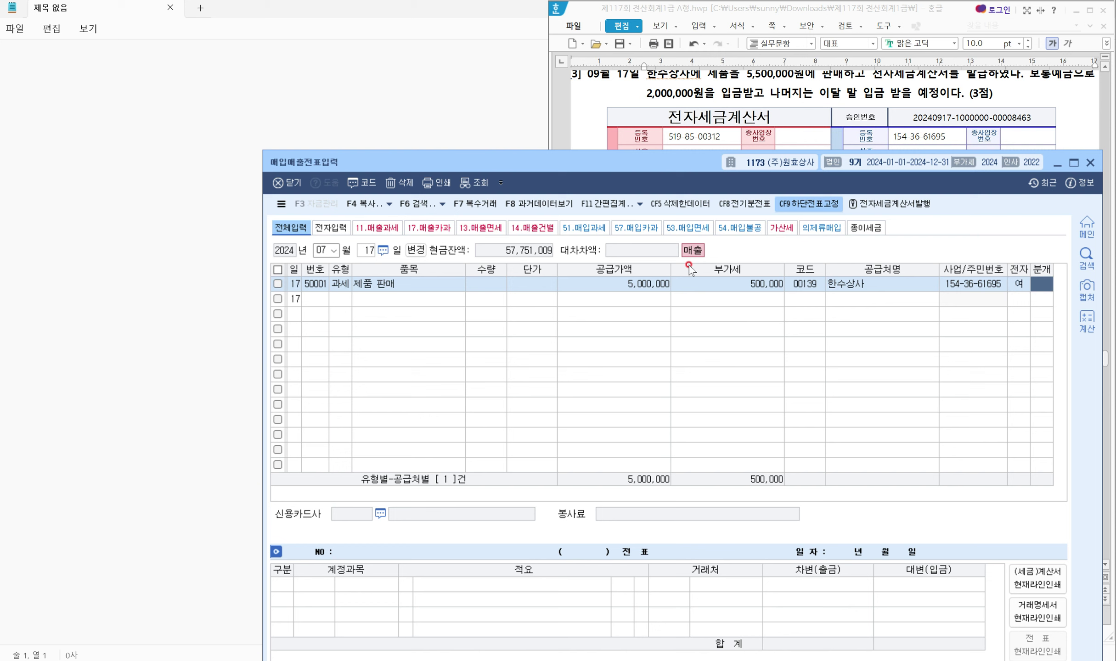
pyautogui.write('3')
pyautogui.press('Return')
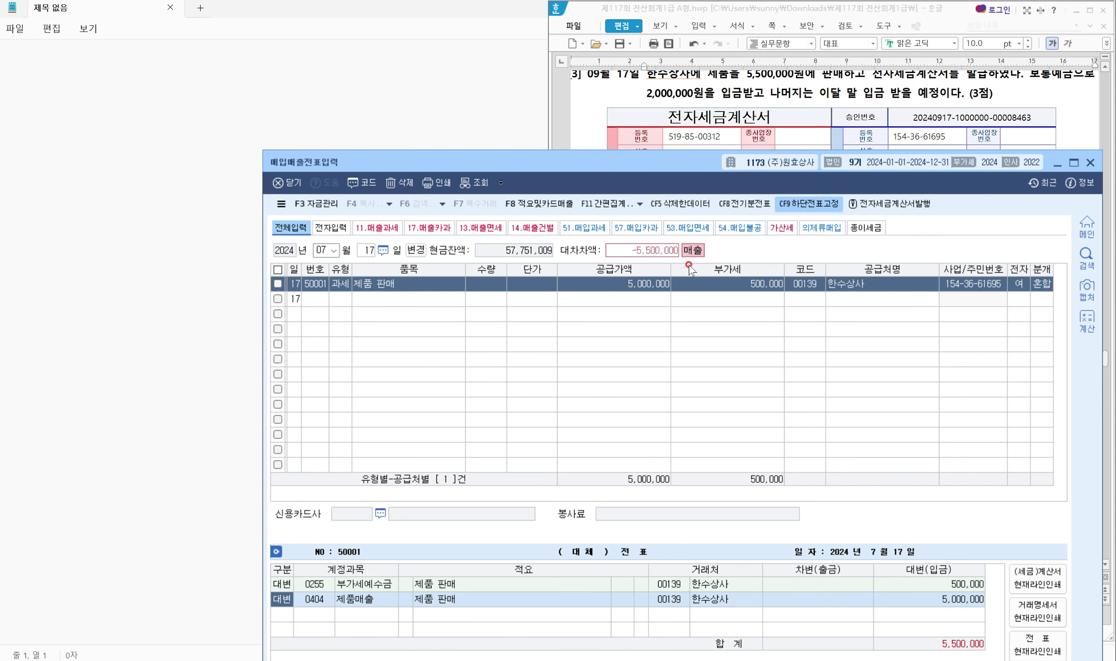
# Add a debit (차변) line for 보통예금 to the journal of the 한수상사 sale
pyautogui.press('Return')
pyautogui.press('Return')
pyautogui.press('Return')
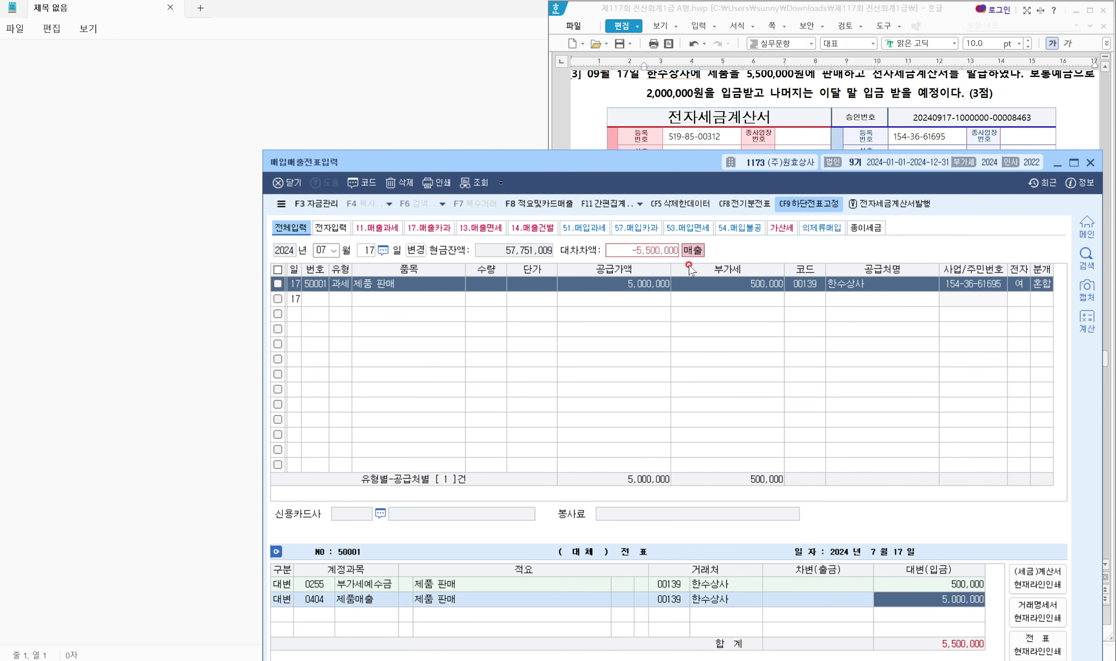
pyautogui.write('3')
pyautogui.press('Return')
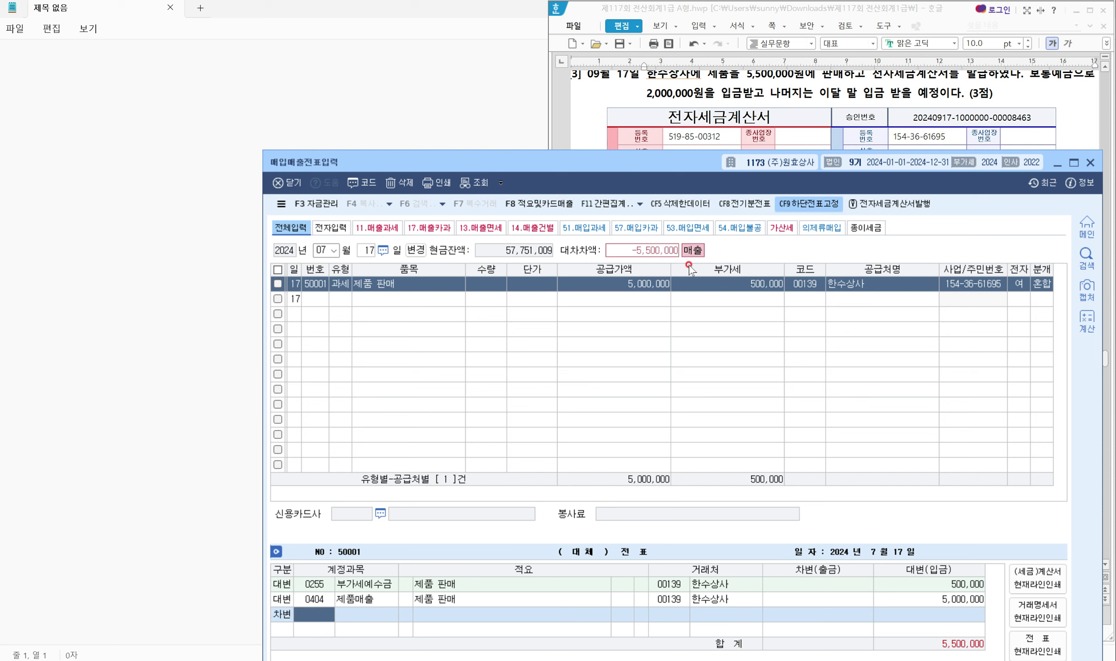
pyautogui.write('보통')
pyautogui.press('Return')
pyautogui.press('Return')
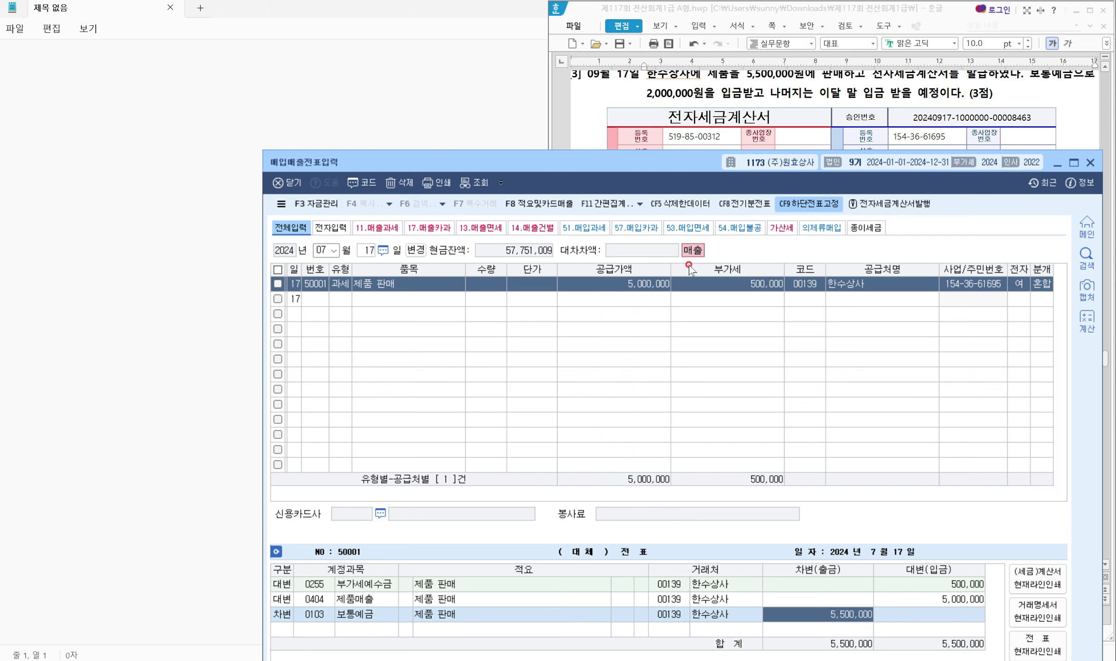
pyautogui.press('Return')
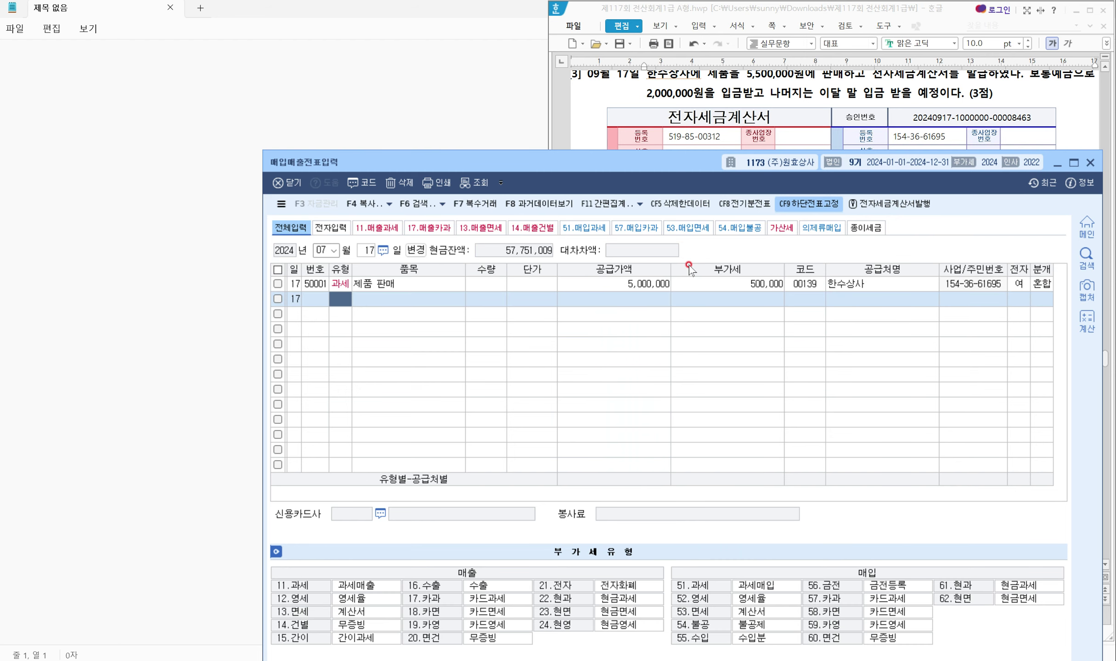
# Reopen the 한수상사 sale's journal and set the 보통예금 debit amount to 2,000,000
pyautogui.click(727, 283)
pyautogui.click(789, 602)
pyautogui.write('2000000')
pyautogui.press('Return')
# Add a debit line for 0108 외상매출금 covering the remaining 3,500,000 and finish the 한수상사 voucher
pyautogui.write('3')
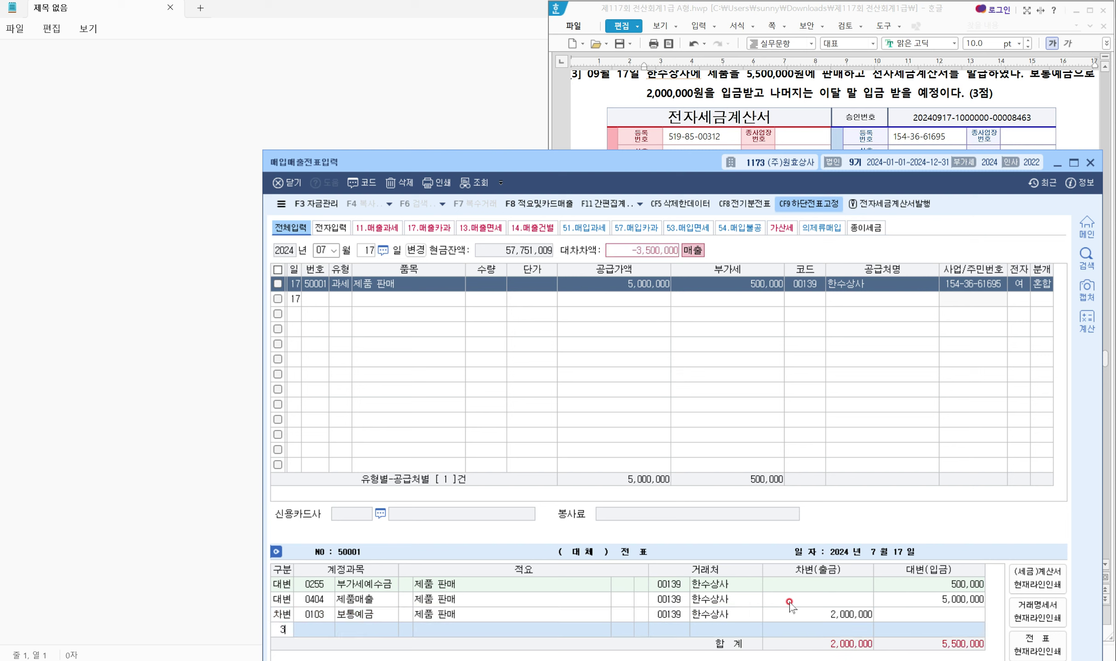
pyautogui.press('Return')
pyautogui.write('외상매')
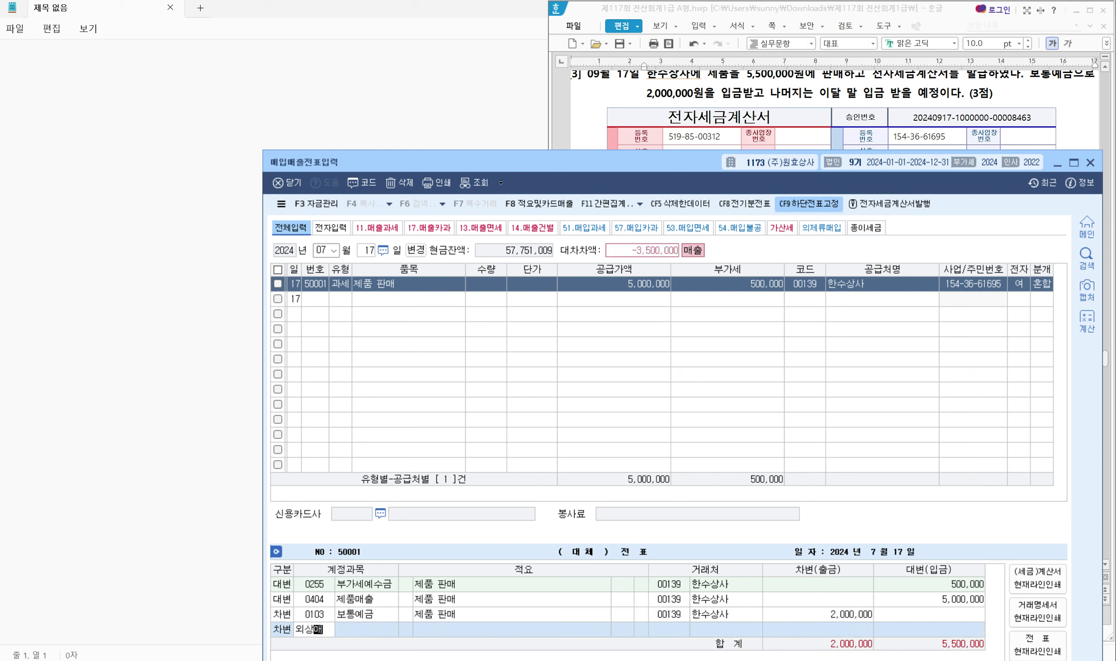
pyautogui.write('출')
pyautogui.press('Return')
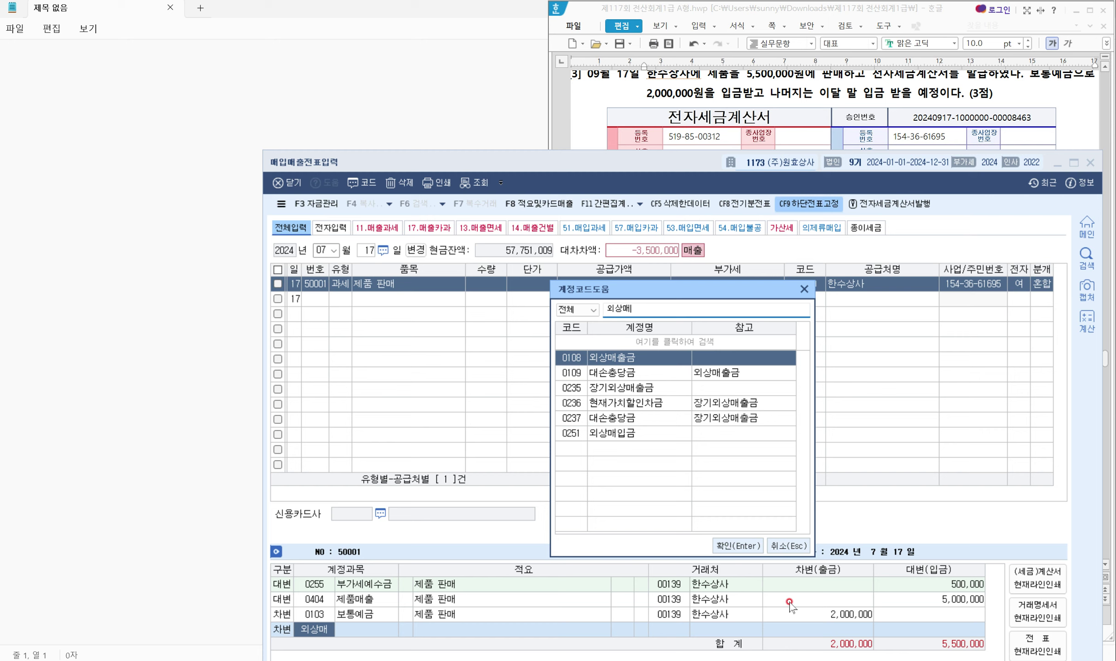
pyautogui.press('Return')
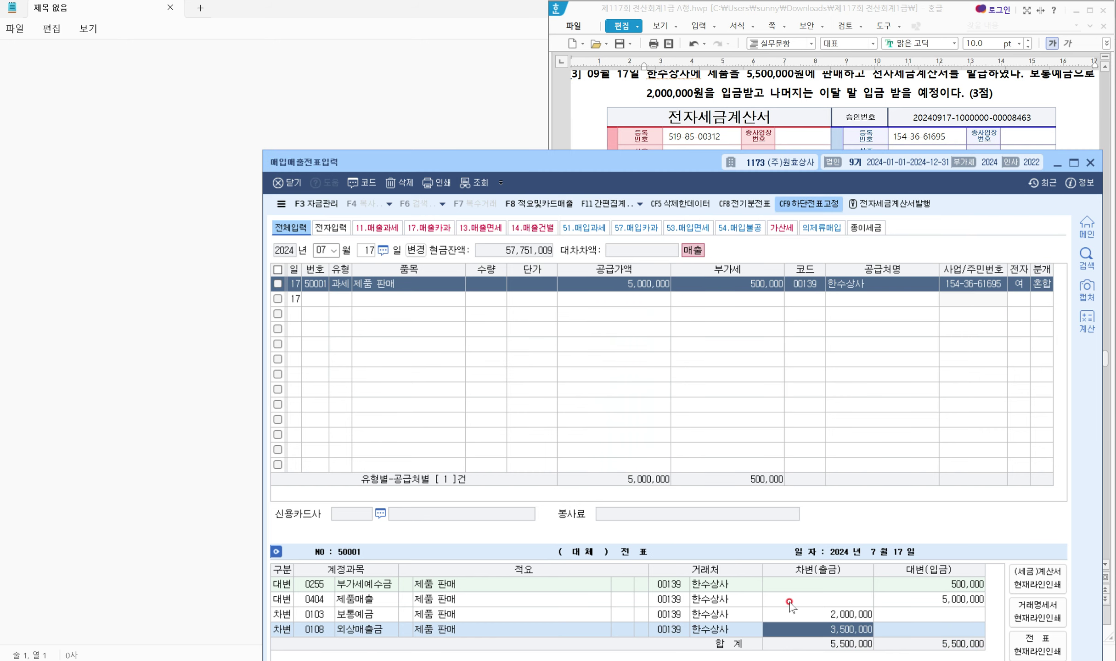
pyautogui.press('Return')
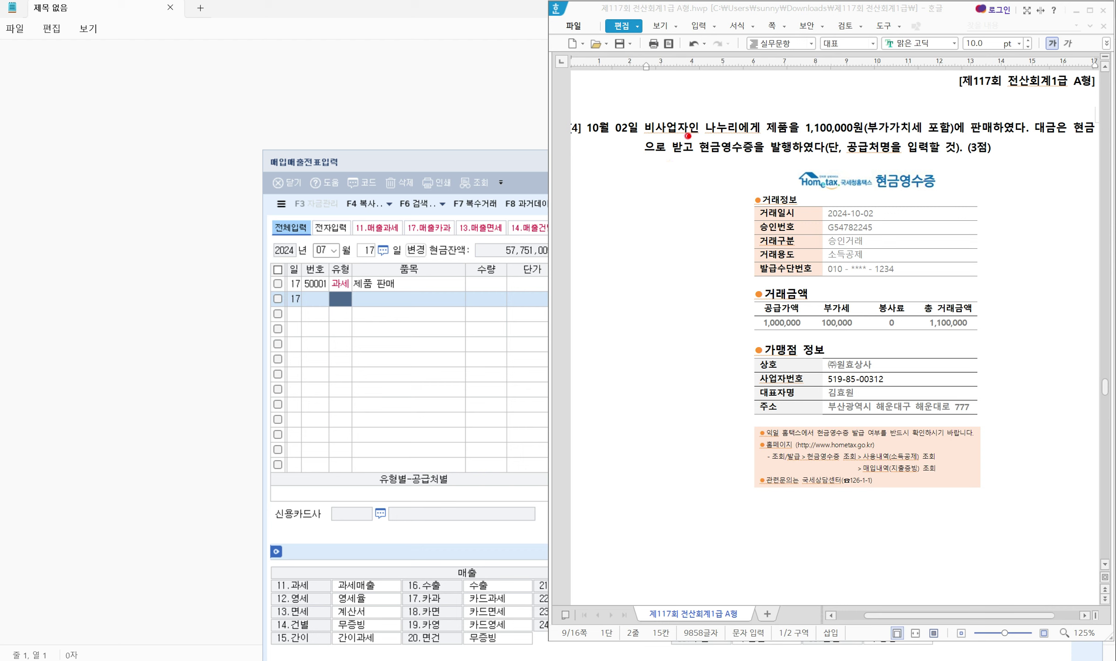
# Examine question 4 on the product sale to a non-business customer, checking the VAT-inclusive price, the cash payment and the cash receipt's VAT
pyautogui.moveTo(765, 134); pyautogui.dragTo(963, 135)
pyautogui.moveTo(1052, 138); pyautogui.dragTo(1102, 138)
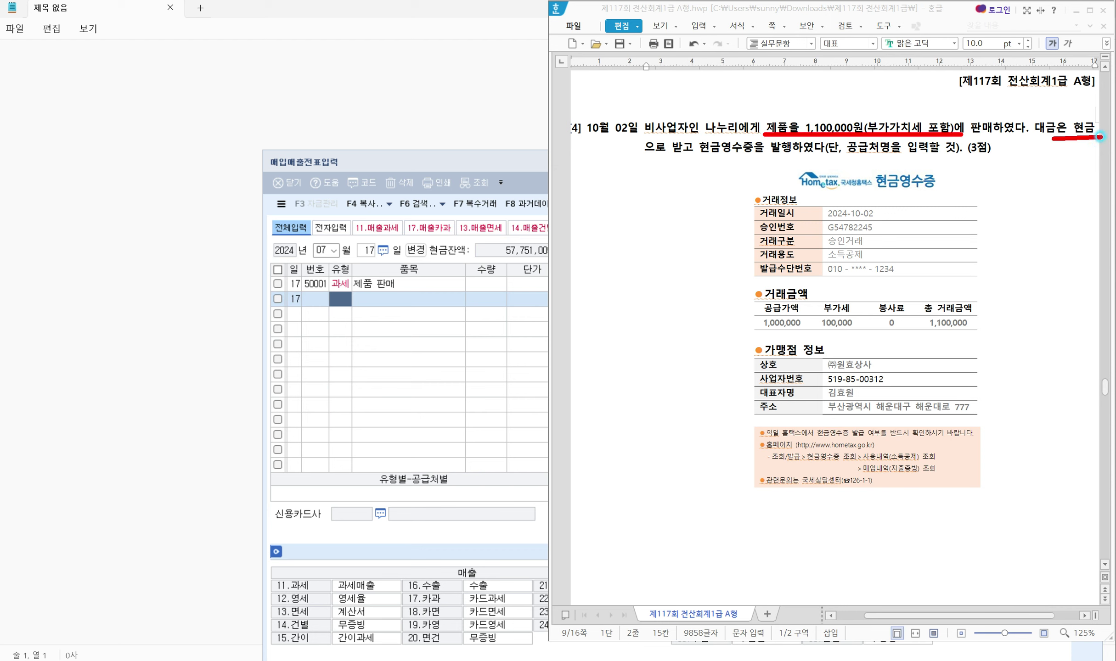
pyautogui.moveTo(699, 152); pyautogui.dragTo(750, 153)
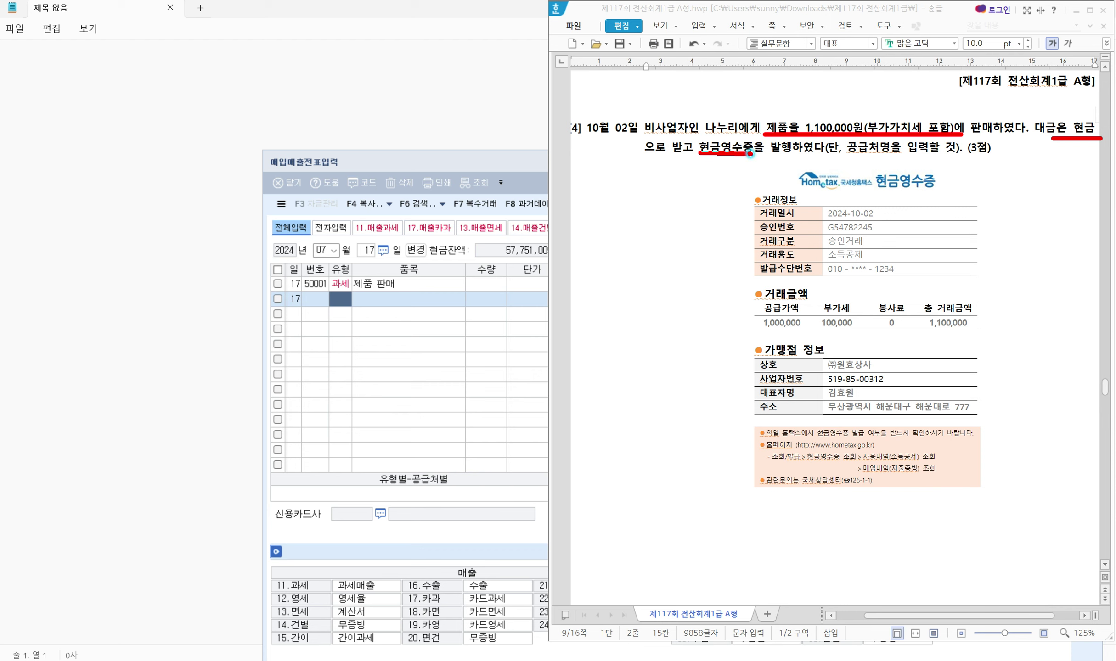
pyautogui.click(748, 222)
pyautogui.moveTo(869, 137)
pyautogui.mouseDown()
pyautogui.moveTo(970, 107)
pyautogui.moveTo(935, 97)
pyautogui.mouseUp()
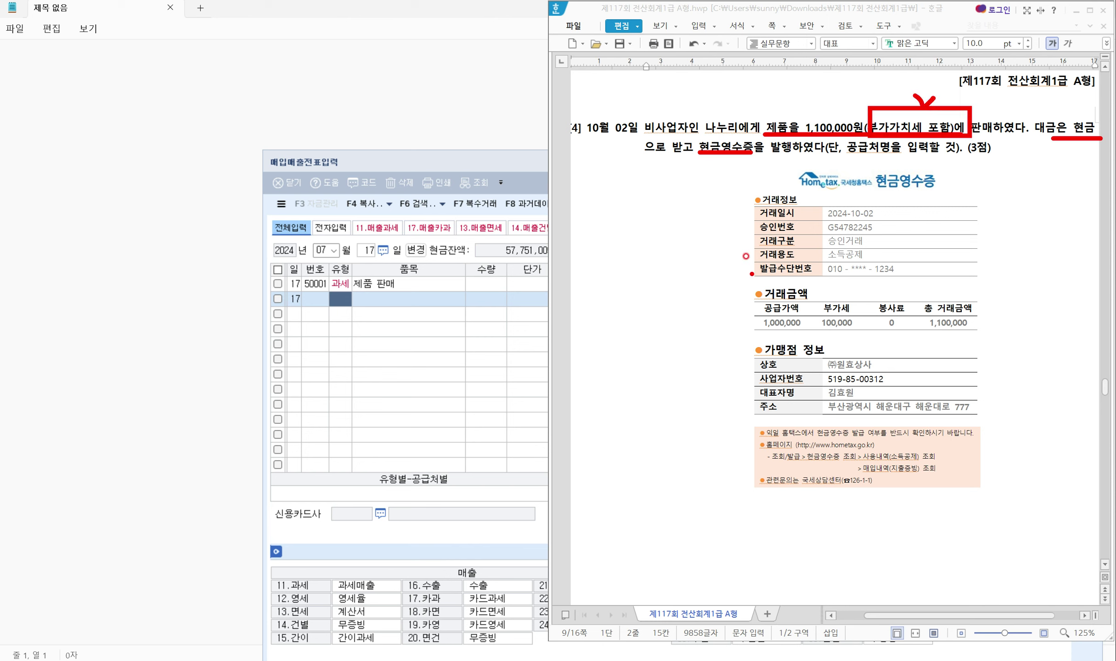
pyautogui.moveTo(726, 159)
pyautogui.mouseDown()
pyautogui.moveTo(824, 500)
pyautogui.moveTo(1027, 502)
pyautogui.mouseUp()
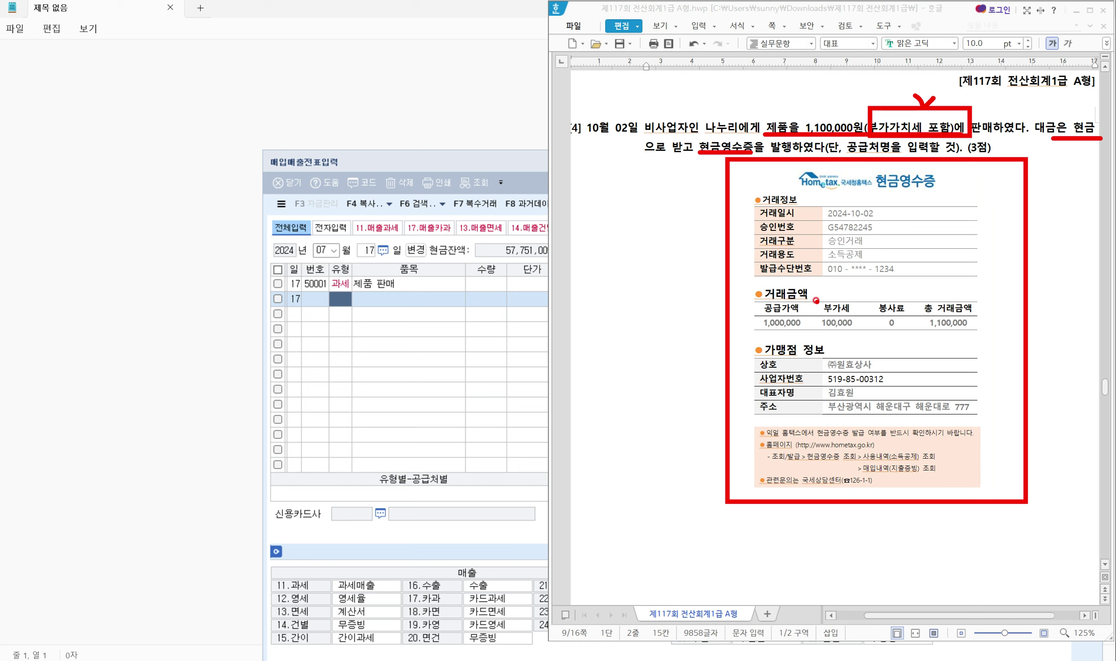
pyautogui.moveTo(816, 298); pyautogui.dragTo(863, 336)
pyautogui.moveTo(847, 284)
pyautogui.mouseDown()
pyautogui.moveTo(853, 293)
pyautogui.moveTo(869, 276)
pyautogui.mouseUp()
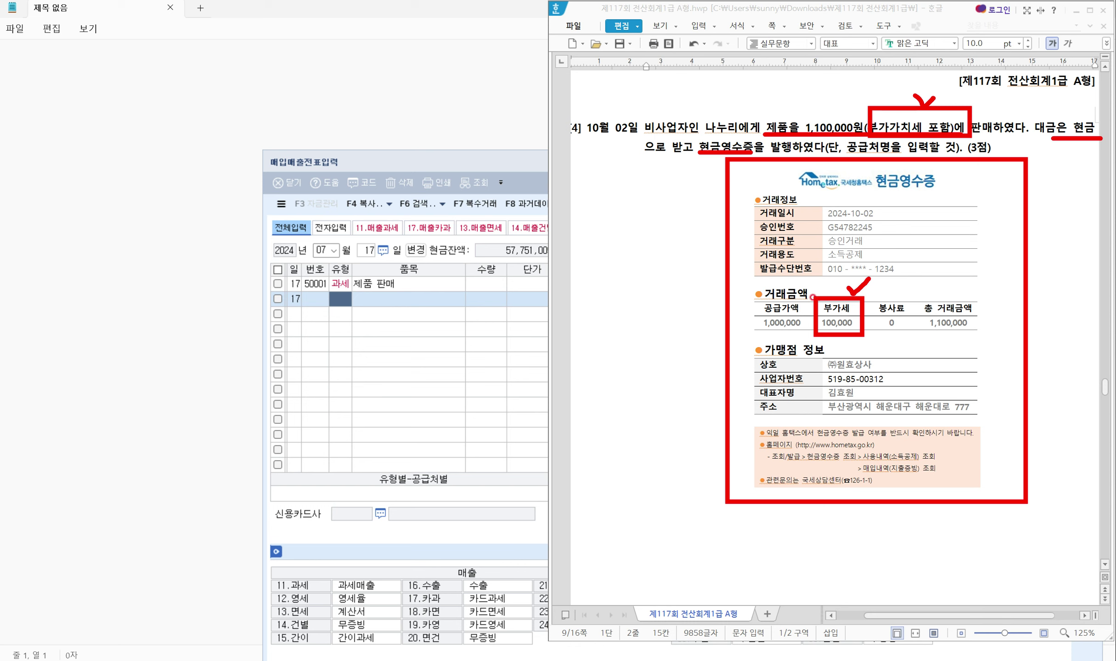
pyautogui.moveTo(782, 107); pyautogui.dragTo(787, 118)
pyautogui.moveTo(980, 106); pyautogui.dragTo(984, 115)
pyautogui.press('Escape')
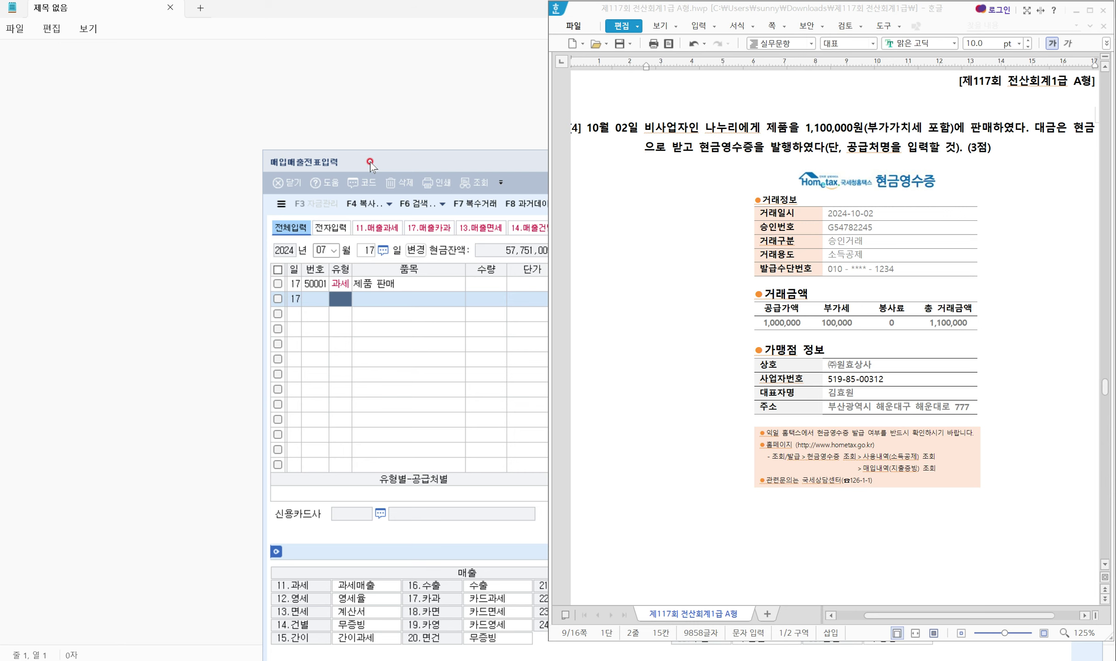
# Set the voucher entry date to month 10, day 2
pyautogui.click(371, 162)
pyautogui.click(324, 250)
pyautogui.write('102')
pyautogui.press('Return')
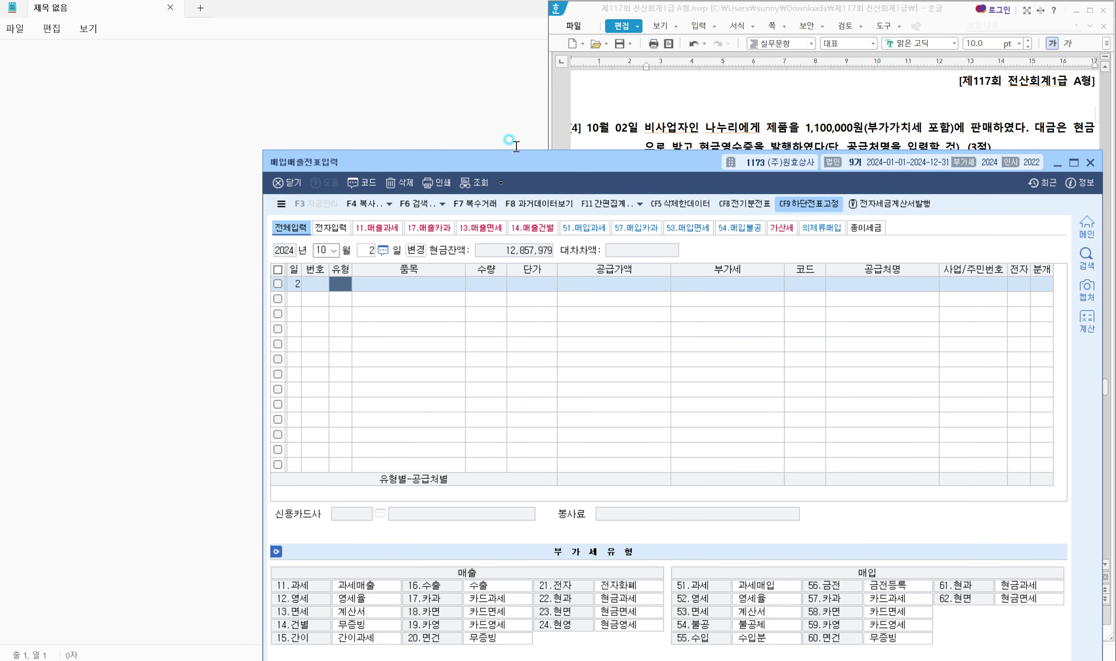
# Start a sales entry on day 2 with VAT type 22 (현과) and item 제품 판매, leaving quantity and unit price empty
pyautogui.scroll(-2, 563, 138)
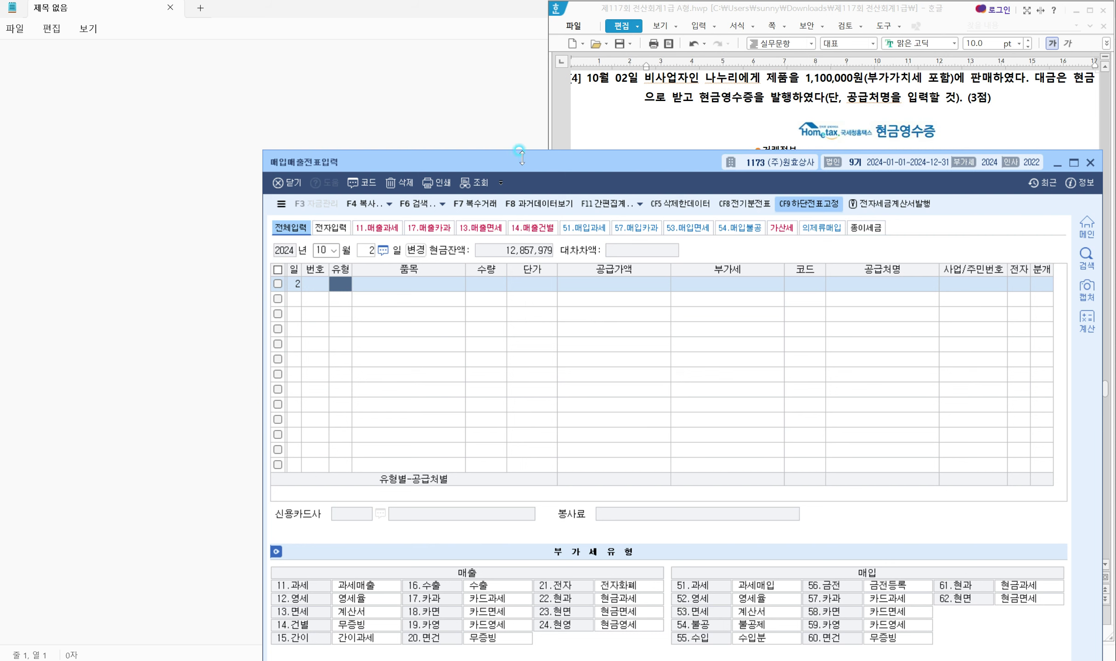
pyautogui.click(314, 572)
pyautogui.moveTo(402, 547); pyautogui.dragTo(654, 607)
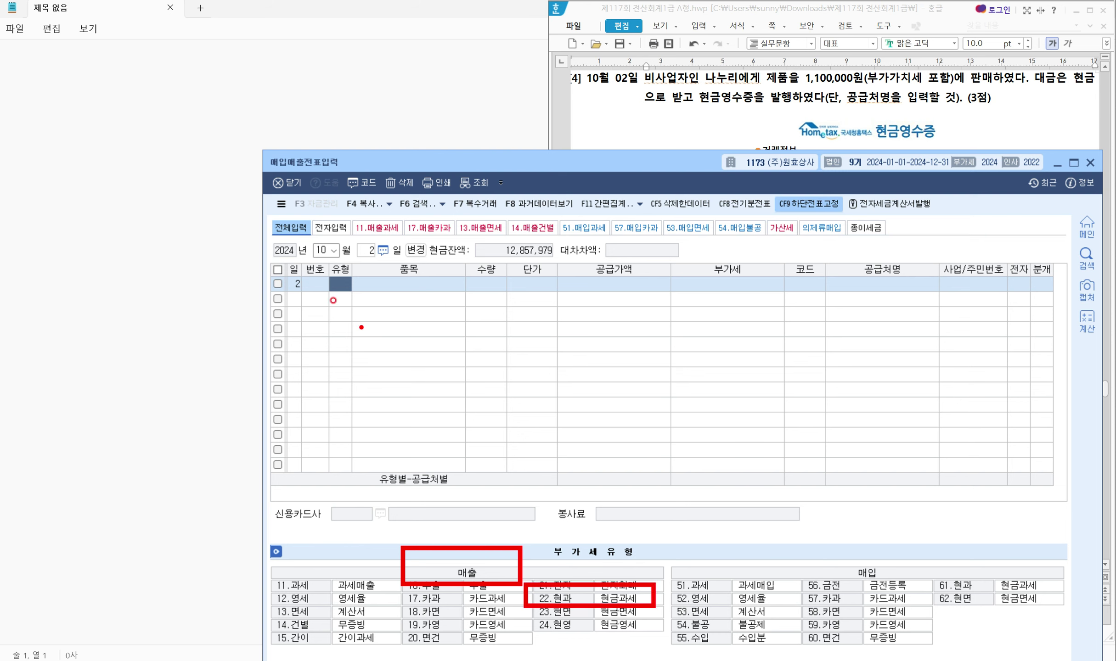
pyautogui.press('Escape')
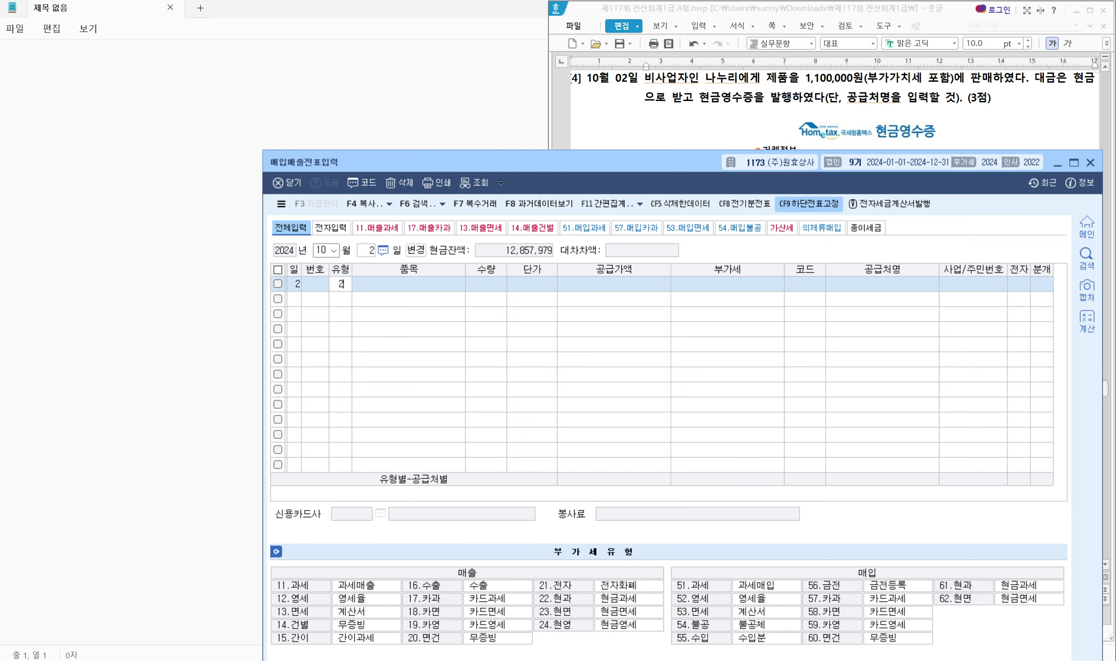
pyautogui.write('22')
pyautogui.press('Return')
pyautogui.write('제푸')
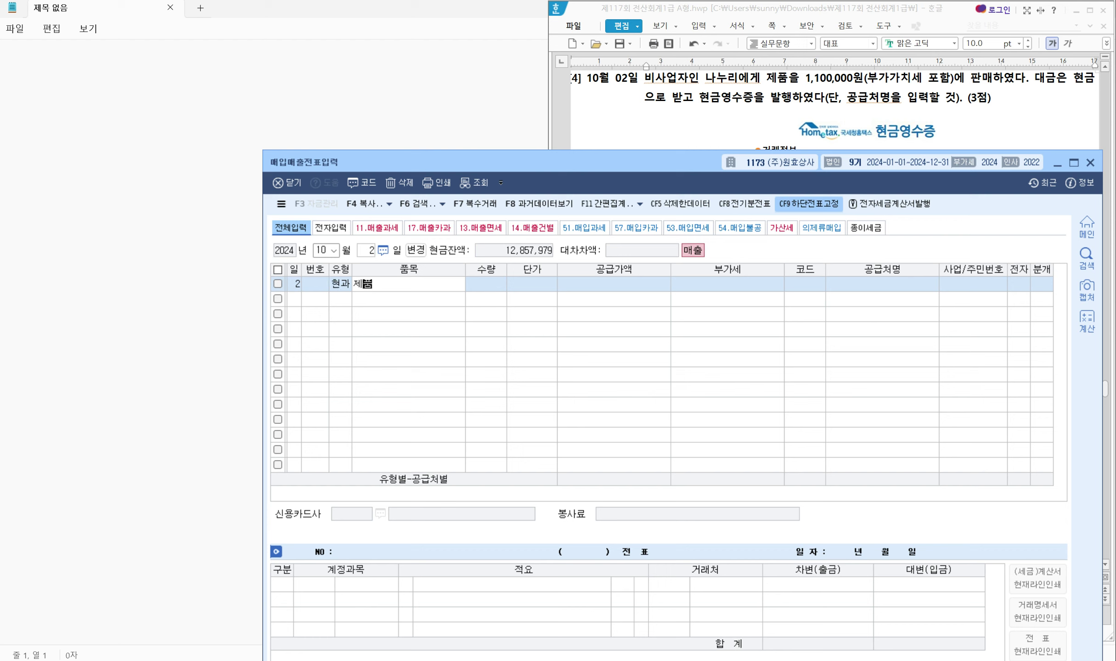
pyautogui.write(' 판ㅁ')
pyautogui.press('Return')
pyautogui.press('Return')
pyautogui.press('Return')
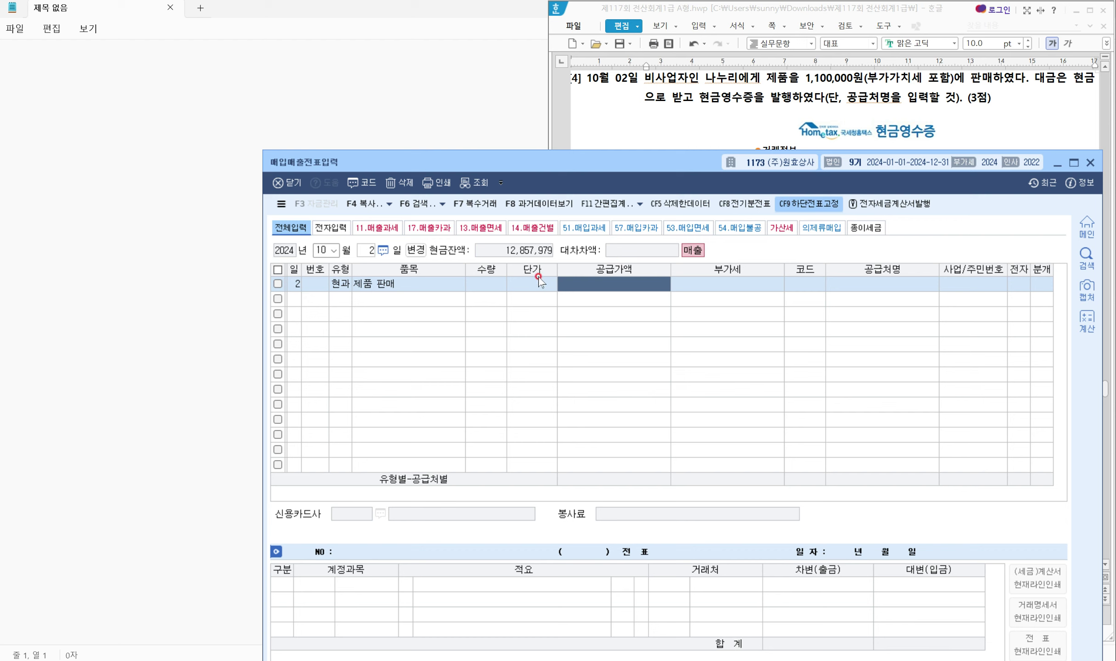
# Enter the VAT-inclusive amount of 1,100,000 as the supply value of the 현과 entry and accept the calculated VAT
pyautogui.write('11')
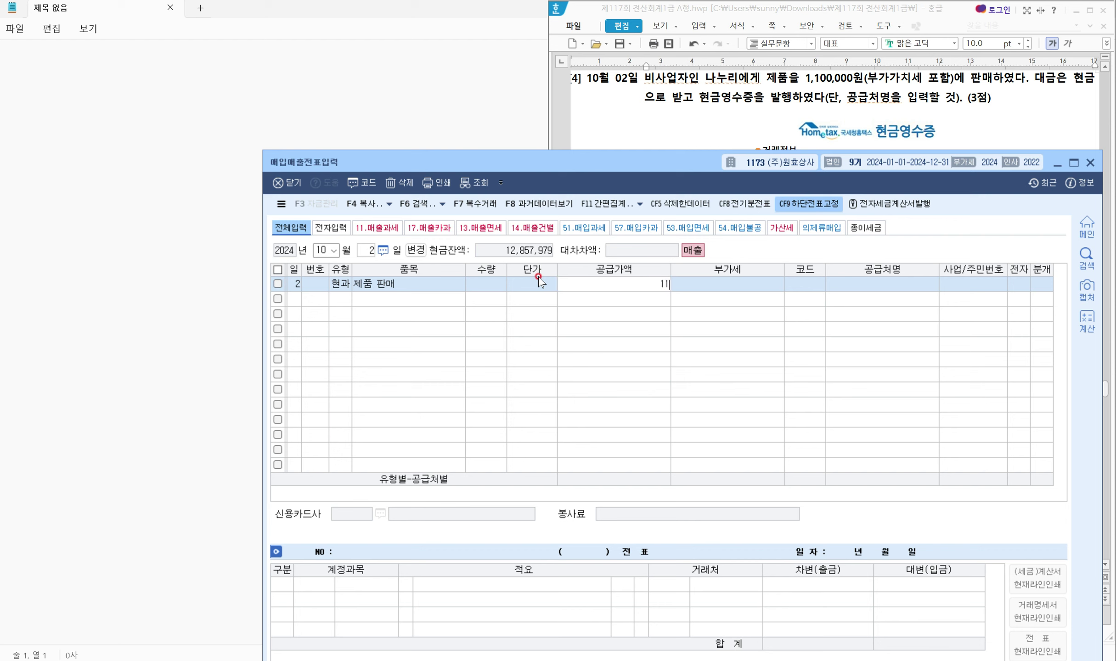
pyautogui.write('000000')
pyautogui.press('Return')
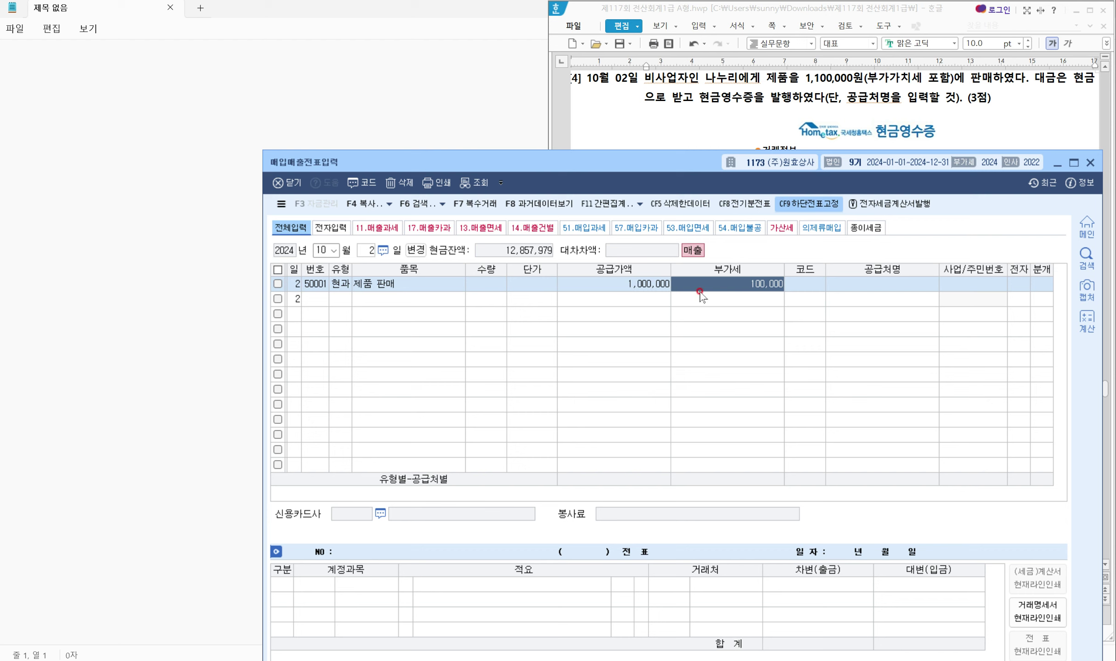
pyautogui.press('Return')
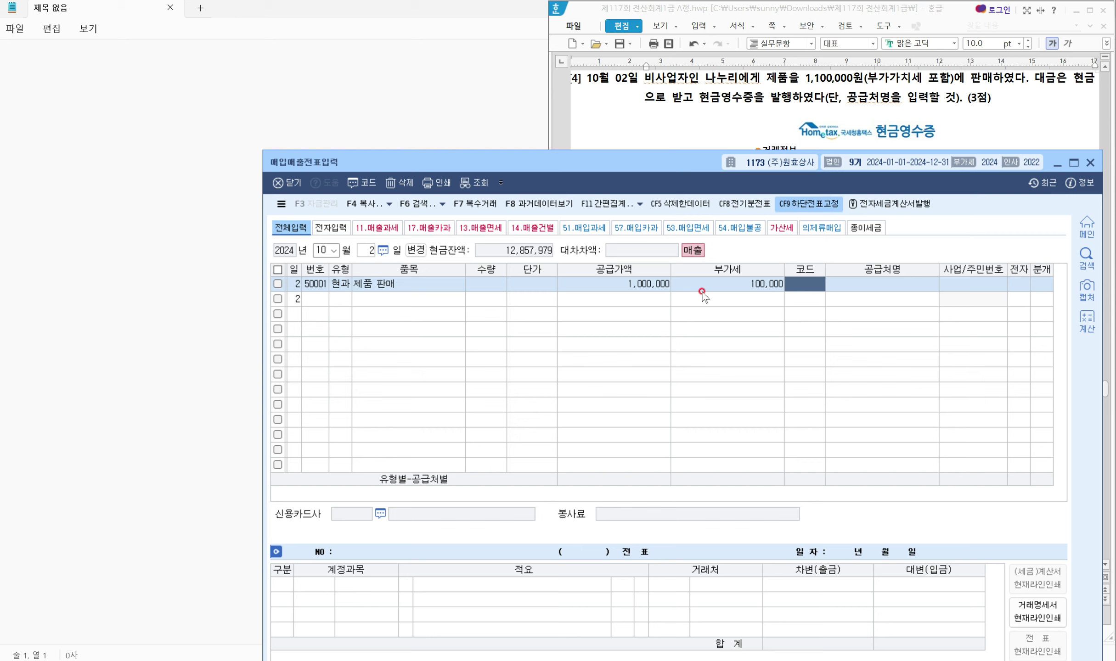
# Select the non-business customer named in question 4 for the 현과 entry and set its journal type to 현금
pyautogui.write('나누리')
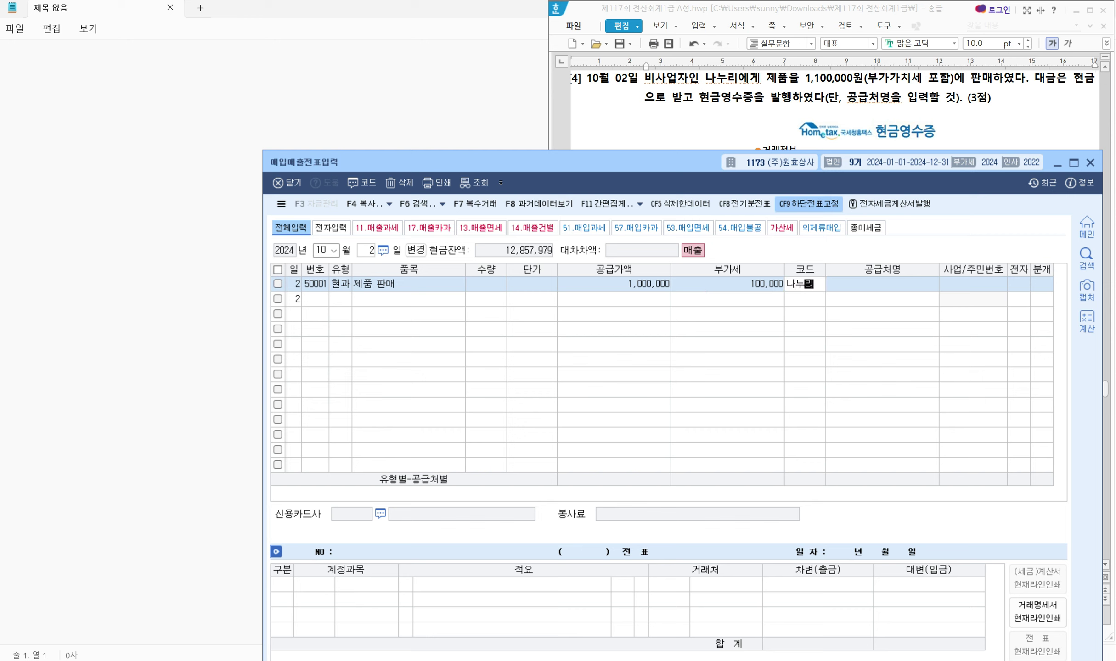
pyautogui.press('Return')
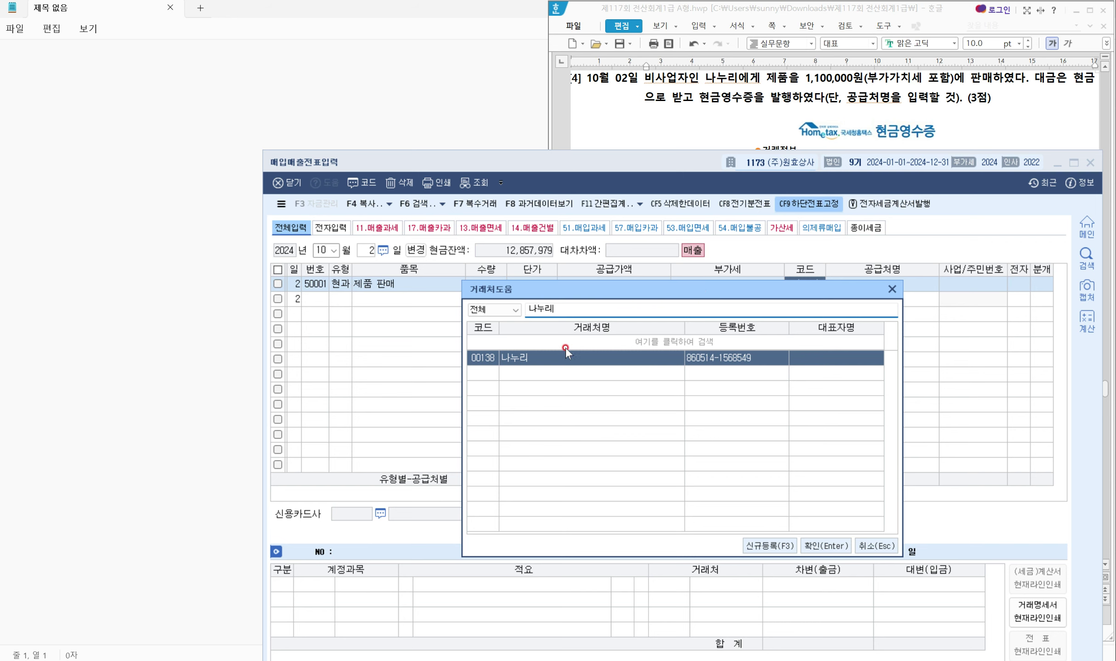
pyautogui.doubleClick(576, 359)
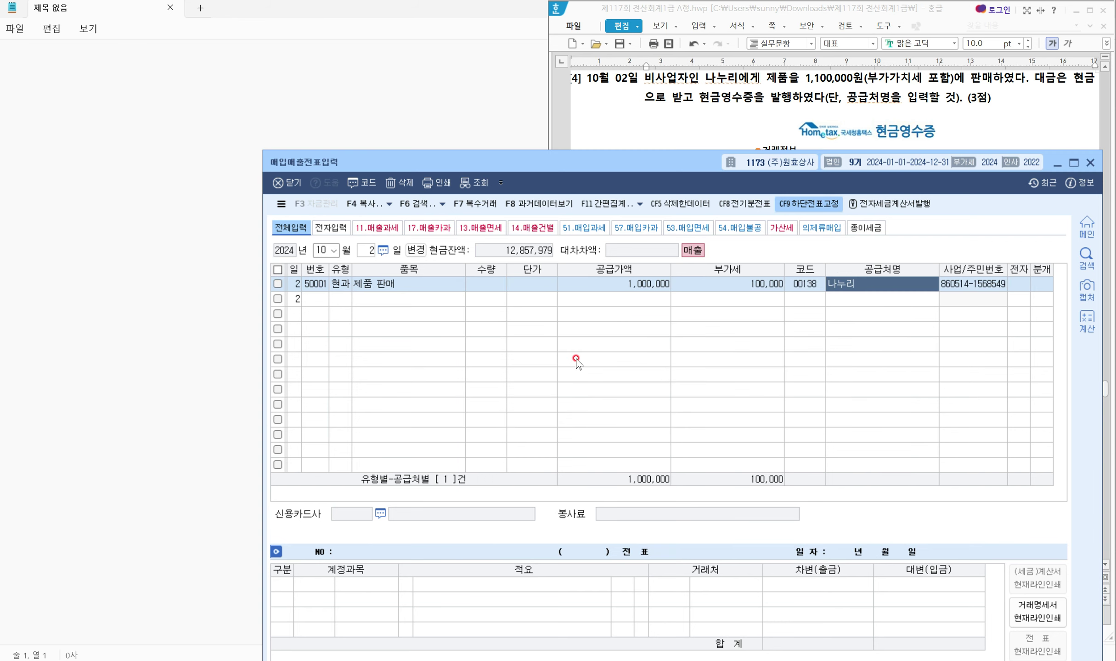
pyautogui.press('Return')
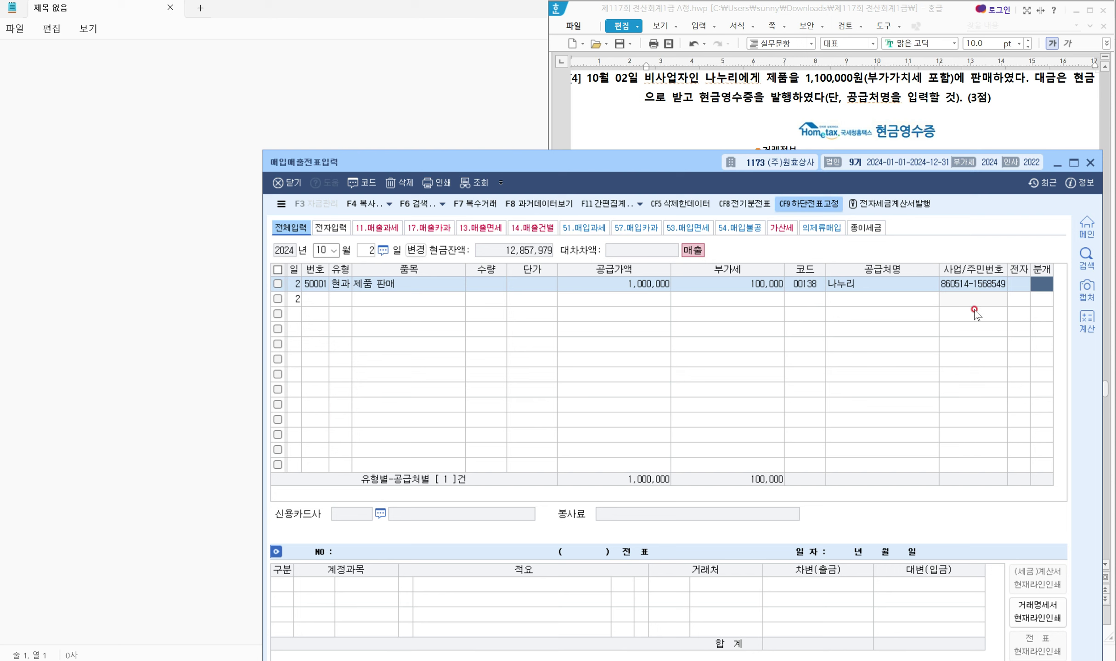
pyautogui.write('1')
pyautogui.press('Return')
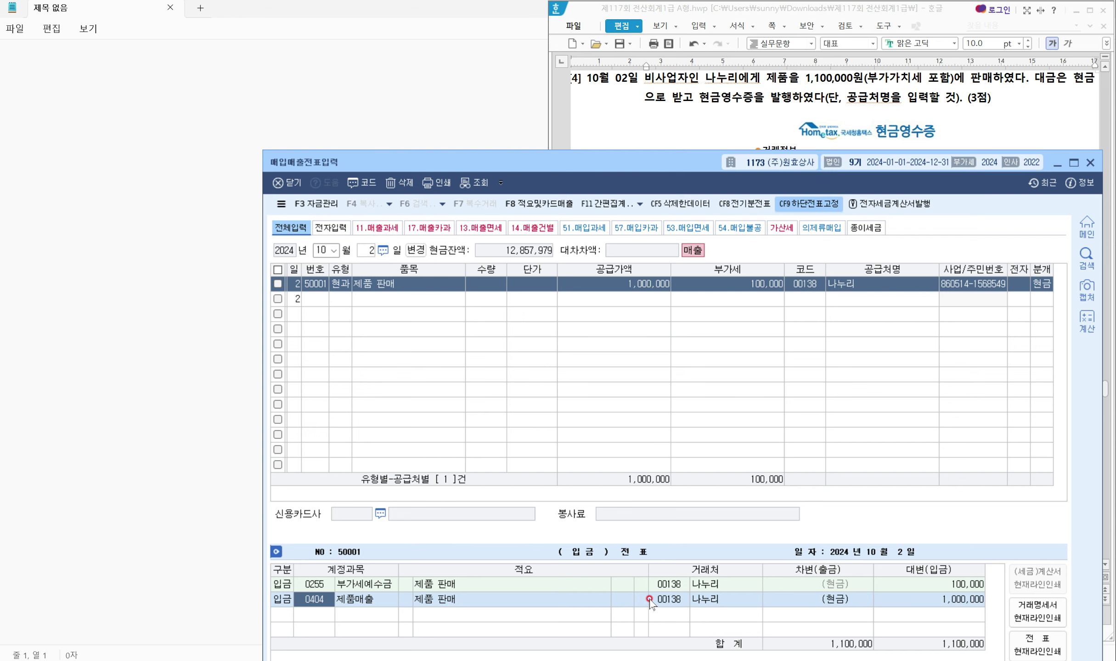
# Close the journal of the day 2 현과 entry and return to its entry row, keeping its type and item
pyautogui.press('Escape')
pyautogui.press('Return')
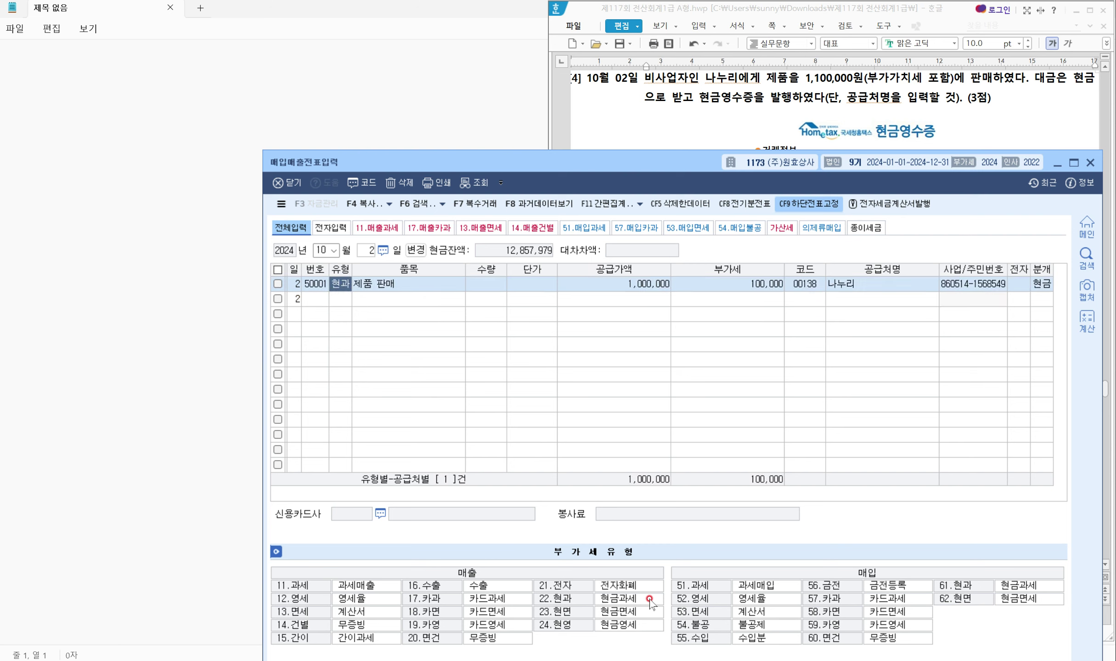
pyautogui.press('Return')
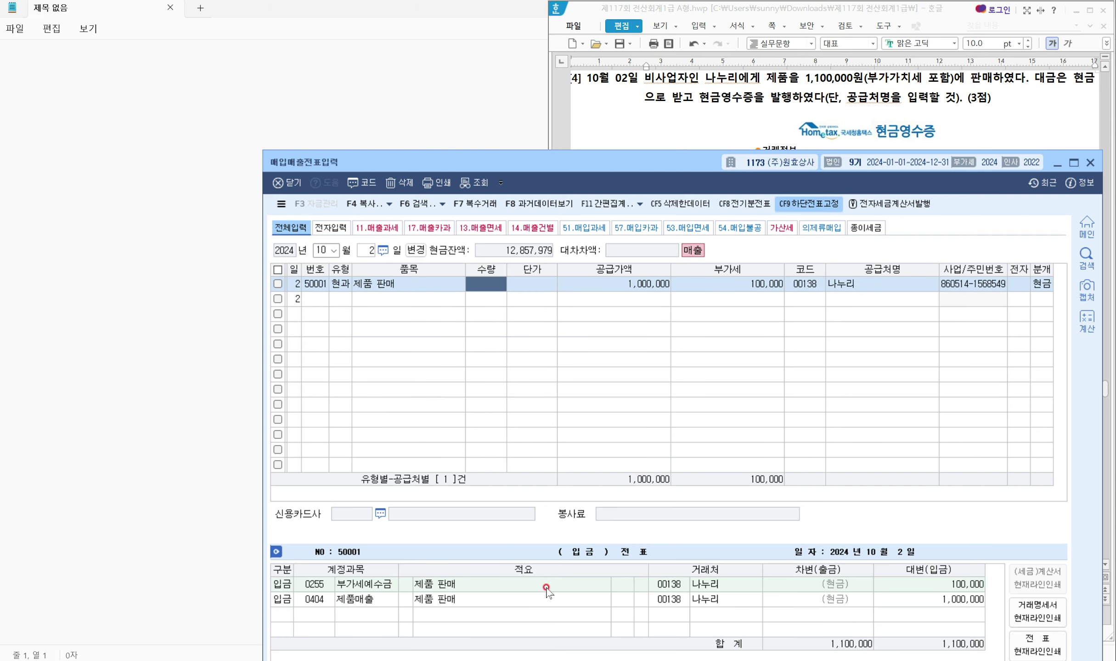
pyautogui.moveTo(570, 254)
pyautogui.mouseDown()
pyautogui.moveTo(598, 304)
pyautogui.moveTo(728, 308)
pyautogui.moveTo(712, 308)
pyautogui.mouseUp()
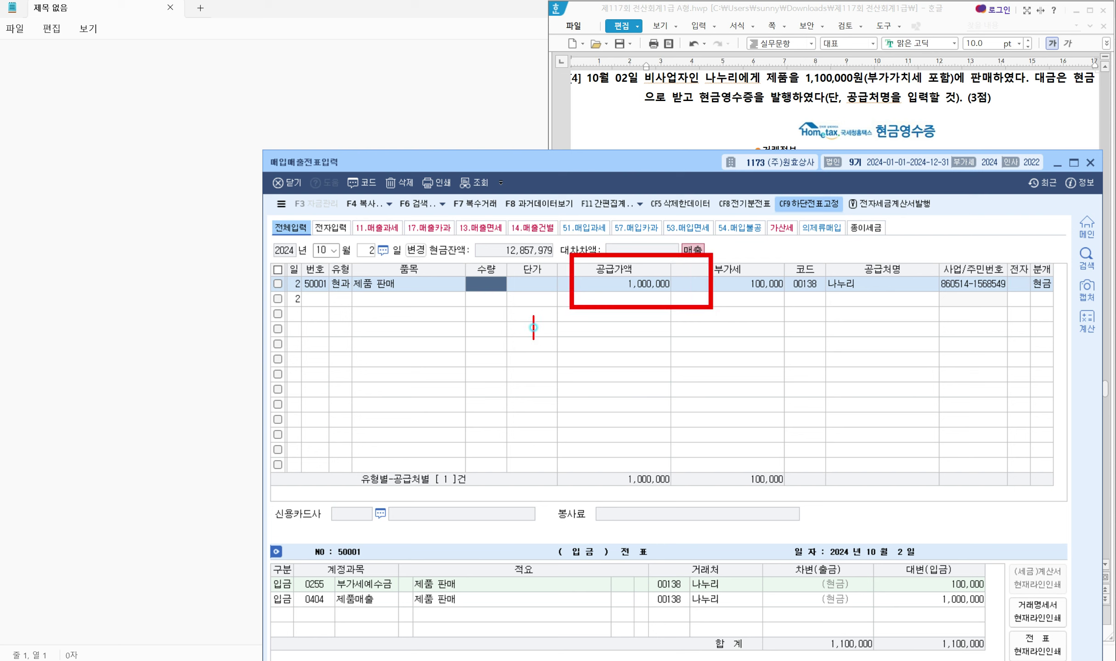
pyautogui.write('공급가액란에 공급대가(')
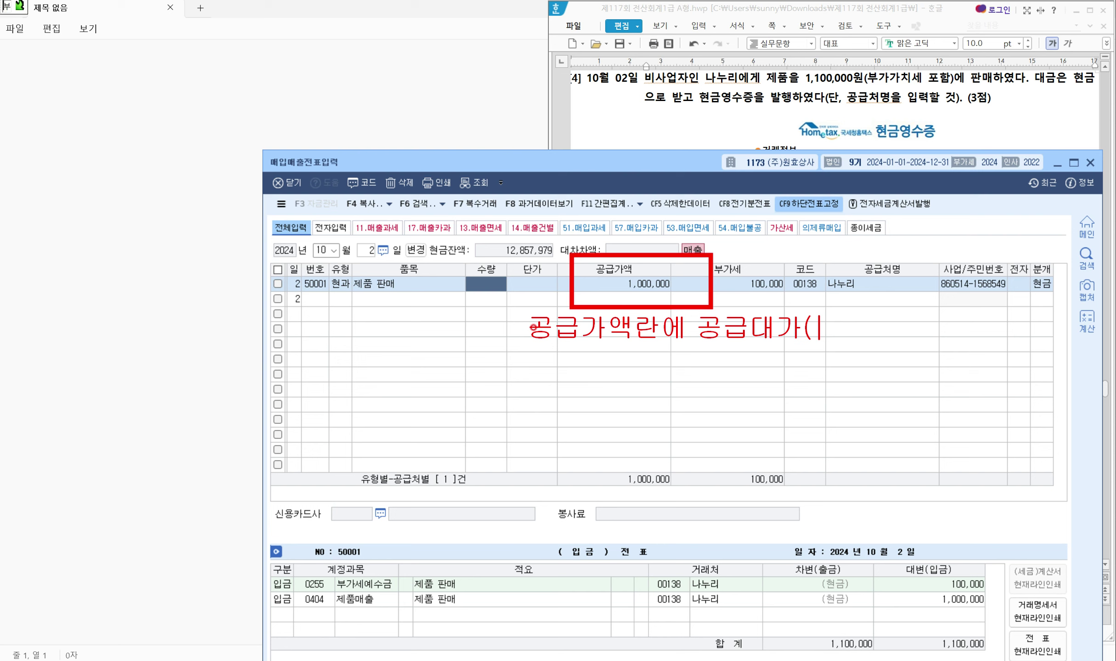
pyautogui.write('부가세 포함)')
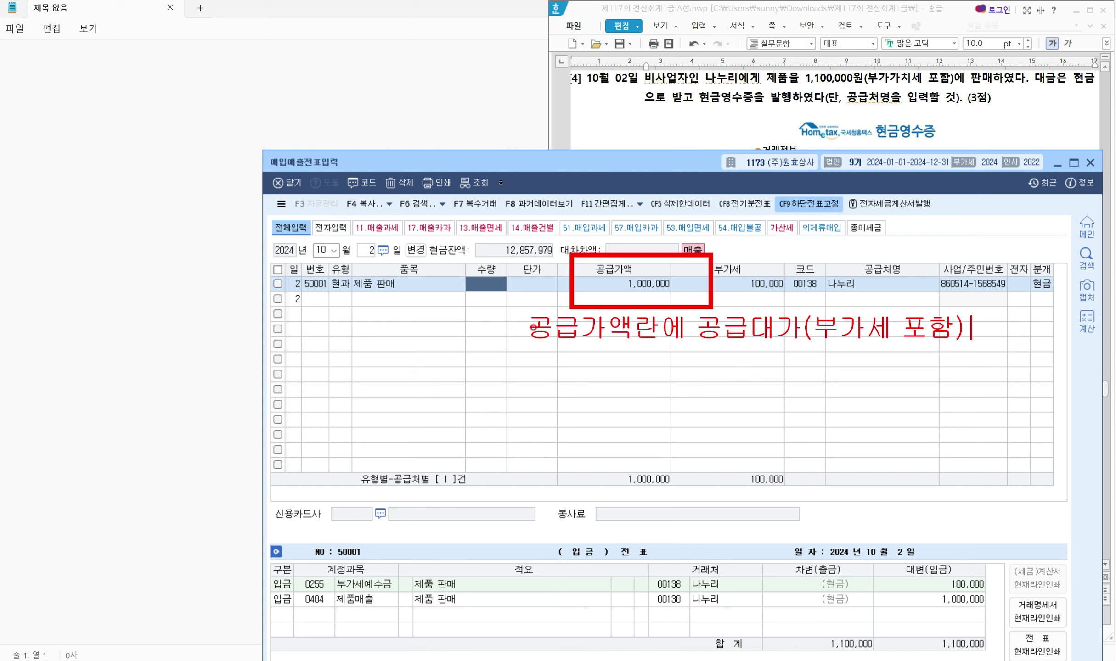
pyautogui.press('Return')
pyautogui.write('현과 건별')
pyautogui.press('Return')
pyautogui.write('카')
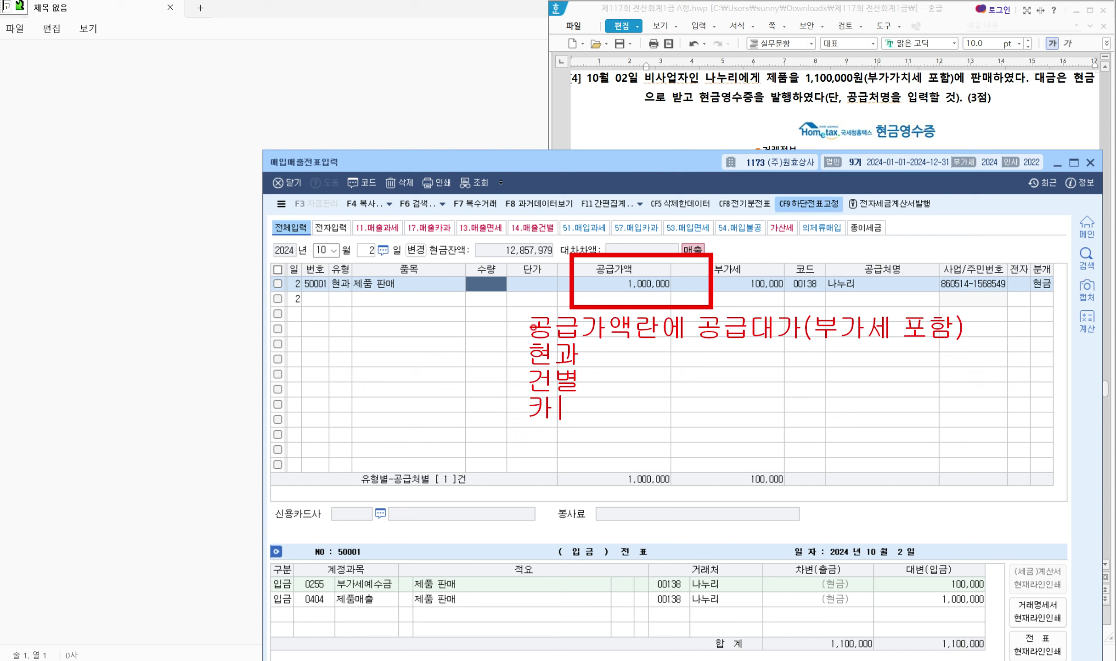
pyautogui.write('과')
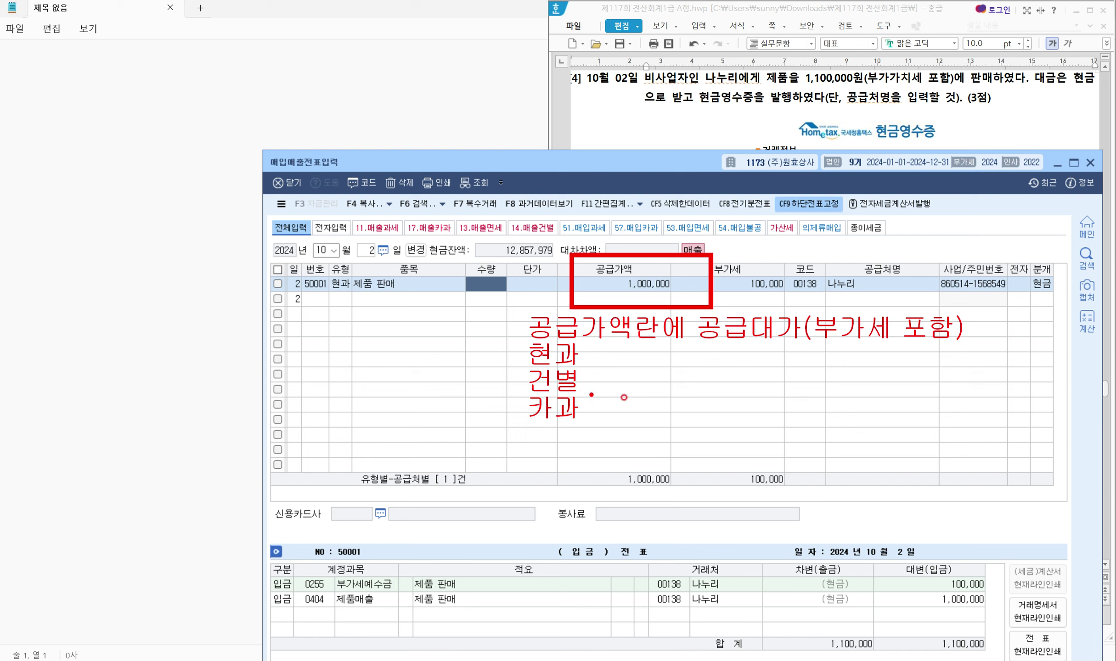
pyautogui.moveTo(497, 356)
pyautogui.mouseDown()
pyautogui.moveTo(498, 415)
pyautogui.moveTo(528, 422)
pyautogui.mouseUp()
pyautogui.moveTo(663, 301)
pyautogui.mouseDown()
pyautogui.moveTo(589, 281)
pyautogui.moveTo(678, 259)
pyautogui.moveTo(672, 301)
pyautogui.mouseUp()
pyautogui.moveTo(707, 348); pyautogui.dragTo(796, 347)
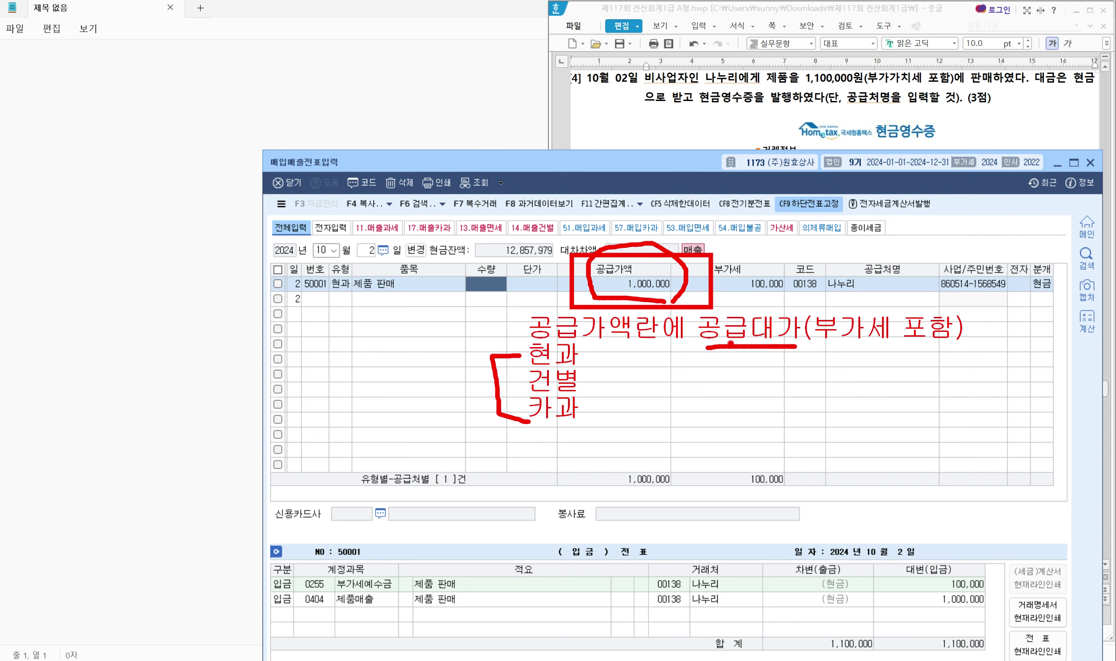
pyautogui.press('e')
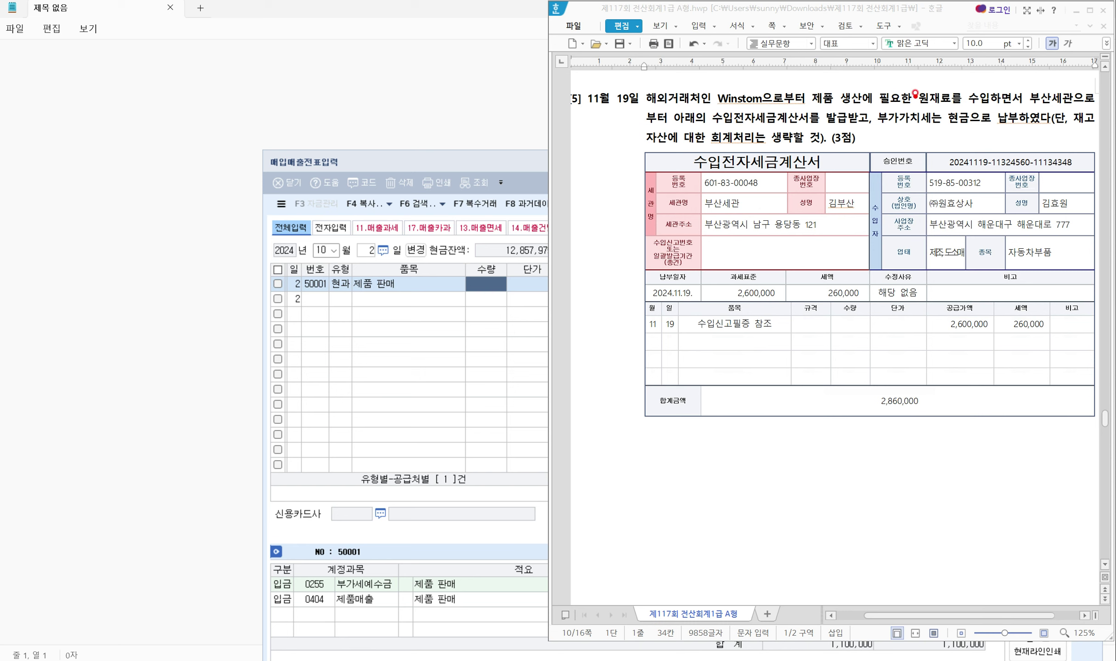
# Examine question 5's transaction text and import tax invoice for the issuer, the type of evidence and how VAT was paid
pyautogui.moveTo(910, 84)
pyautogui.mouseDown()
pyautogui.moveTo(976, 109)
pyautogui.moveTo(1087, 112)
pyautogui.mouseUp()
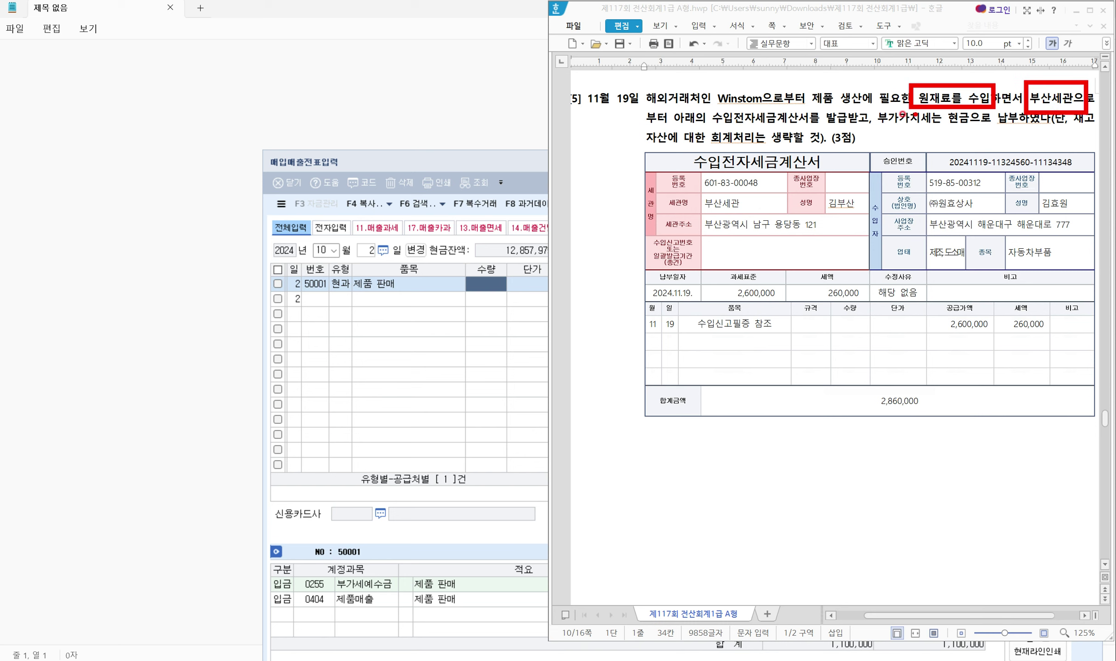
pyautogui.moveTo(717, 125); pyautogui.dragTo(813, 124)
pyautogui.moveTo(874, 125); pyautogui.dragTo(1007, 125)
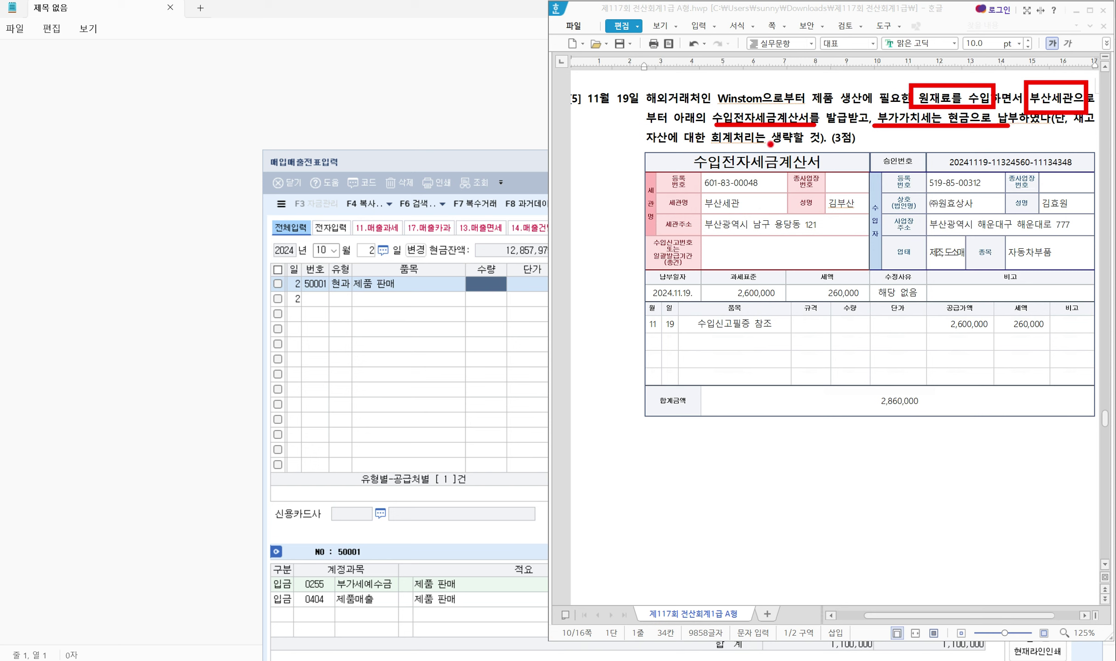
pyautogui.moveTo(954, 86); pyautogui.dragTo(929, 114)
pyautogui.moveTo(1041, 62); pyautogui.dragTo(1059, 58)
pyautogui.click(396, 243)
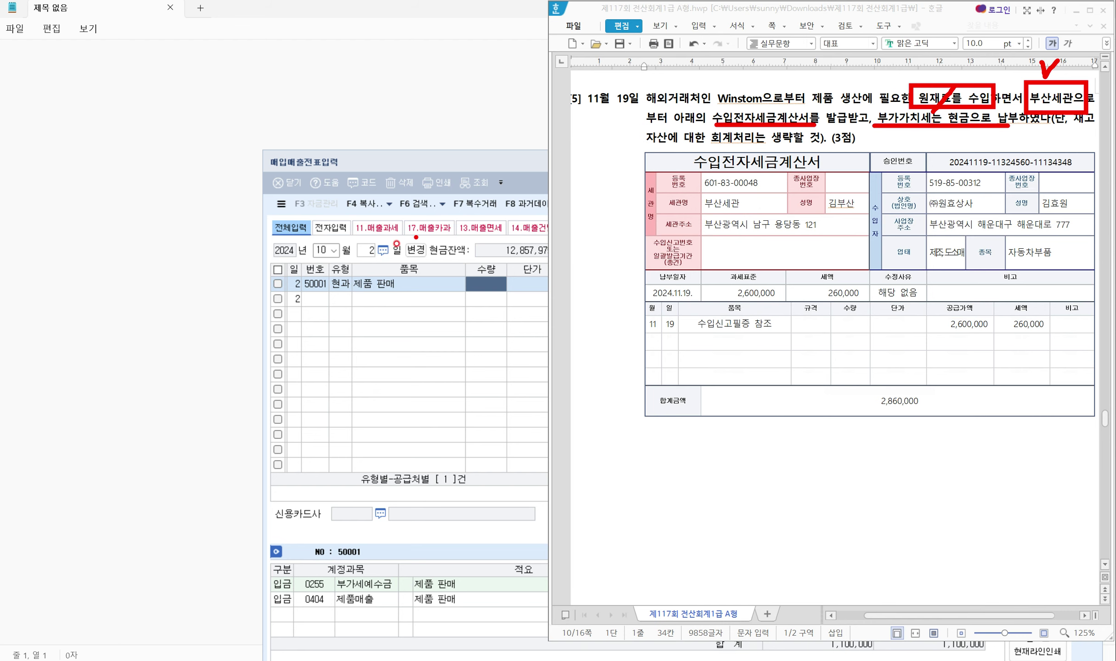
# Set the voucher entry date to month 11, day 19, and start an entry on that day
pyautogui.click(334, 252)
pyautogui.write('11')
pyautogui.press('Return')
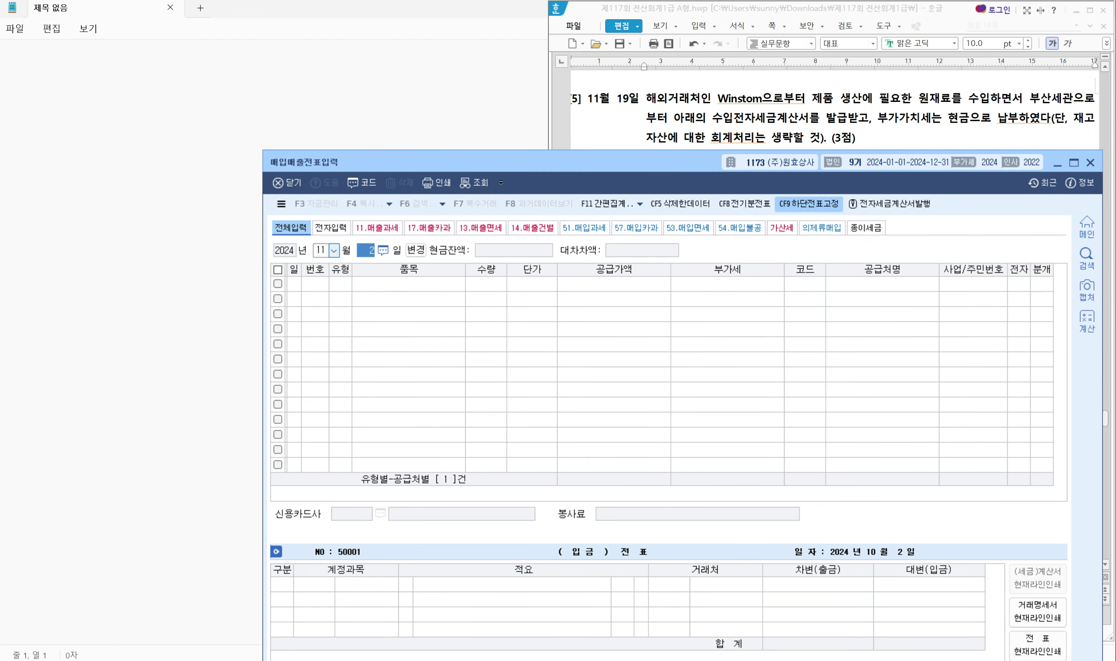
pyautogui.write('19')
pyautogui.press('Return')
pyautogui.press('Return')
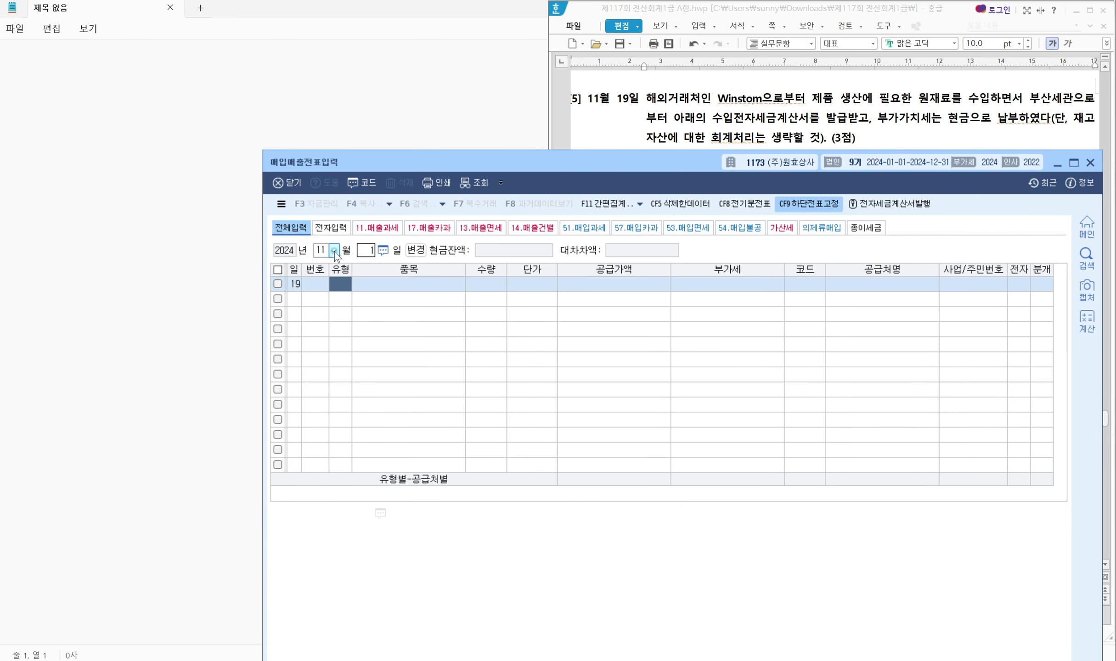
pyautogui.hotkey('ctrl', '2')
pyautogui.moveTo(843, 556)
pyautogui.mouseDown()
pyautogui.moveTo(852, 573)
pyautogui.moveTo(889, 577)
pyautogui.mouseUp()
pyautogui.moveTo(1012, 82)
pyautogui.mouseDown()
pyautogui.moveTo(1021, 107)
pyautogui.moveTo(1074, 110)
pyautogui.mouseUp()
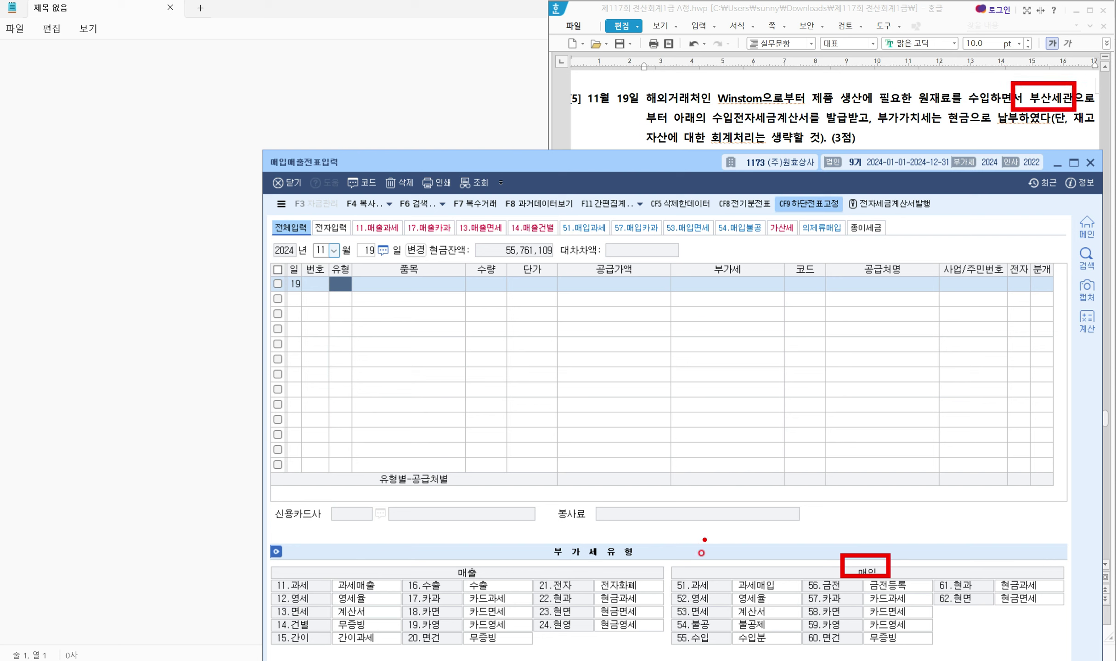
pyautogui.moveTo(662, 632); pyautogui.dragTo(780, 645)
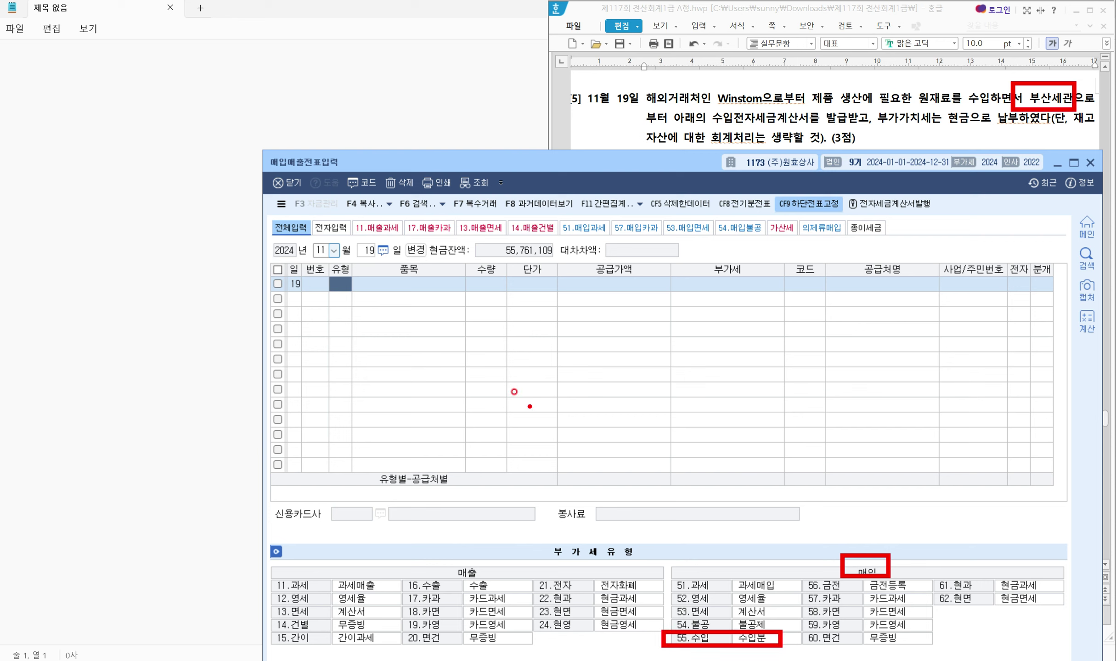
pyautogui.press('Escape')
# Give the day 19 entry VAT type 55 (수입) and item 원재료 수입, leaving quantity and unit price empty
pyautogui.write('55')
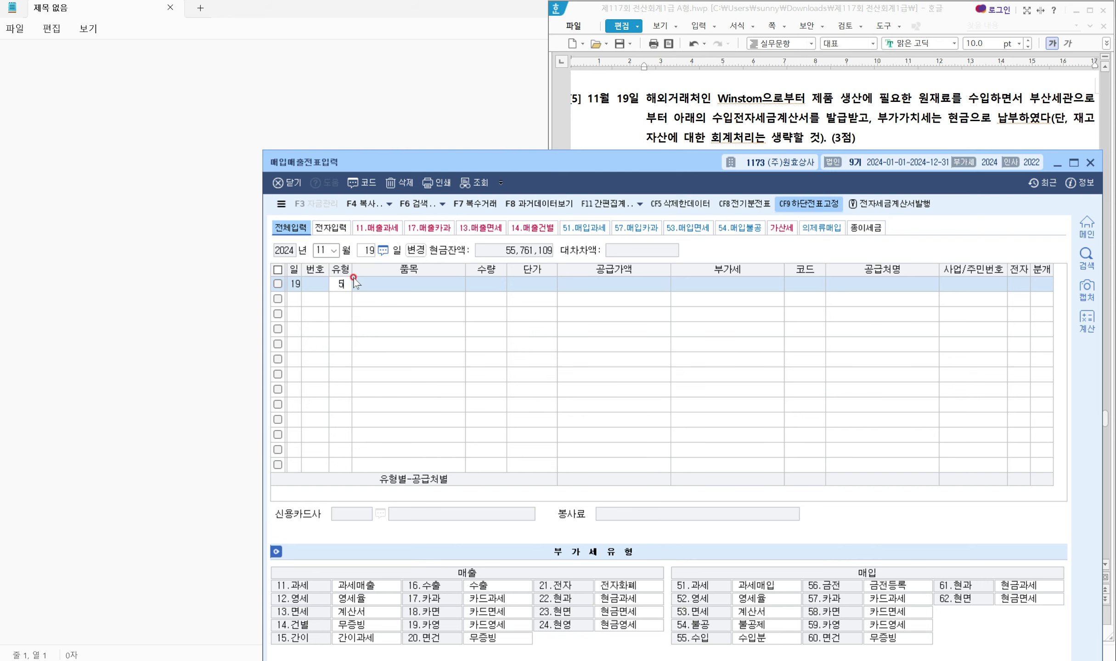
pyautogui.press('Return')
pyautogui.write('ㅇㄴ')
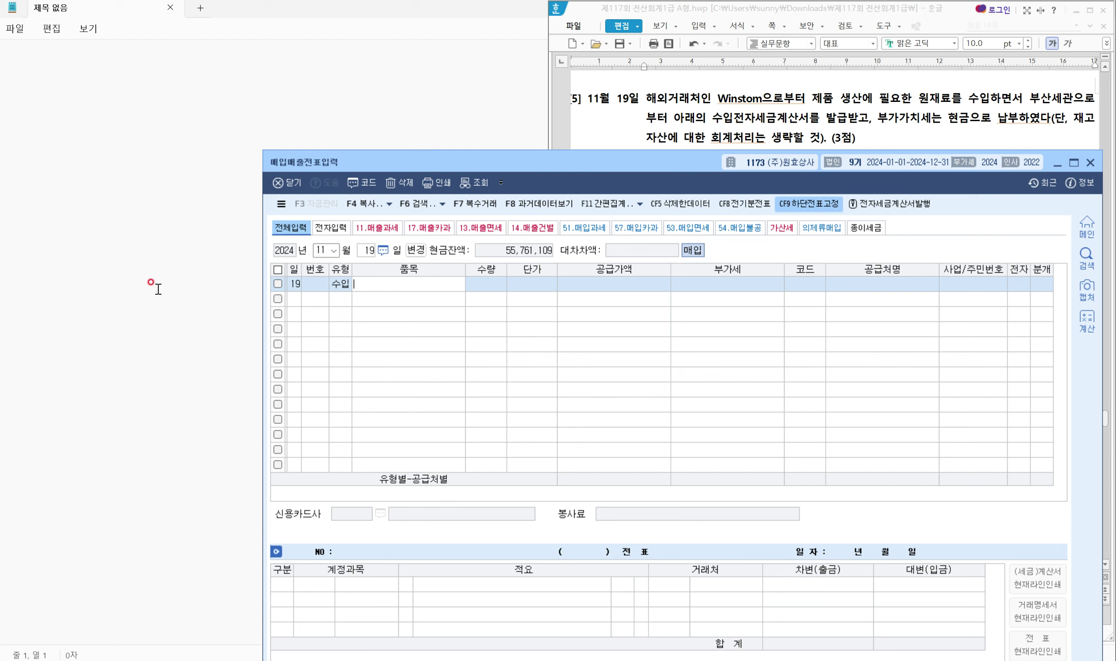
pyautogui.write('ㄴ재료')
pyautogui.write('수입')
pyautogui.press('Return')
pyautogui.press('Return')
pyautogui.press('Return')
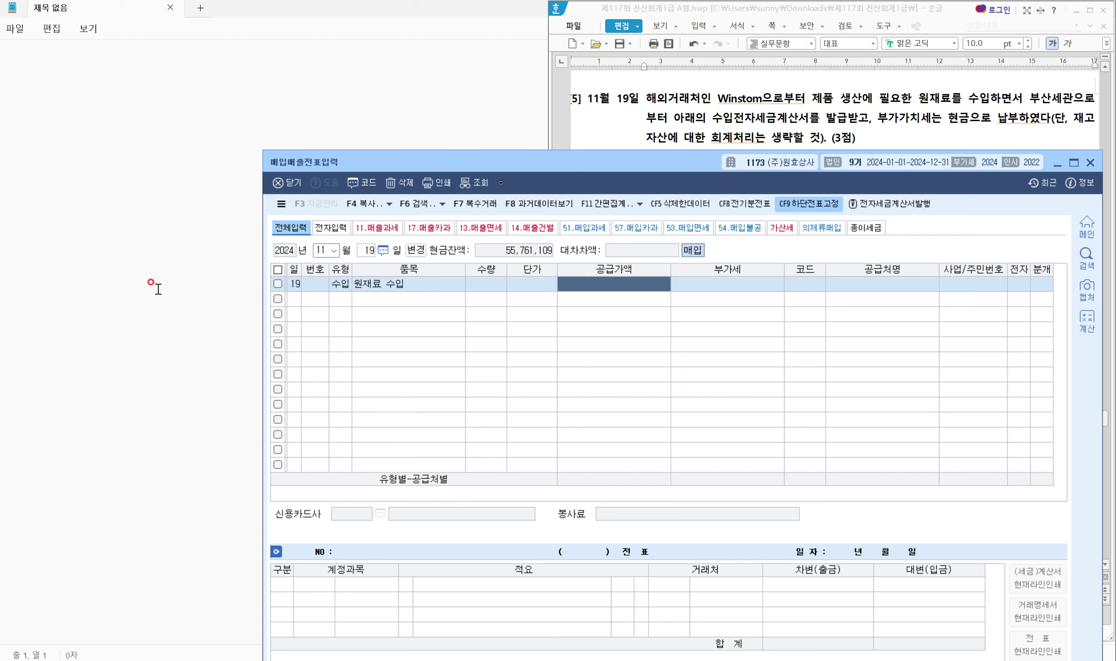
# Enter the import tax invoice's supply value of 2,600,000 in the 수입 entry and accept the calculated VAT
pyautogui.click(674, 117)
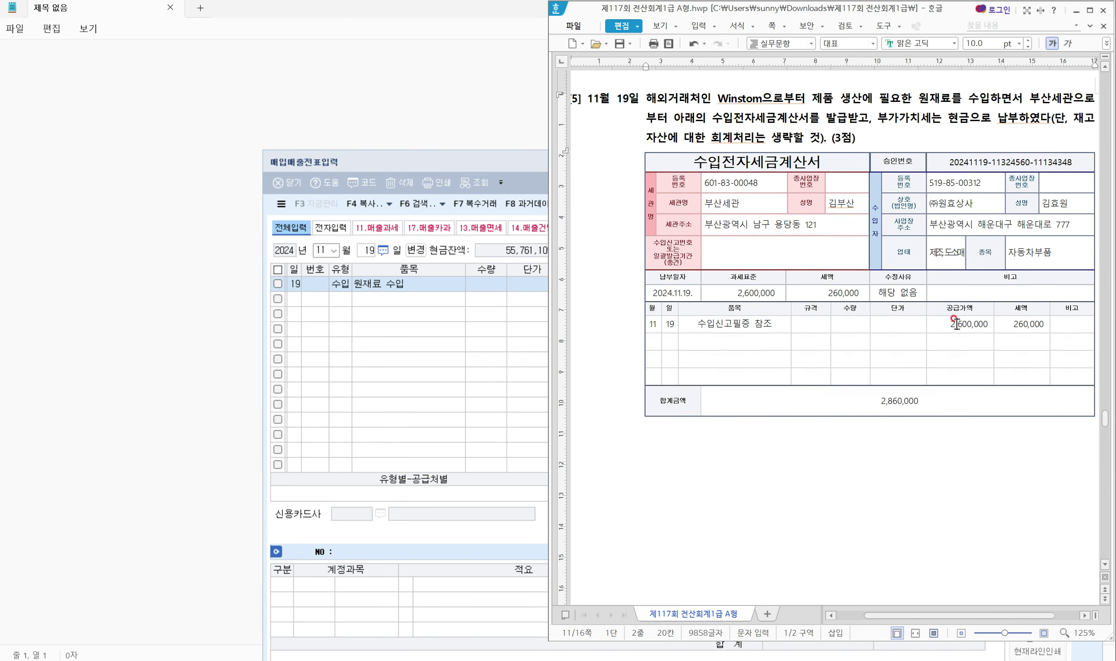
pyautogui.click(470, 159)
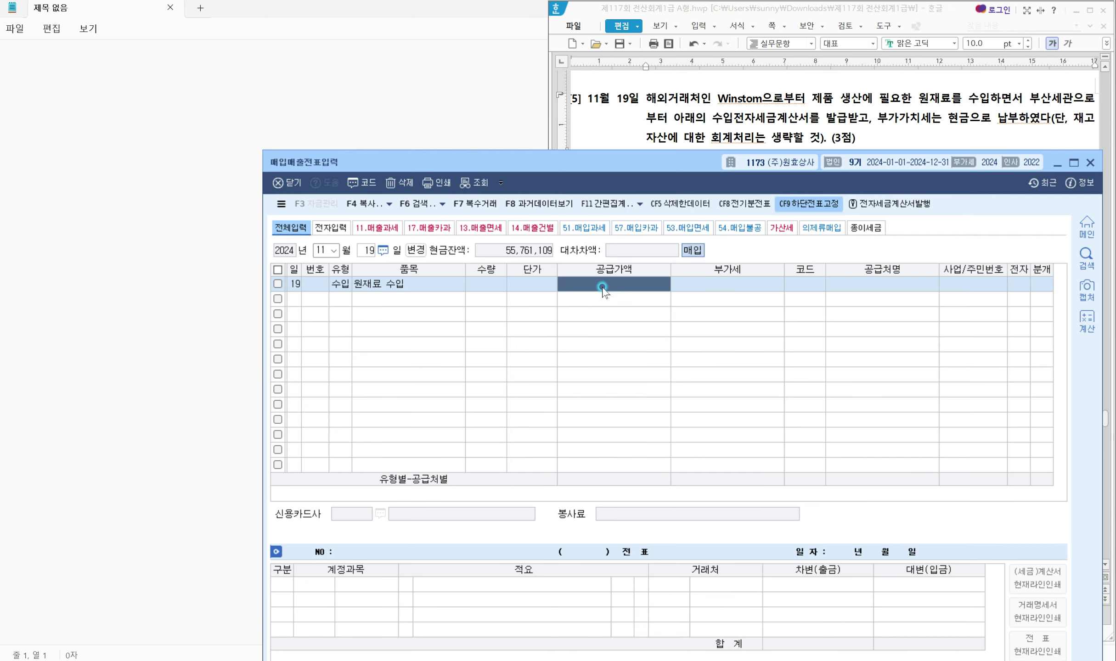
pyautogui.write('2600000')
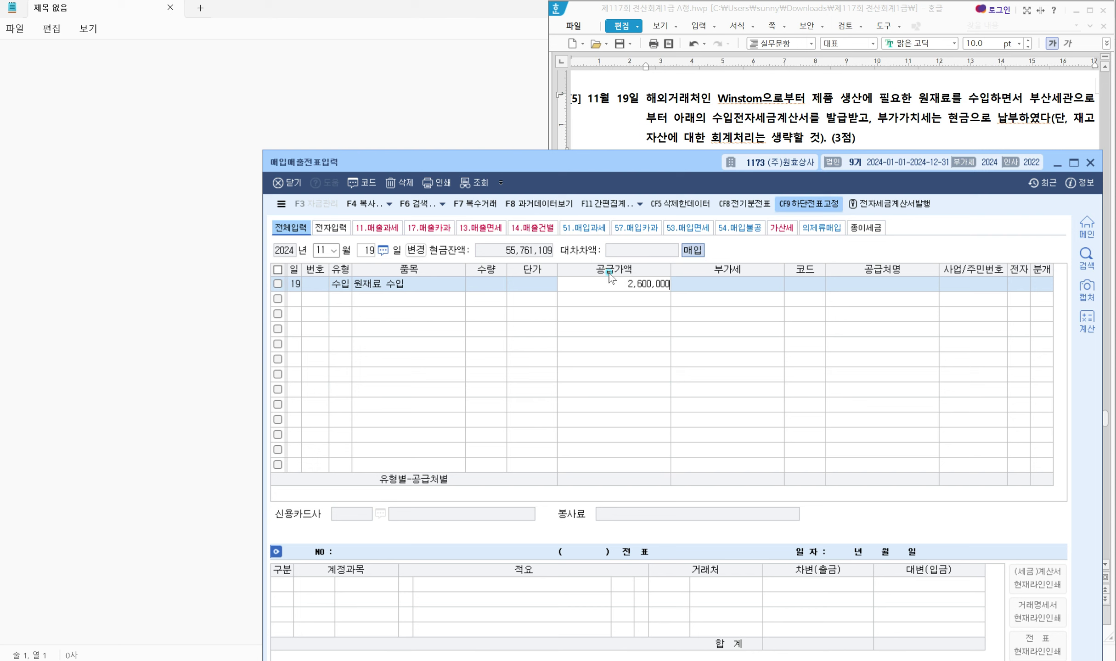
pyautogui.press('Return')
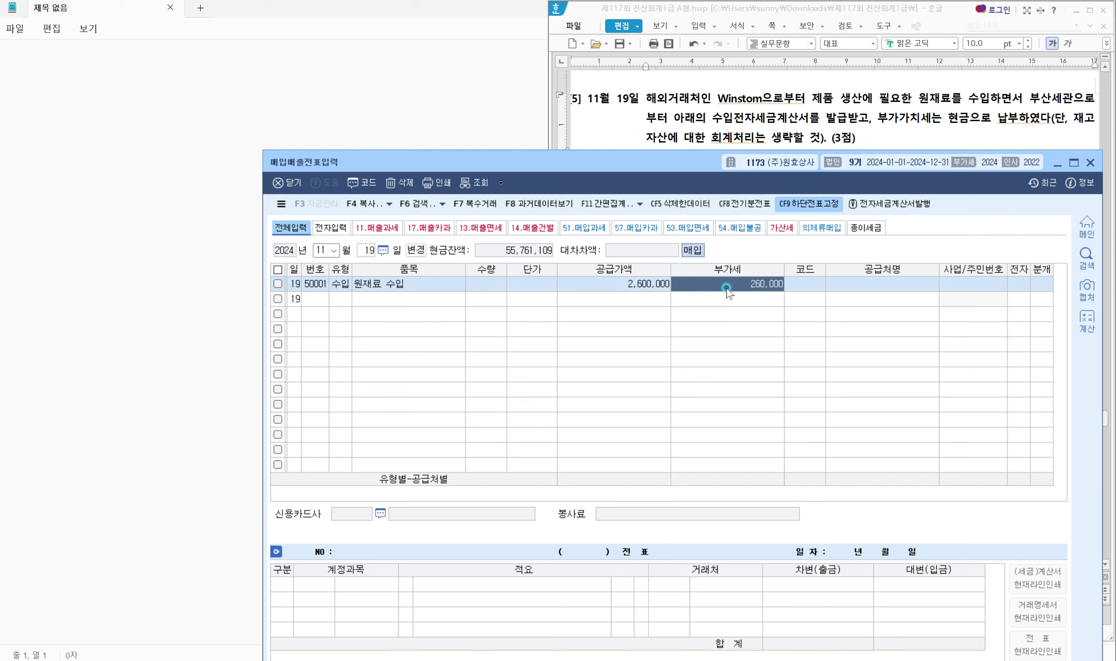
pyautogui.press('Return')
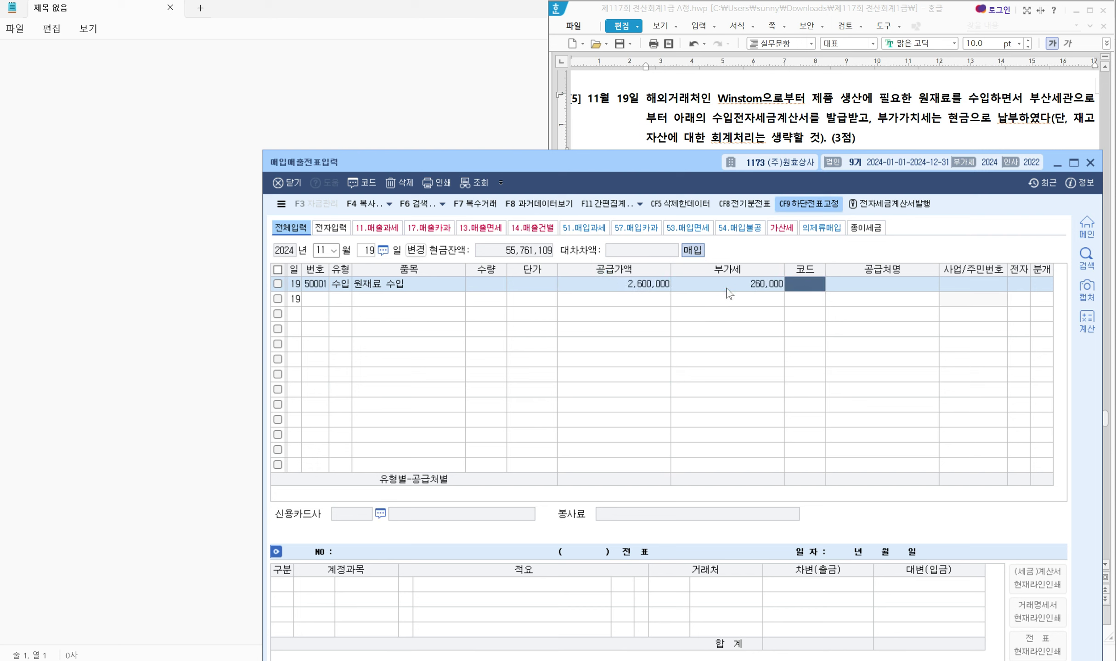
pyautogui.moveTo(1028, 104); pyautogui.dragTo(1079, 110)
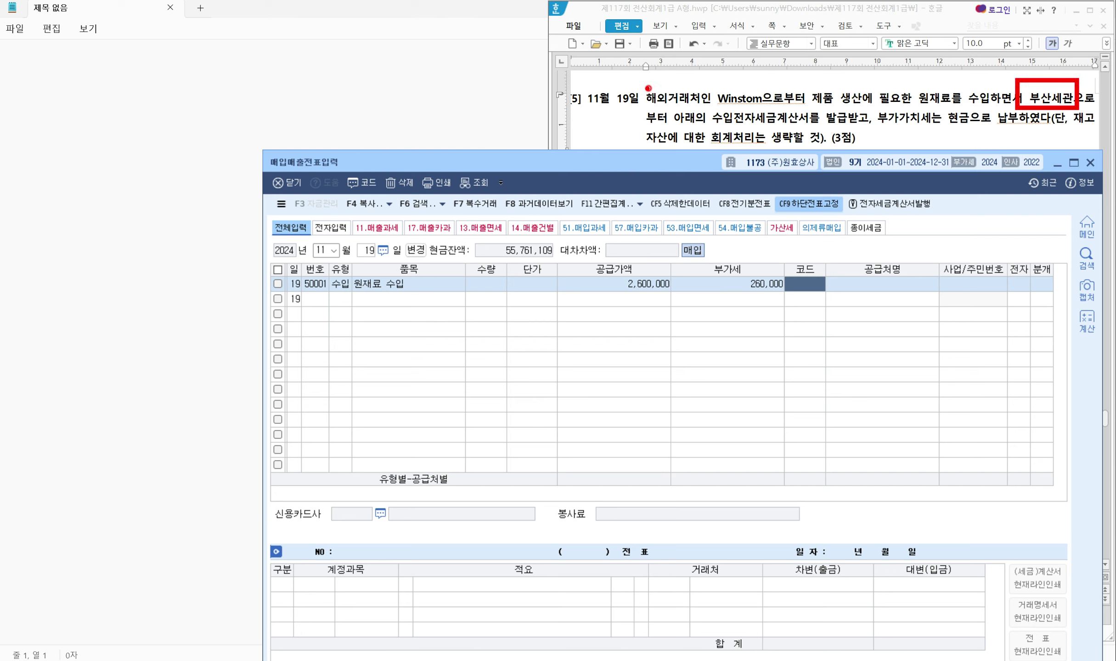
pyautogui.moveTo(636, 82); pyautogui.dragTo(805, 112)
pyautogui.moveTo(767, 69); pyautogui.dragTo(724, 139)
pyautogui.moveTo(725, 69); pyautogui.dragTo(775, 129)
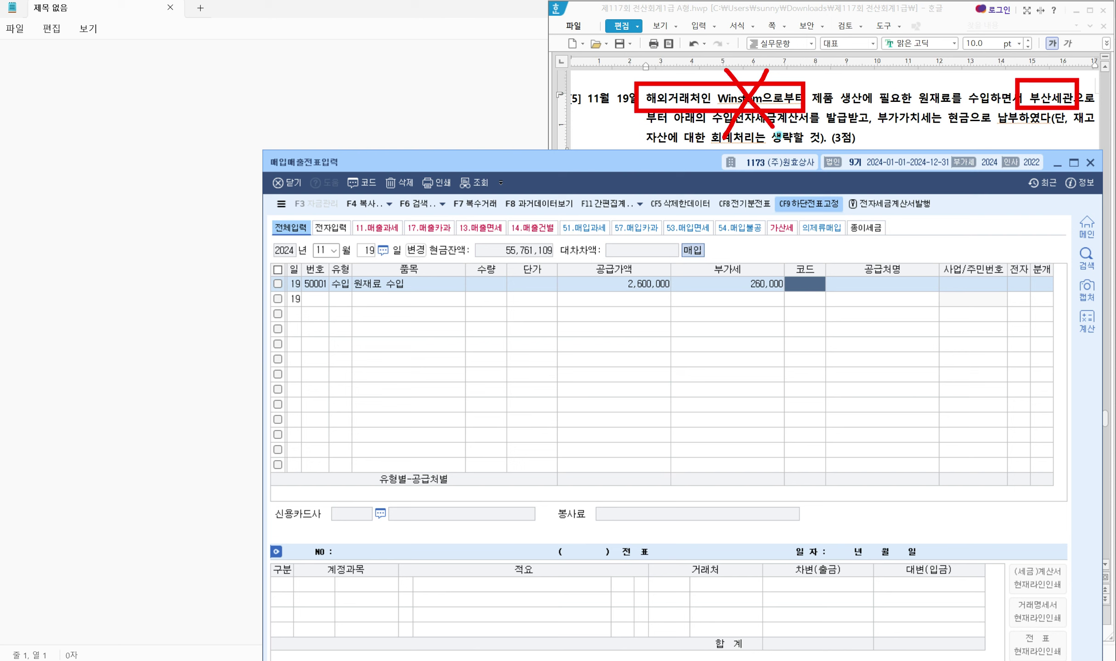
pyautogui.moveTo(1032, 114)
pyautogui.mouseDown()
pyautogui.moveTo(941, 225)
pyautogui.moveTo(854, 266)
pyautogui.moveTo(870, 275)
pyautogui.mouseUp()
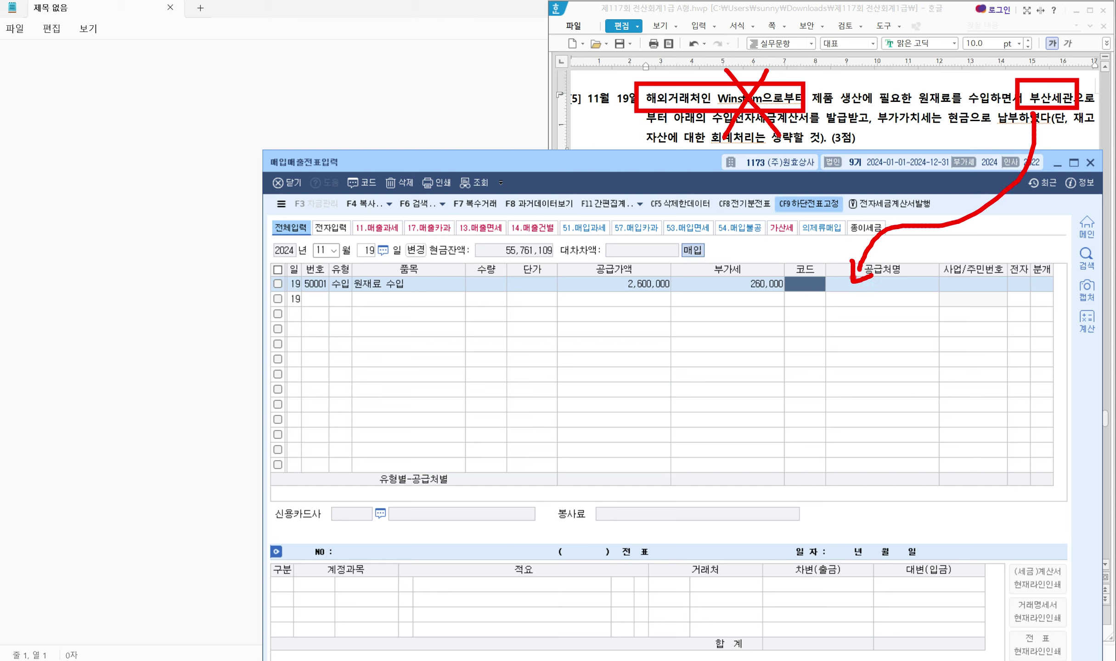
pyautogui.press('Escape')
# Look up suppliers matching 부산 and select 부산세관 as the supplier of the 수입 entry
pyautogui.write('부산')
pyautogui.click(749, 285)
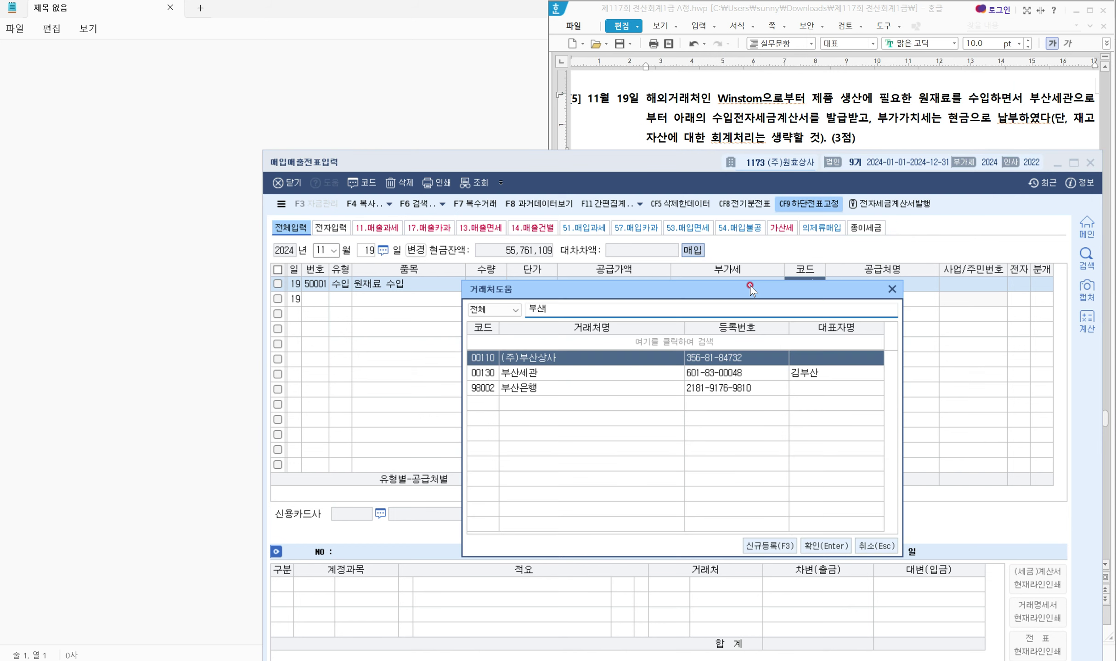
pyautogui.press('Down')
pyautogui.press('Return')
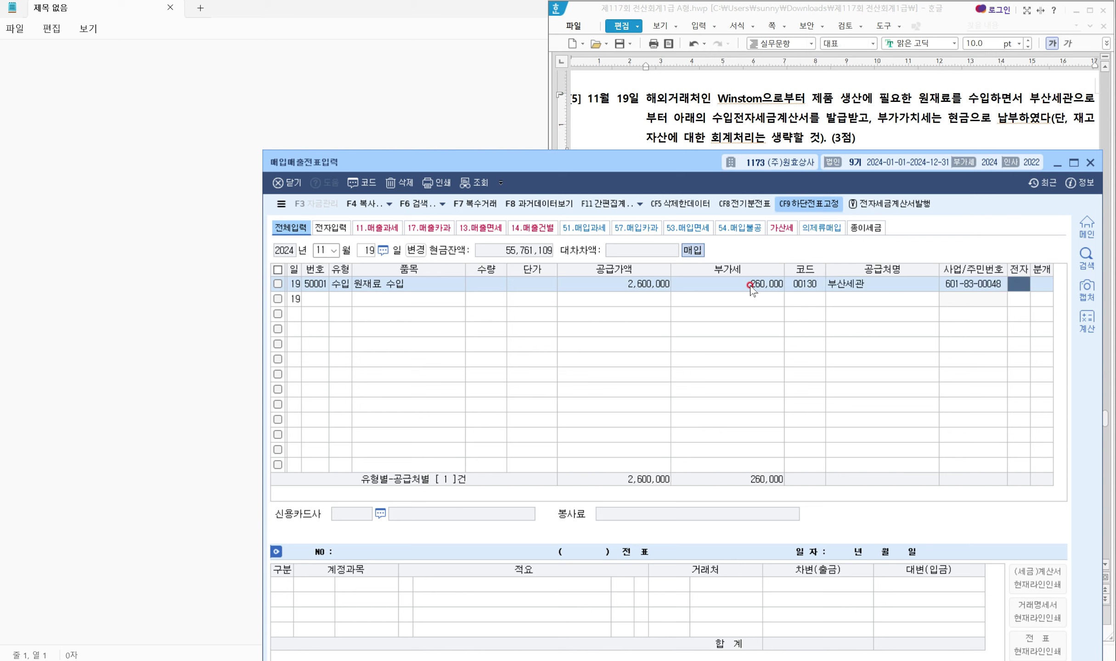
# Mark the 수입 entry as electronic (여) and set its journal type to 현금
pyautogui.write('1')
pyautogui.press('Return')
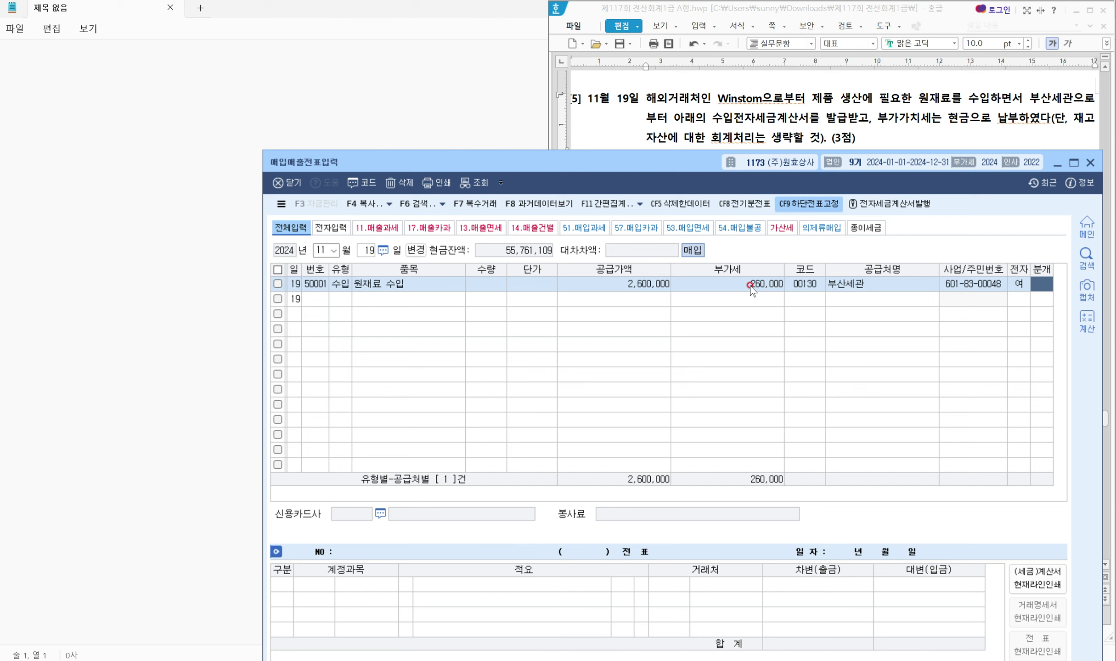
pyautogui.write('1')
pyautogui.press('Return')
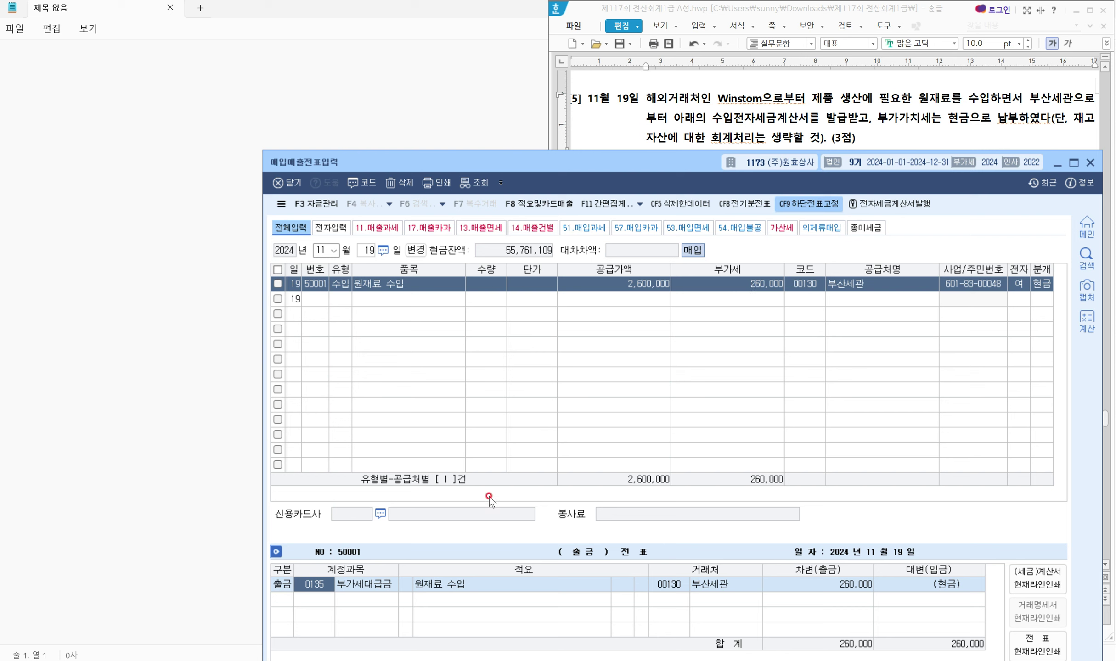
pyautogui.moveTo(268, 553)
pyautogui.mouseDown()
pyautogui.moveTo(288, 592)
pyautogui.moveTo(877, 600)
pyautogui.mouseUp()
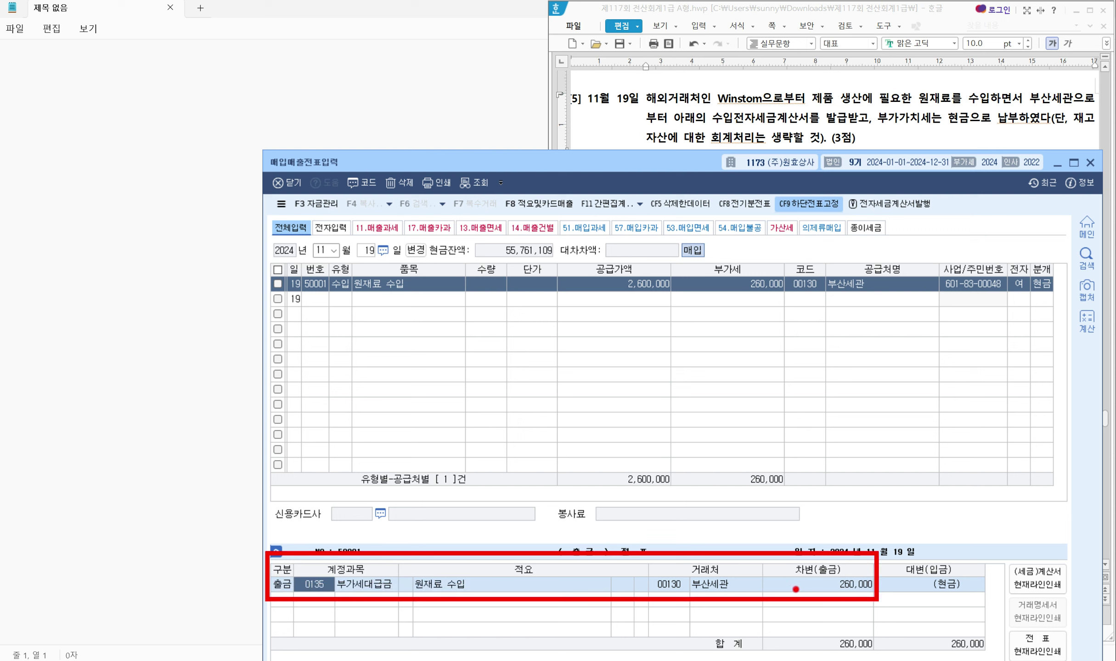
pyautogui.moveTo(899, 558); pyautogui.dragTo(1000, 600)
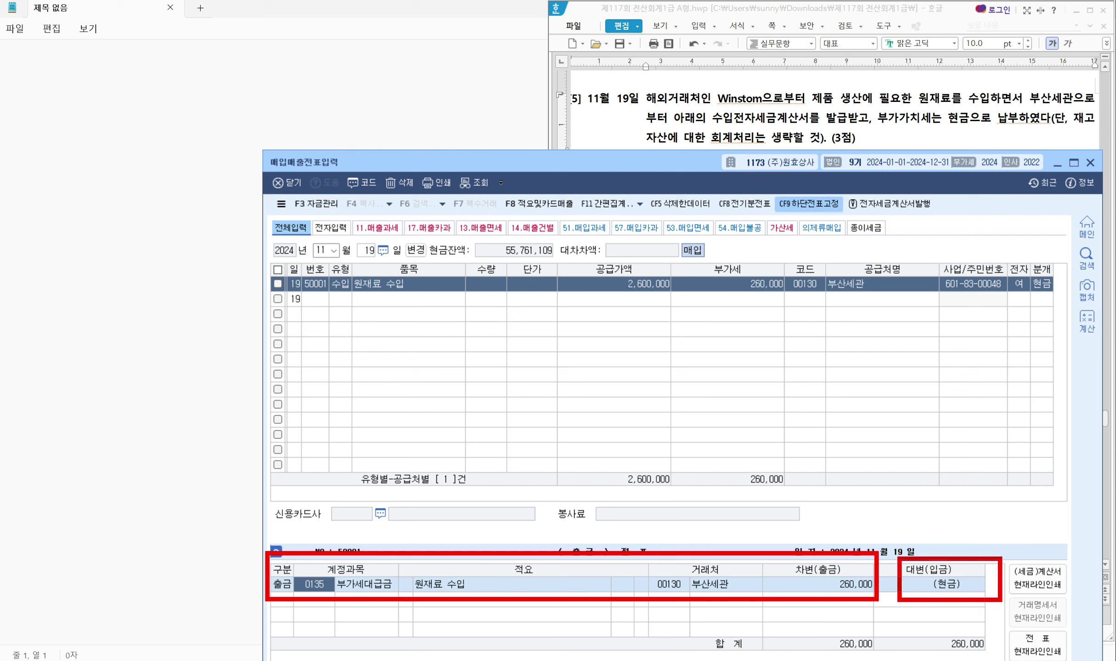
pyautogui.moveTo(689, 245)
pyautogui.mouseDown()
pyautogui.moveTo(741, 331)
pyautogui.moveTo(800, 335)
pyautogui.moveTo(755, 328)
pyautogui.moveTo(773, 479)
pyautogui.moveTo(803, 581)
pyautogui.moveTo(818, 575)
pyautogui.mouseUp()
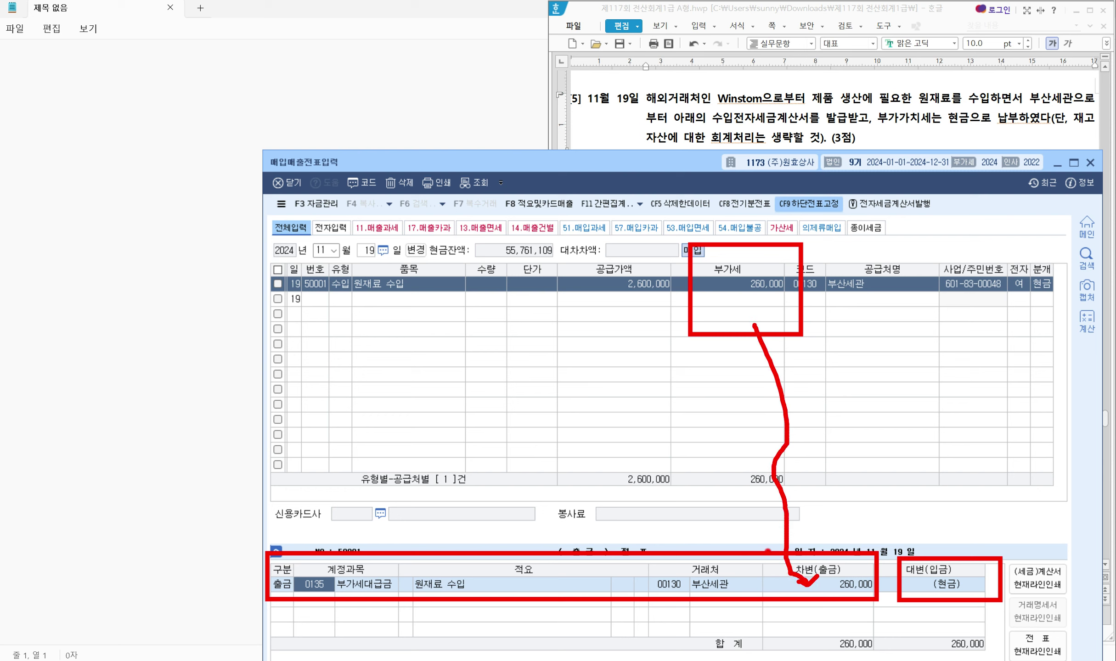
pyautogui.press('Escape')
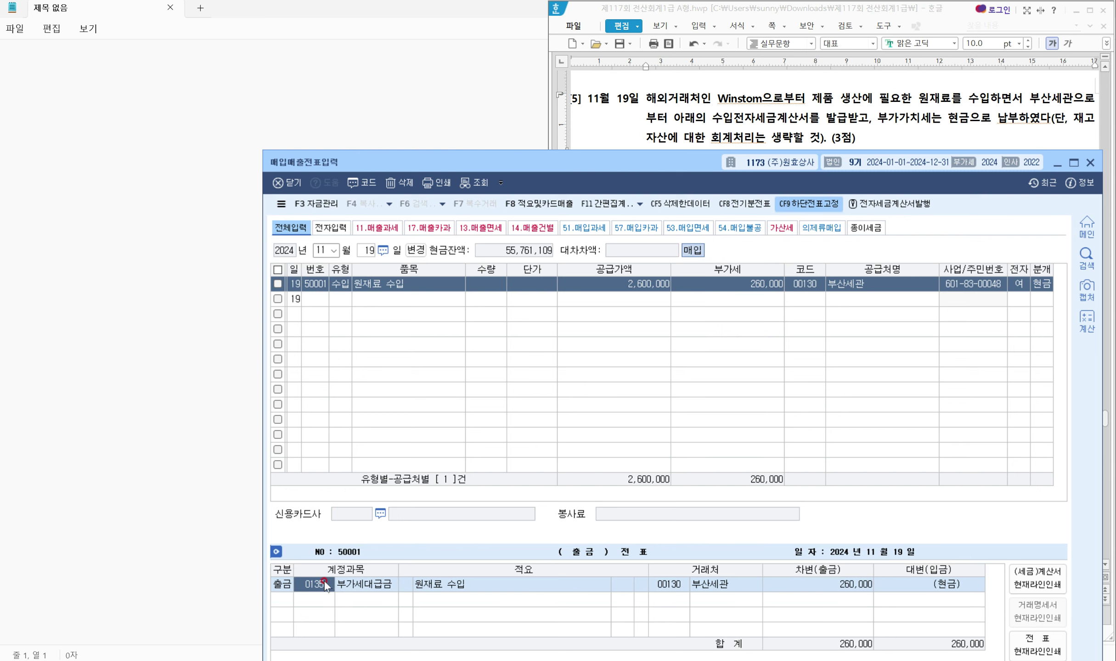
# Accept the 부가세대급금 journal line of the 수입 entry with its default account, description and supplier
pyautogui.press('Return')
pyautogui.press('Return')
pyautogui.press('Return')
pyautogui.press('Return')
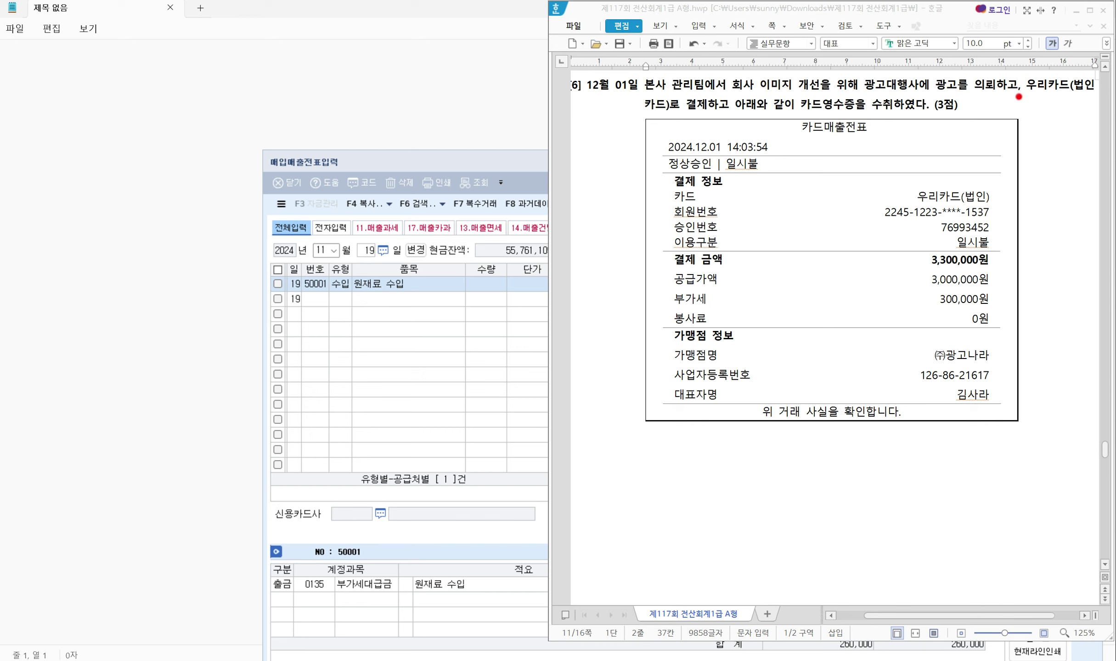
# Examine exam question [6] for the payment card, the type of receipt and the receipt's VAT line
pyautogui.moveTo(1018, 96); pyautogui.dragTo(1094, 97)
pyautogui.moveTo(639, 114); pyautogui.dragTo(717, 114)
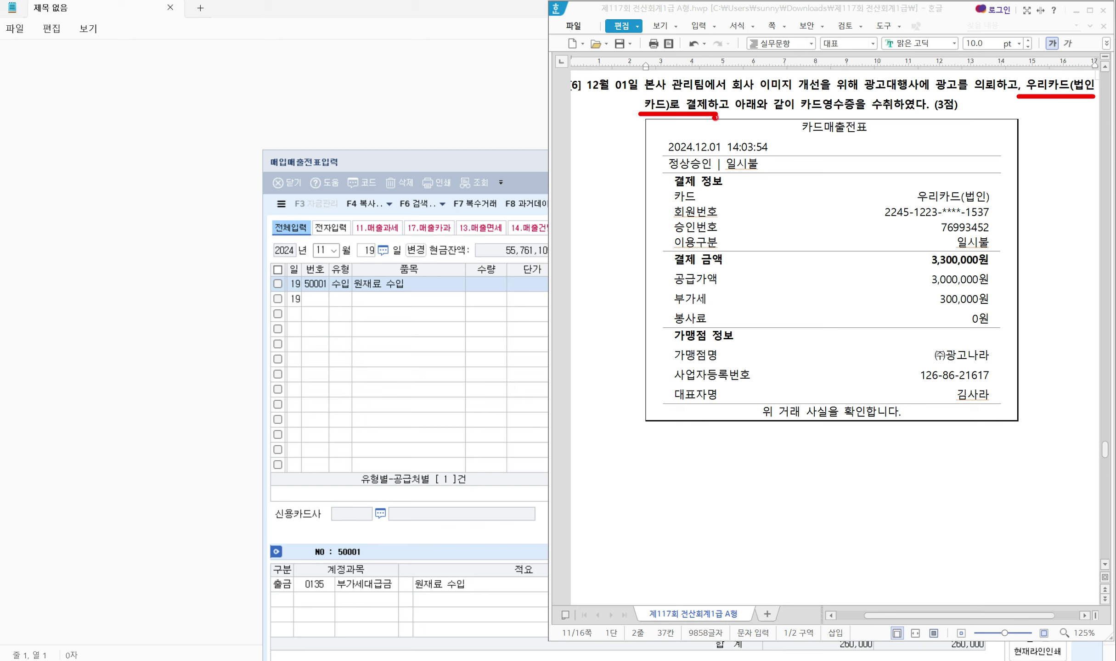
pyautogui.moveTo(788, 94); pyautogui.dragTo(866, 113)
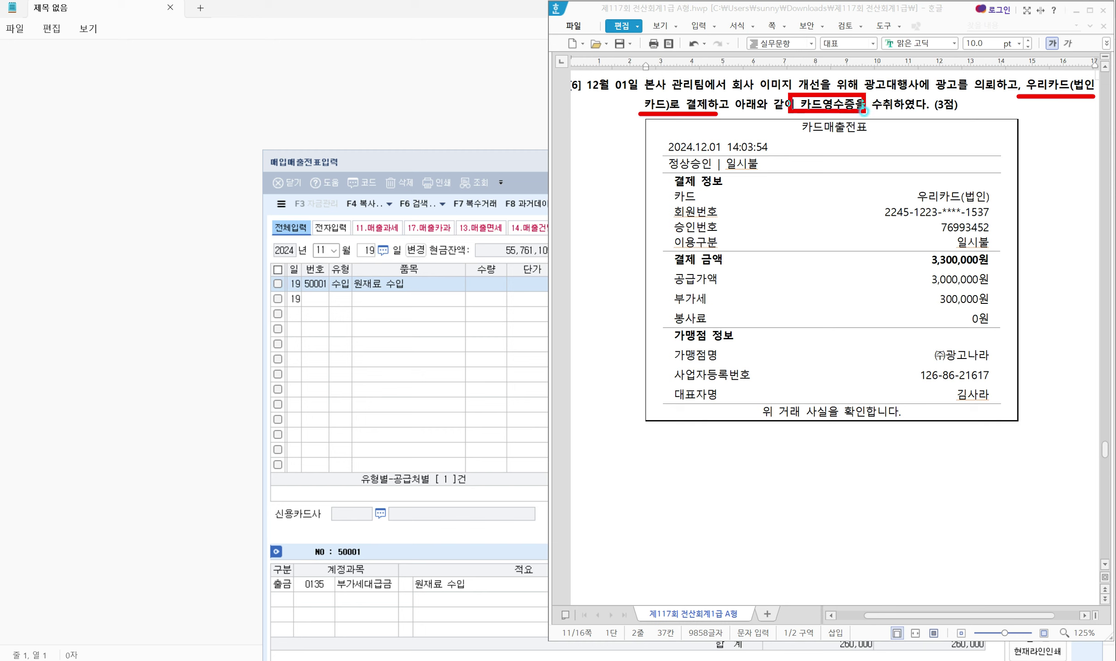
pyautogui.moveTo(784, 120); pyautogui.dragTo(907, 138)
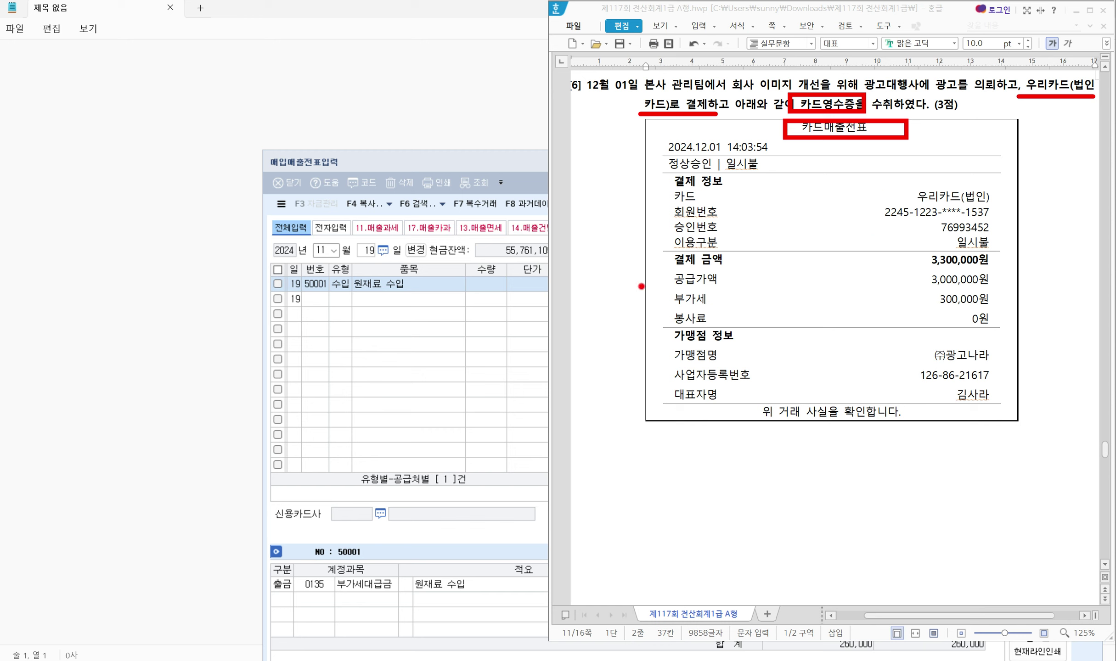
pyautogui.moveTo(642, 286); pyautogui.dragTo(1006, 311)
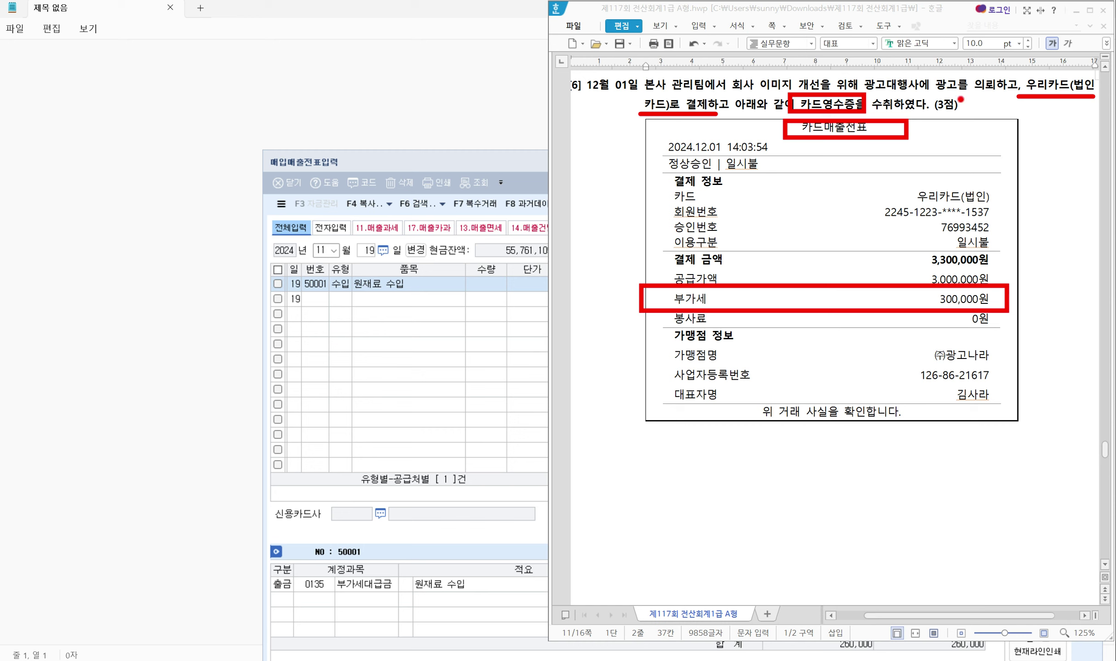
pyautogui.moveTo(1022, 111); pyautogui.dragTo(1058, 106)
pyautogui.press('Escape')
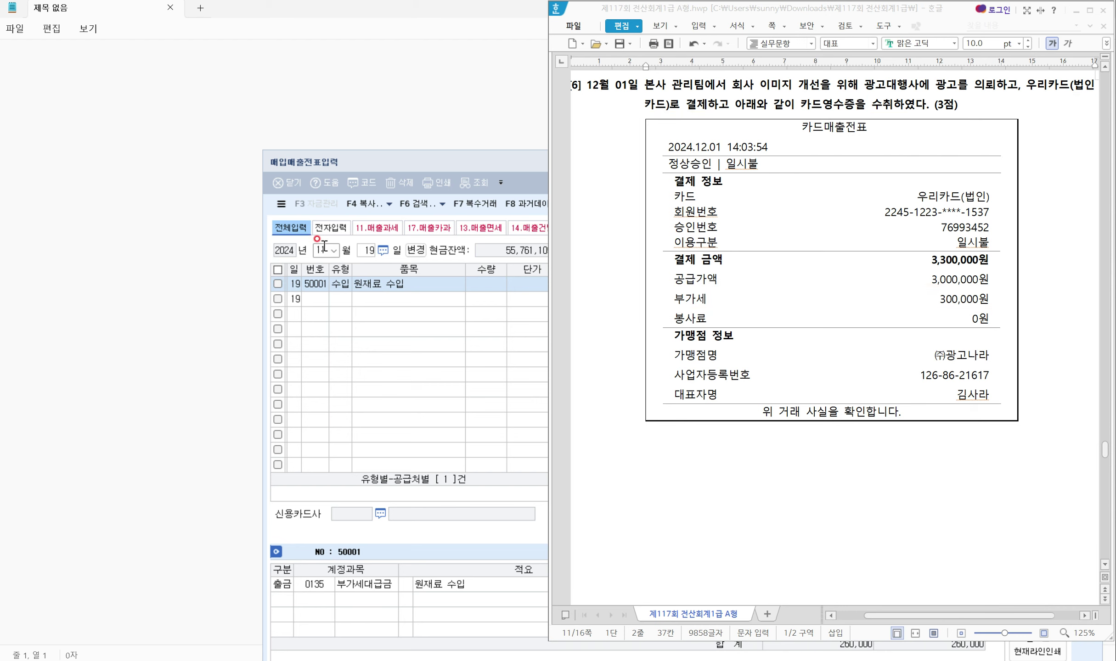
# Set the purchase and sales voucher date to day 1 of month 12
pyautogui.click(324, 247)
pyautogui.write('12')
pyautogui.press('Return')
pyautogui.write('1')
pyautogui.press('Return')
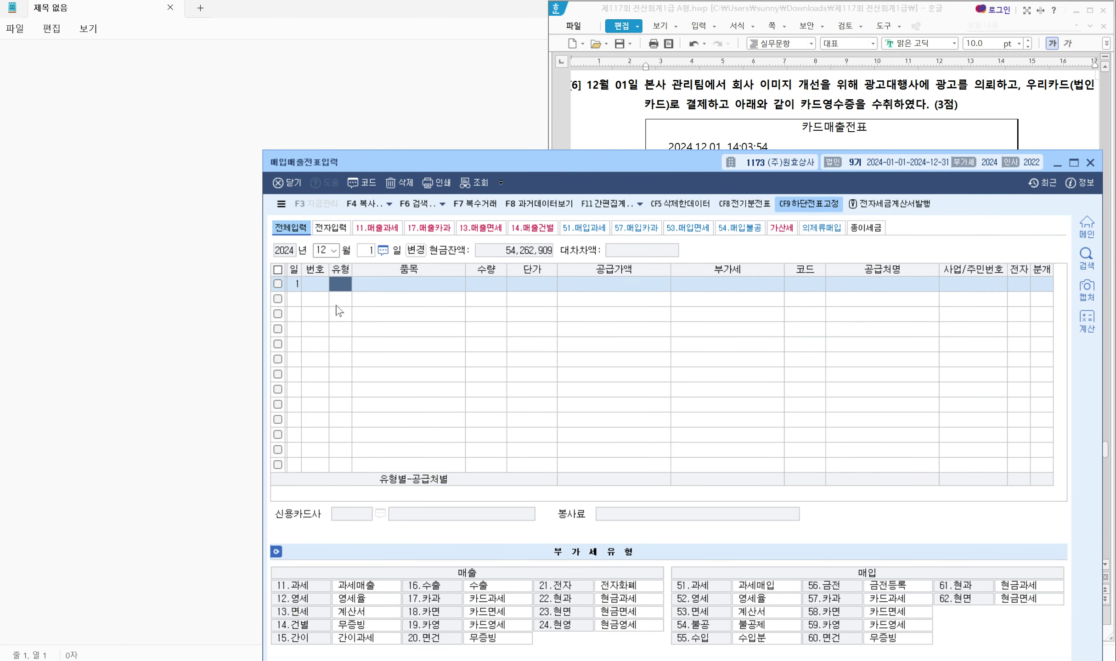
# Give the December 1 entry VAT type 57 (카과) and item 광고
pyautogui.moveTo(786, 521)
pyautogui.mouseDown()
pyautogui.moveTo(856, 569)
pyautogui.moveTo(893, 579)
pyautogui.mouseUp()
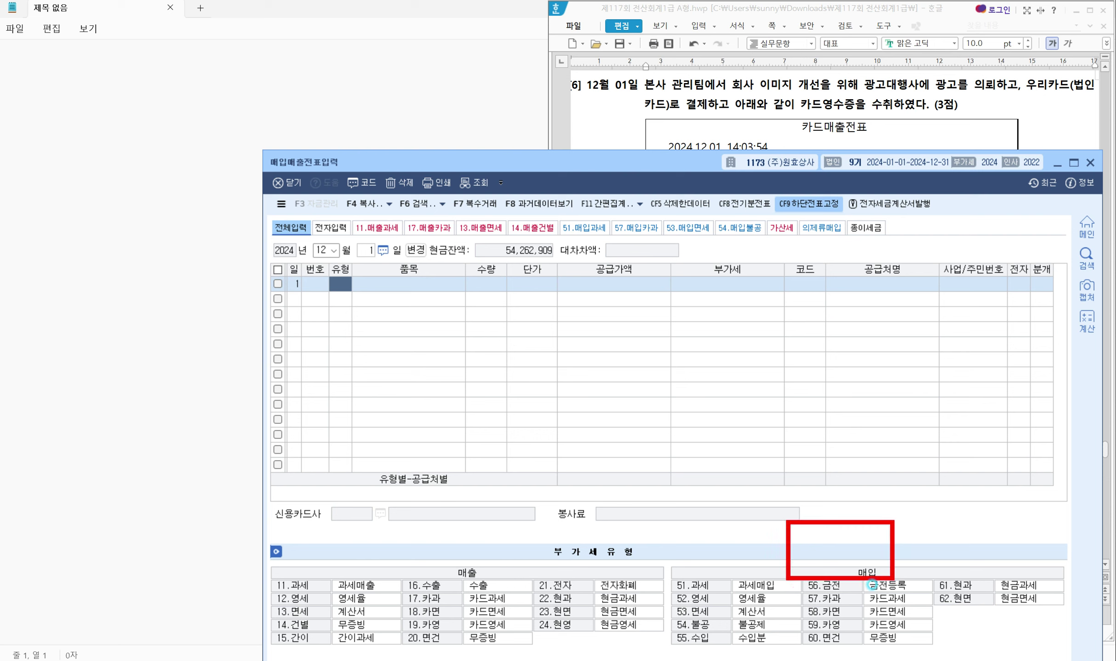
pyautogui.moveTo(788, 589)
pyautogui.mouseDown()
pyautogui.moveTo(818, 604)
pyautogui.moveTo(920, 608)
pyautogui.mouseUp()
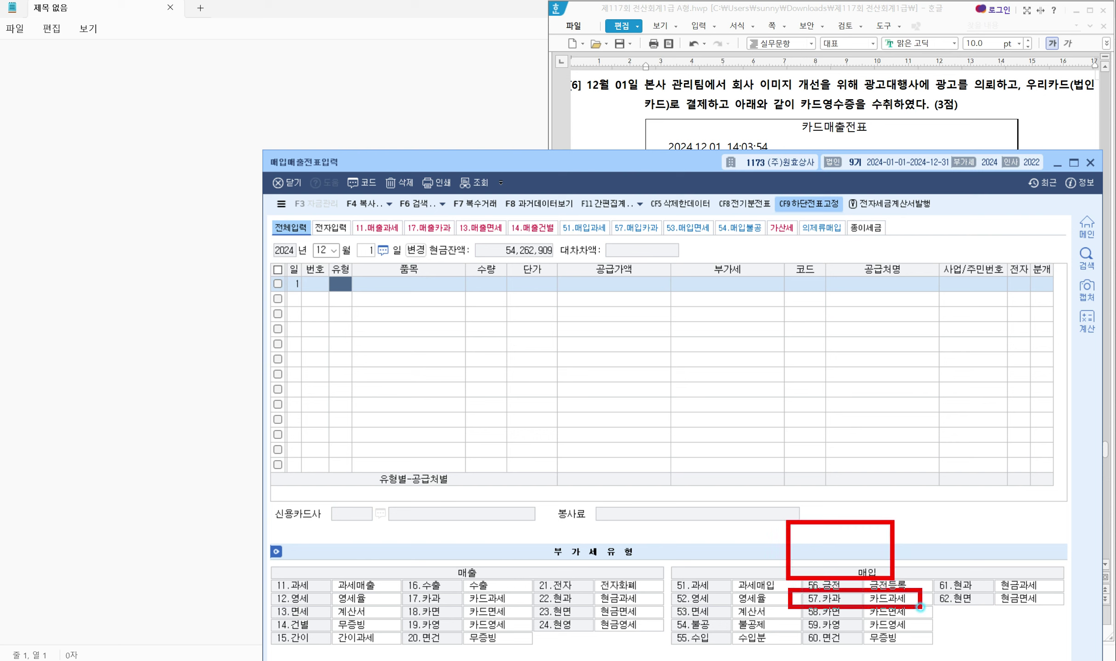
pyautogui.press('Escape')
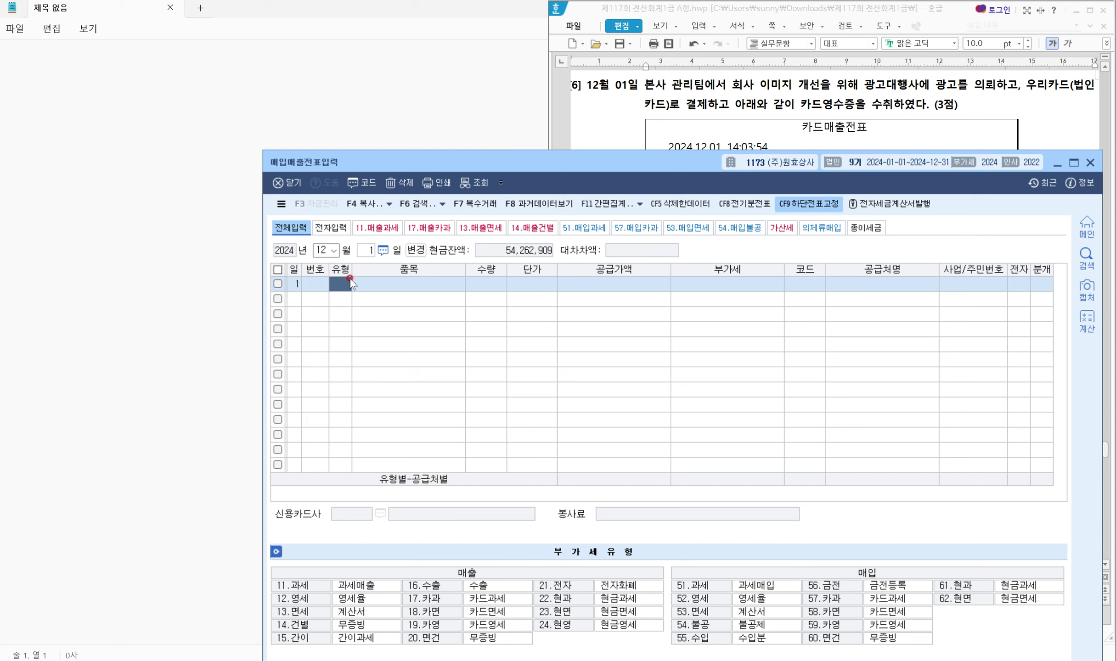
pyautogui.write('57')
pyautogui.press('Return')
pyautogui.write('광고')
# Check the card receipt's amounts, enter the supply value 3,000,000 in the 카과 entry and accept the calculated VAT
pyautogui.click(686, 239)
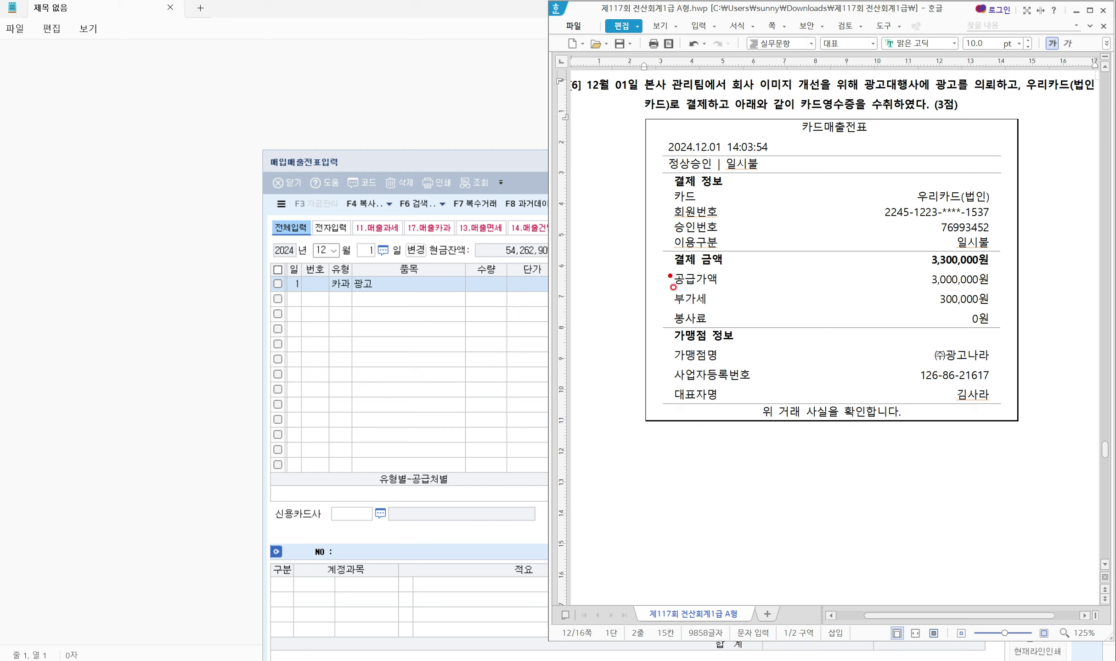
pyautogui.moveTo(668, 278); pyautogui.dragTo(675, 303)
pyautogui.moveTo(652, 235)
pyautogui.mouseDown()
pyautogui.moveTo(705, 267)
pyautogui.moveTo(1018, 268)
pyautogui.mouseUp()
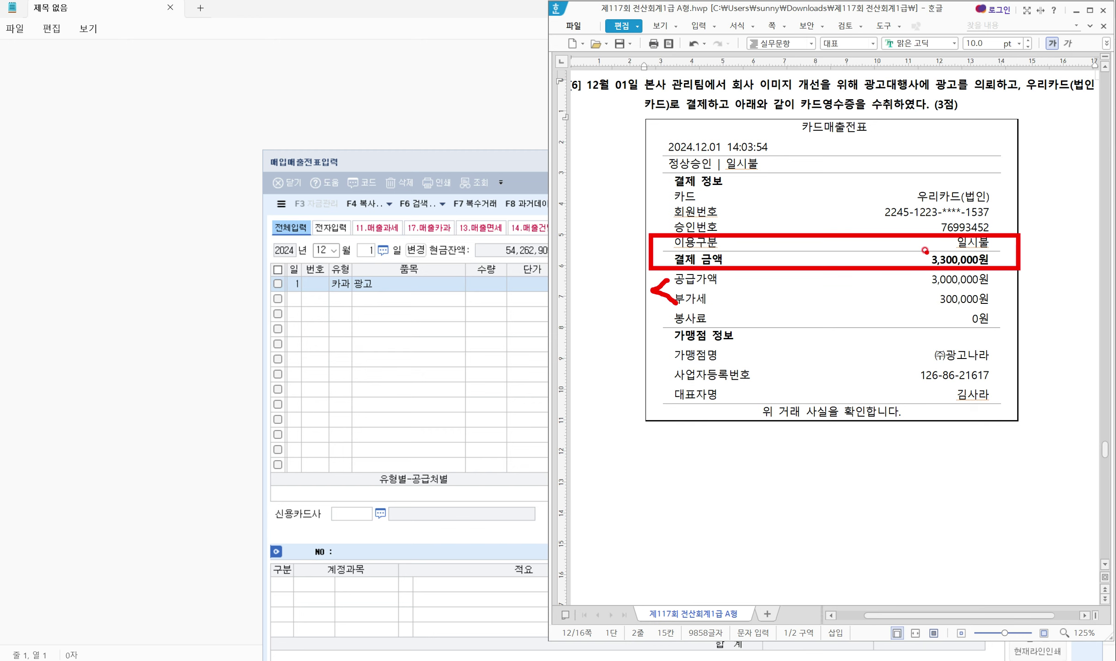
pyautogui.moveTo(923, 249); pyautogui.dragTo(1001, 273)
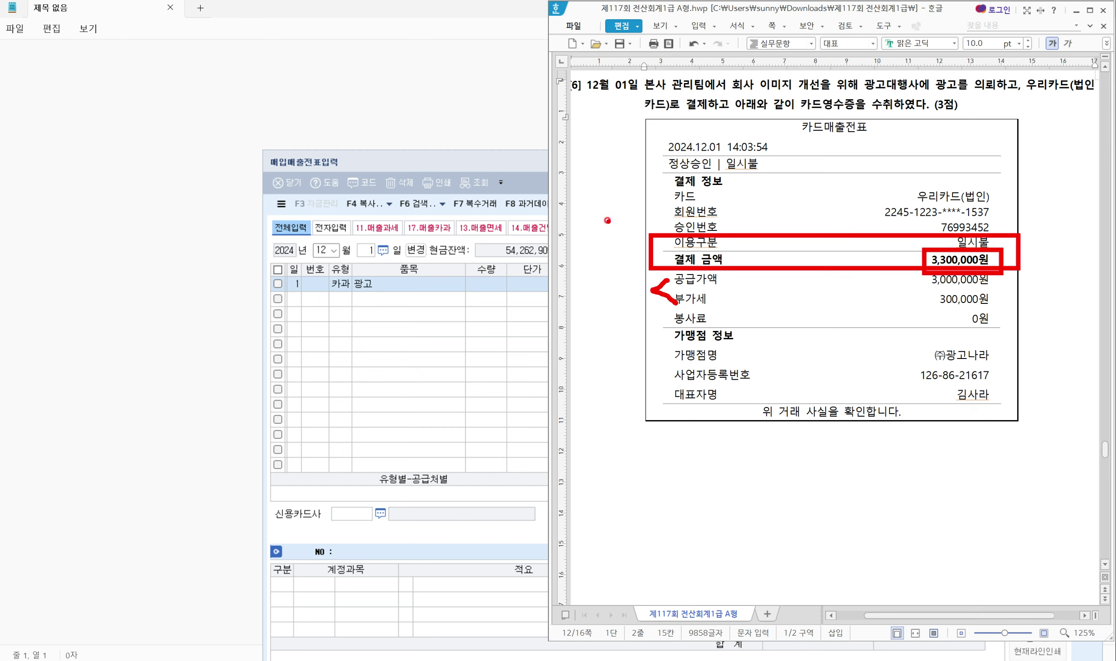
pyautogui.press('Escape')
pyautogui.click(522, 165)
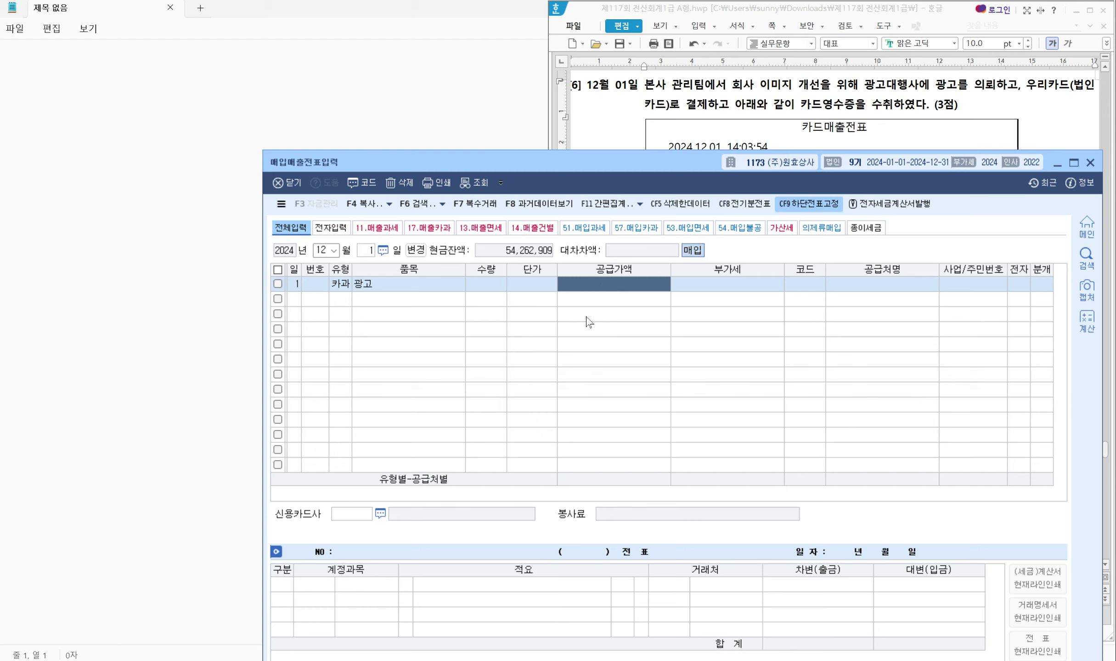
pyautogui.write('3000000')
pyautogui.press('Return')
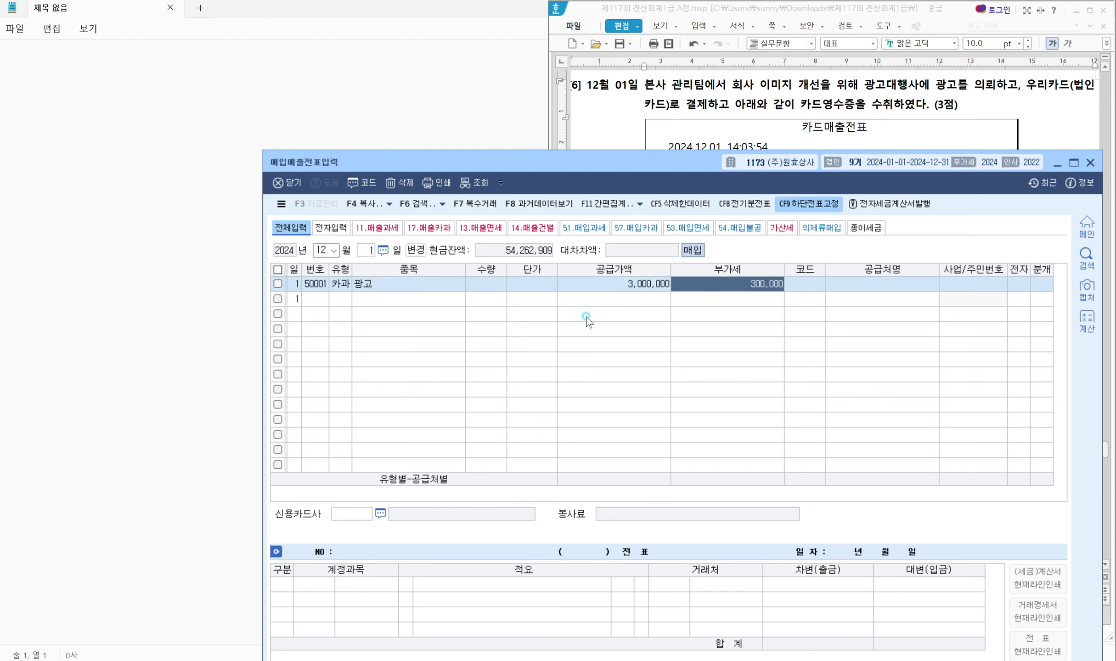
pyautogui.click(704, 304)
pyautogui.press('Return')
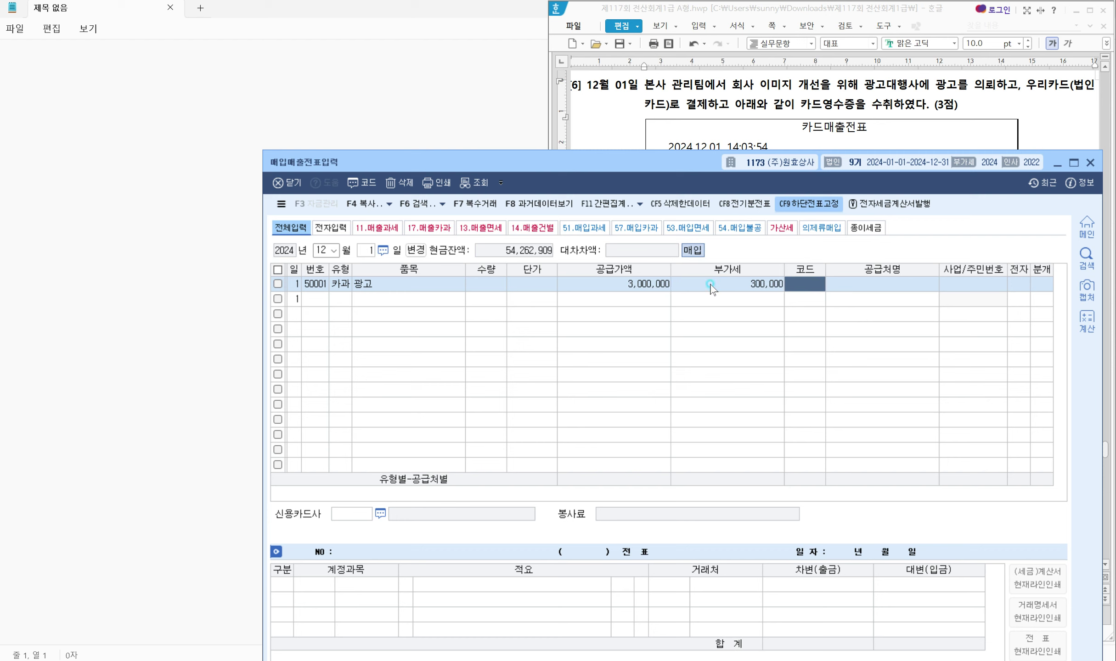
# Look up suppliers matching 광고 and select (주)광고나라 as the supplier of the 카과 entry
pyautogui.write('광고')
pyautogui.press('Return')
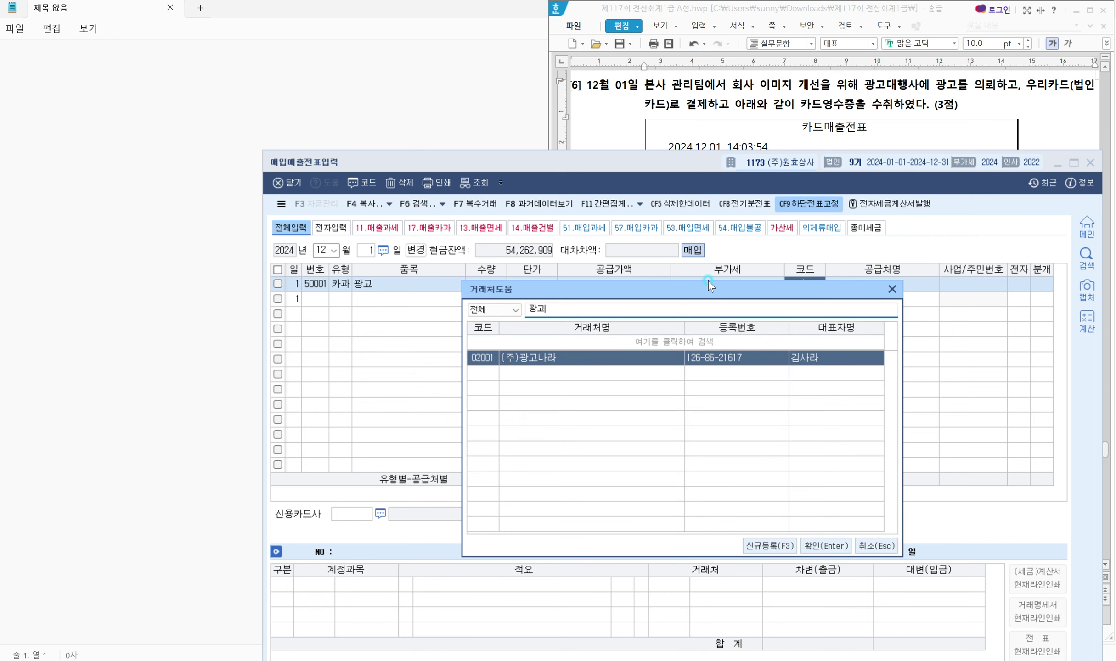
pyautogui.press('Return')
# Examine the card receipt in question [6] for the merchant name and the issuing card company
pyautogui.click(633, 105)
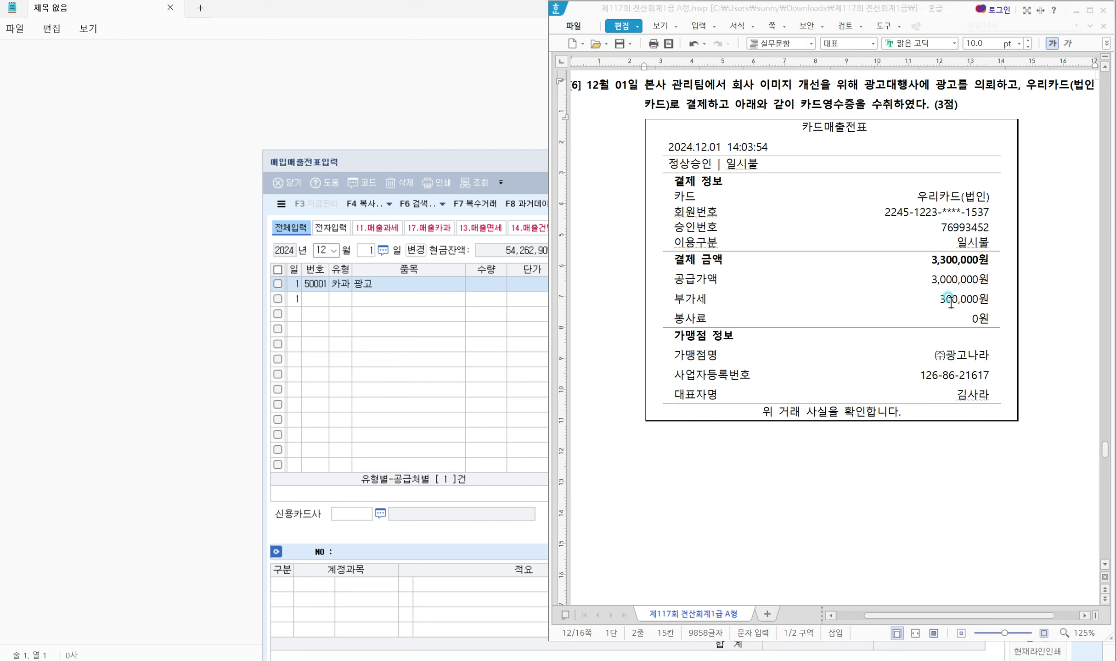
pyautogui.moveTo(881, 344); pyautogui.dragTo(967, 374)
pyautogui.click(898, 344)
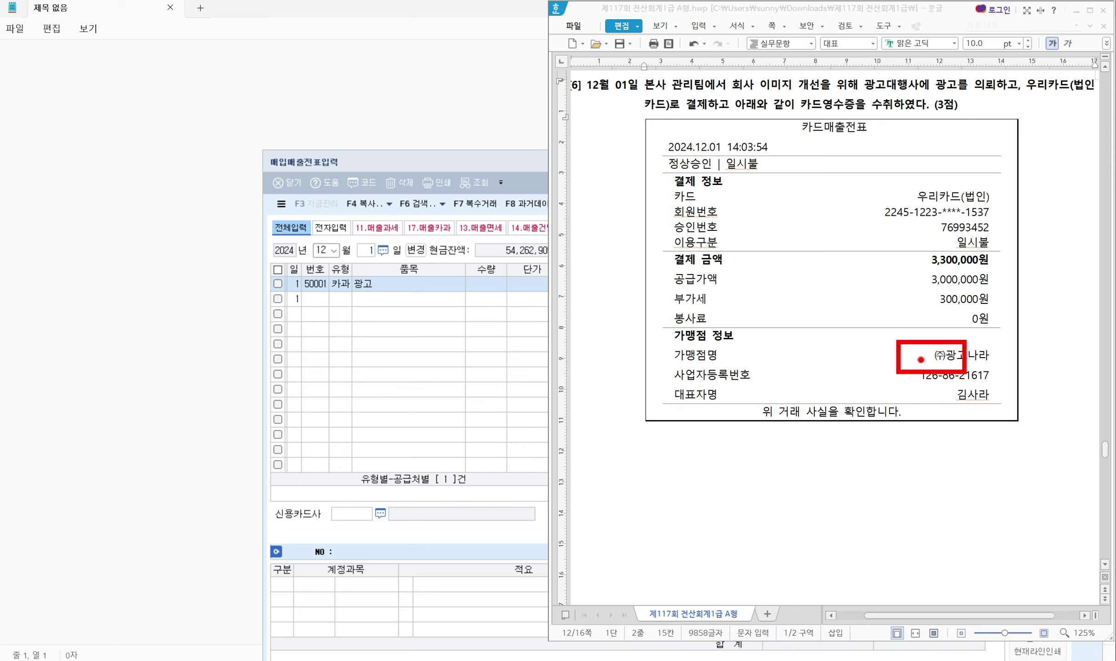
pyautogui.moveTo(888, 329); pyautogui.dragTo(1024, 368)
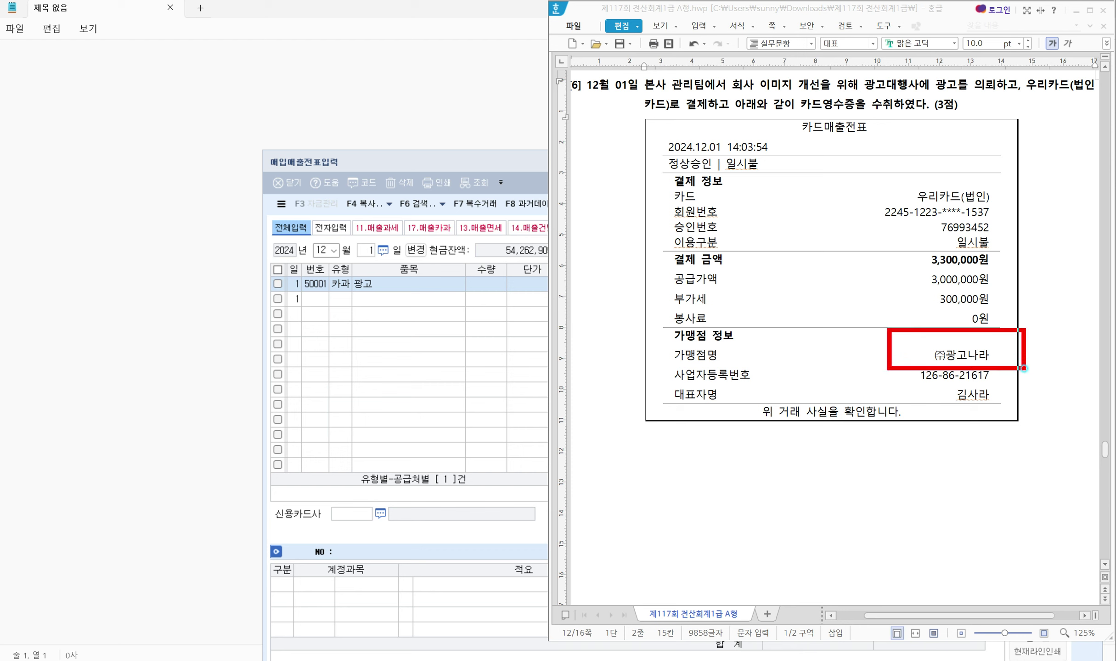
pyautogui.moveTo(905, 185); pyautogui.dragTo(1000, 210)
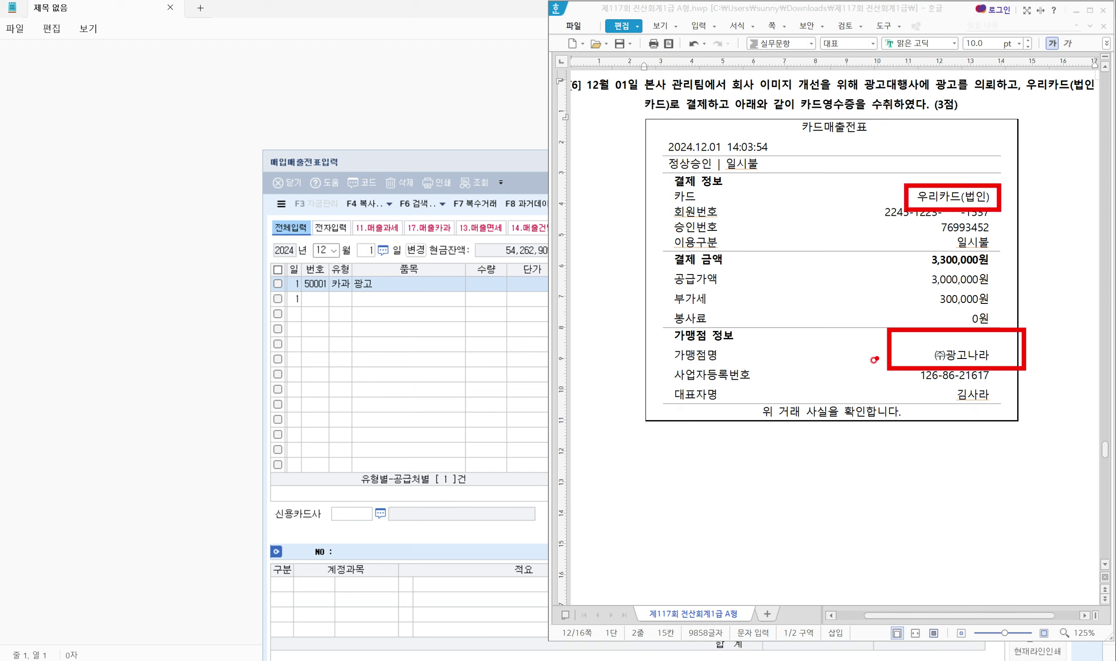
pyautogui.moveTo(862, 351); pyautogui.dragTo(869, 343)
pyautogui.press('Escape')
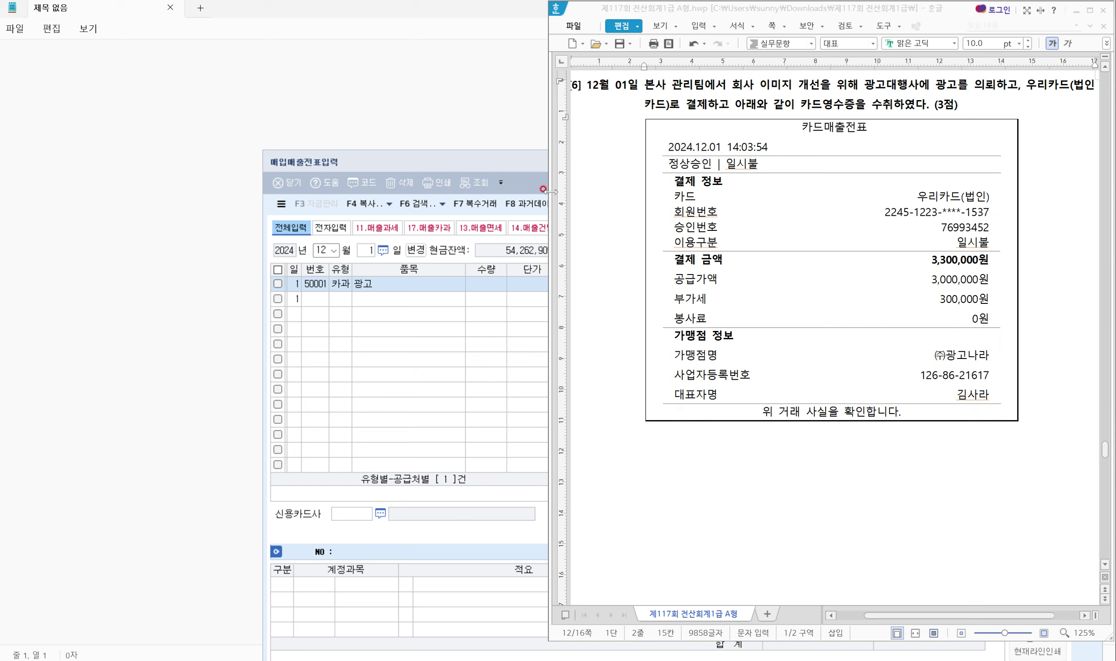
# Look up the credit card companies for the 카과 entry and select 우리카드(법인) as its 신용카드사
pyautogui.click(514, 156)
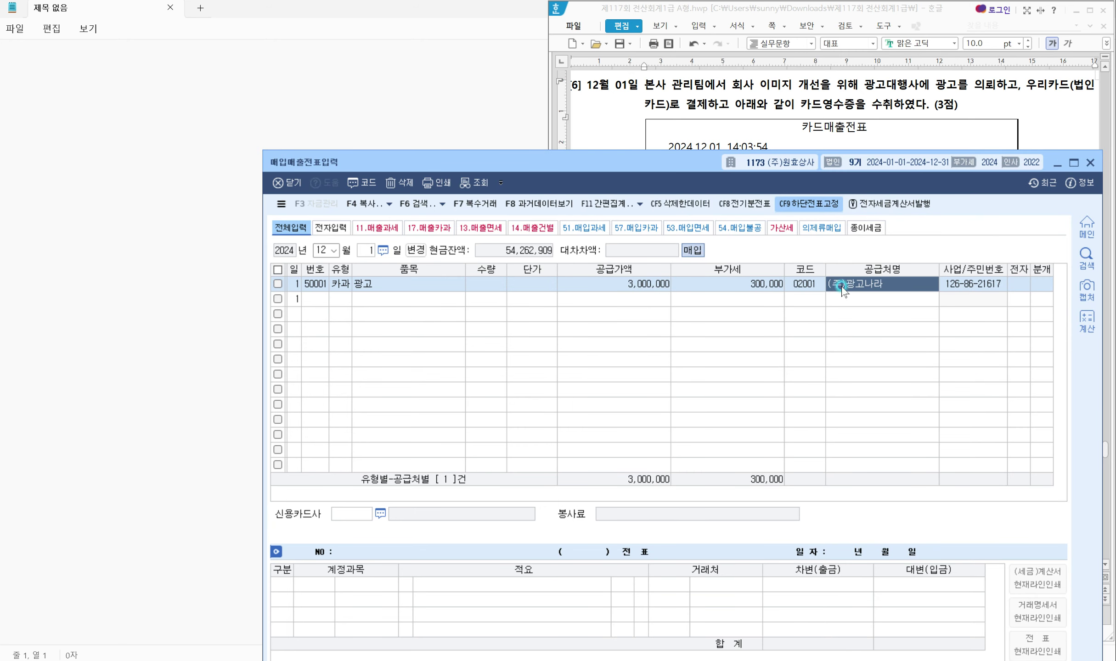
pyautogui.press('Return')
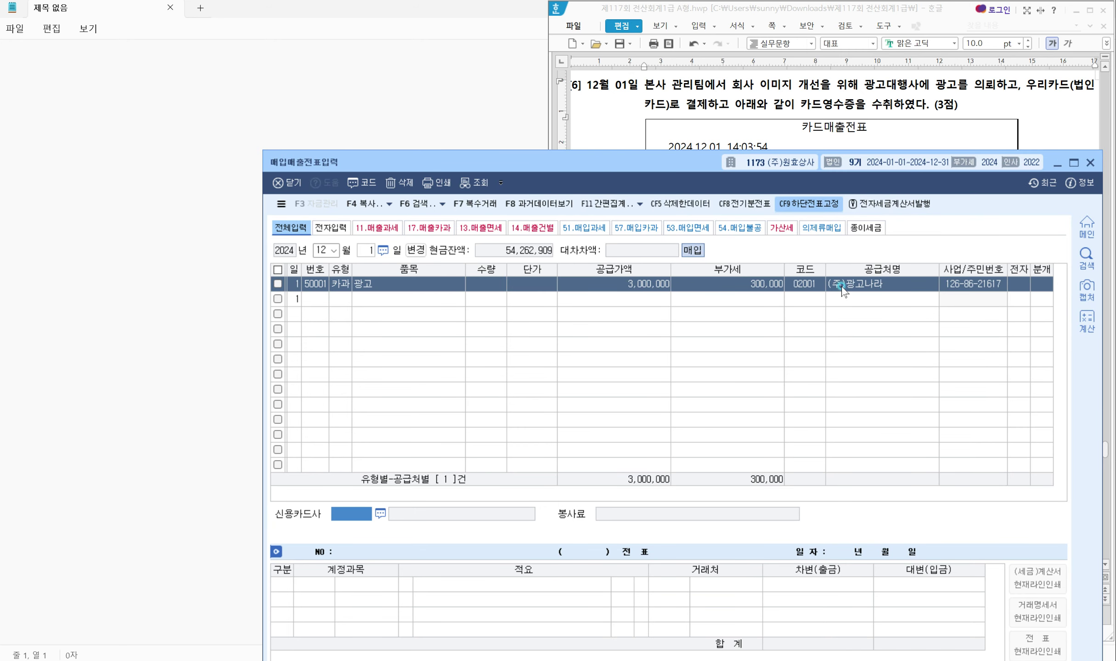
pyautogui.moveTo(317, 267); pyautogui.dragTo(374, 303)
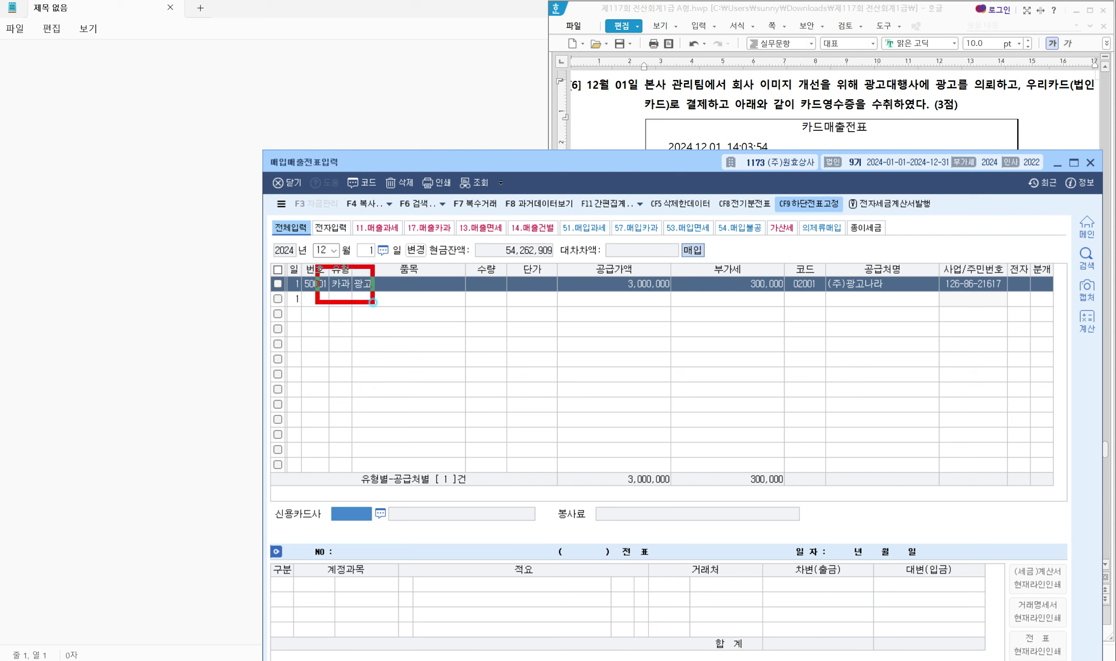
pyautogui.moveTo(265, 470); pyautogui.dragTo(534, 532)
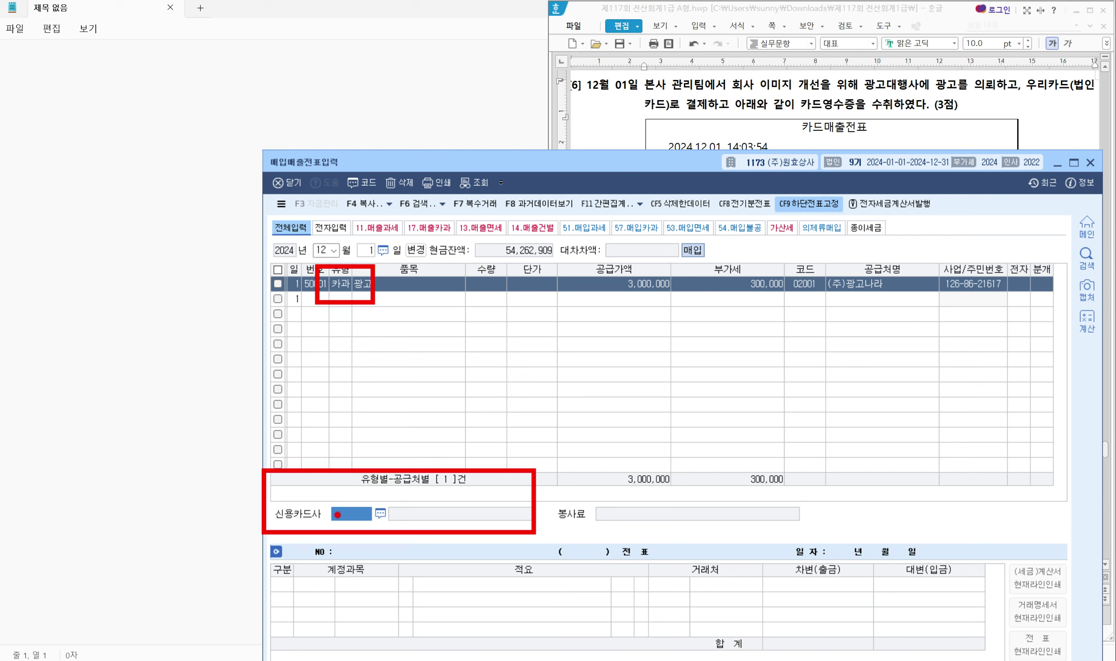
pyautogui.press('Escape')
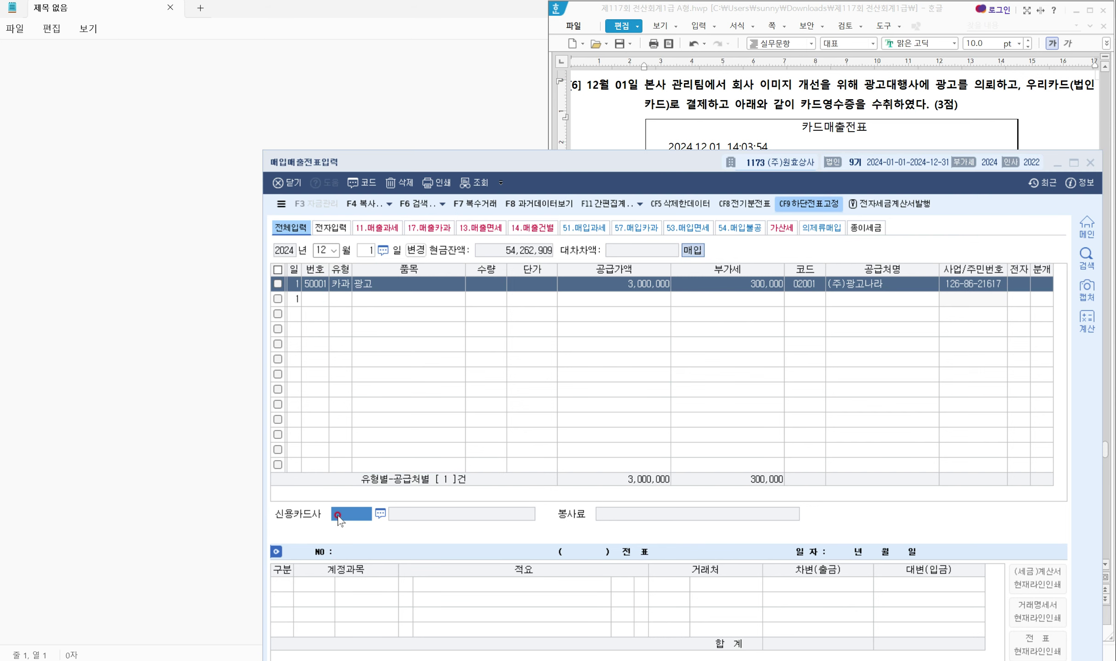
pyautogui.press('F2')
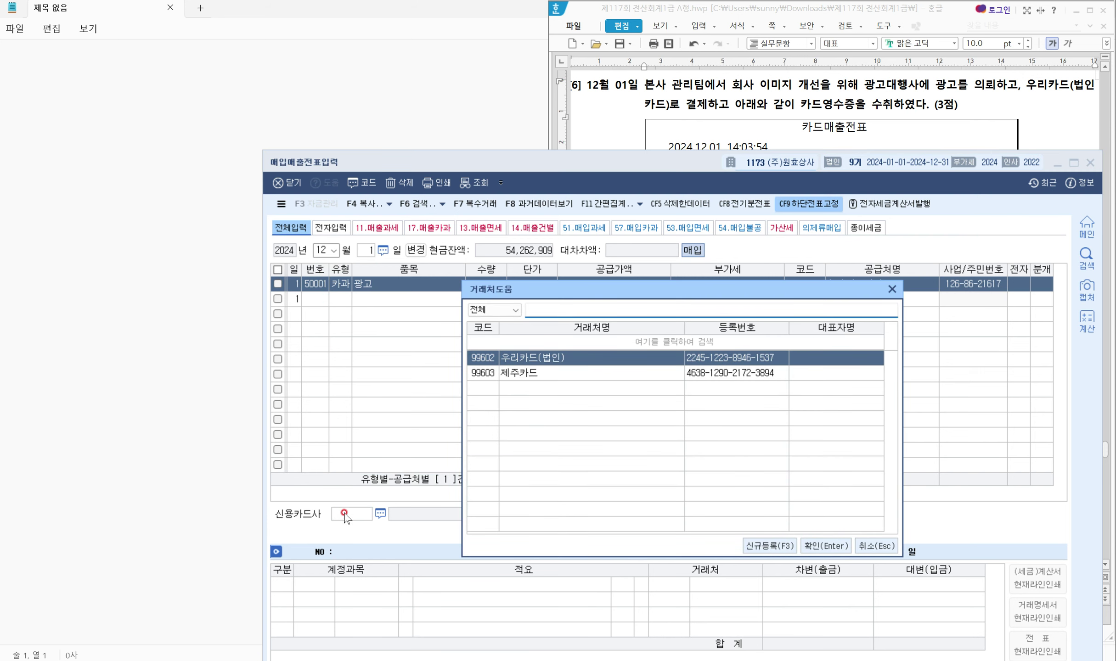
pyautogui.click(523, 360)
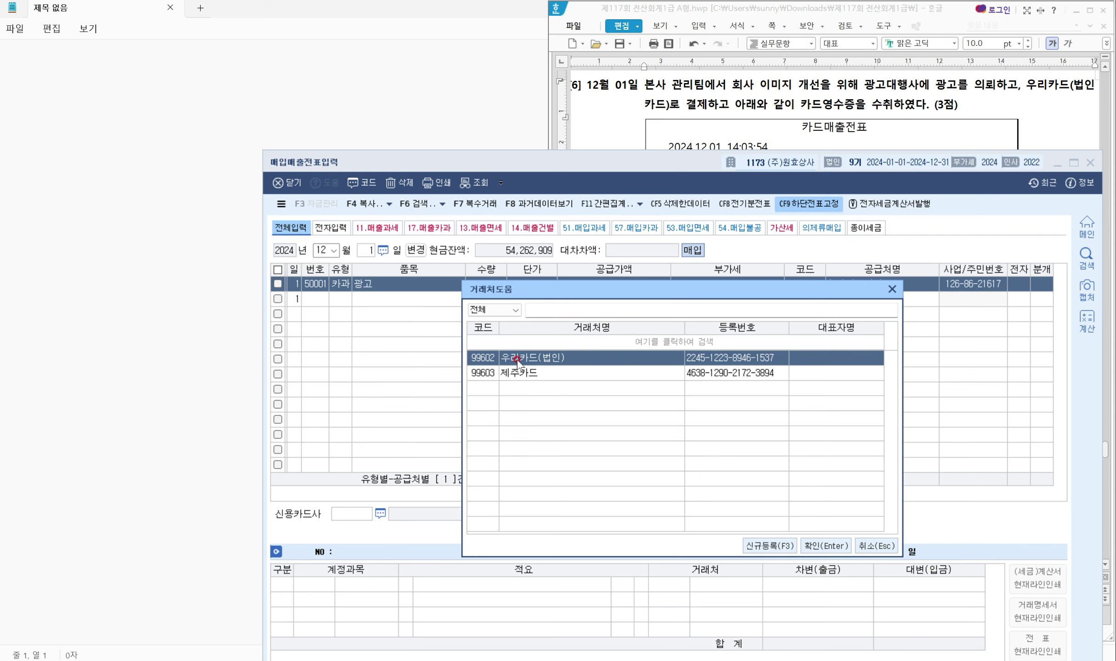
pyautogui.doubleClick(558, 361)
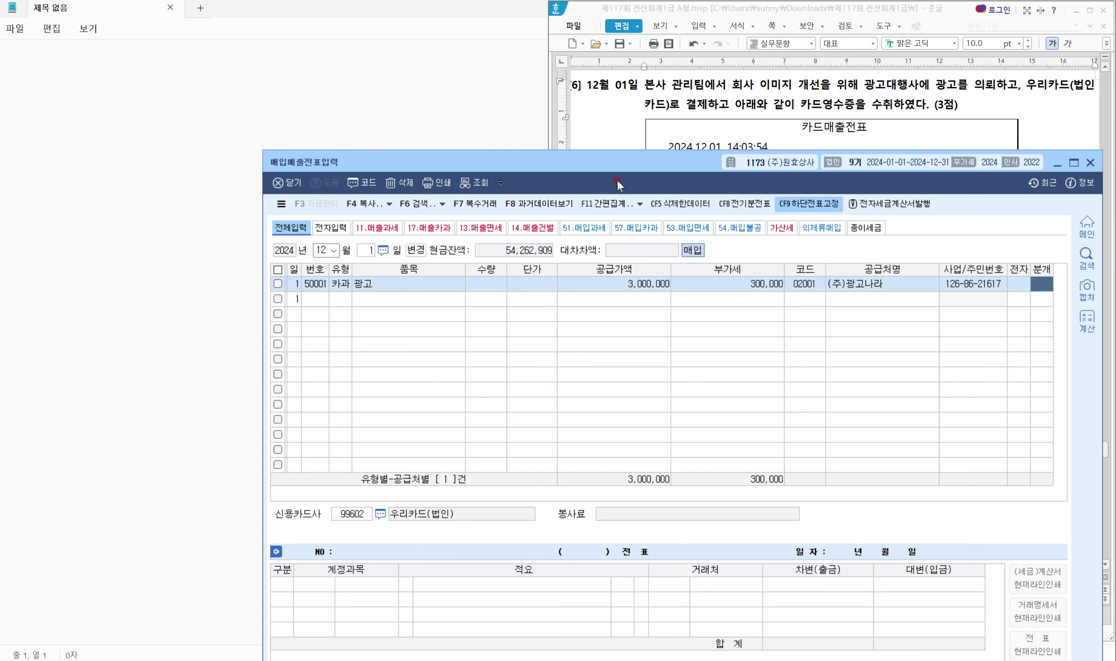
# Set the journal type of the 카과 entry to 4 (카드), bringing its whole voucher window into view
pyautogui.moveTo(617, 163); pyautogui.dragTo(621, 78)
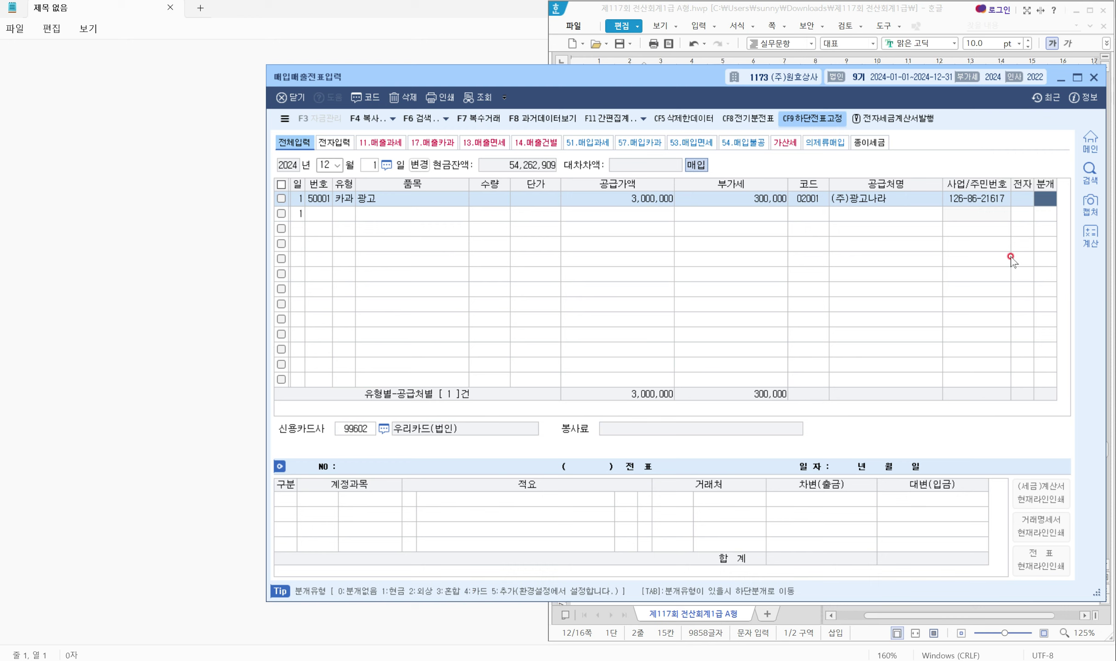
pyautogui.write('4')
pyautogui.press('Return')
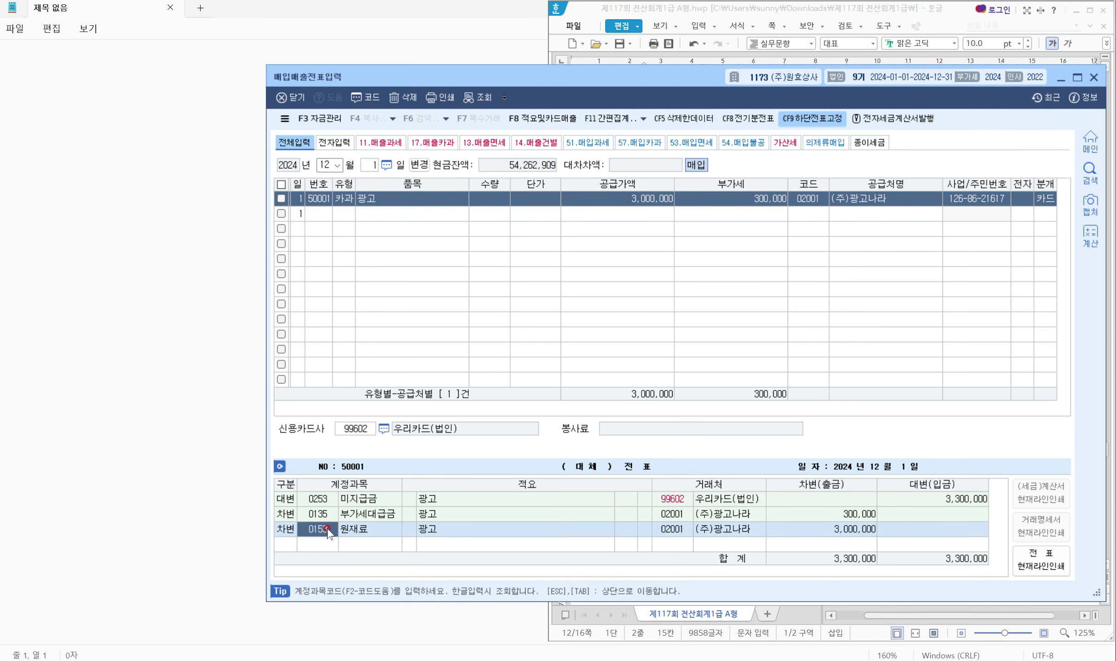
# Replace the 원재료 debit account of the 카과 entry with 0833 광고선전비 (판매관리비) and finish the voucher
pyautogui.write('광고')
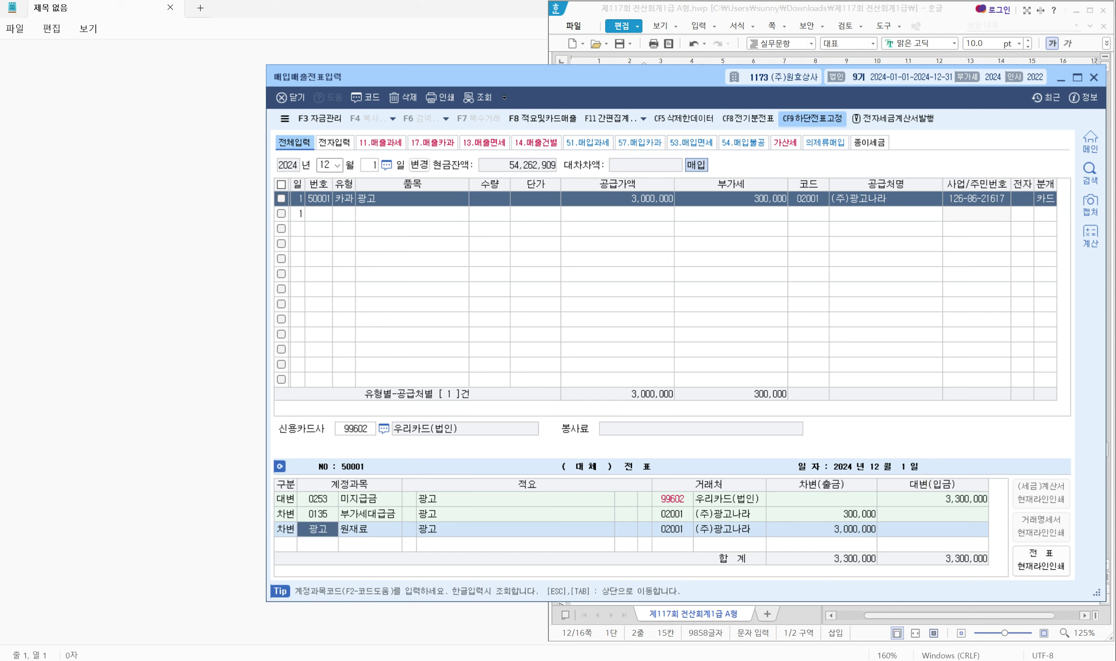
pyautogui.press('Return')
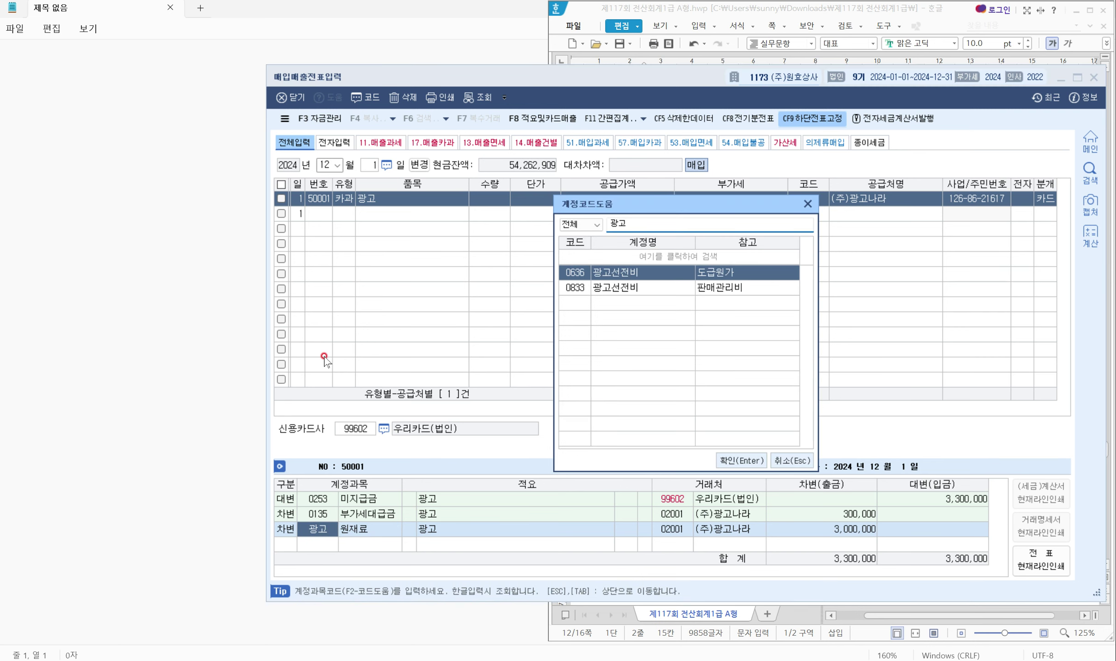
pyautogui.press('Down')
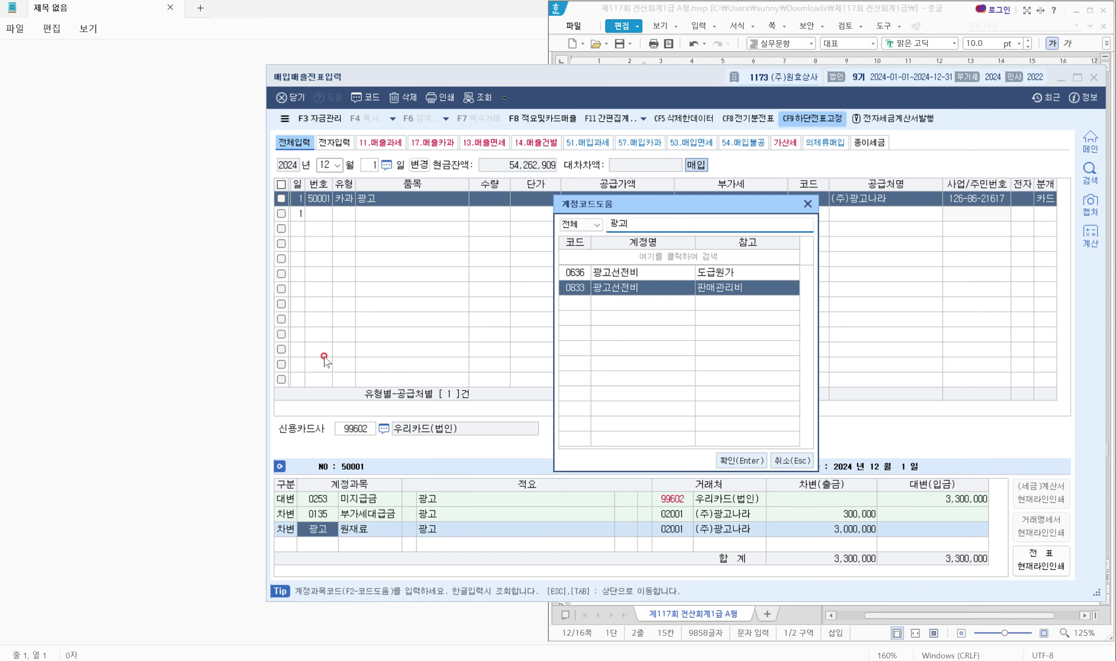
pyautogui.press('Return')
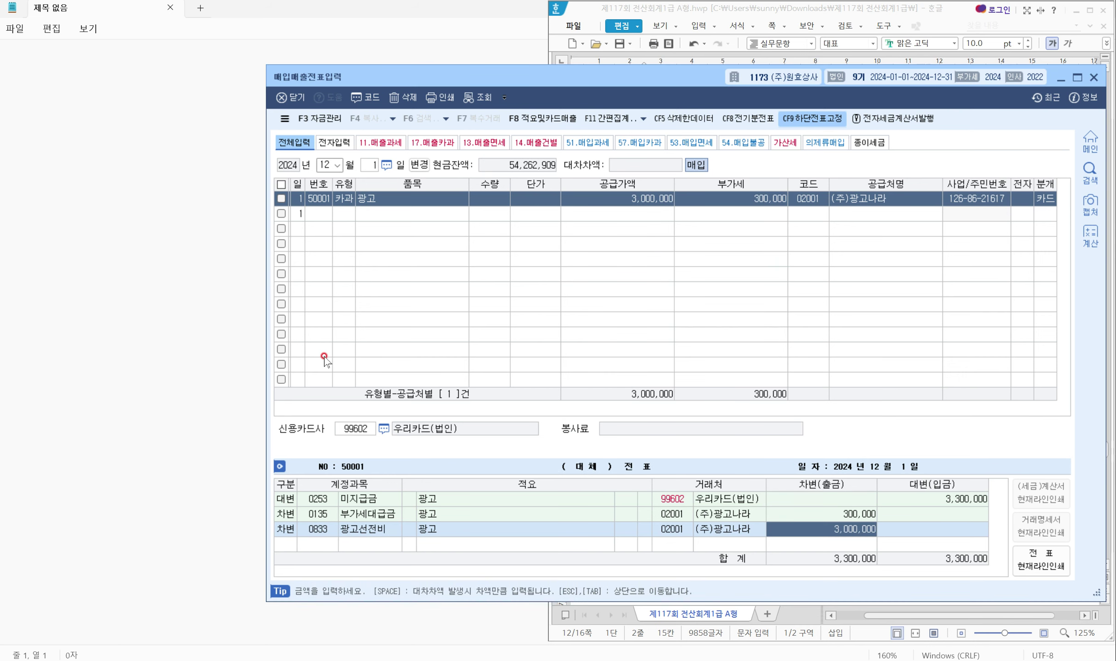
pyautogui.press('Return')
pyautogui.press('Up')
pyautogui.press('Return')
pyautogui.press('Return')
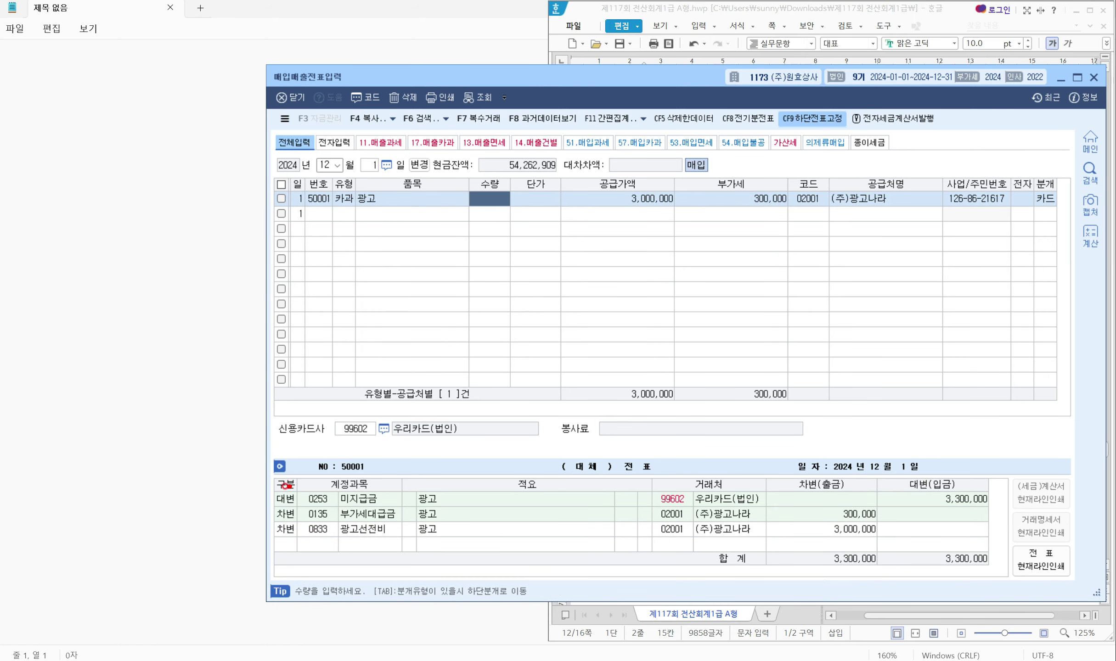
# Compare the 신용카드사 of the 카과 entry with the 거래처 of its 미지급금 line, and close the 매입매출전표입력 window
pyautogui.moveTo(264, 483); pyautogui.dragTo(460, 506)
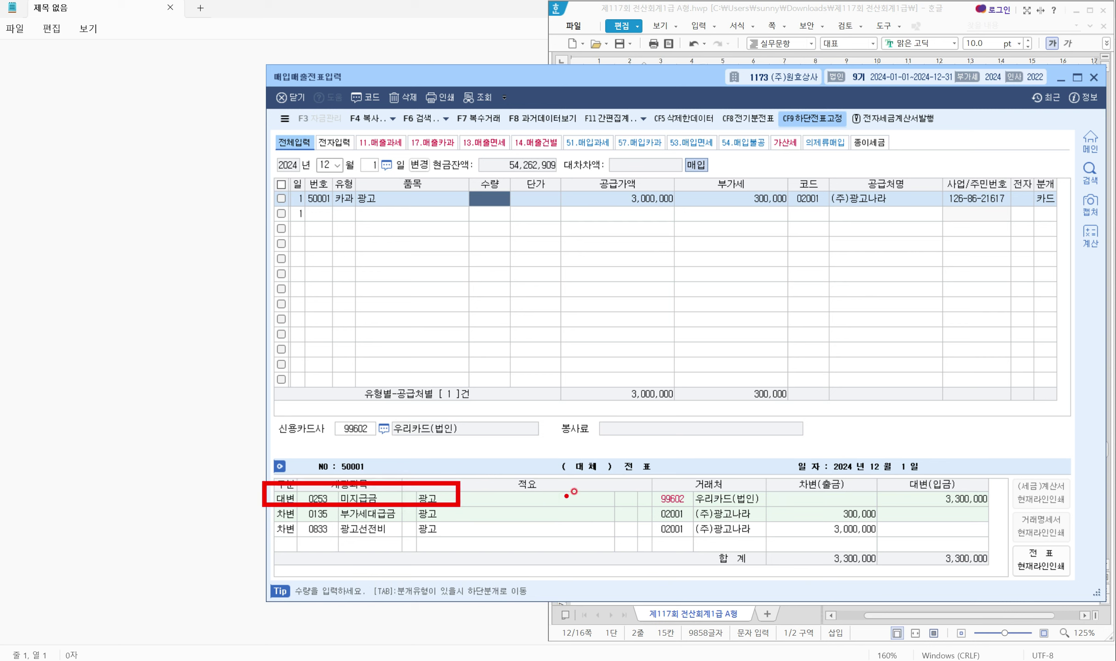
pyautogui.moveTo(288, 392)
pyautogui.mouseDown()
pyautogui.moveTo(415, 441)
pyautogui.moveTo(575, 459)
pyautogui.moveTo(745, 506)
pyautogui.moveTo(804, 509)
pyautogui.mouseUp()
pyautogui.moveTo(581, 424)
pyautogui.mouseDown()
pyautogui.moveTo(636, 481)
pyautogui.moveTo(651, 462)
pyautogui.mouseUp()
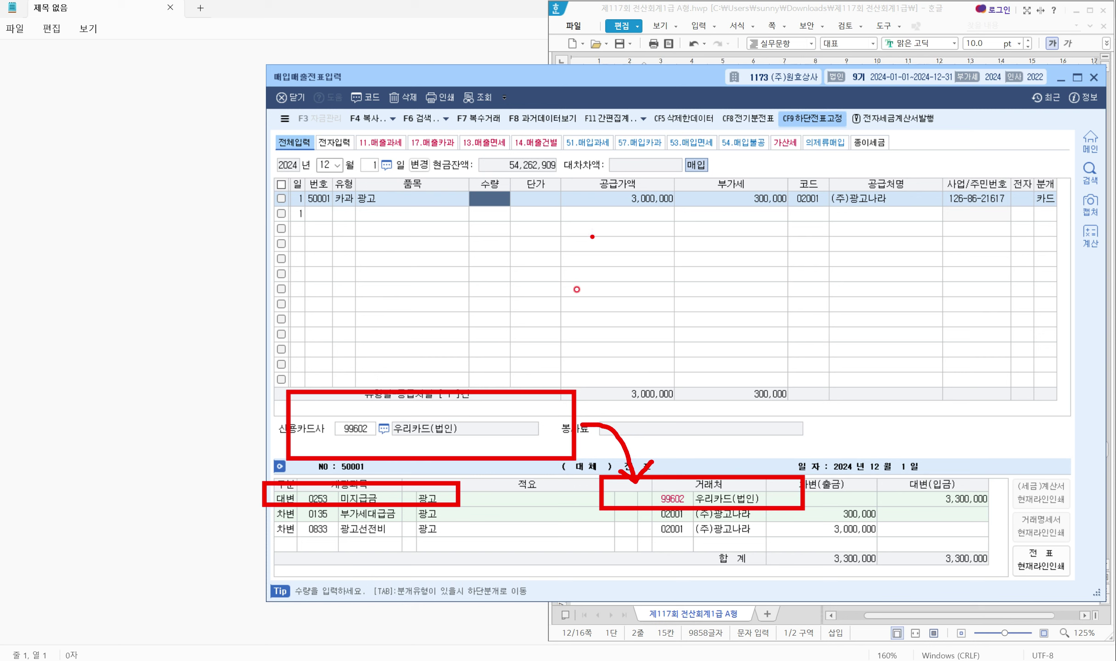
pyautogui.moveTo(470, 496)
pyautogui.mouseDown()
pyautogui.moveTo(592, 493)
pyautogui.moveTo(583, 503)
pyautogui.mouseUp()
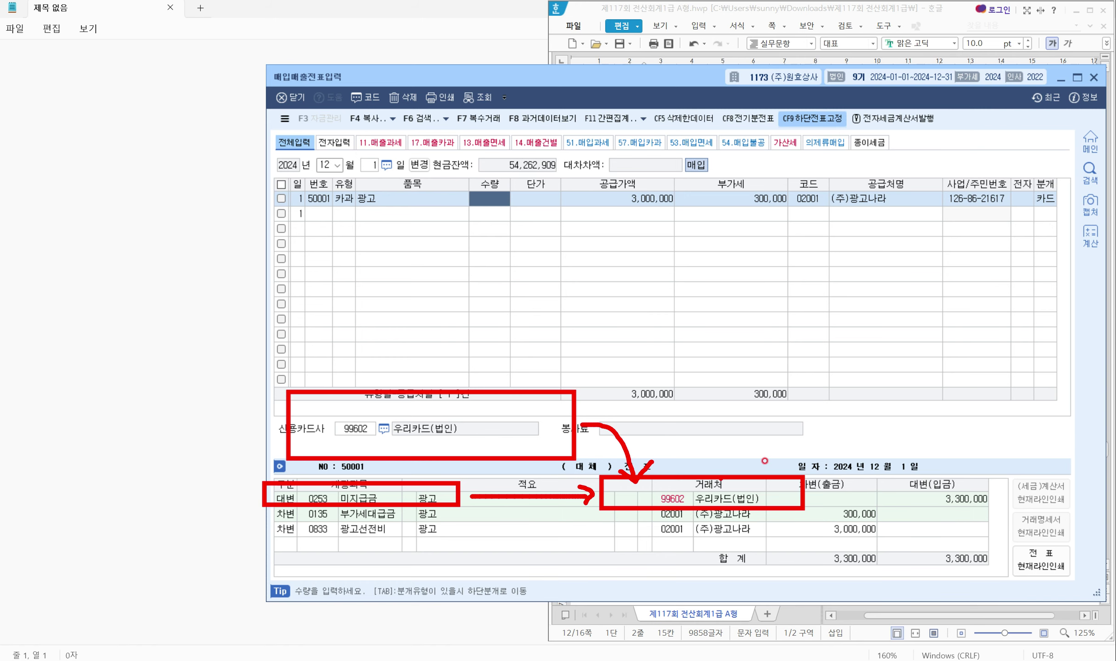
pyautogui.press('Escape')
pyautogui.press('Escape')
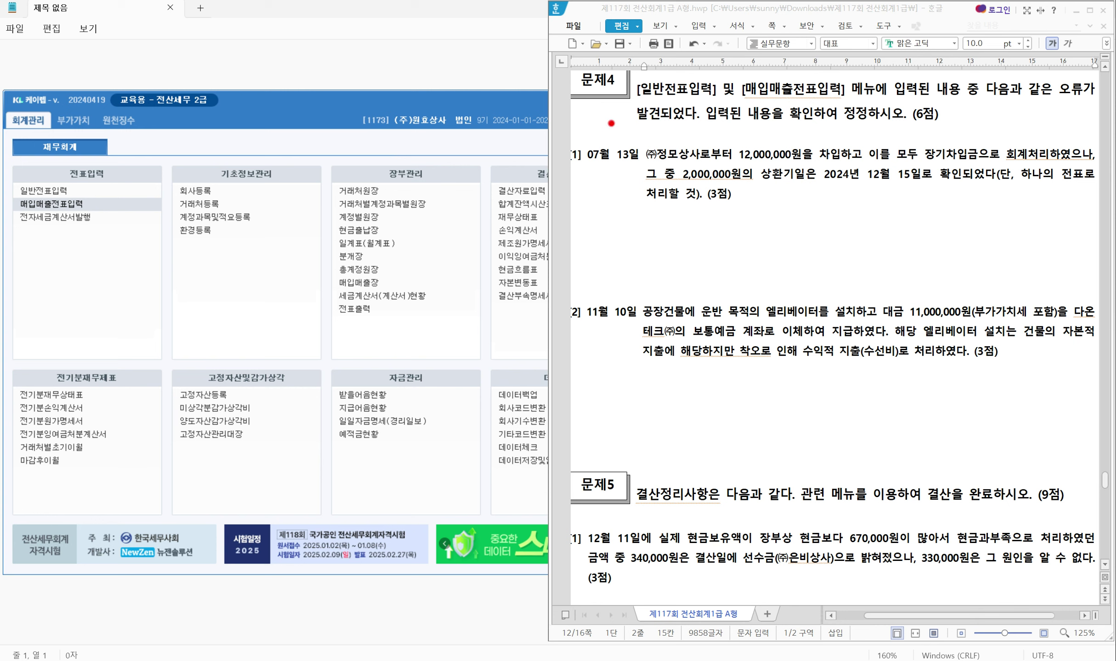
# Examine the 문제4 instructions and question [1] for the July 13 loan's amount, booked account and partial repayment date
pyautogui.moveTo(629, 69)
pyautogui.mouseDown()
pyautogui.moveTo(659, 98)
pyautogui.moveTo(895, 100)
pyautogui.mouseUp()
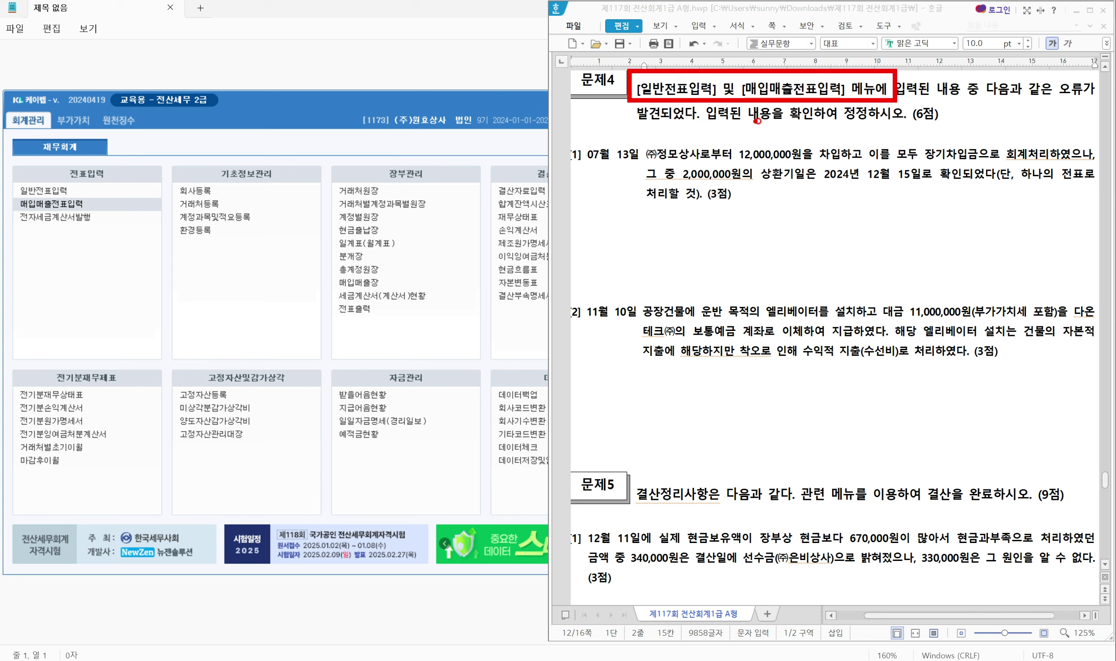
pyautogui.moveTo(831, 122); pyautogui.dragTo(881, 122)
pyautogui.moveTo(726, 162); pyautogui.dragTo(846, 162)
pyautogui.moveTo(914, 137); pyautogui.dragTo(1048, 165)
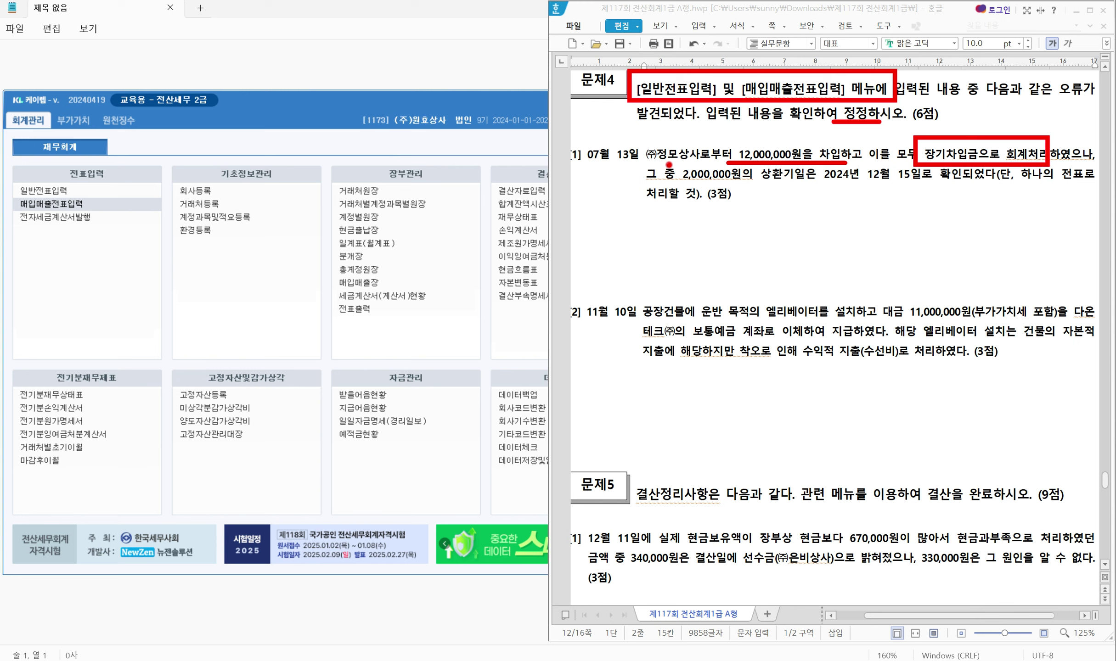
pyautogui.moveTo(667, 163); pyautogui.dragTo(748, 186)
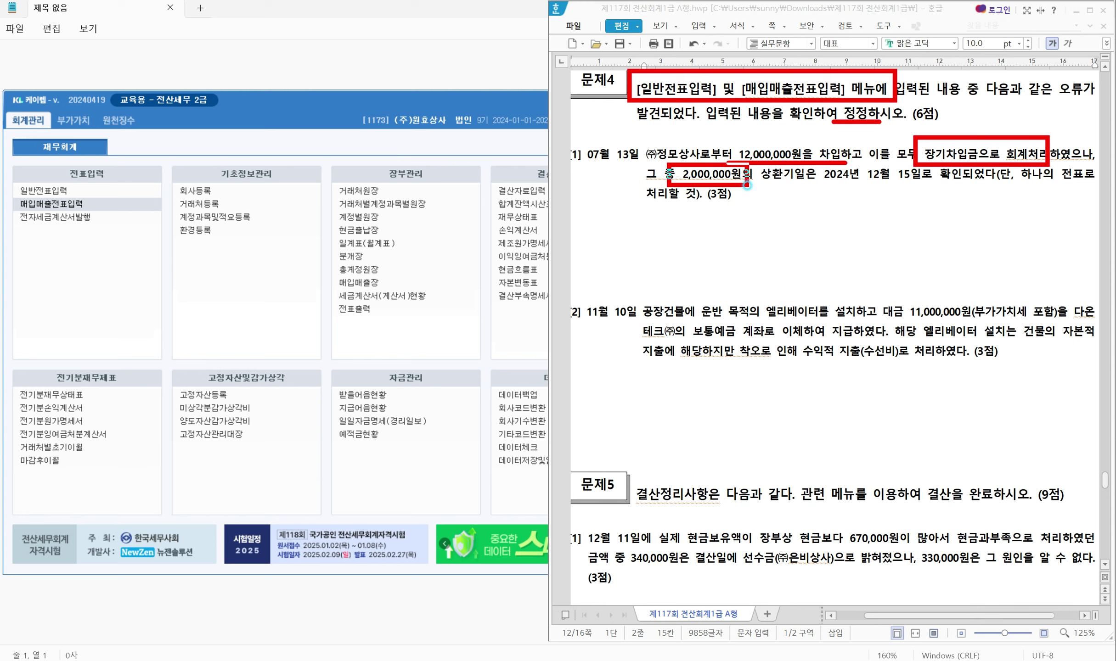
pyautogui.moveTo(818, 186); pyautogui.dragTo(965, 185)
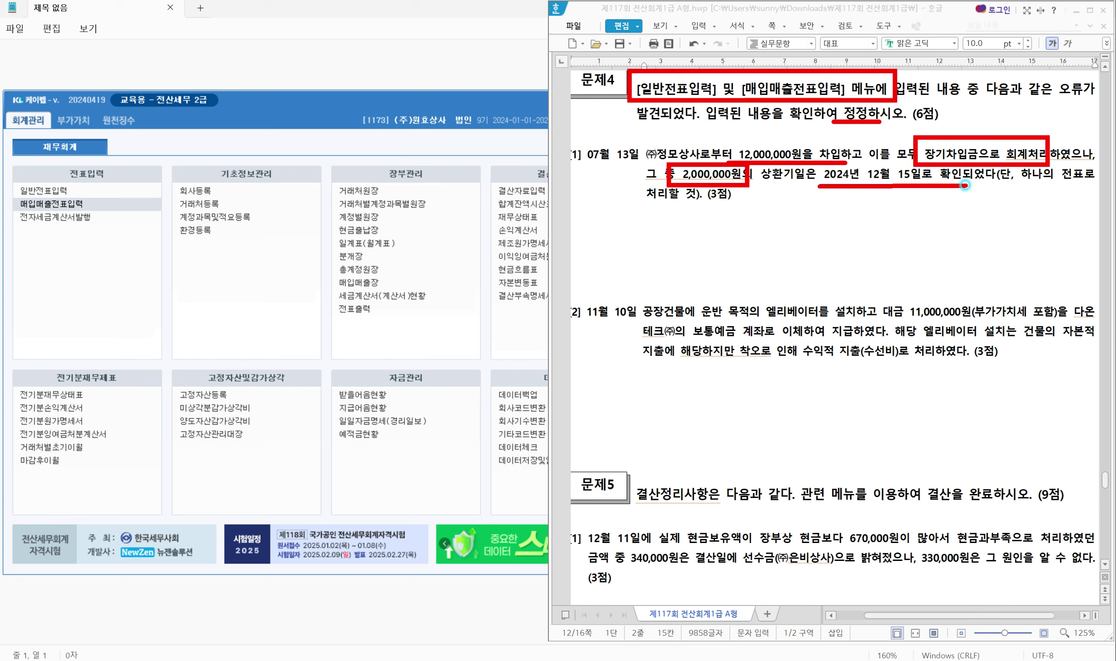
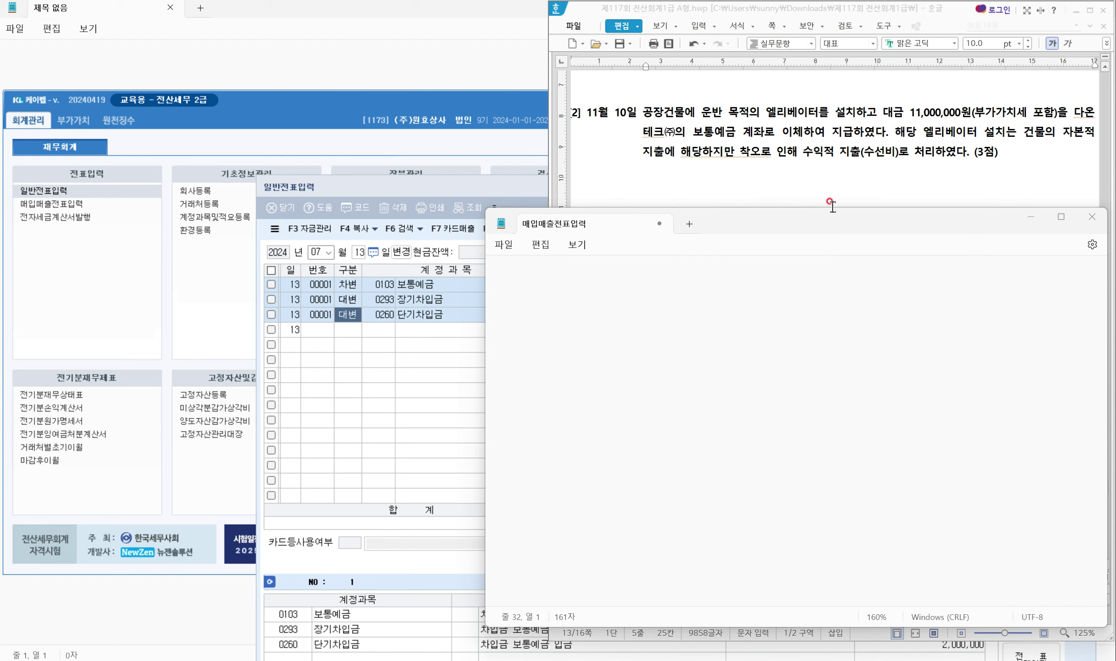
# Examine 문제4 question [2] for the elevator installation's amount, VAT inclusion, payment method and capital versus revenue expenditure treatment
pyautogui.click(677, 131)
pyautogui.moveTo(755, 101); pyautogui.dragTo(852, 124)
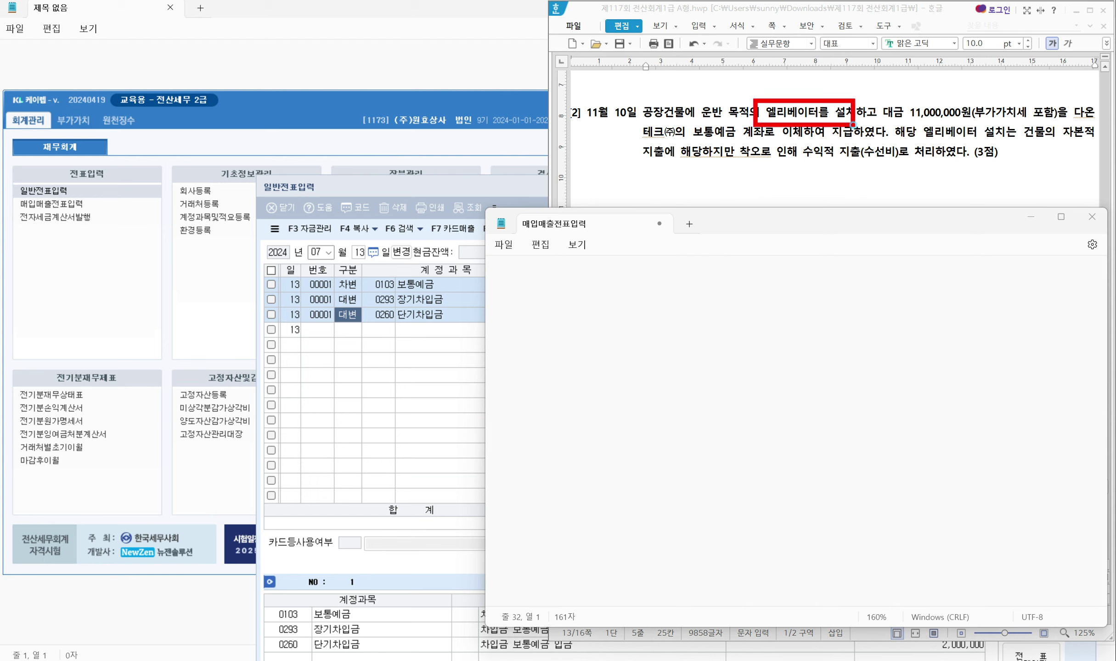
pyautogui.moveTo(904, 122); pyautogui.dragTo(1058, 122)
pyautogui.moveTo(692, 137); pyautogui.dragTo(801, 138)
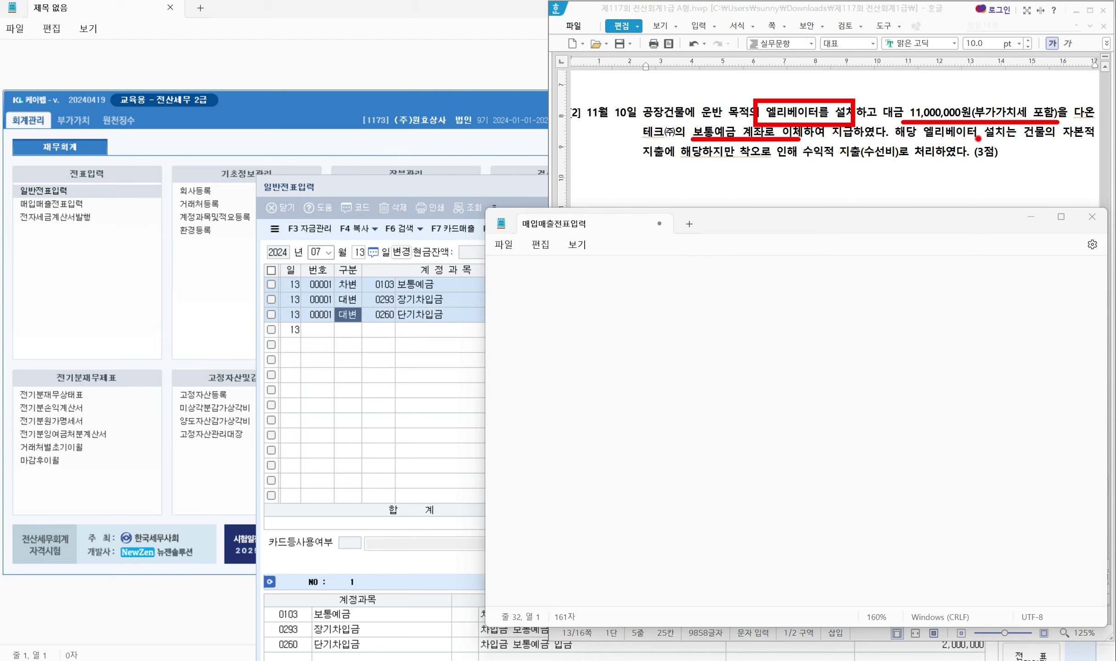
pyautogui.moveTo(1014, 138); pyautogui.dragTo(1115, 138)
pyautogui.moveTo(632, 168); pyautogui.dragTo(702, 167)
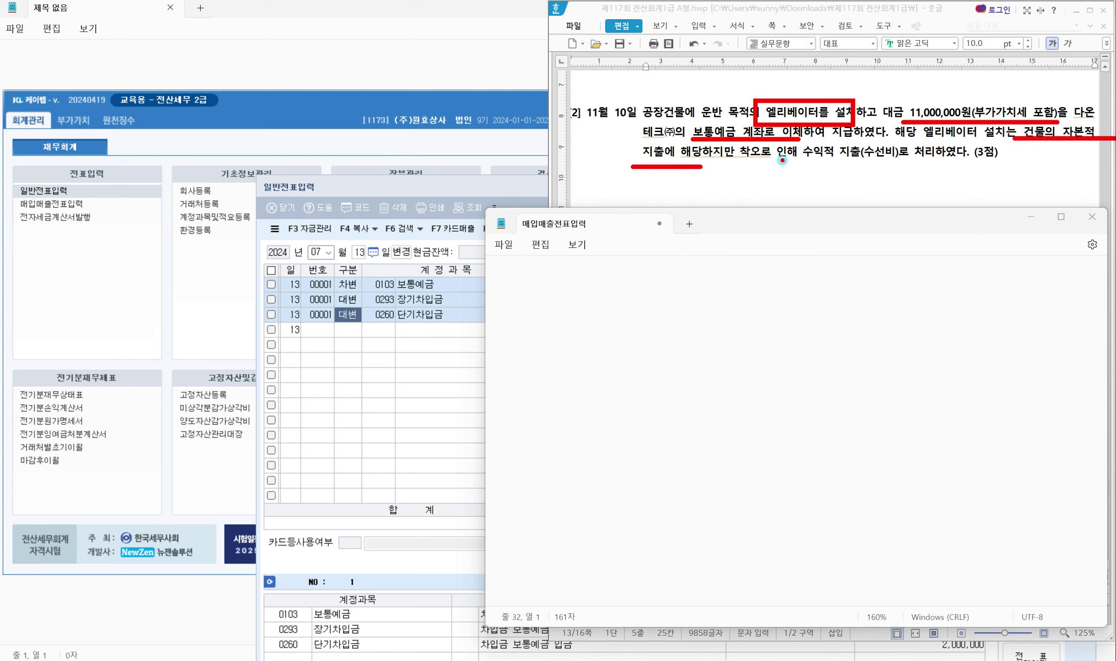
pyautogui.moveTo(800, 163); pyautogui.dragTo(927, 162)
pyautogui.moveTo(884, 169); pyautogui.dragTo(1044, 148)
pyautogui.moveTo(1034, 161)
pyautogui.mouseDown()
pyautogui.moveTo(1044, 147)
pyautogui.moveTo(1061, 160)
pyautogui.mouseUp()
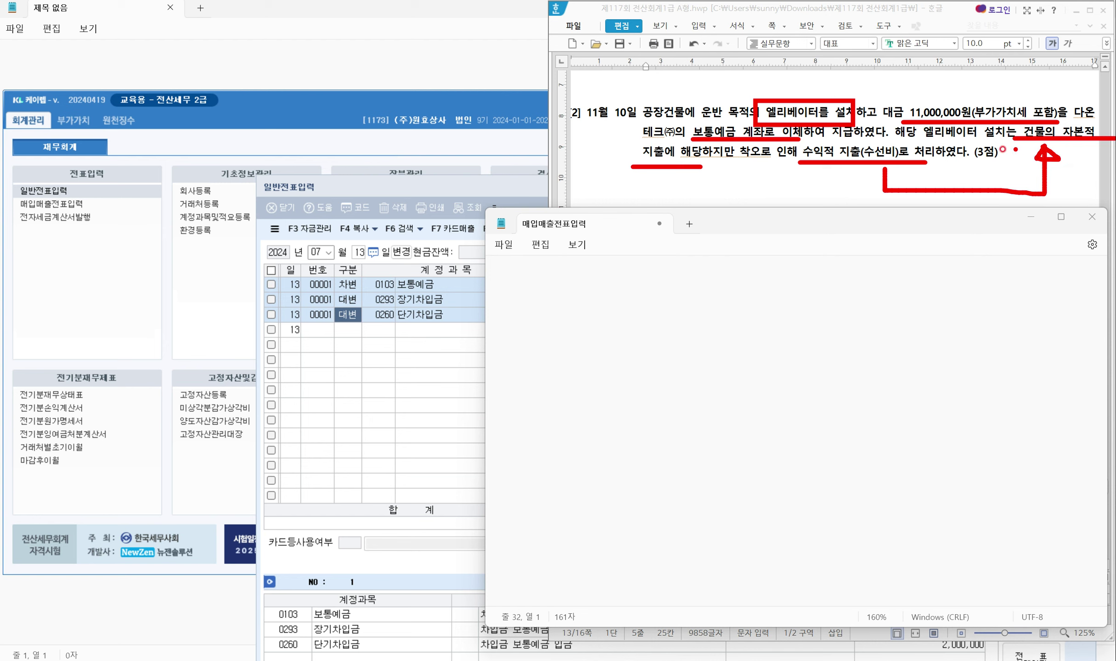
pyautogui.moveTo(989, 96); pyautogui.dragTo(1008, 84)
pyautogui.press('Escape')
# Write the note "부가가치세 포함 여부, 증빙서류(세금계산서, 계산서" in Notepad, continued on a second line with "현금영수증, 카드매출전표"
pyautogui.click(567, 363)
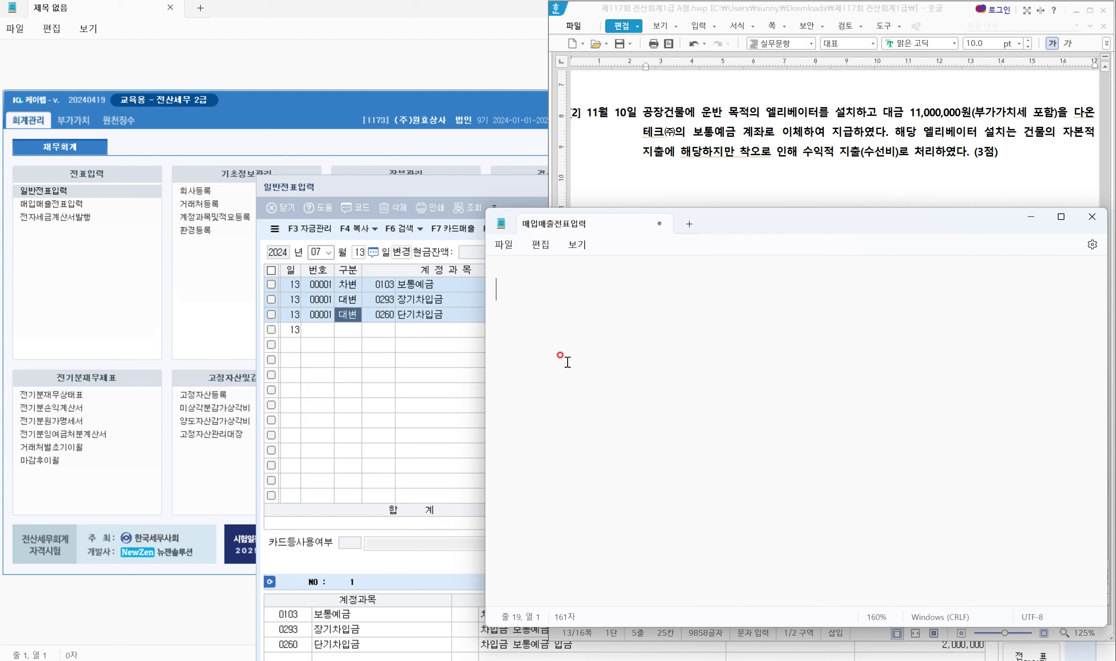
pyautogui.write('부가가치세 ')
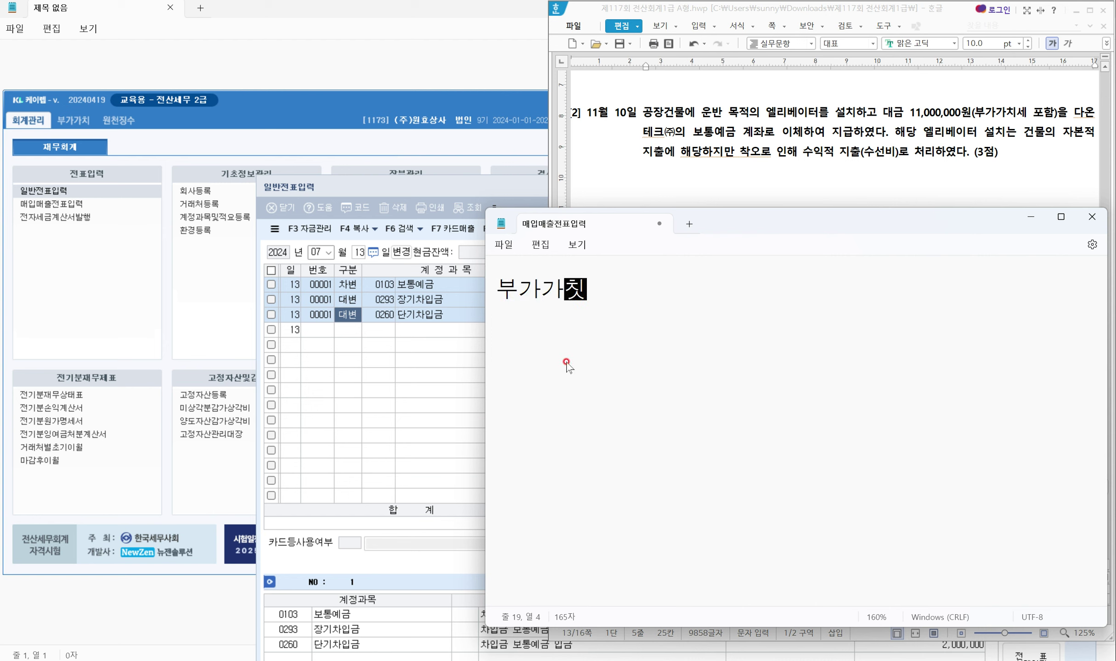
pyautogui.write('포함 ')
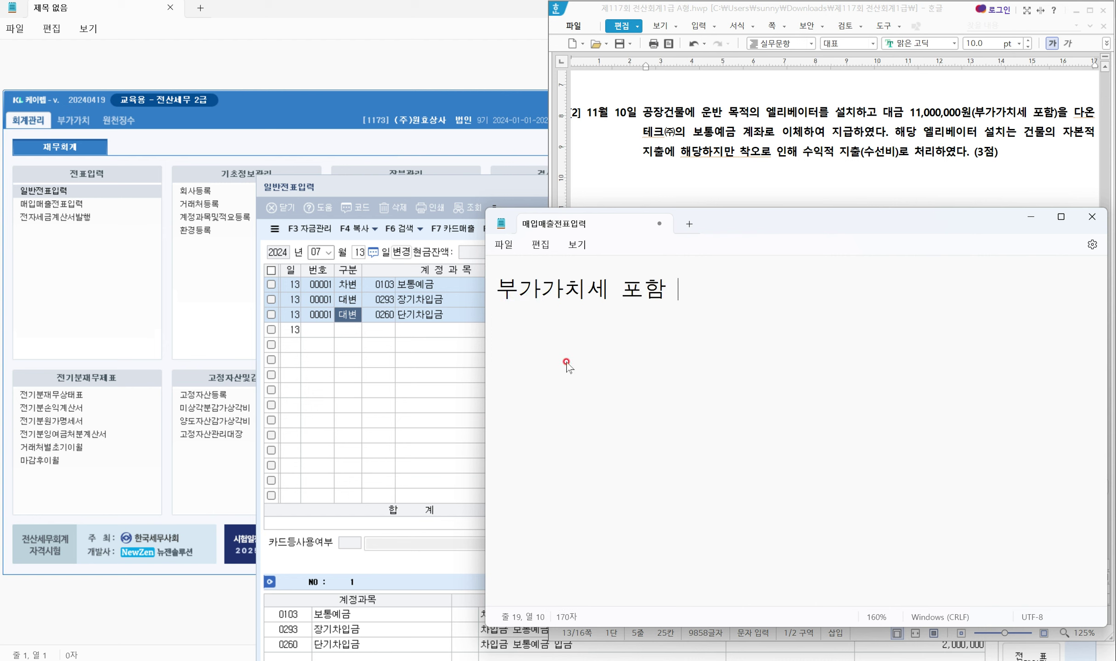
pyautogui.write('여부, ')
pyautogui.write('증빙서류')
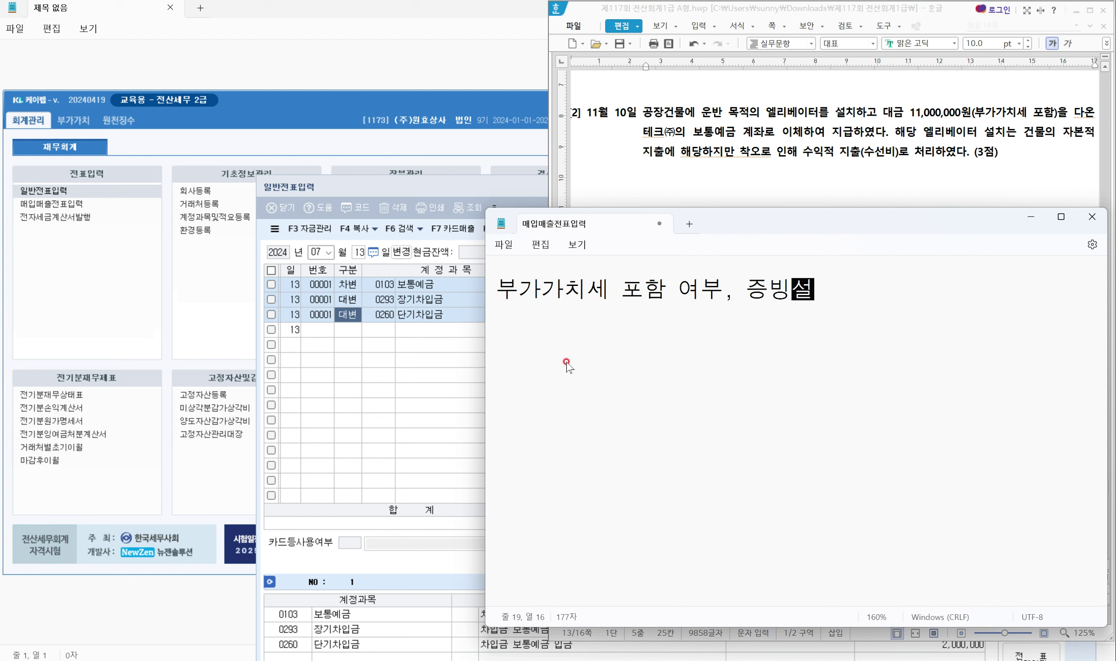
pyautogui.write('(')
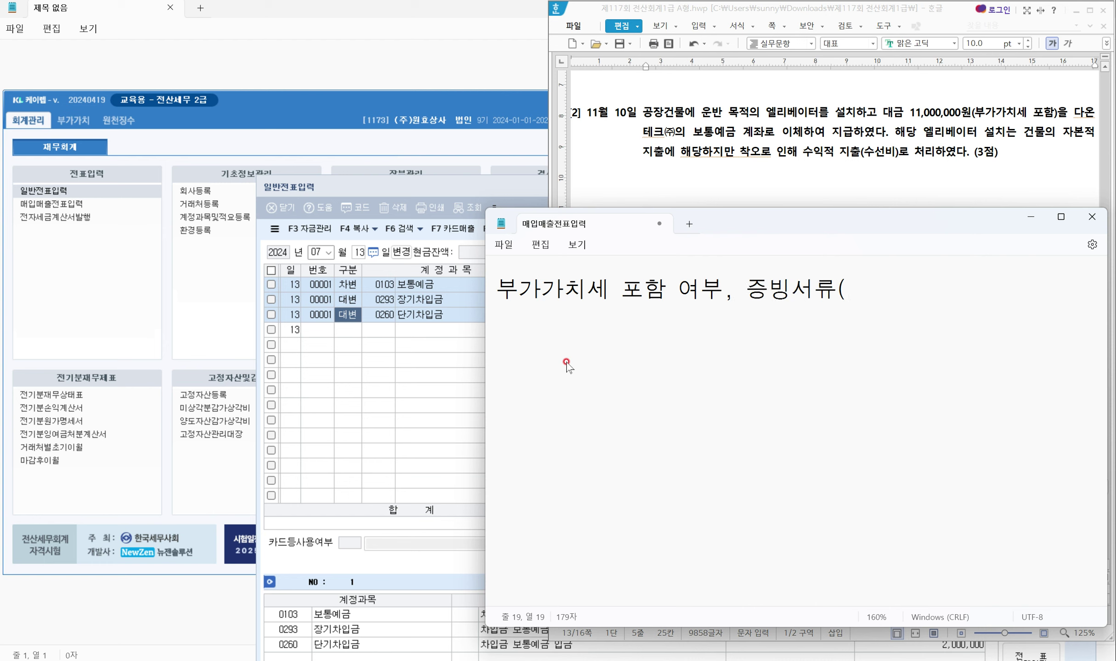
pyautogui.write('세금계산서, 계산서')
pyautogui.press('Return')
pyautogui.write('현금영수증, 카드매출ㅈ전표')
pyautogui.press('Return')
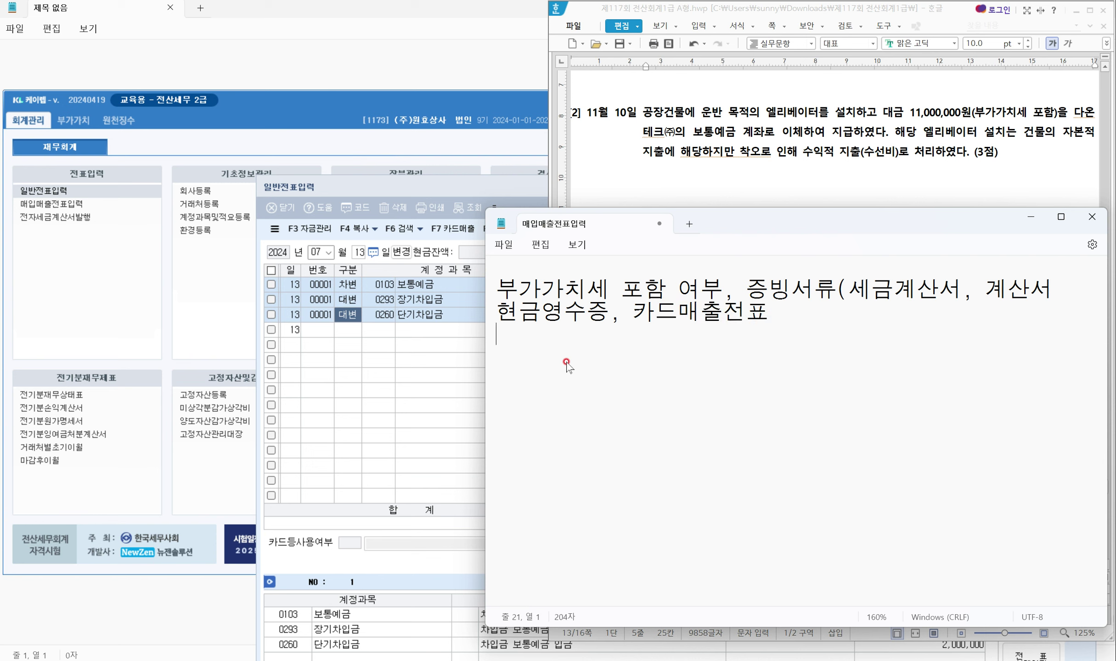
# Add the conclusion "-> 매입매출전표 수정" below the note on VAT and supporting documents
pyautogui.write('-> 매')
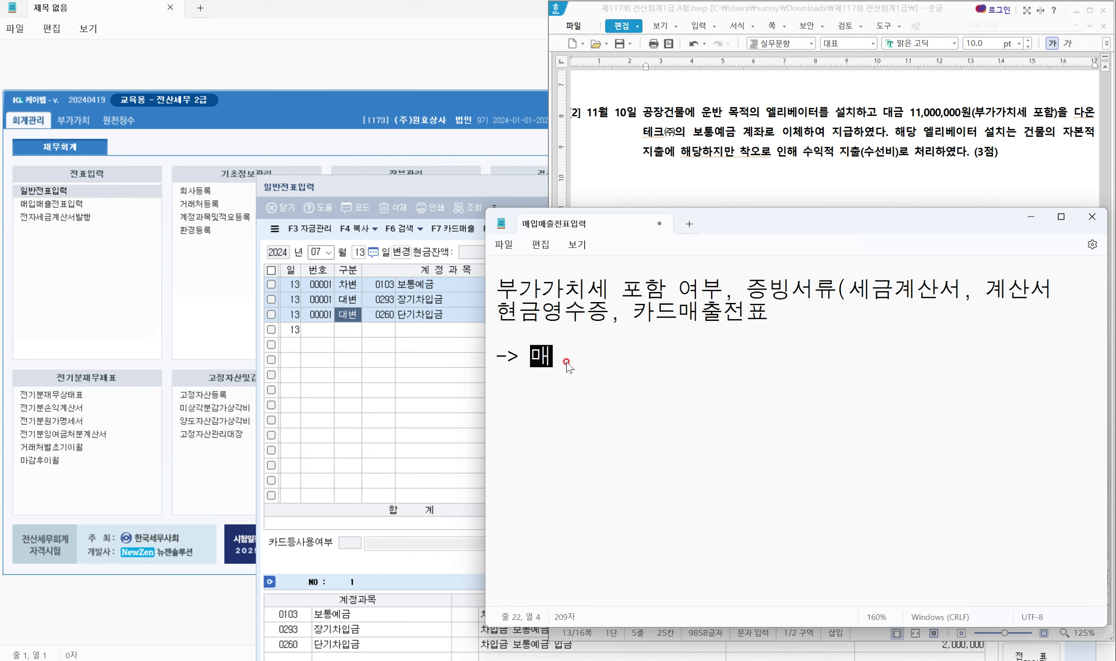
pyautogui.write('입매출전료')
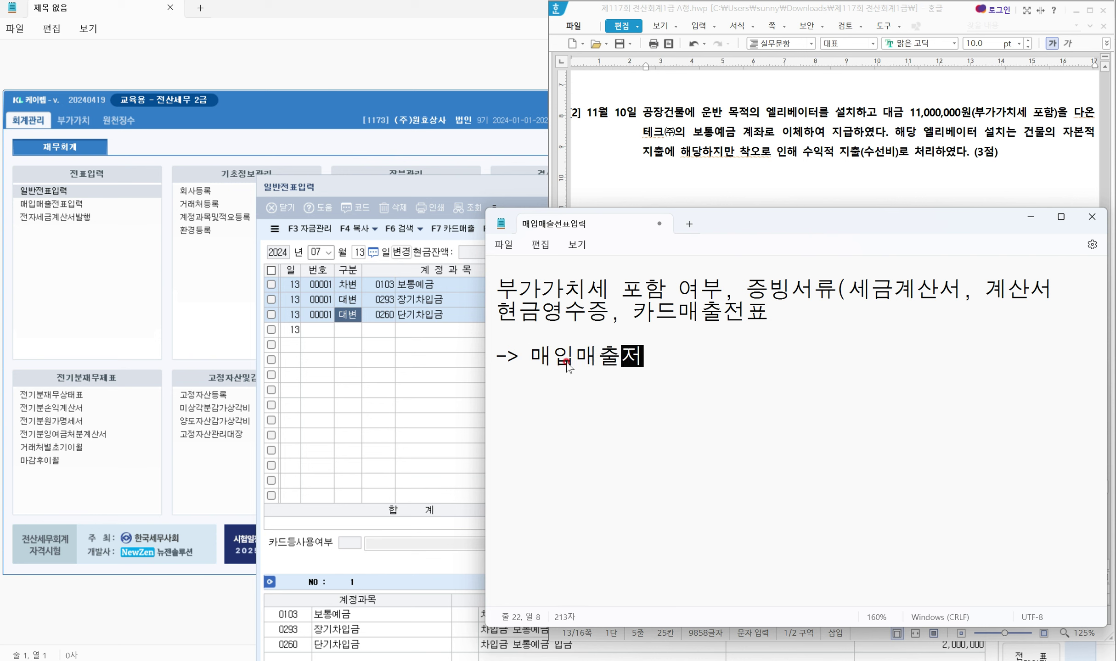
pyautogui.press('BackSpace')
pyautogui.write('표 수어')
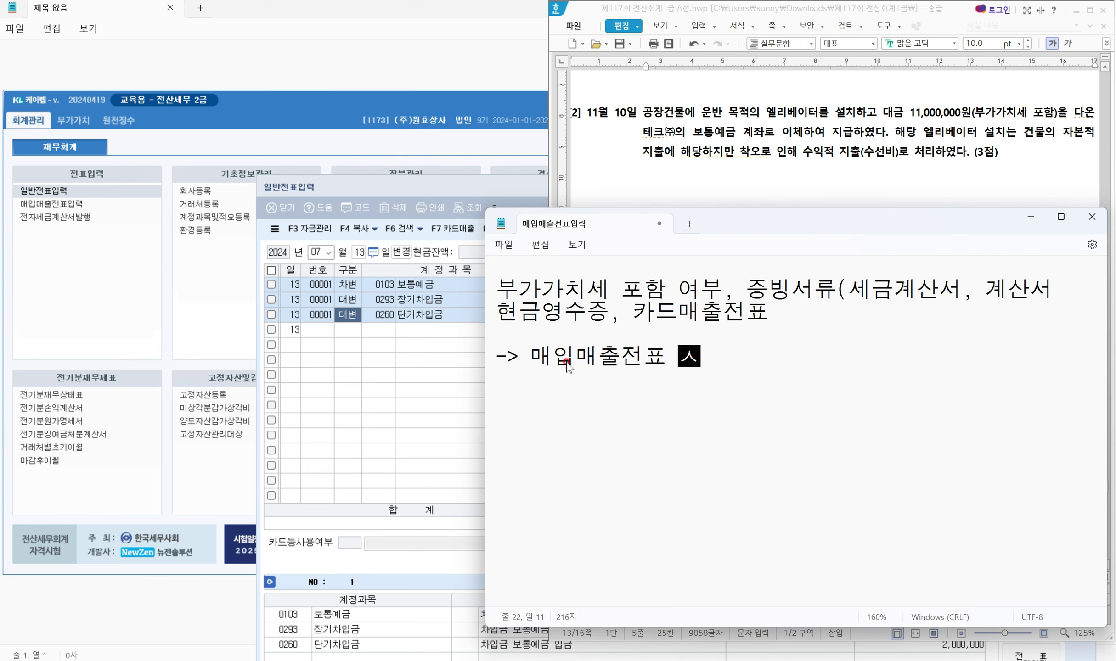
pyautogui.press('BackSpace')
pyautogui.press('BackSpace')
pyautogui.write('정')
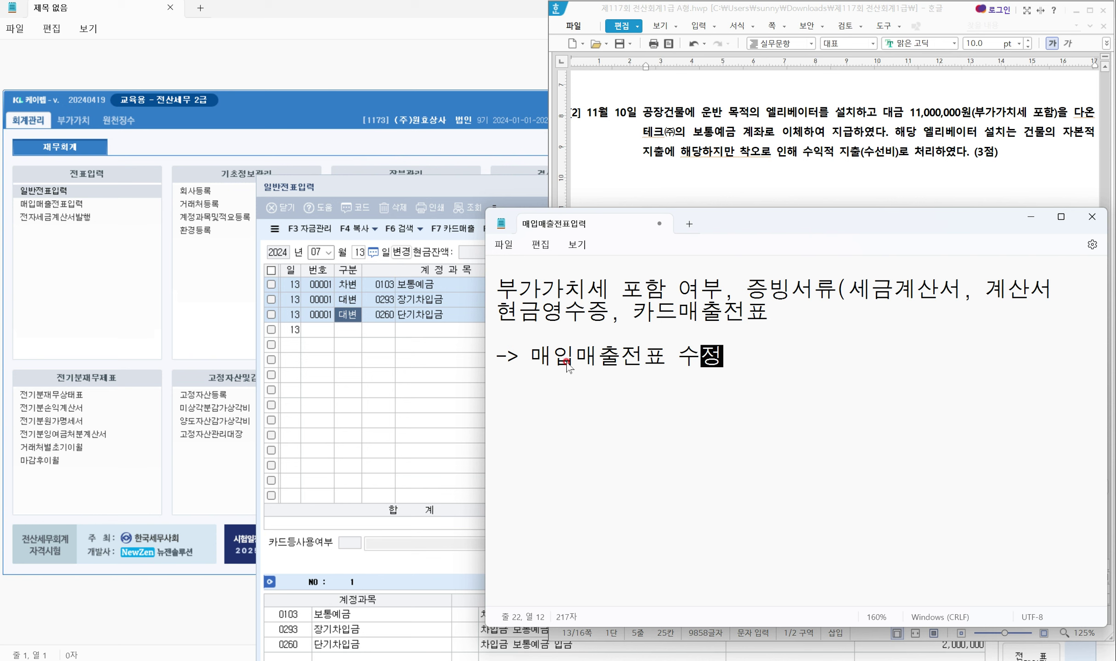
pyautogui.moveTo(775, 379); pyautogui.dragTo(496, 289)
pyautogui.click(563, 291)
# Switch back to the accounting program, close 일반전표입력 and open 매입매출전표입력
pyautogui.click(672, 157)
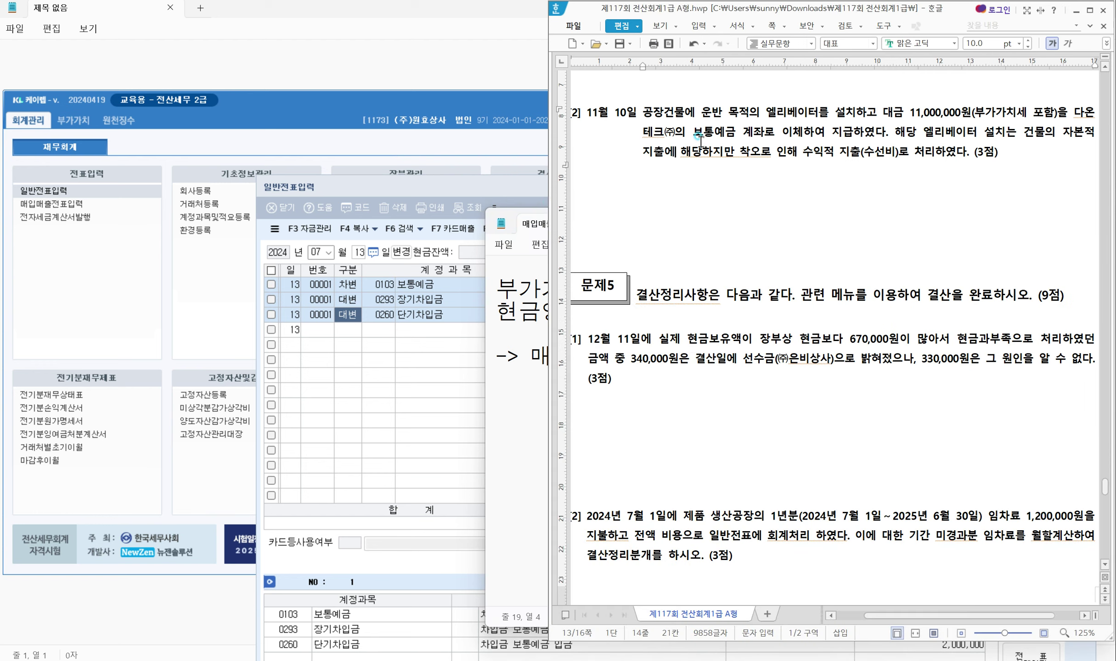
pyautogui.click(434, 205)
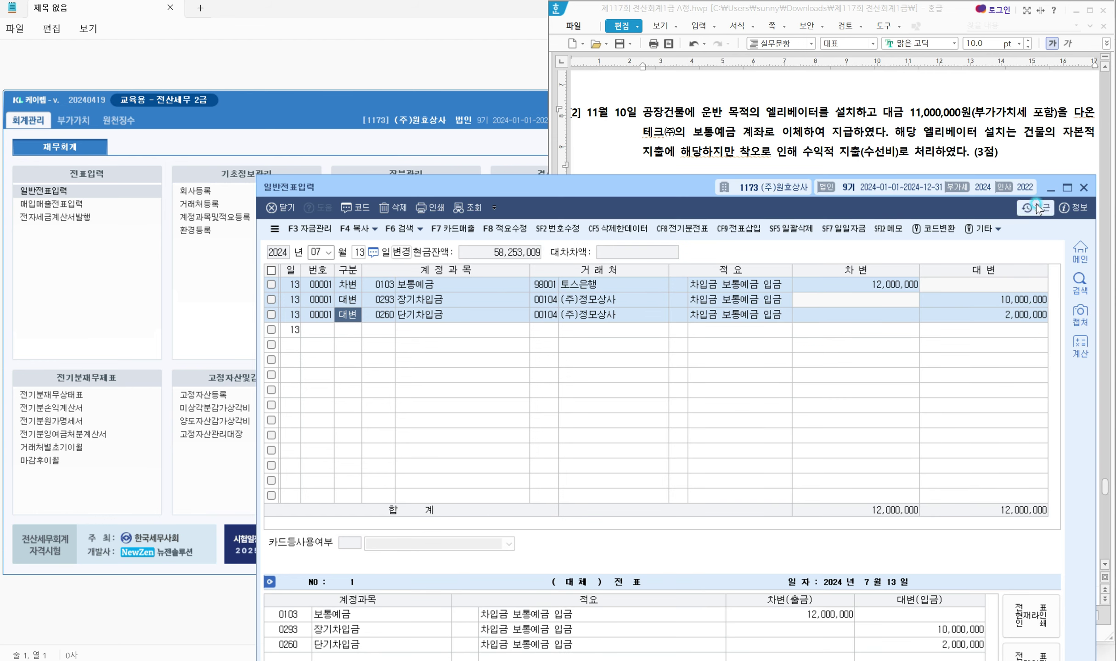
pyautogui.click(1084, 188)
pyautogui.click(23, 198)
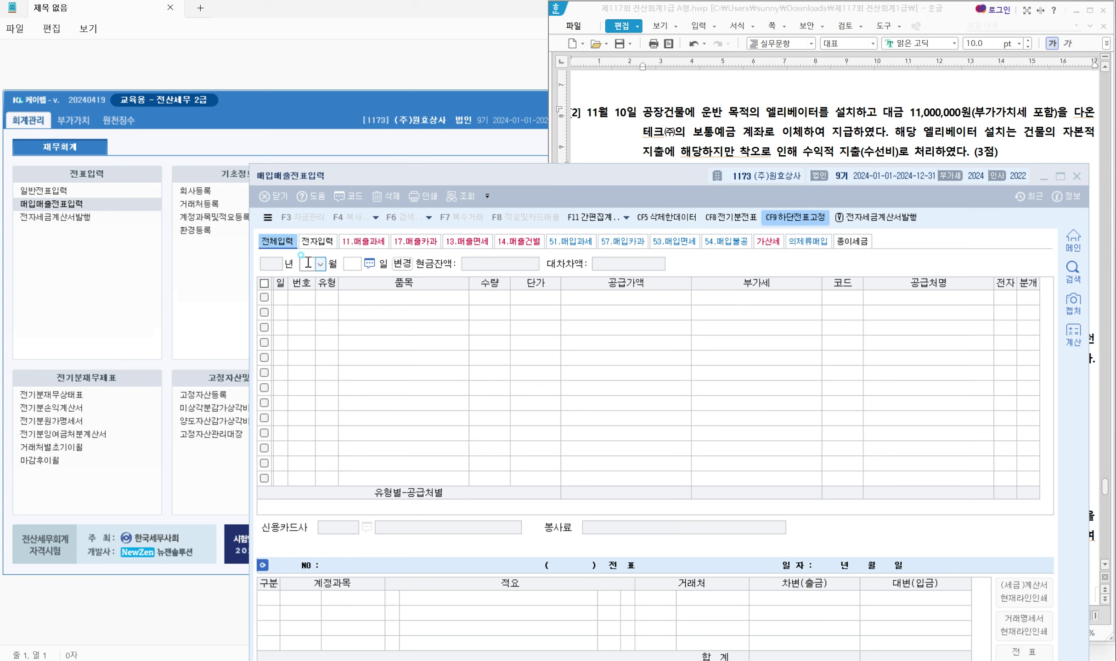
# Load the purchase and sales vouchers of November 10 and display the journal lines of the 엘리베이터 설치 entry
pyautogui.write('11')
pyautogui.press('Return')
pyautogui.write('1')
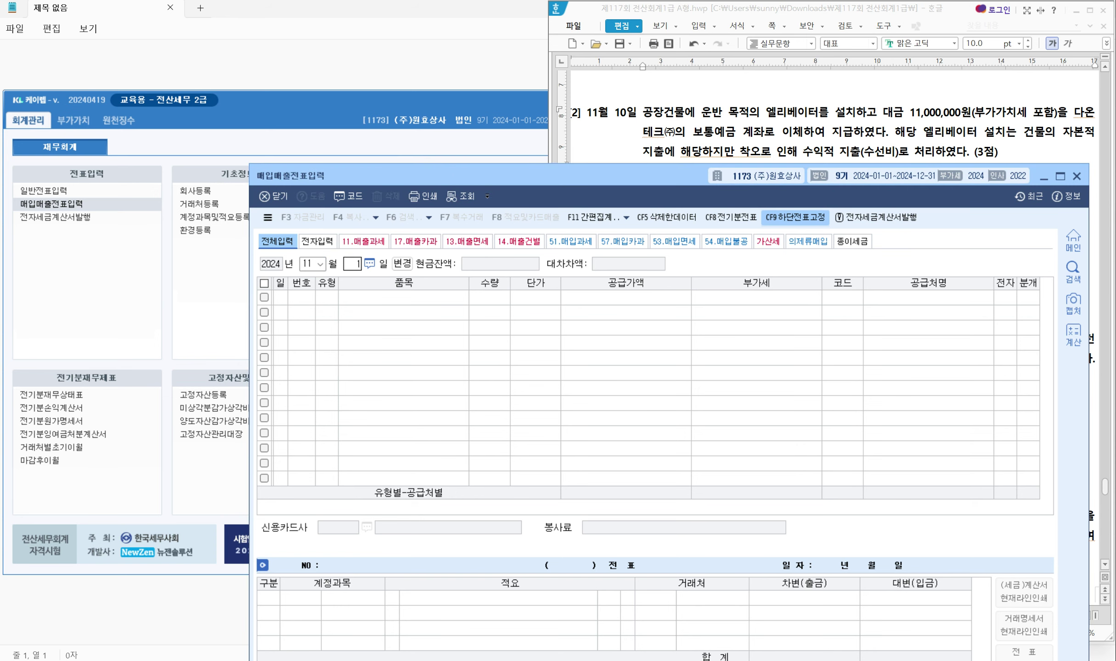
pyautogui.write('0')
pyautogui.press('Return')
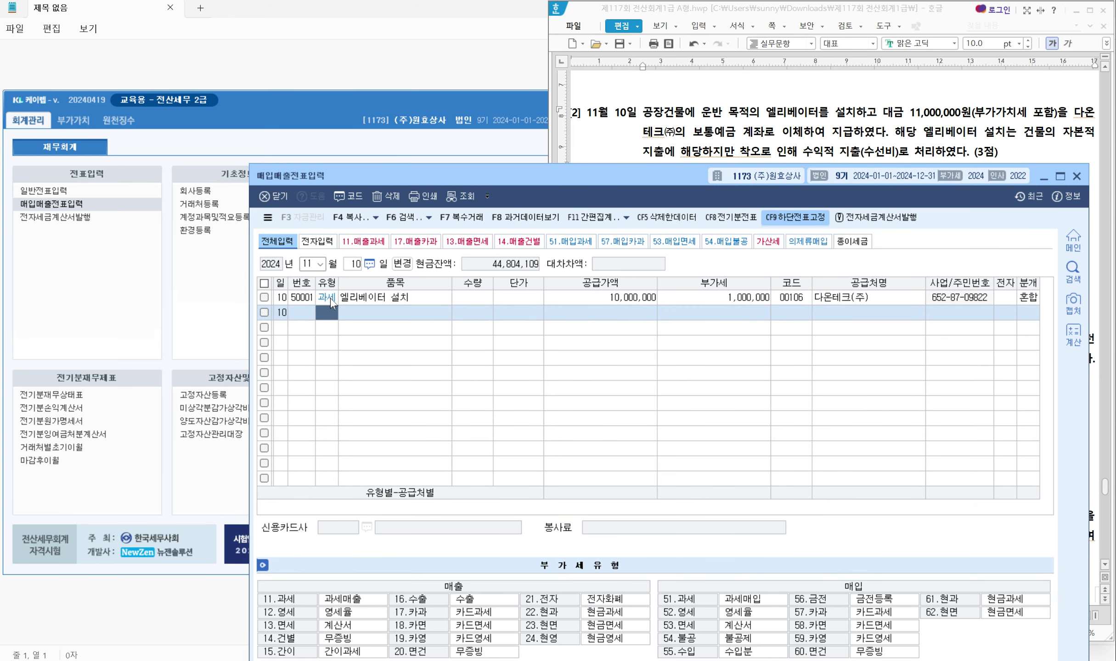
pyautogui.click(368, 298)
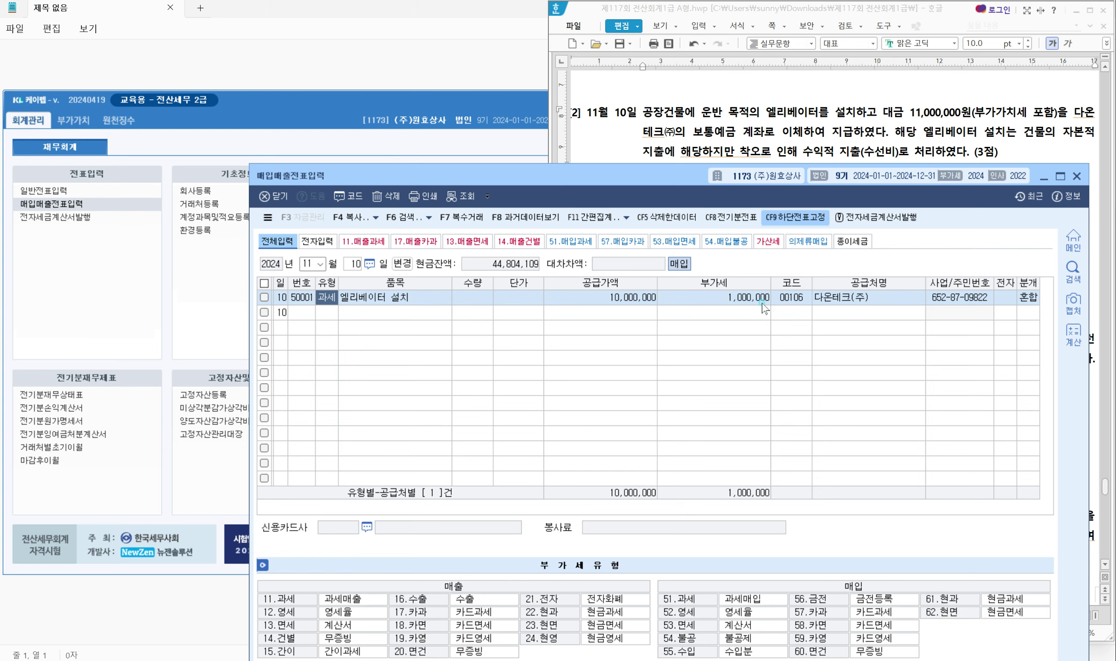
pyautogui.click(611, 299)
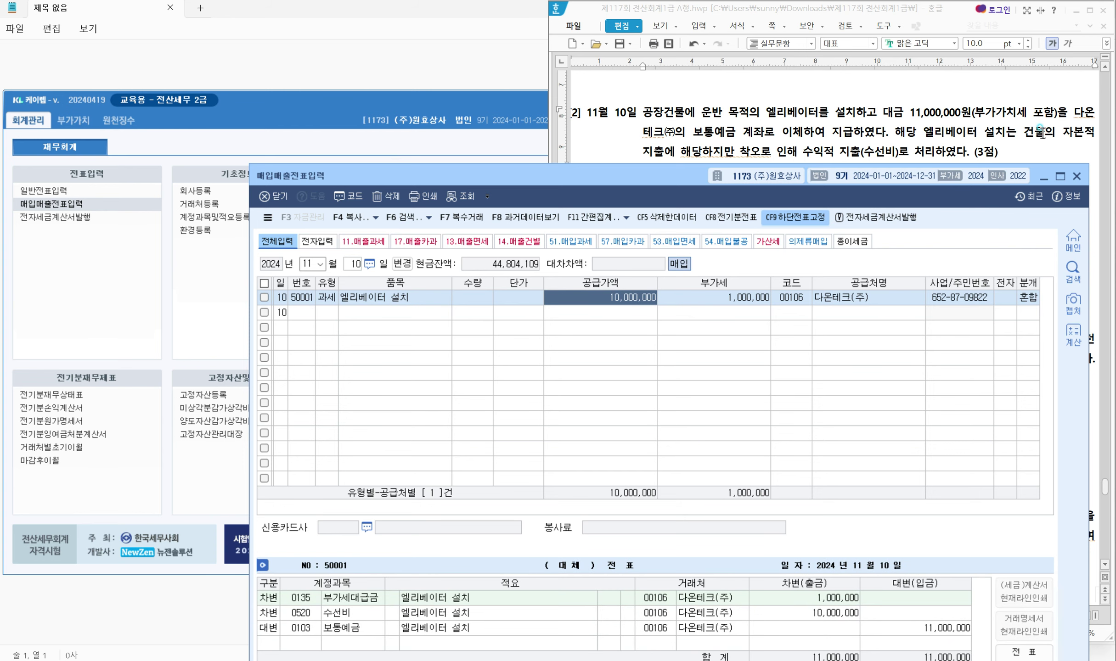
# Replace the 수선비 debit account of the November 10 엘리베이터 설치 voucher with 0202 건물 and complete the entry
pyautogui.moveTo(684, 179); pyautogui.dragTo(685, 64)
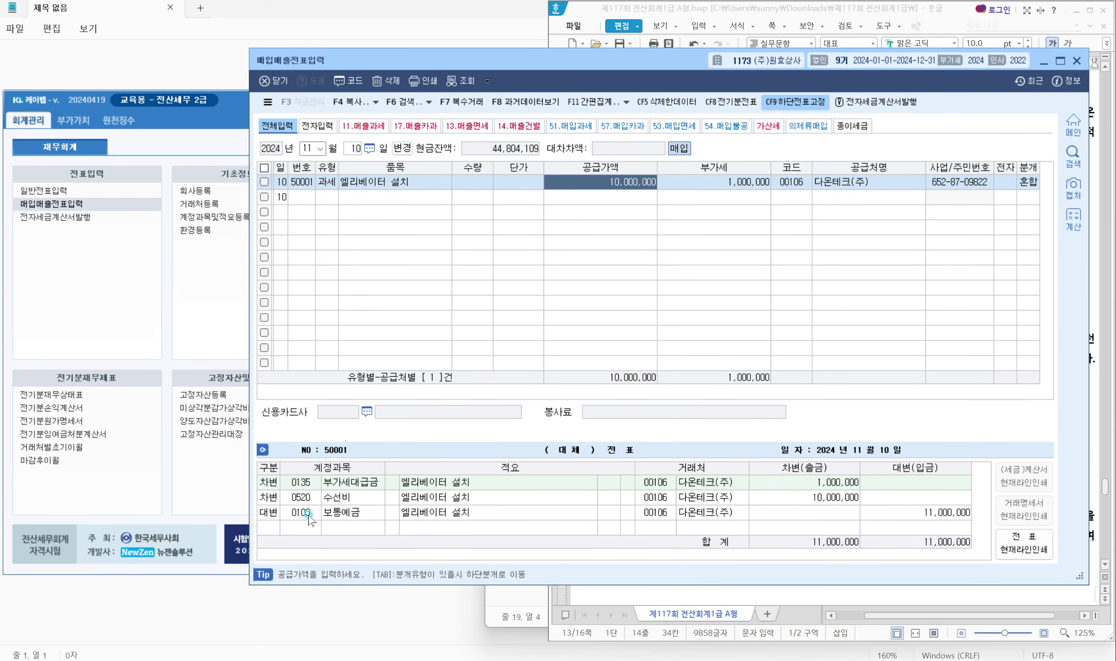
pyautogui.moveTo(260, 488); pyautogui.dragTo(489, 506)
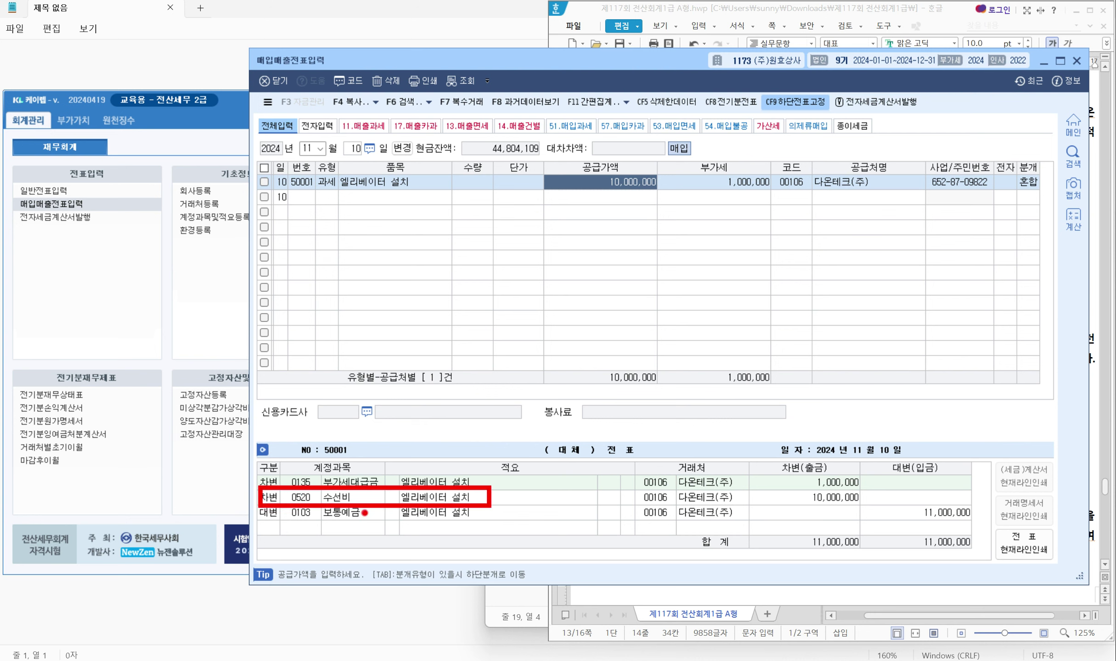
pyautogui.click(327, 499)
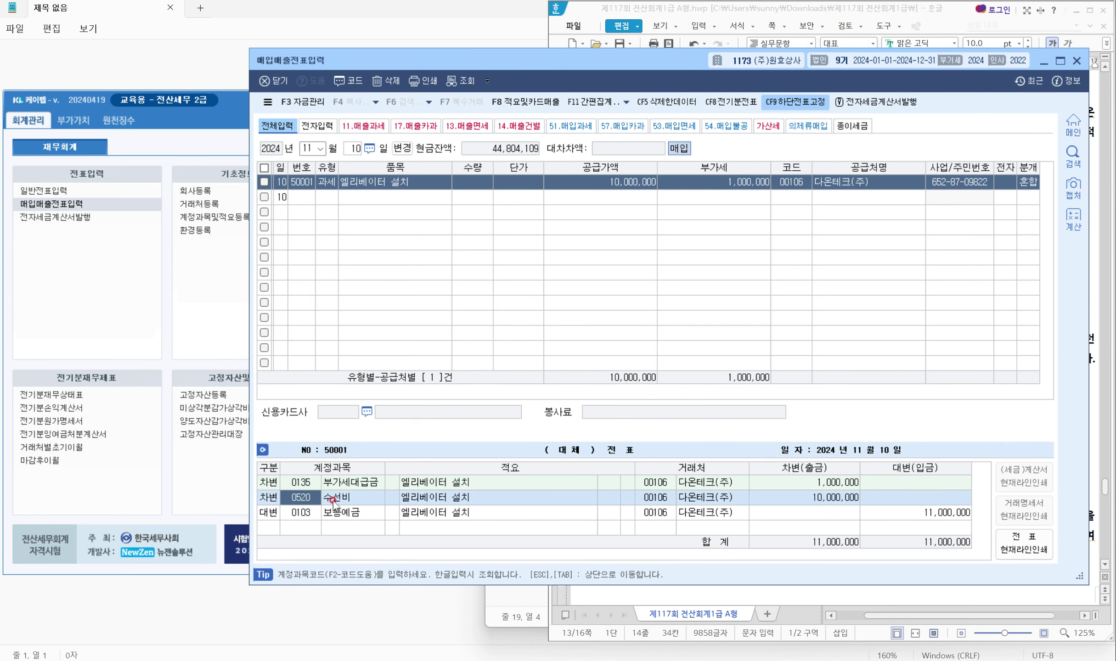
pyautogui.write('건물')
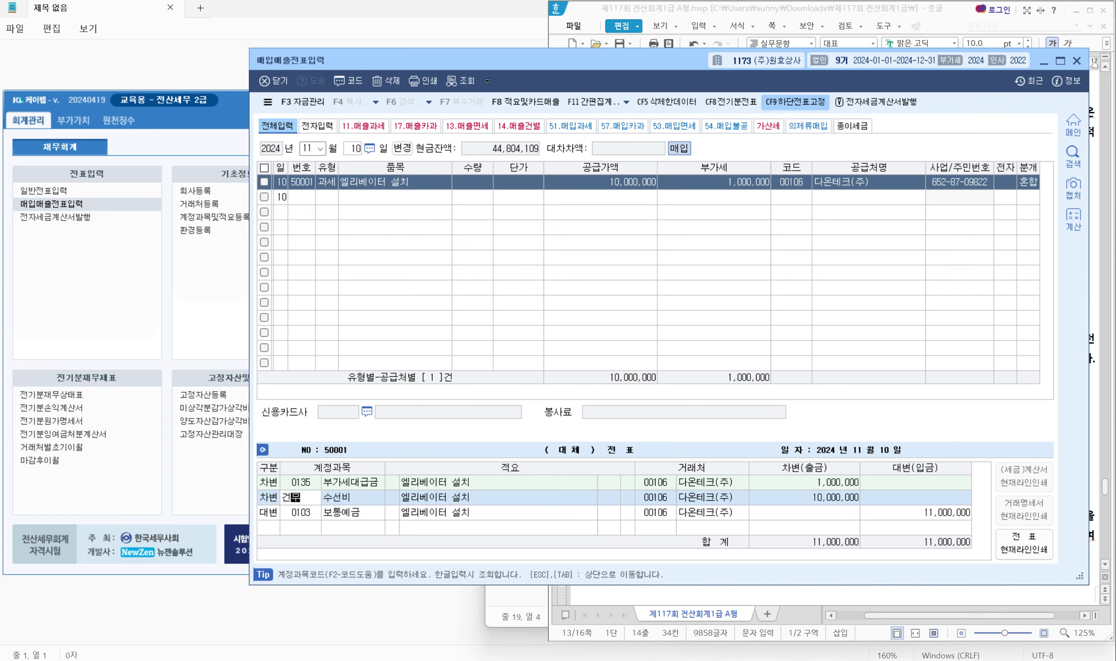
pyautogui.press('Return')
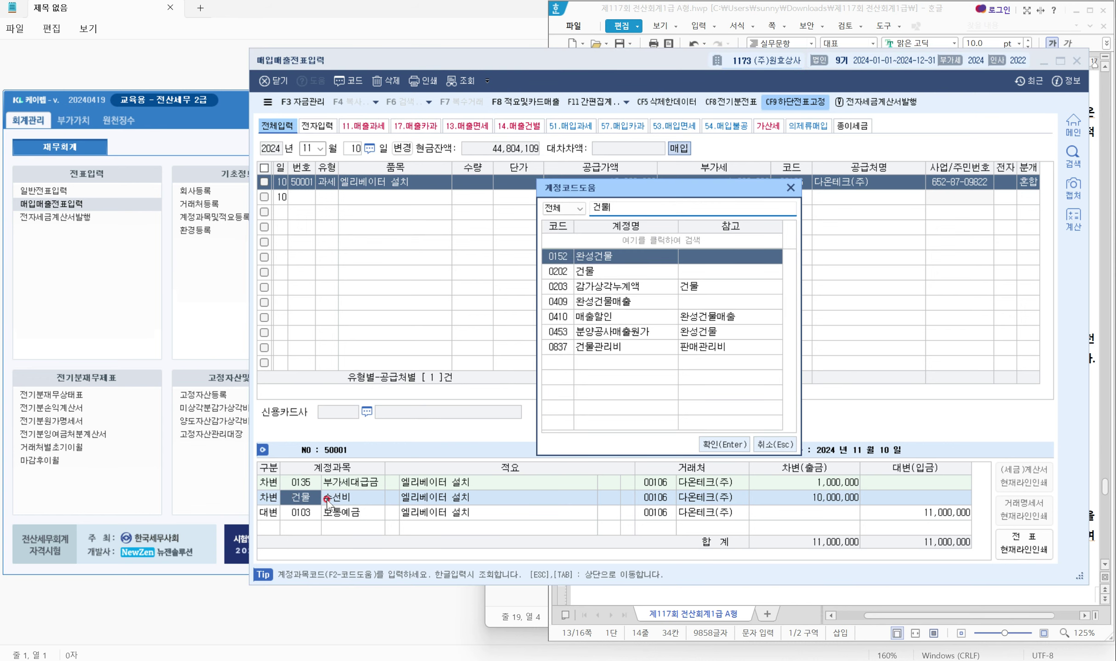
pyautogui.press('Down')
pyautogui.press('Return')
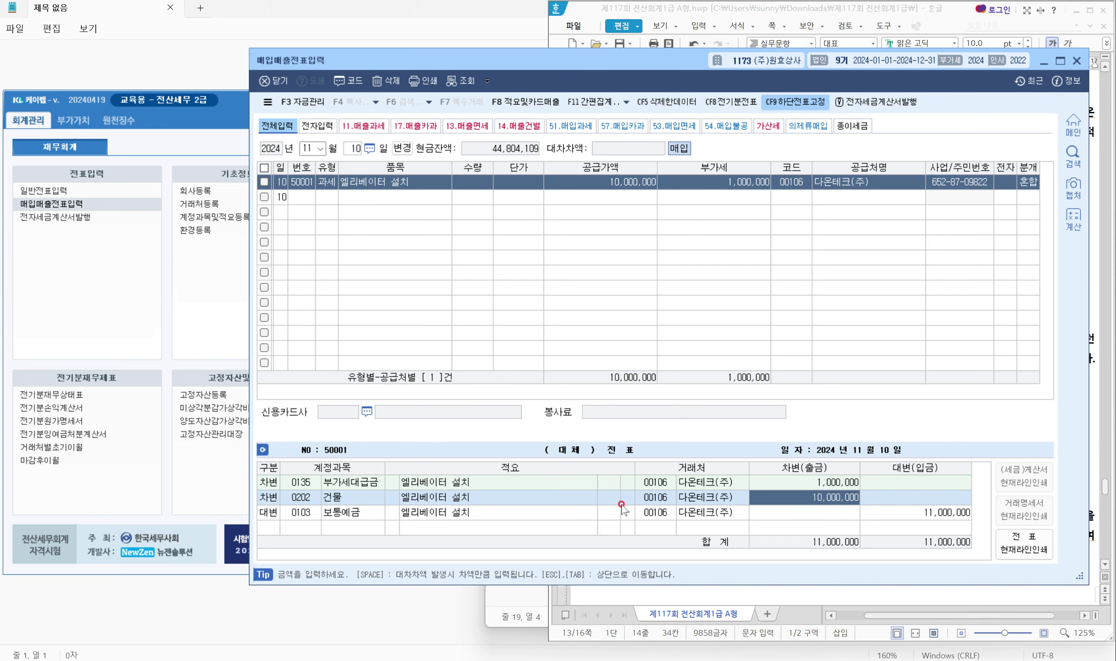
pyautogui.press('Return')
pyautogui.press('Return')
pyautogui.press('Return')
pyautogui.press('Return')
pyautogui.press('Return')
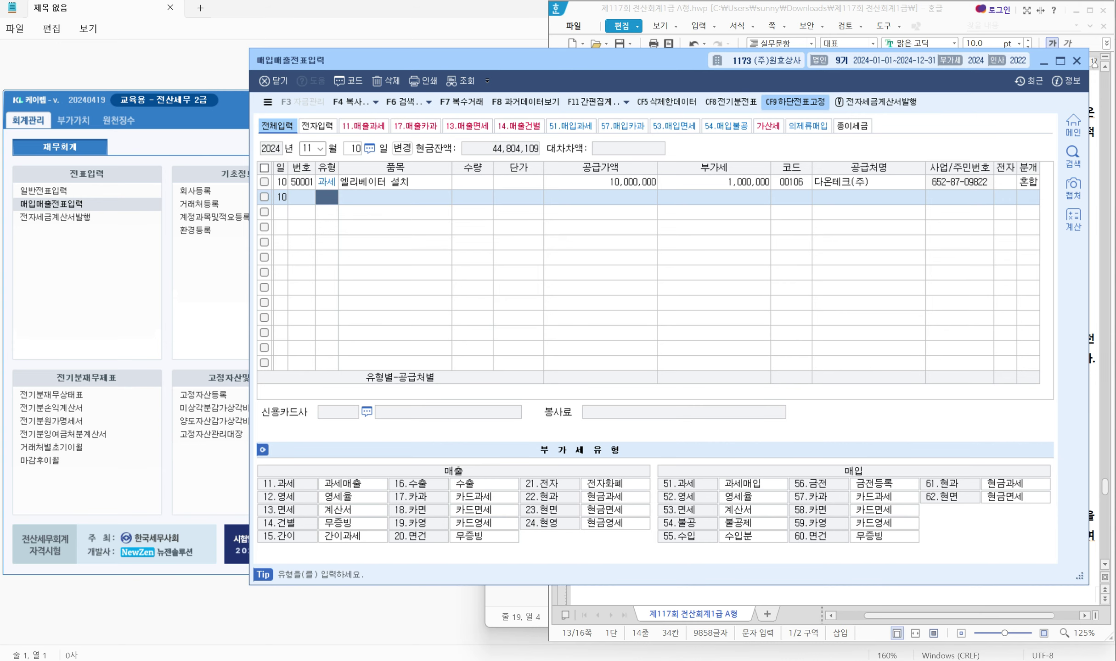
# Switch to the exam document and examine question [1] of 문제5 on settling the 현금과부족 at year-end
pyautogui.hotkey('alt', 'Tab')
pyautogui.click(776, 266)
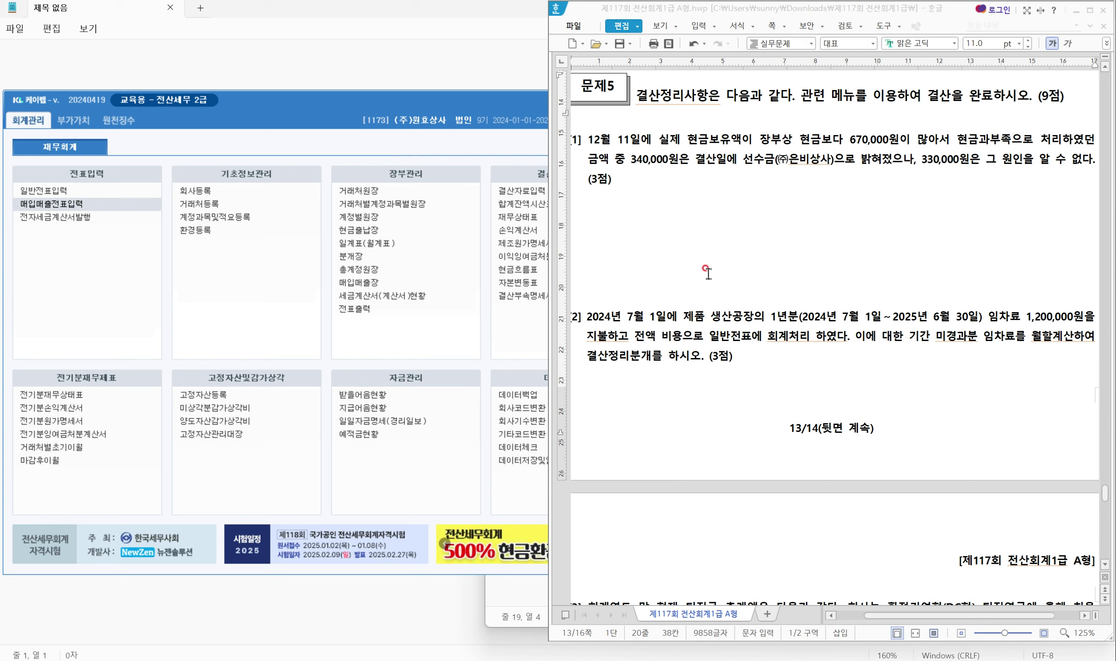
pyautogui.moveTo(631, 82); pyautogui.dragTo(729, 110)
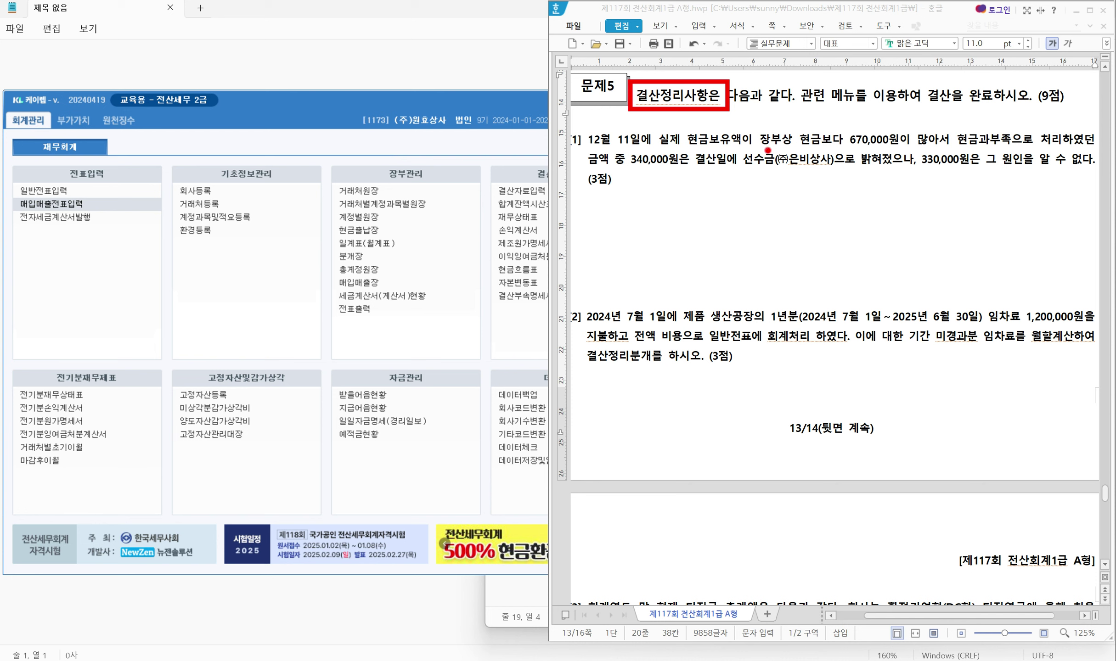
pyautogui.moveTo(844, 124)
pyautogui.mouseDown()
pyautogui.moveTo(856, 150)
pyautogui.moveTo(1059, 151)
pyautogui.mouseUp()
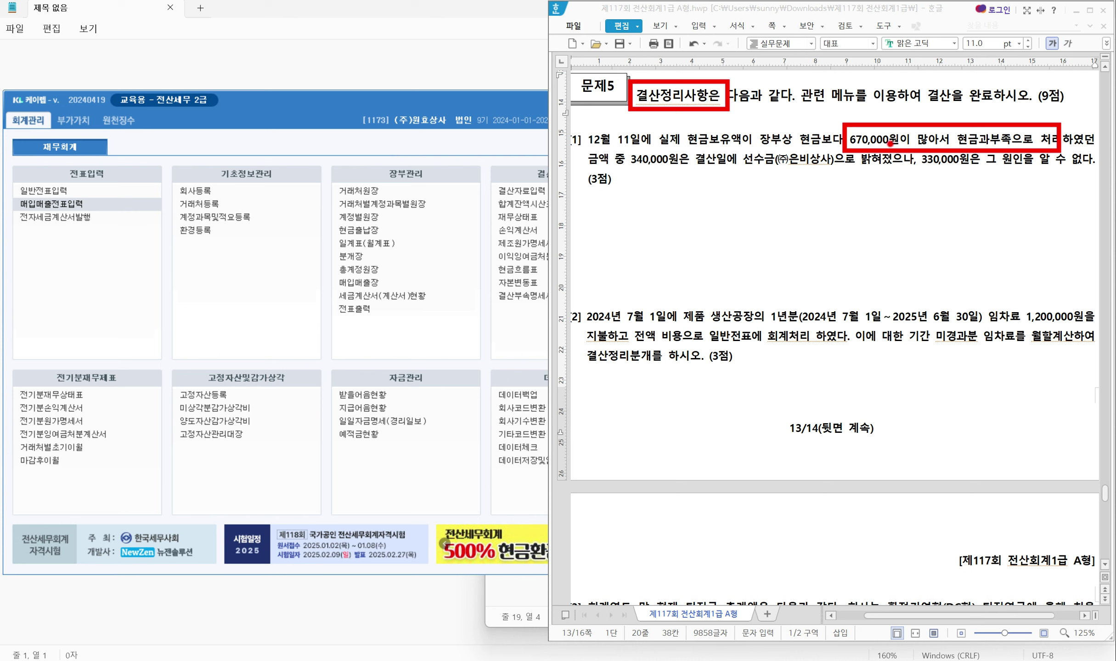
pyautogui.moveTo(979, 107); pyautogui.dragTo(1007, 103)
pyautogui.moveTo(628, 164); pyautogui.dragTo(852, 168)
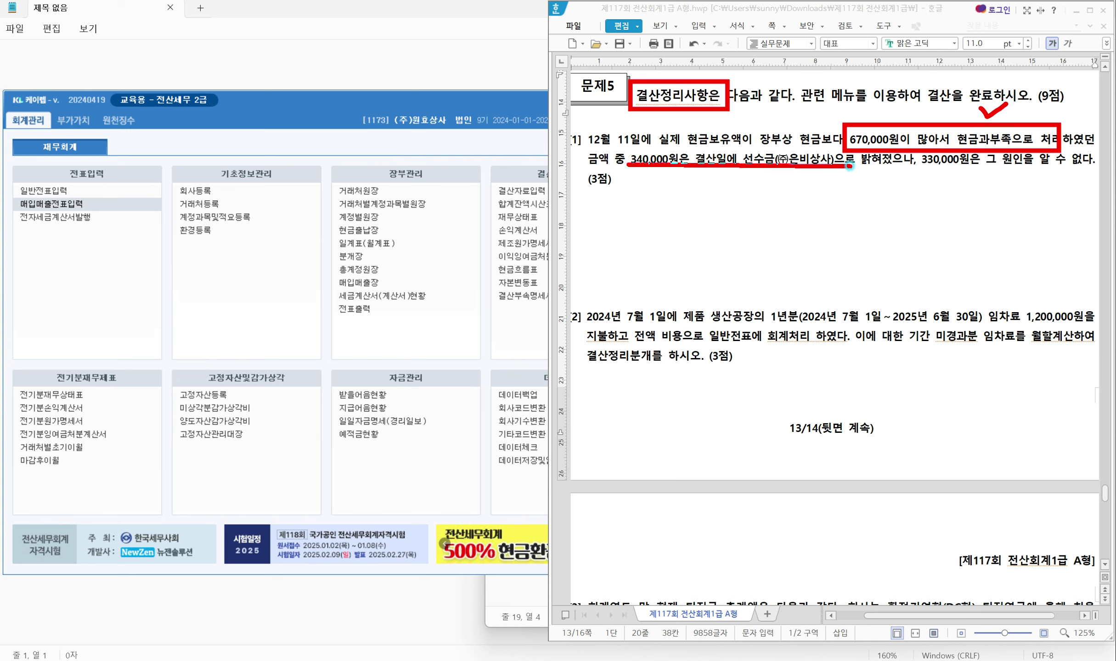
pyautogui.moveTo(908, 168); pyautogui.dragTo(1036, 169)
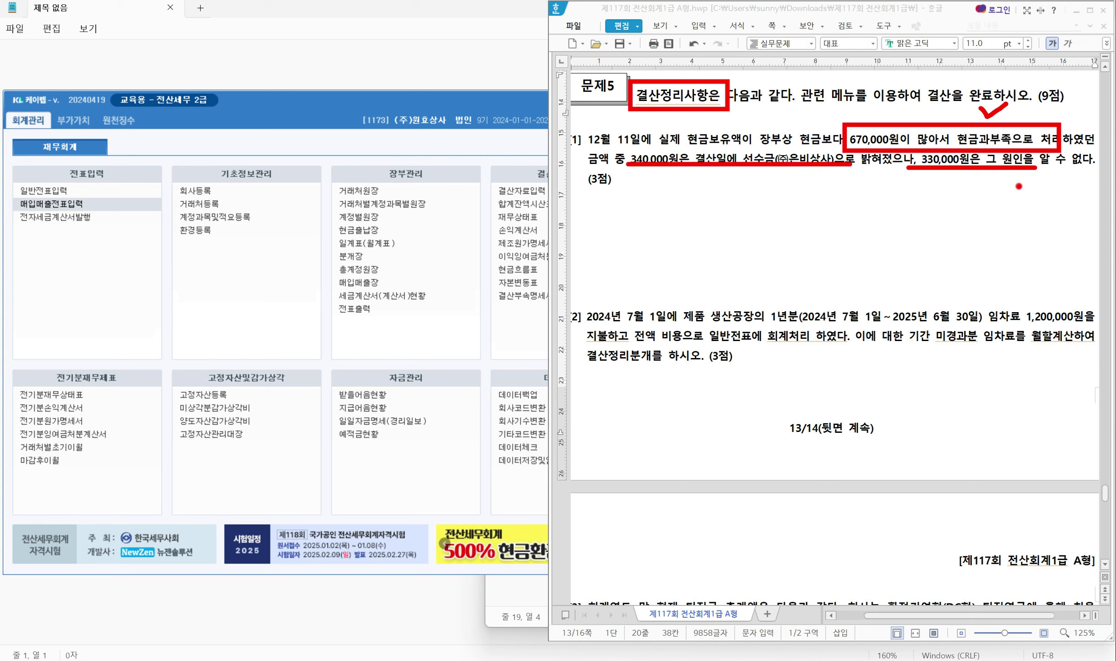
pyautogui.press('Escape')
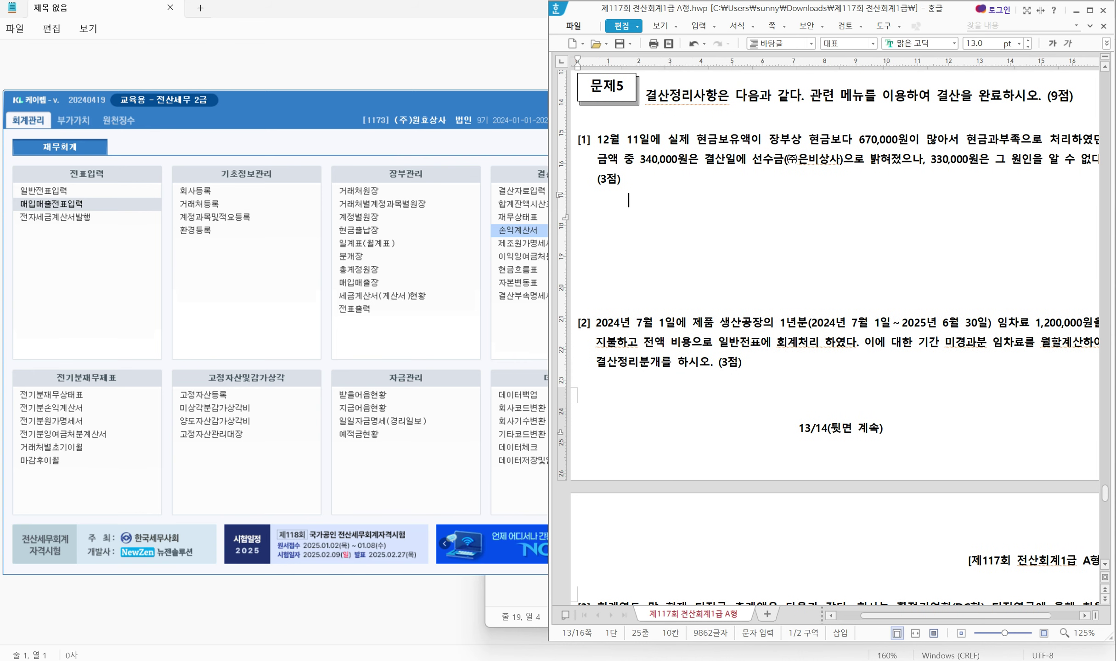
# Write the entry "12/31 현금과부족 670,000 / 선수금 ㈜은비상사 340,000" below question [1] of 문제5
pyautogui.click(643, 205)
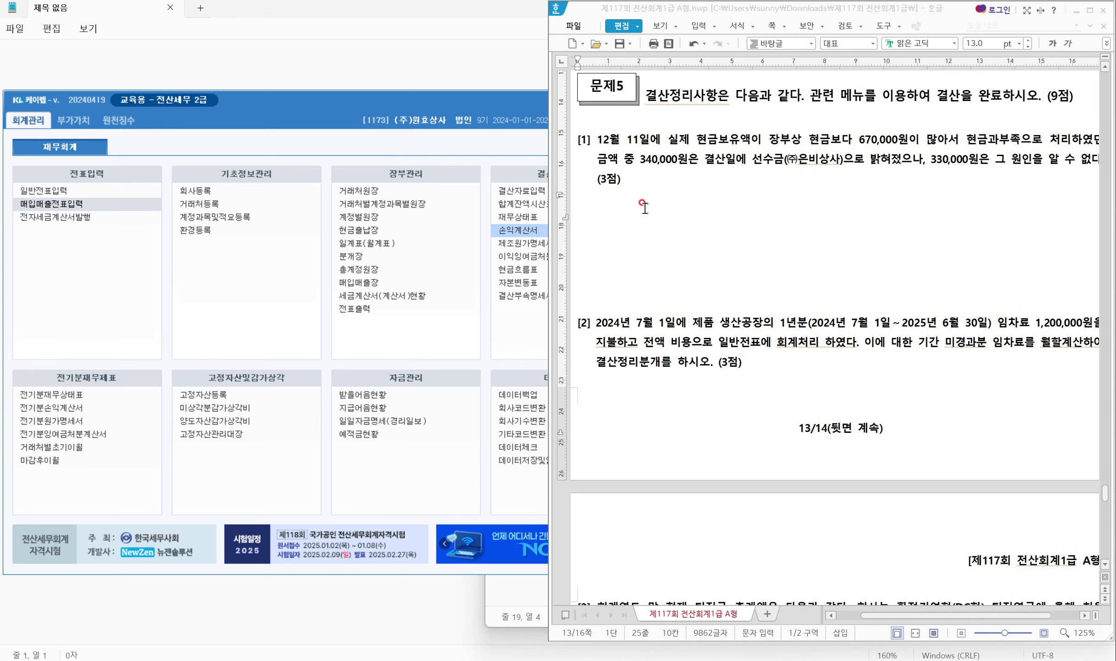
pyautogui.click(631, 269)
pyautogui.write('12/31')
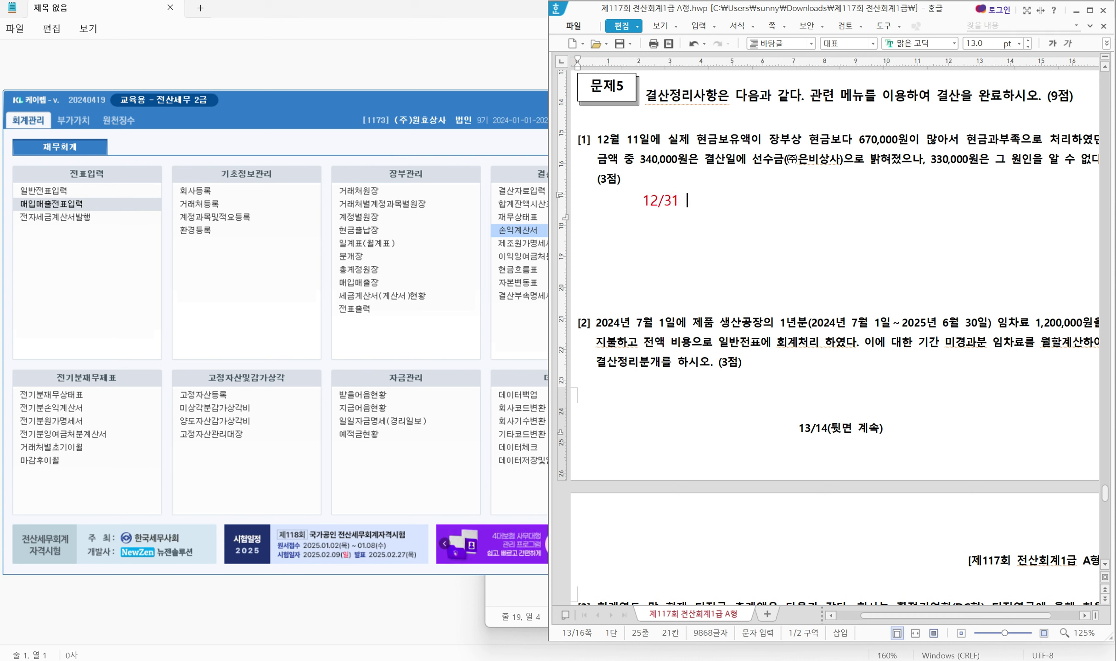
pyautogui.write(' 현그금과부족 ')
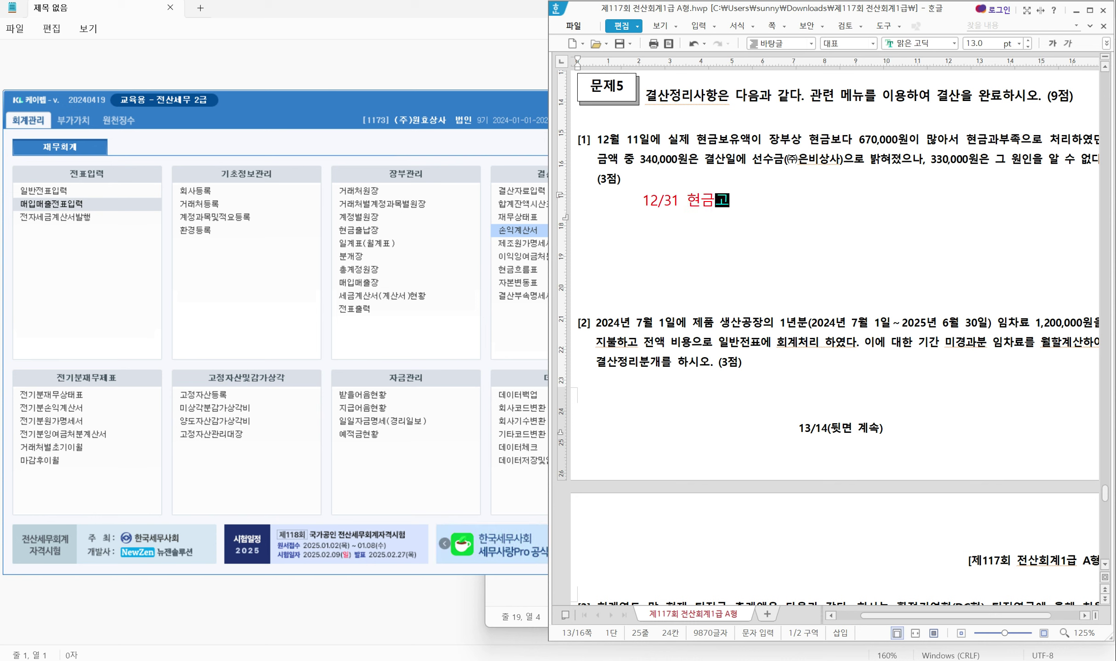
pyautogui.write('6')
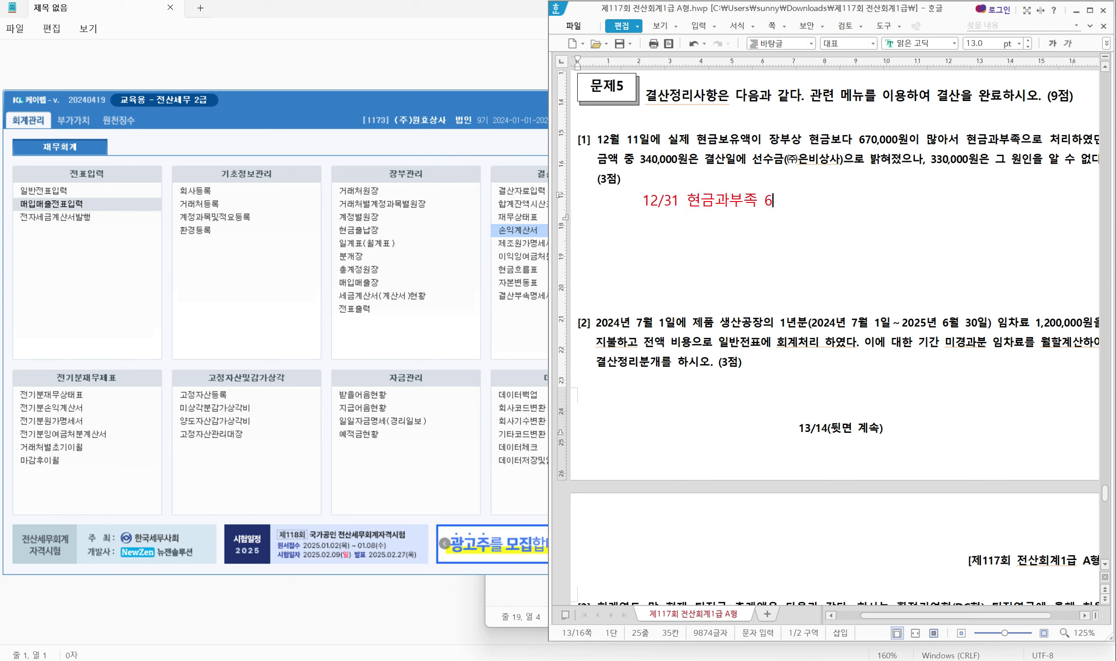
pyautogui.write('70,000  /')
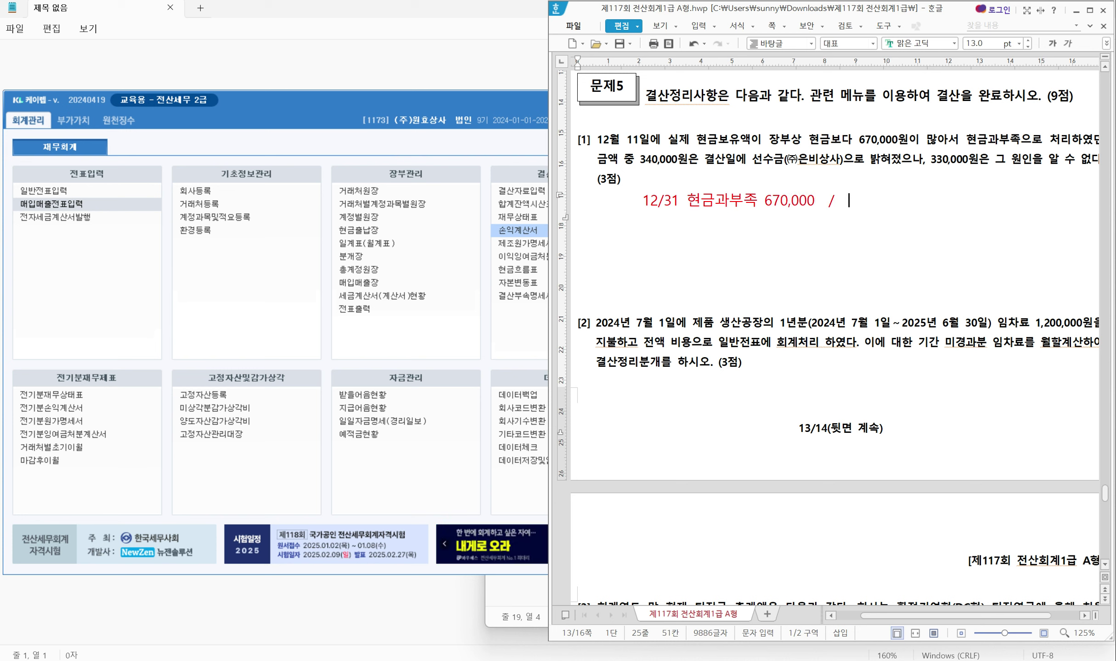
pyautogui.write('선수')
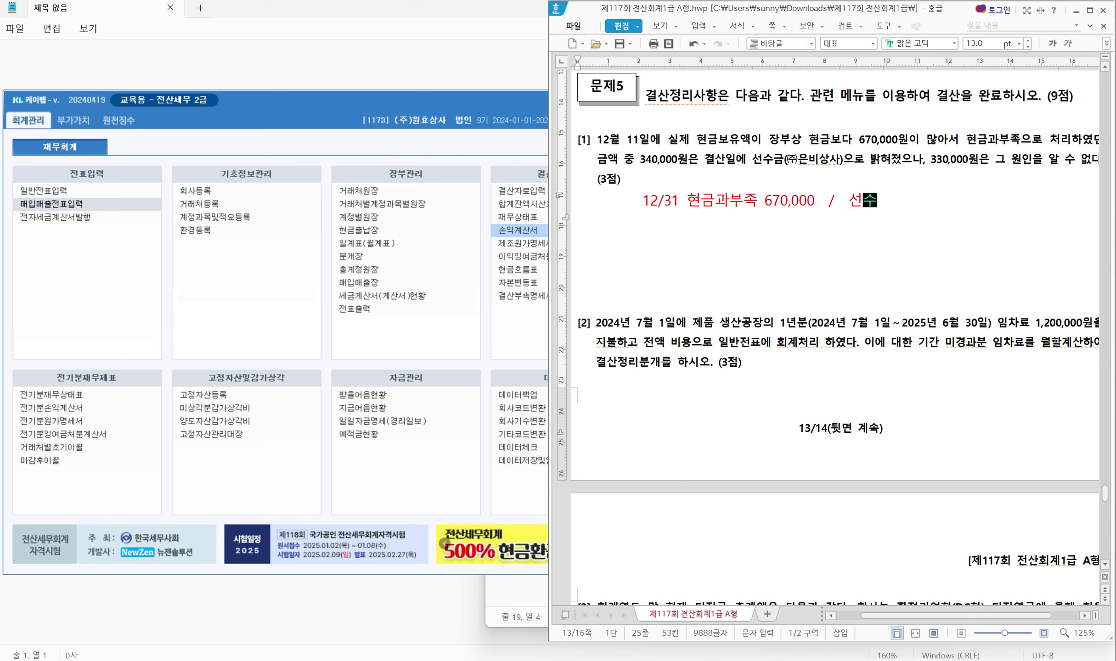
pyautogui.write('금 (주')
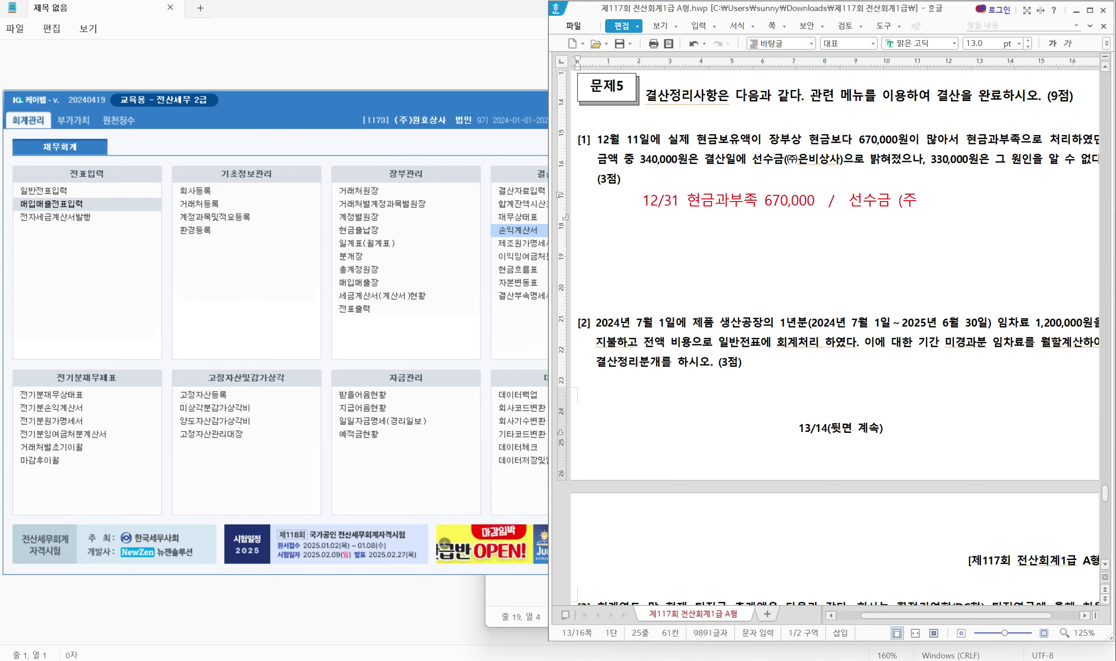
pyautogui.write(')은비상사 ')
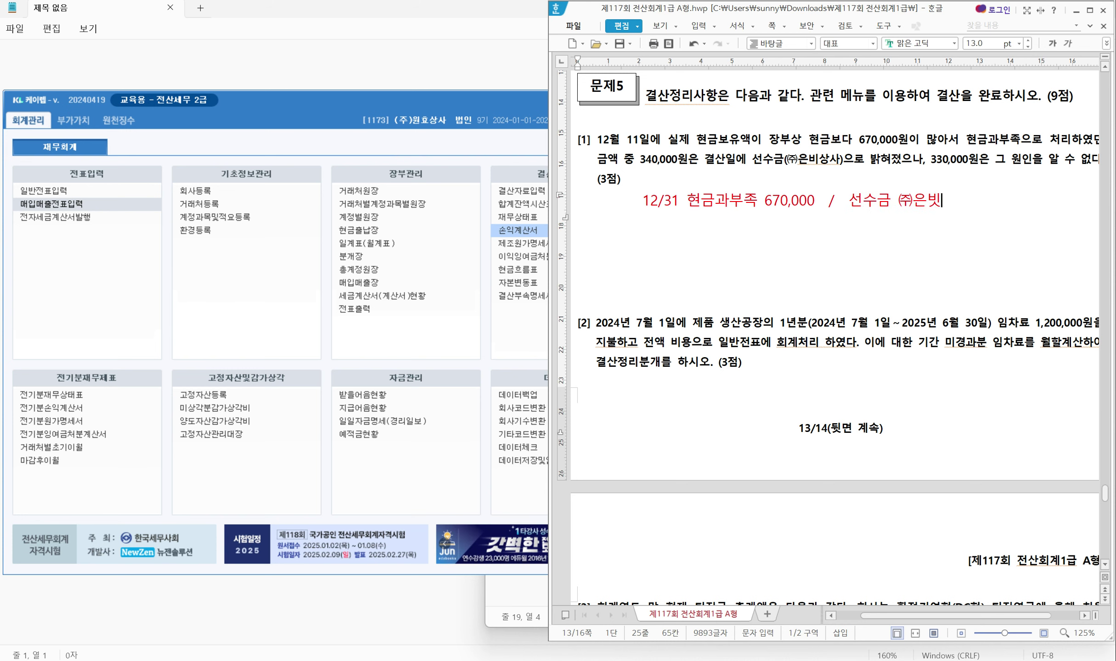
pyautogui.write('340,000')
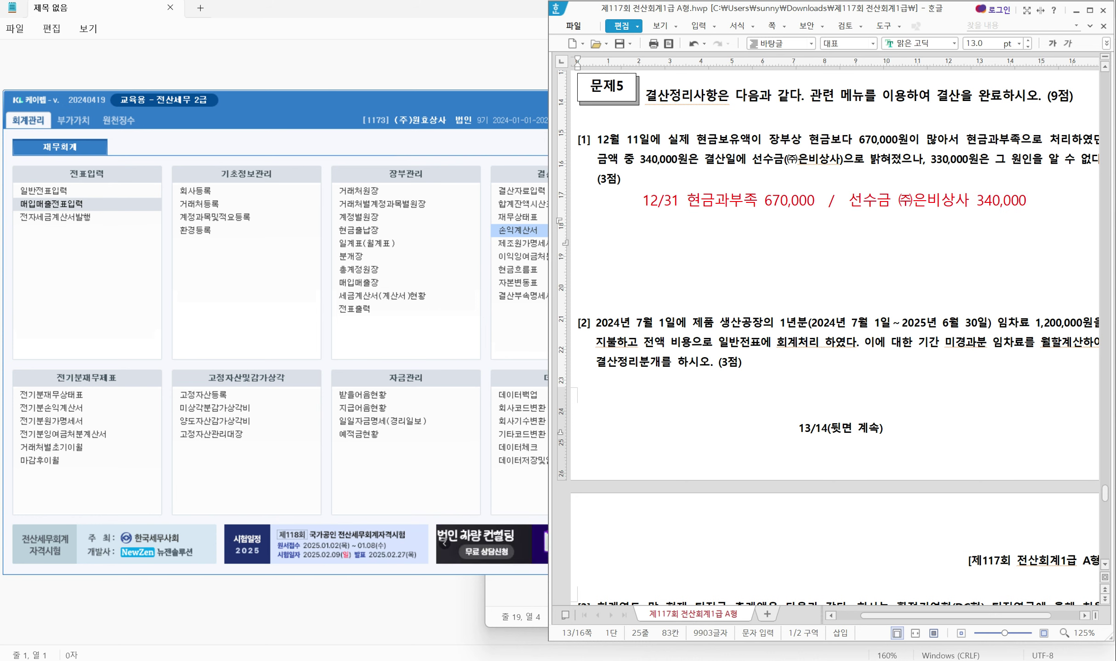
# Add a second credit line "잡이익 330,000" aligned beneath the 선수금 line of the answer
pyautogui.press('Return')
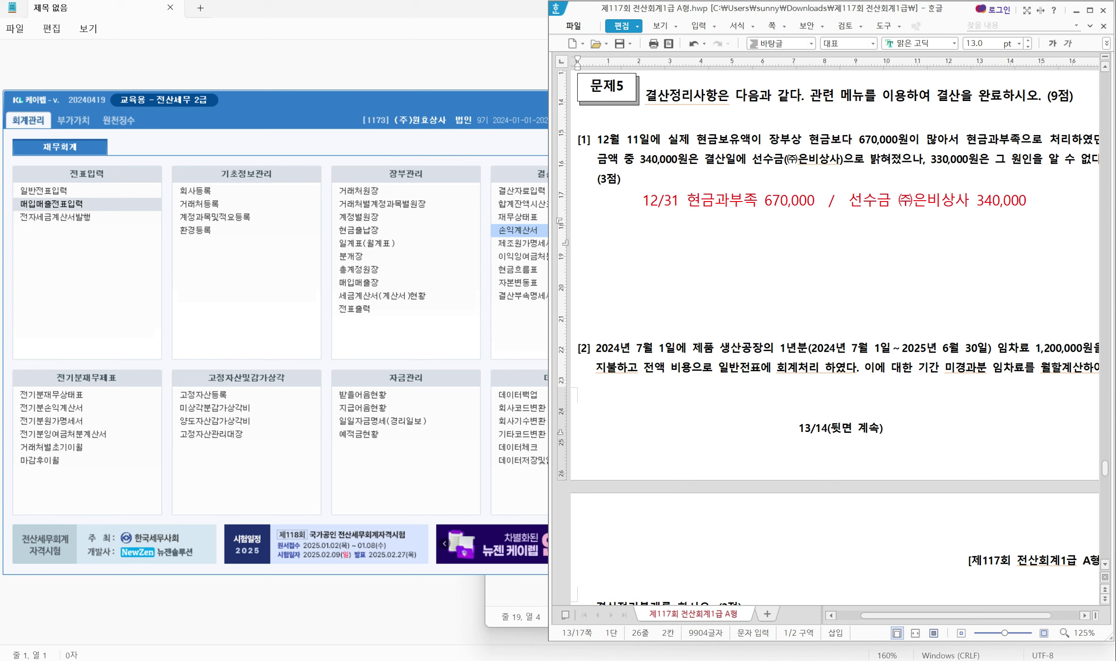
pyautogui.press('Tab')
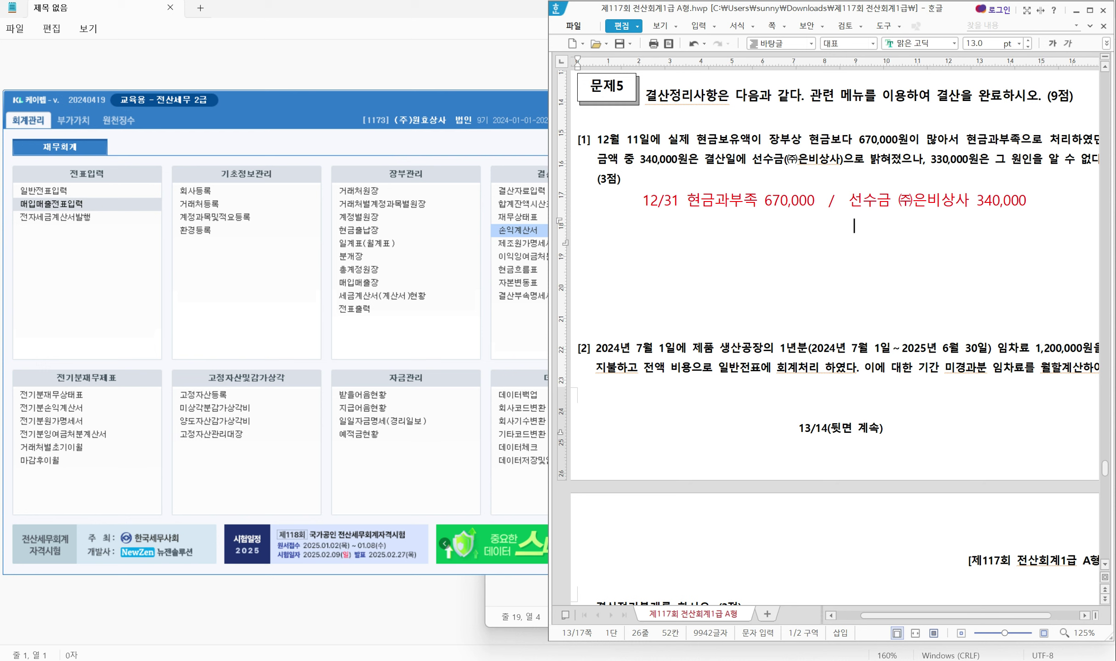
pyautogui.write('잡잉')
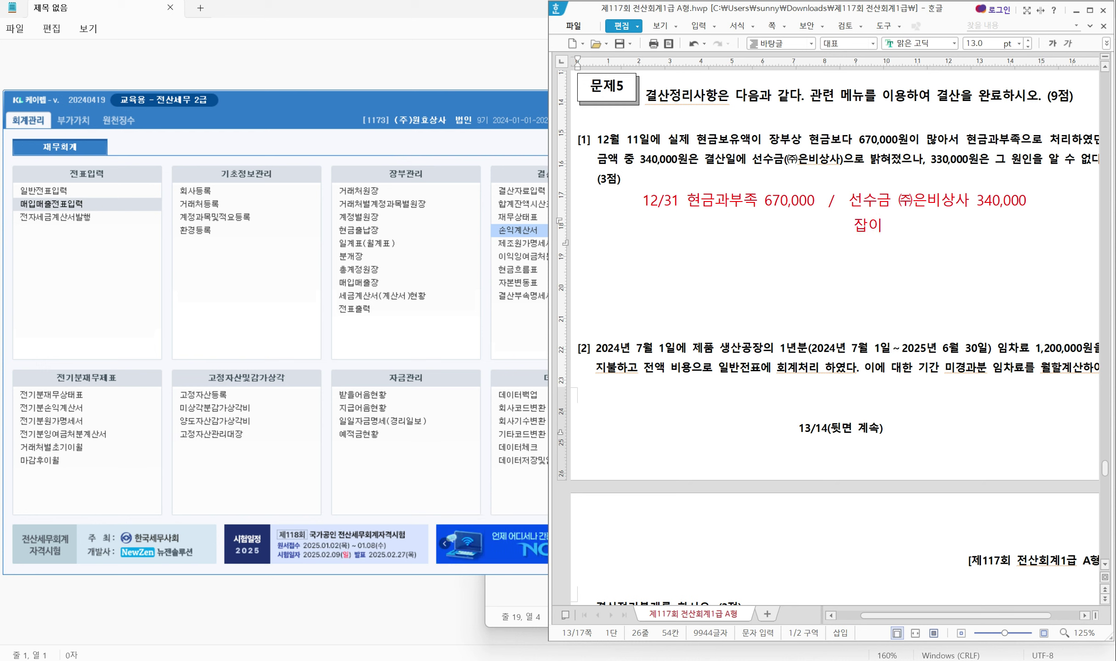
pyautogui.write('익           ')
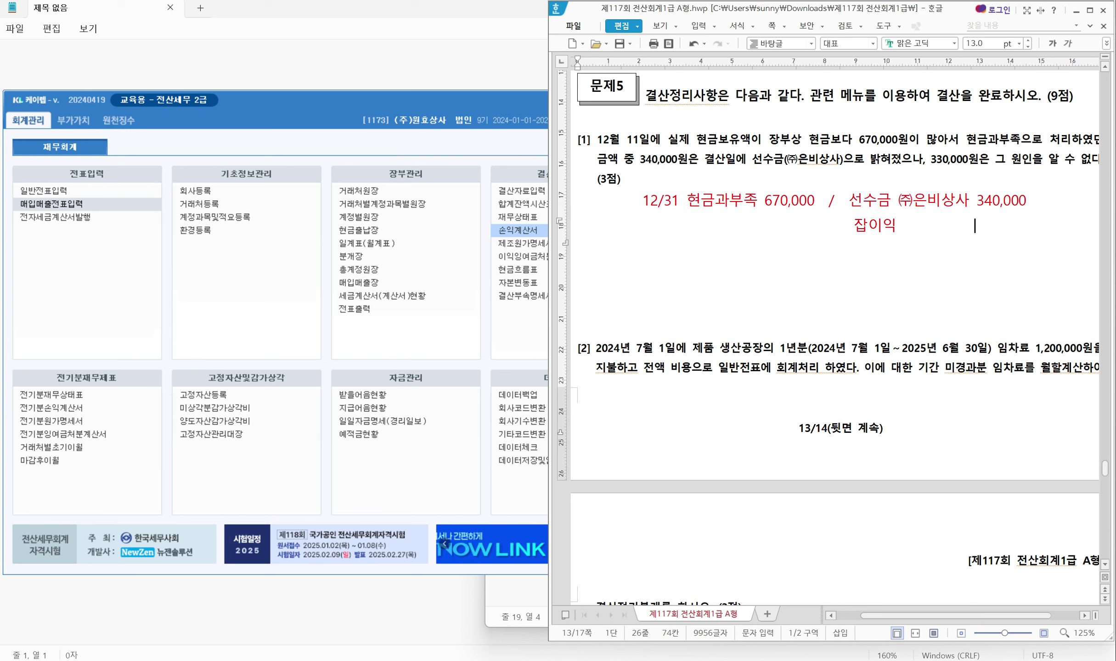
pyautogui.write('330, 000')
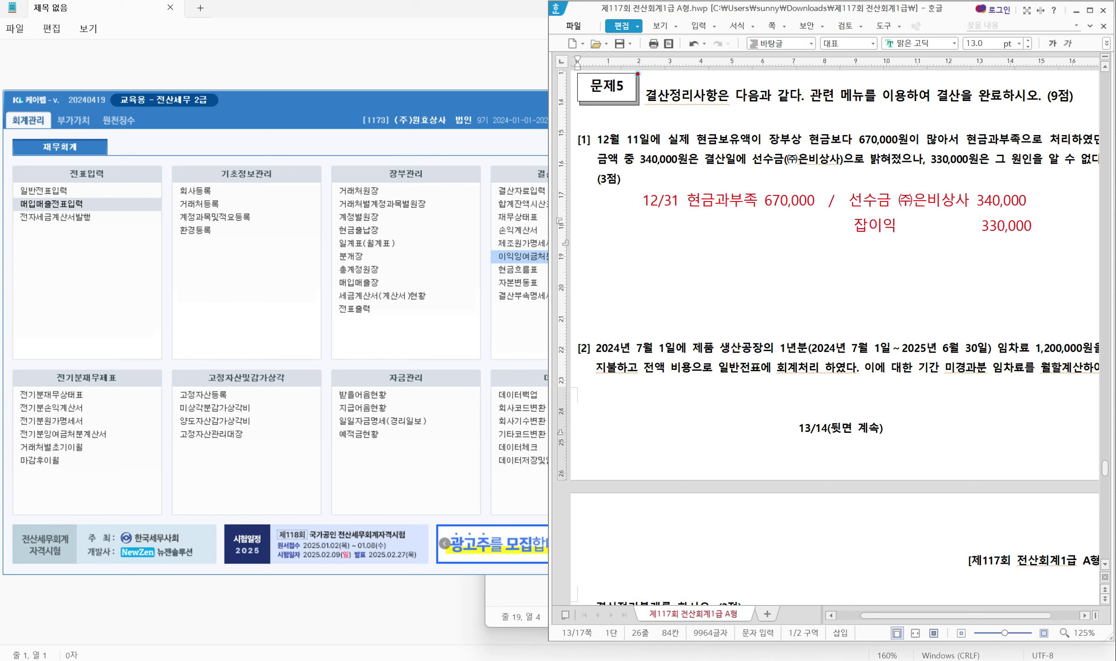
# Switch to the accounting program, open 일반전표입력 and set the voucher date to December 31
pyautogui.moveTo(637, 74); pyautogui.dragTo(728, 118)
pyautogui.moveTo(9, 170)
pyautogui.mouseDown()
pyautogui.moveTo(23, 199)
pyautogui.moveTo(123, 201)
pyautogui.mouseUp()
pyautogui.press('Escape')
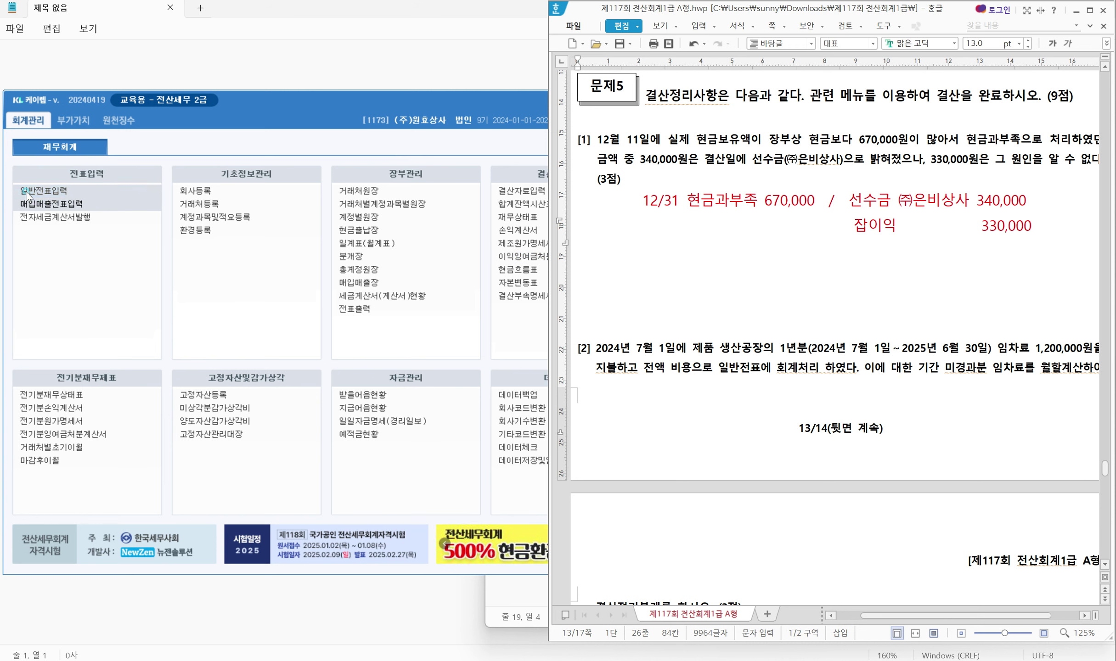
pyautogui.click(50, 195)
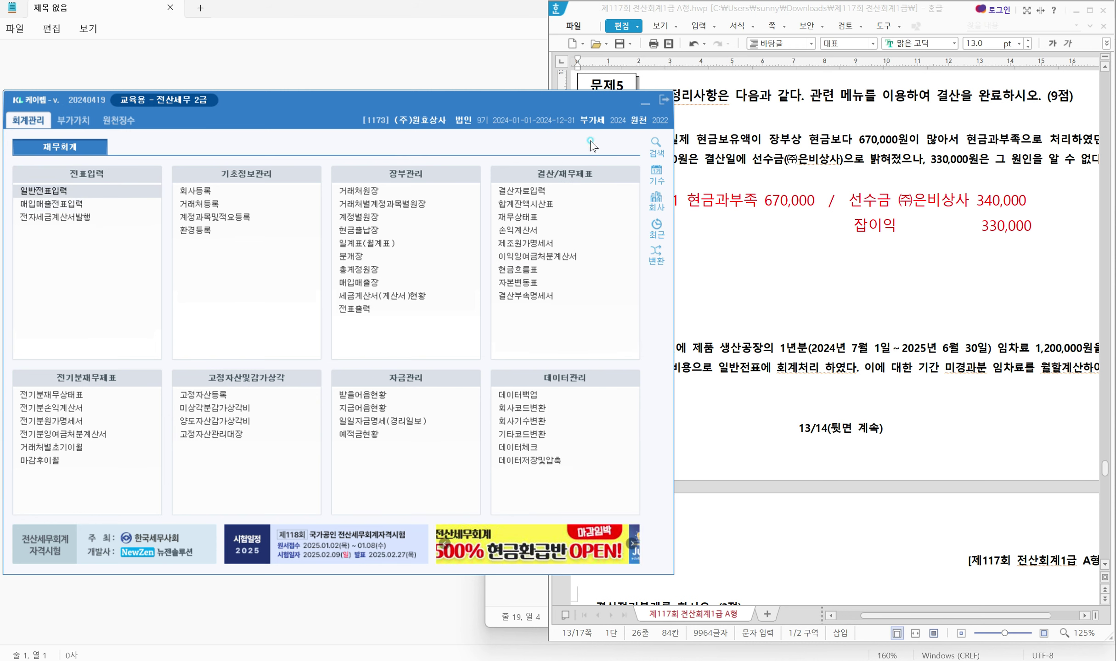
pyautogui.click(729, 116)
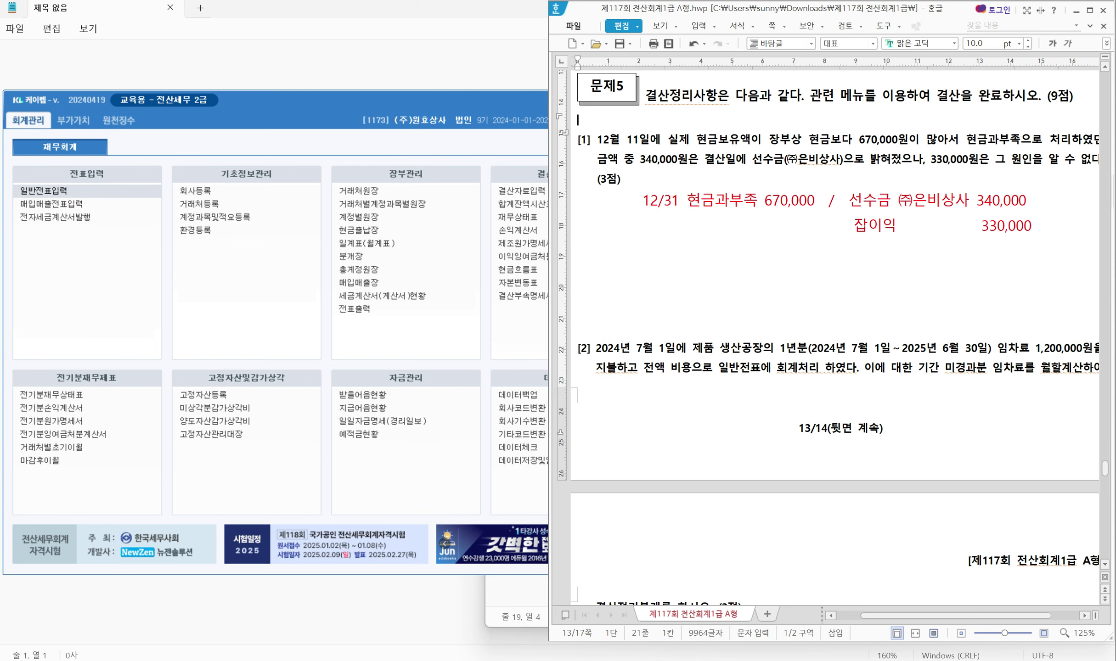
pyautogui.scroll(-1, 834, 337)
pyautogui.write('12')
pyautogui.press('Return')
pyautogui.write('31')
pyautogui.press('Return')
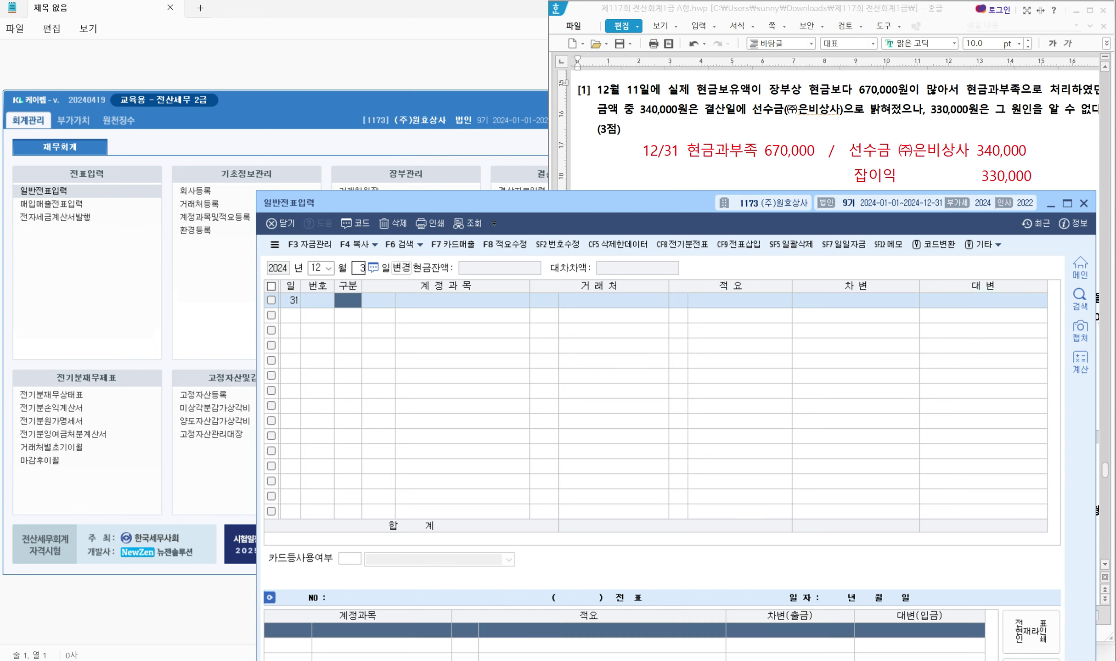
# Enter the debit line of the December 31 voucher with account 0141 현금과부족 and amount 670,000
pyautogui.write('3')
pyautogui.press('Return')
pyautogui.write('혀ㄴ금과')
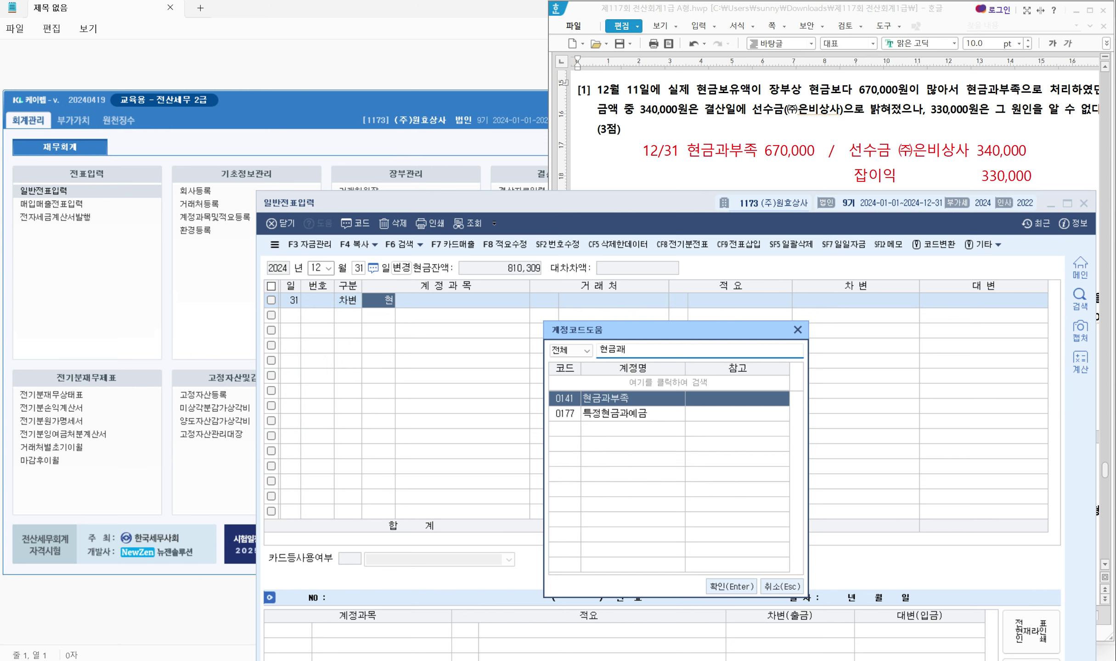
pyautogui.press('Return')
pyautogui.press('Return')
pyautogui.press('Return')
pyautogui.write('670000')
pyautogui.press('Return')
pyautogui.press('Return')
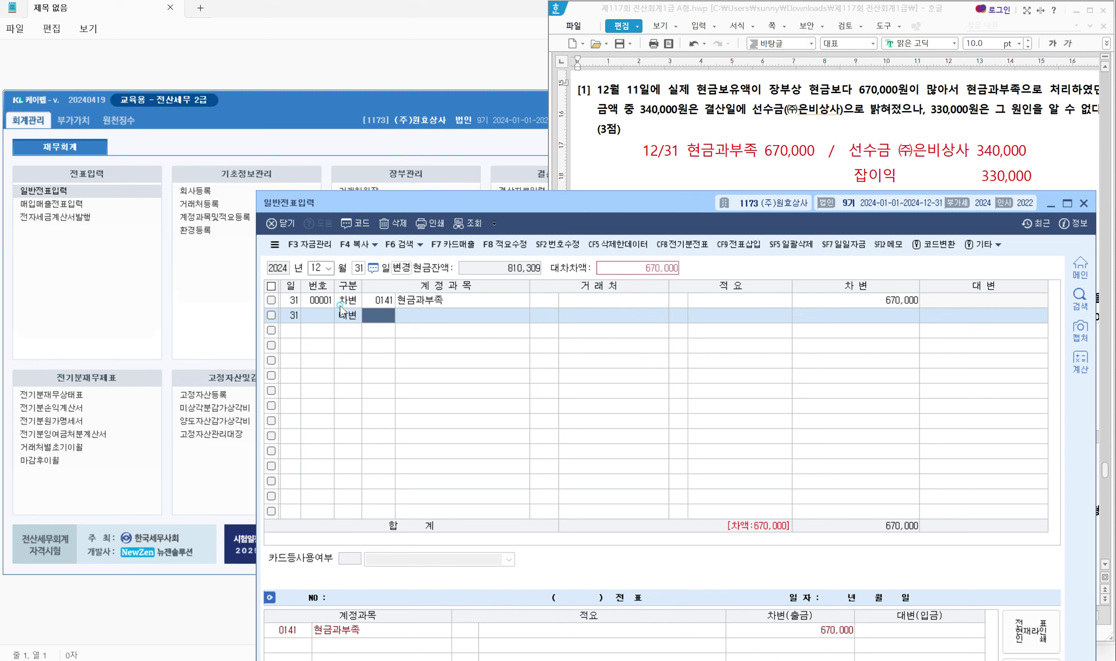
# Enter the credit line of the December 31 voucher with account 0259 선수금, customer (주)은비상사 and amount 340,000
pyautogui.write('259')
pyautogui.press('Return')
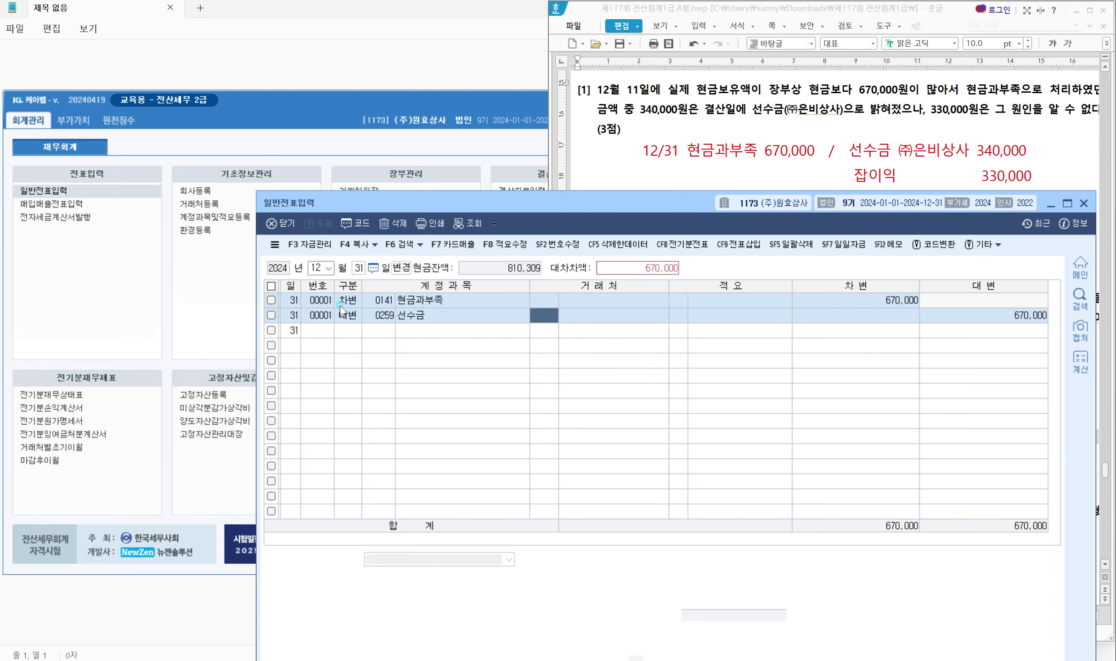
pyautogui.write('은비')
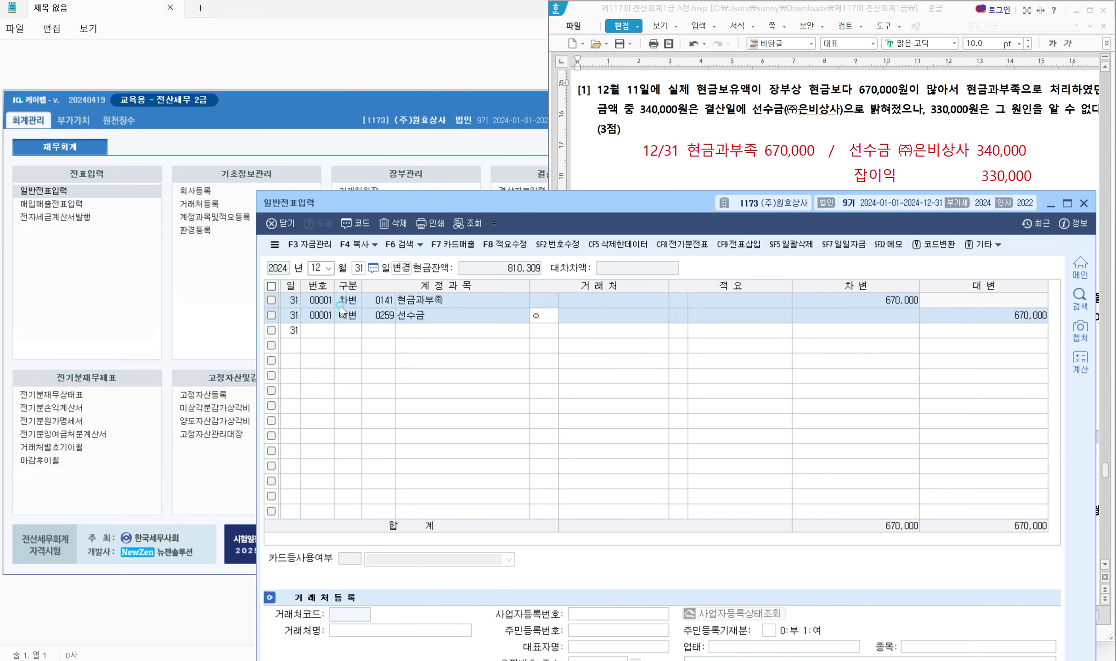
pyautogui.press('Return')
pyautogui.press('Return')
pyautogui.press('Return')
pyautogui.write('340000')
pyautogui.press('Return')
# Add a second credit line with account 0930 잡이익 for 330,000 to complete the voucher
pyautogui.write('4')
pyautogui.press('Return')
pyautogui.write('잡이')
pyautogui.write('익')
pyautogui.press('Return')
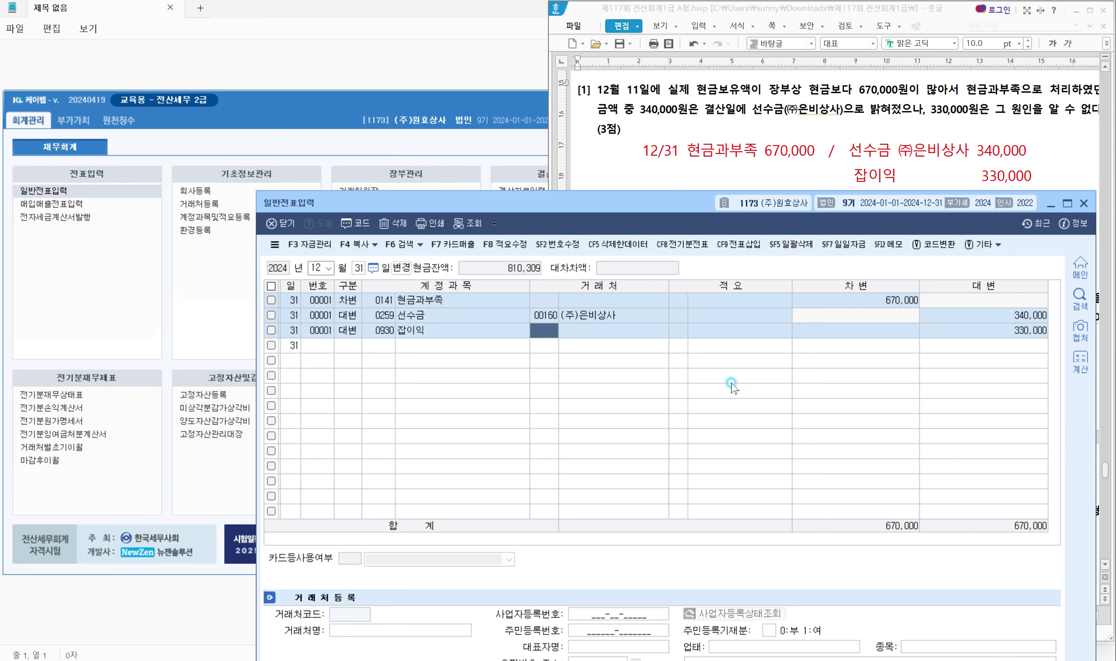
pyautogui.press('Return')
pyautogui.press('Return')
pyautogui.press('Return')
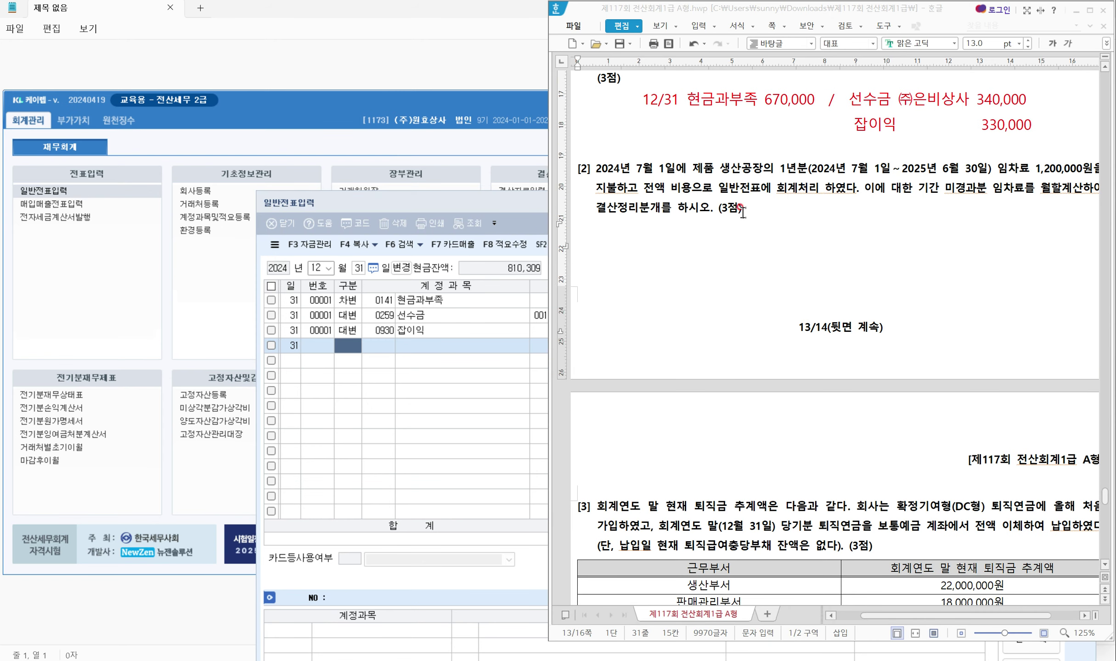
# Underline the payment date, rental period, 임차료 1,200,000원, the expense treatment, the 기간 미경과분 phrase and 결산정리분개 in question [2]
pyautogui.click(742, 209)
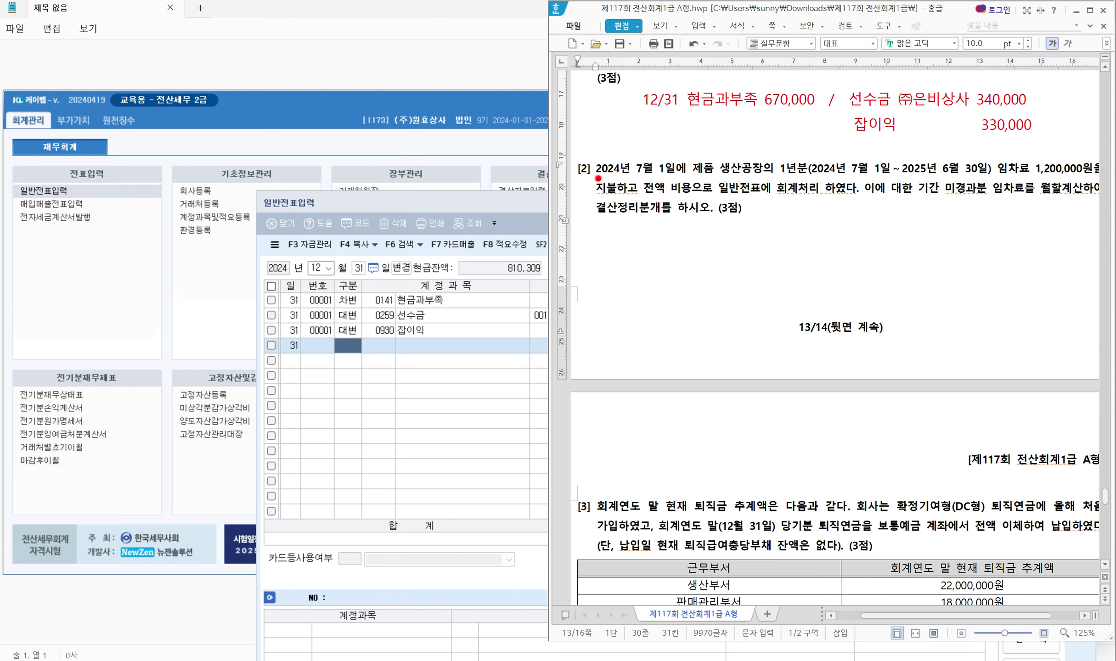
pyautogui.moveTo(594, 176); pyautogui.dragTo(689, 175)
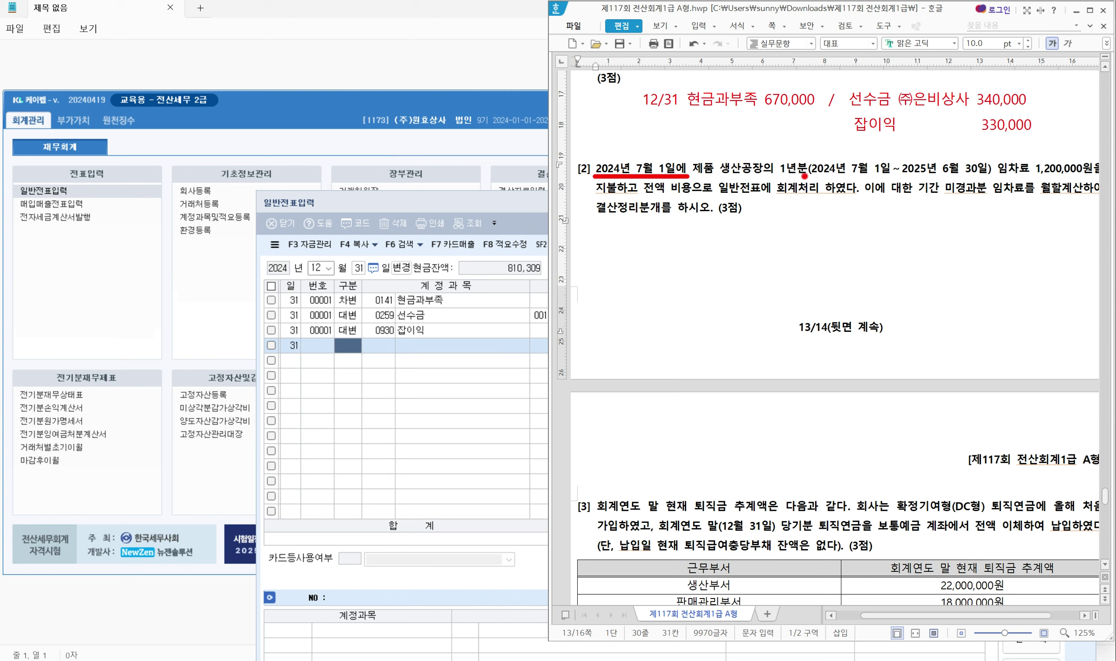
pyautogui.moveTo(808, 176); pyautogui.dragTo(1092, 177)
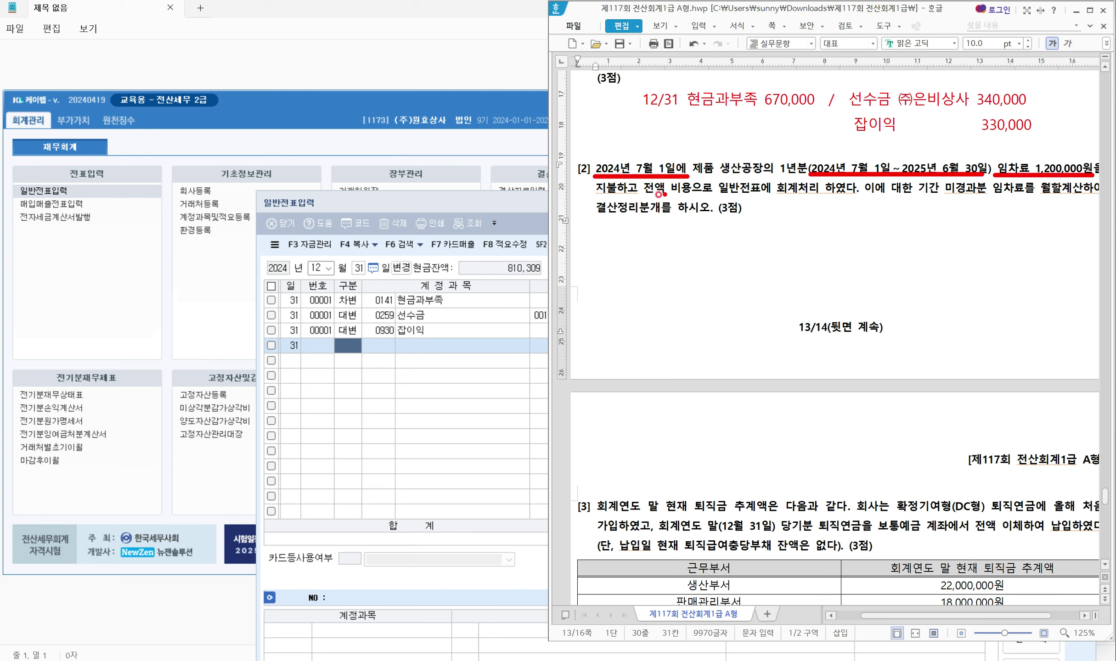
pyautogui.moveTo(665, 194); pyautogui.dragTo(826, 195)
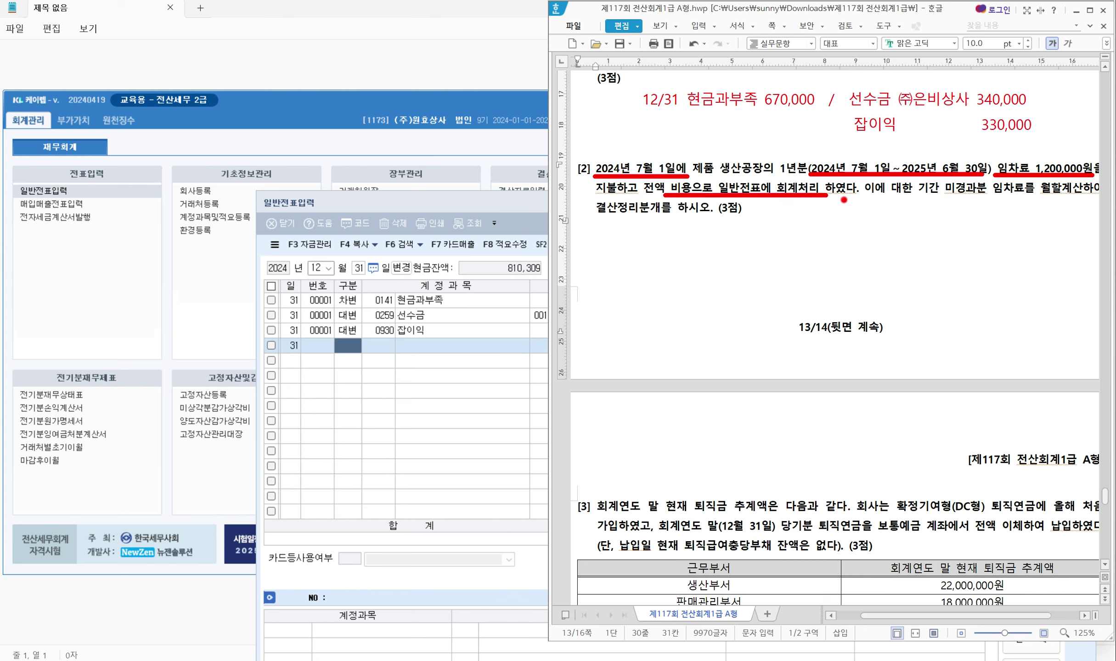
pyautogui.moveTo(924, 195); pyautogui.dragTo(1077, 195)
pyautogui.moveTo(597, 216); pyautogui.dragTo(675, 216)
# Annotate the 기간 미경과분 phrase of question [2] with "차기분", then clear the markings from the screen
pyautogui.moveTo(932, 199)
pyautogui.mouseDown()
pyautogui.moveTo(922, 227)
pyautogui.moveTo(975, 214)
pyautogui.moveTo(974, 224)
pyautogui.moveTo(983, 207)
pyautogui.mouseUp()
pyautogui.moveTo(972, 209); pyautogui.dragTo(993, 208)
pyautogui.moveTo(984, 210); pyautogui.dragTo(971, 225)
pyautogui.moveTo(1001, 200)
pyautogui.mouseDown()
pyautogui.moveTo(1001, 226)
pyautogui.moveTo(1014, 222)
pyautogui.mouseUp()
pyautogui.moveTo(1020, 201); pyautogui.dragTo(1020, 226)
pyautogui.moveTo(1028, 200)
pyautogui.mouseDown()
pyautogui.moveTo(1029, 226)
pyautogui.moveTo(1030, 208)
pyautogui.mouseUp()
pyautogui.moveTo(1019, 213); pyautogui.dragTo(1030, 213)
pyautogui.moveTo(1016, 216); pyautogui.dragTo(1046, 215)
pyautogui.moveTo(1024, 219); pyautogui.dragTo(1046, 224)
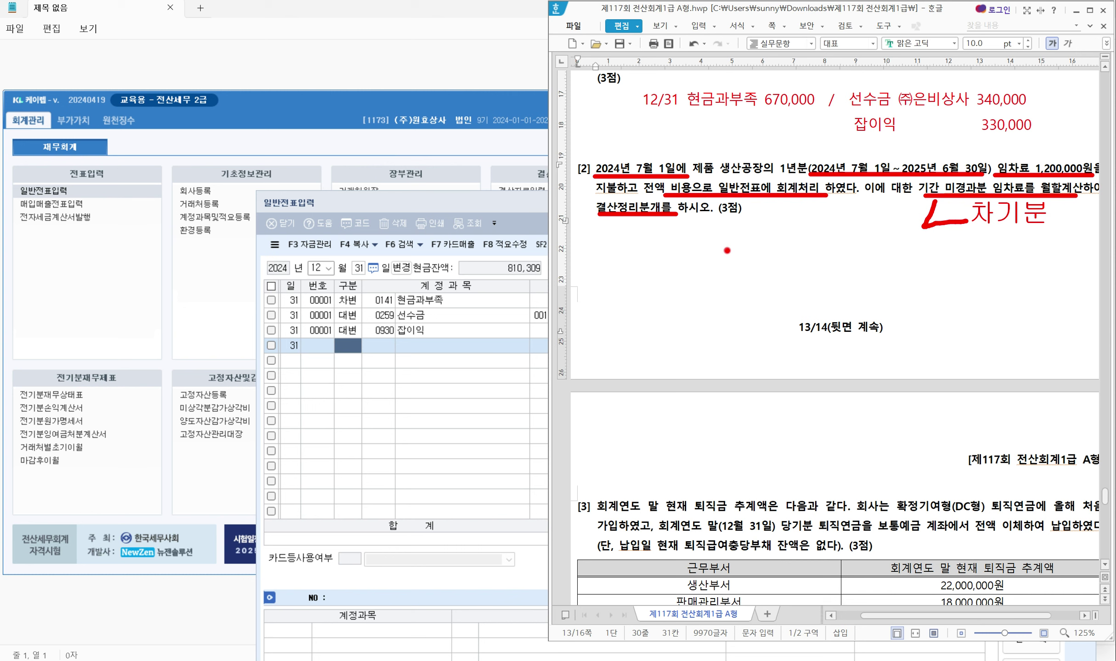
pyautogui.moveTo(1018, 150); pyautogui.dragTo(1038, 144)
pyautogui.moveTo(895, 172)
pyautogui.mouseDown()
pyautogui.moveTo(892, 152)
pyautogui.moveTo(964, 149)
pyautogui.moveTo(989, 171)
pyautogui.mouseUp()
pyautogui.press('Escape')
# Write the calculation "1,200,000 * 6 / 12 = 600,0000" and the entry "선급비용 600,000 / 임차료 600,000" below question [2]
pyautogui.click(680, 221)
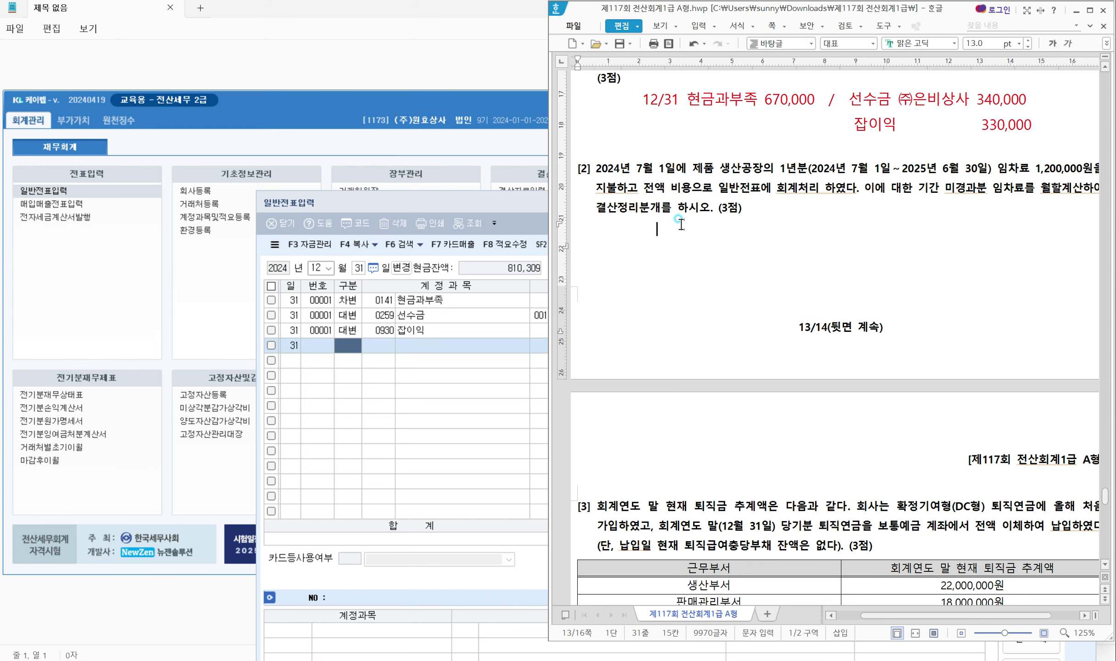
pyautogui.write('1,200,000   *  6  /  12  = 600,0000')
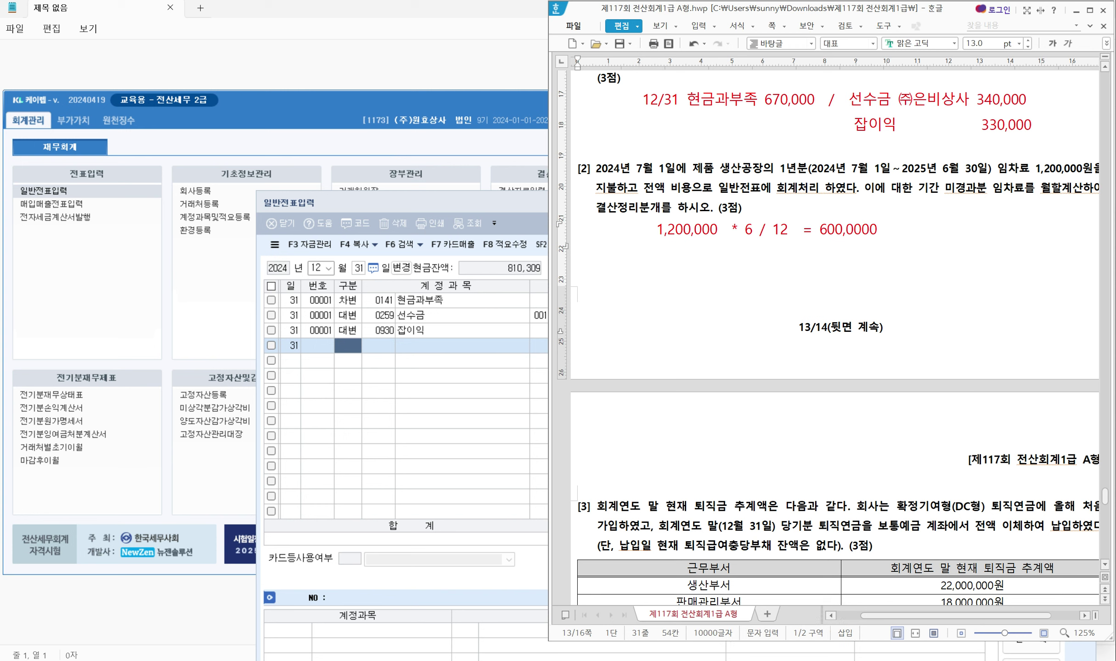
pyautogui.press('Return')
pyautogui.write('선급빙ㅇ')
pyautogui.press('BackSpace')
pyautogui.press('BackSpace')
pyautogui.write('비용 600,000 ')
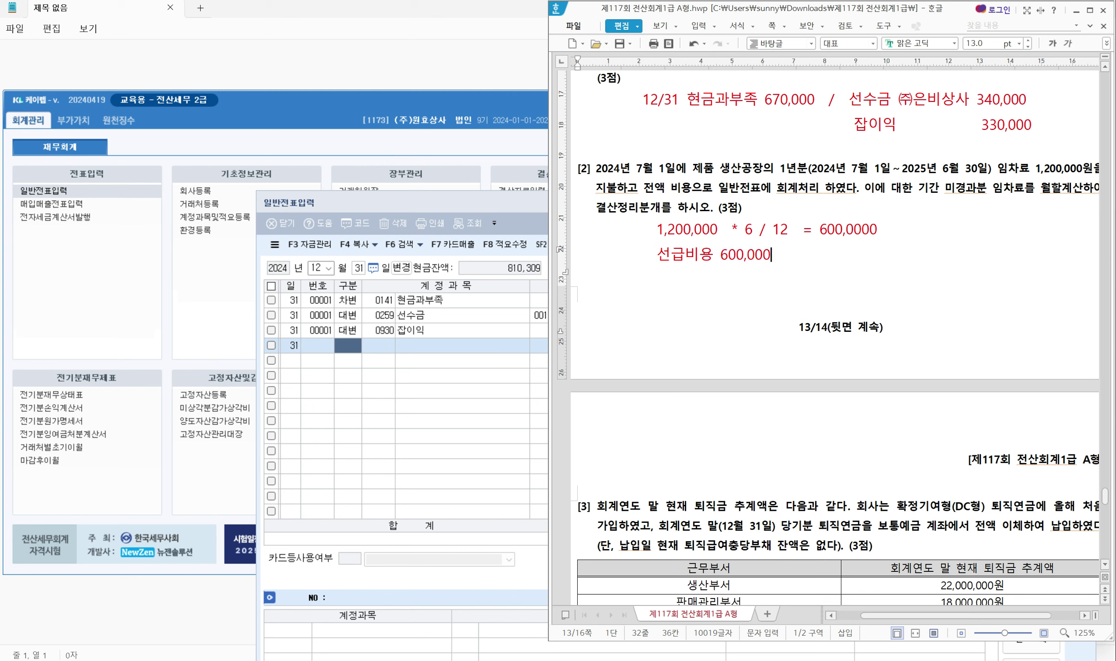
pyautogui.write('/ ')
pyautogui.write('임차료')
pyautogui.write(' 600,000')
# Switch to the 일반전표입력 window and enter a December 31 debit line with account 0133 선급비용 and amount 600,000
pyautogui.click(350, 311)
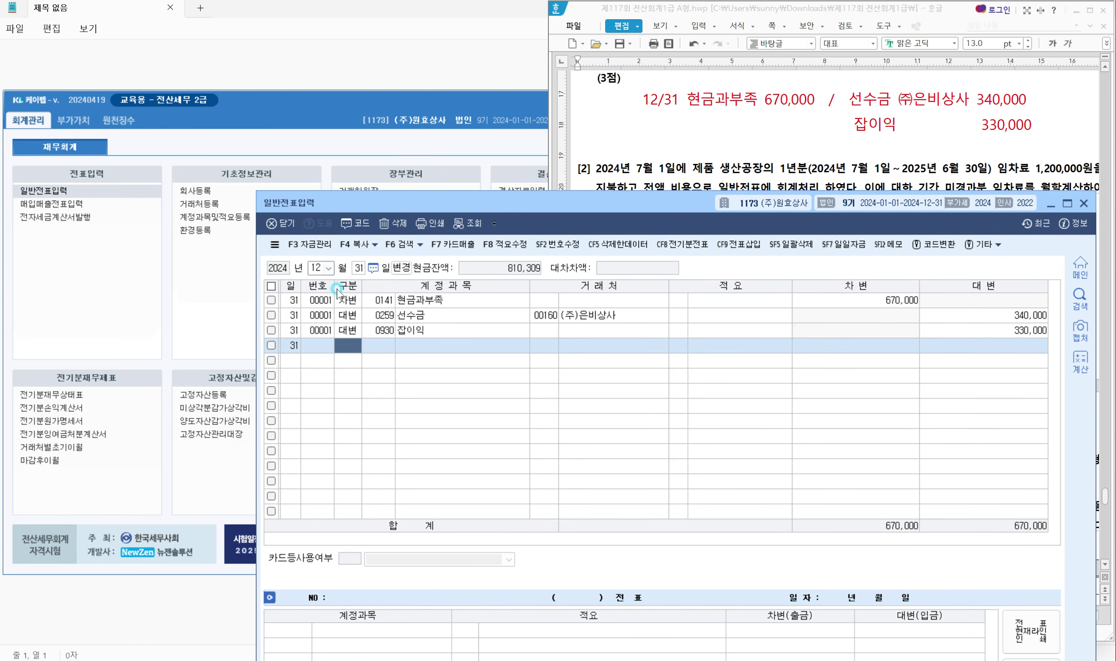
pyautogui.scroll(-3, 687, 120)
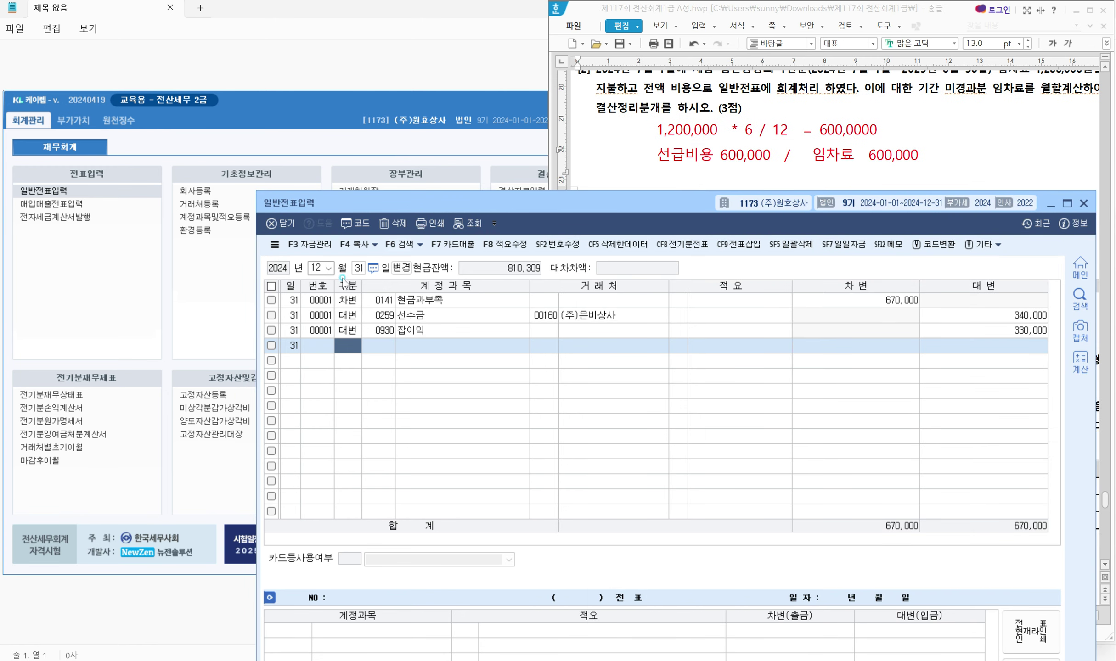
pyautogui.write('3')
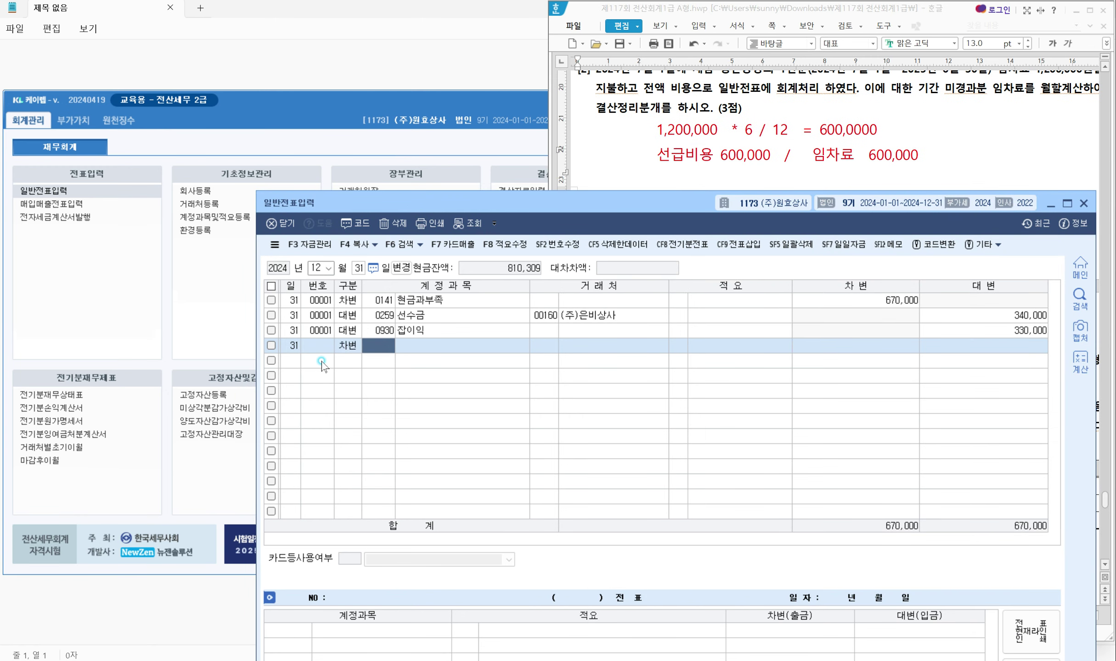
pyautogui.write('선급비')
pyautogui.press('Return')
pyautogui.press('Return')
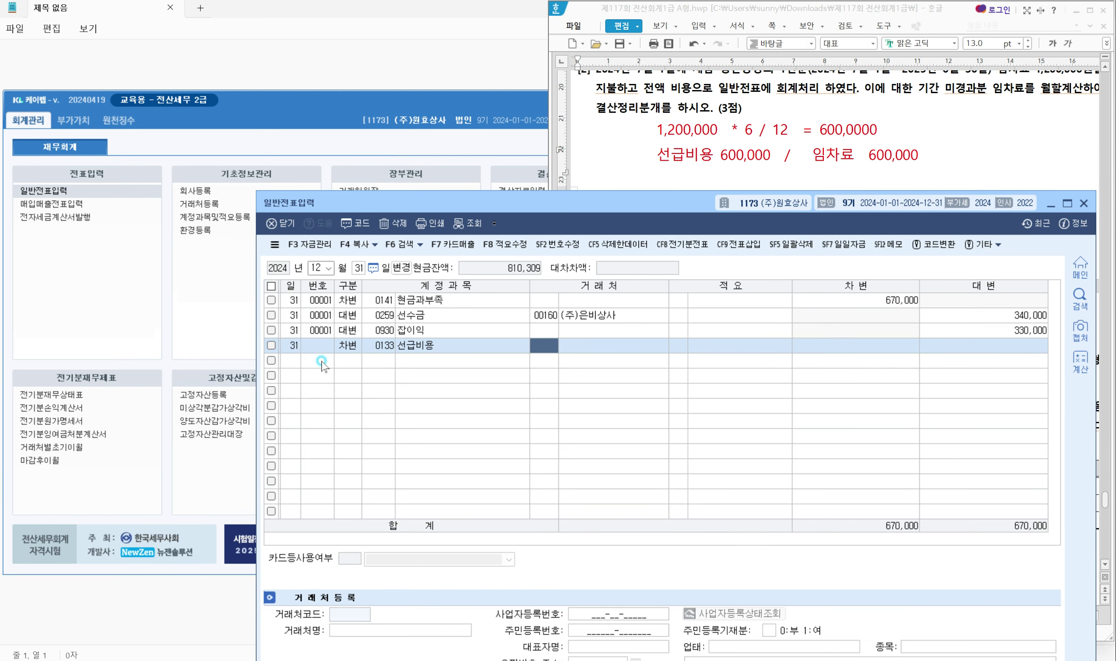
pyautogui.press('Return')
pyautogui.press('Return')
pyautogui.press('Return')
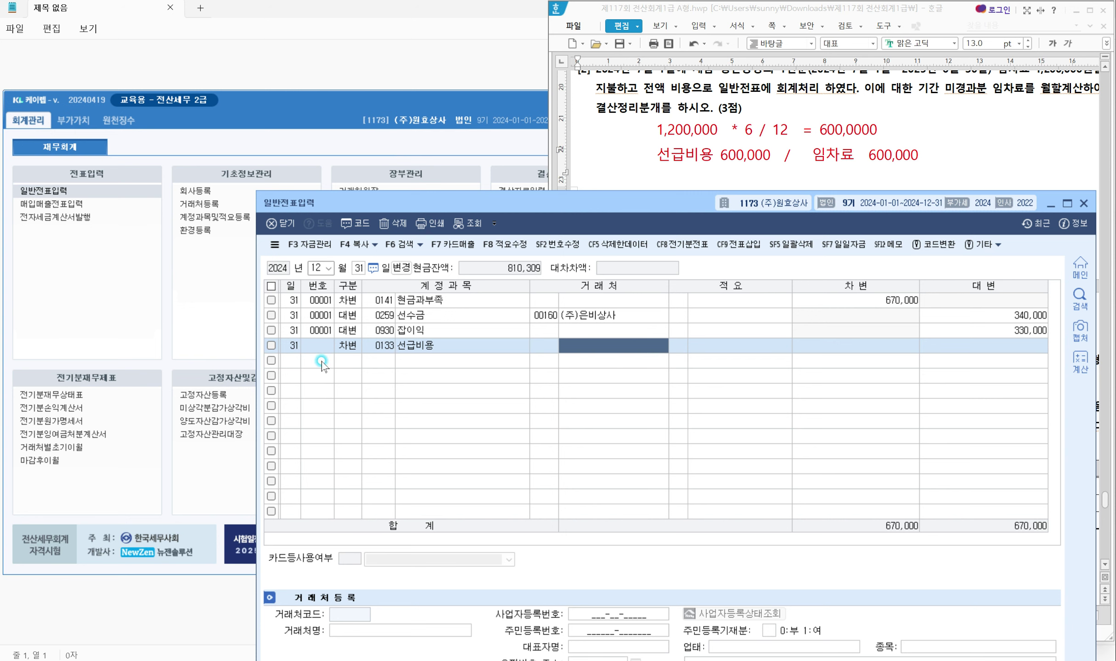
pyautogui.write('6000000')
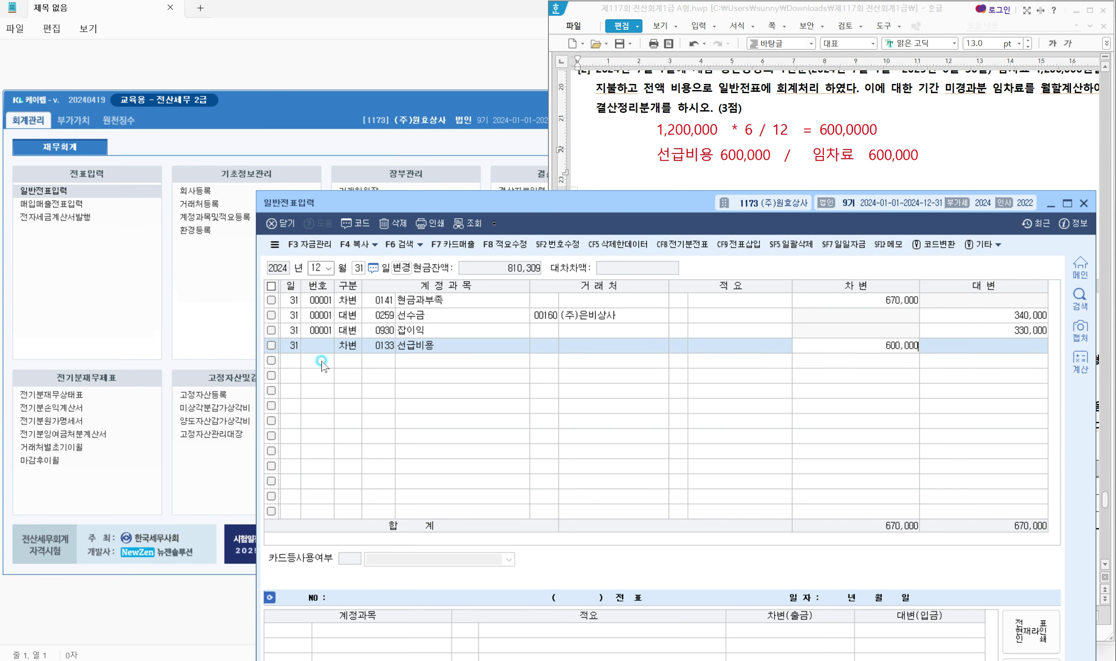
pyautogui.press('Return')
# Enter the matching credit line with the manufacturing-cost account 0519 임차료 for 600,000
pyautogui.write('4')
pyautogui.press('Return')
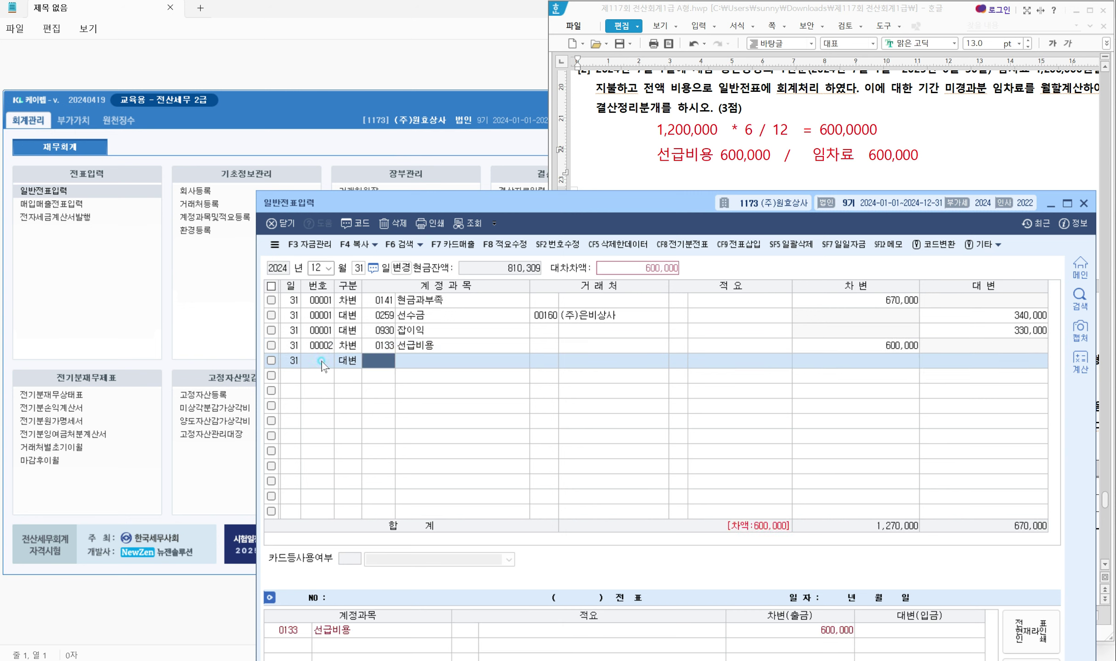
pyautogui.write('임차료')
pyautogui.press('Return')
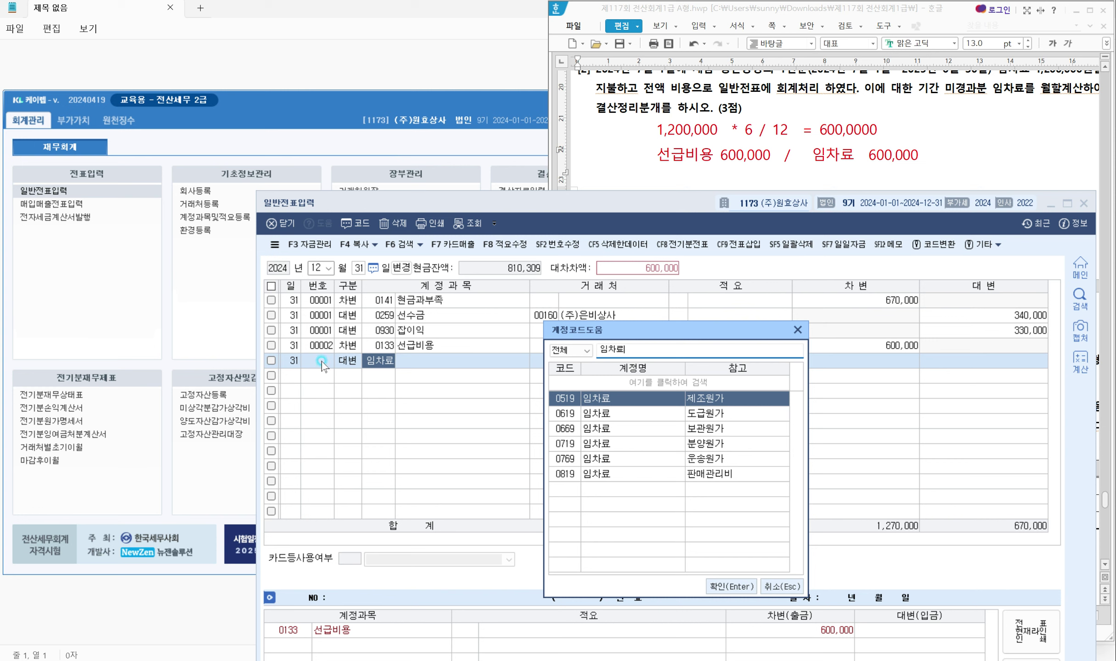
pyautogui.press('Return')
pyautogui.press('Return')
pyautogui.press('Return')
pyautogui.press('Return')
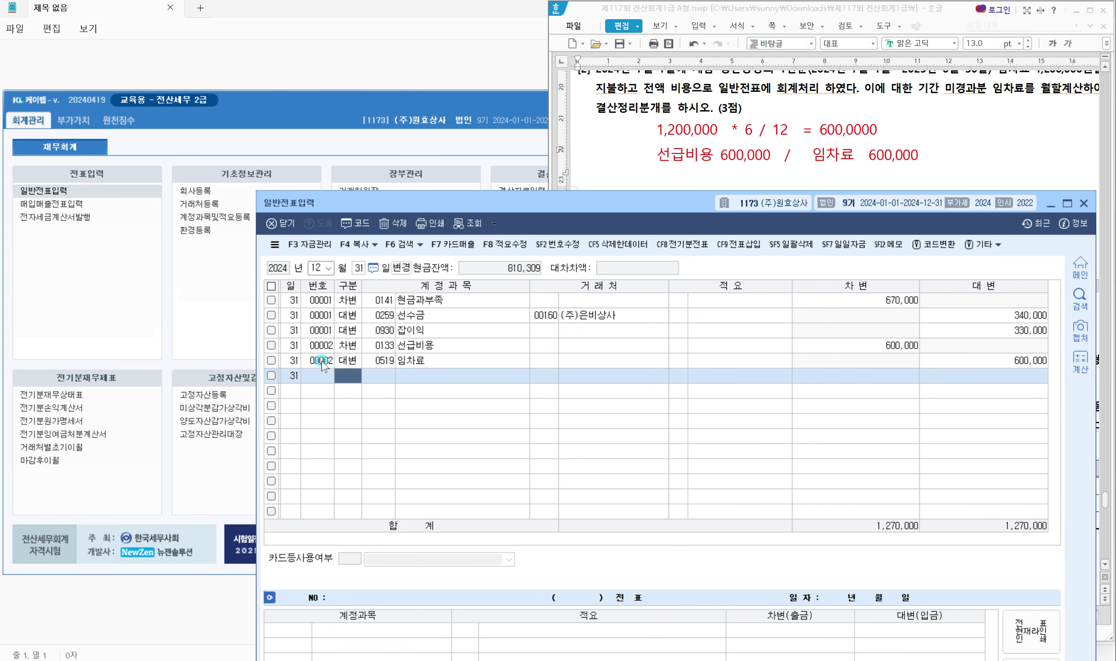
# Add "(제)" after 임차료 in the written answer to question [2] and select the 임차료 voucher line
pyautogui.scroll(2, 762, 121)
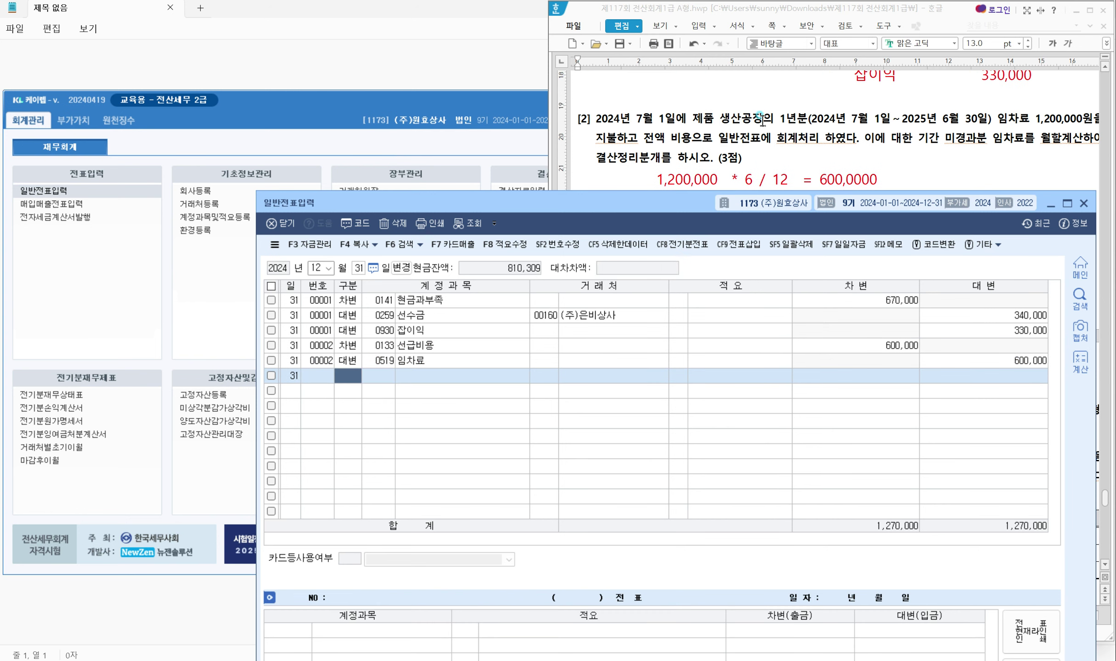
pyautogui.click(879, 179)
pyautogui.press('Return')
pyautogui.write('선급비용 600,000 / 임차료 (제) 600,000')
pyautogui.scroll(-2, 891, 154)
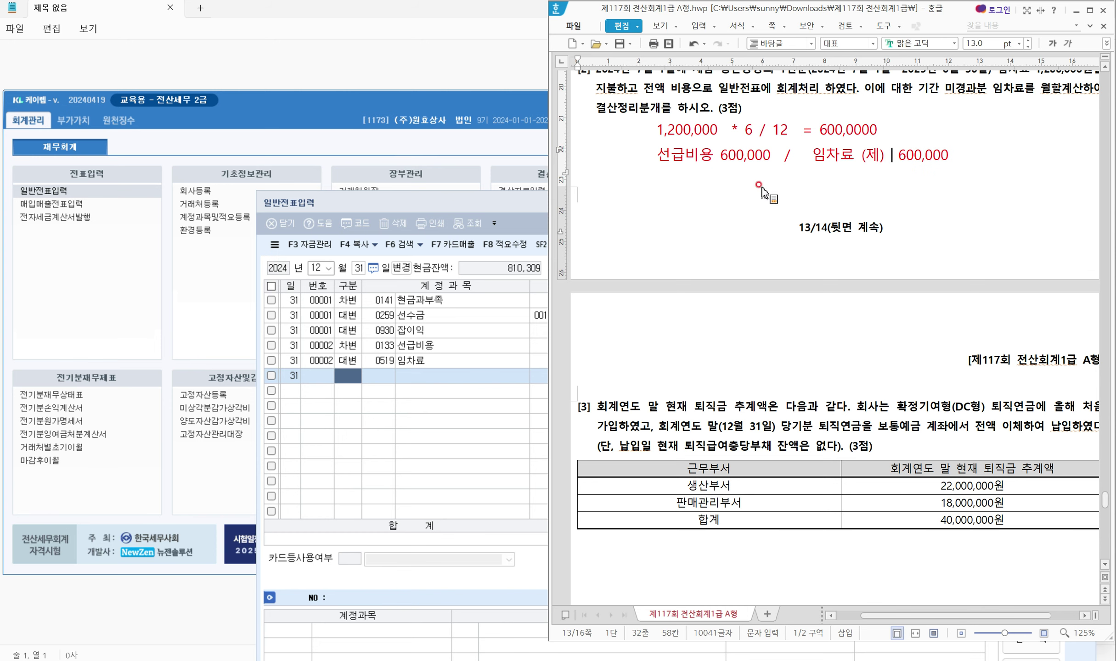
pyautogui.click(492, 204)
pyautogui.click(451, 365)
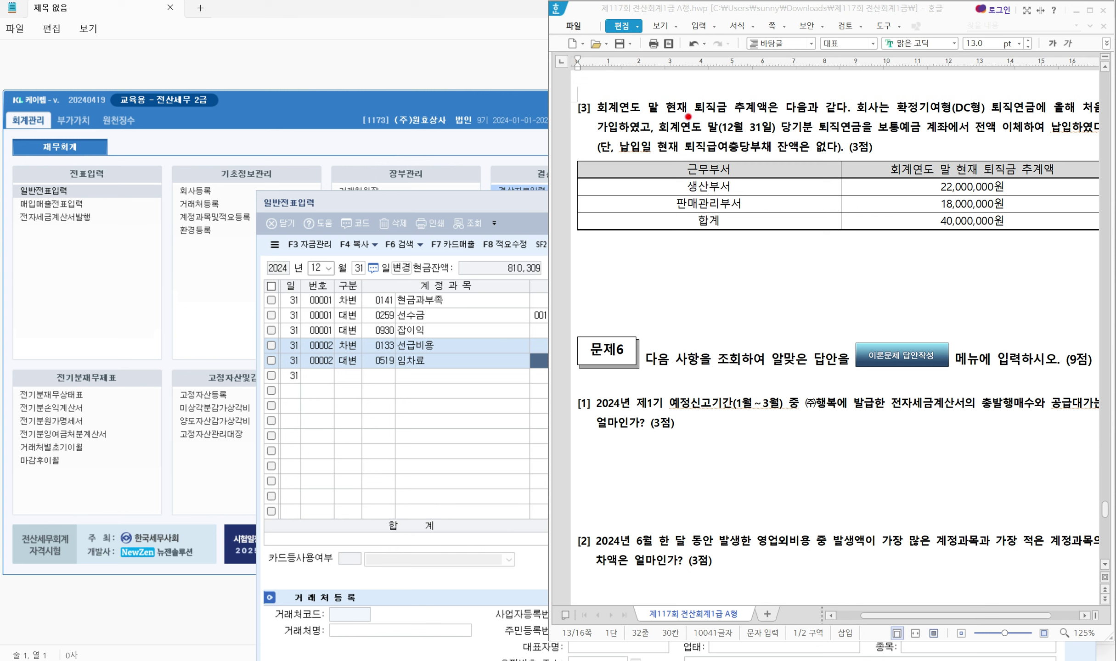
# Mark 퇴직금 추계액, the two departments and 확정기여형(DC형) in question [3], and annotate the pension type with "퇴직급여"
pyautogui.moveTo(688, 90); pyautogui.dragTo(789, 120)
pyautogui.moveTo(660, 165)
pyautogui.mouseDown()
pyautogui.moveTo(643, 195)
pyautogui.moveTo(655, 209)
pyautogui.mouseUp()
pyautogui.click(673, 205)
pyautogui.moveTo(880, 111); pyautogui.dragTo(987, 110)
pyautogui.moveTo(926, 75)
pyautogui.mouseDown()
pyautogui.moveTo(926, 97)
pyautogui.moveTo(936, 94)
pyautogui.mouseUp()
pyautogui.hotkey('ctrl', 'z')
pyautogui.hotkey('ctrl', 'z')
pyautogui.write('퇴')
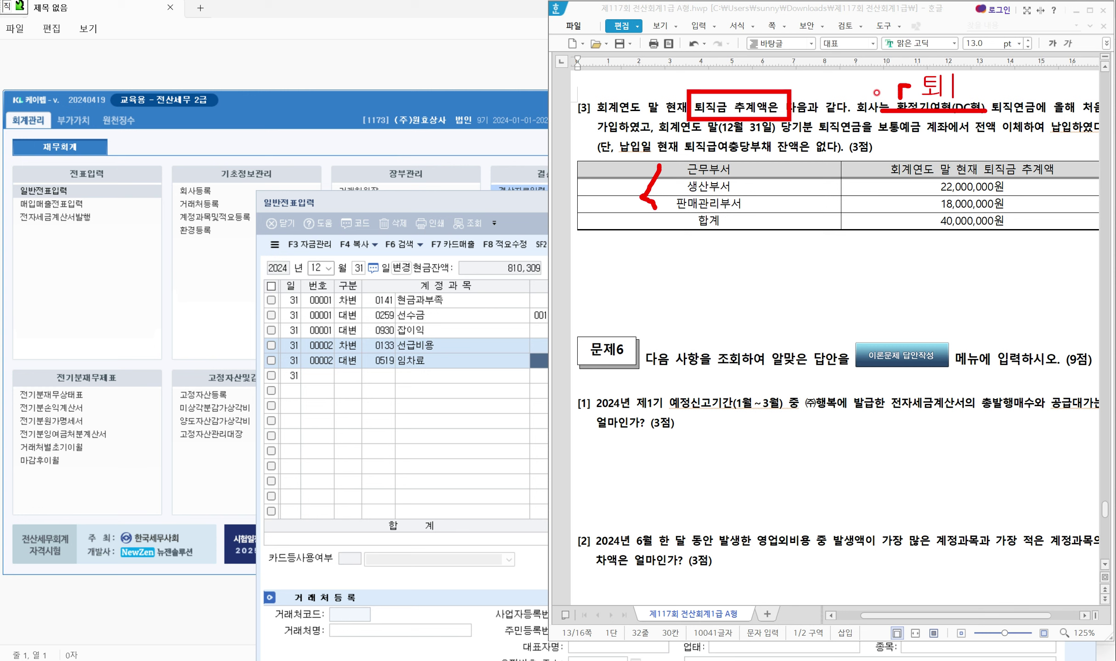
pyautogui.write('직급여')
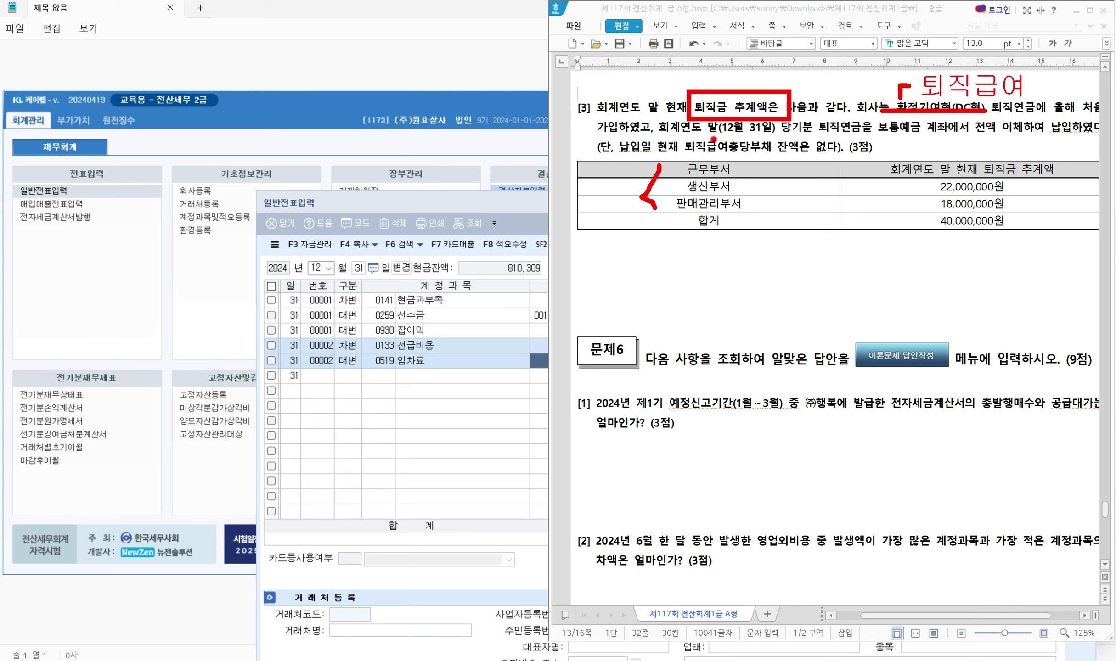
# Mark the 12월 31일 date, 보통예금 계좌, full transfer and 퇴직급여충당부채 phrases in question [3], then clear the markings
pyautogui.moveTo(714, 133); pyautogui.dragTo(773, 134)
pyautogui.moveTo(870, 112)
pyautogui.mouseDown()
pyautogui.moveTo(881, 141)
pyautogui.moveTo(1064, 137)
pyautogui.mouseUp()
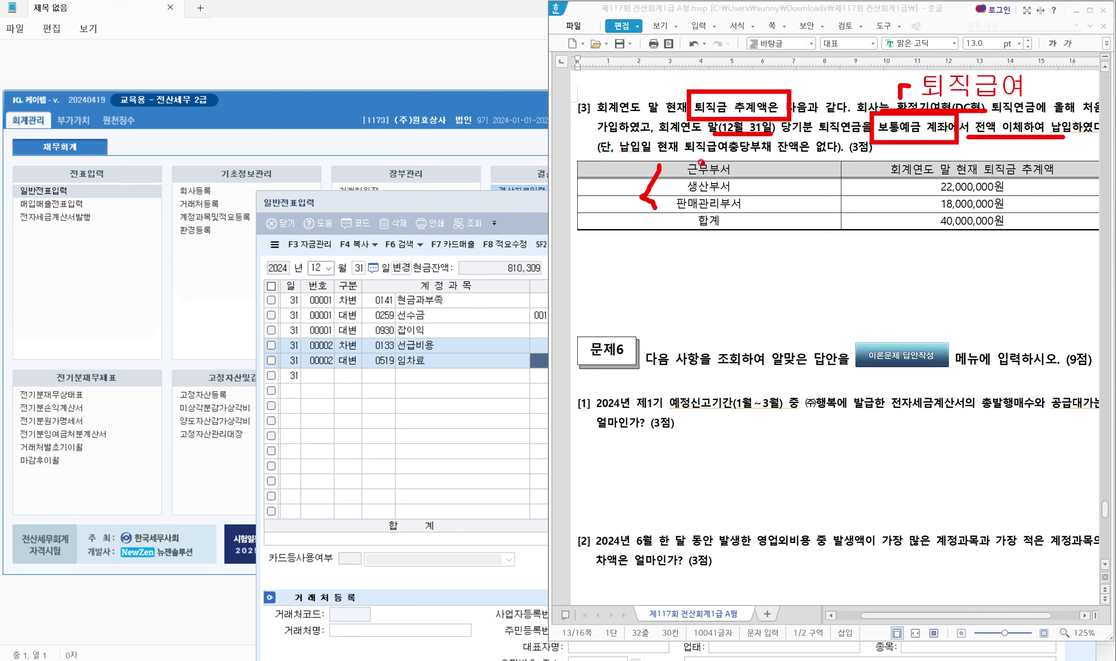
pyautogui.moveTo(684, 157); pyautogui.dragTo(842, 157)
pyautogui.moveTo(938, 57); pyautogui.dragTo(963, 47)
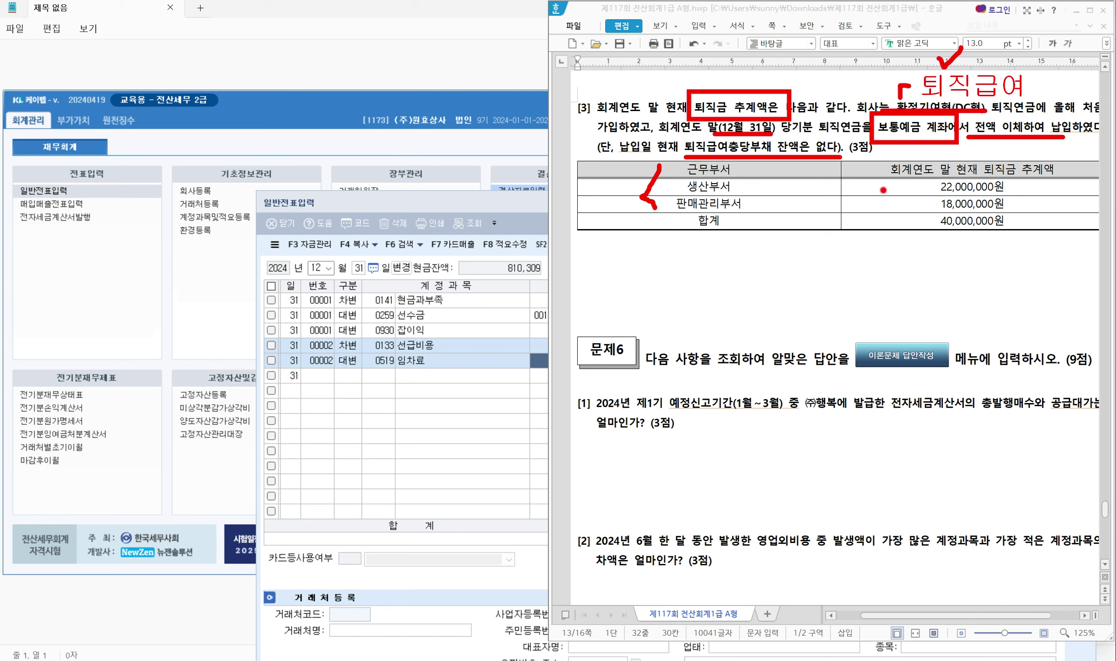
pyautogui.moveTo(879, 136); pyautogui.dragTo(918, 137)
pyautogui.press('Escape')
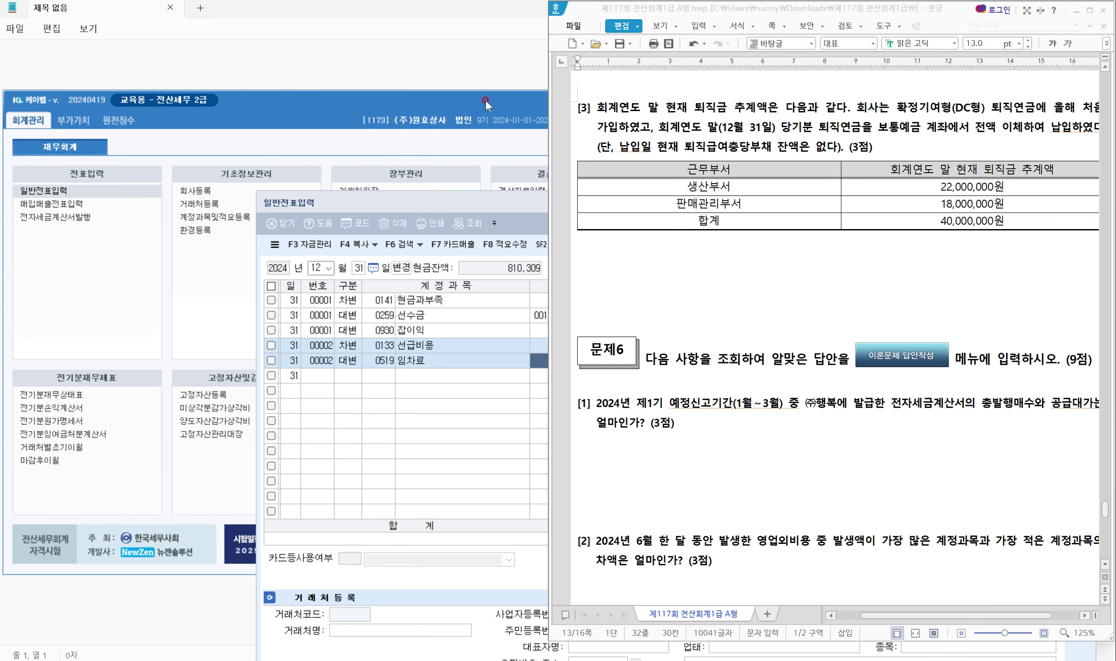
# Write the entry "12/31 퇴직급여(제) 22,000,000 / 보통예금 40,000,000" below the table of question [3]
pyautogui.click(484, 99)
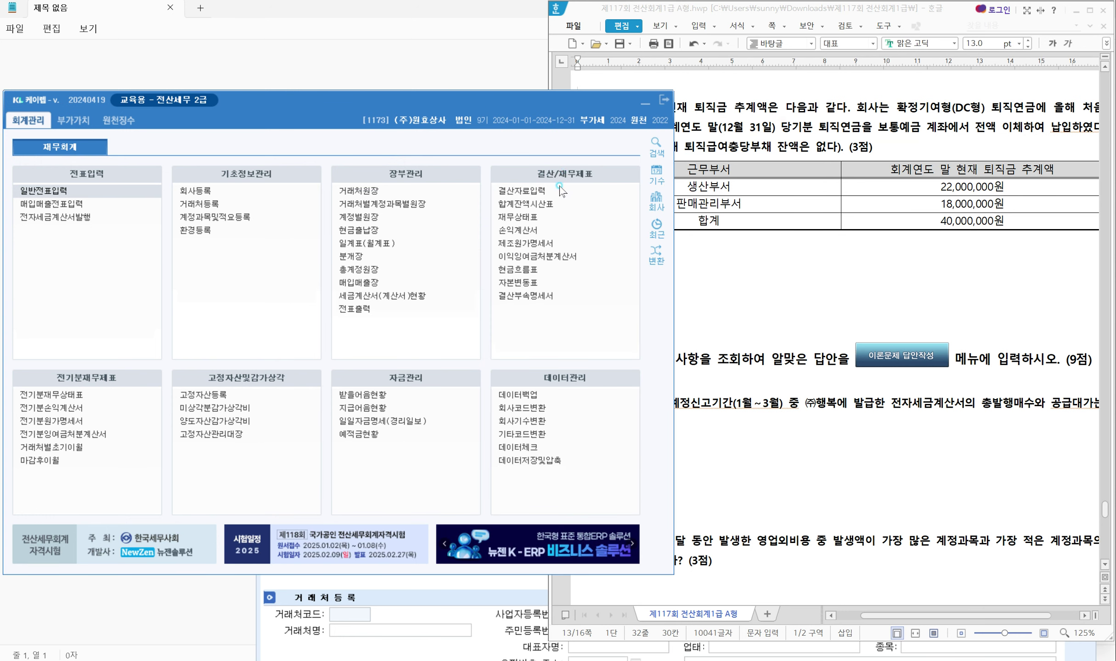
pyautogui.click(692, 257)
pyautogui.rightClick(689, 257)
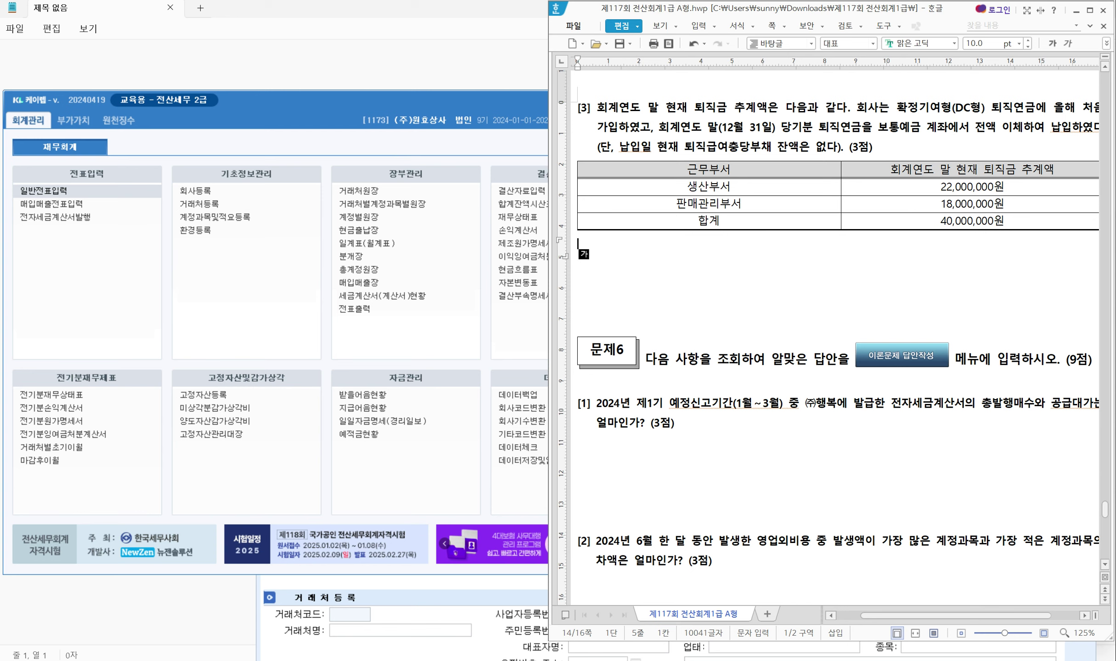
pyautogui.write('12/31')
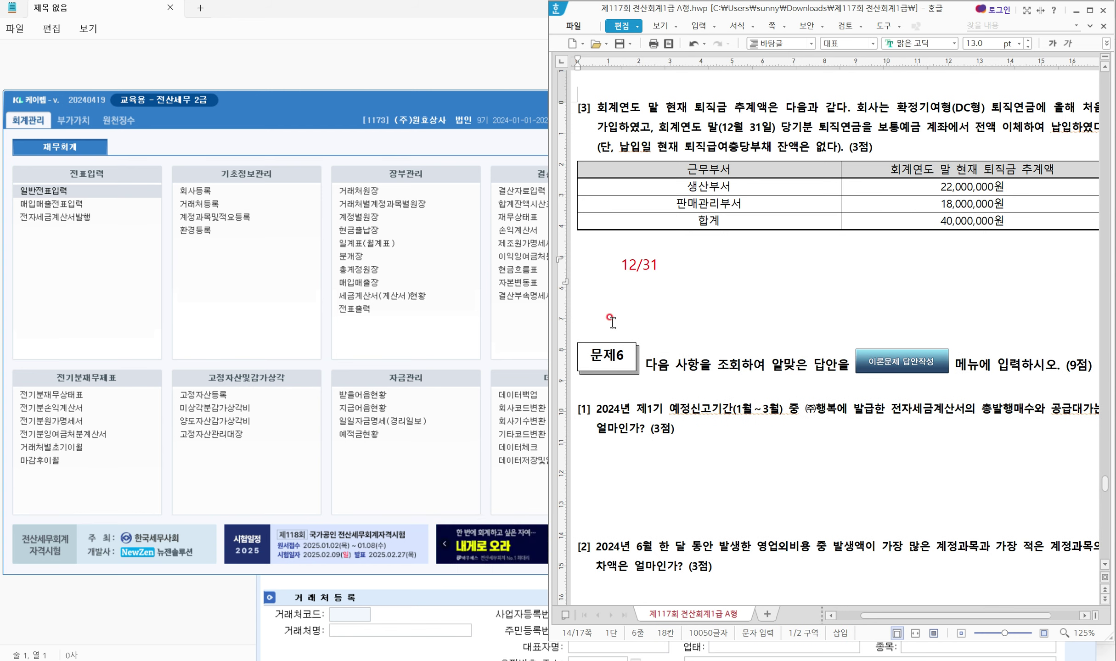
pyautogui.write('퇴직급여')
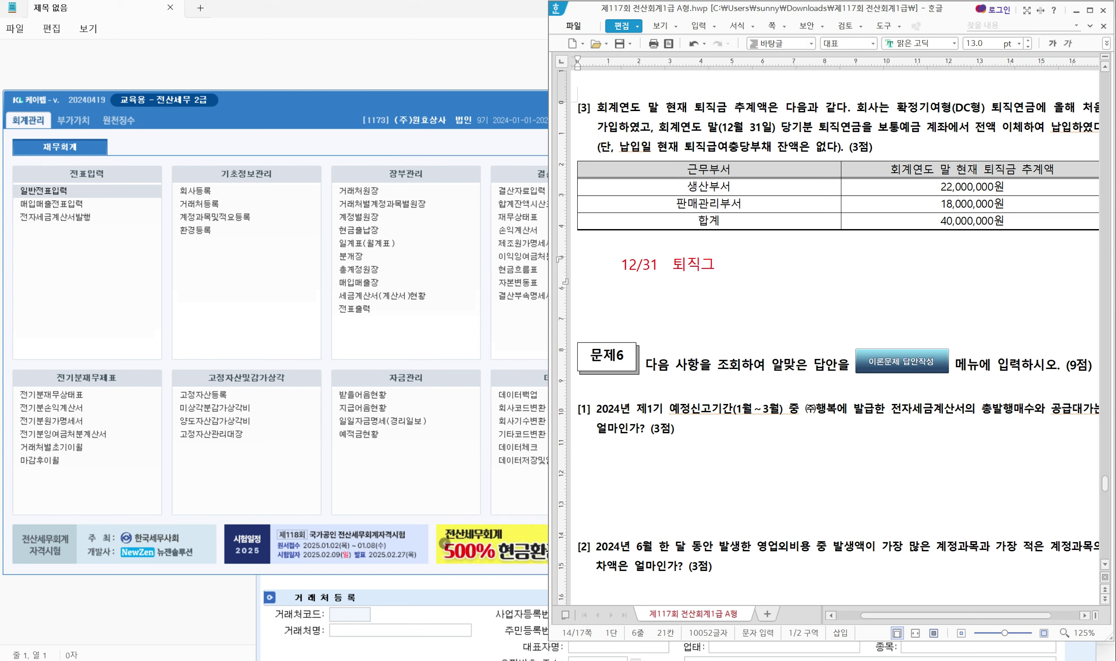
pyautogui.write('(제)22,')
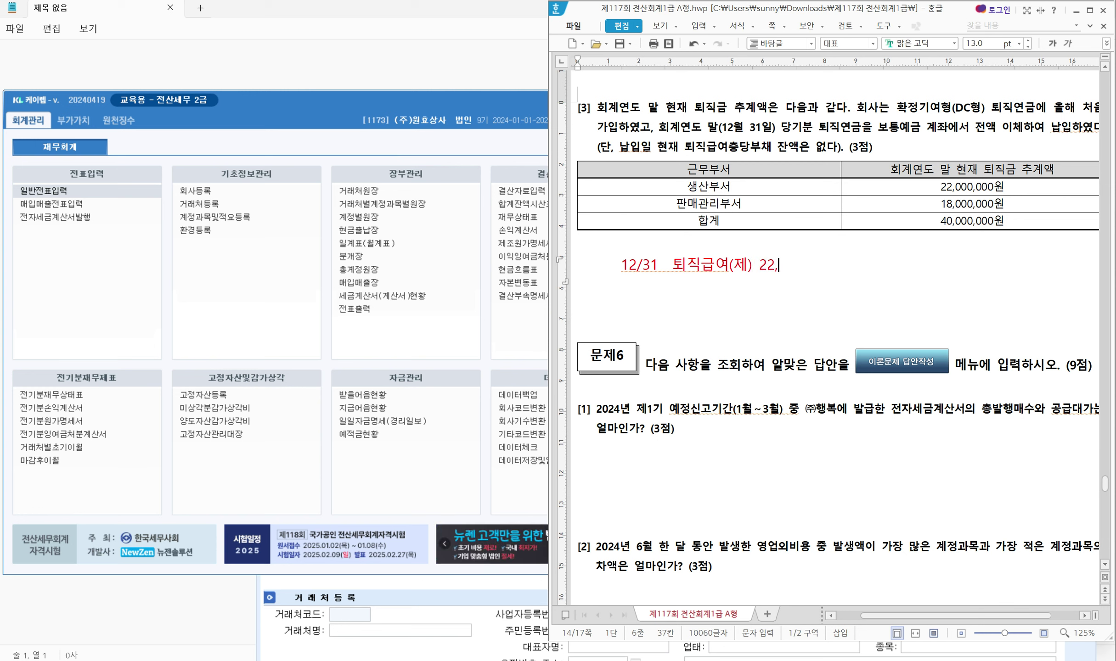
pyautogui.write('000,000')
pyautogui.write('  /  보통ㅇ예금 40,000,000')
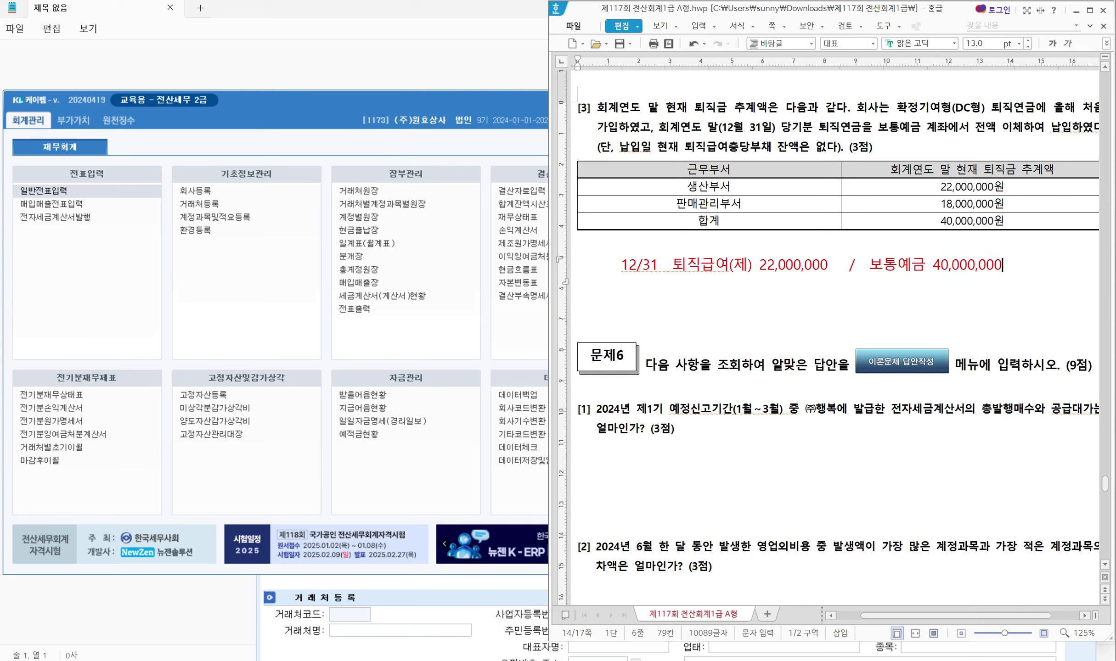
# Add a second debit line "퇴직급여(판) 18,000,000" below the written entry for question [3]
pyautogui.press('Return')
pyautogui.write('퇴')
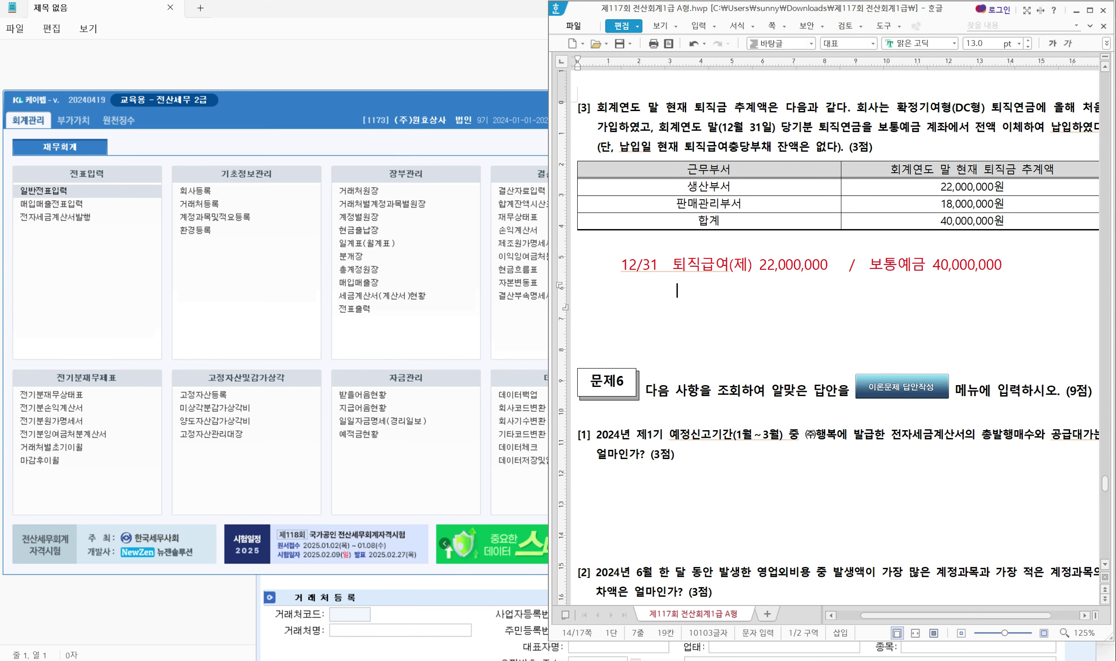
pyautogui.write('직')
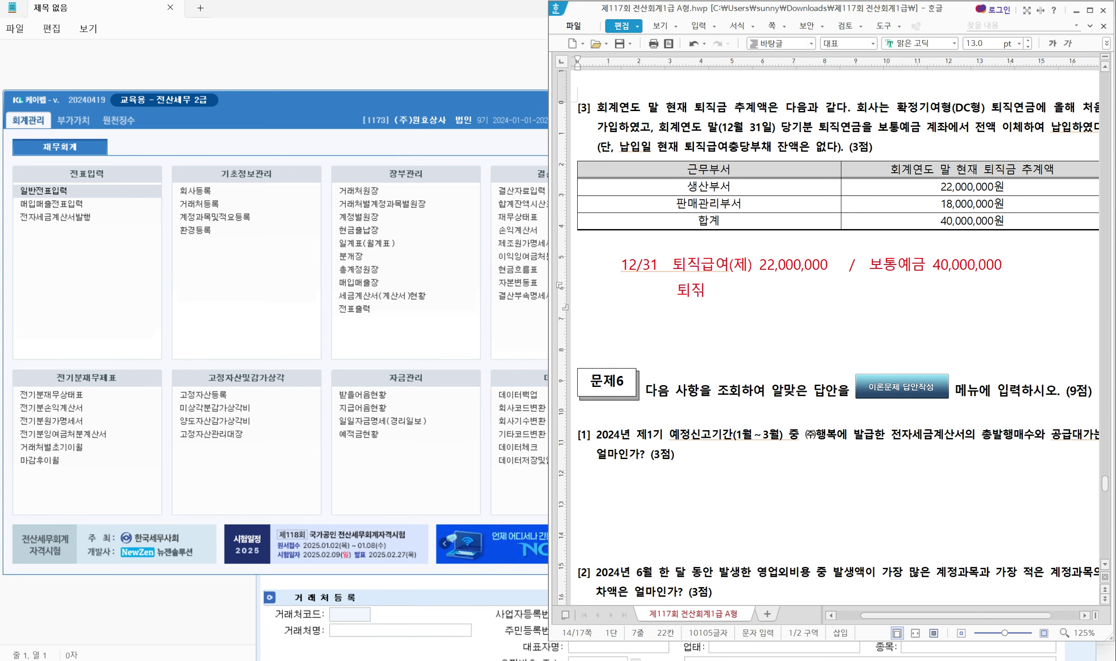
pyautogui.write('급여(판)')
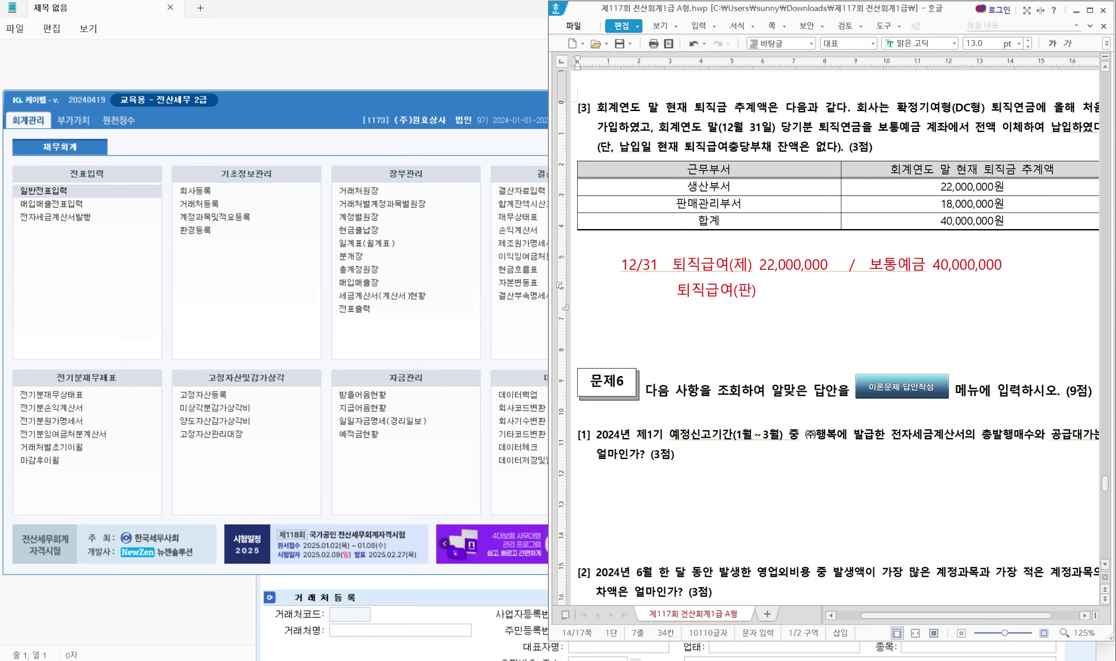
pyautogui.write(' 18,000,000')
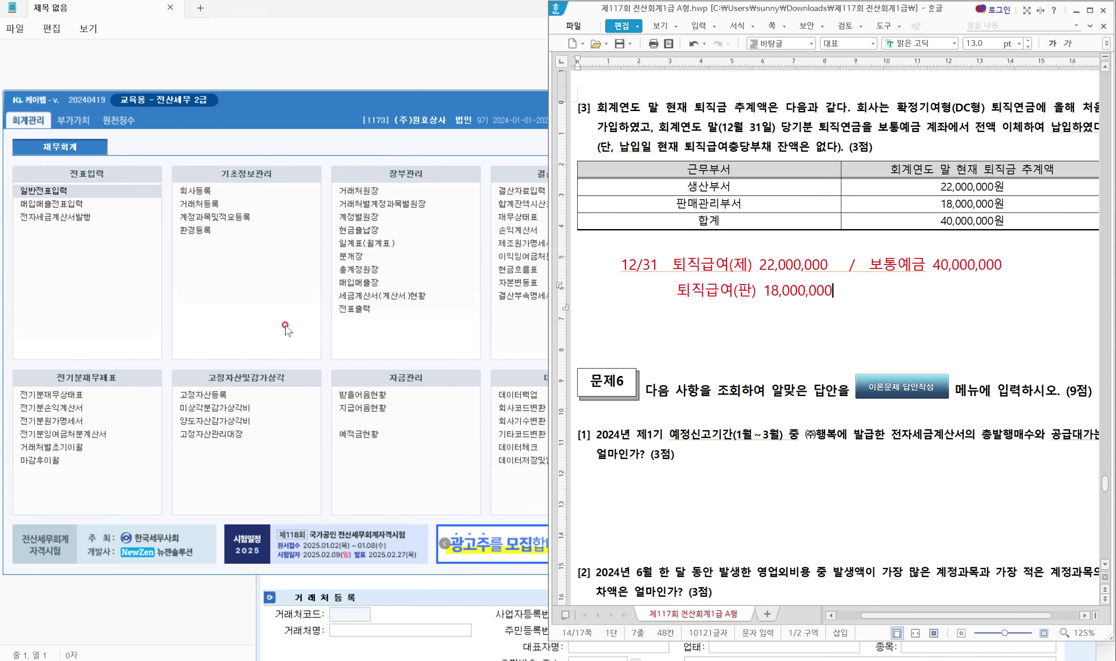
# In 일반전표입력, add a December 31 debit line for manufacturing-cost 퇴직급여 (0508) of 22,000,000
pyautogui.click(72, 192)
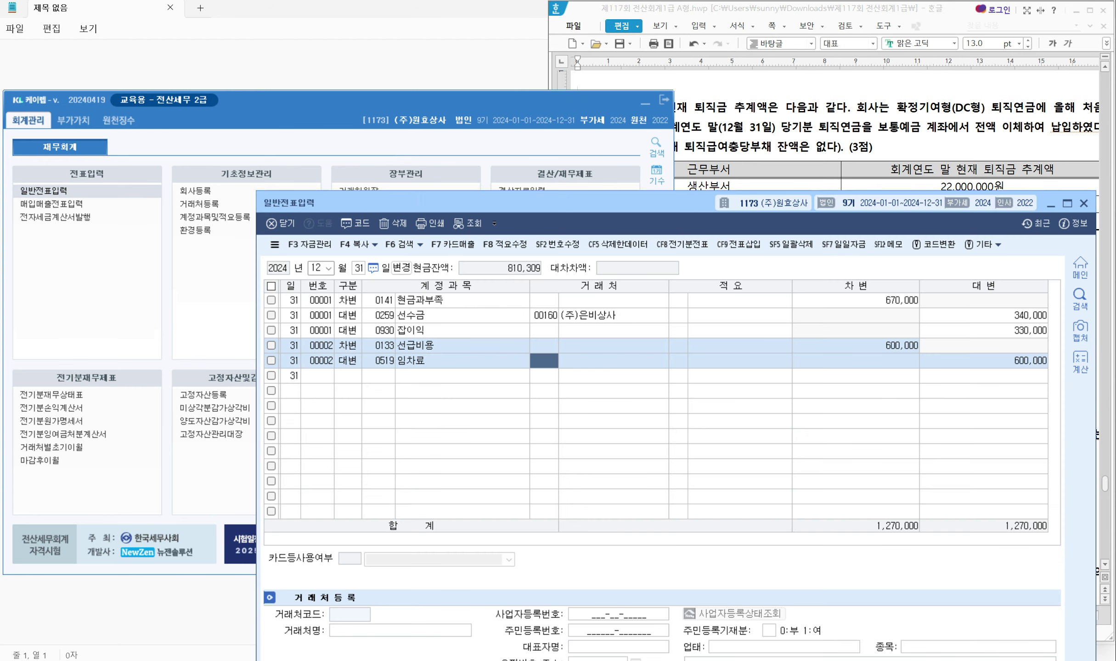
pyautogui.click(684, 152)
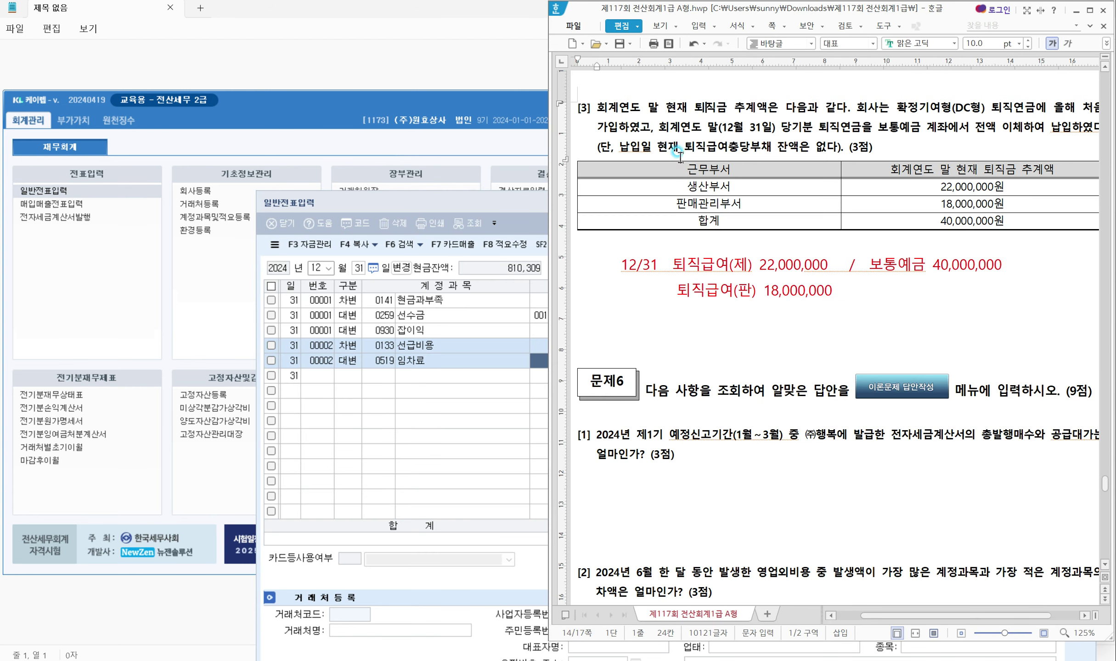
pyautogui.scroll(-3, 680, 156)
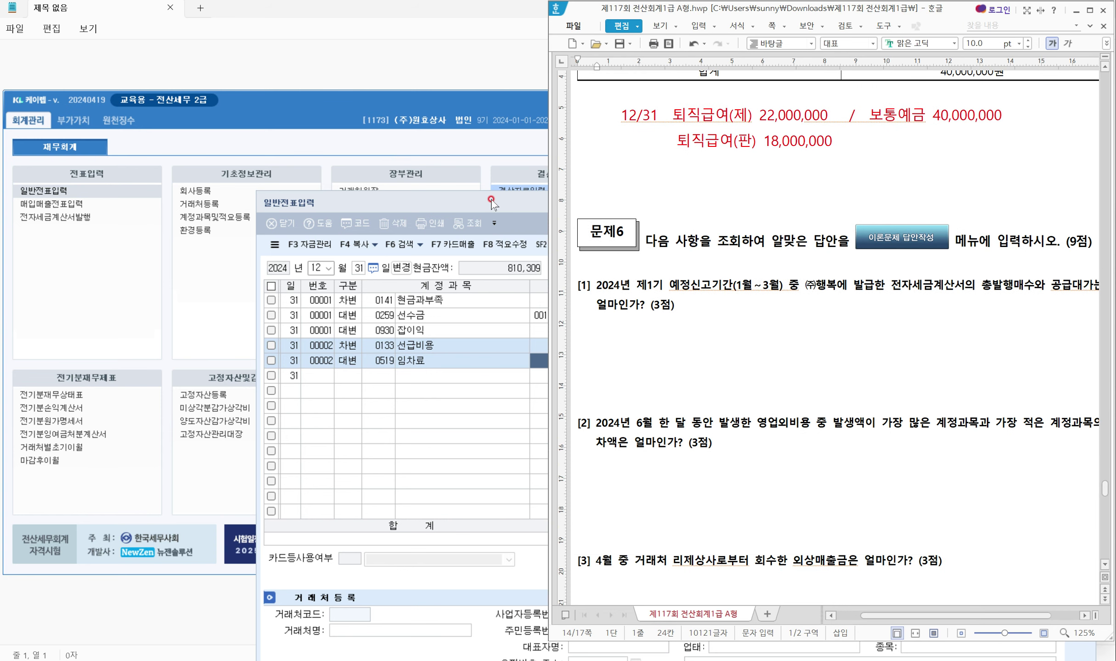
pyautogui.click(491, 202)
pyautogui.click(340, 370)
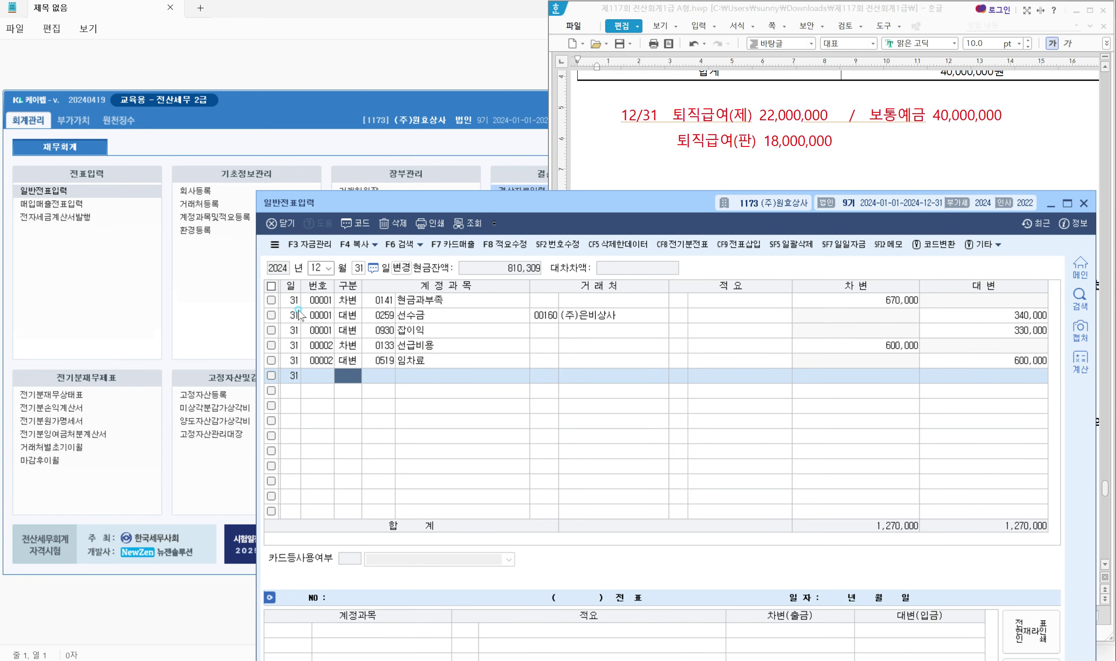
pyautogui.press('Return')
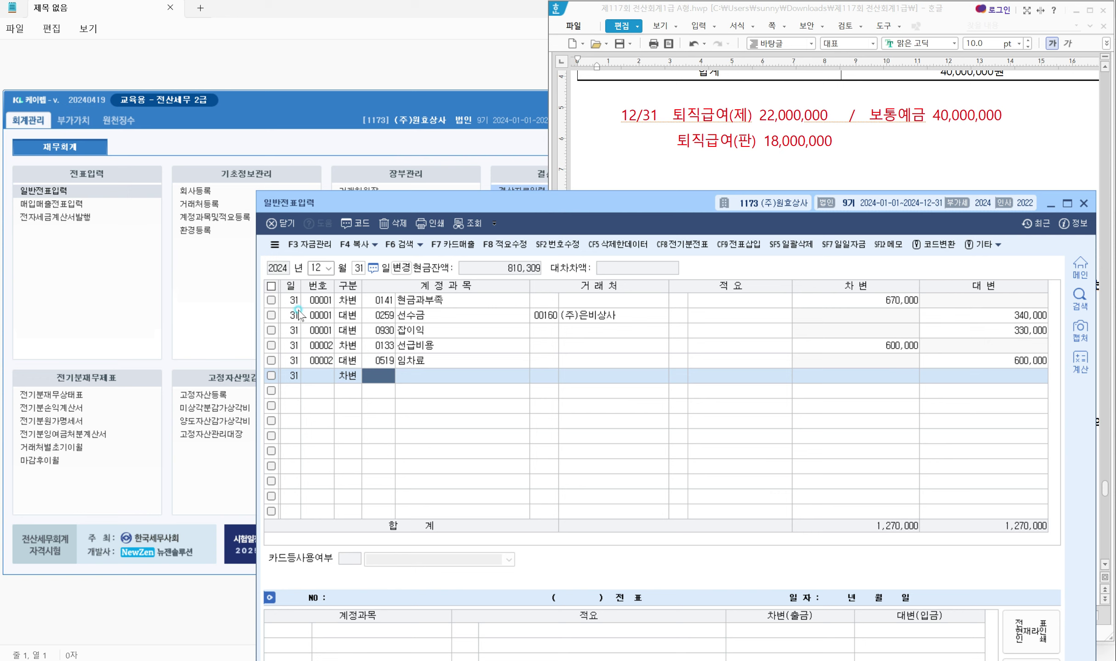
pyautogui.write('퇴직급')
pyautogui.press('Return')
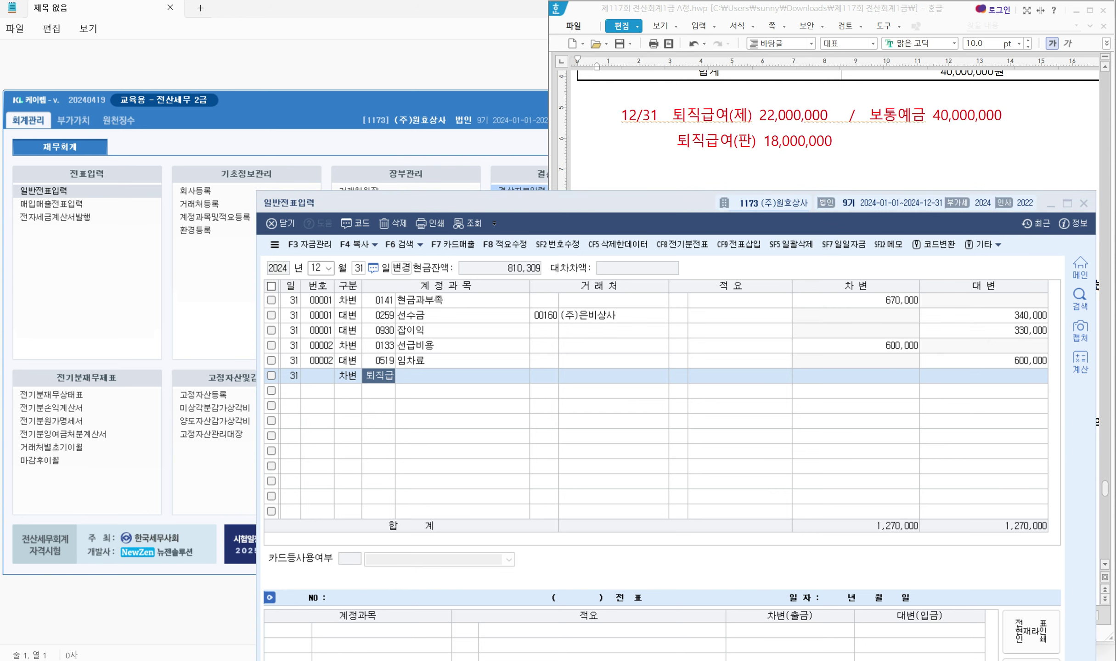
pyautogui.click(635, 446)
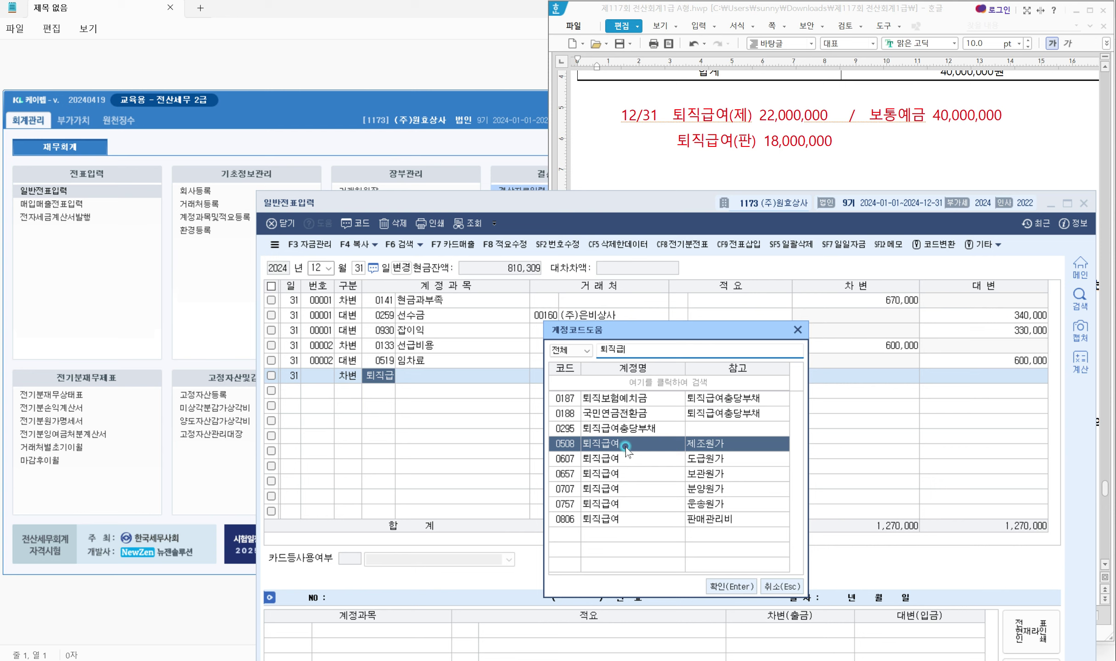
pyautogui.press('Return')
pyautogui.press('Return')
pyautogui.press('Return')
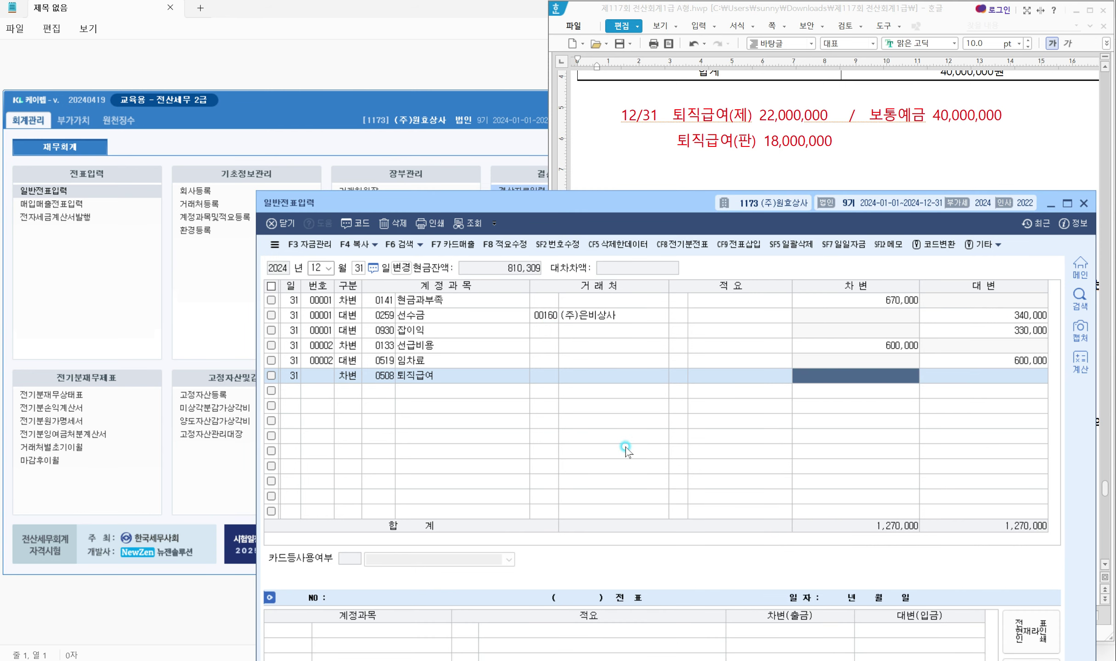
pyautogui.write('22000000')
pyautogui.press('Return')
# Add a second December 31 debit line for selling and administrative 퇴직급여 (0806) of 18,000,000
pyautogui.write('3')
pyautogui.press('Return')
pyautogui.write('퇴직급')
pyautogui.press('Return')
pyautogui.click(628, 520)
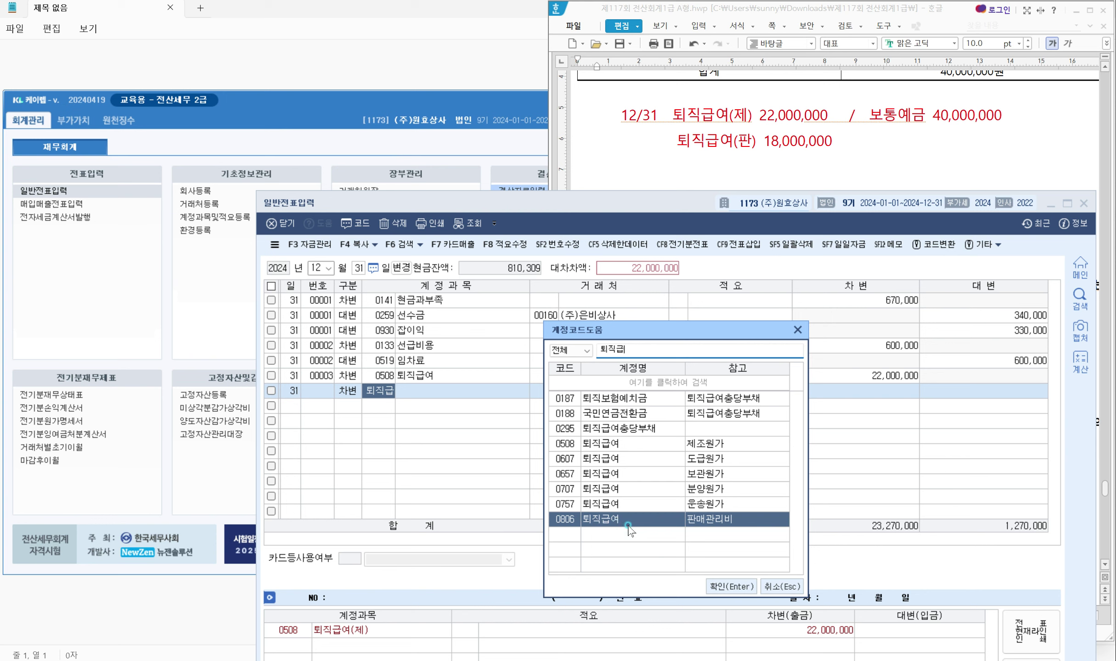
pyautogui.doubleClick(628, 520)
pyautogui.press('Return')
pyautogui.press('Return')
pyautogui.press('Return')
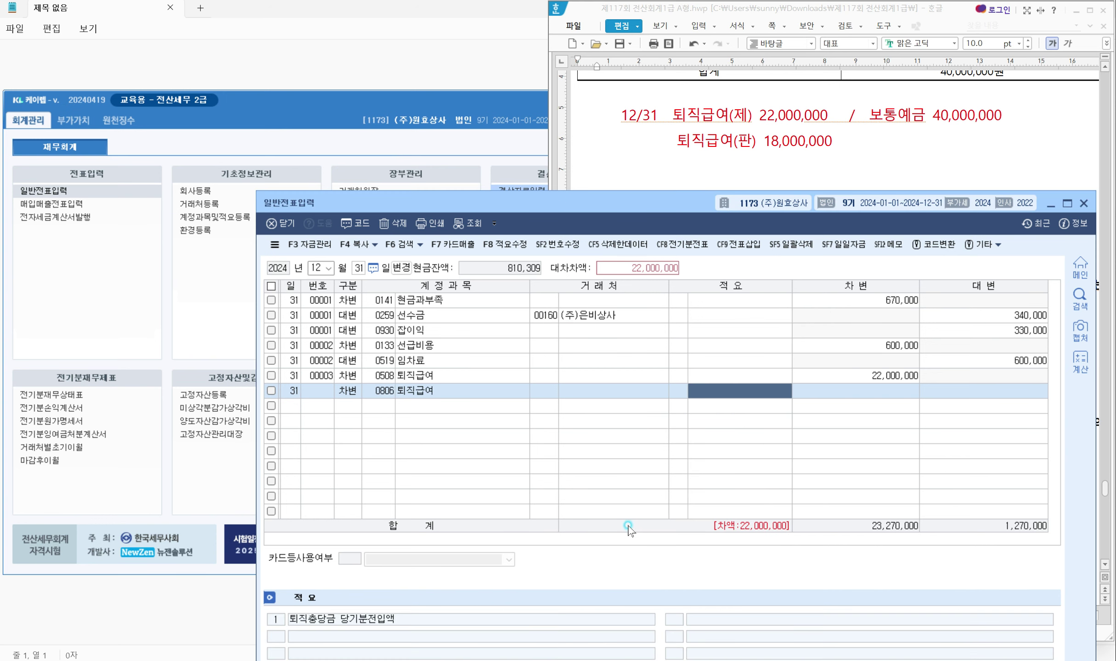
pyautogui.write('18000000')
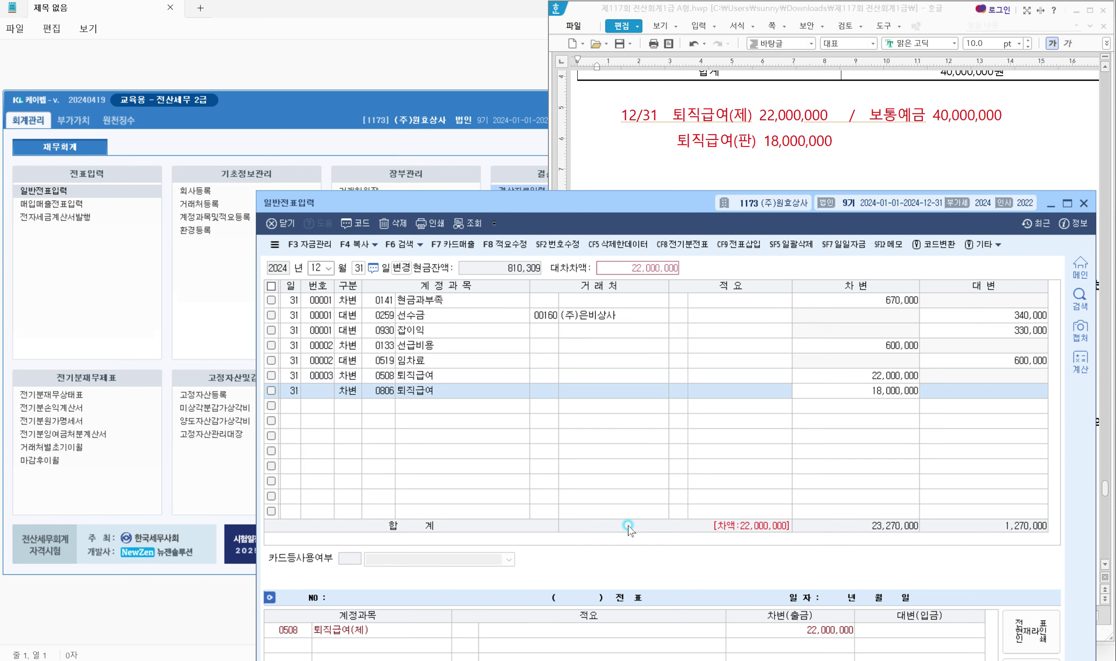
pyautogui.press('Return')
# Add the balancing 보통예금 credit line of 40,000,000 to the 퇴직급여 voucher
pyautogui.write('4')
pyautogui.write('보통예')
pyautogui.press('Return')
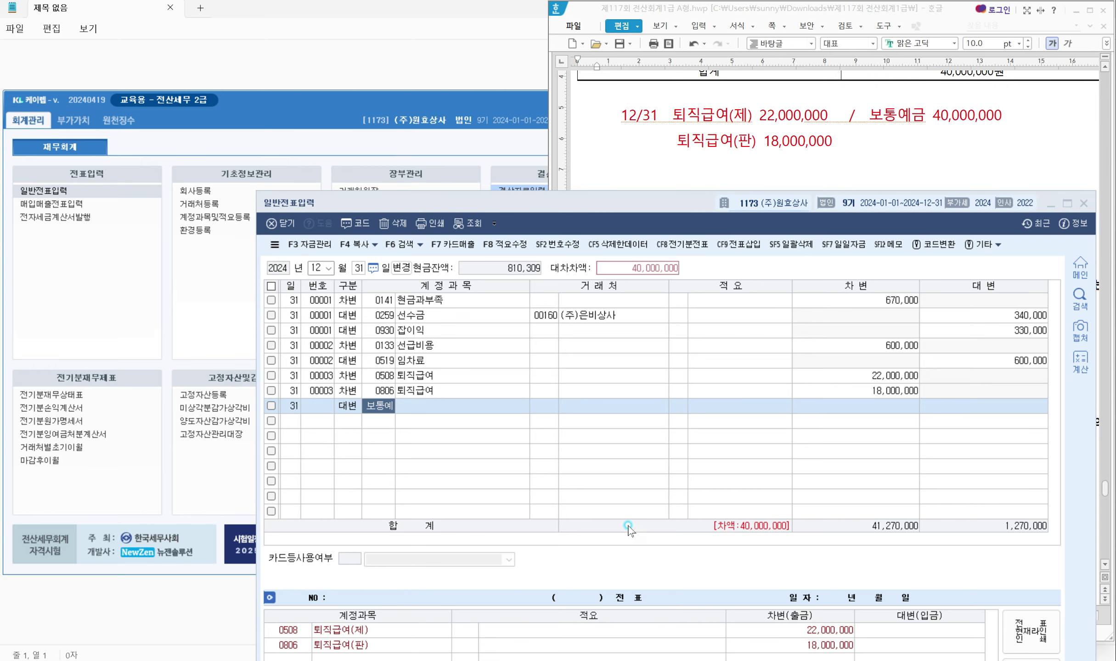
pyautogui.press('Return')
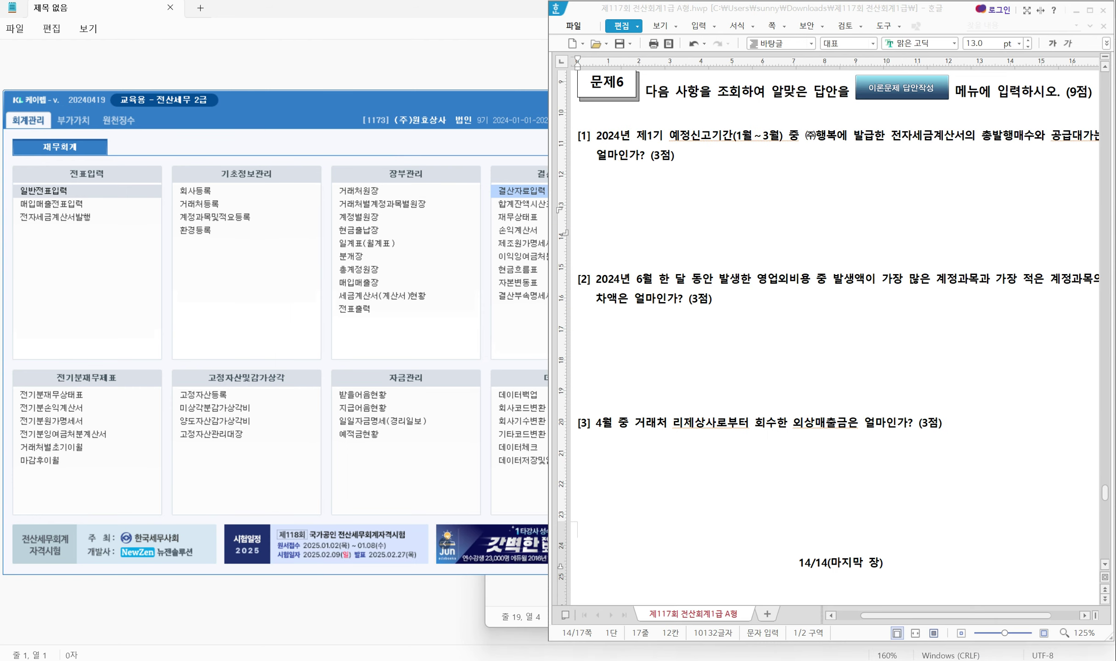
# Mark the period, ㈜행복 and the requested figures in 문제6 question [1], and write the blank answer template "매, 원" below it
pyautogui.moveTo(629, 145); pyautogui.dragTo(1085, 142)
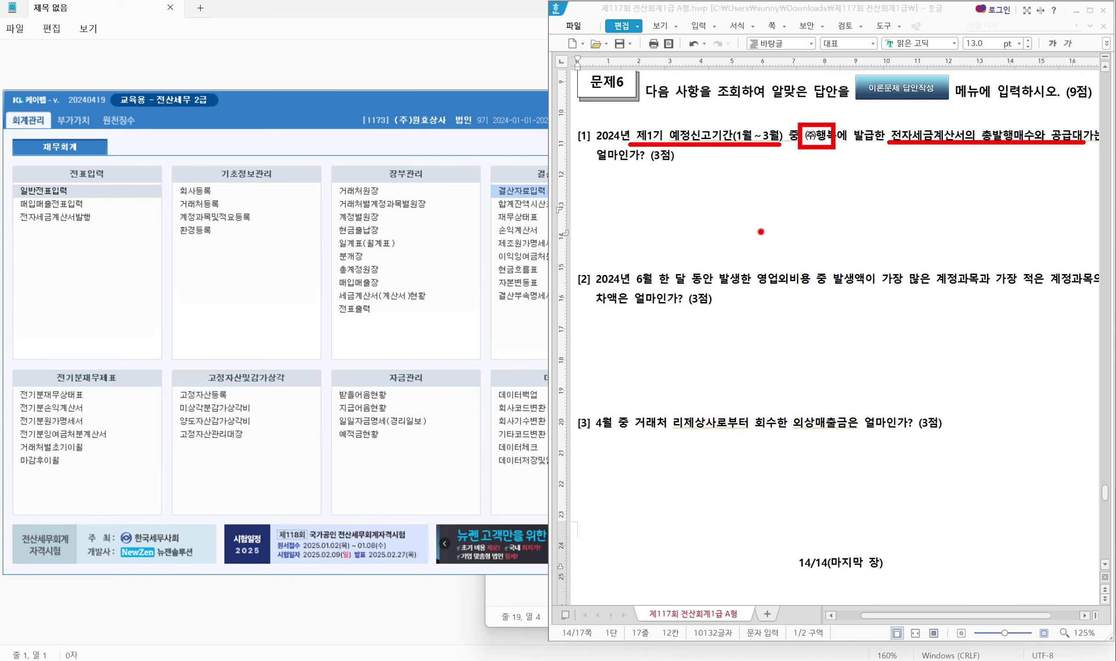
pyautogui.press('Escape')
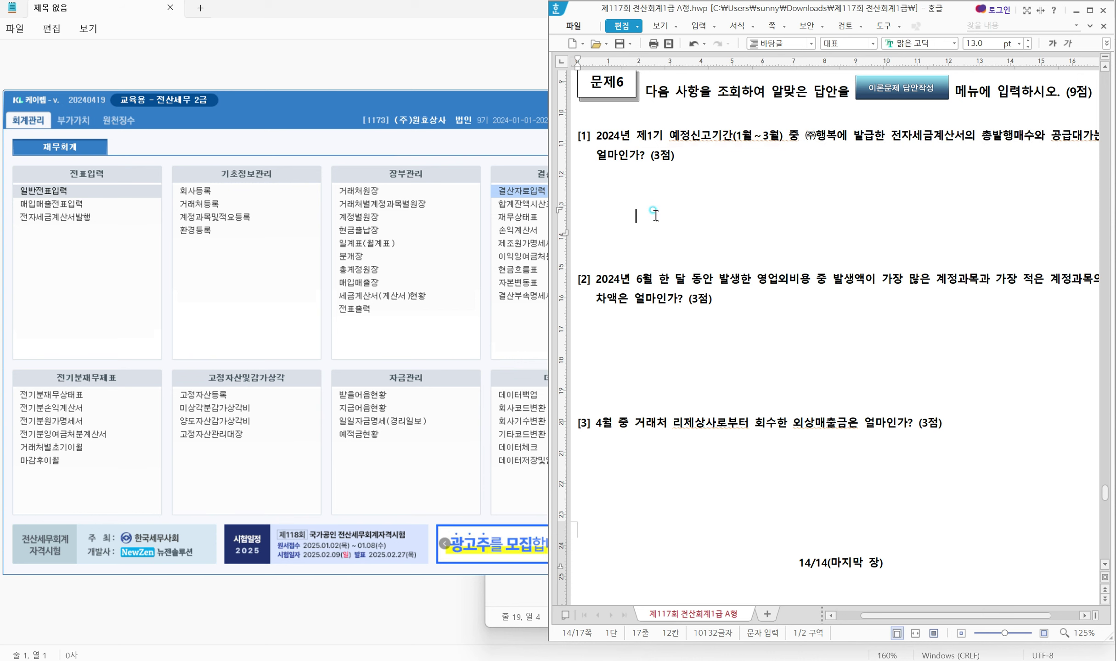
pyautogui.write('매')
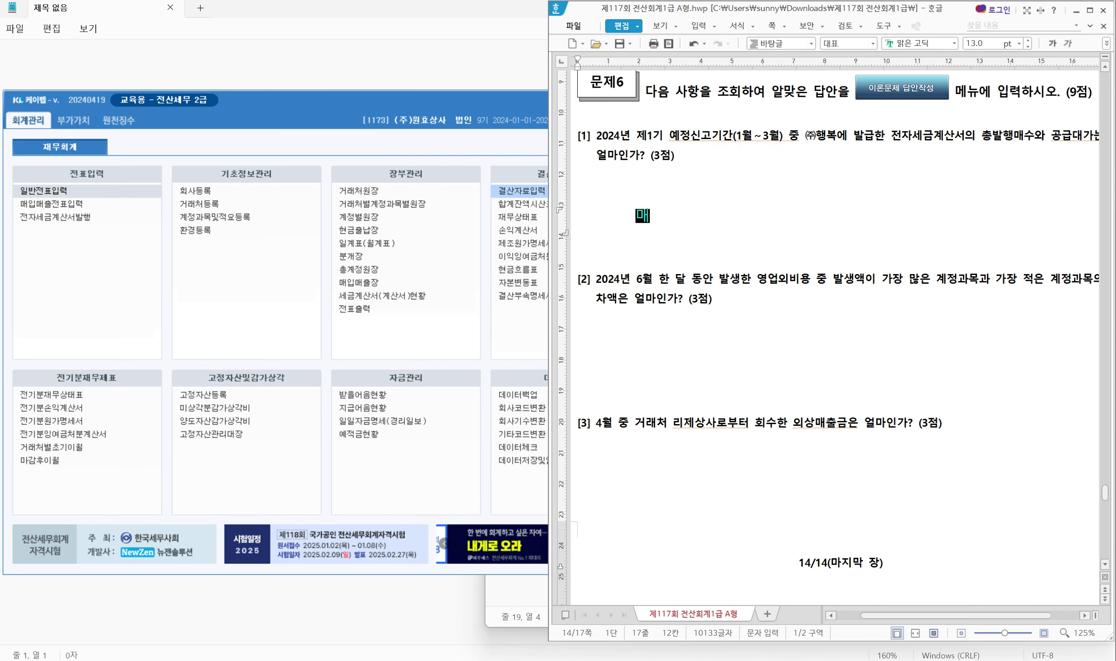
pyautogui.write(',   원')
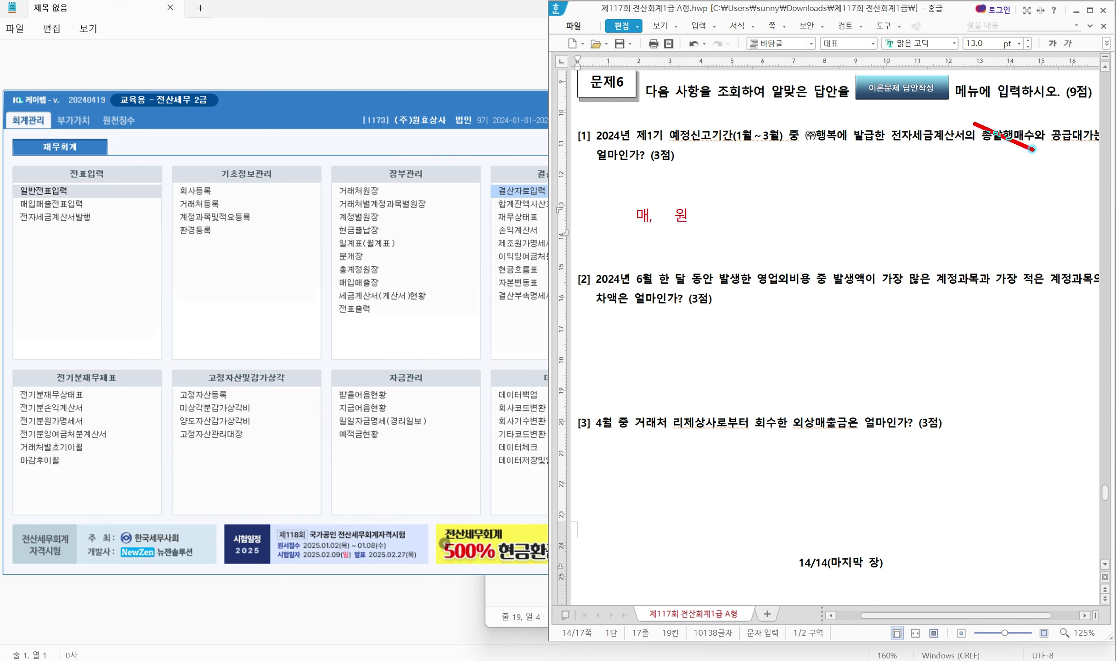
pyautogui.moveTo(967, 120); pyautogui.dragTo(1056, 160)
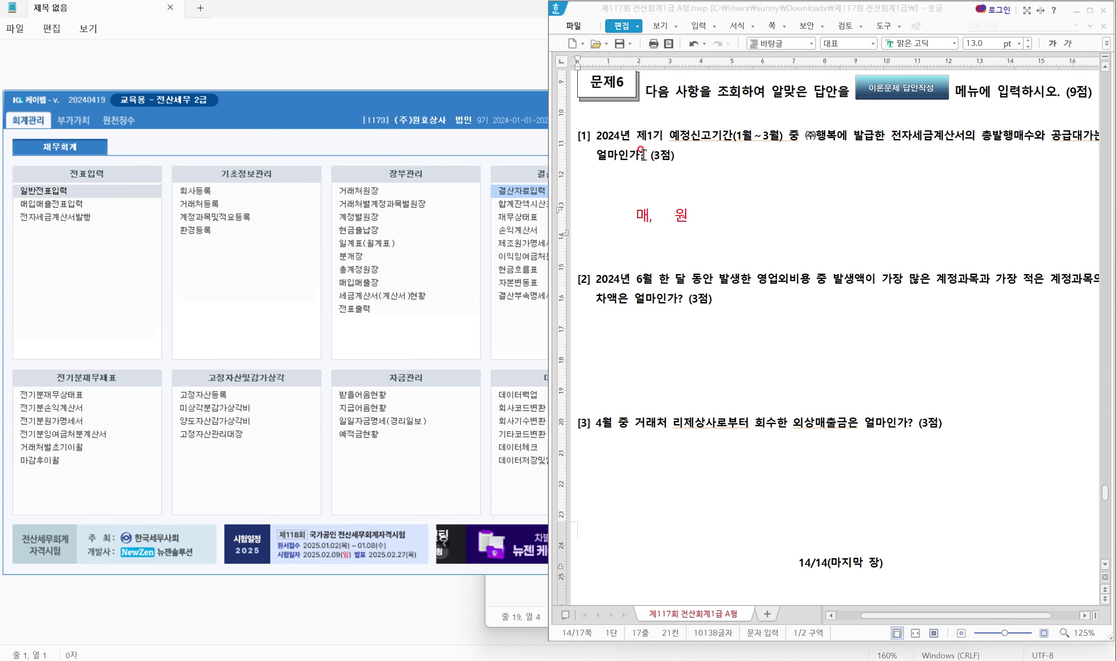
# Switch to 케이렙, show the 부가가치 functions, mark 부가가치 and 세금계산서합계표, and clear the markings
pyautogui.click(294, 99)
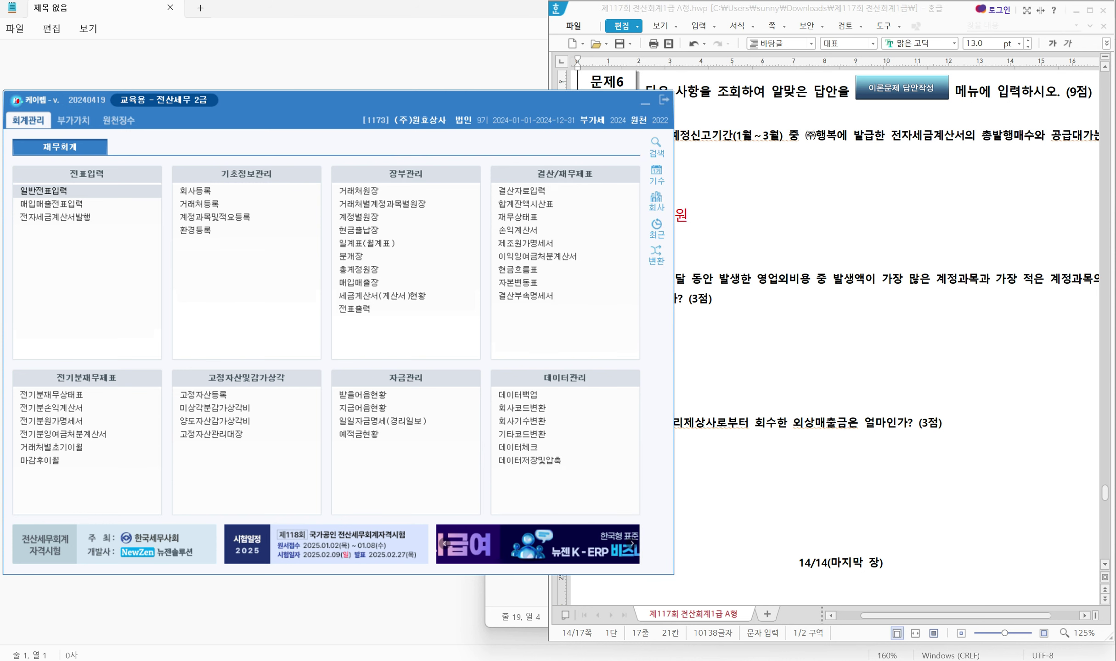
pyautogui.moveTo(7, 100)
pyautogui.mouseDown()
pyautogui.moveTo(60, 147)
pyautogui.moveTo(131, 142)
pyautogui.mouseUp()
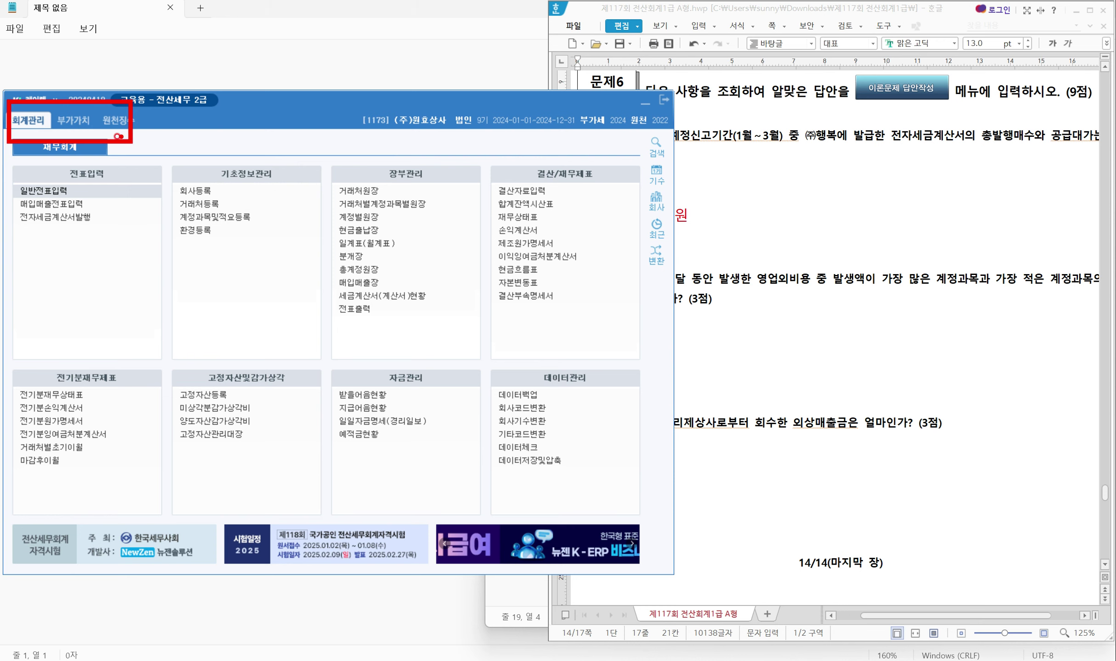
pyautogui.click(77, 121)
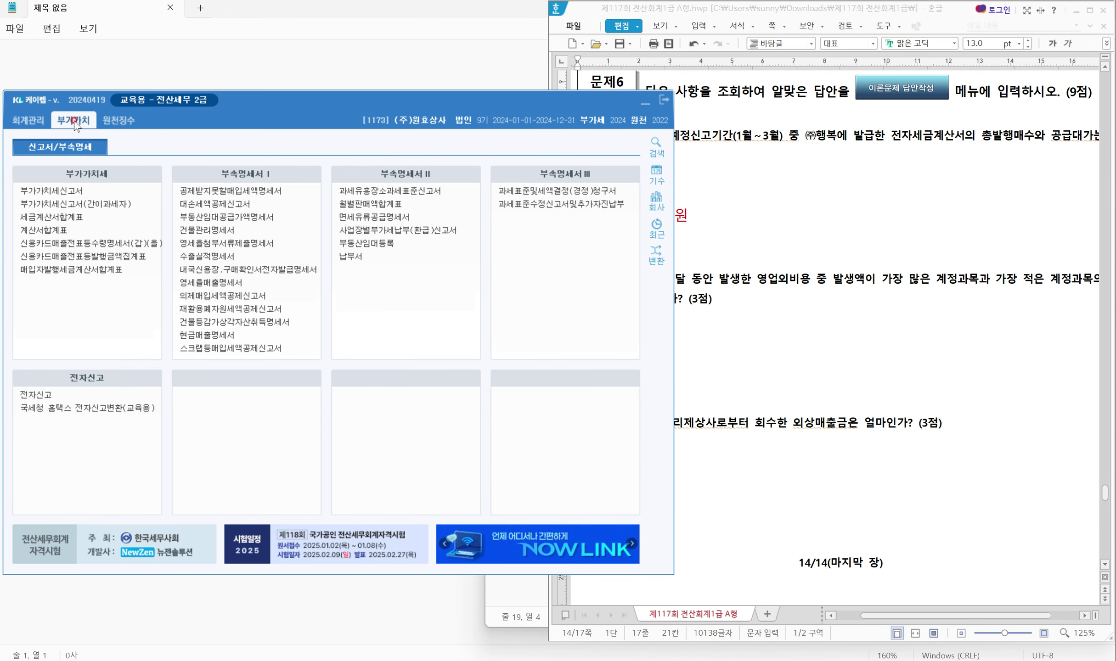
pyautogui.moveTo(45, 104); pyautogui.dragTo(107, 128)
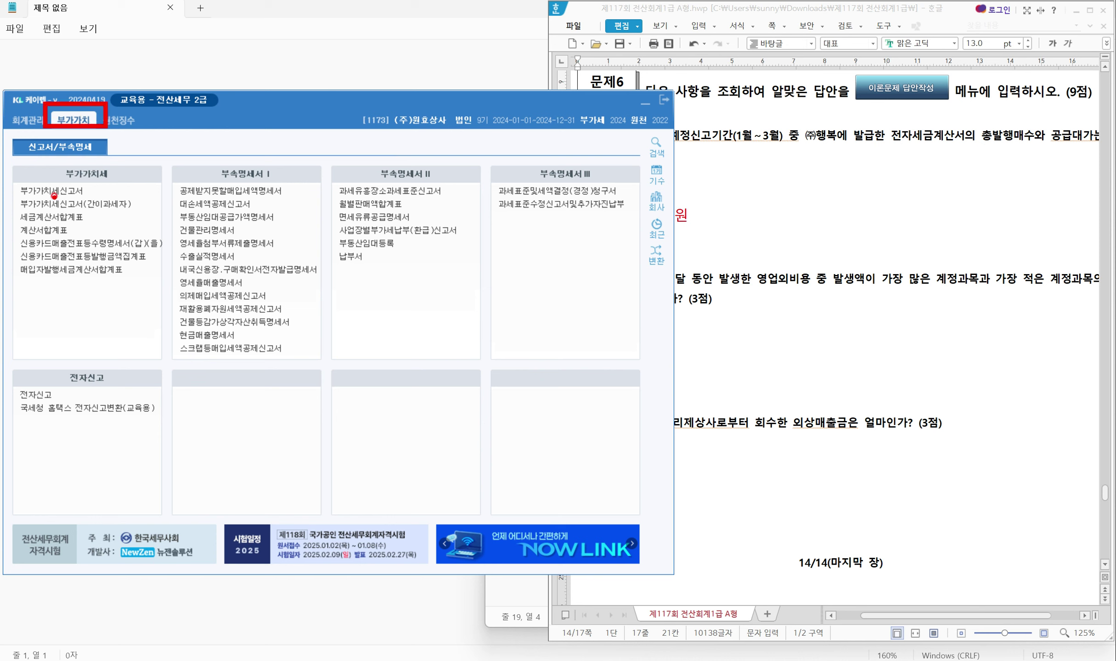
pyautogui.moveTo(8, 209); pyautogui.dragTo(86, 230)
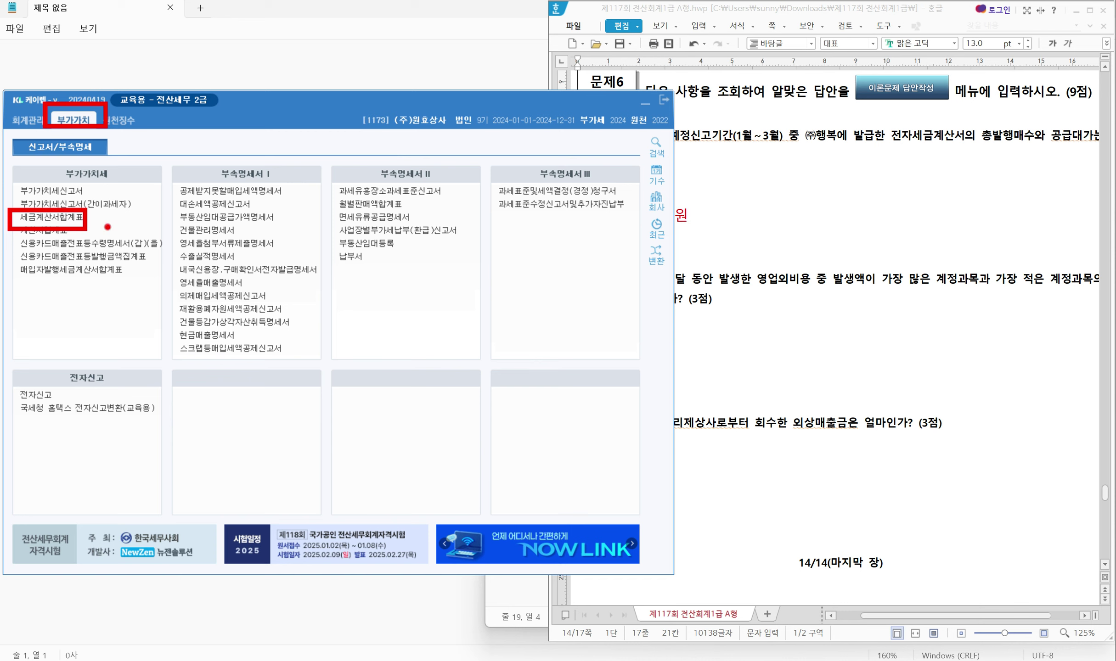
pyautogui.press('Escape')
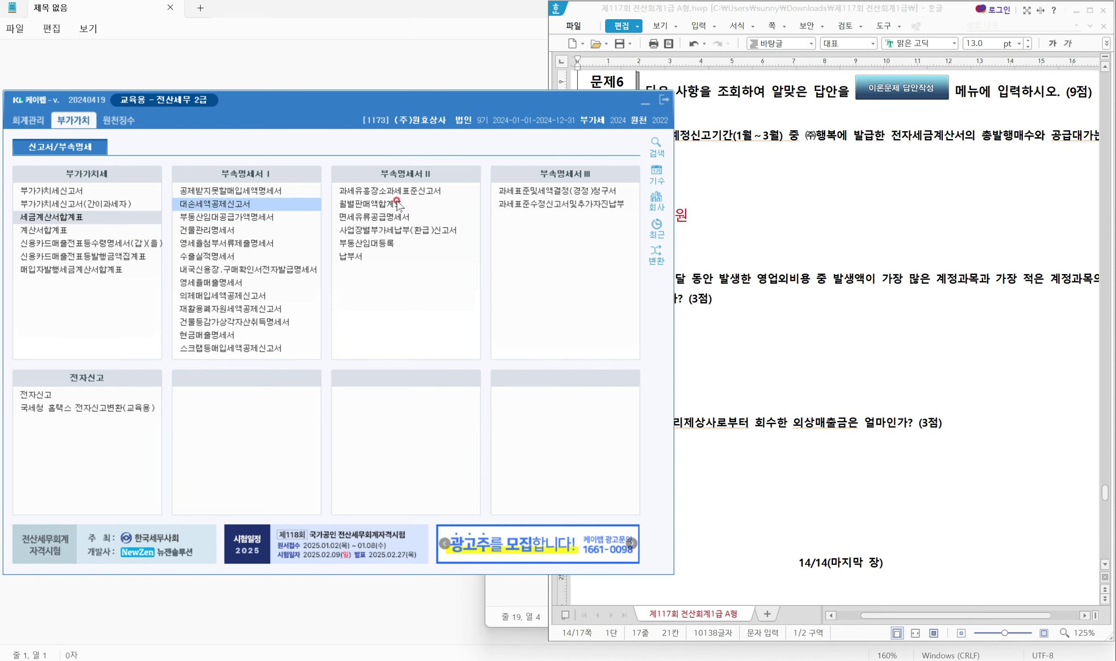
# Open 세금계산서합계표 with question [1] in view and query January to March 2024 as 정기신고
pyautogui.click(850, 171)
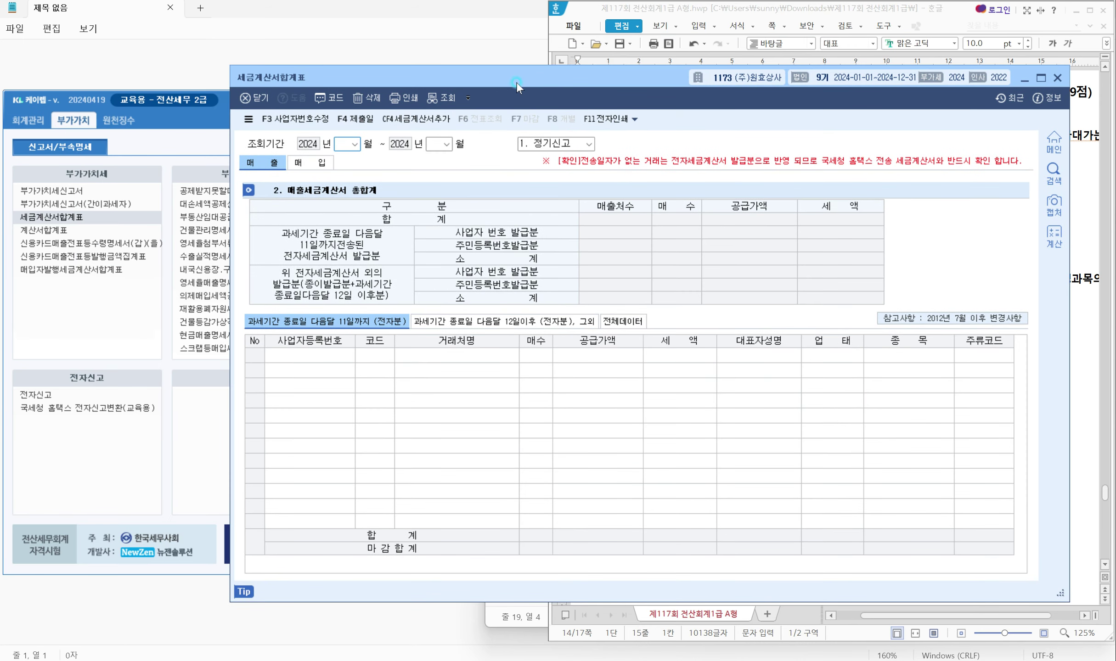
pyautogui.moveTo(517, 83); pyautogui.dragTo(541, 149)
pyautogui.scroll(-3, 570, 93)
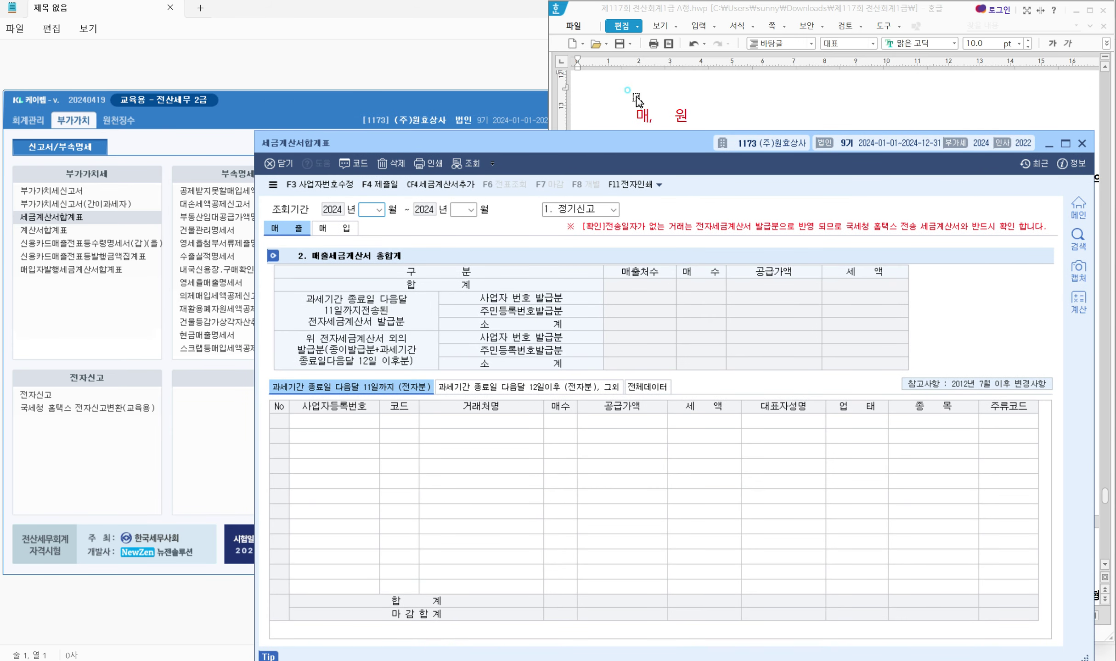
pyautogui.moveTo(583, 148); pyautogui.dragTo(580, 125)
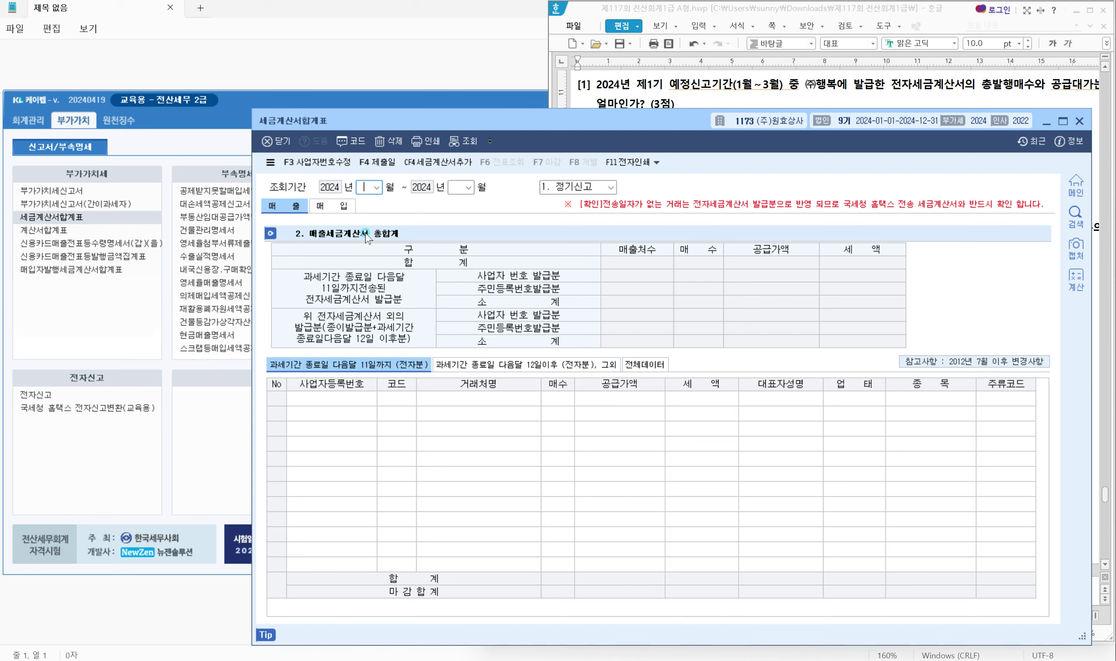
pyautogui.write('0103')
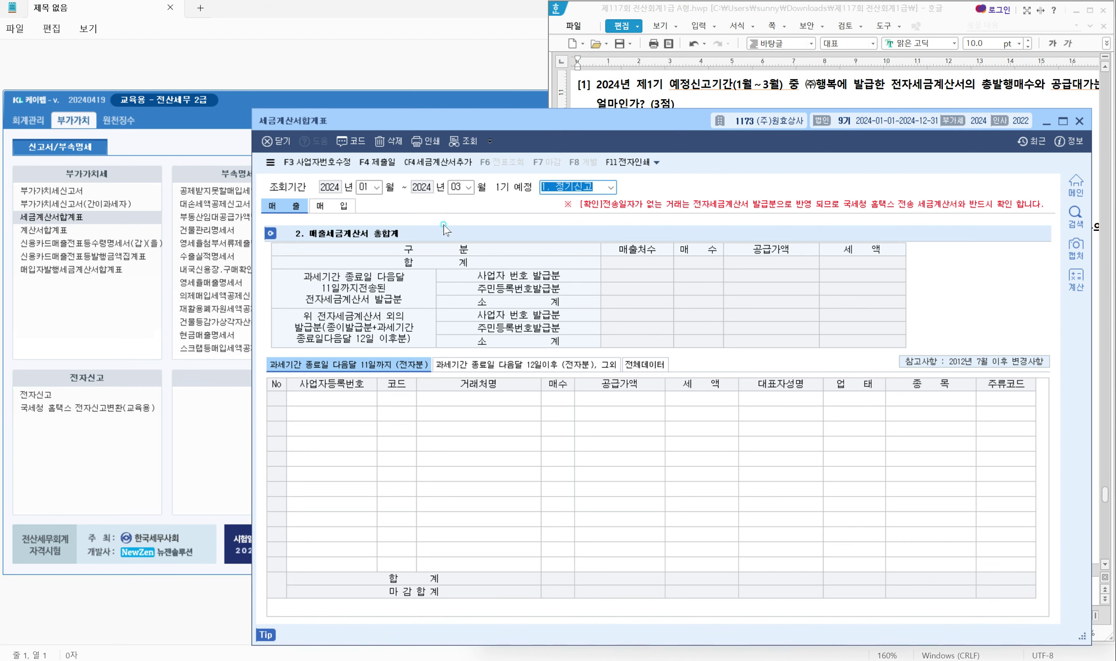
pyautogui.press('Return')
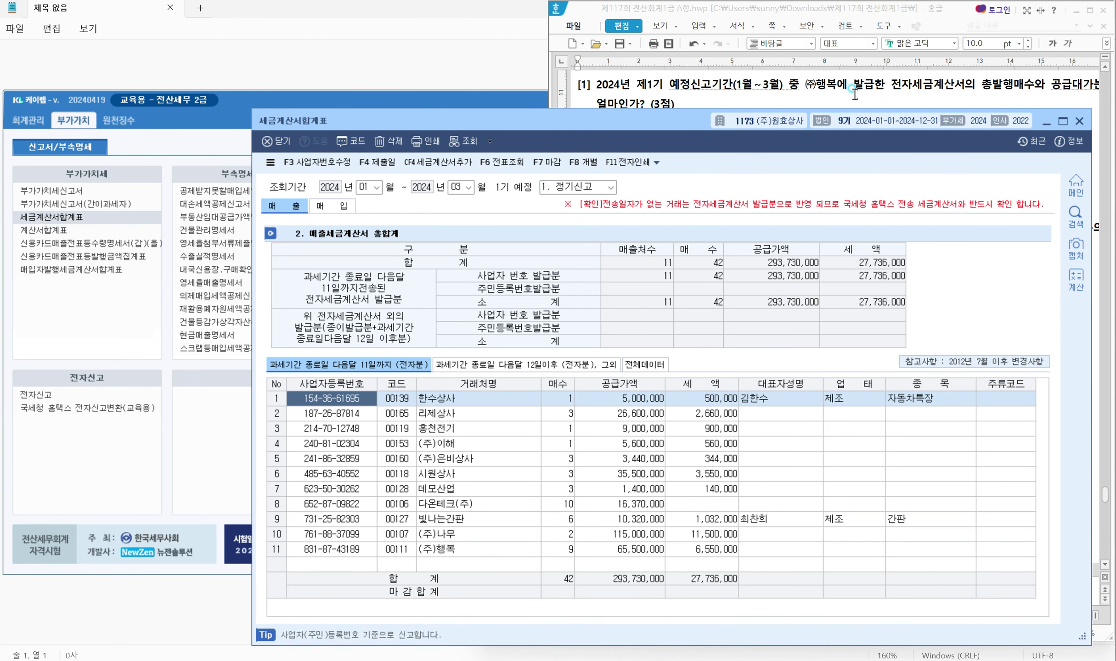
# Mark the 매출 view and the ㈜행복 row's 매수, 공급가액 and 세액 in 세금계산서합계표, and clear the markings
pyautogui.moveTo(250, 193)
pyautogui.mouseDown()
pyautogui.moveTo(307, 225)
pyautogui.moveTo(262, 220)
pyautogui.moveTo(375, 216)
pyautogui.mouseUp()
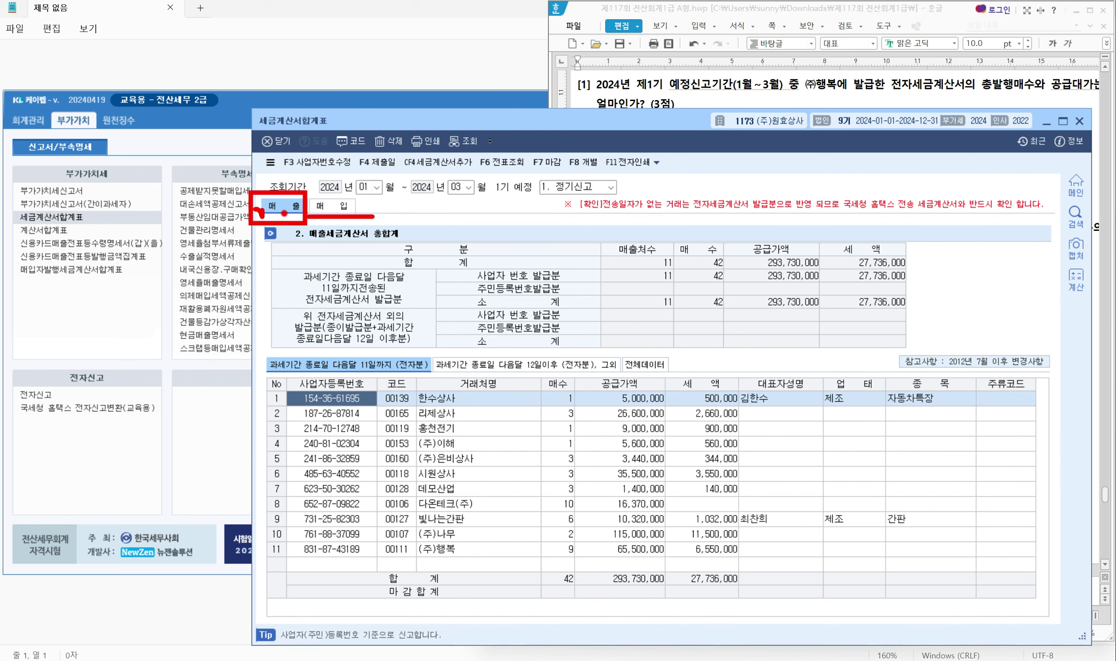
pyautogui.press('Escape')
pyautogui.hotkey('ctrl', '2')
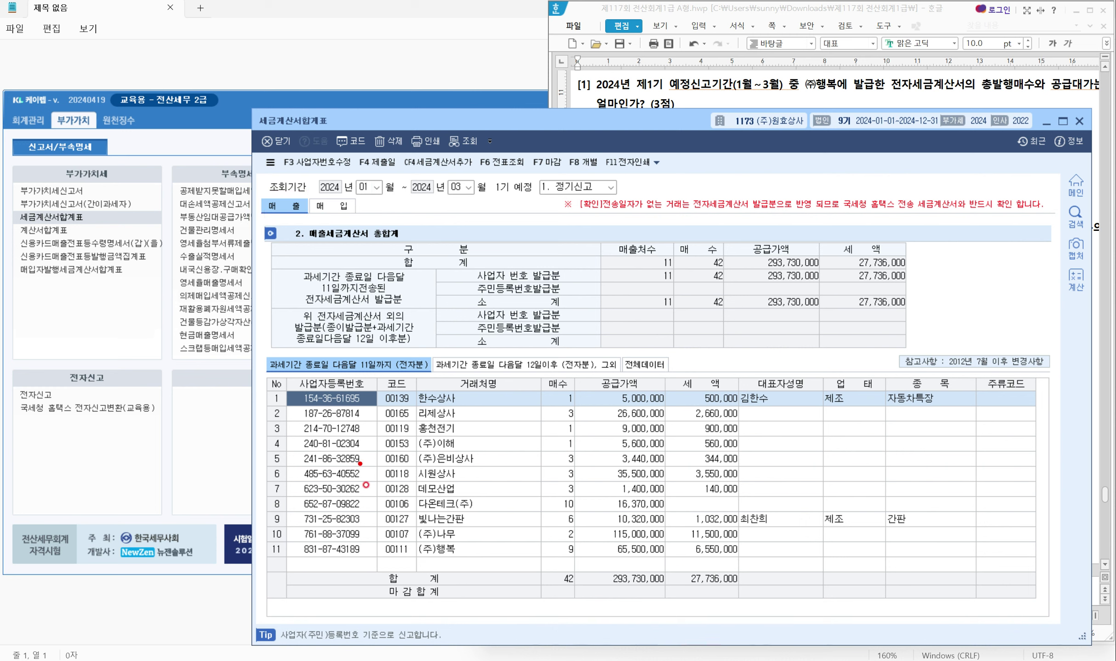
pyautogui.moveTo(265, 540)
pyautogui.mouseDown()
pyautogui.moveTo(392, 576)
pyautogui.moveTo(872, 560)
pyautogui.mouseUp()
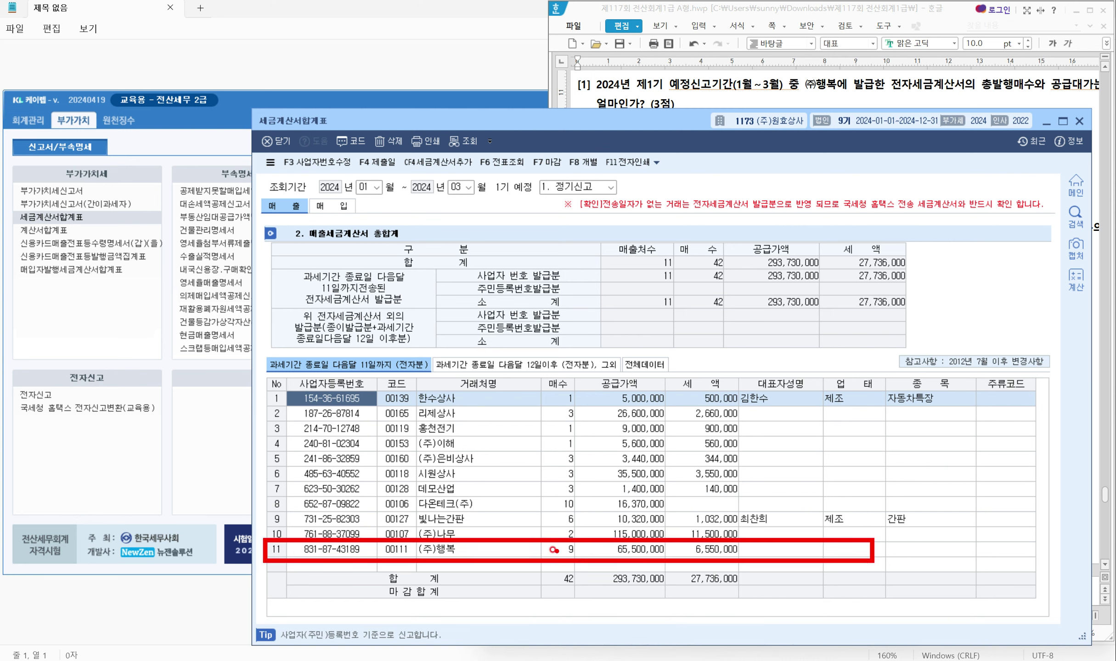
pyautogui.moveTo(544, 548); pyautogui.dragTo(555, 534)
pyautogui.moveTo(624, 394)
pyautogui.mouseDown()
pyautogui.moveTo(600, 372)
pyautogui.moveTo(656, 363)
pyautogui.moveTo(650, 396)
pyautogui.moveTo(678, 363)
pyautogui.moveTo(718, 395)
pyautogui.moveTo(710, 406)
pyautogui.mouseUp()
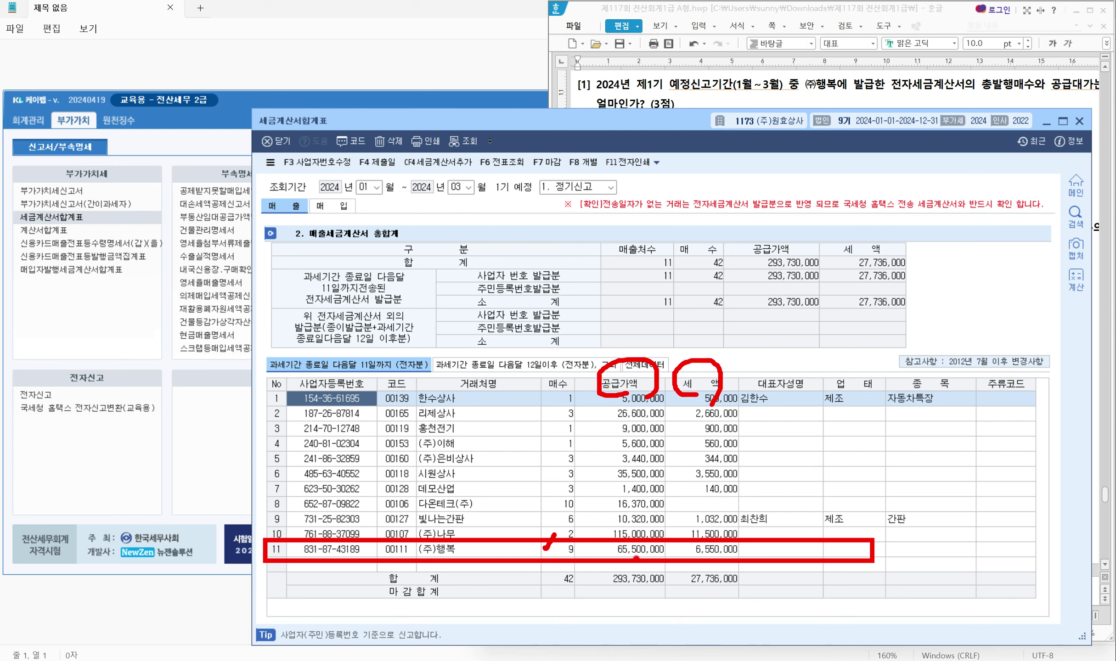
pyautogui.moveTo(636, 558)
pyautogui.mouseDown()
pyautogui.moveTo(684, 568)
pyautogui.moveTo(688, 557)
pyautogui.mouseUp()
pyautogui.press('Escape')
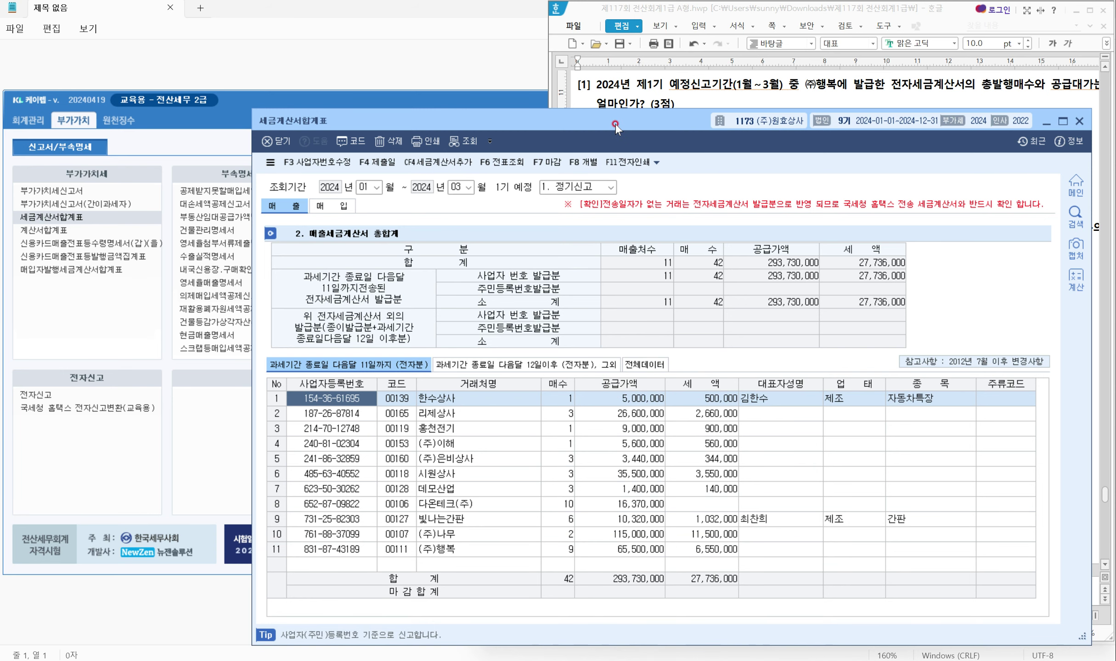
# Fill in the question [1] answer with 9매 and the supply value 65,500,000, keeping the 세금계산서합계표 figures in view
pyautogui.click(655, 158)
pyautogui.click(636, 164)
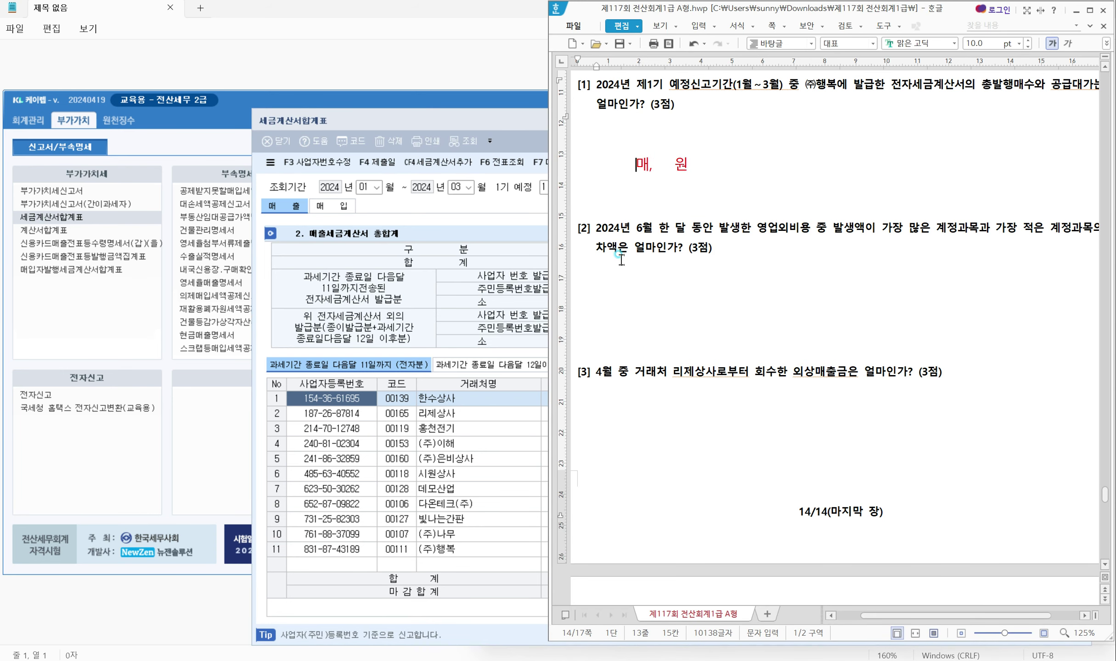
pyautogui.write('9')
pyautogui.click(681, 164)
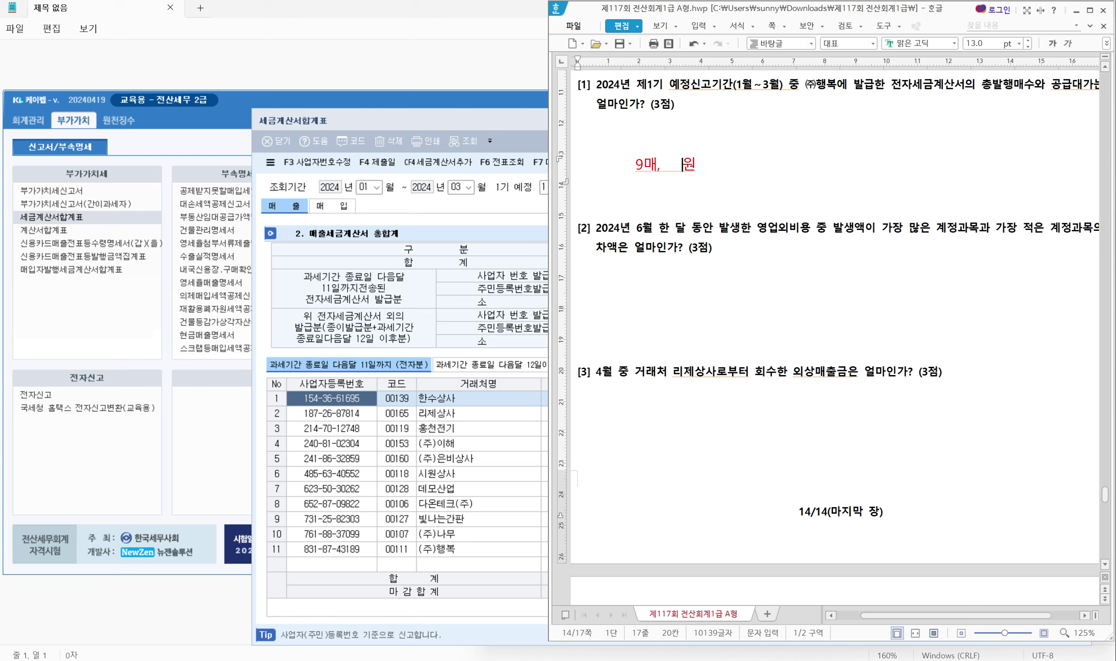
pyautogui.moveTo(480, 121); pyautogui.dragTo(4, 108)
pyautogui.click(682, 165)
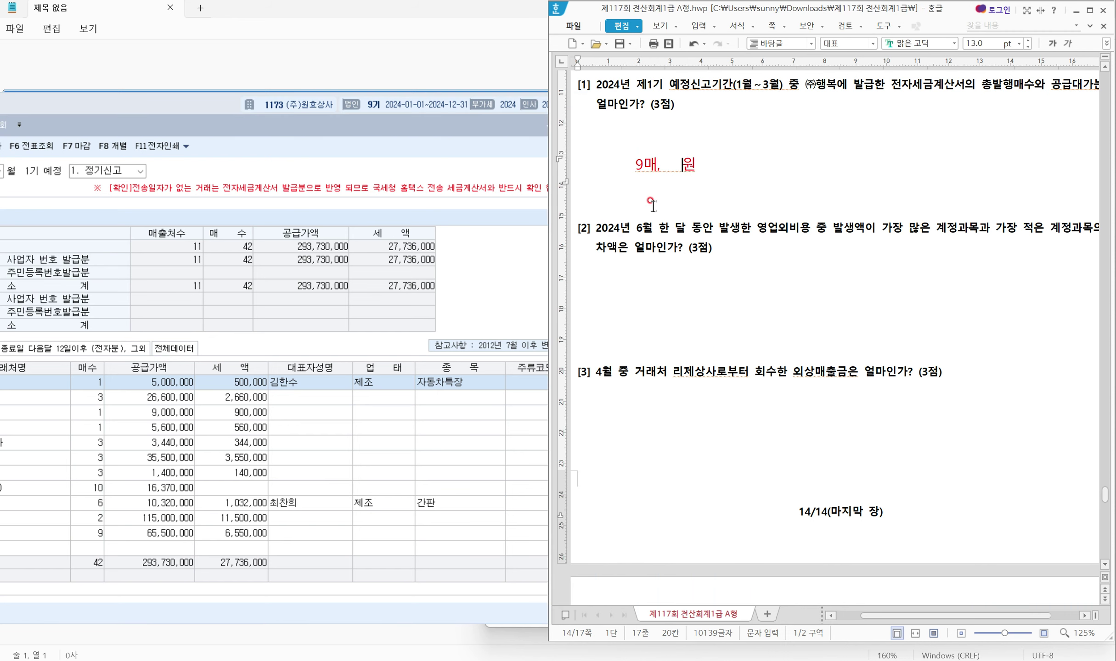
pyautogui.write('65,500,000')
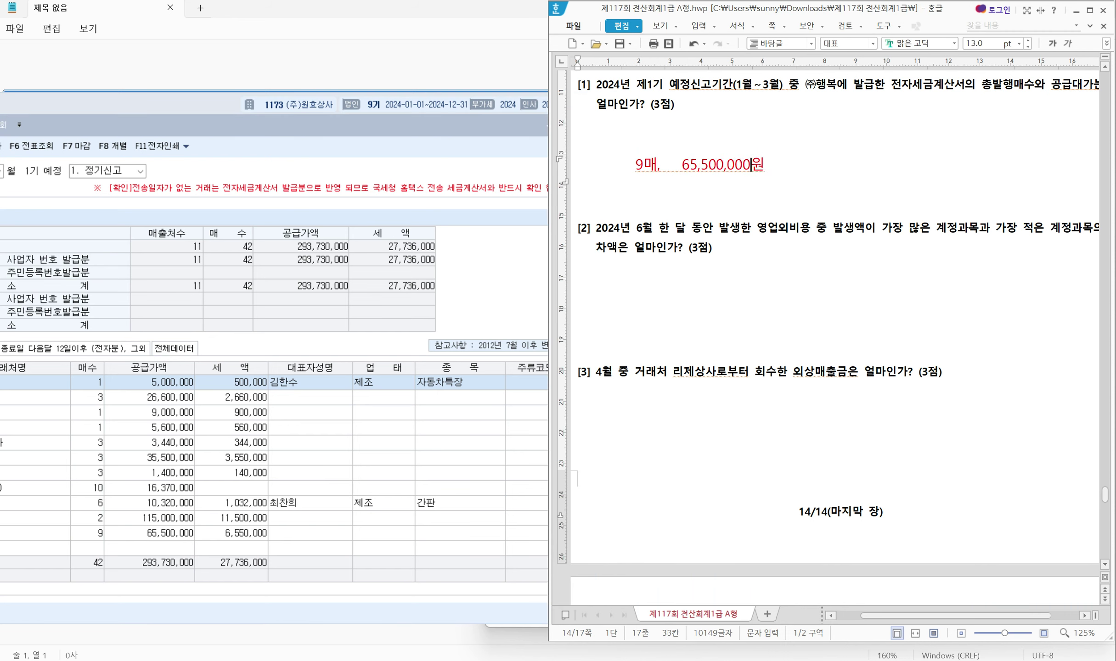
# Complete the question [1] amount as "65,500,000+6,550,000 = 72,050,000원"
pyautogui.write('=')
pyautogui.press('BackSpace')
pyautogui.write('+')
pyautogui.write('6,5500,0')
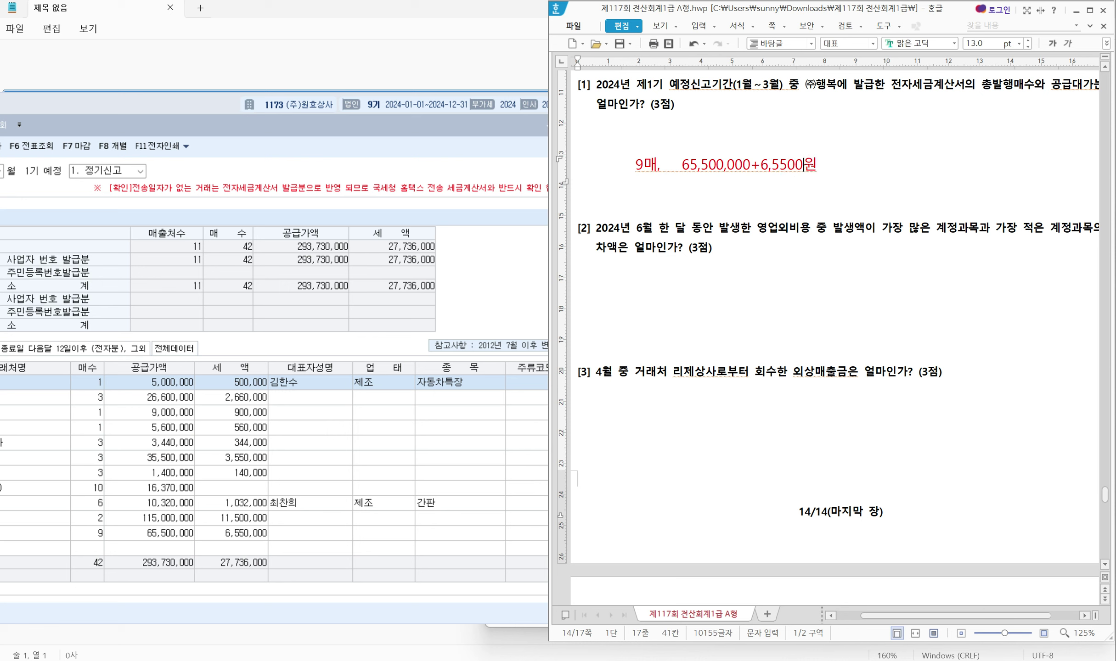
pyautogui.press('BackSpace')
pyautogui.press('BackSpace')
pyautogui.press('BackSpace')
pyautogui.write('ㅡ000')
pyautogui.press('BackSpace')
pyautogui.press('BackSpace')
pyautogui.press('BackSpace')
pyautogui.press('BackSpace')
pyautogui.write(',000 =  ')
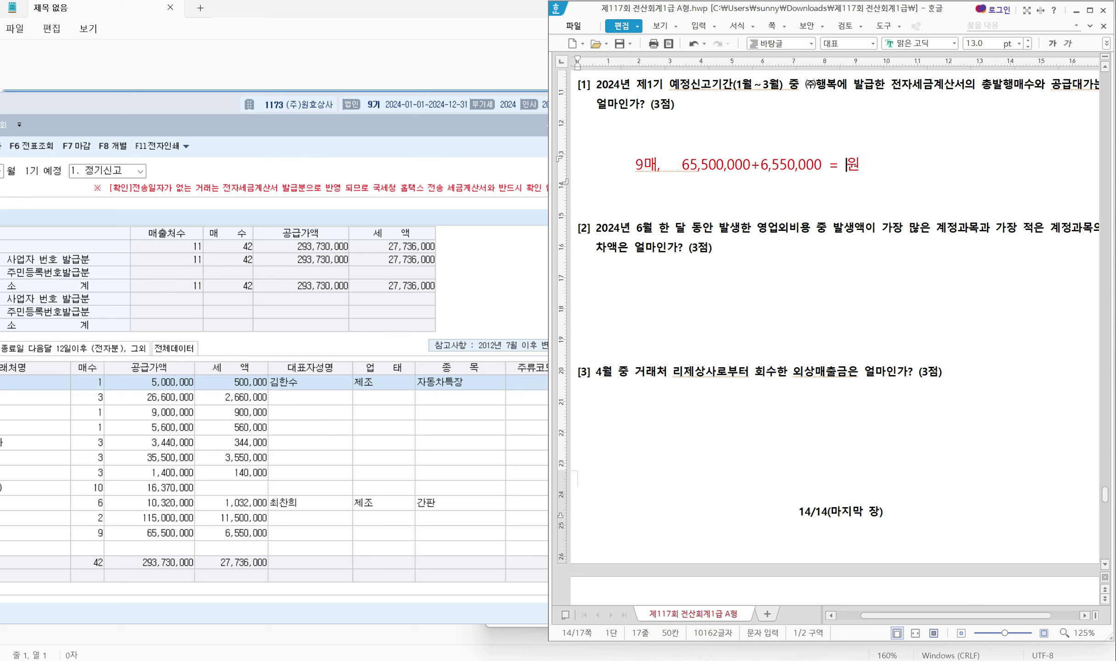
pyautogui.write('72,050,000')
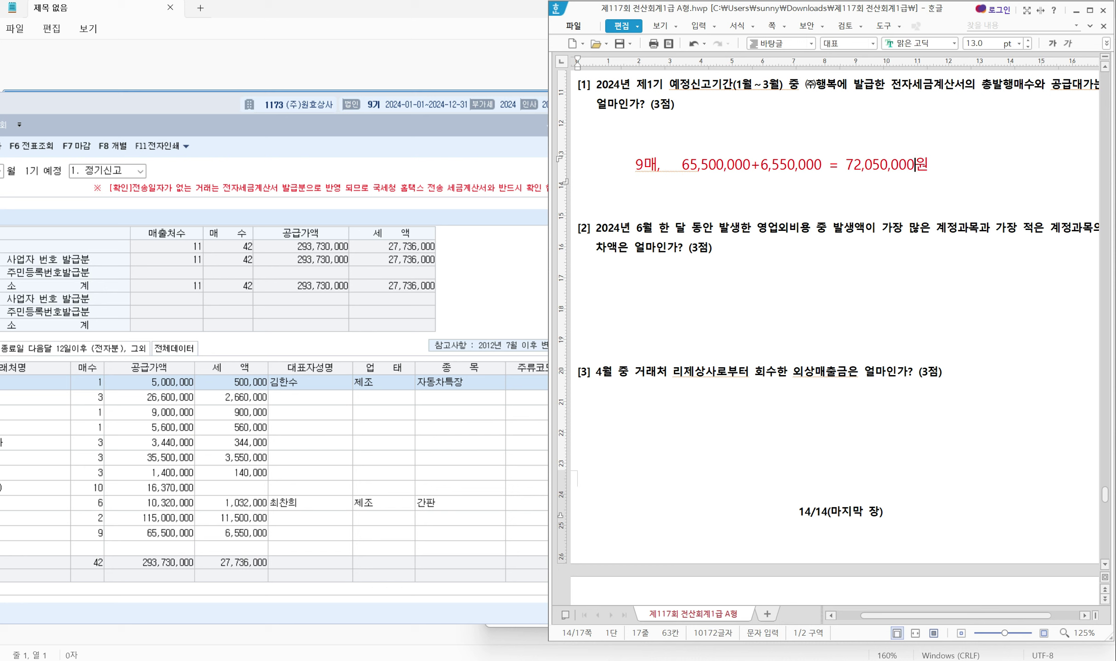
pyautogui.click(751, 198)
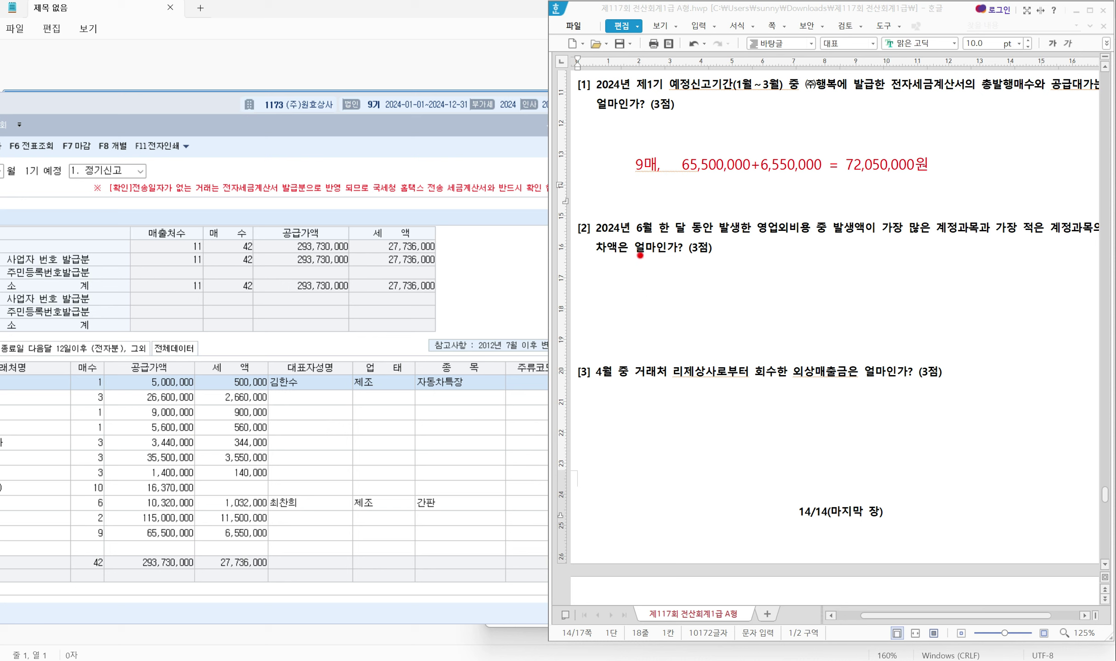
# Mark the 6월 period, 영업외비용, the largest and smallest accounts and 차액 in question [2], and clear the markings
pyautogui.moveTo(626, 215)
pyautogui.mouseDown()
pyautogui.moveTo(642, 238)
pyautogui.moveTo(819, 245)
pyautogui.mouseUp()
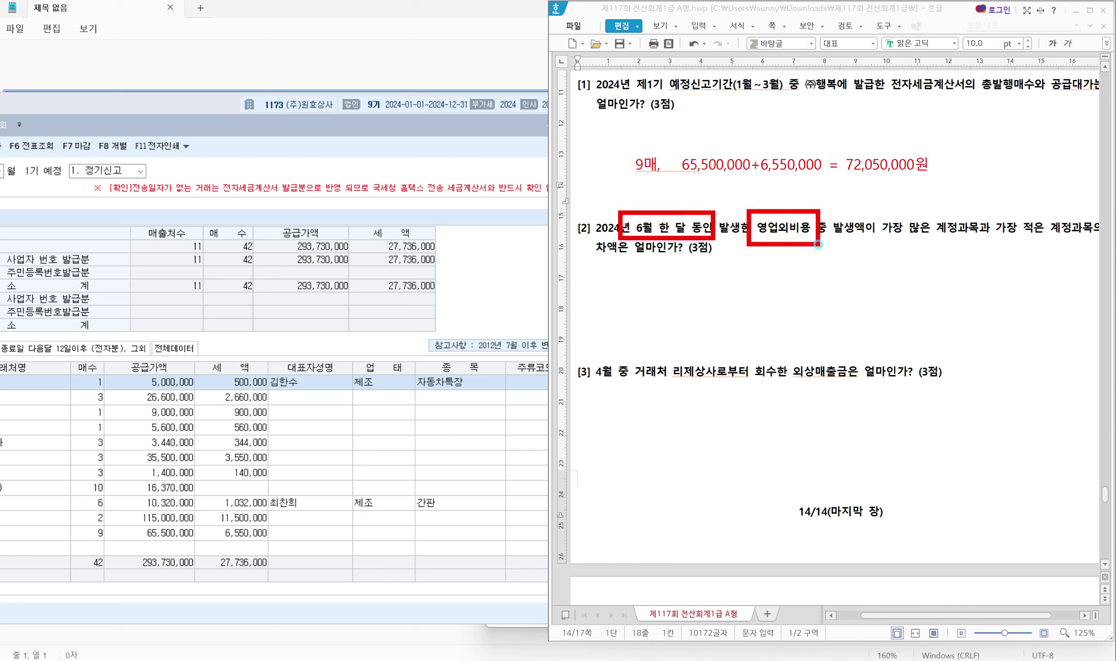
pyautogui.moveTo(885, 235); pyautogui.dragTo(1079, 235)
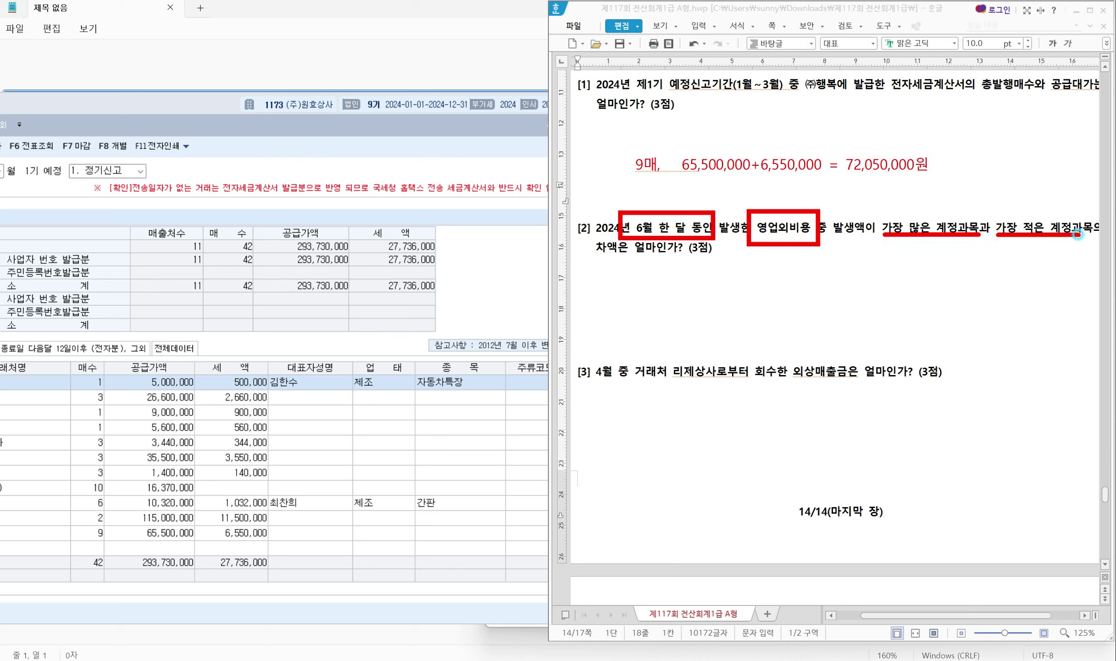
pyautogui.moveTo(578, 236)
pyautogui.mouseDown()
pyautogui.moveTo(594, 259)
pyautogui.moveTo(633, 262)
pyautogui.mouseUp()
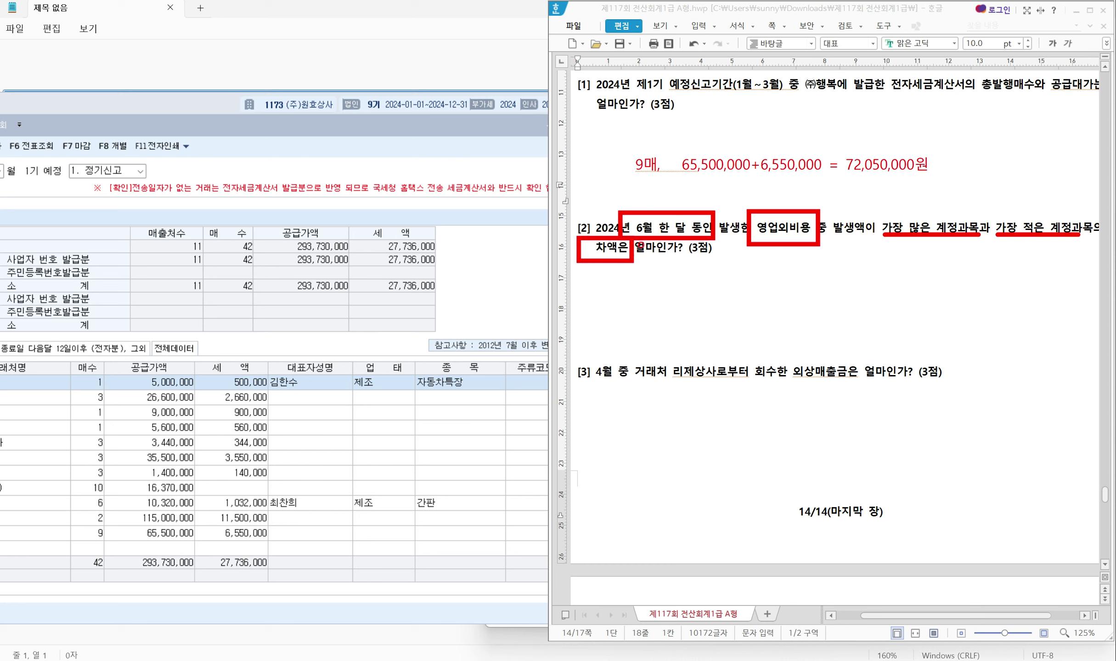
pyautogui.moveTo(654, 203); pyautogui.dragTo(661, 195)
pyautogui.click(227, 107)
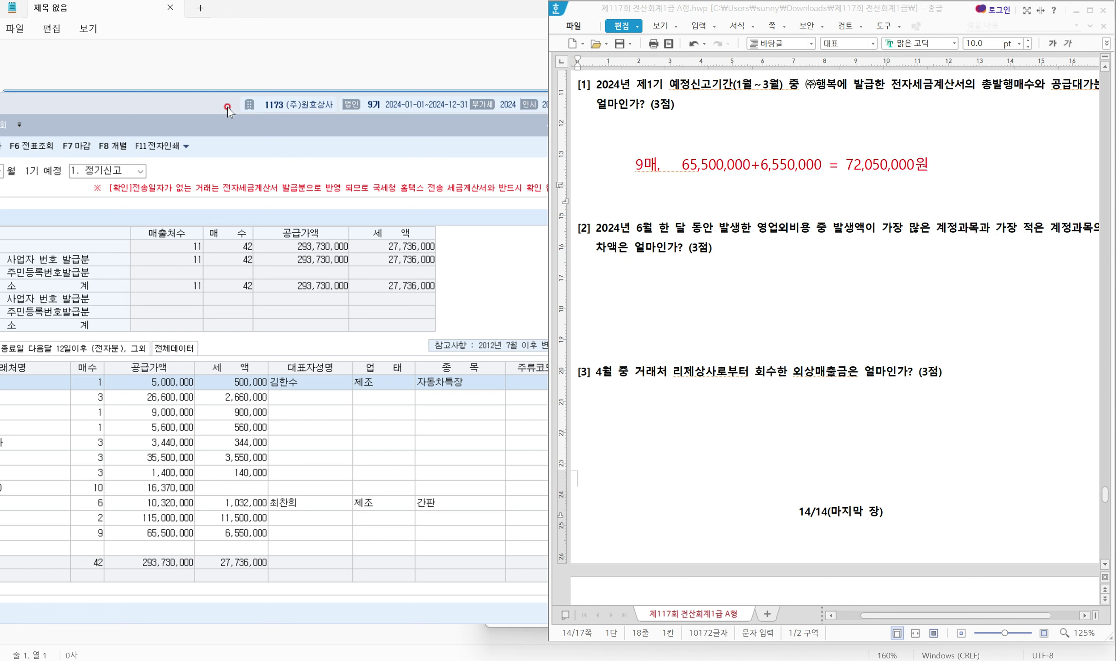
# Close 세금계산서합계표, show the 회계관리 functions, mark 일계표(월계표) under 장부관리 and open it
pyautogui.click(228, 106)
pyautogui.click(602, 100)
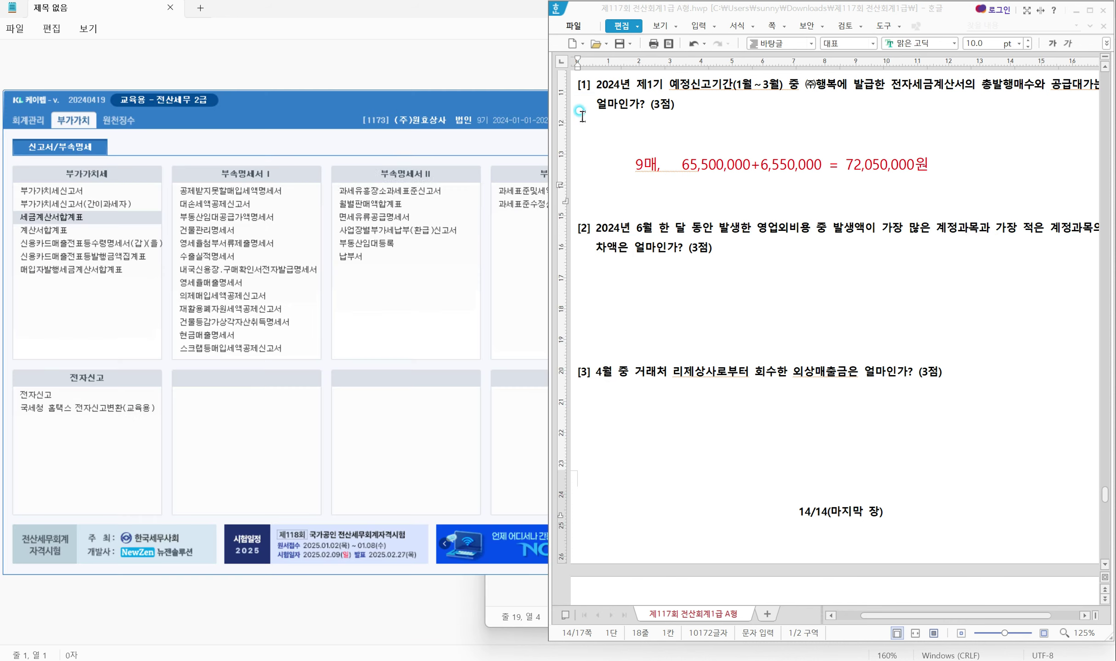
pyautogui.click(243, 103)
pyautogui.moveTo(243, 104); pyautogui.dragTo(248, 105)
pyautogui.click(40, 124)
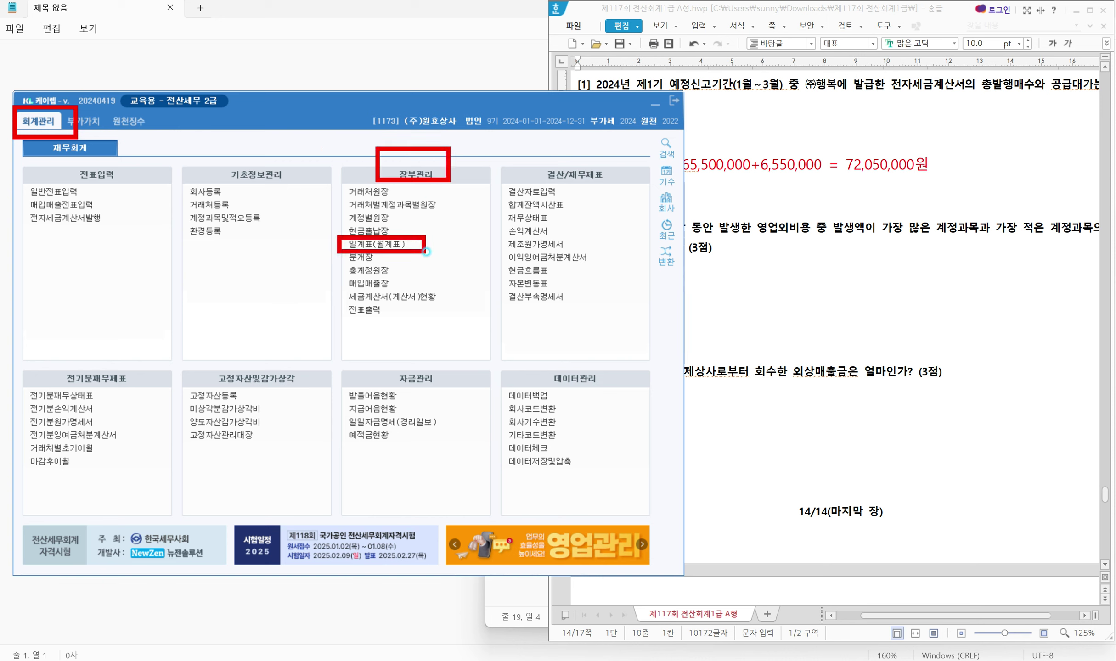
pyautogui.click(397, 247)
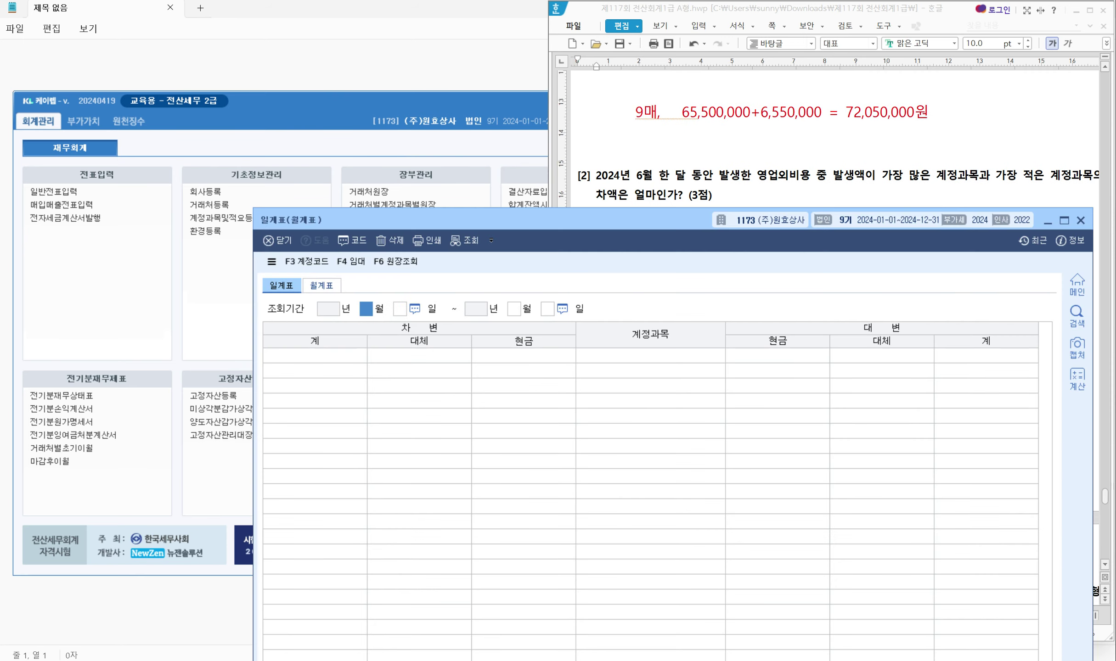
# Mark the 6월 period in question [2] and query the 월계표 for June to June 2024
pyautogui.click(307, 260)
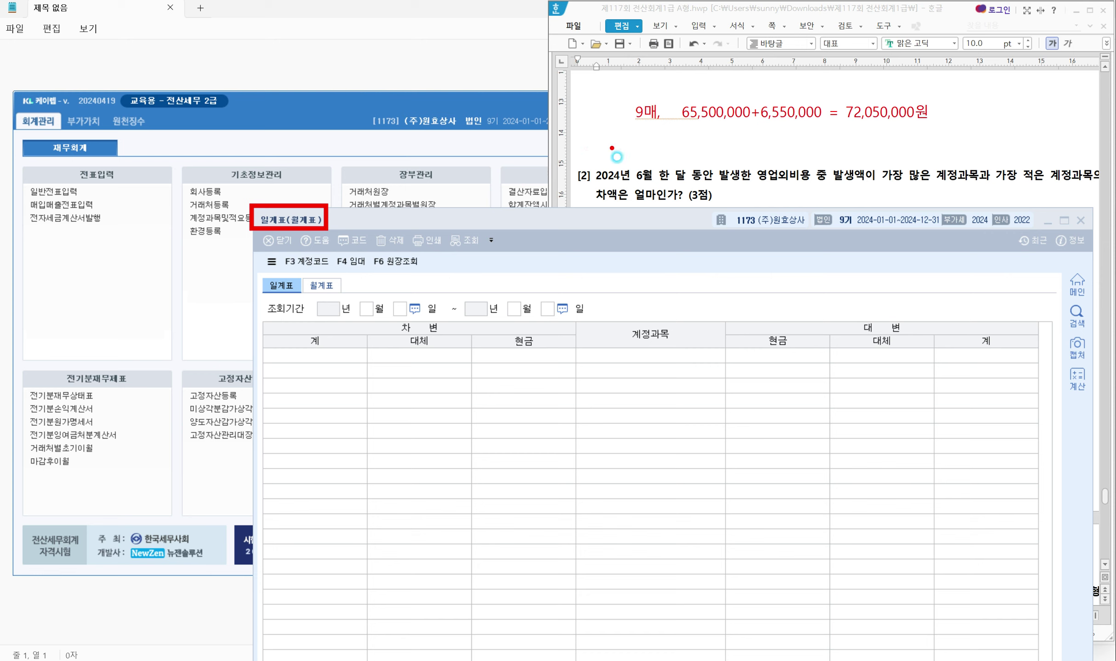
pyautogui.moveTo(625, 160); pyautogui.dragTo(699, 188)
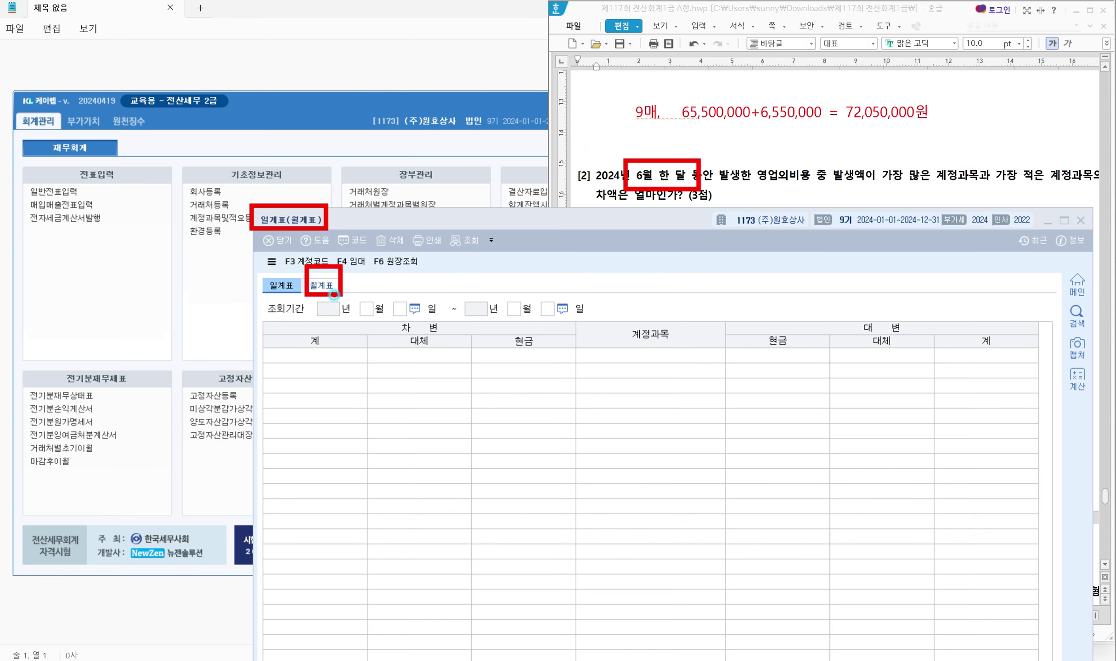
pyautogui.click(324, 292)
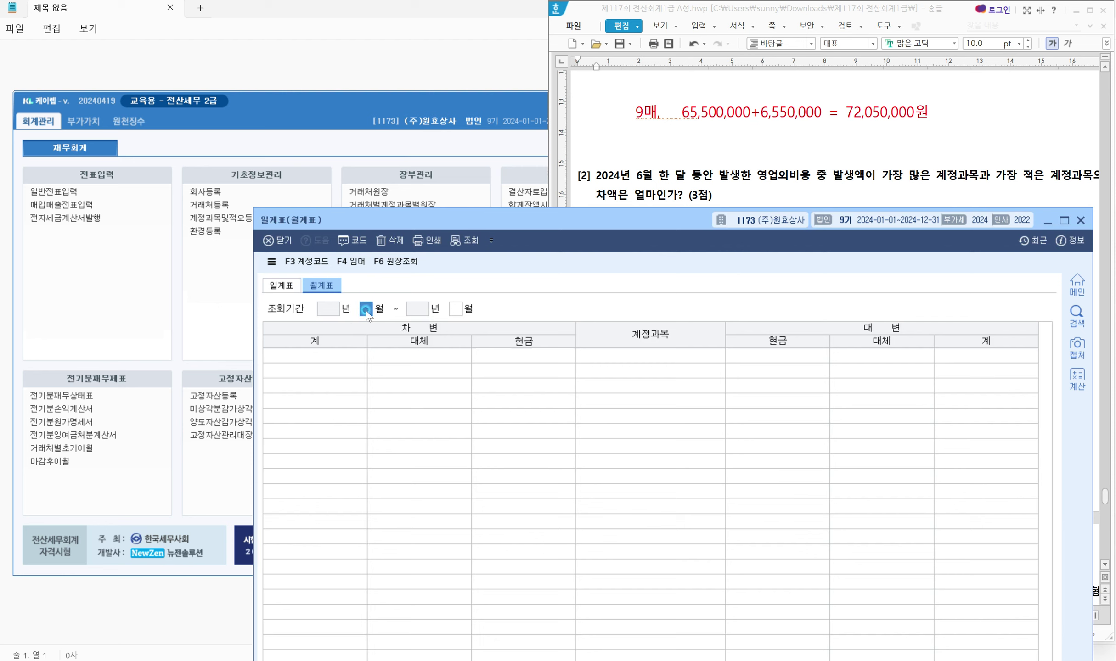
pyautogui.write('6')
pyautogui.press('Return')
pyautogui.write('6')
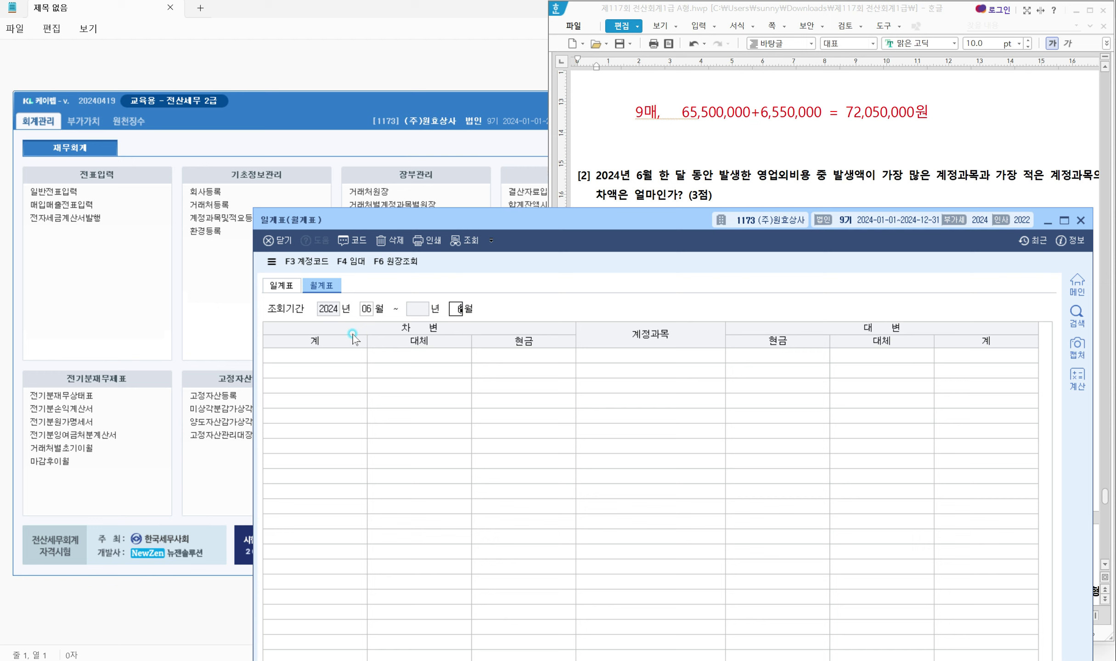
pyautogui.press('Return')
pyautogui.moveTo(516, 223); pyautogui.dragTo(495, 65)
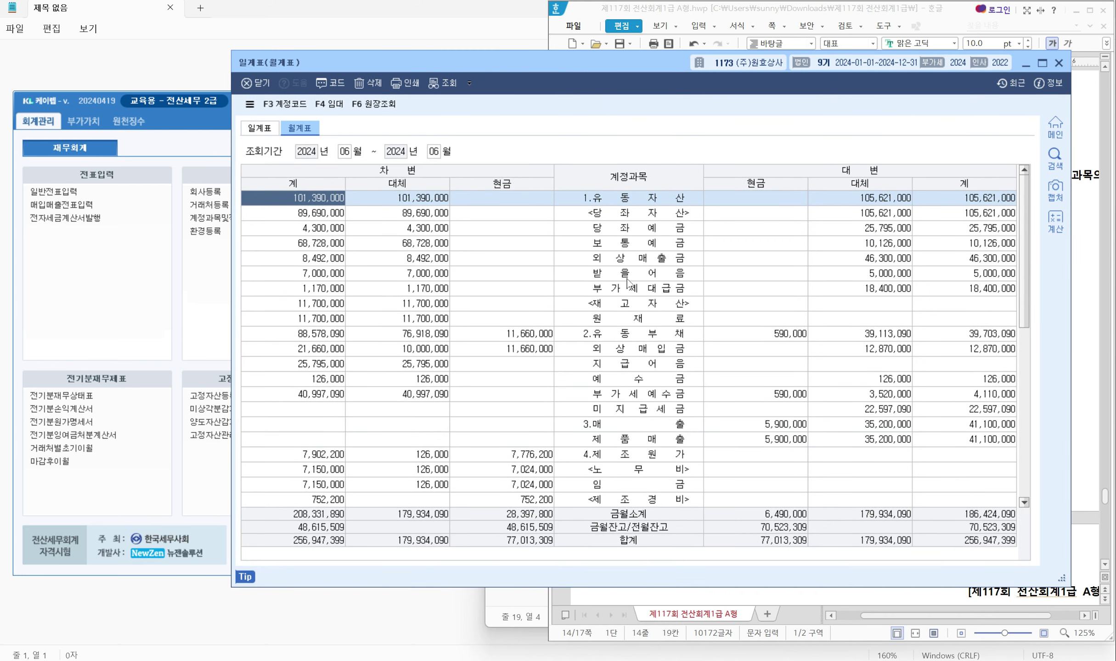
# Find 영업외비용 in the 월계표 and mark it together with its accounts
pyautogui.click(621, 303)
pyautogui.click(610, 365)
pyautogui.scroll(-6, 613, 370)
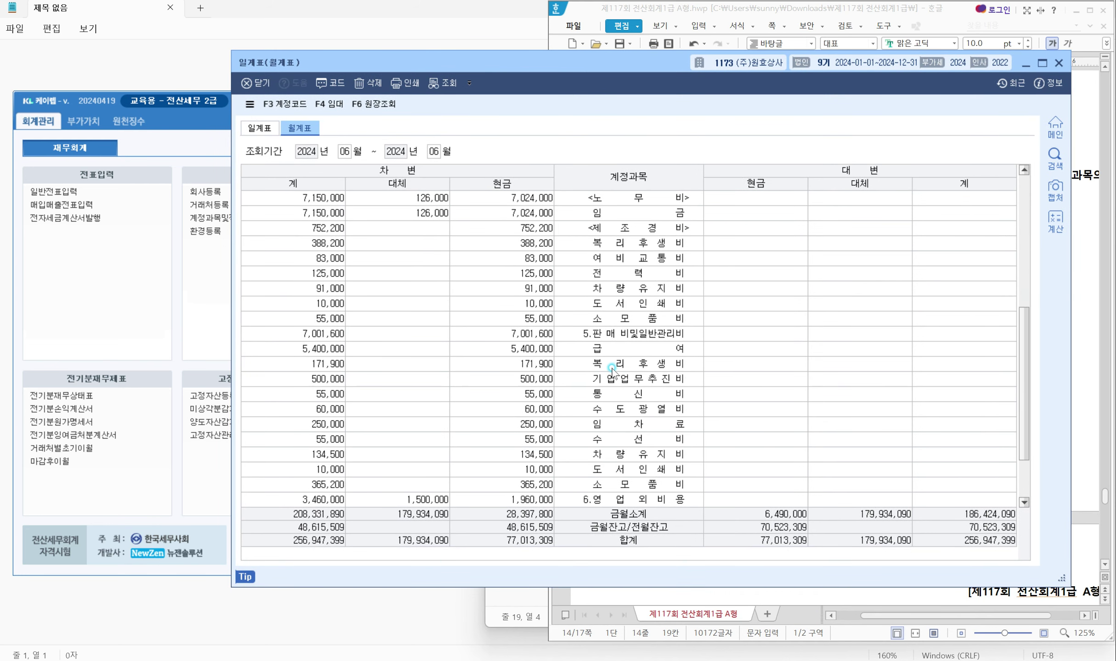
pyautogui.scroll(-2, 612, 369)
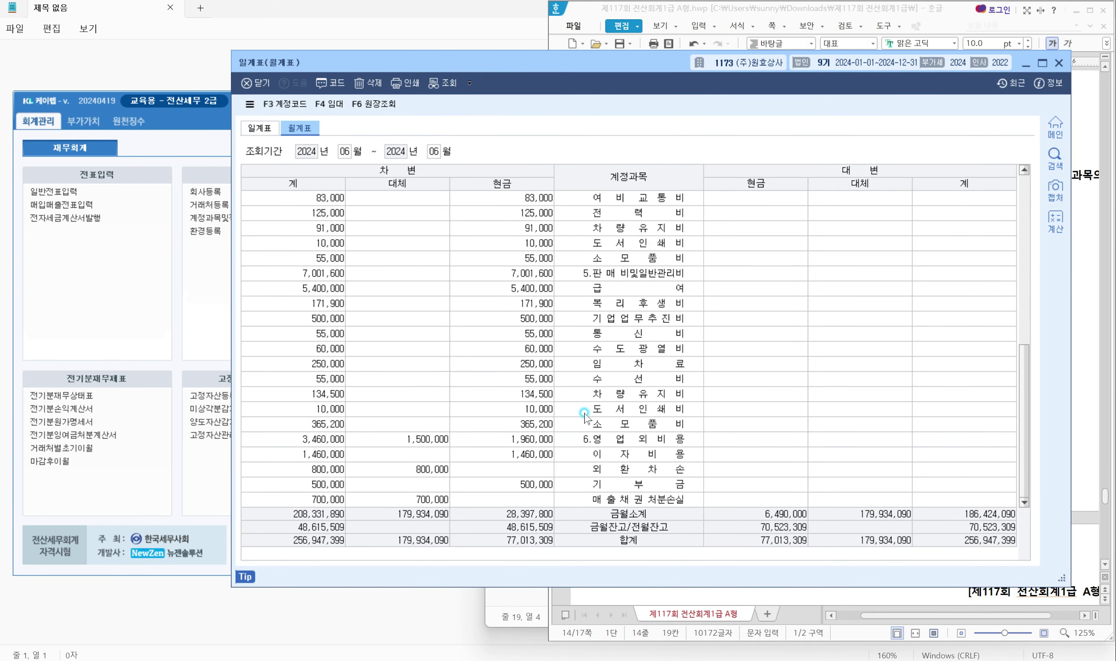
pyautogui.moveTo(696, 449); pyautogui.dragTo(696, 509)
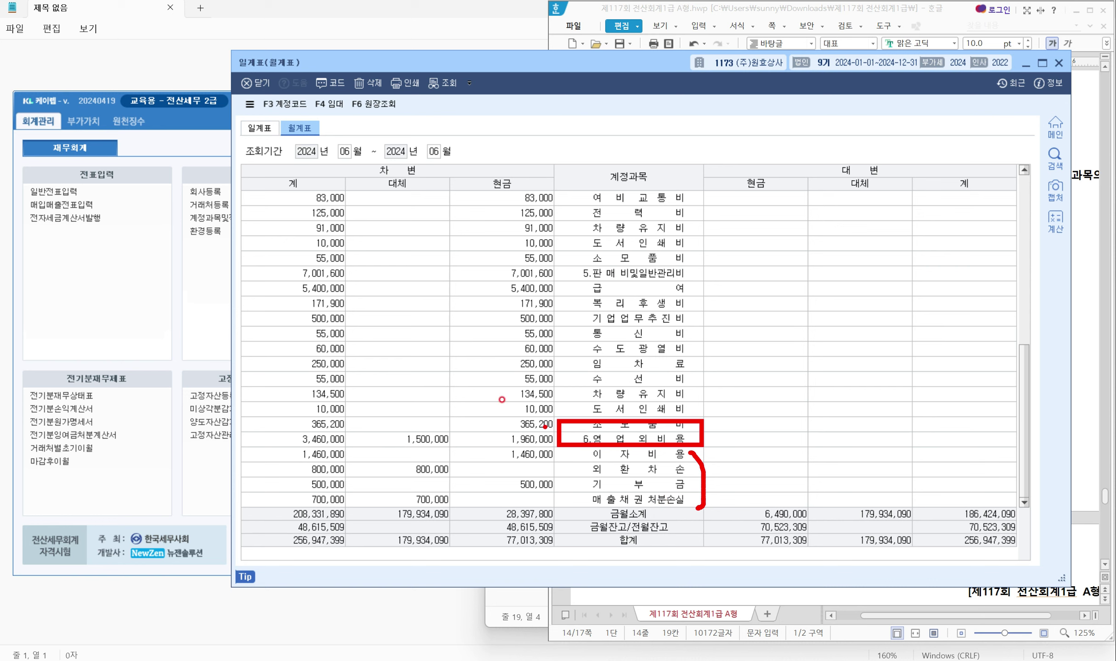
# Mark the 차변 현금, 대체 and 계 columns and the 이자비용 and 기부금 totals, and clear the markings
pyautogui.moveTo(361, 160); pyautogui.dragTo(516, 192)
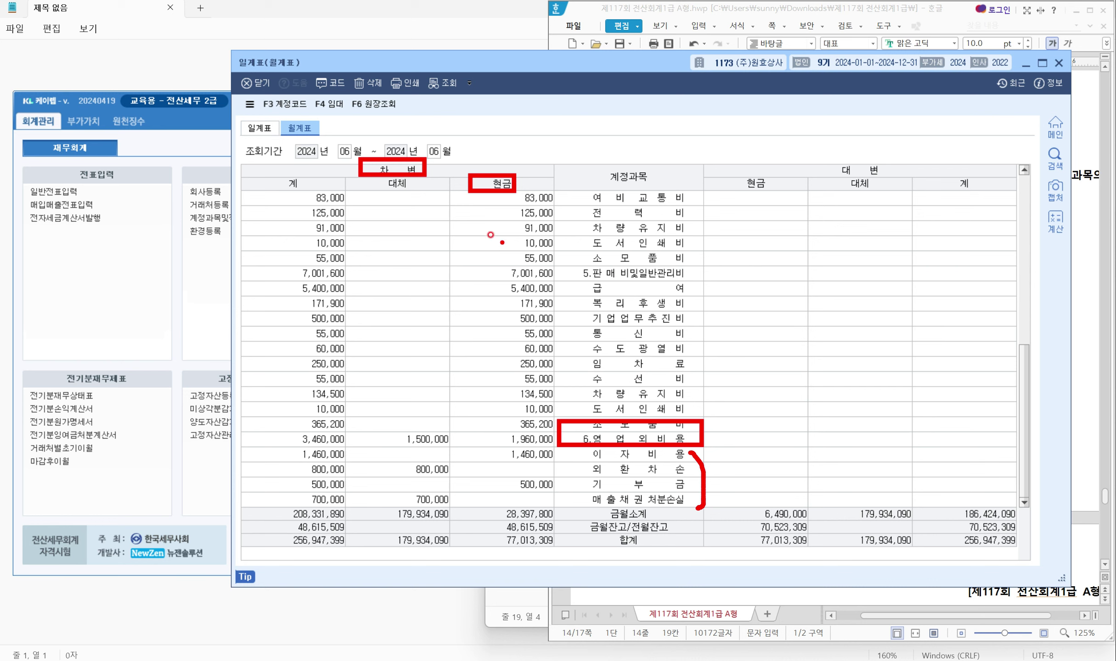
pyautogui.moveTo(369, 179); pyautogui.dragTo(440, 193)
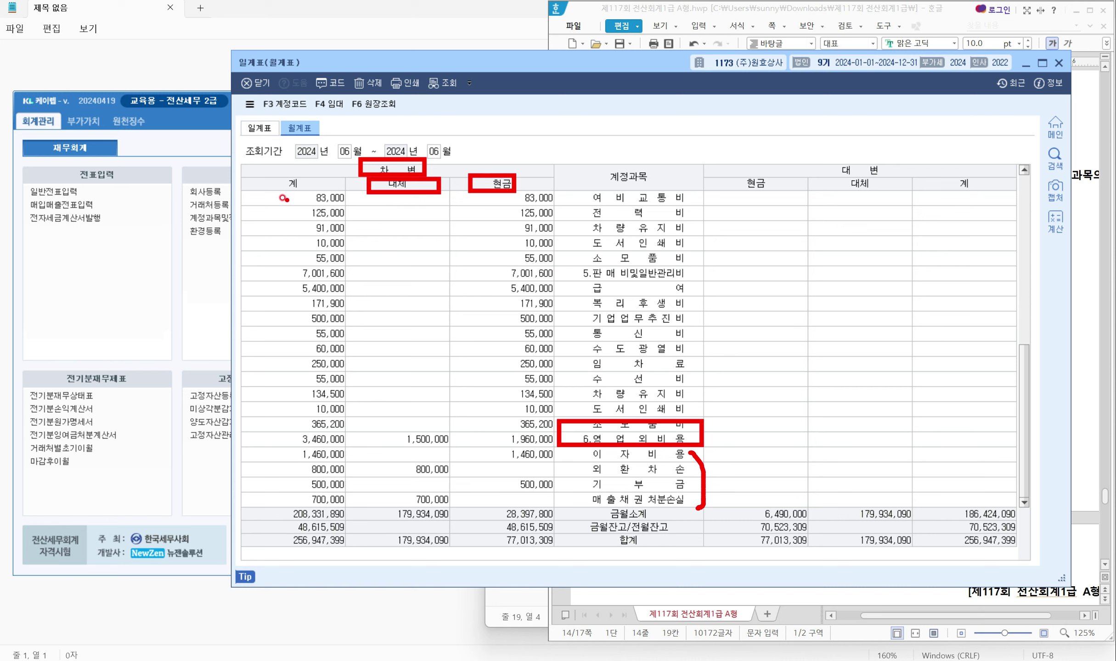
pyautogui.moveTo(273, 174)
pyautogui.mouseDown()
pyautogui.moveTo(312, 192)
pyautogui.moveTo(252, 179)
pyautogui.moveTo(258, 171)
pyautogui.mouseUp()
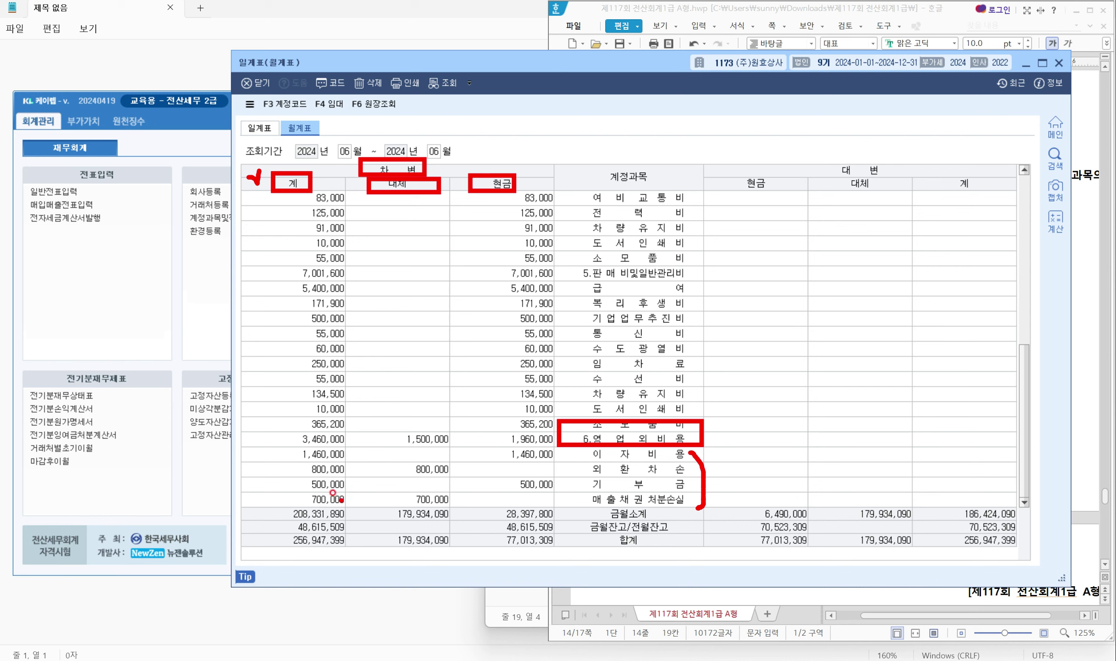
pyautogui.moveTo(283, 441); pyautogui.dragTo(362, 462)
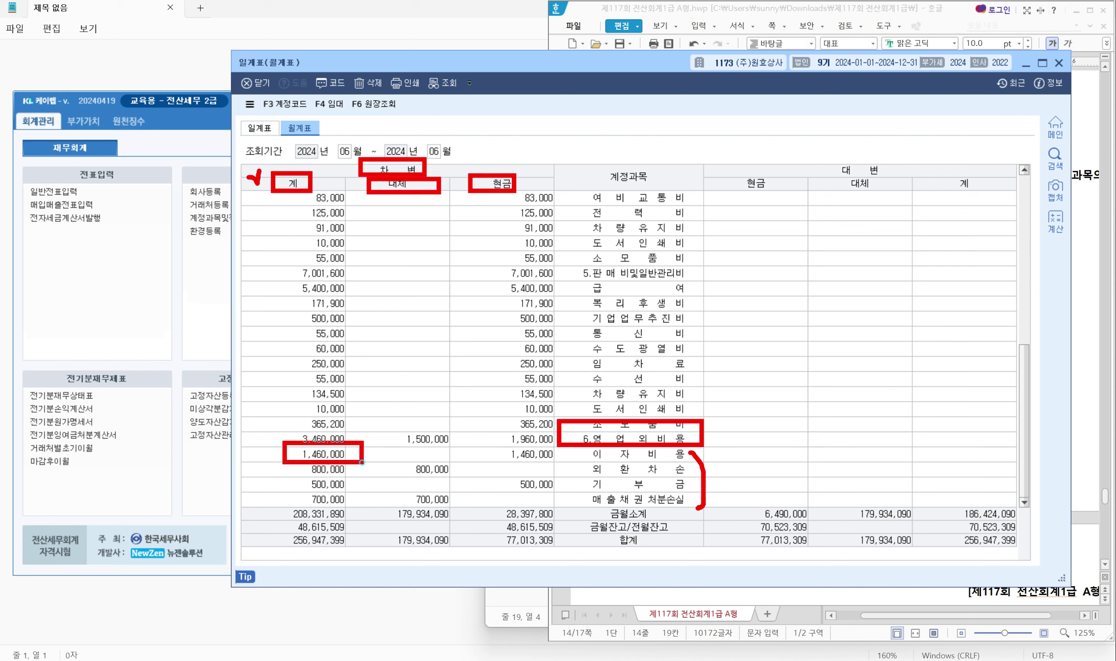
pyautogui.moveTo(281, 478)
pyautogui.mouseDown()
pyautogui.moveTo(290, 492)
pyautogui.moveTo(370, 494)
pyautogui.mouseUp()
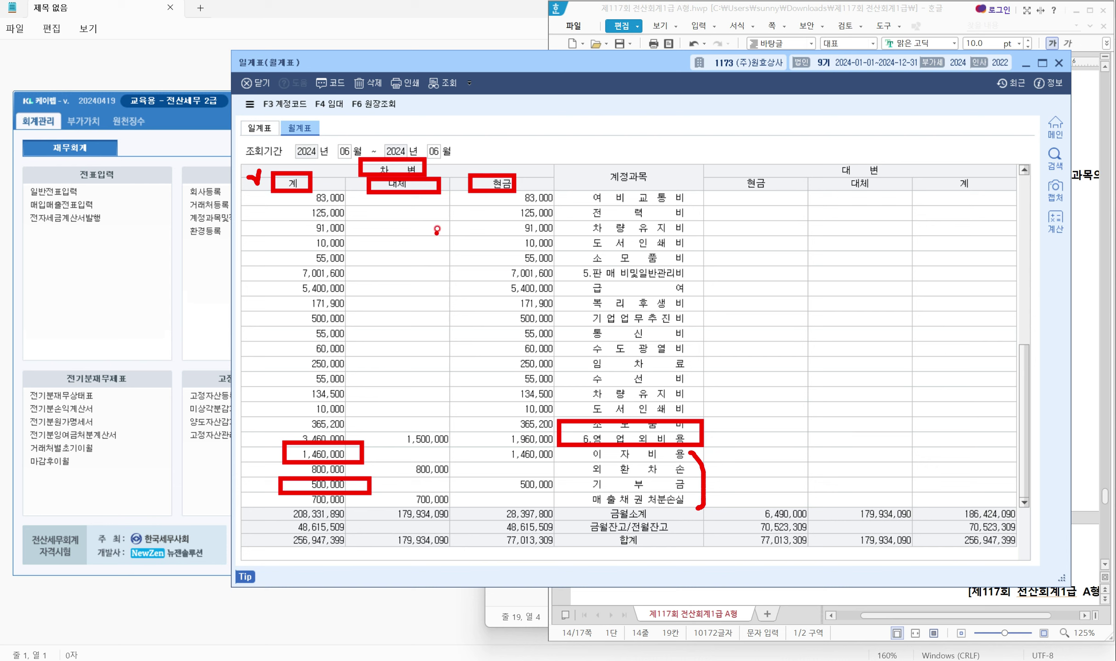
pyautogui.press('Escape')
# Move the 월계표 window aside and enter the calculation 1,460,000 - 500,000 = 960,000 below question [3] in the exam document
pyautogui.moveTo(561, 70); pyautogui.dragTo(336, 89)
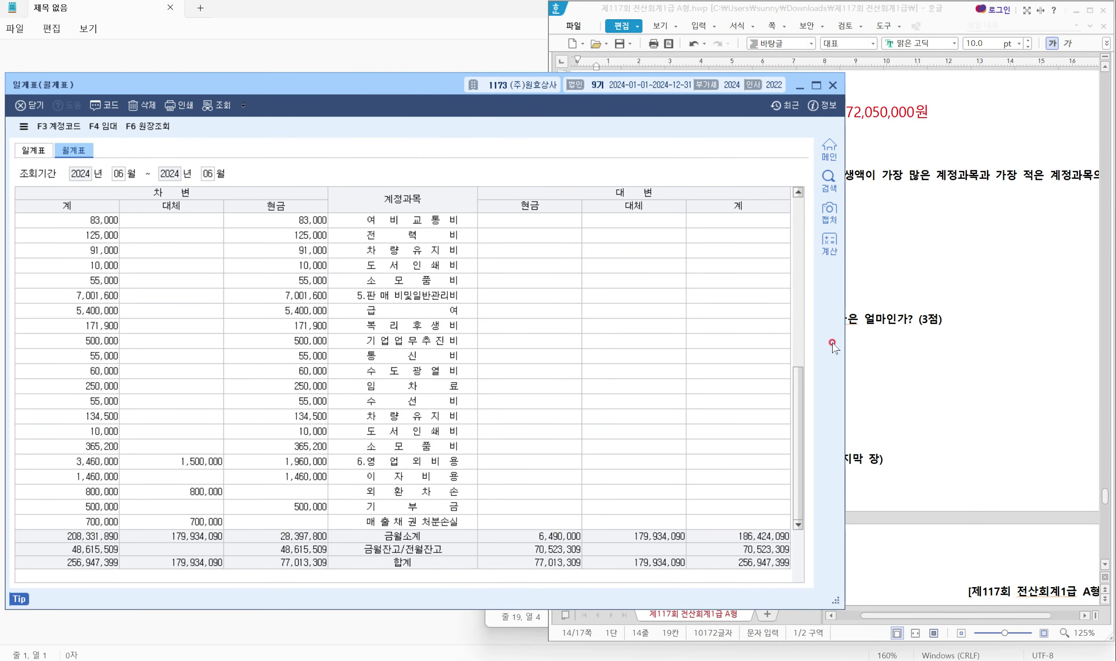
pyautogui.click(799, 368)
pyautogui.click(582, 383)
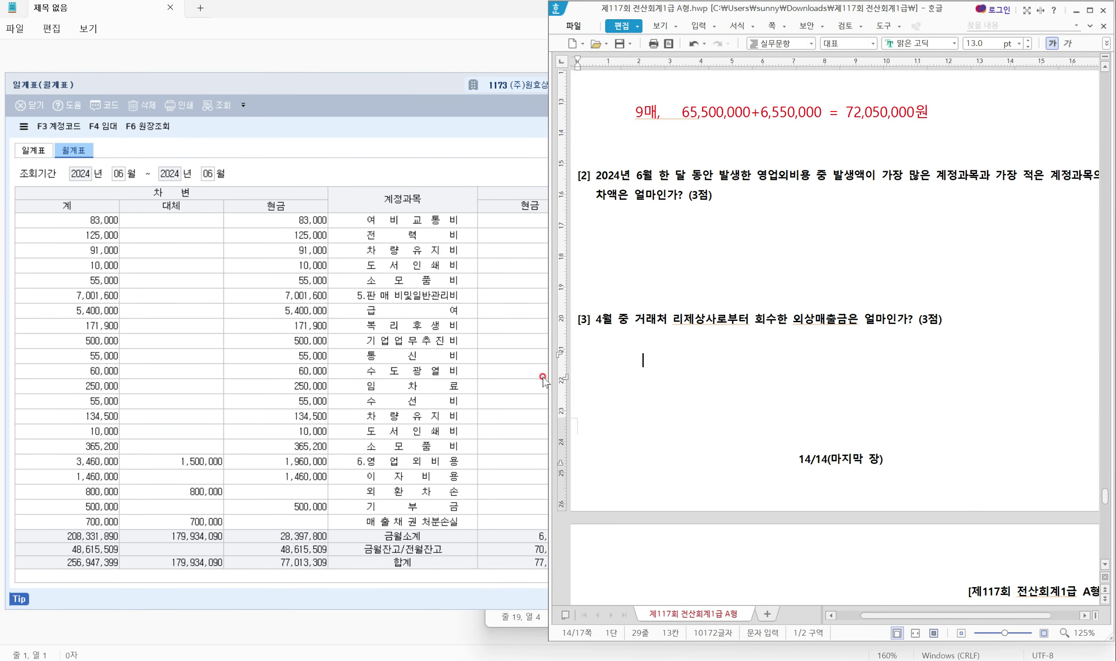
pyautogui.write('1,4600')
pyautogui.press('BackSpace')
pyautogui.write(',000')
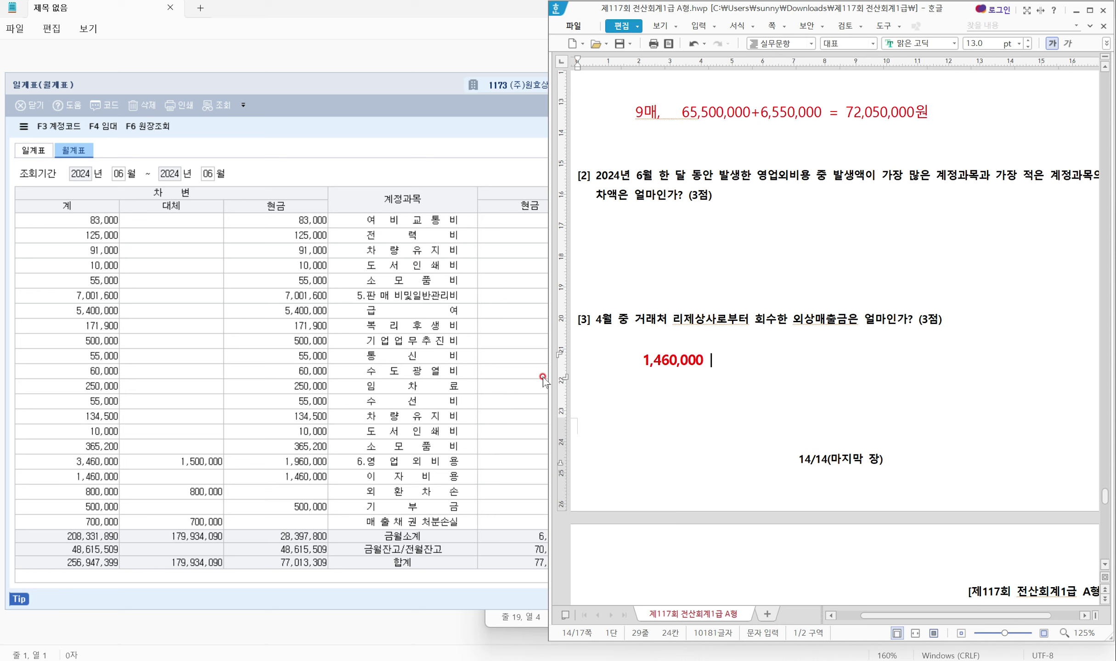
pyautogui.write(' - 500,000 = 960,000')
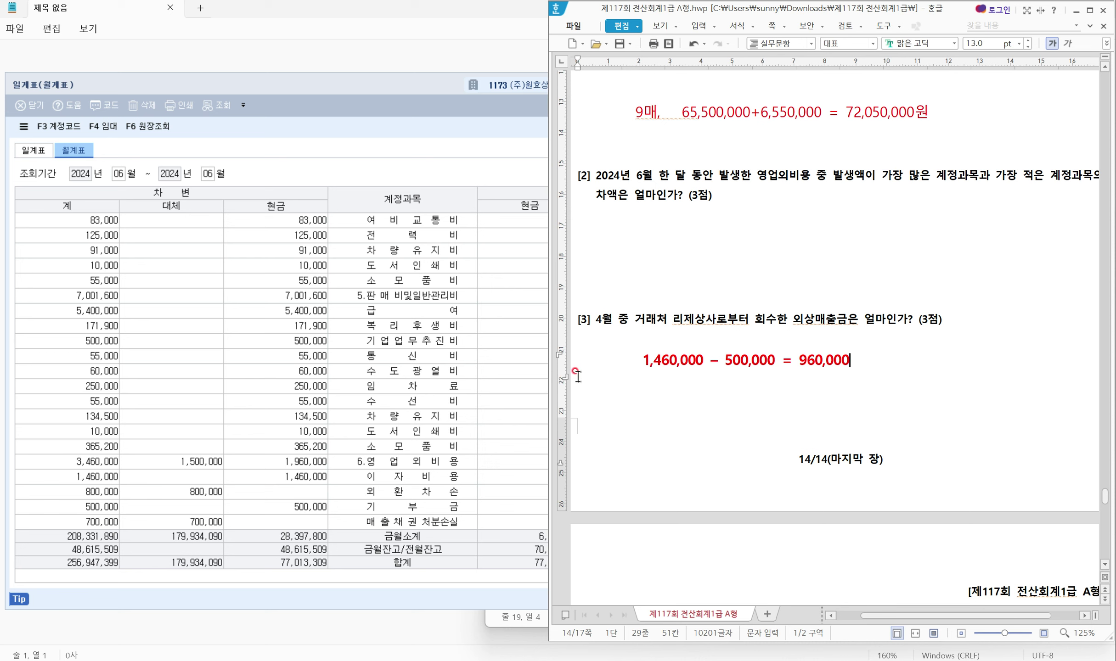
# Move the calculation 1,460,000 - 500,000 = 960,000 from below question [3] to below question [2]
pyautogui.moveTo(851, 360); pyautogui.dragTo(621, 362)
pyautogui.hotkey('ctrl', 'c')
pyautogui.press('Delete')
pyautogui.click(645, 238)
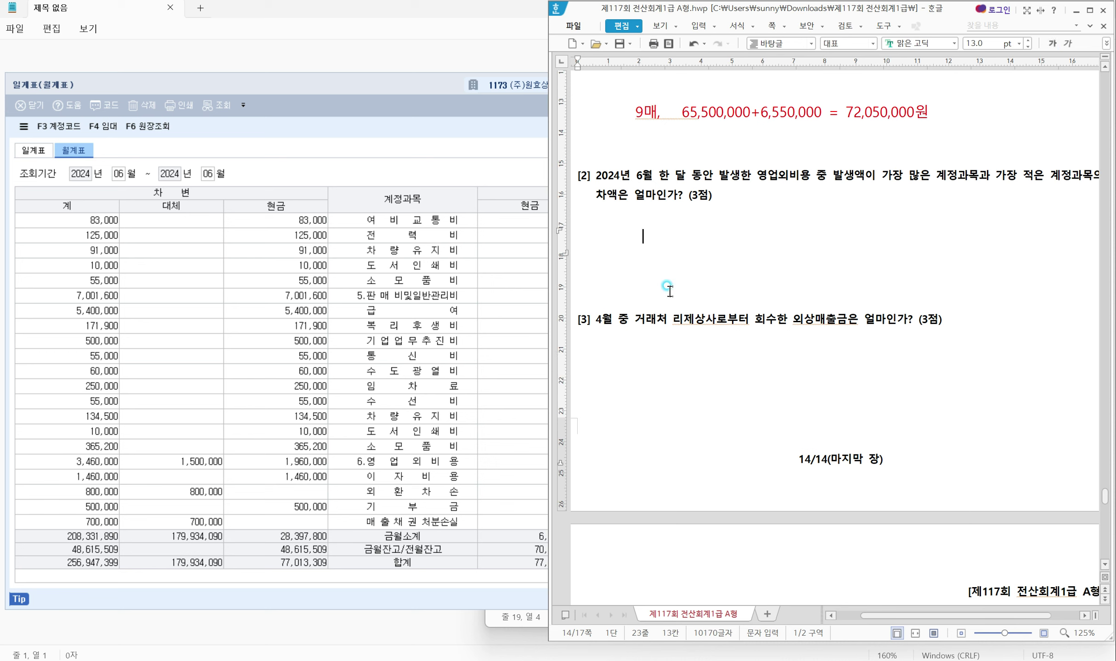
pyautogui.hotkey('ctrl', 'v')
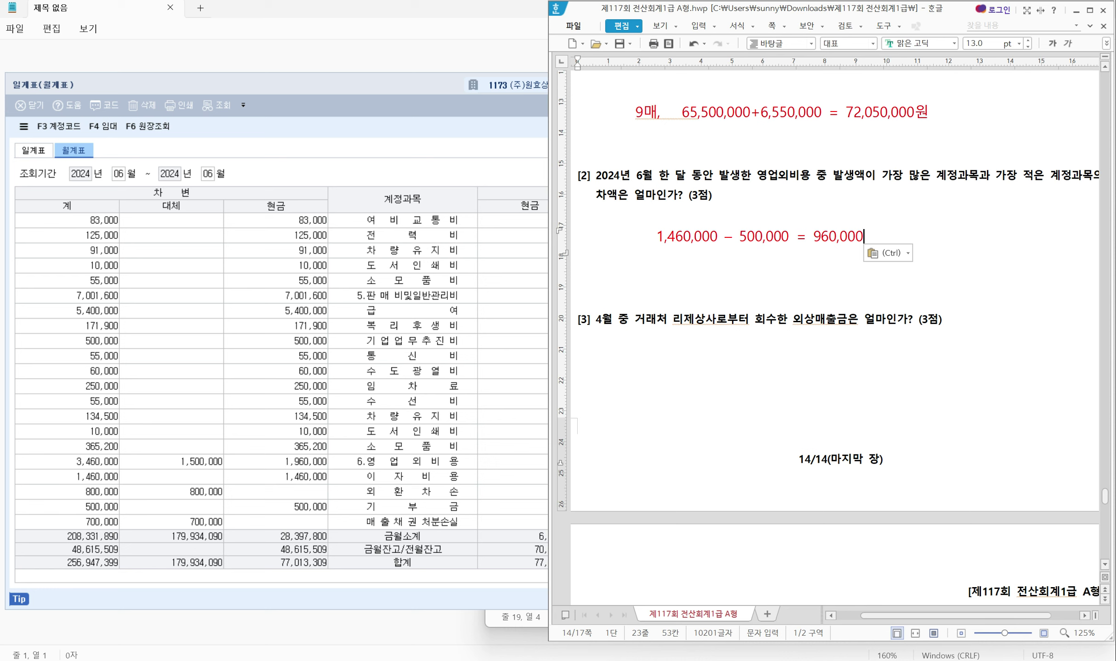
# Mark 4월 중, 리제상사 and 외상매출금 in question [3], and clear the markings
pyautogui.hotkey('alt', 'Tab')
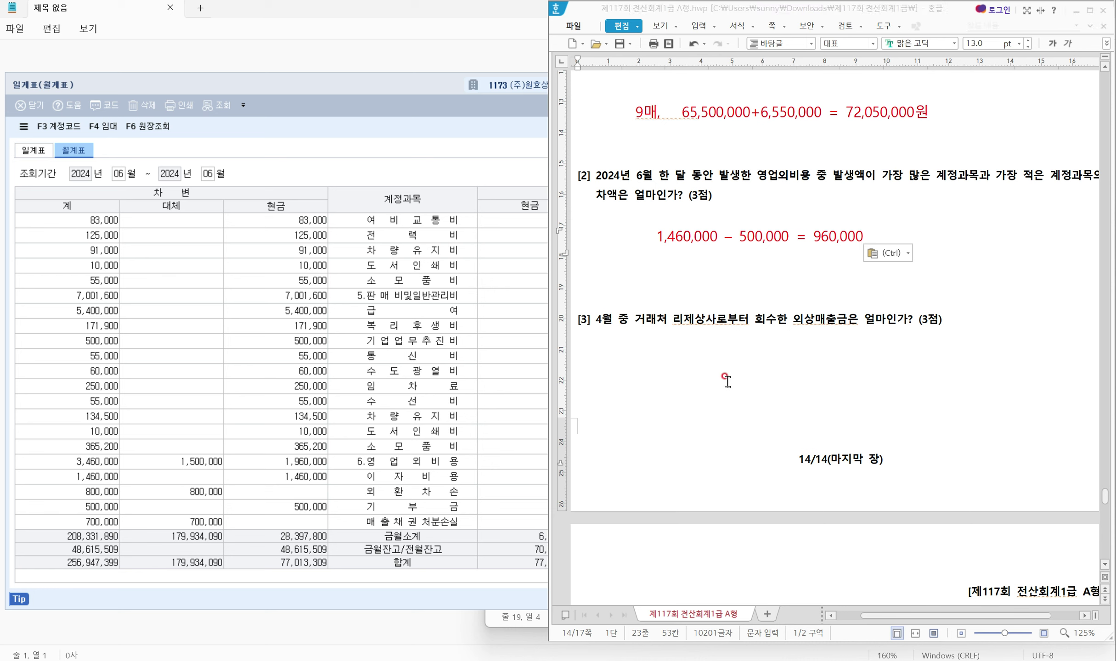
pyautogui.moveTo(587, 304)
pyautogui.mouseDown()
pyautogui.moveTo(633, 331)
pyautogui.moveTo(849, 329)
pyautogui.mouseUp()
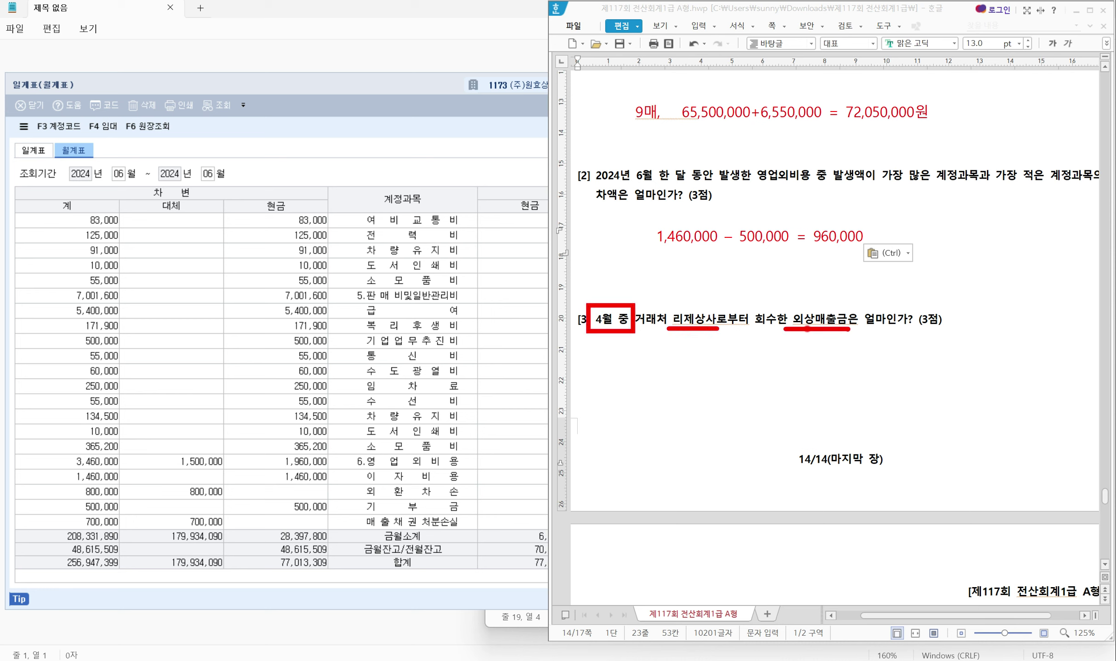
pyautogui.moveTo(699, 306); pyautogui.dragTo(720, 297)
pyautogui.moveTo(803, 299); pyautogui.dragTo(826, 294)
pyautogui.press('Escape')
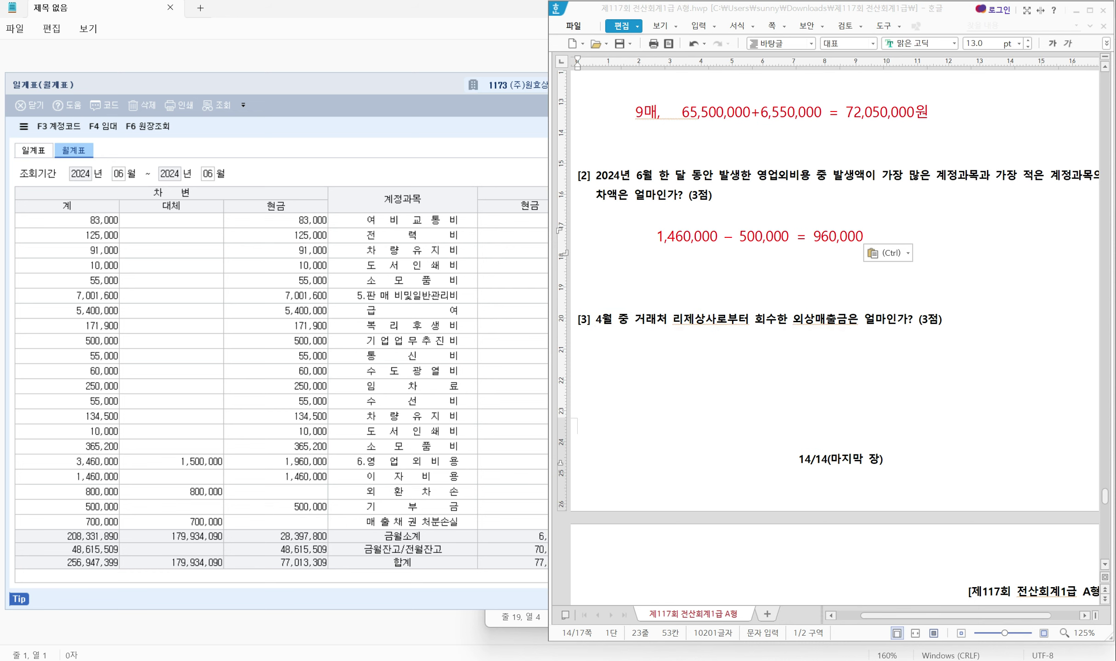
# Close the 월계표, mark 거래처원장 under 장부관리 in the accounting program and open it
pyautogui.click(404, 83)
pyautogui.click(834, 85)
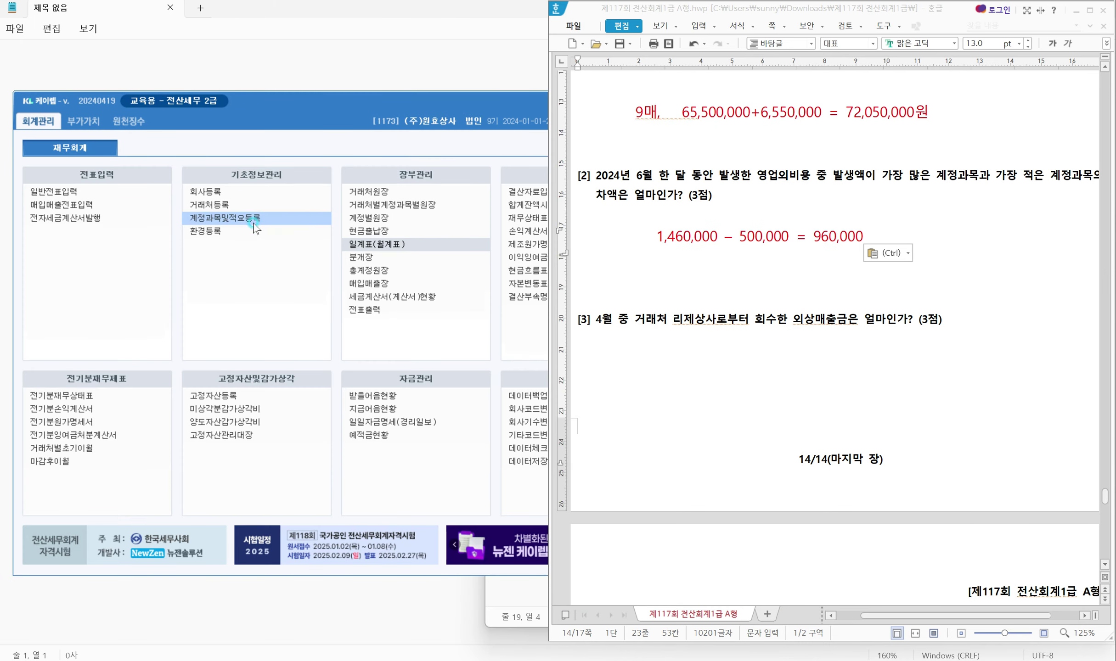
pyautogui.click(304, 112)
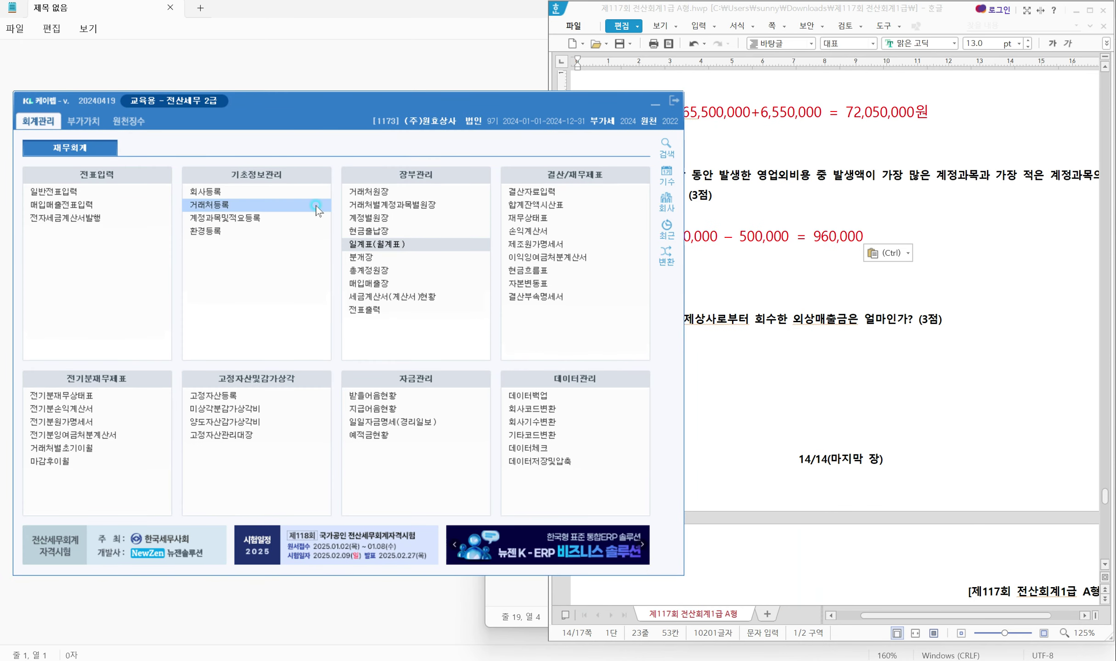
pyautogui.moveTo(363, 165); pyautogui.dragTo(465, 186)
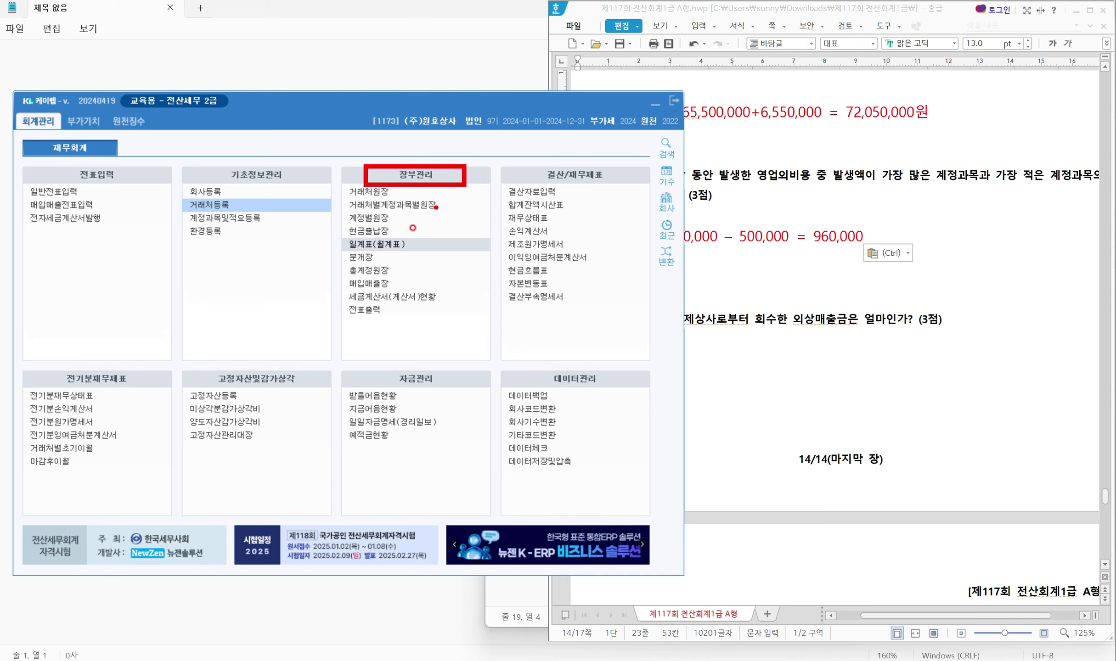
pyautogui.moveTo(342, 184); pyautogui.dragTo(403, 202)
pyautogui.moveTo(55, 125)
pyautogui.mouseDown()
pyautogui.moveTo(20, 129)
pyautogui.moveTo(59, 133)
pyautogui.mouseUp()
pyautogui.press('Escape')
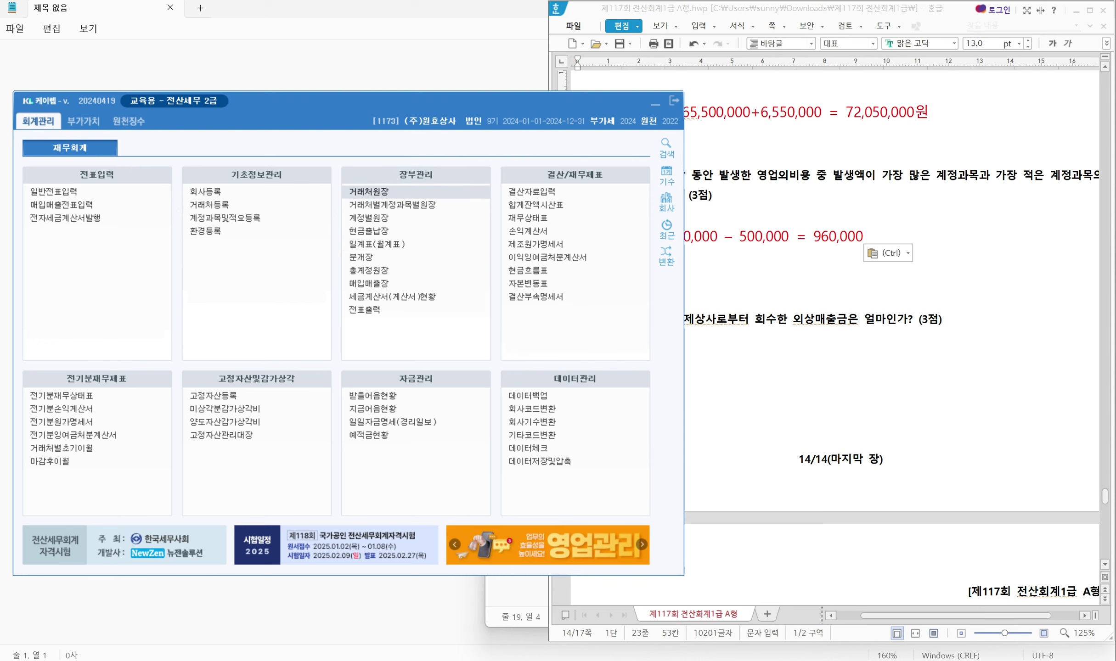
pyautogui.click(369, 192)
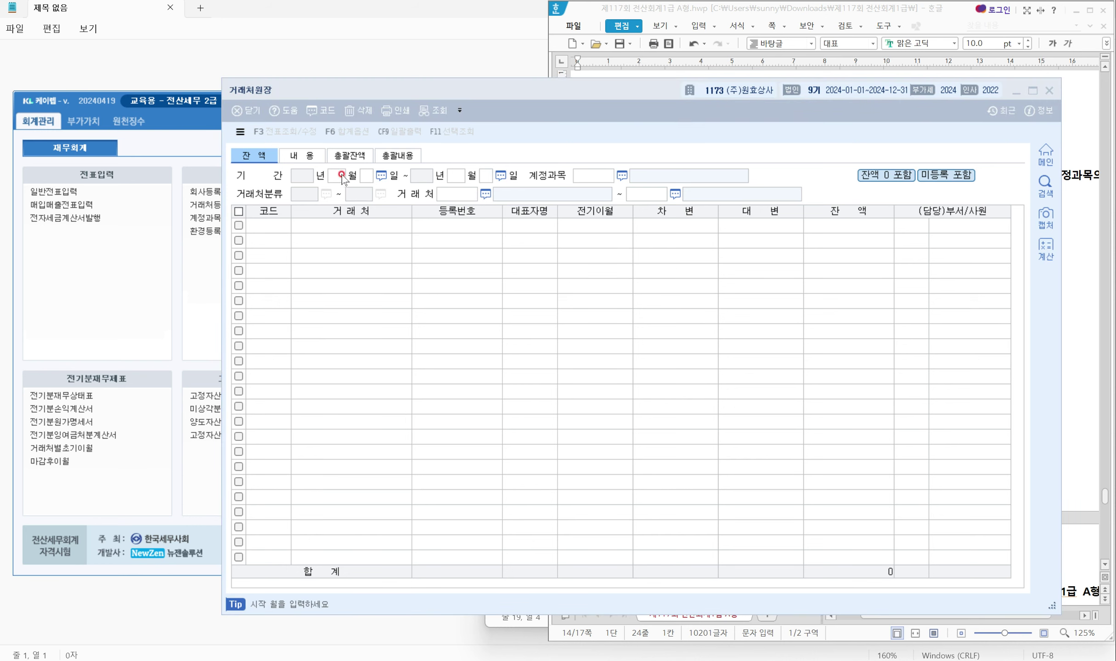
# Set the 거래처원장 period to 2024년 4월 1일 ~ 4월 30일 and the 계정과목 to 0108 외상매출금
pyautogui.write('4')
pyautogui.press('Return')
pyautogui.press('Return')
pyautogui.write('4')
pyautogui.press('Return')
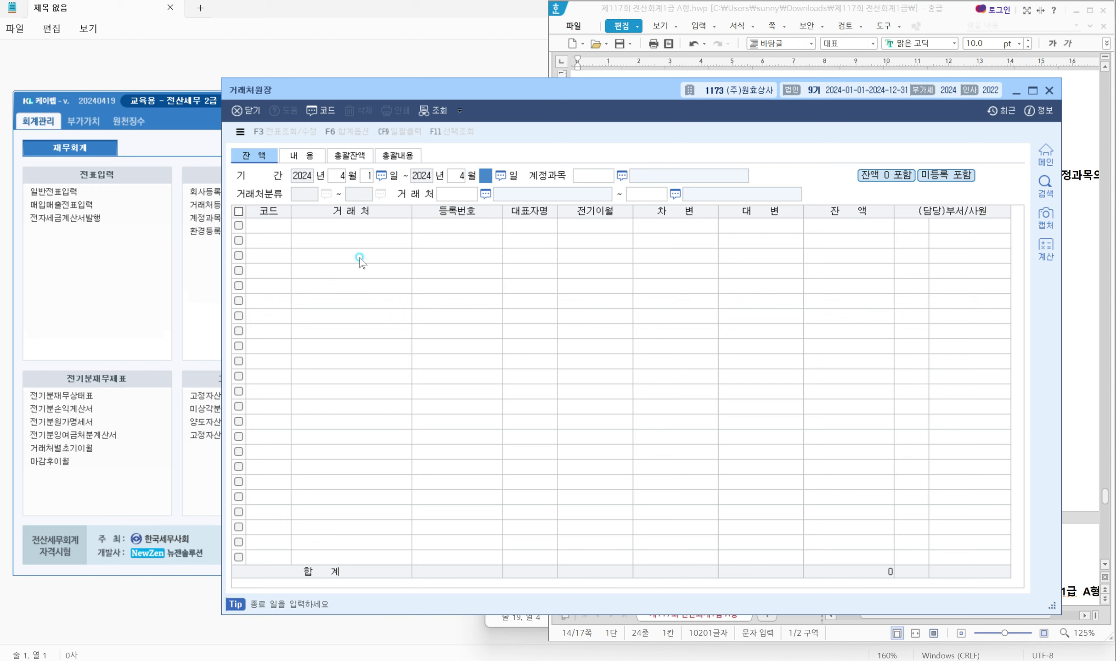
pyautogui.press('Return')
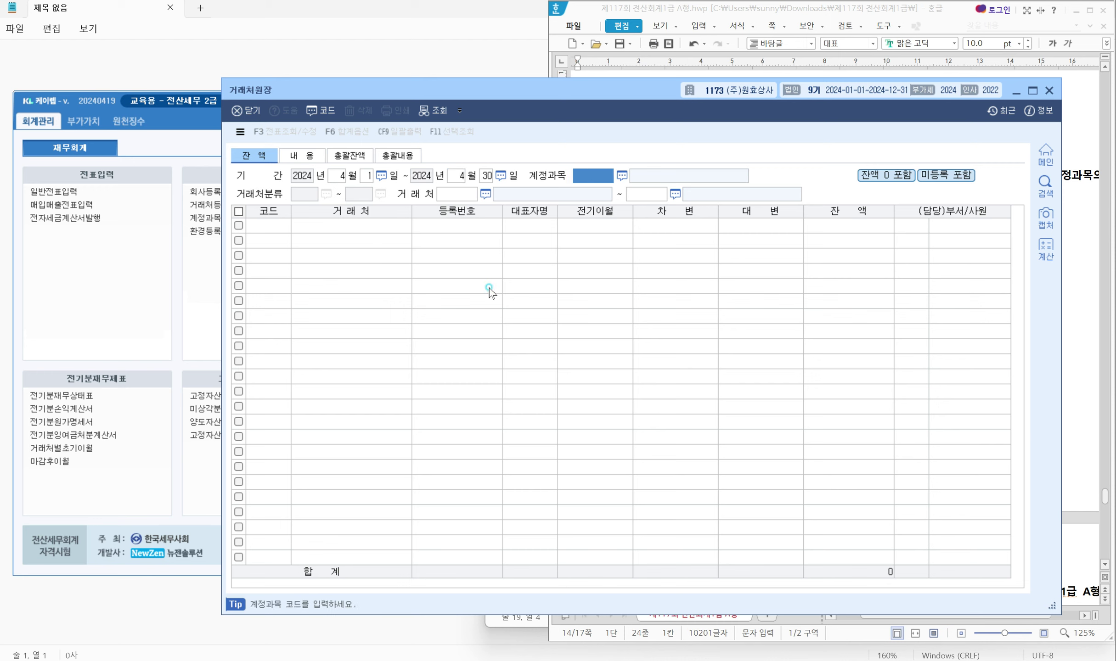
pyautogui.write('0108')
pyautogui.press('Return')
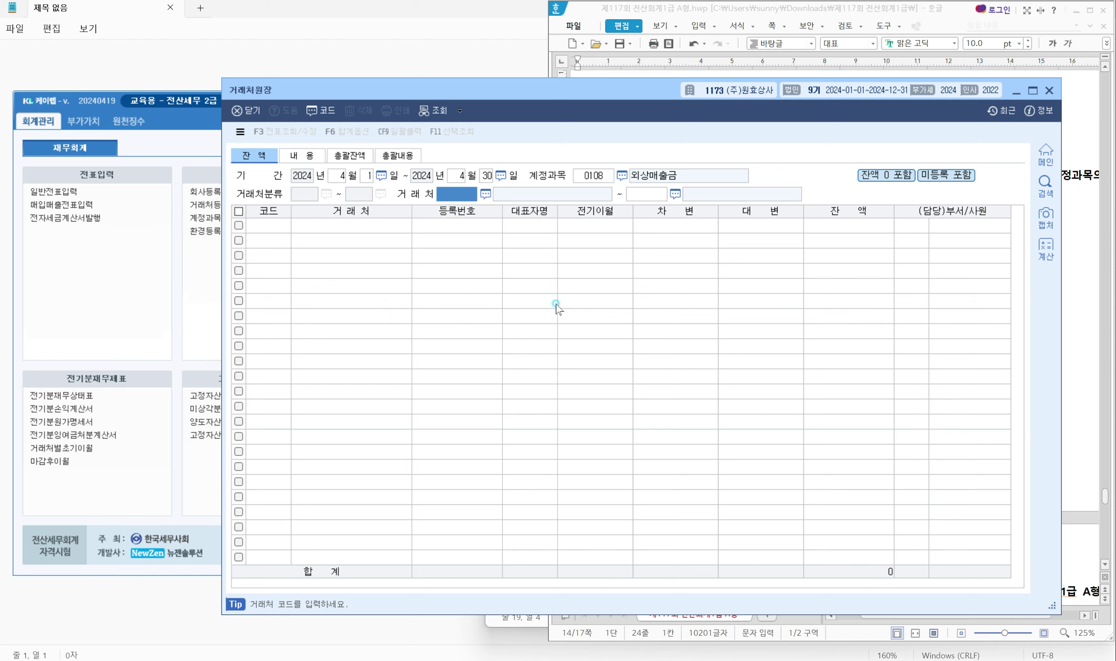
# Look up 리제 and query the 거래처원장 with 리제상사 as both the first and last 거래처
pyautogui.write('리제')
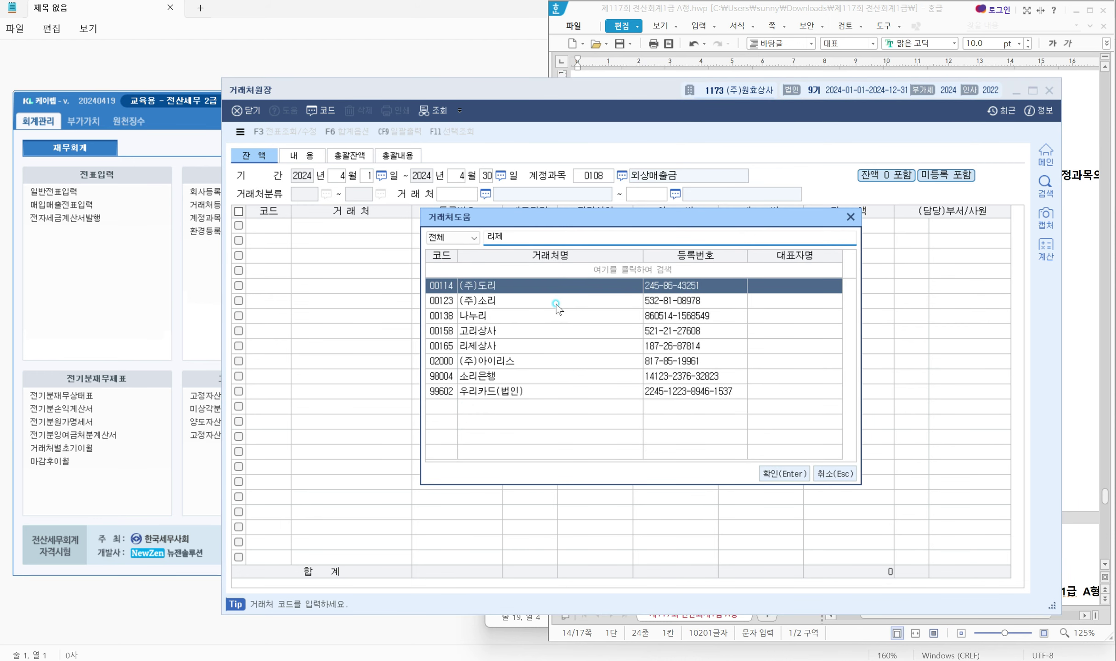
pyautogui.press('Return')
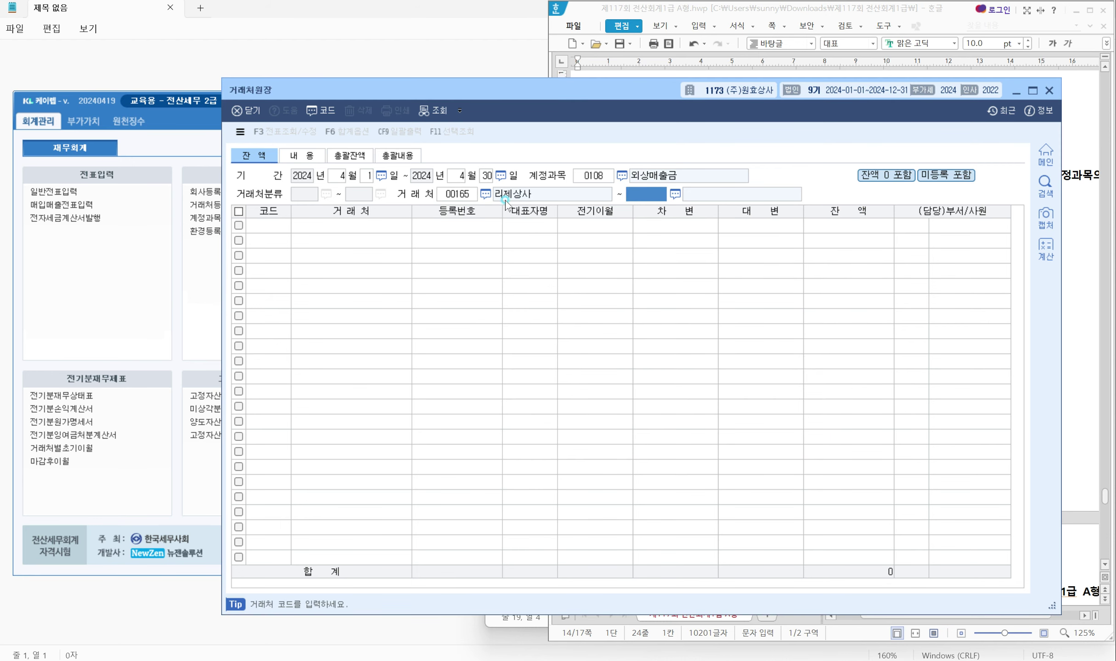
pyautogui.write('165')
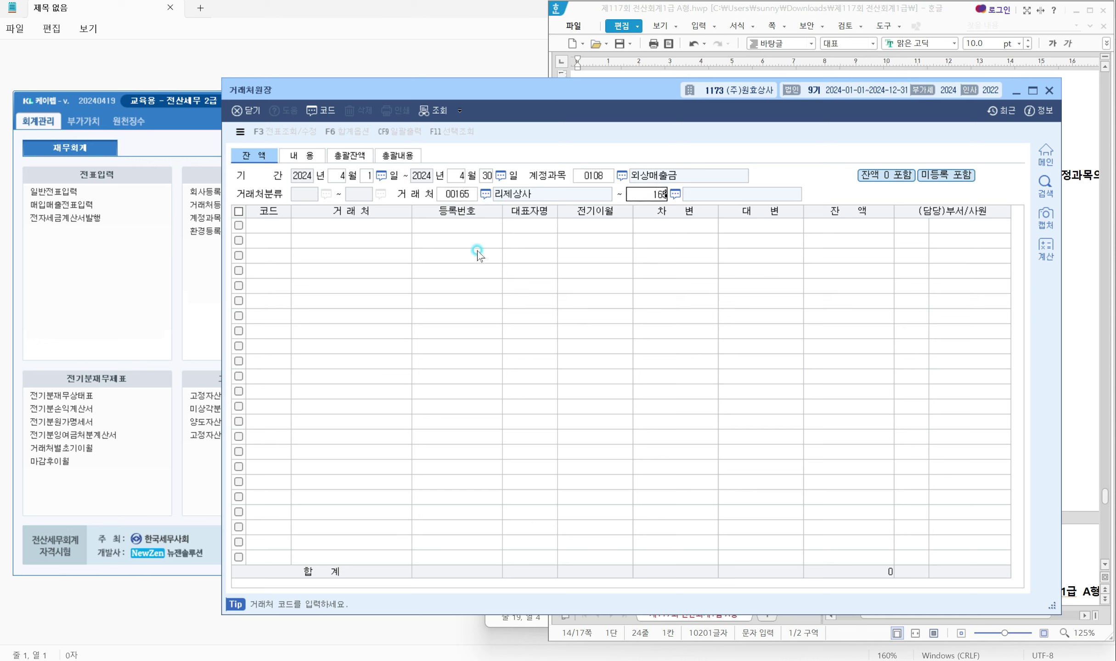
pyautogui.press('Return')
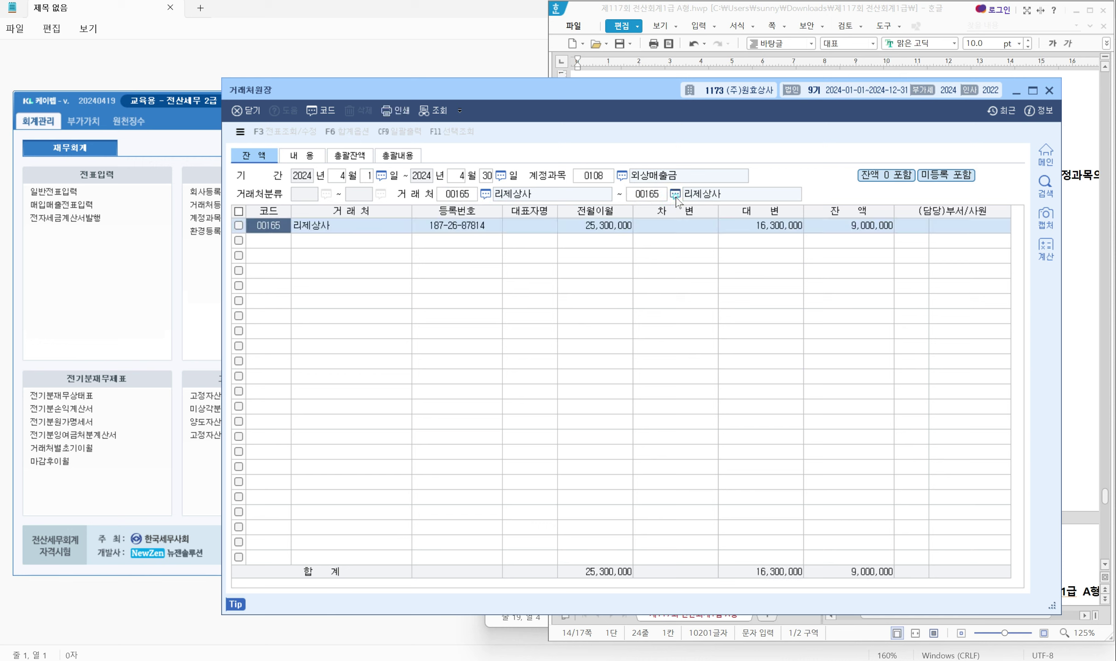
# Mark the 거래처 range, the 외상매출금 account and the April period in the query conditions, and clear the markings
pyautogui.moveTo(426, 185); pyautogui.dragTo(747, 215)
pyautogui.moveTo(590, 156); pyautogui.dragTo(677, 181)
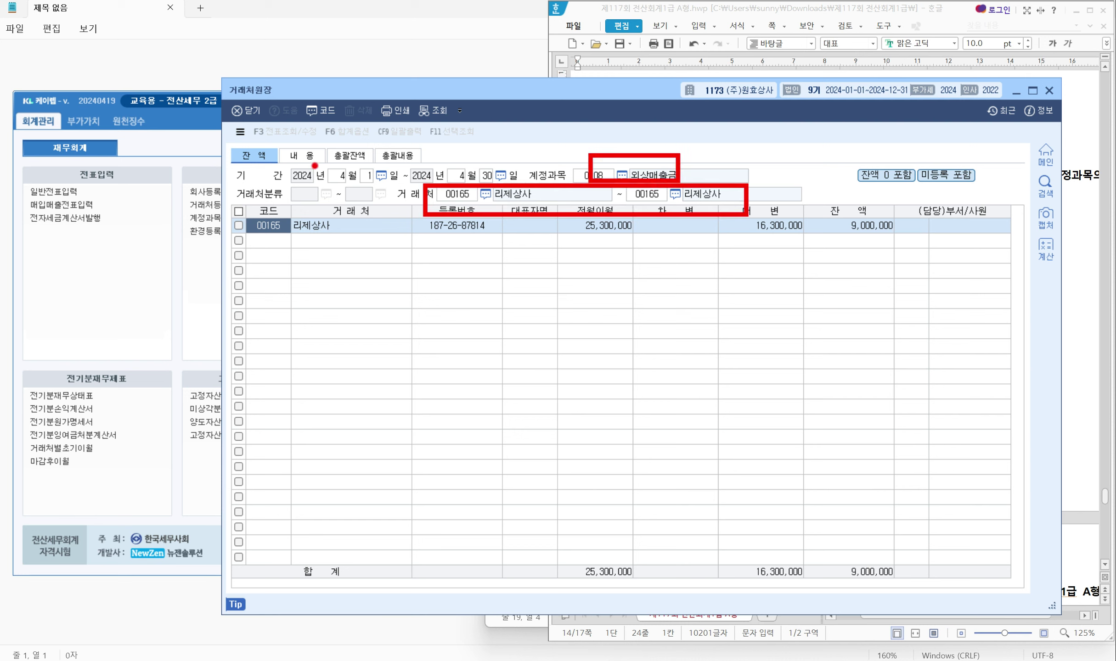
pyautogui.moveTo(315, 160); pyautogui.dragTo(511, 195)
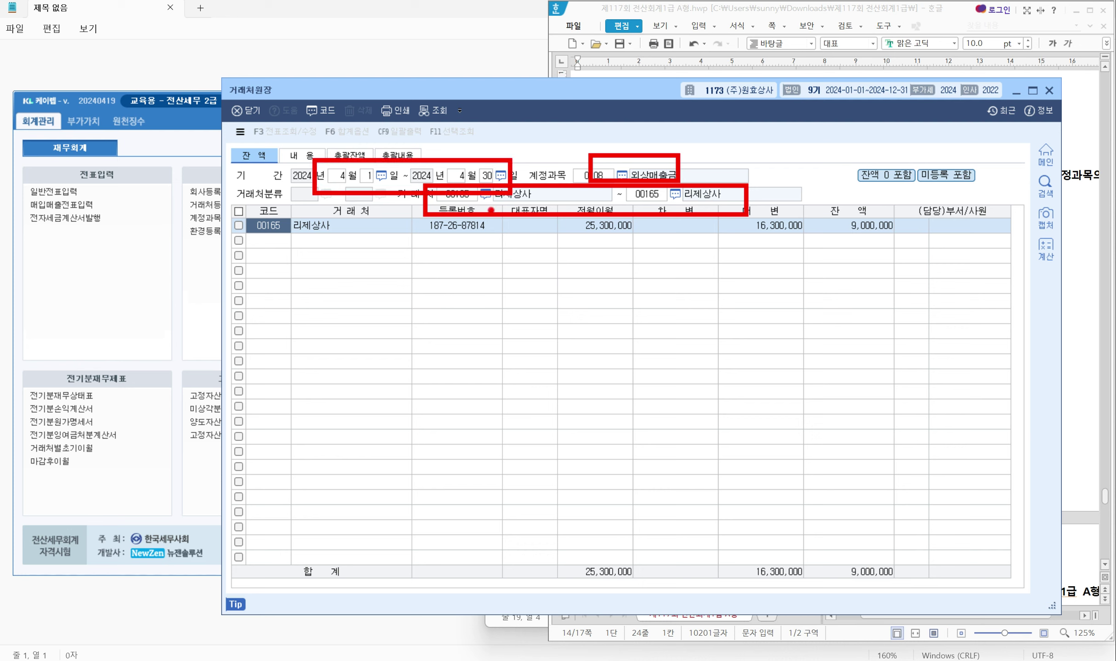
pyautogui.press('Escape')
# Mark the 차변 and 대변 amounts in the 리제상사 row, and clear the markings
pyautogui.click(342, 230)
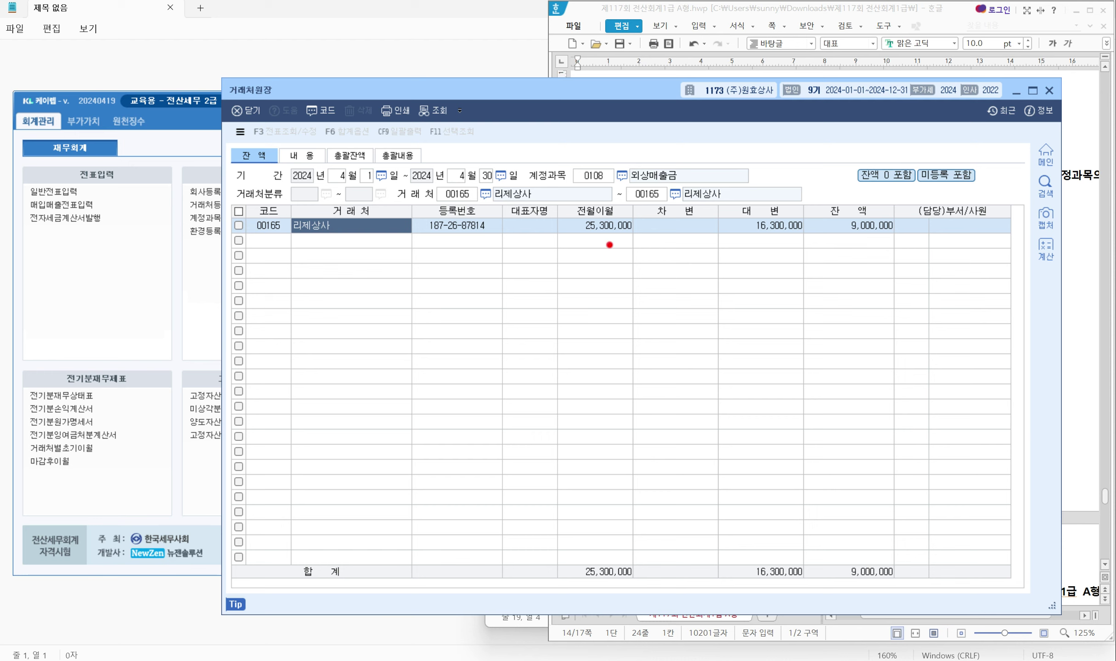
pyautogui.moveTo(641, 203)
pyautogui.mouseDown()
pyautogui.moveTo(699, 241)
pyautogui.moveTo(807, 246)
pyautogui.moveTo(761, 279)
pyautogui.moveTo(779, 257)
pyautogui.mouseUp()
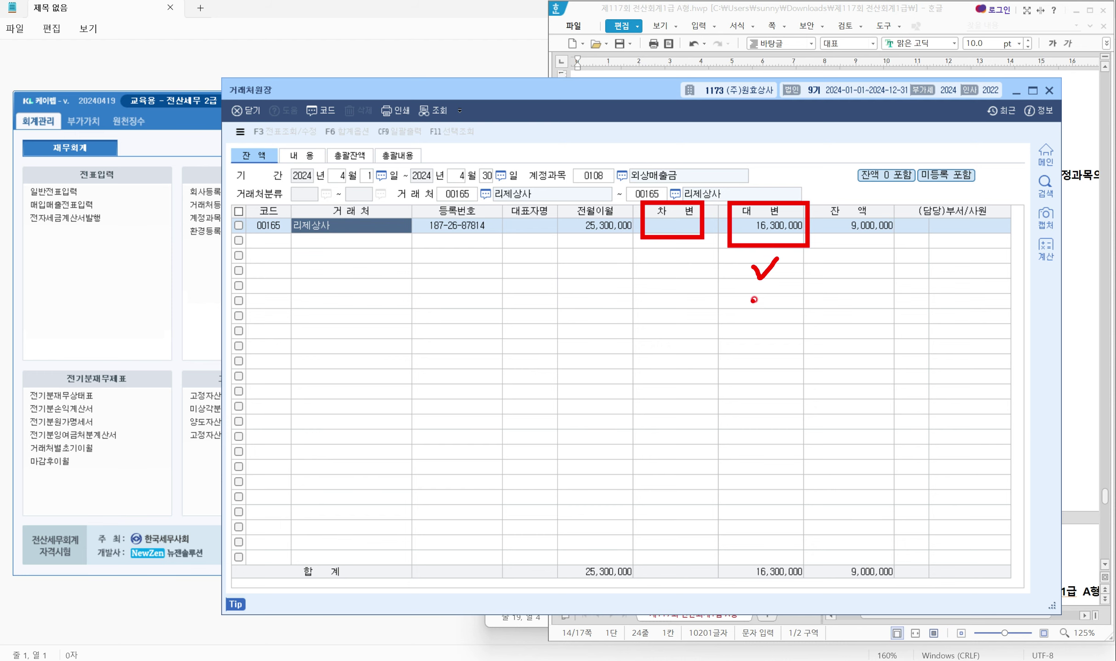
pyautogui.press('Escape')
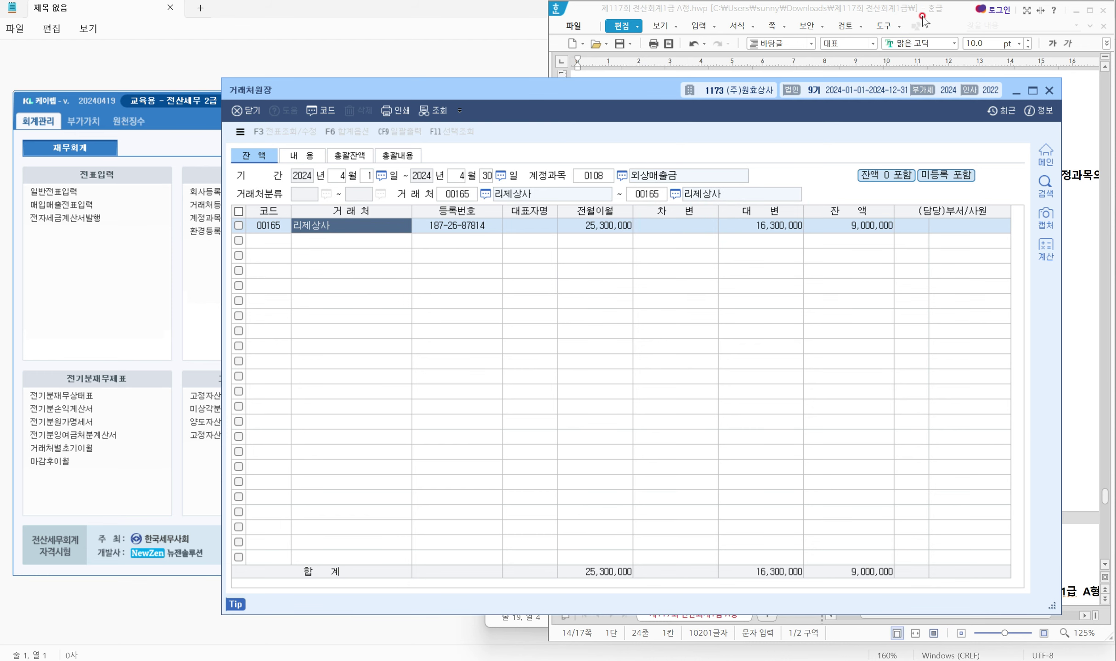
# Enter the answer 16,300,000 below question [3] in the exam document
pyautogui.click(724, 403)
pyautogui.click(710, 372)
pyautogui.write('16,300,000')
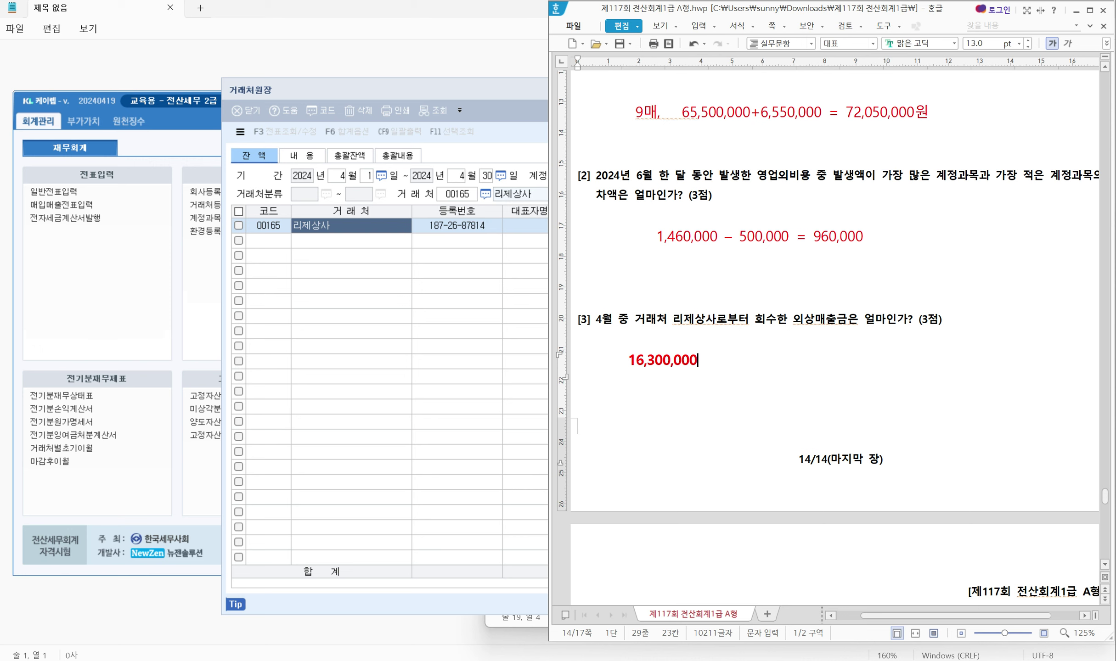
pyautogui.click(776, 288)
pyautogui.rightClick(786, 294)
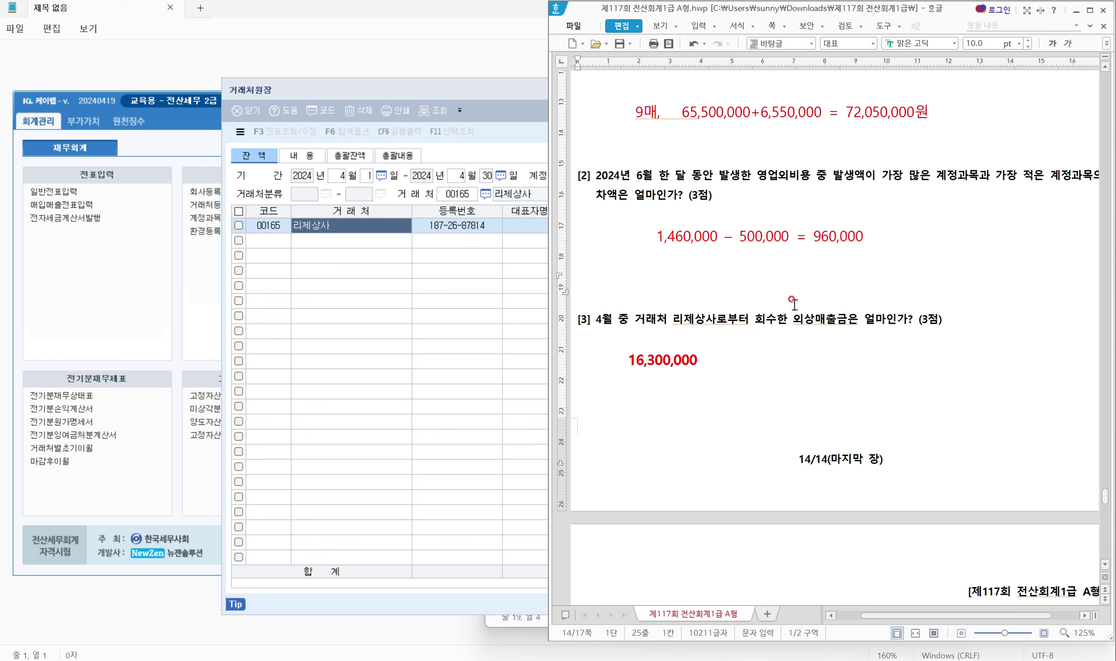
pyautogui.press('Hangul')
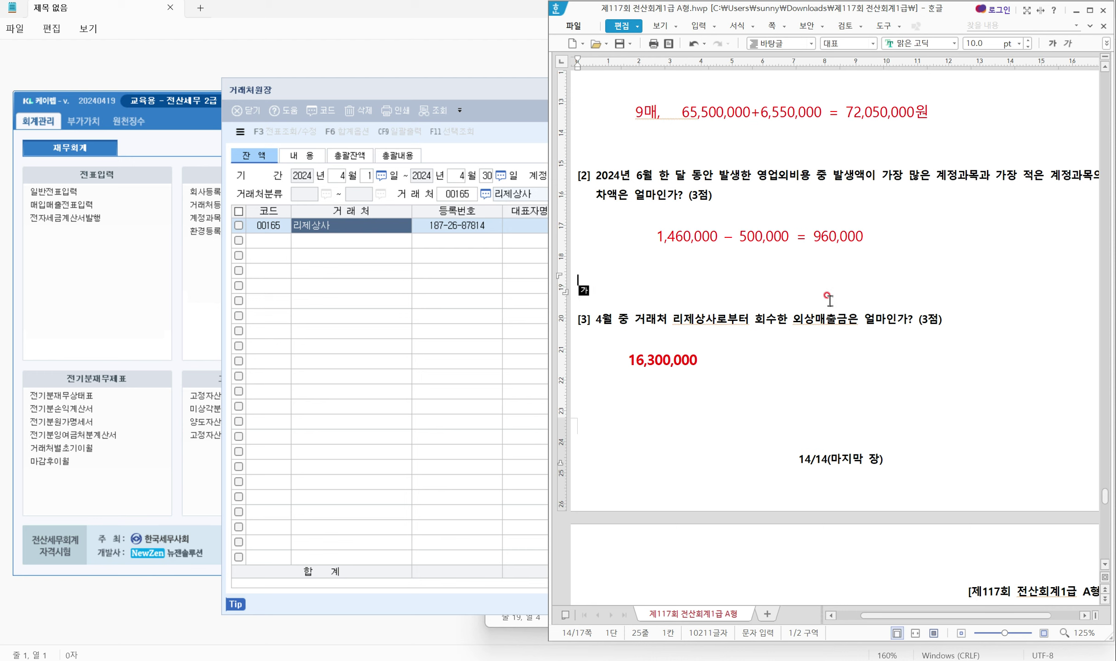